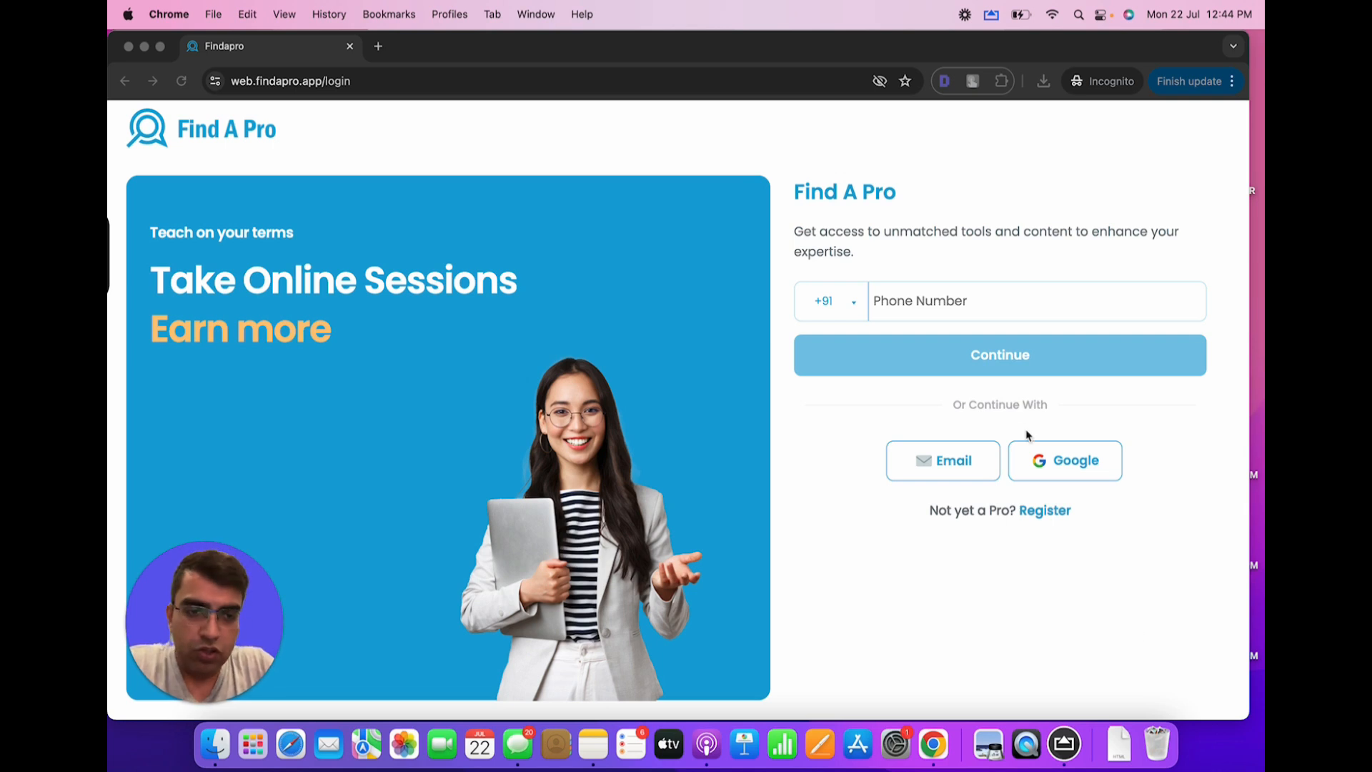
# Open the new pro registration page and enter the pro's first and last name
pyautogui.click(1050, 520)
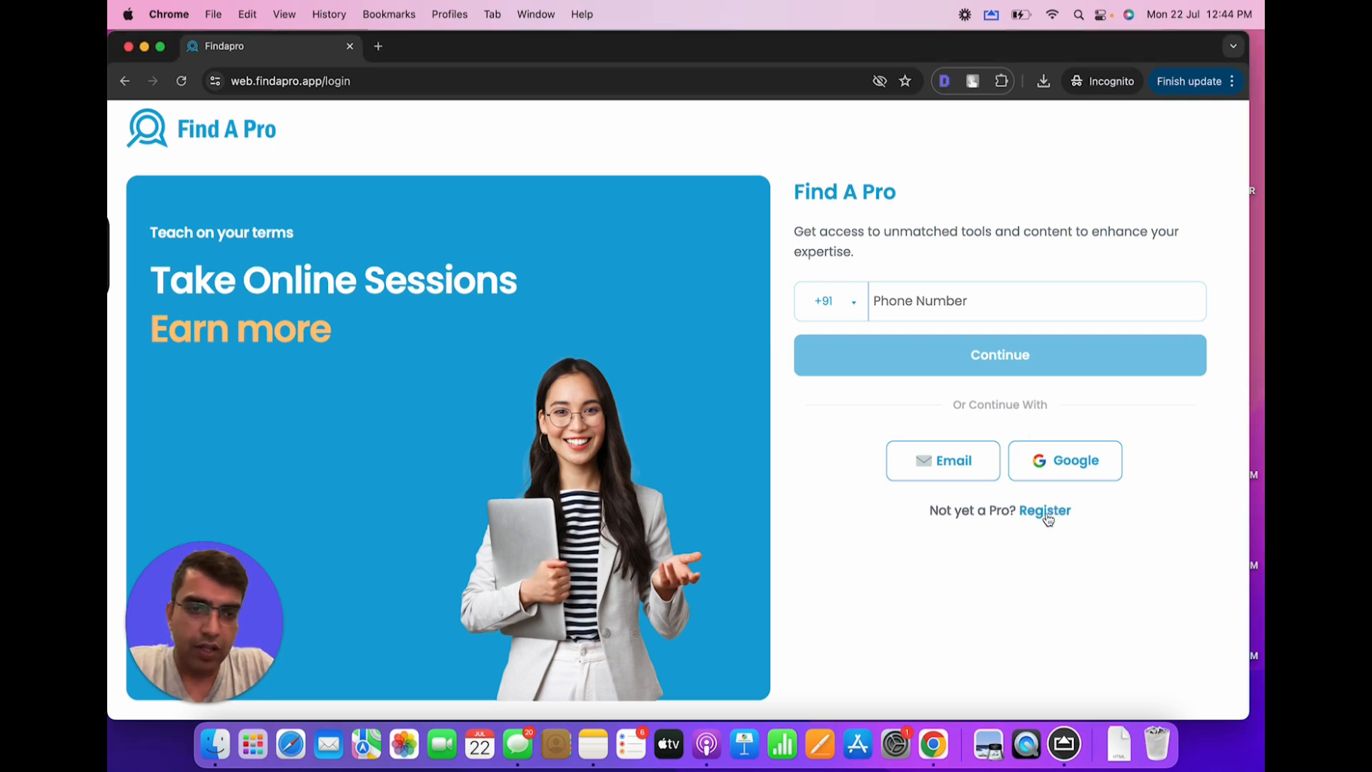
pyautogui.click(1049, 525)
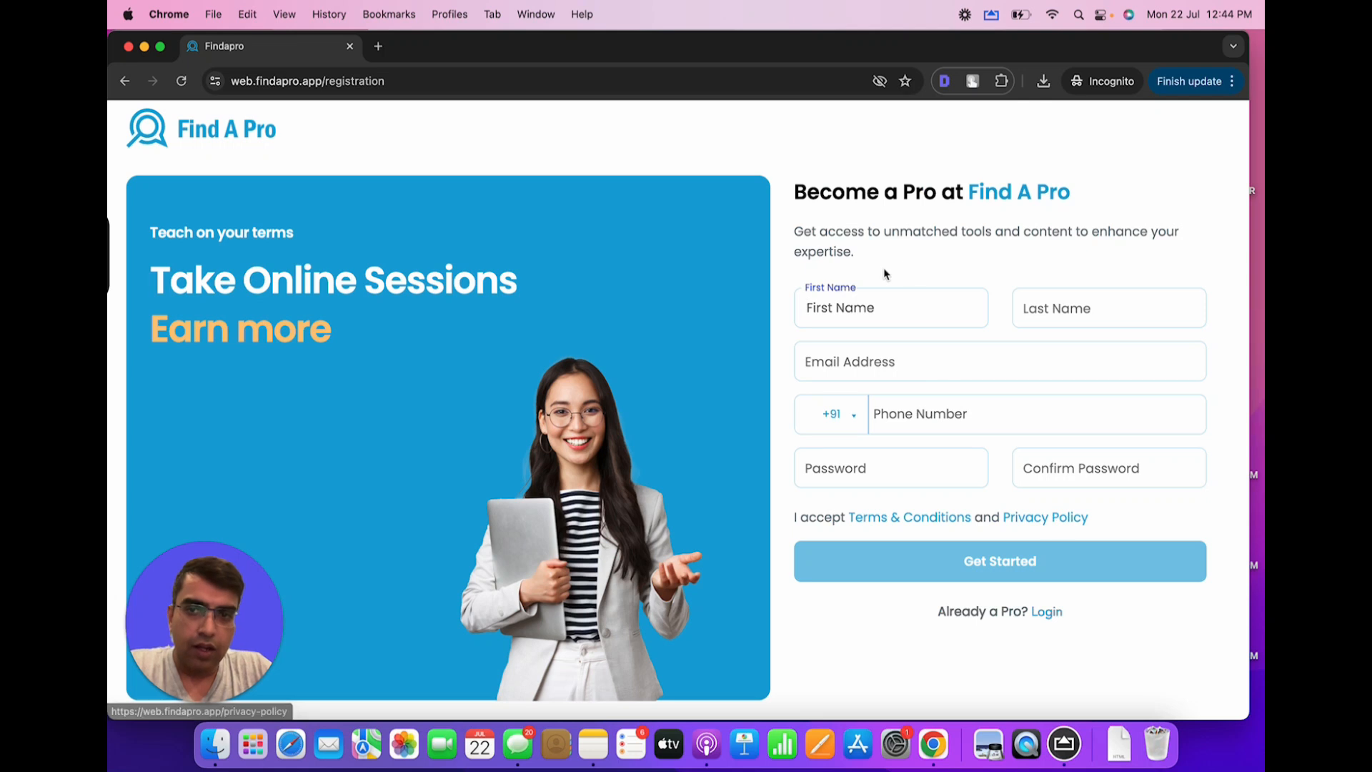
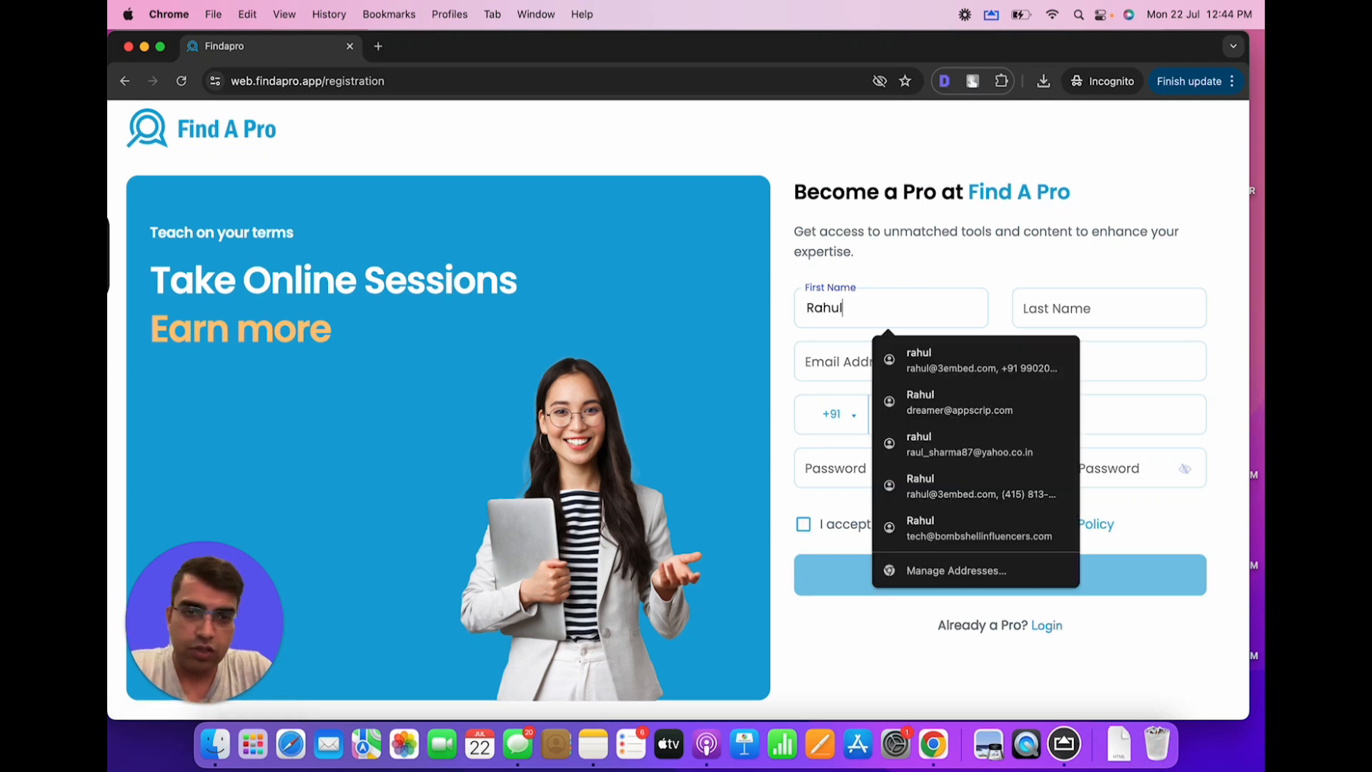
pyautogui.press('Tab')
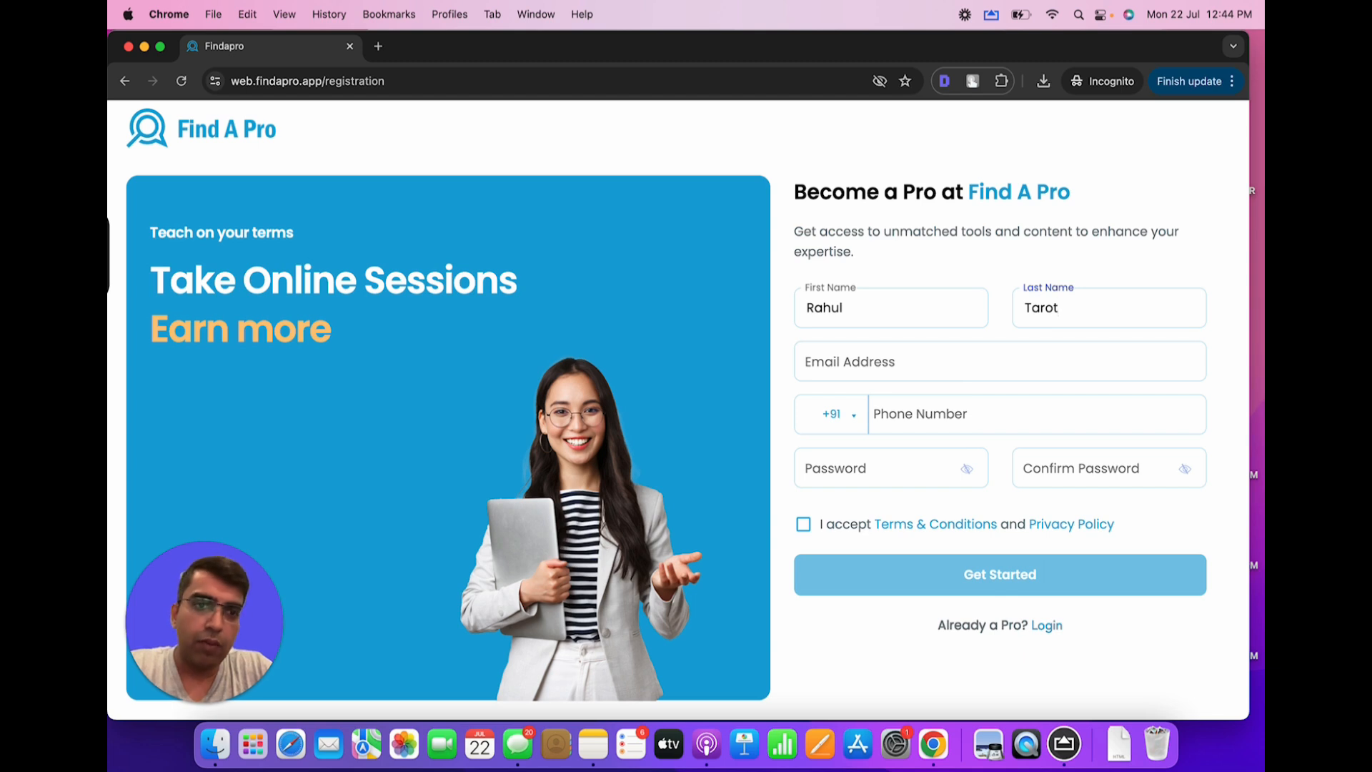
pyautogui.moveTo(853, 303); pyautogui.dragTo(793, 307)
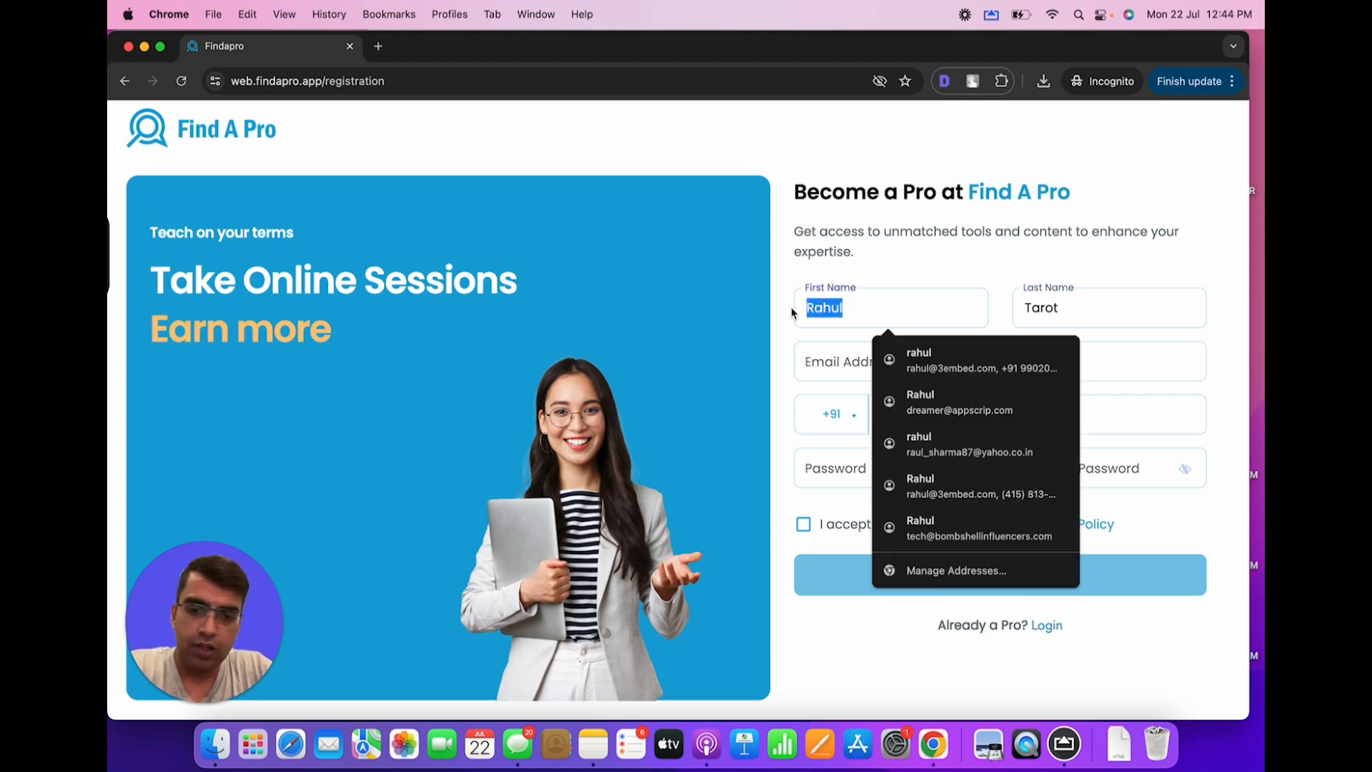
pyautogui.write('M')
pyautogui.press('BackSpace')
pyautogui.press('Tab')
pyautogui.press('Right')
# Enter the email address, phone number and password, and accept the Terms & Conditions
pyautogui.press('Tab')
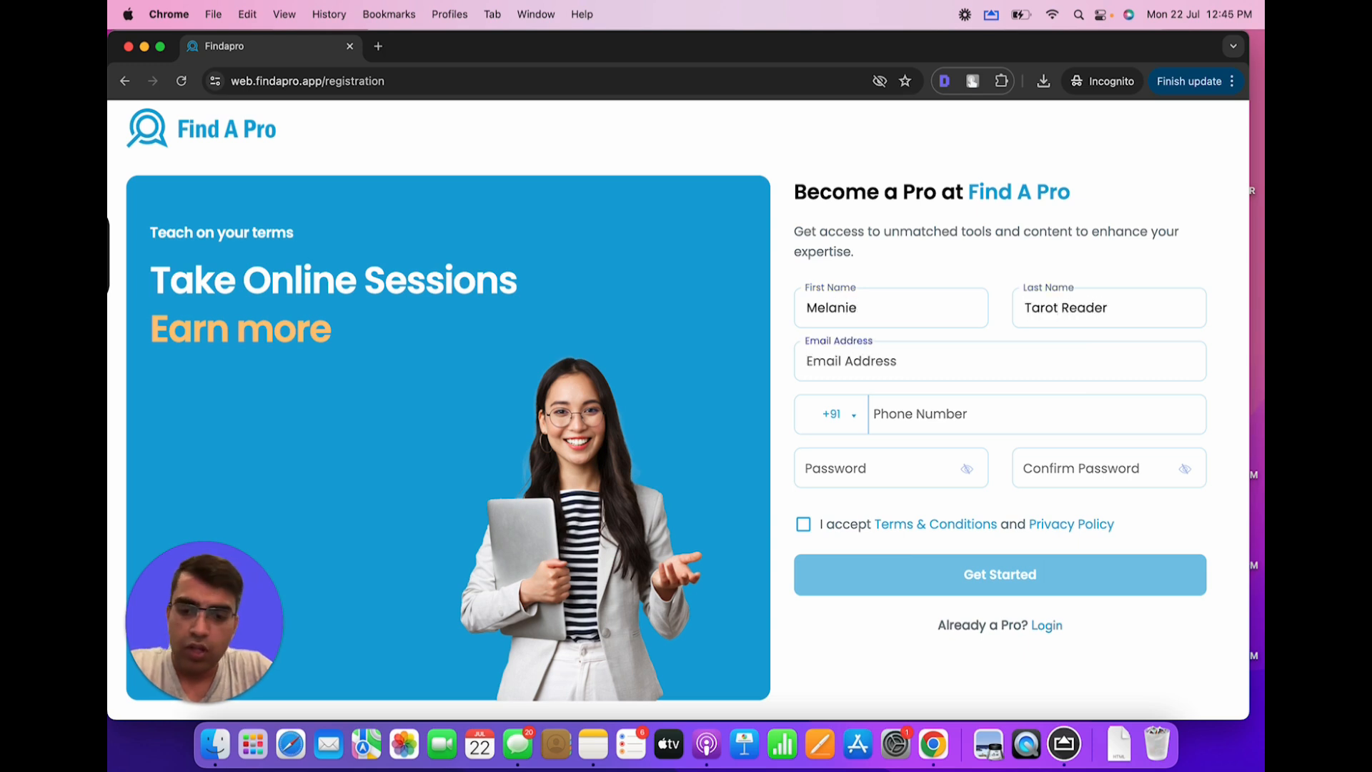
pyautogui.write('rahu')
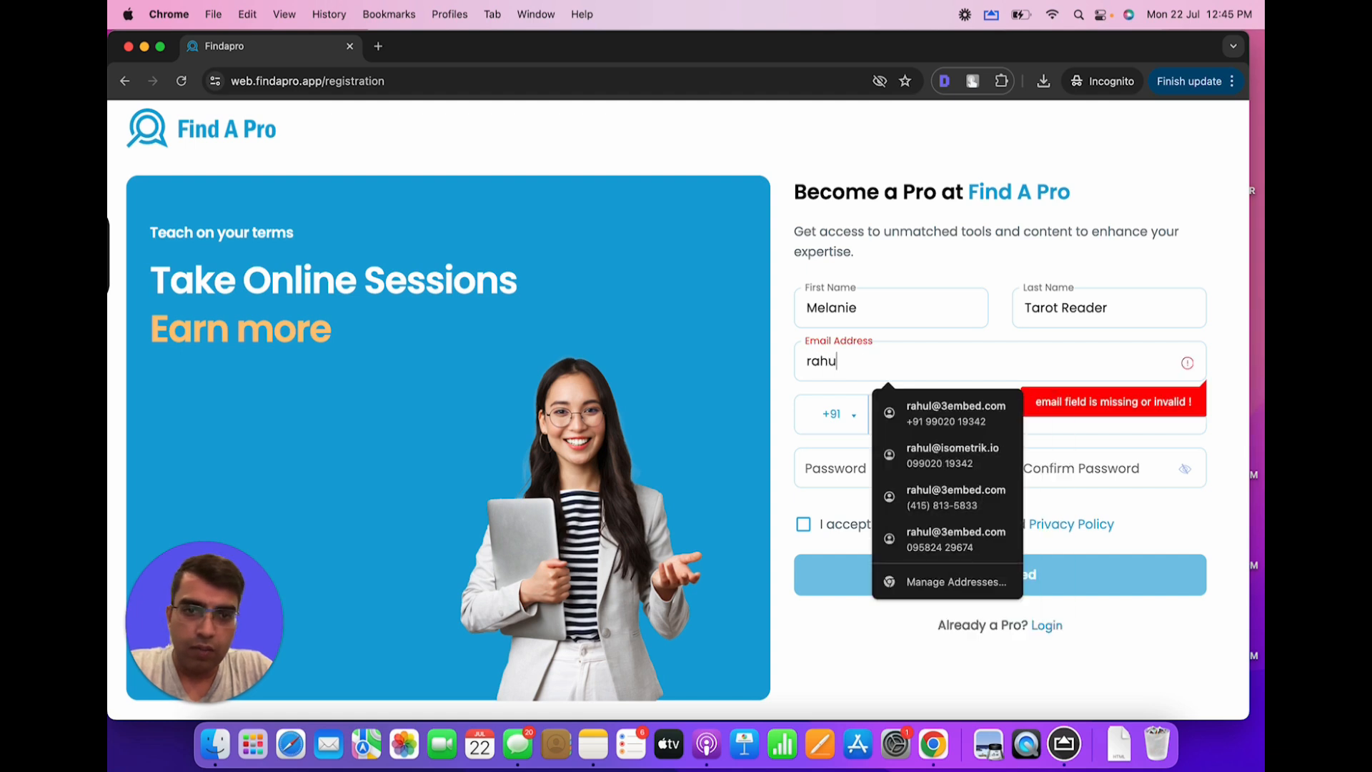
pyautogui.write('l')
pyautogui.press('BackSpace')
pyautogui.press('BackSpace')
pyautogui.press('BackSpace')
pyautogui.press('BackSpace')
pyautogui.press('BackSpace')
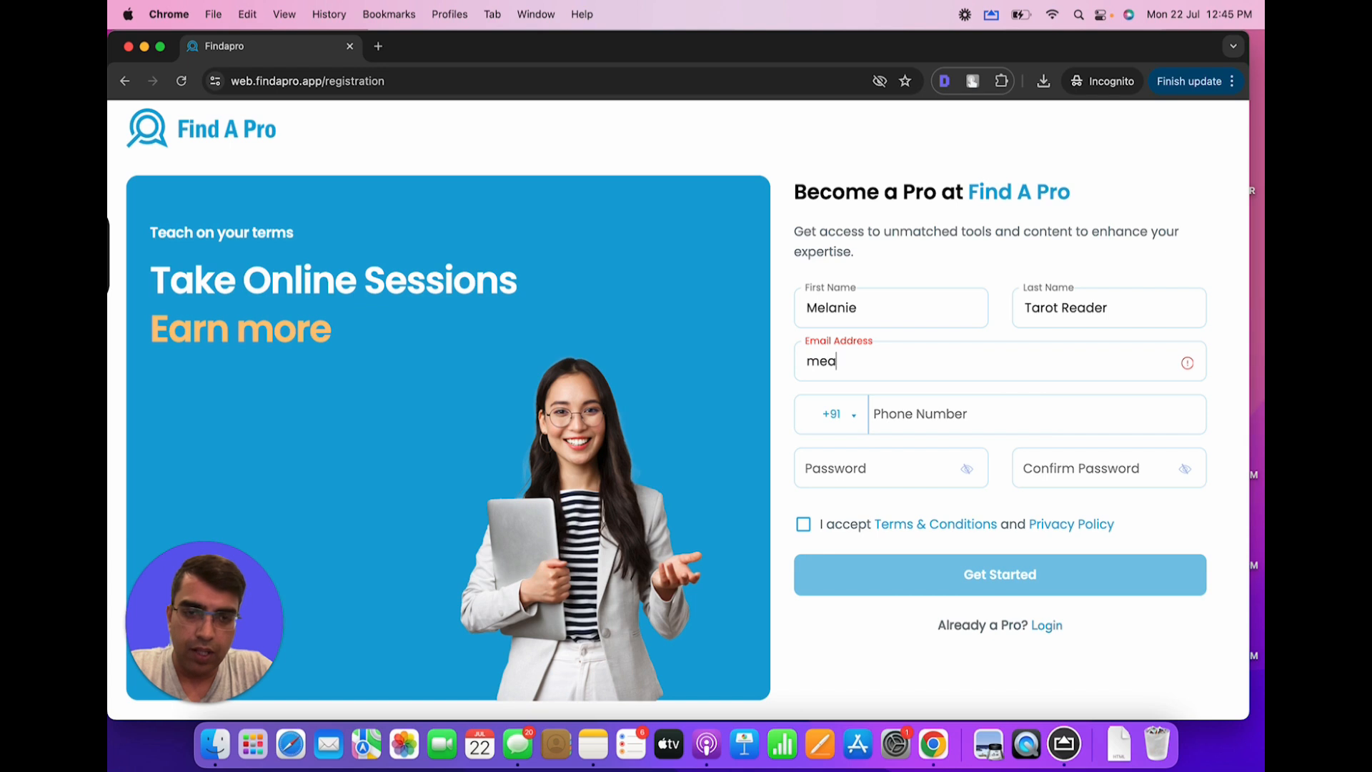
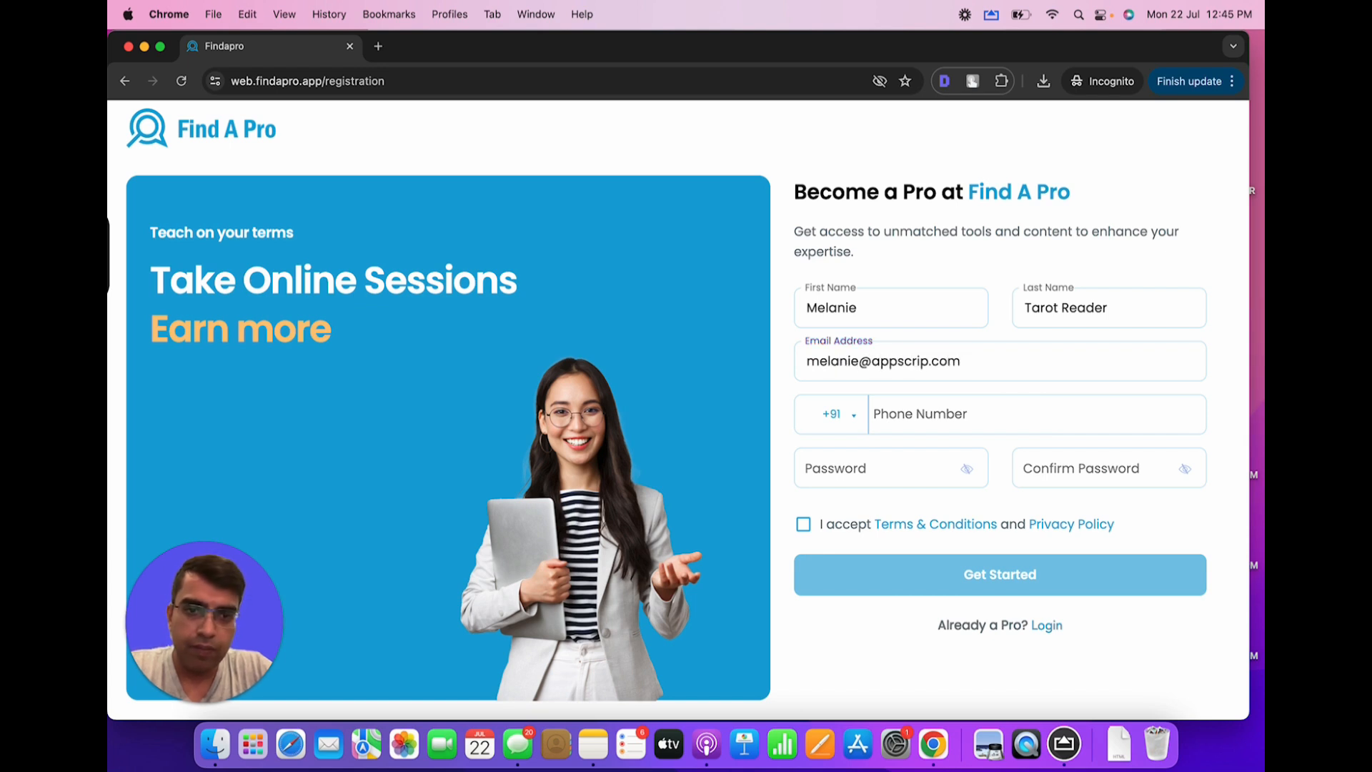
pyautogui.press('Tab')
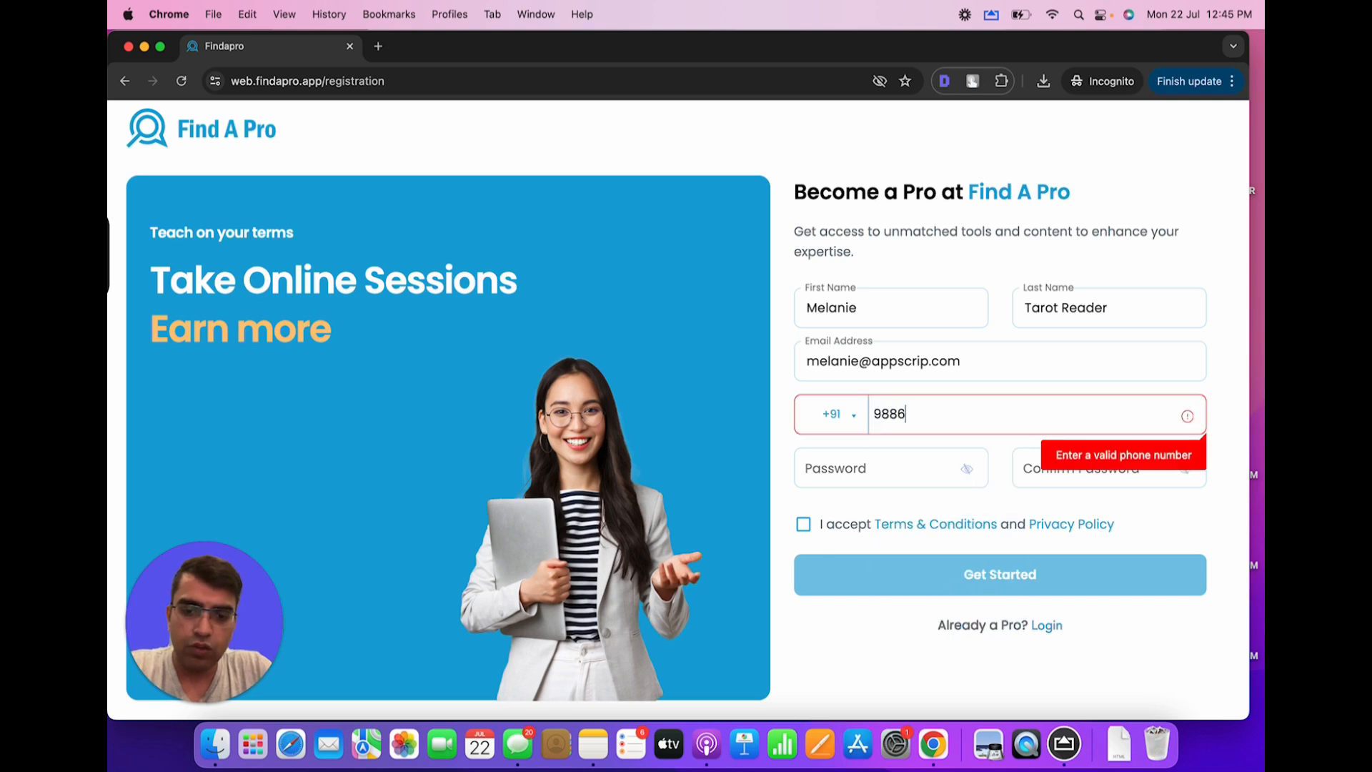
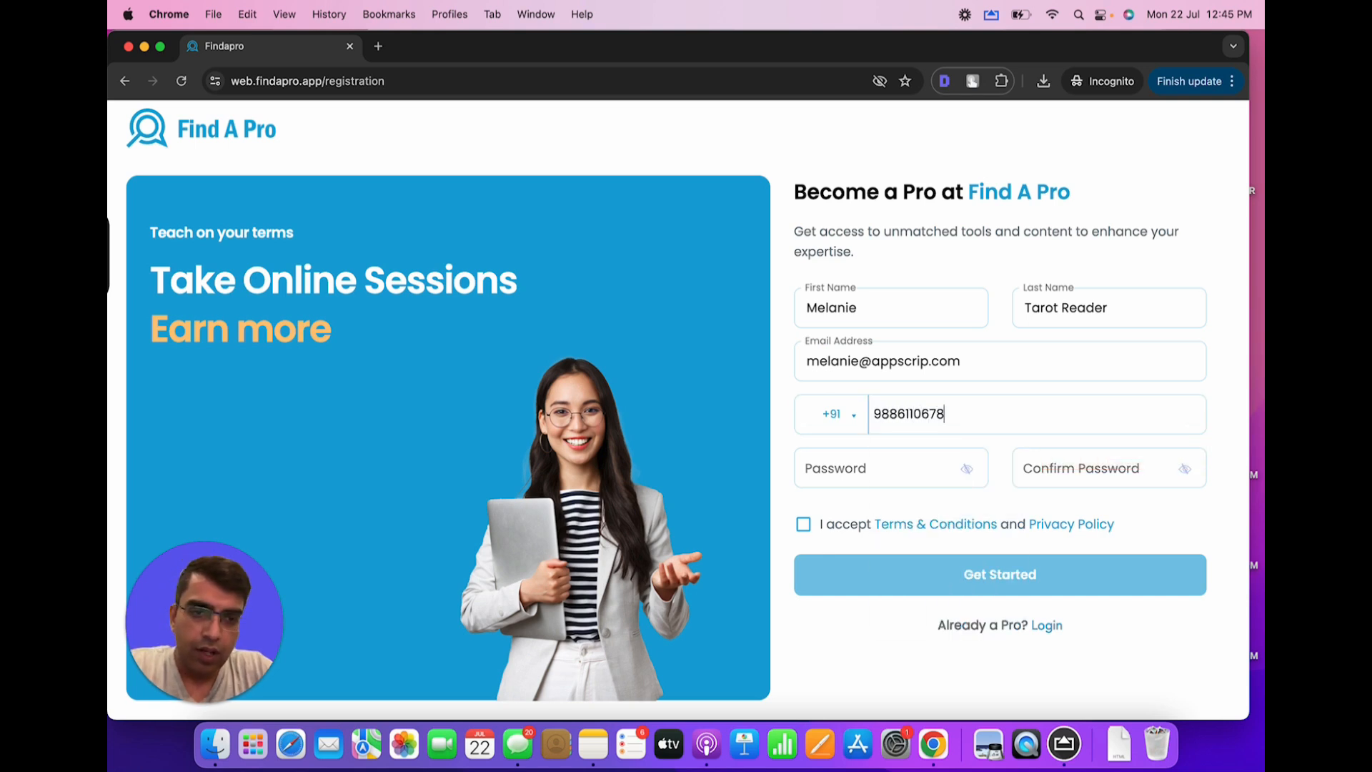
pyautogui.press('Tab')
pyautogui.press('Tab')
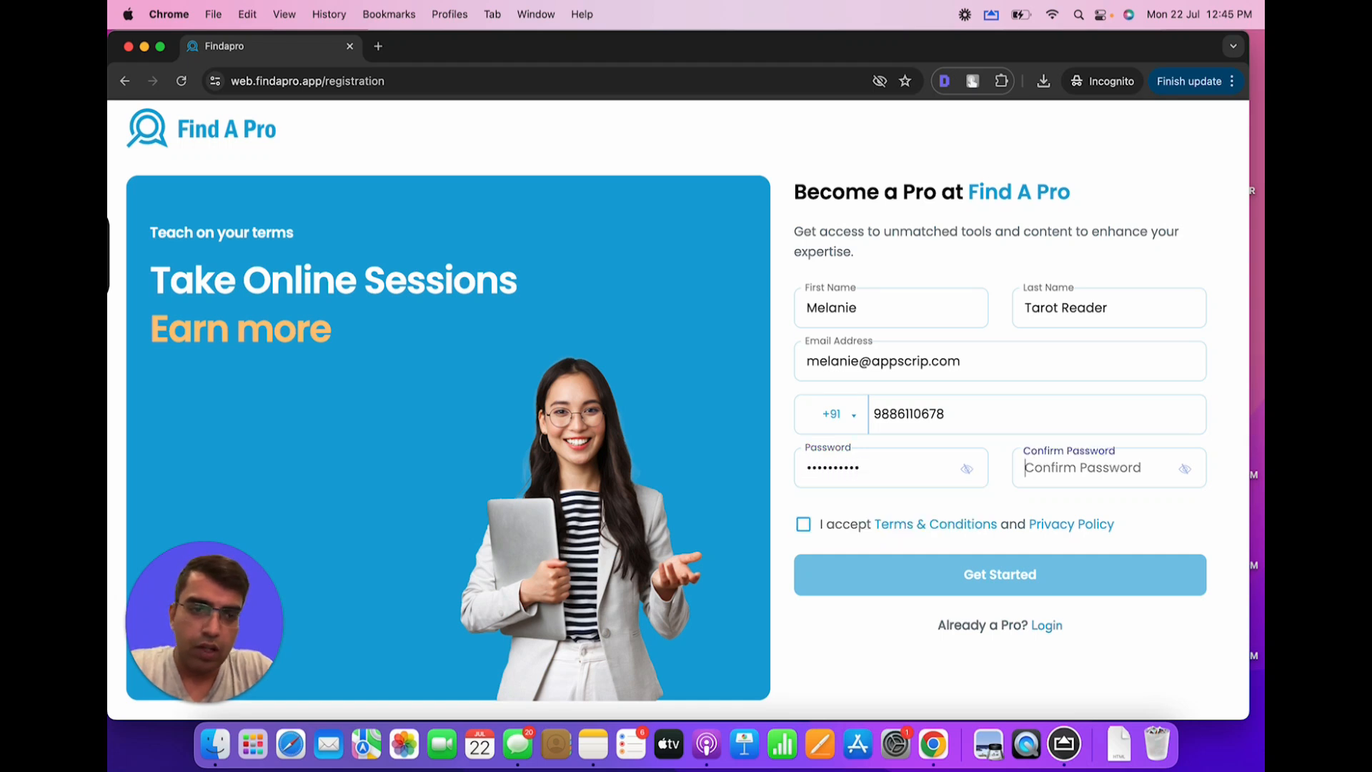
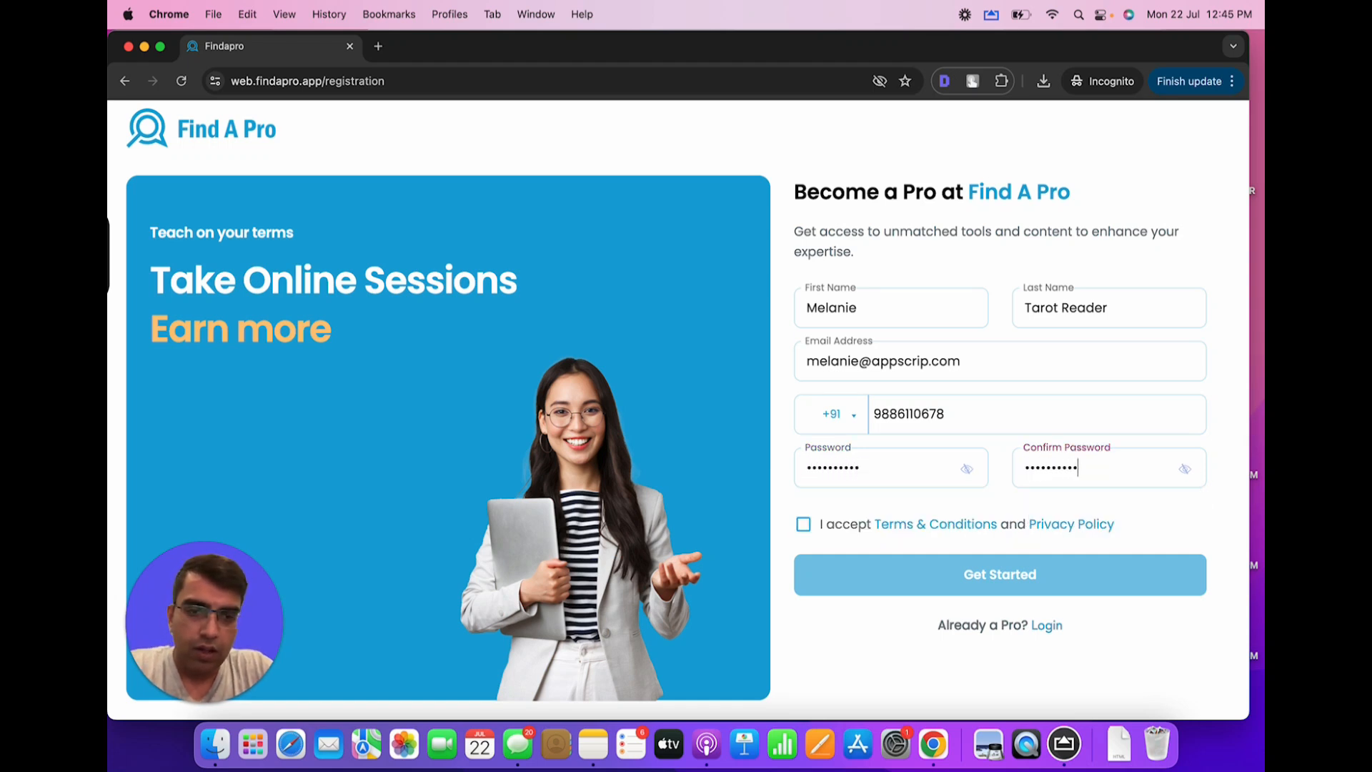
pyautogui.click(803, 524)
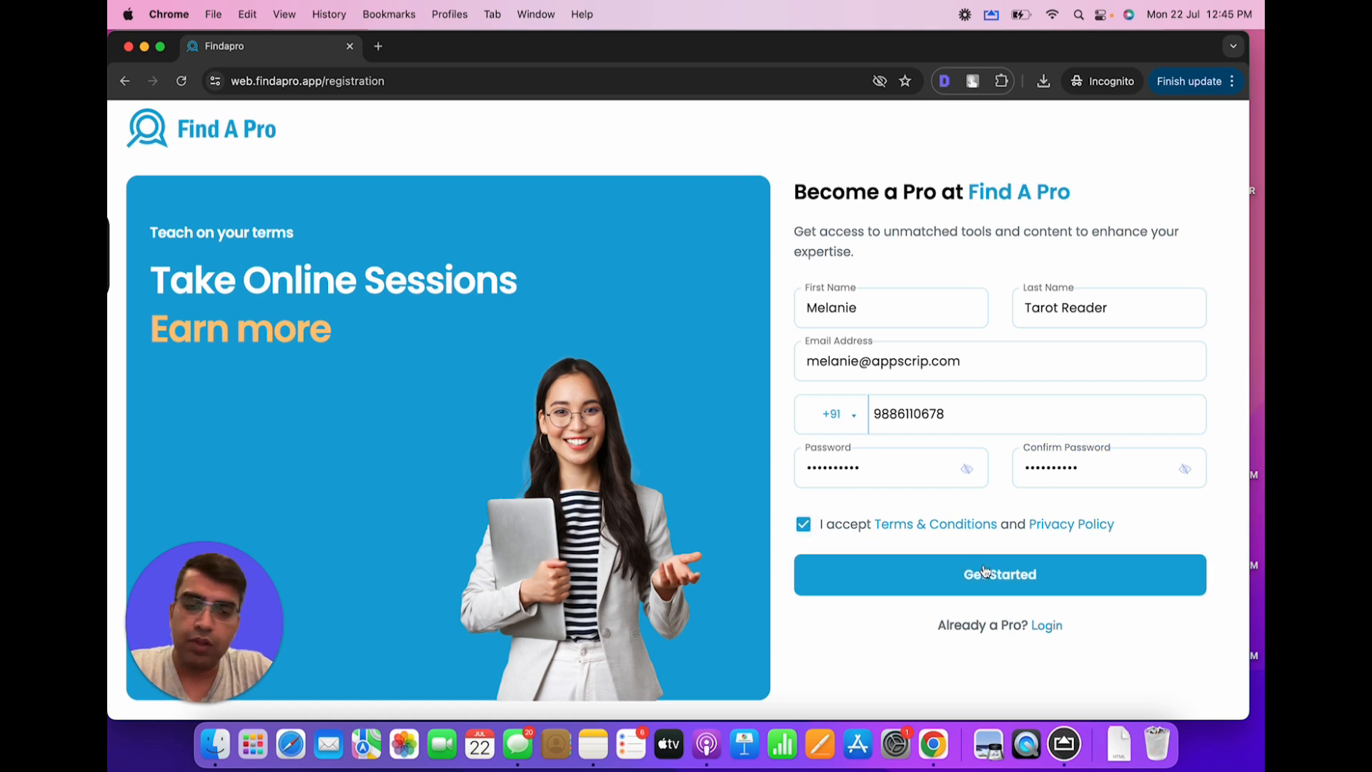
# Submit the registration and enter the 4-digit phone verification code
pyautogui.click(984, 571)
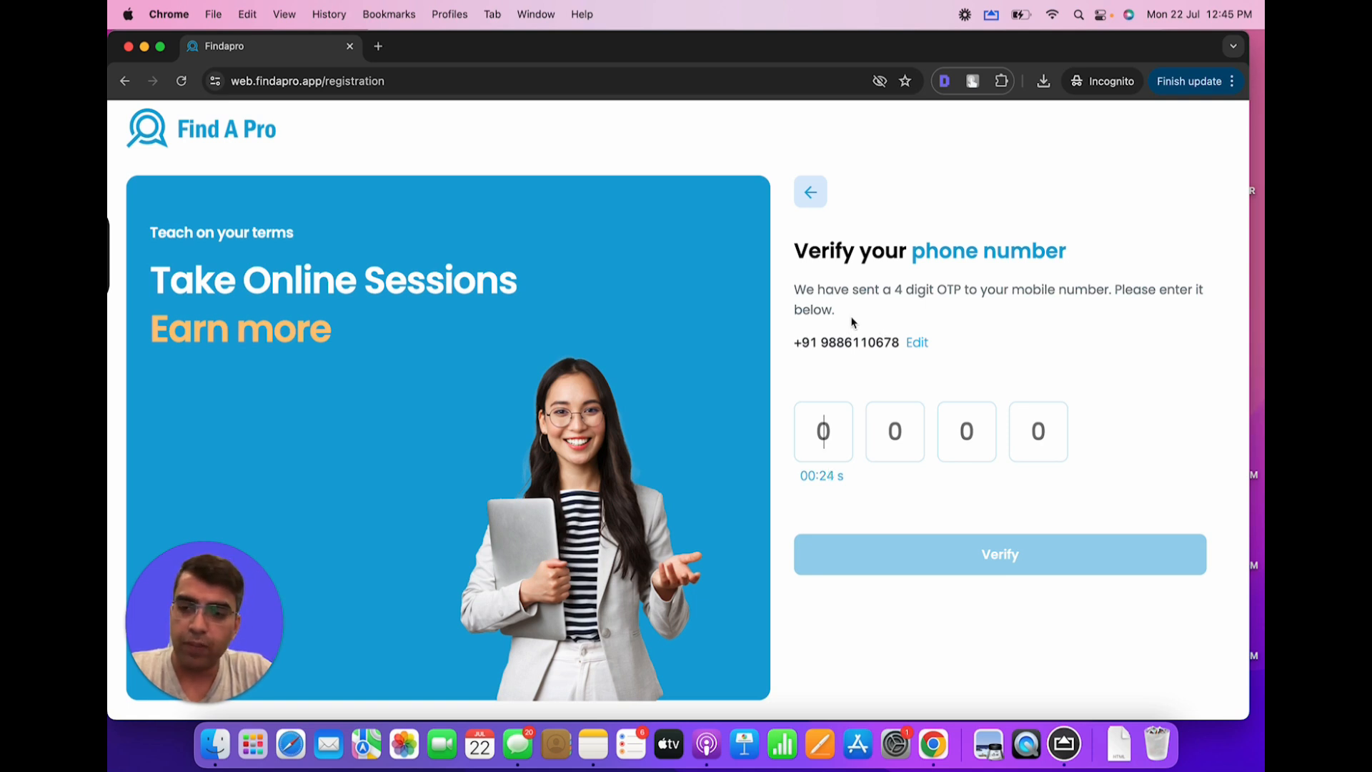
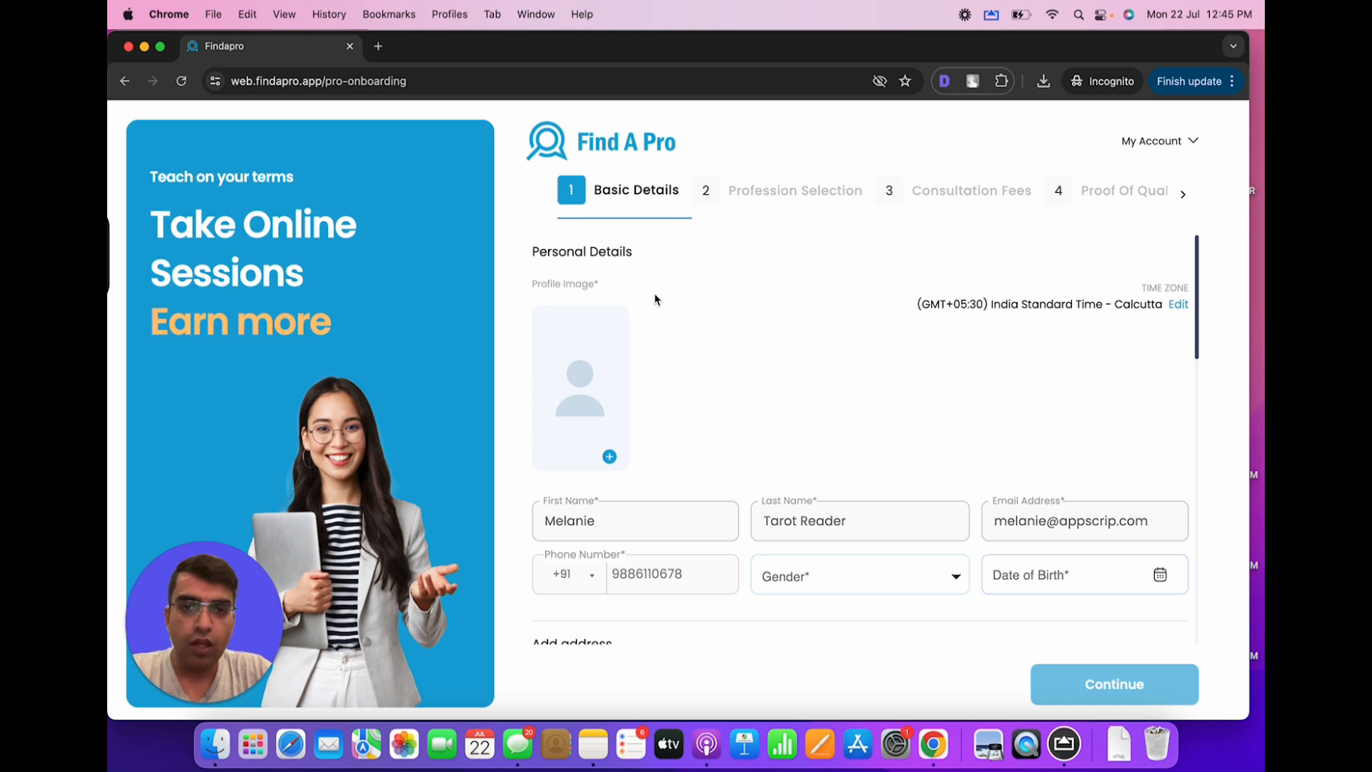
# Upload the Desktop portrait screenshot as the profile image, cropped around the face, and save it
pyautogui.click(609, 457)
pyautogui.click(428, 258)
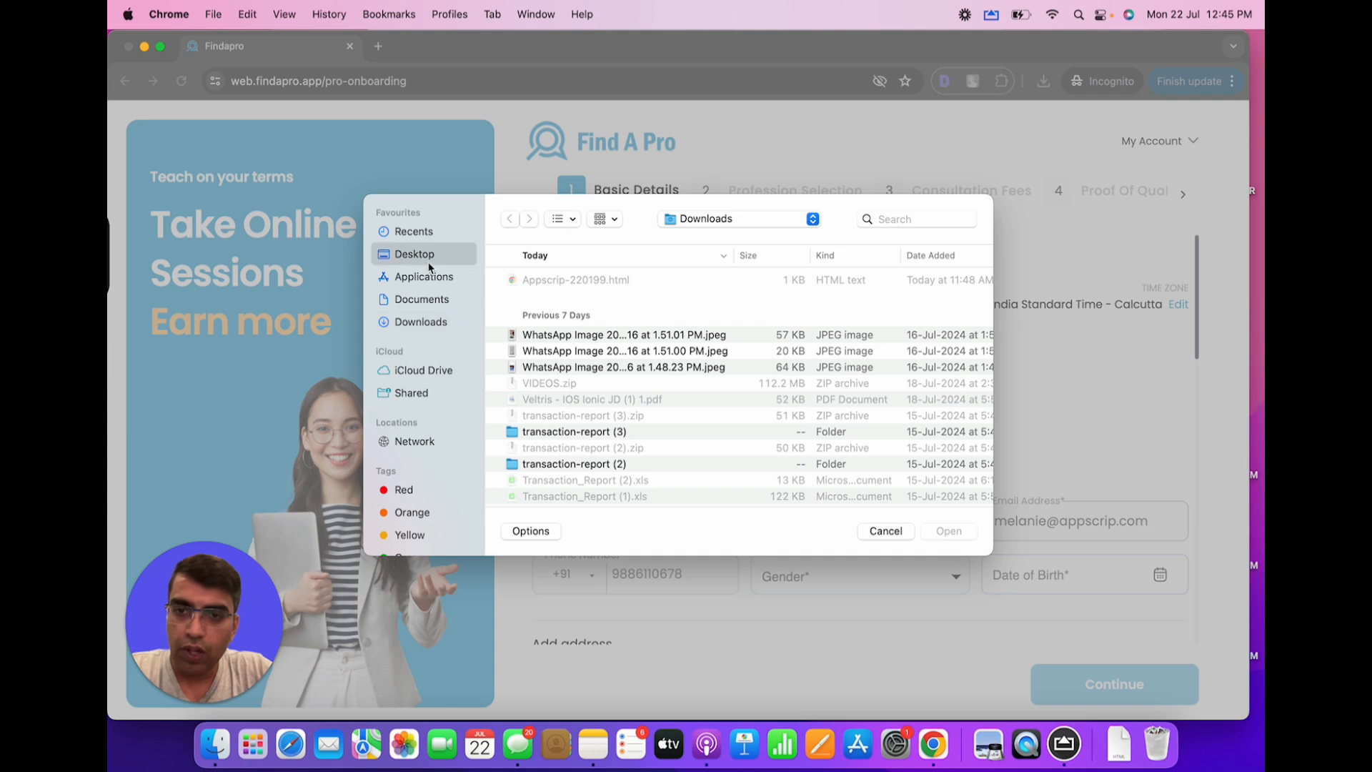
pyautogui.click(570, 312)
pyautogui.doubleClick(568, 313)
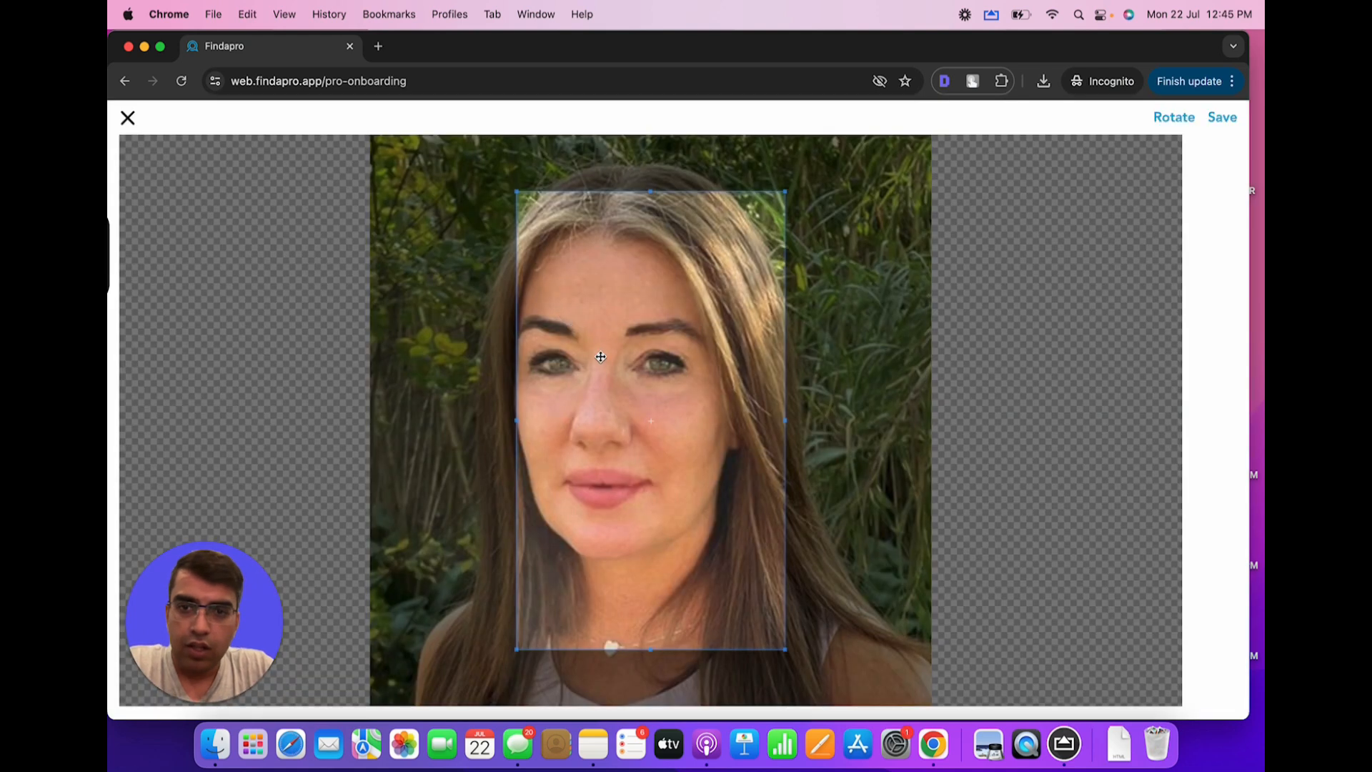
pyautogui.moveTo(551, 324); pyautogui.dragTo(507, 295)
pyautogui.moveTo(705, 596); pyautogui.dragTo(758, 617)
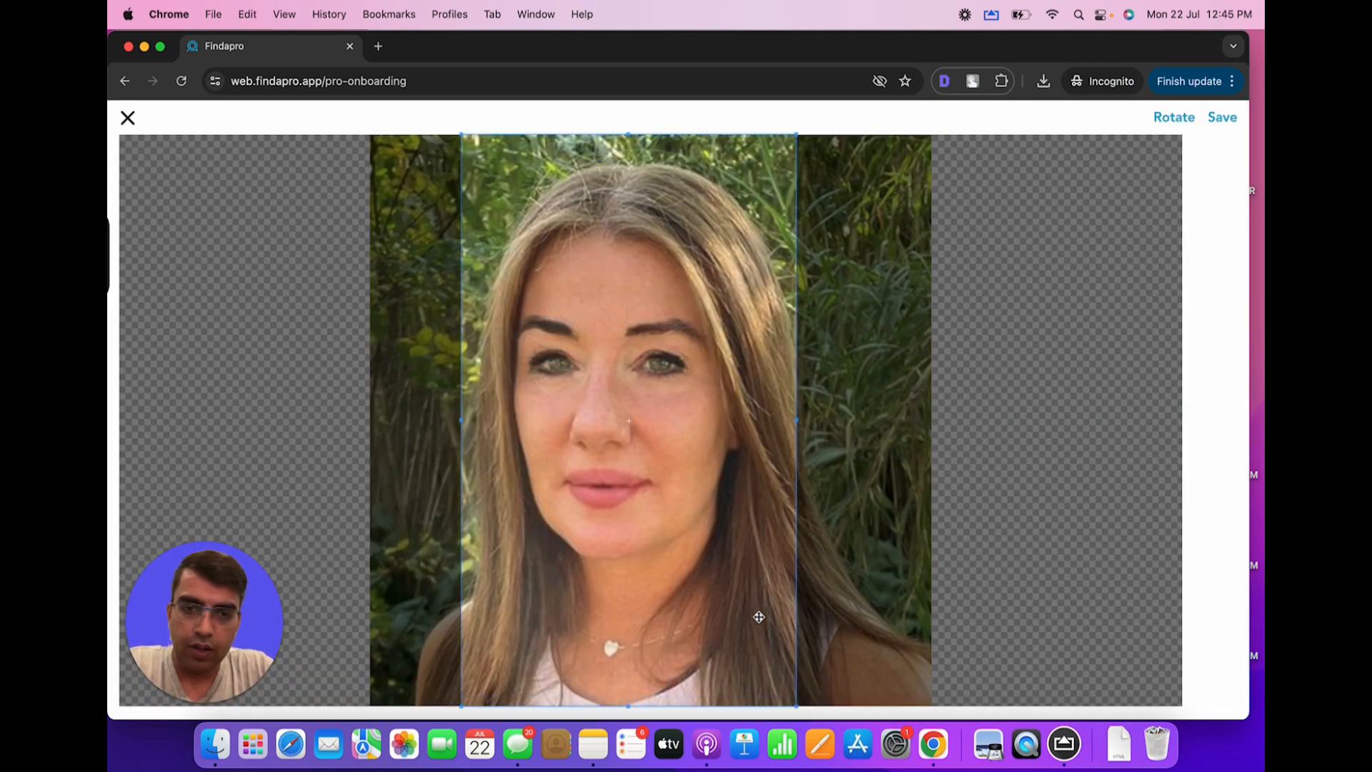
pyautogui.click(1223, 118)
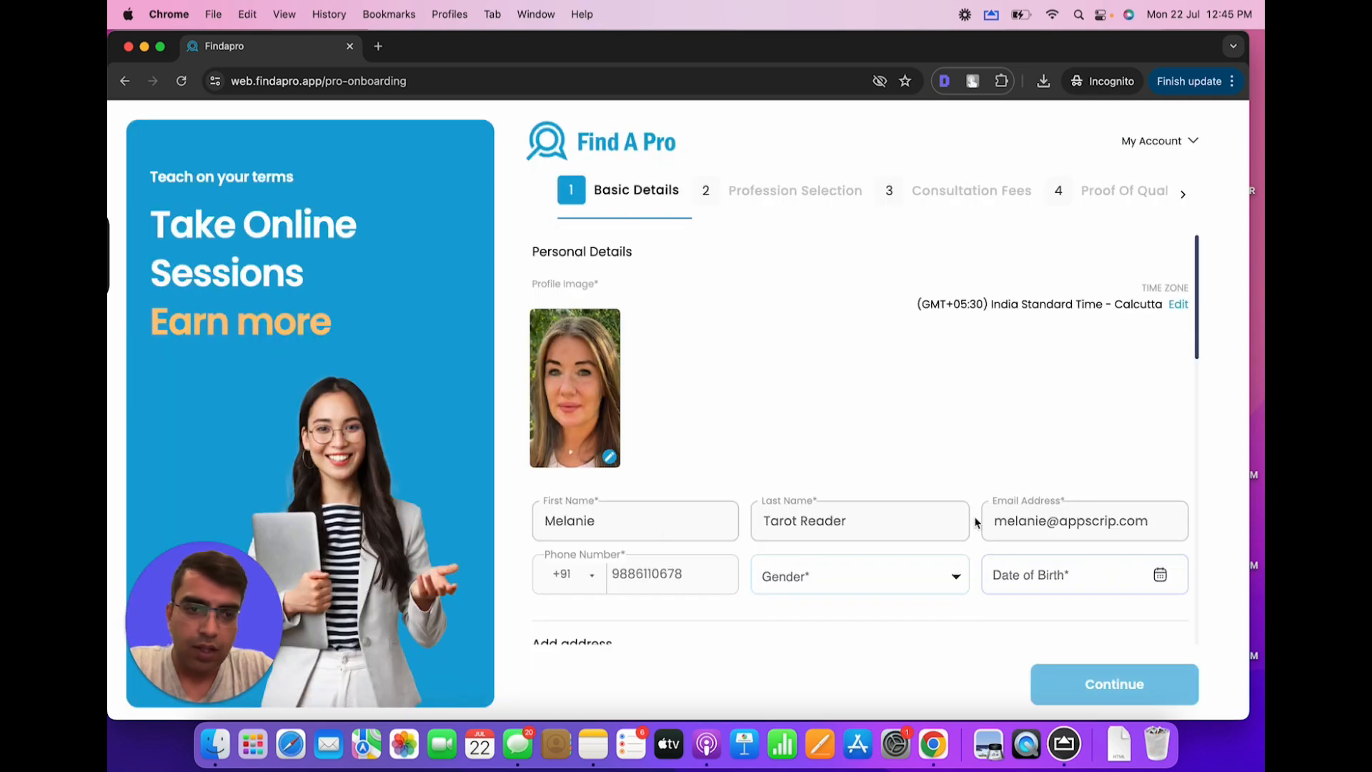
pyautogui.scroll(-1, 971, 522)
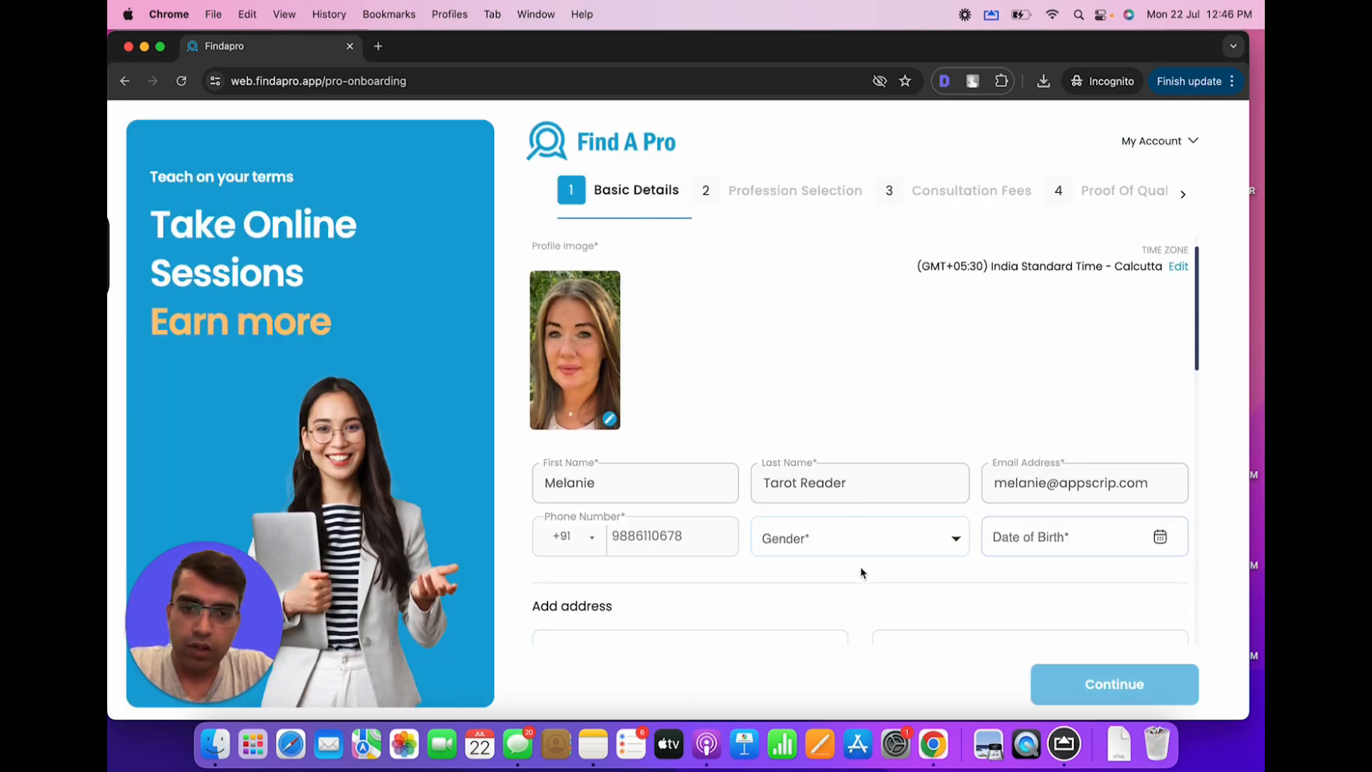
# Choose Female as gender and pick 23 July 1991 as the date of birth
pyautogui.click(793, 543)
pyautogui.click(801, 572)
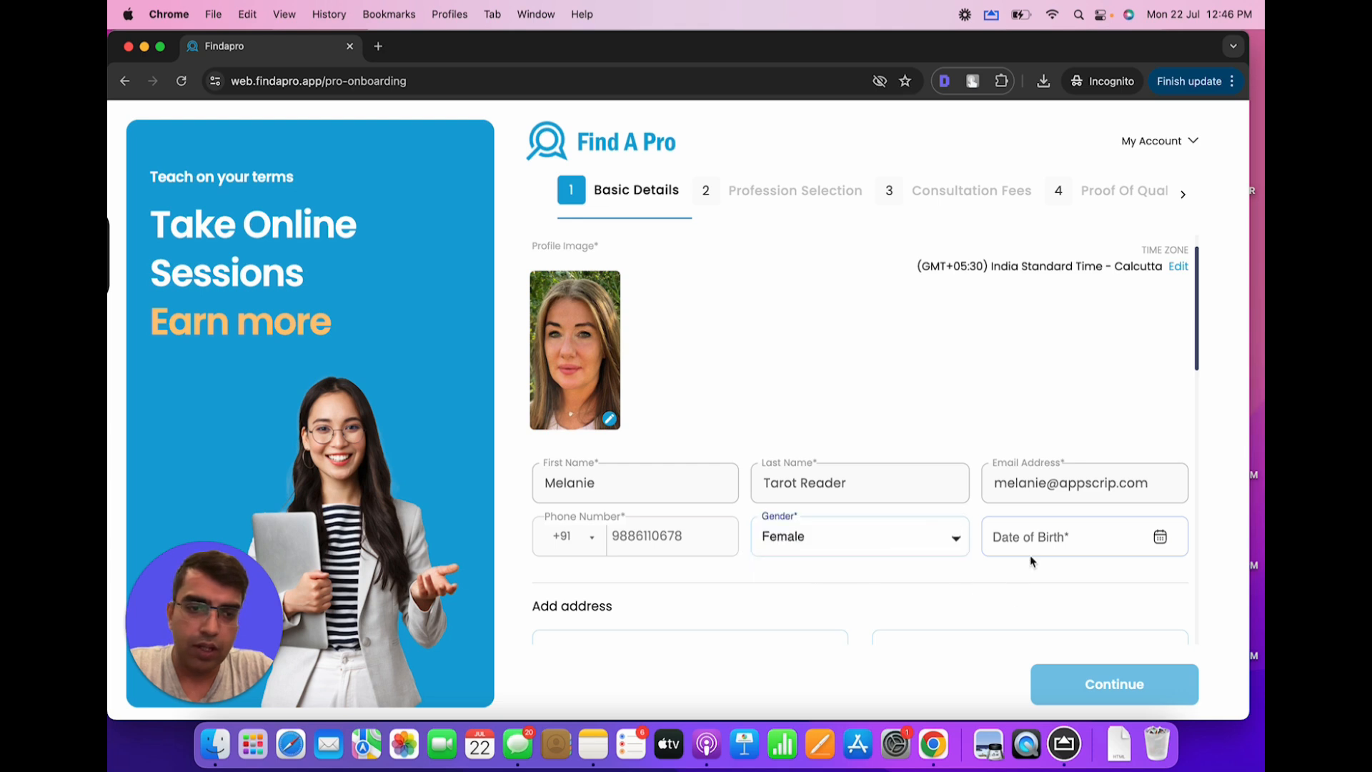
pyautogui.click(1041, 540)
pyautogui.write('0')
pyautogui.click(1160, 537)
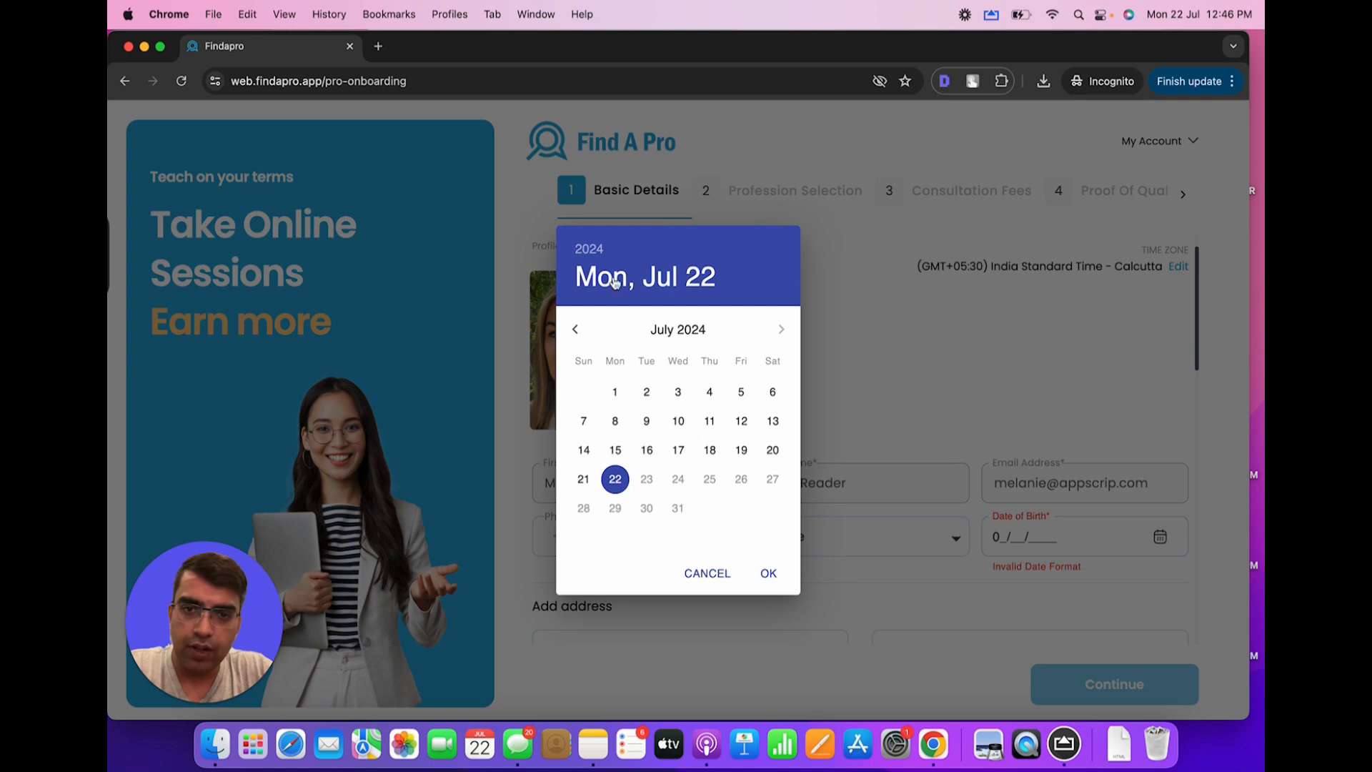
pyautogui.click(575, 329)
pyautogui.click(589, 250)
pyautogui.scroll(10, 698, 397)
pyautogui.scroll(8, 700, 398)
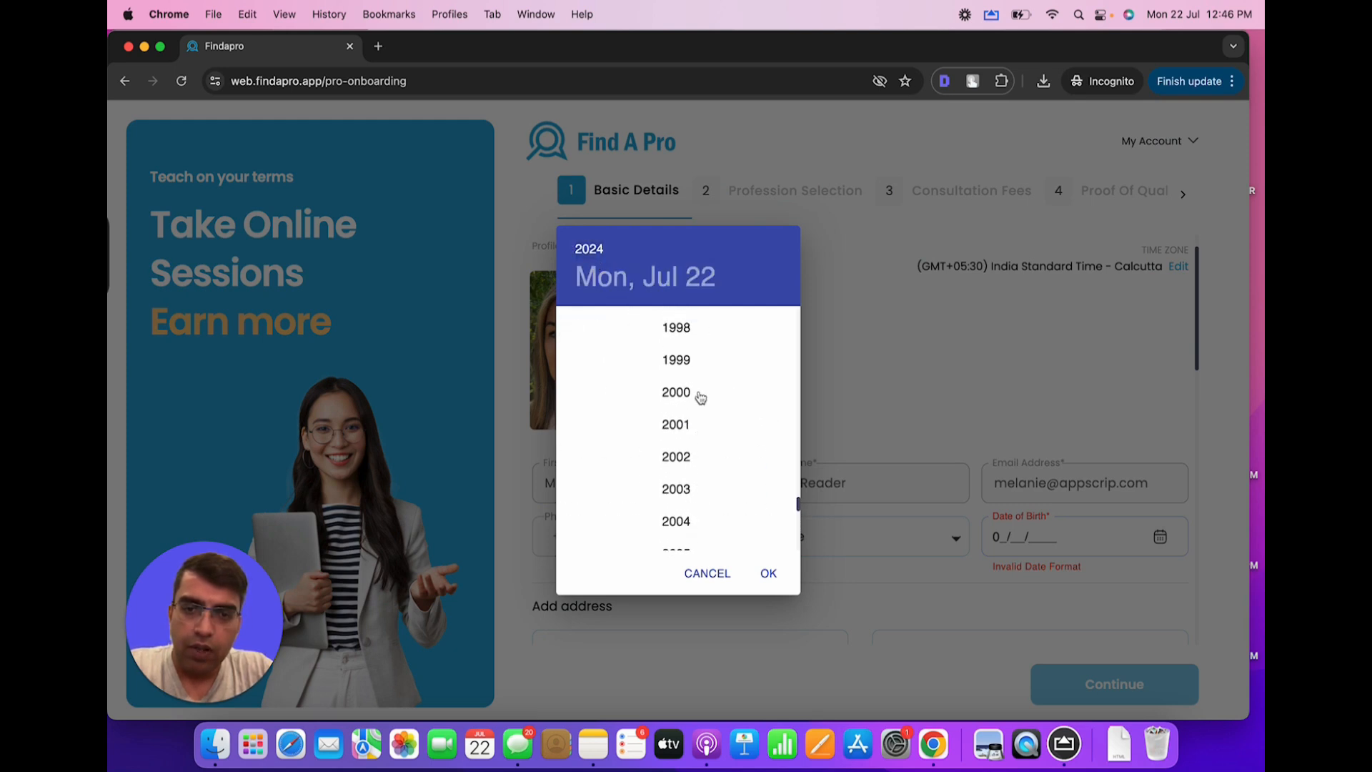
pyautogui.scroll(4, 687, 368)
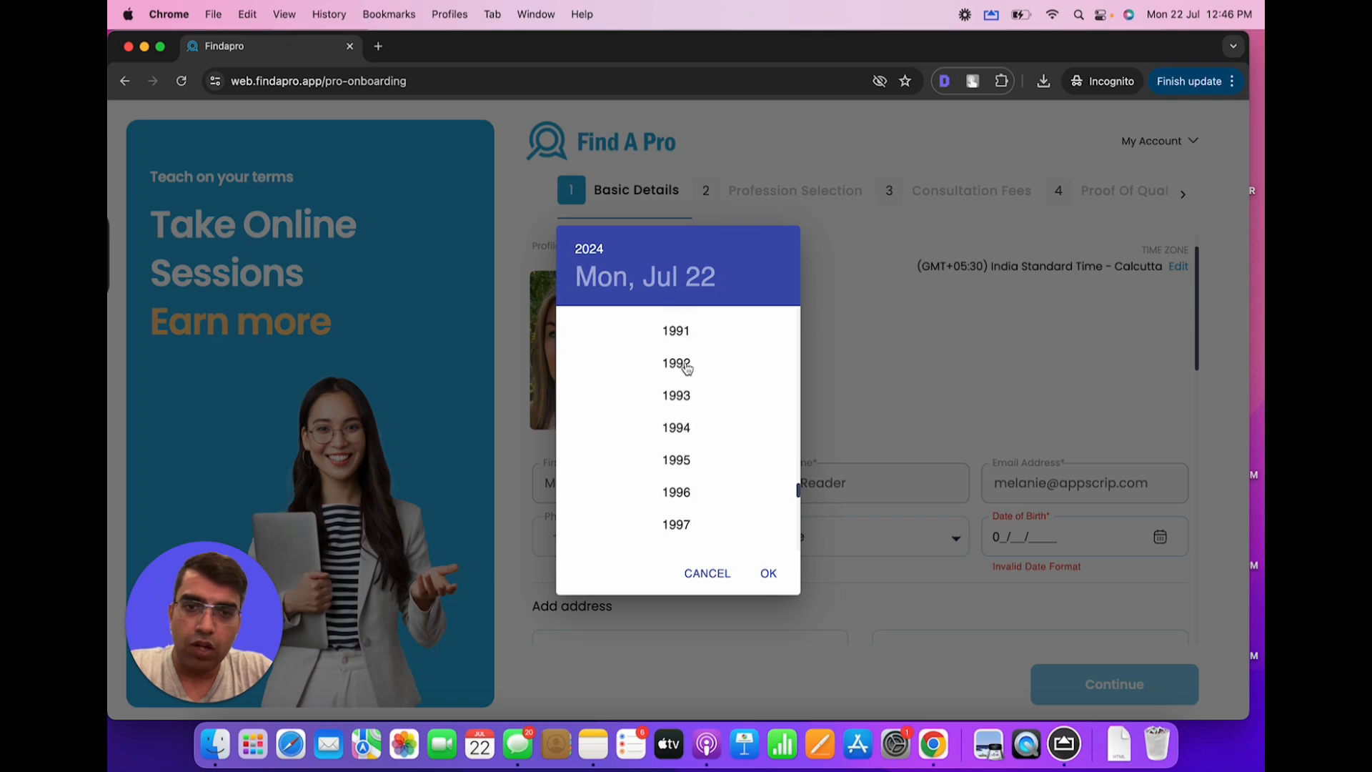
pyautogui.click(679, 330)
pyautogui.click(647, 480)
pyautogui.click(768, 572)
pyautogui.scroll(-2, 788, 482)
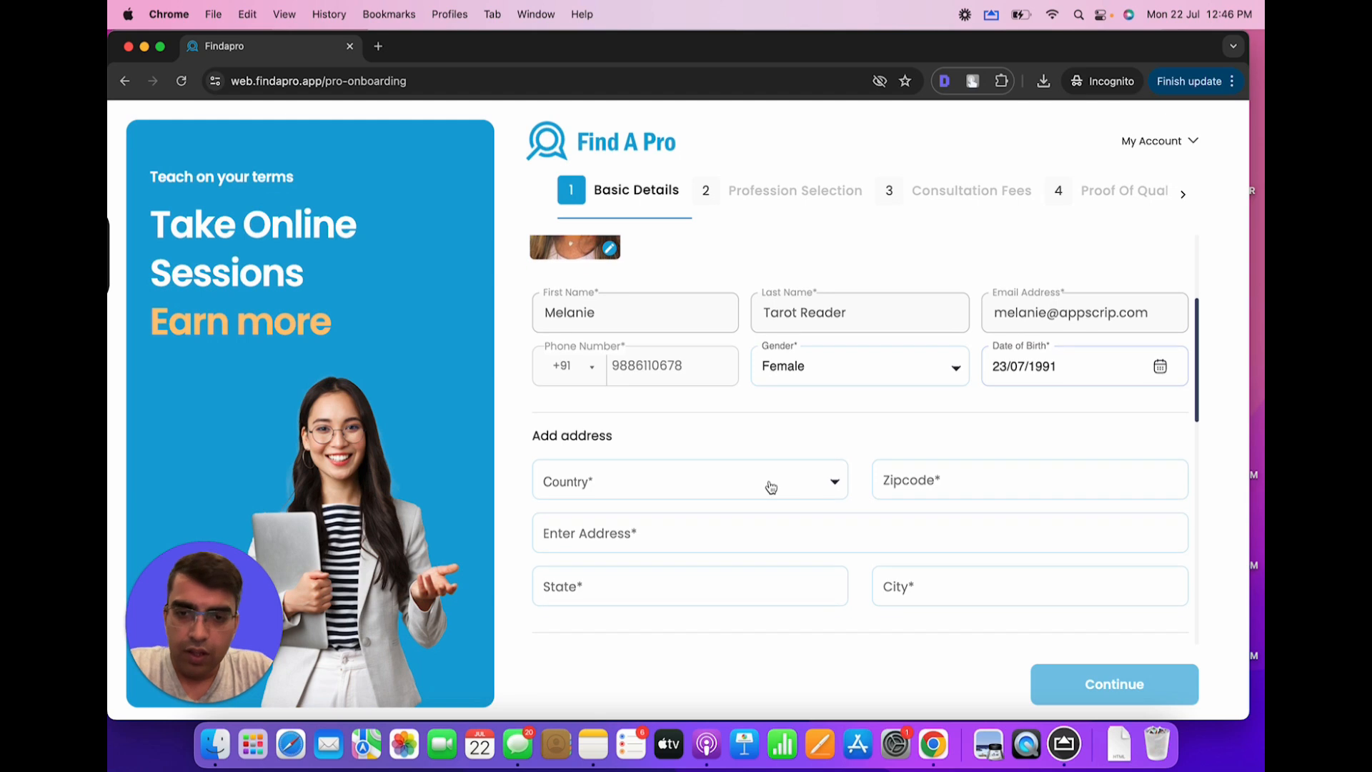
# Choose India as the country, then enter the zipcode and street address
pyautogui.click(765, 488)
pyautogui.press('i')
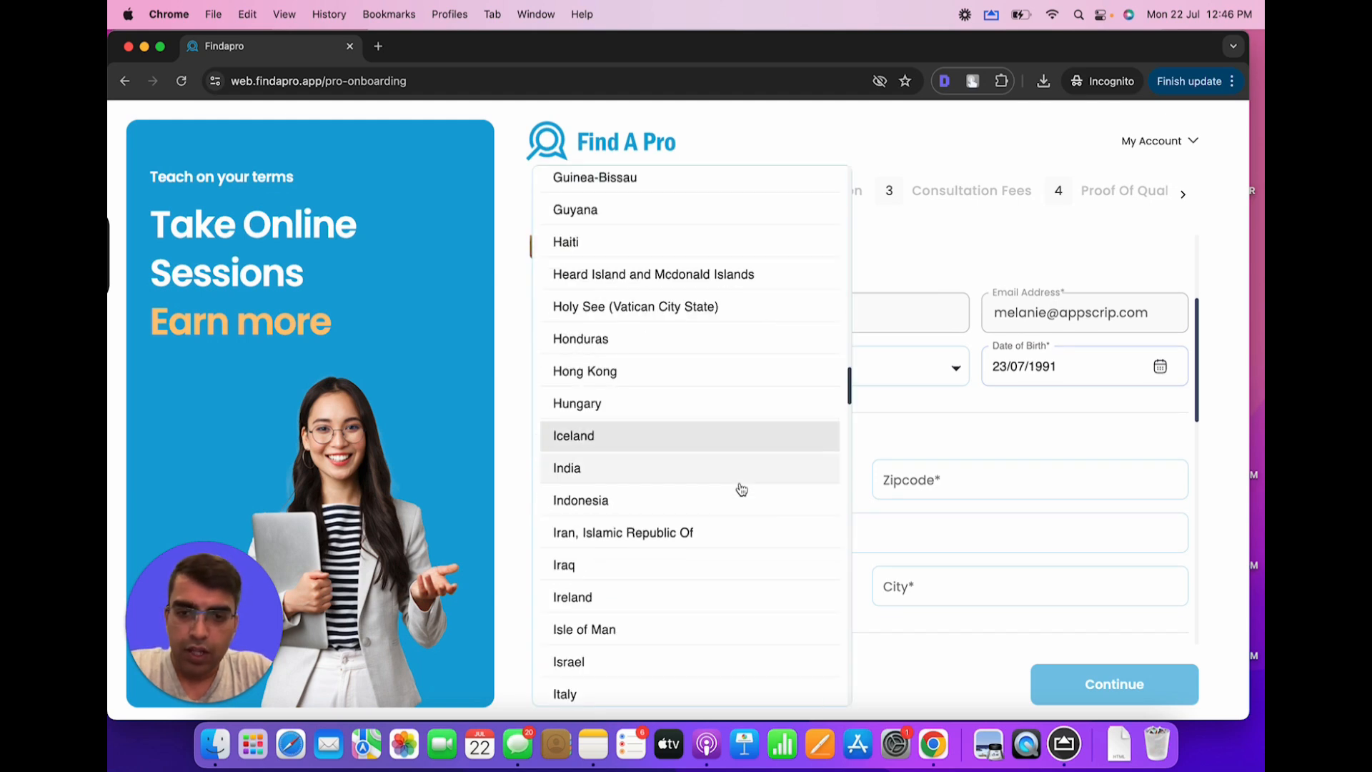
pyautogui.click(677, 466)
pyautogui.click(970, 493)
pyautogui.write('560024')
pyautogui.press('Tab')
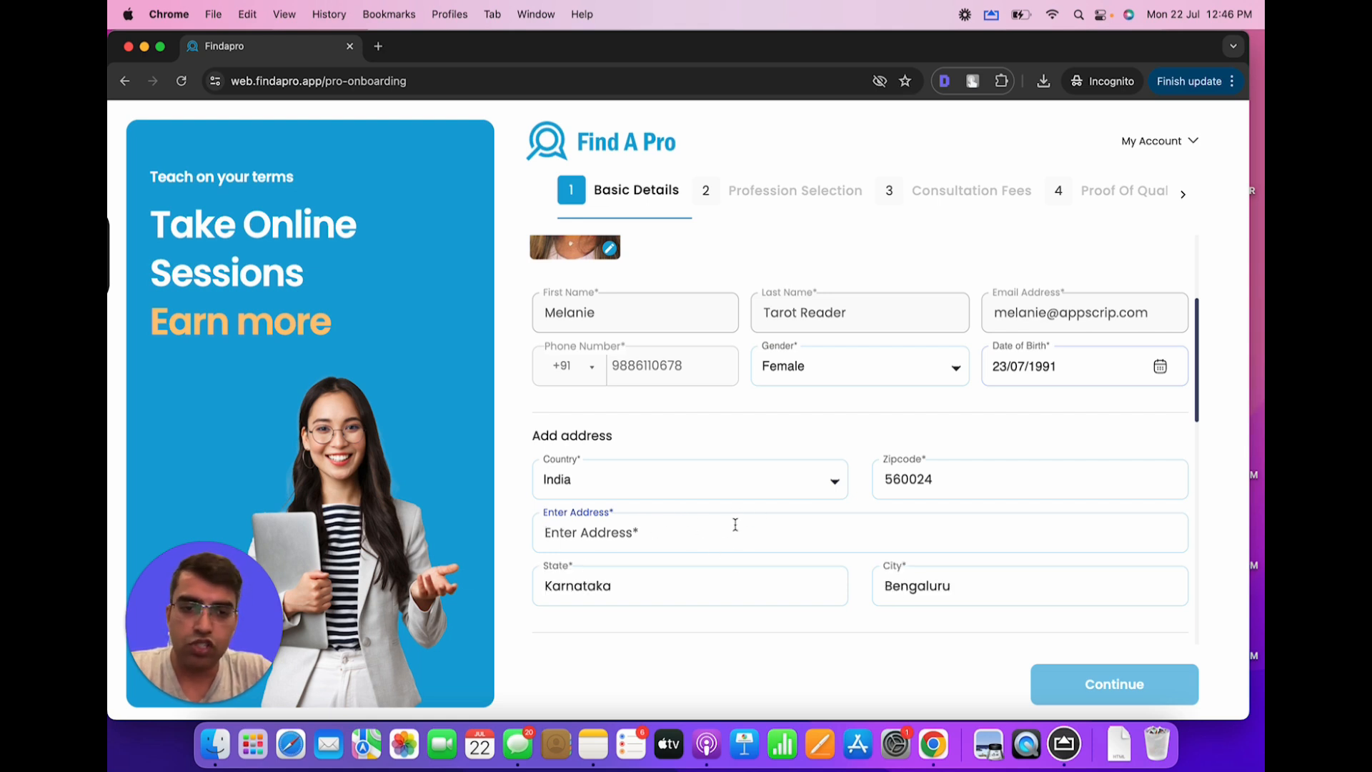
pyautogui.scroll(-2, 735, 525)
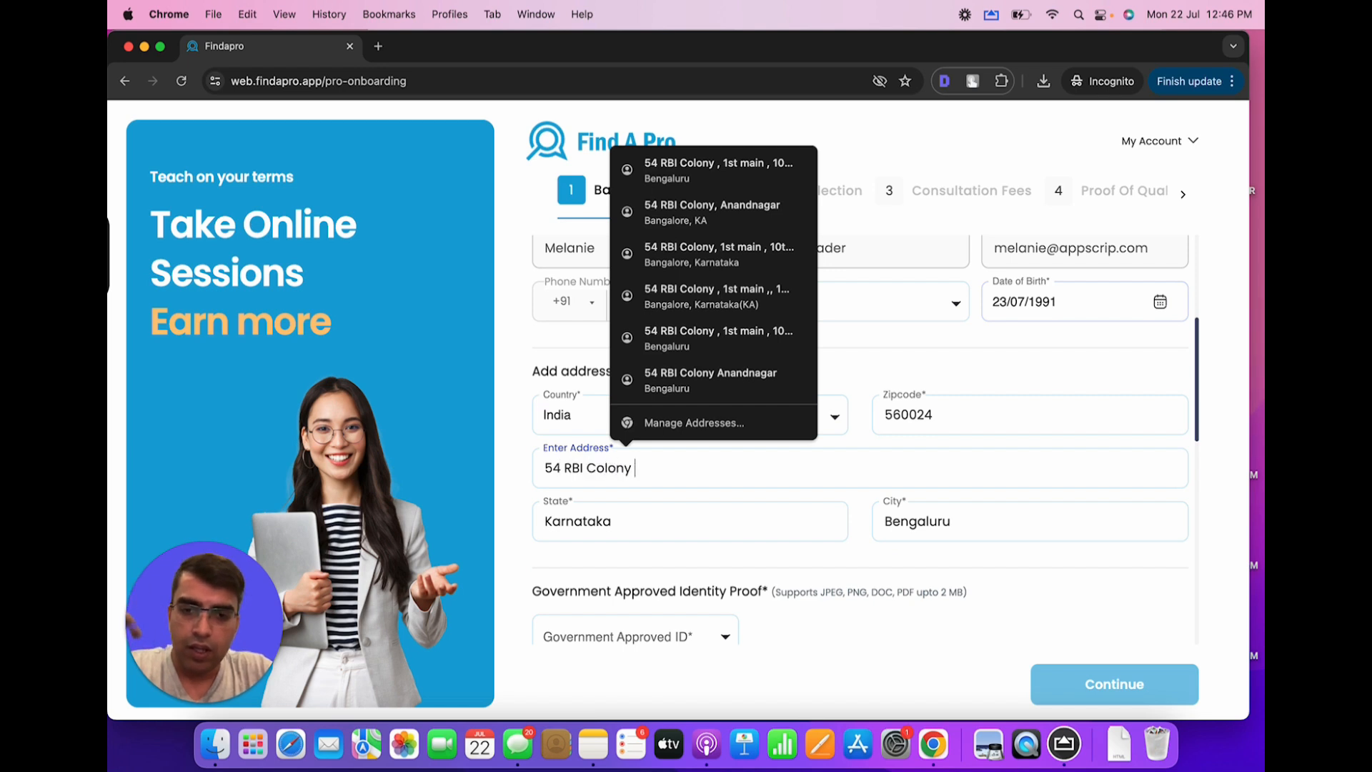
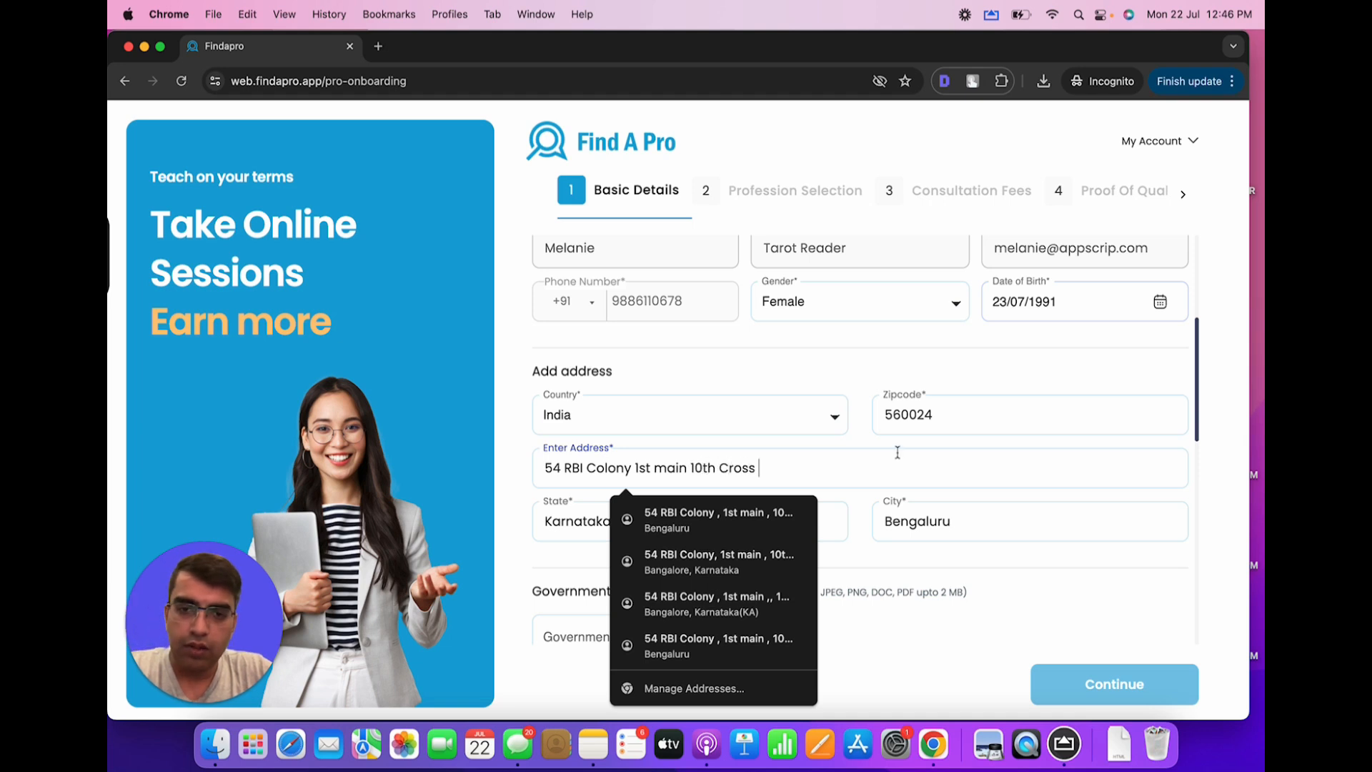
pyautogui.press('Tab')
pyautogui.scroll(-5, 699, 484)
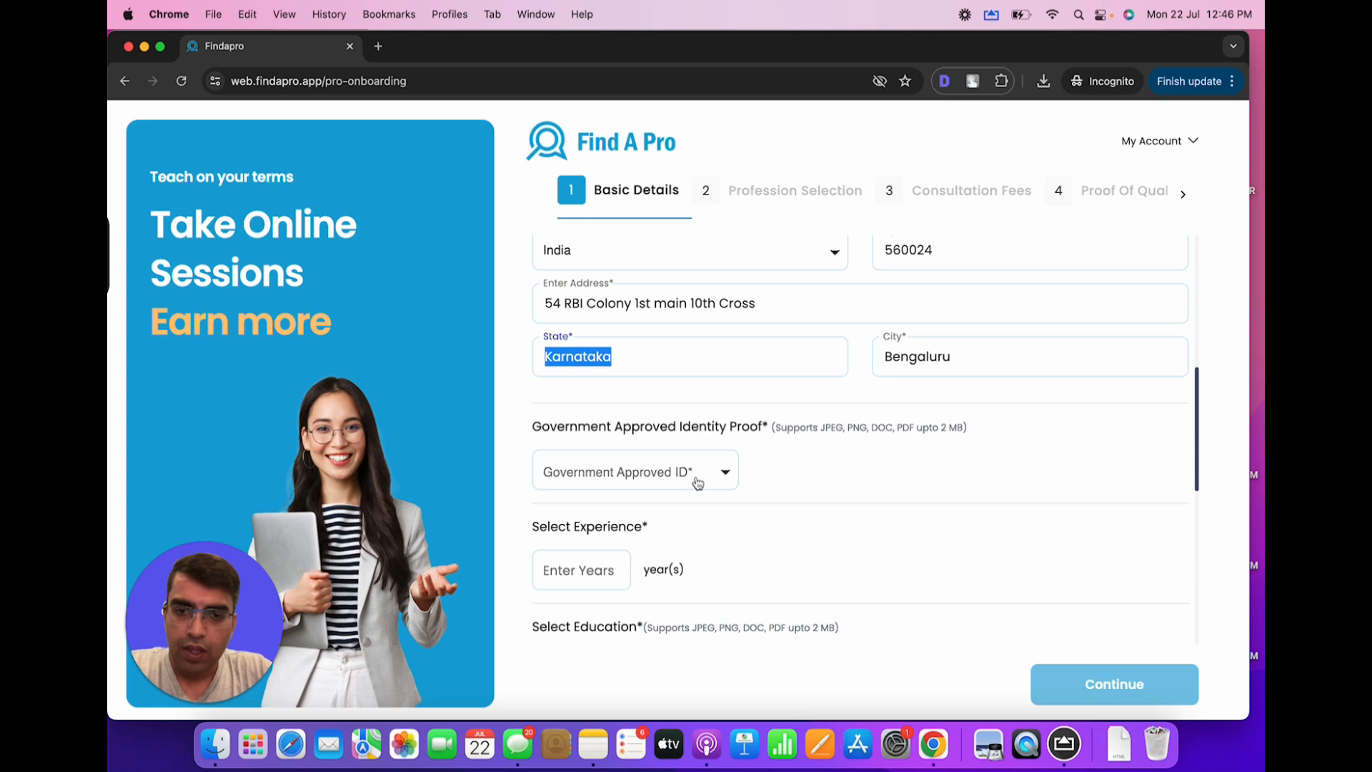
# Choose Passport as the ID type and upload Driver License.jpg from LICENSE FOLDER as the front image
pyautogui.click(698, 483)
pyautogui.click(617, 500)
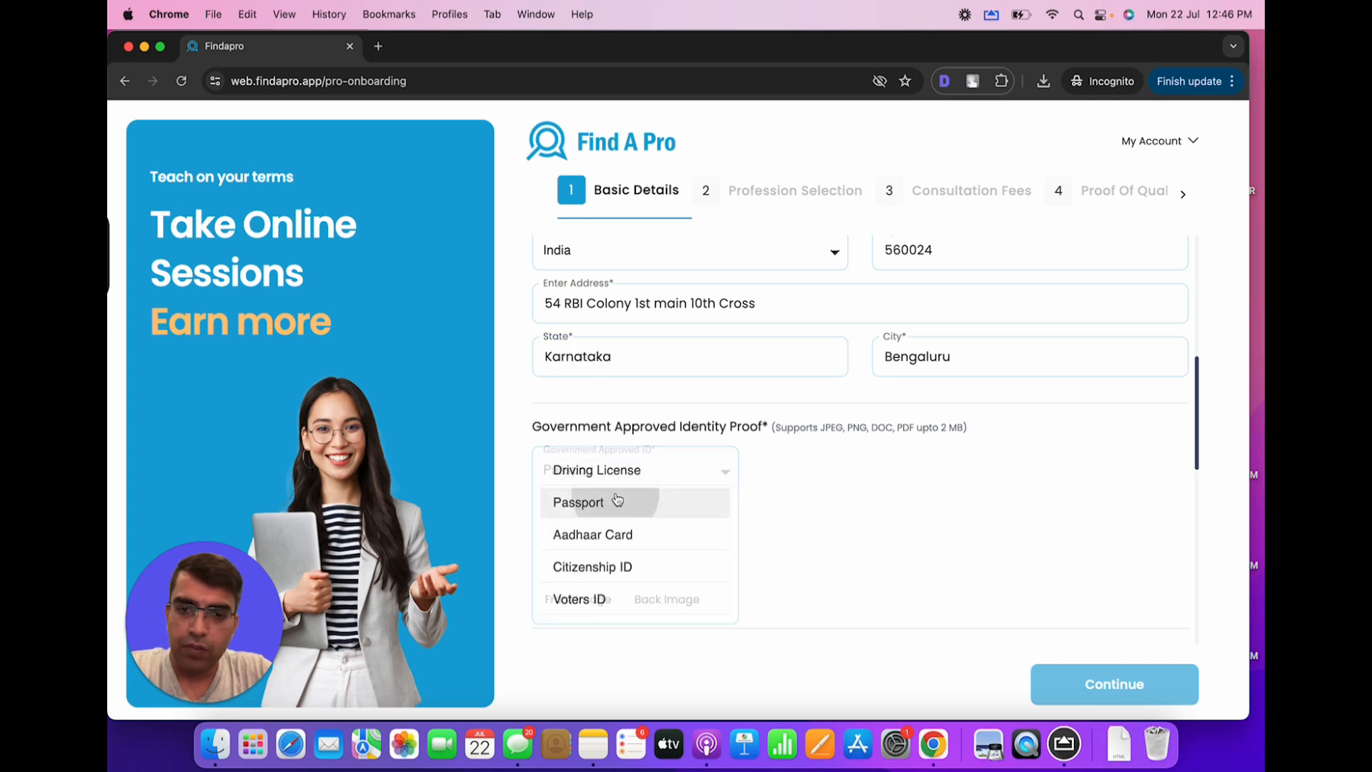
pyautogui.click(560, 557)
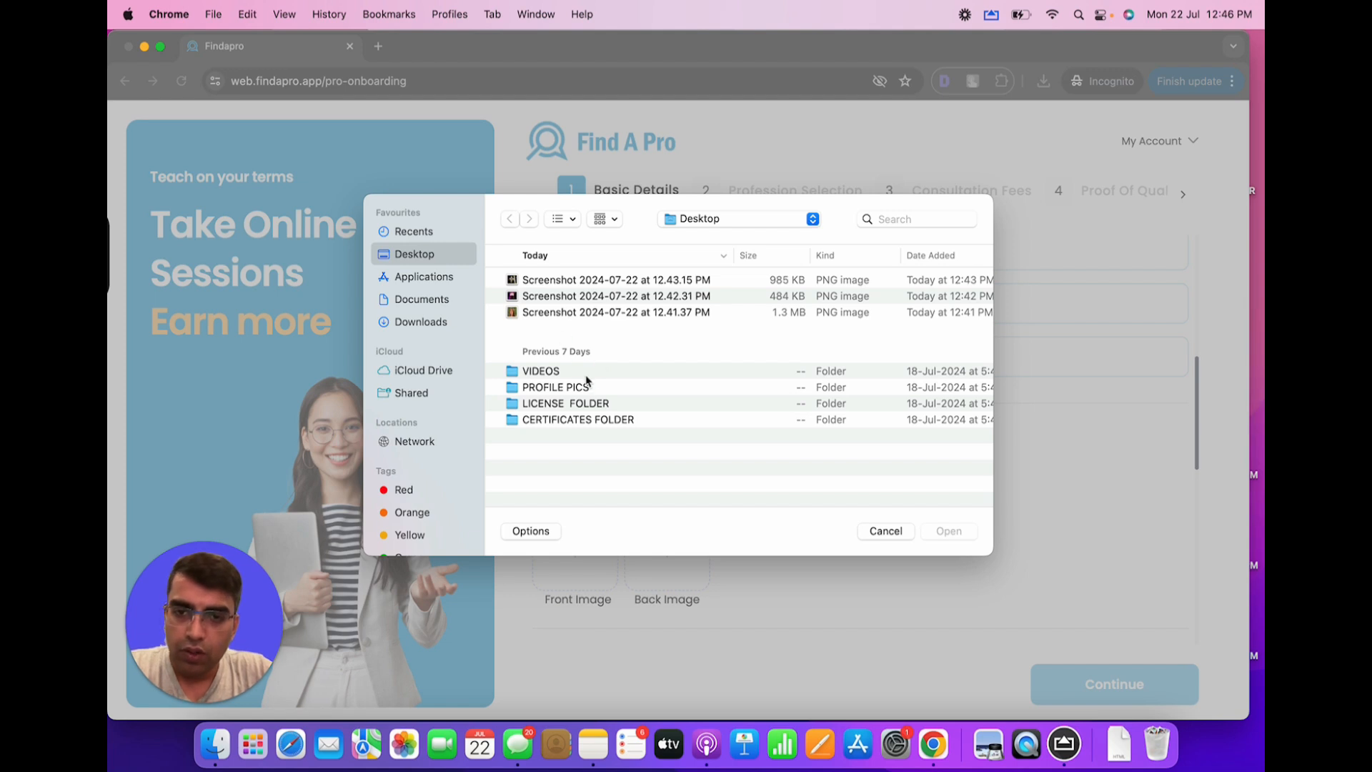
pyautogui.click(590, 406)
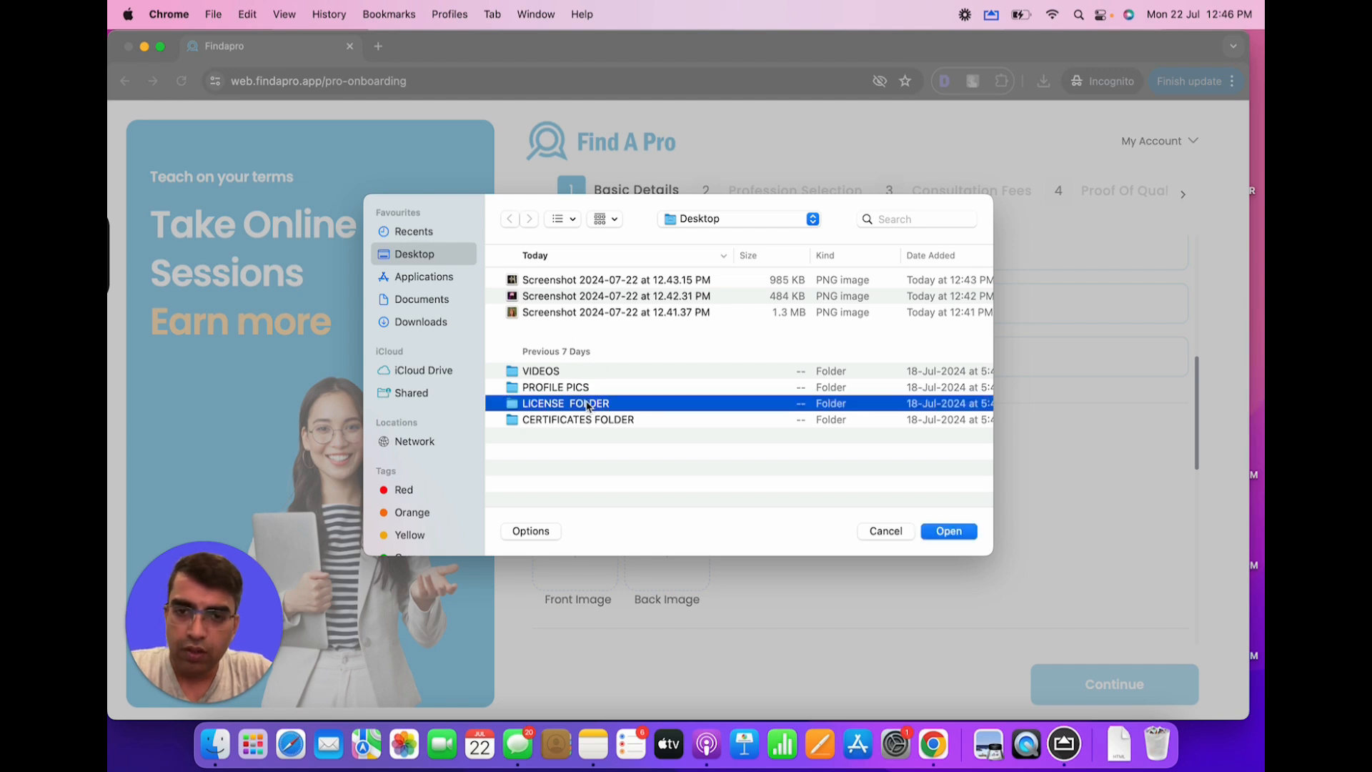
pyautogui.doubleClick(588, 405)
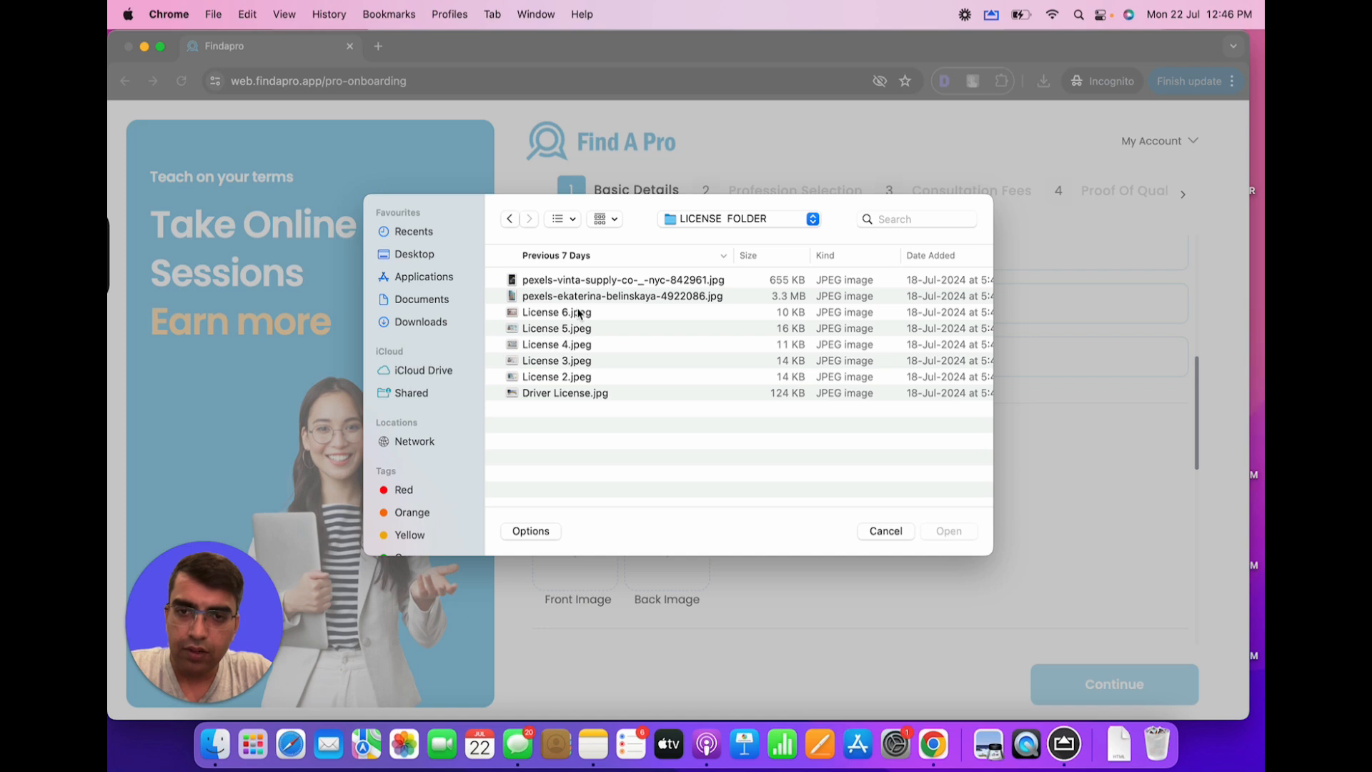
pyautogui.doubleClick(578, 394)
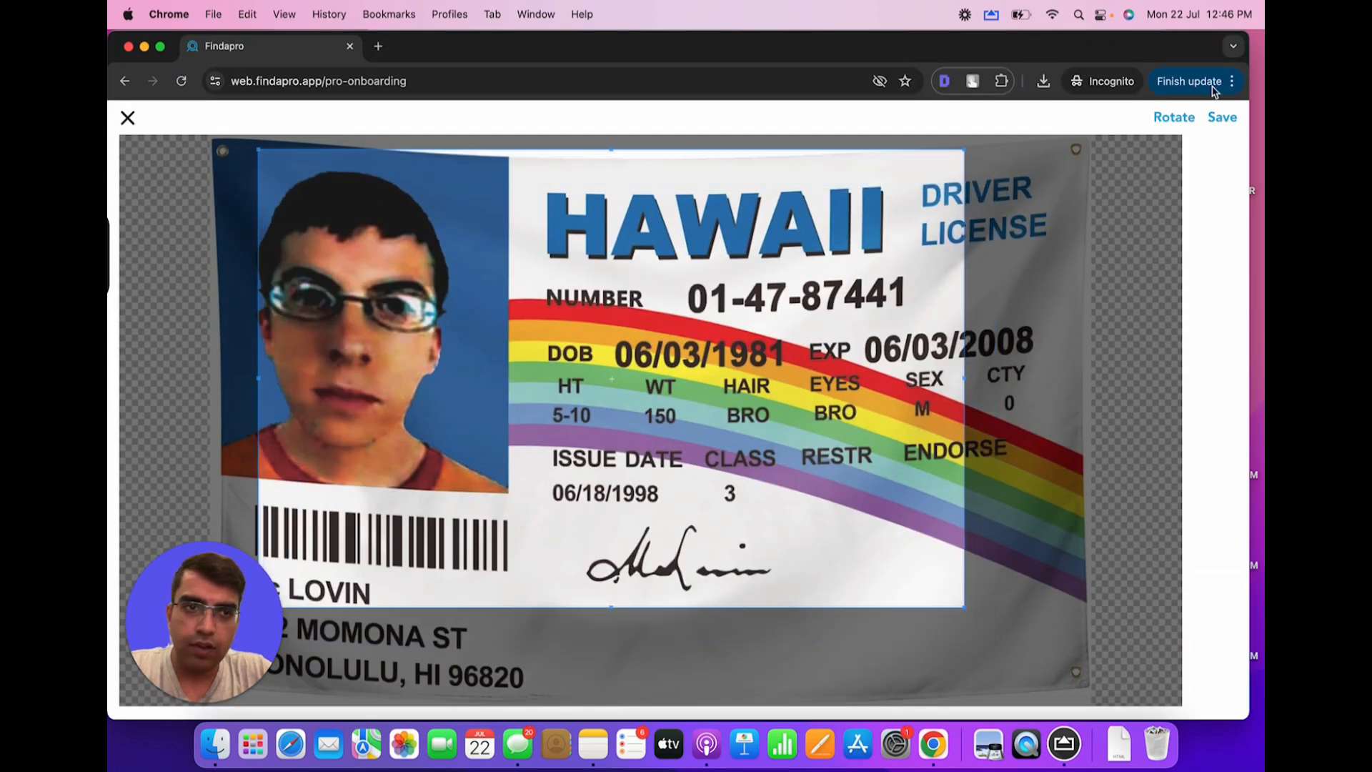
pyautogui.click(1215, 120)
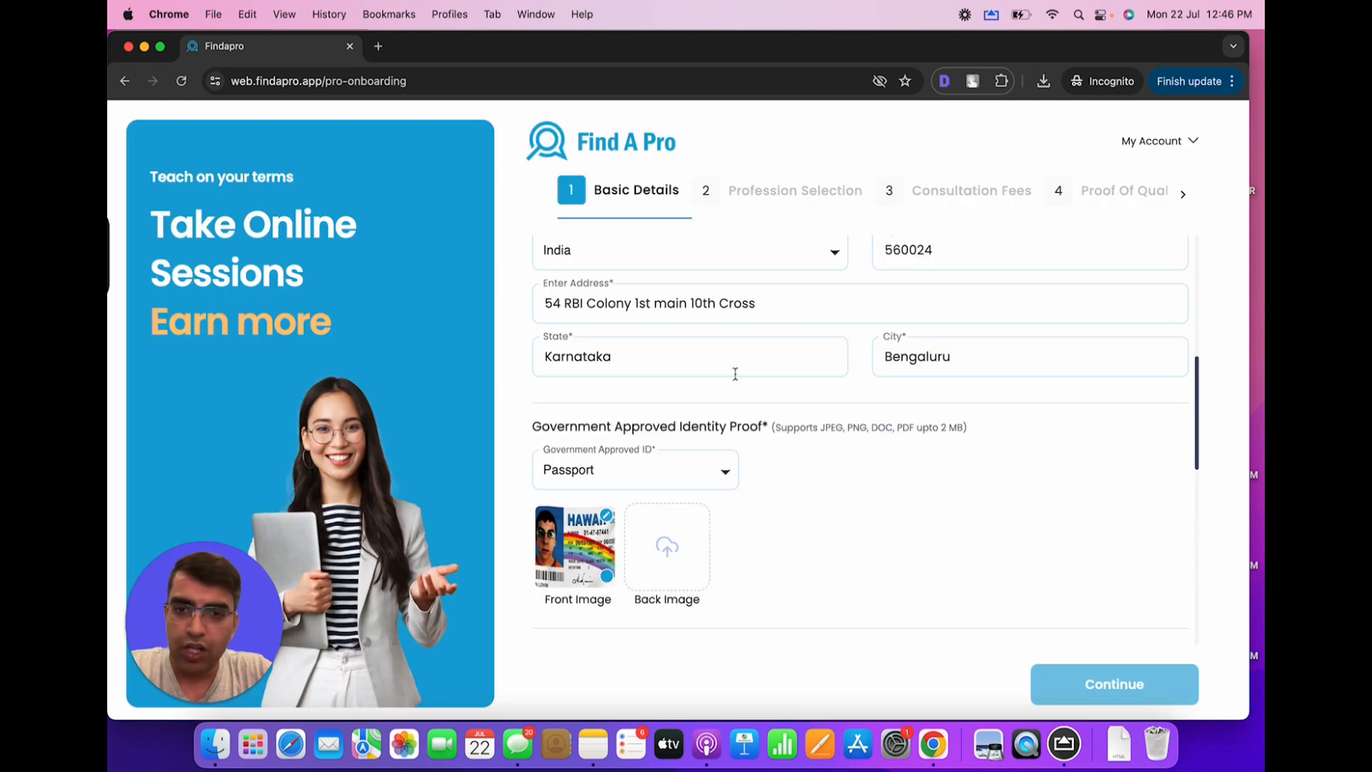
# Upload License 3.jpeg as the cropped back image of the ID
pyautogui.click(657, 525)
pyautogui.doubleClick(584, 366)
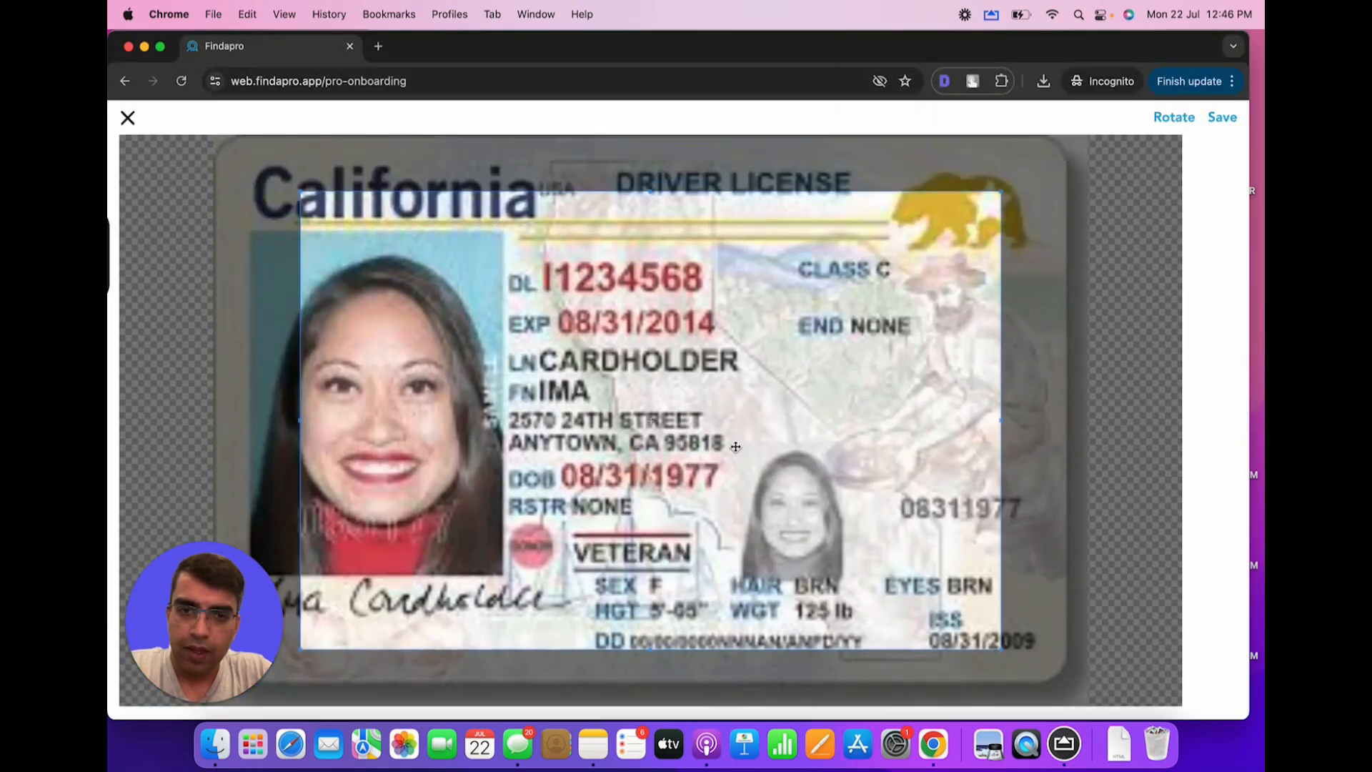
pyautogui.click(1218, 118)
pyautogui.scroll(-5, 904, 459)
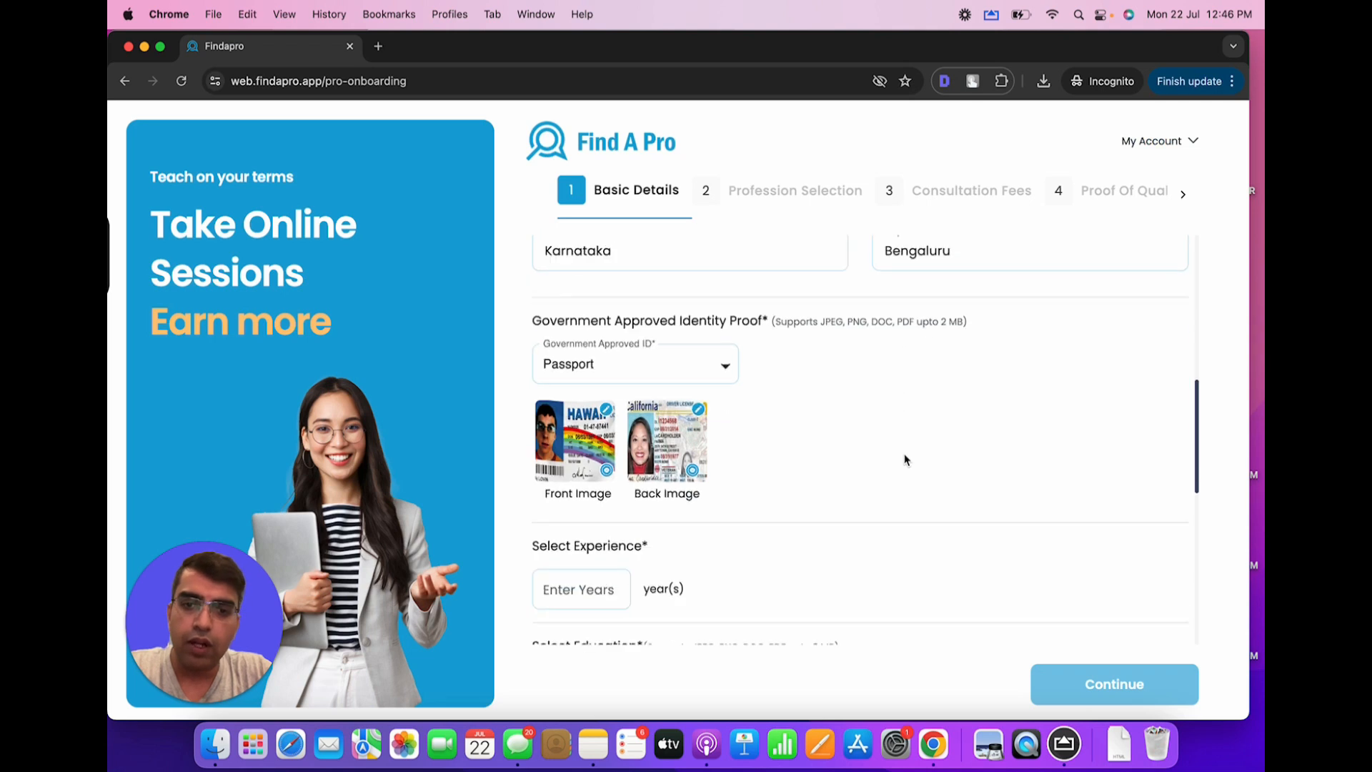
pyautogui.click(584, 412)
# Enter 15 years of experience and choose Bachelor's Degree as the education level
pyautogui.write('15')
pyautogui.press('Tab')
pyautogui.scroll(-3, 646, 428)
pyautogui.click(646, 392)
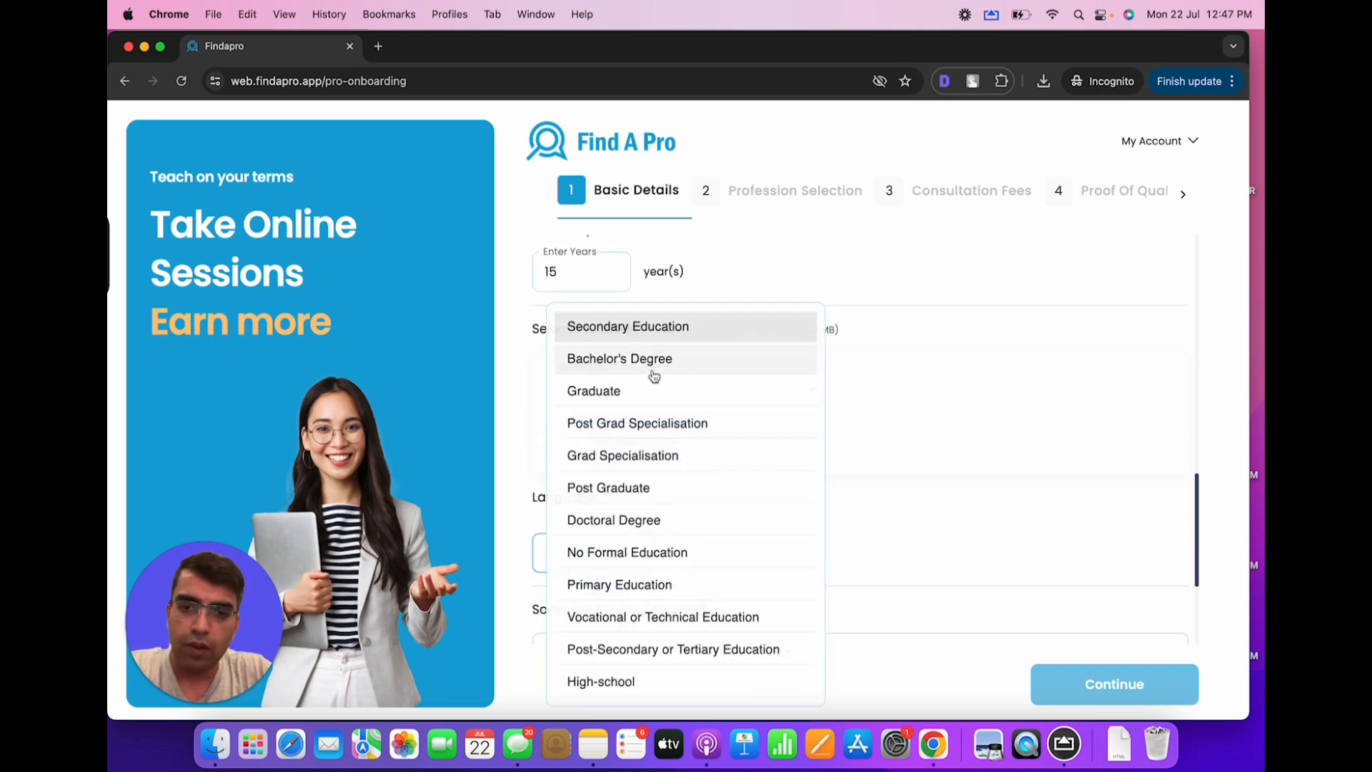
pyautogui.click(661, 367)
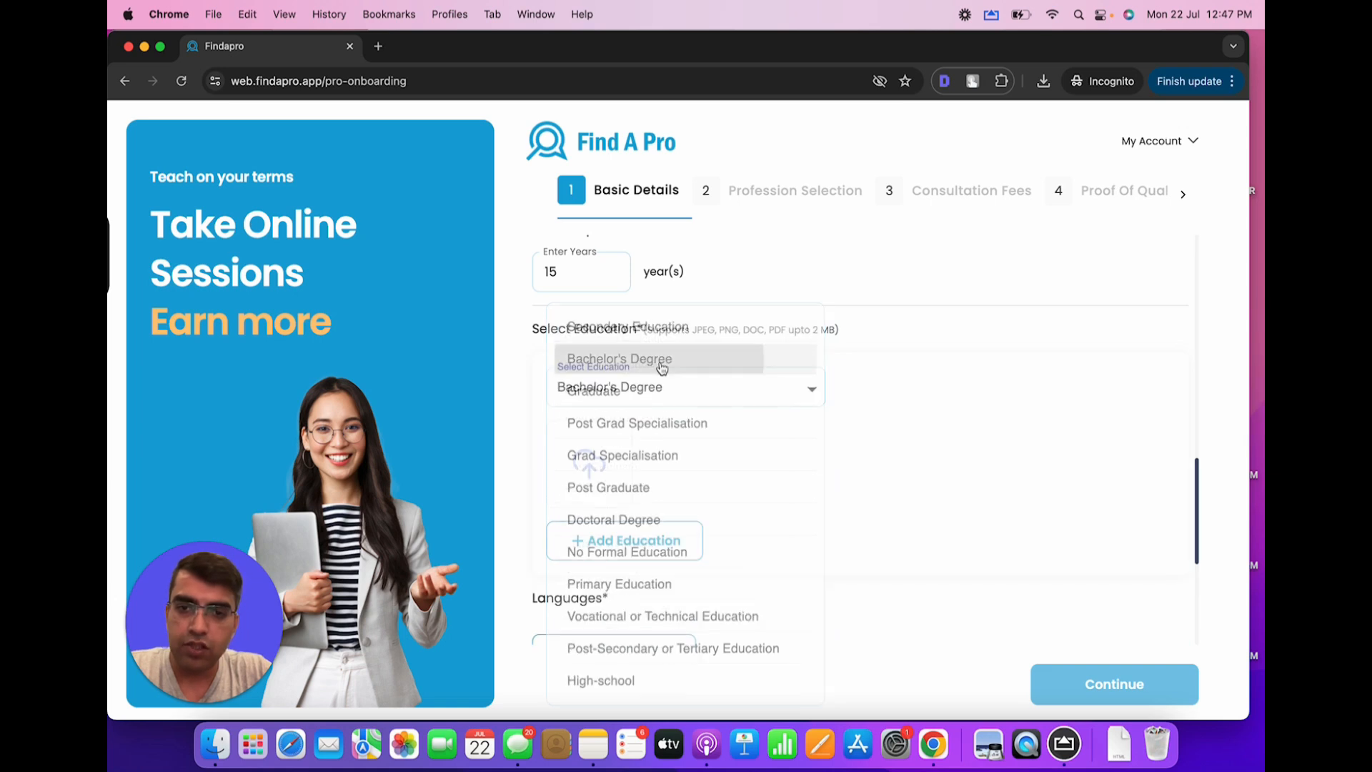
# Attach 6.jpeg from the Desktop's CERTIFICATES FOLDER as the education certificate
pyautogui.click(585, 462)
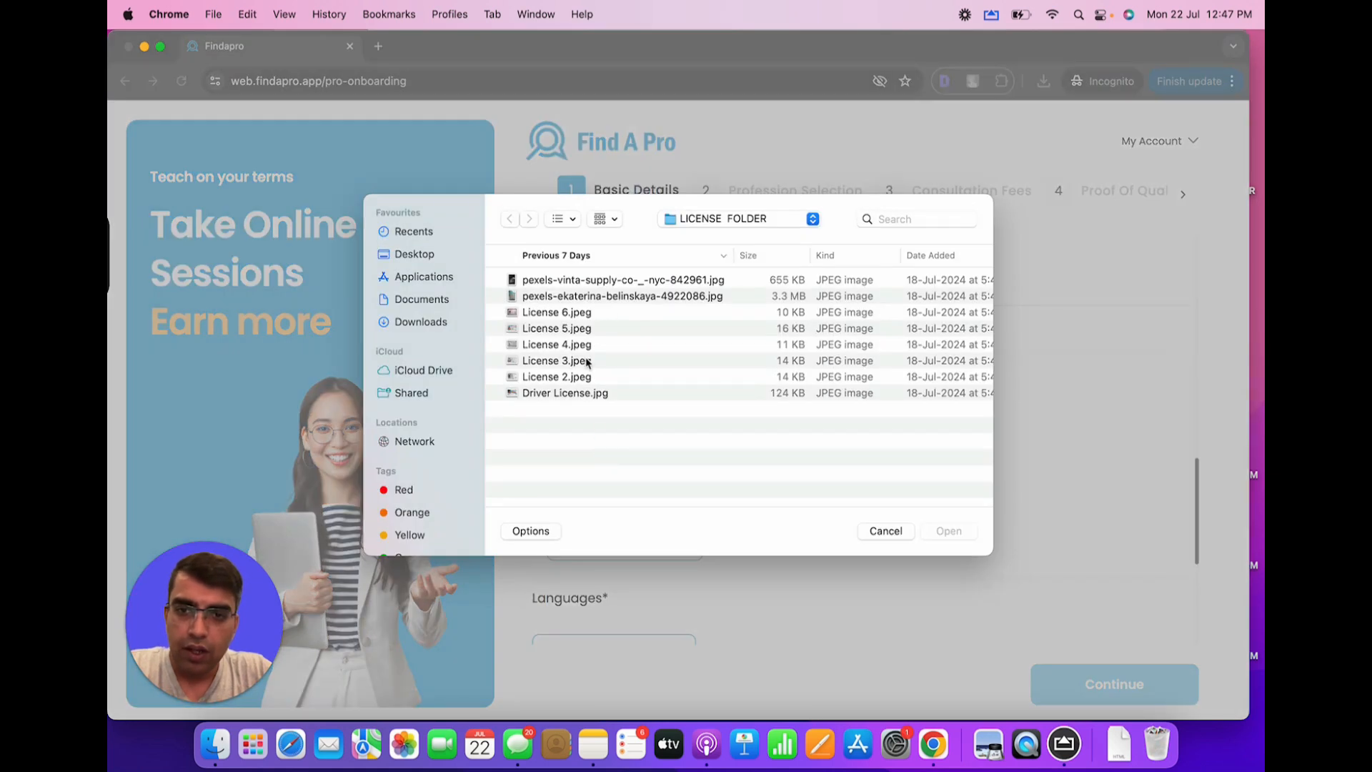
pyautogui.click(704, 226)
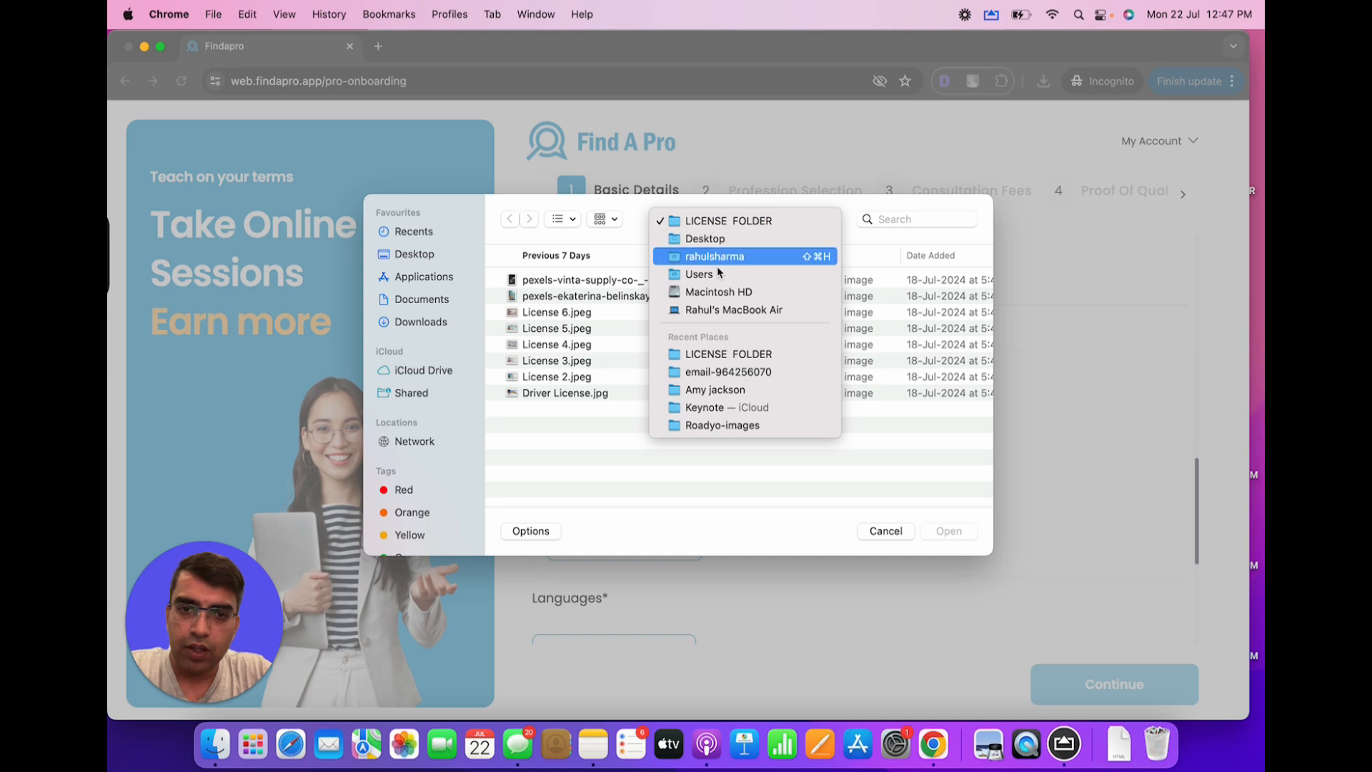
pyautogui.click(715, 238)
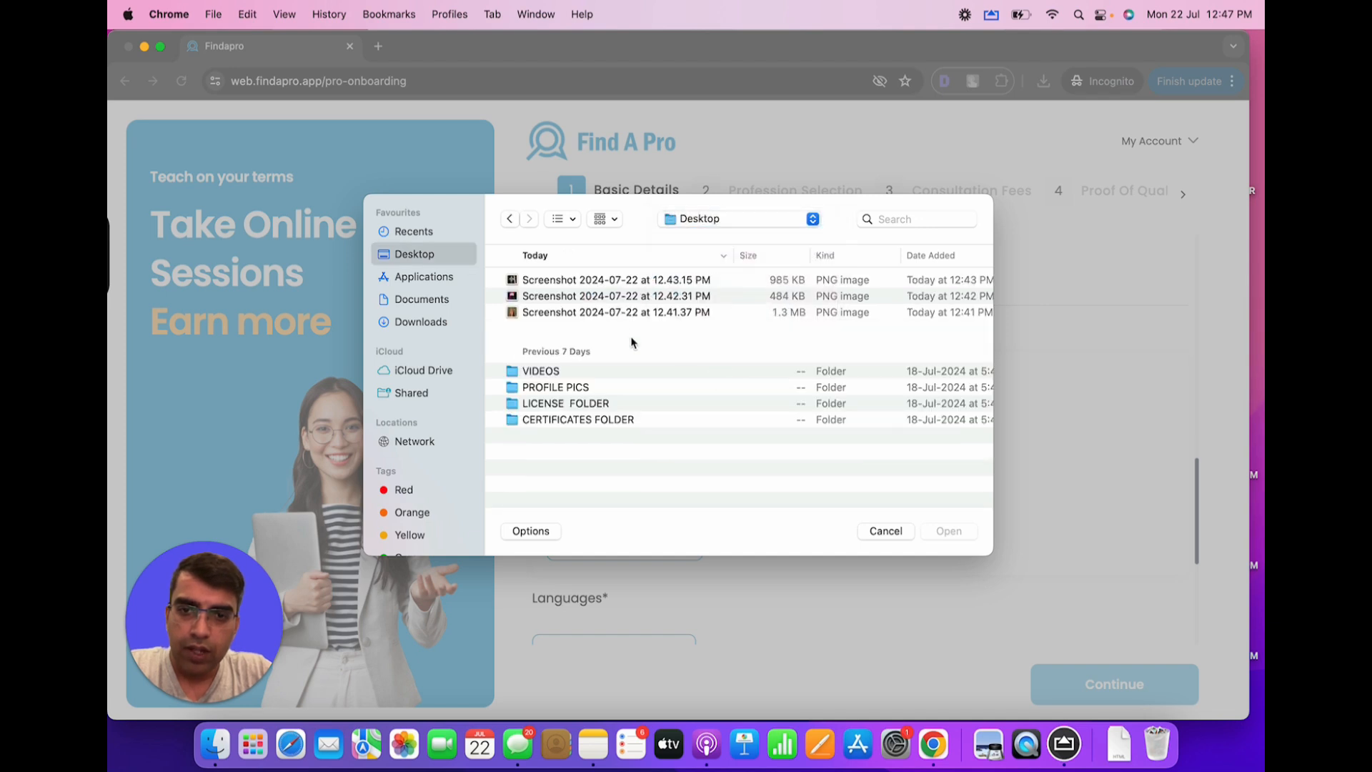
pyautogui.doubleClick(583, 421)
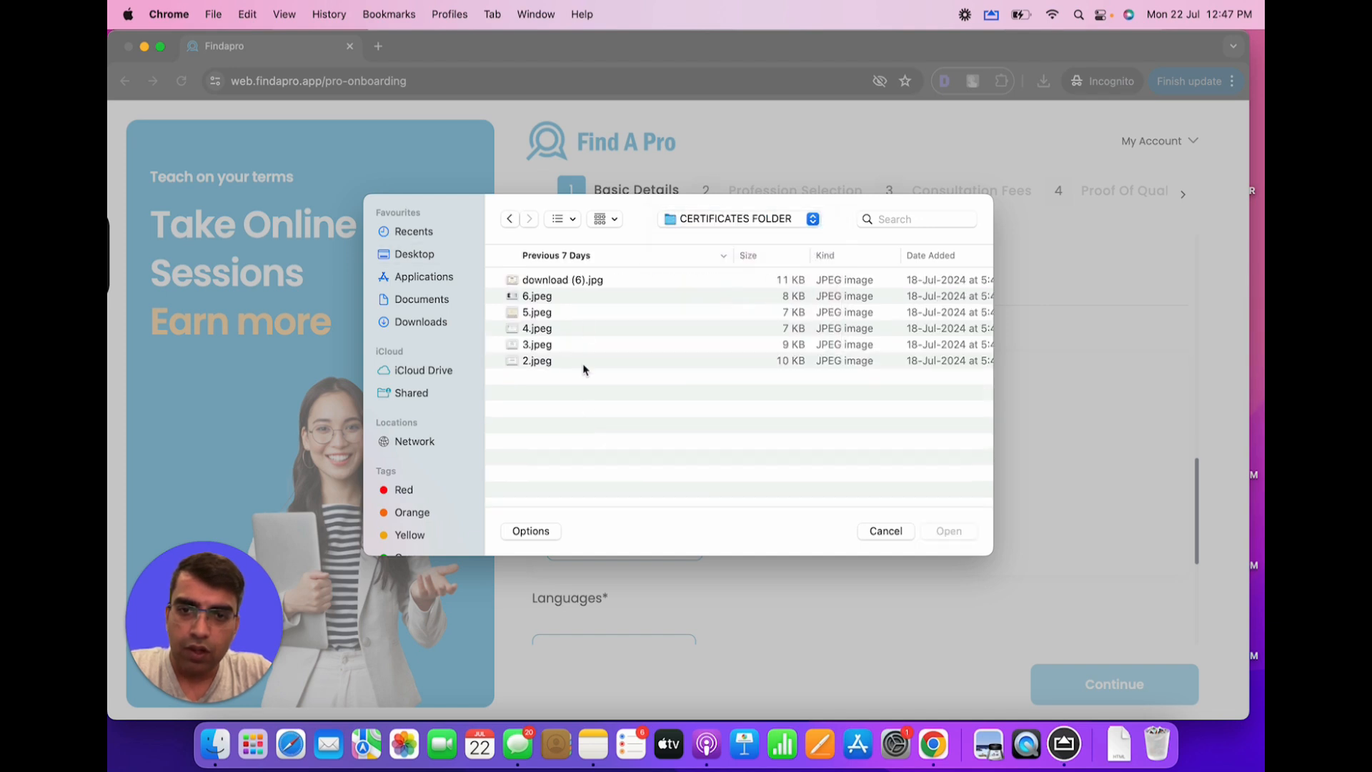
pyautogui.doubleClick(582, 297)
pyautogui.scroll(-5, 644, 524)
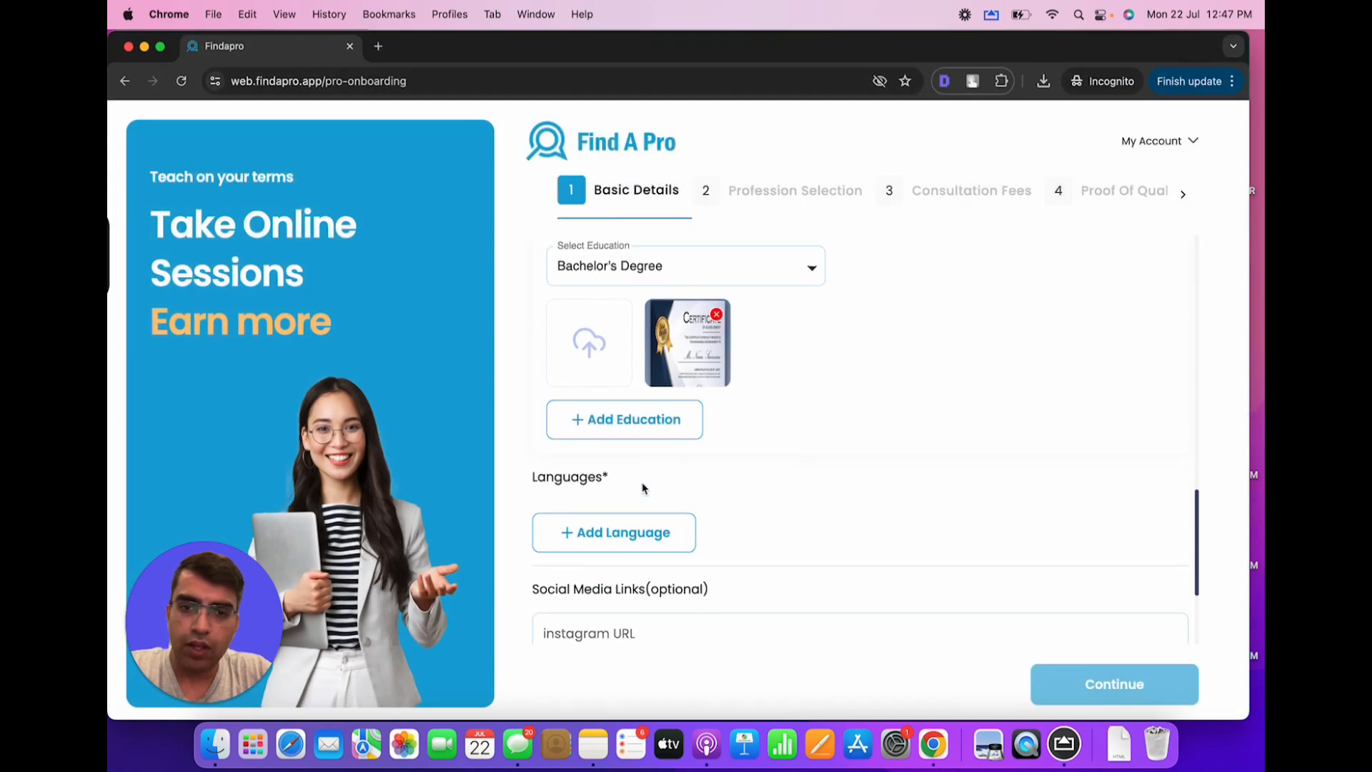
pyautogui.click(642, 486)
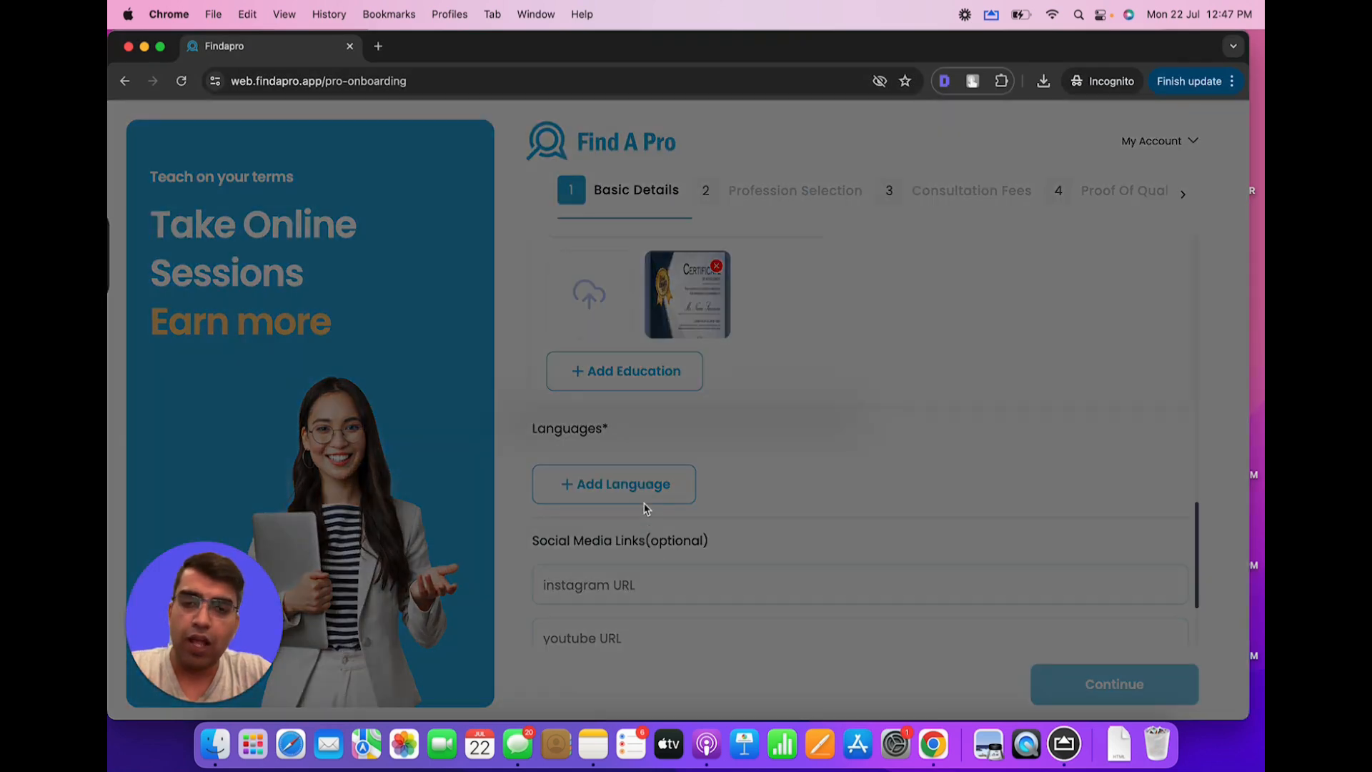
# Search for and add English and Hindi as languages
pyautogui.write('engl')
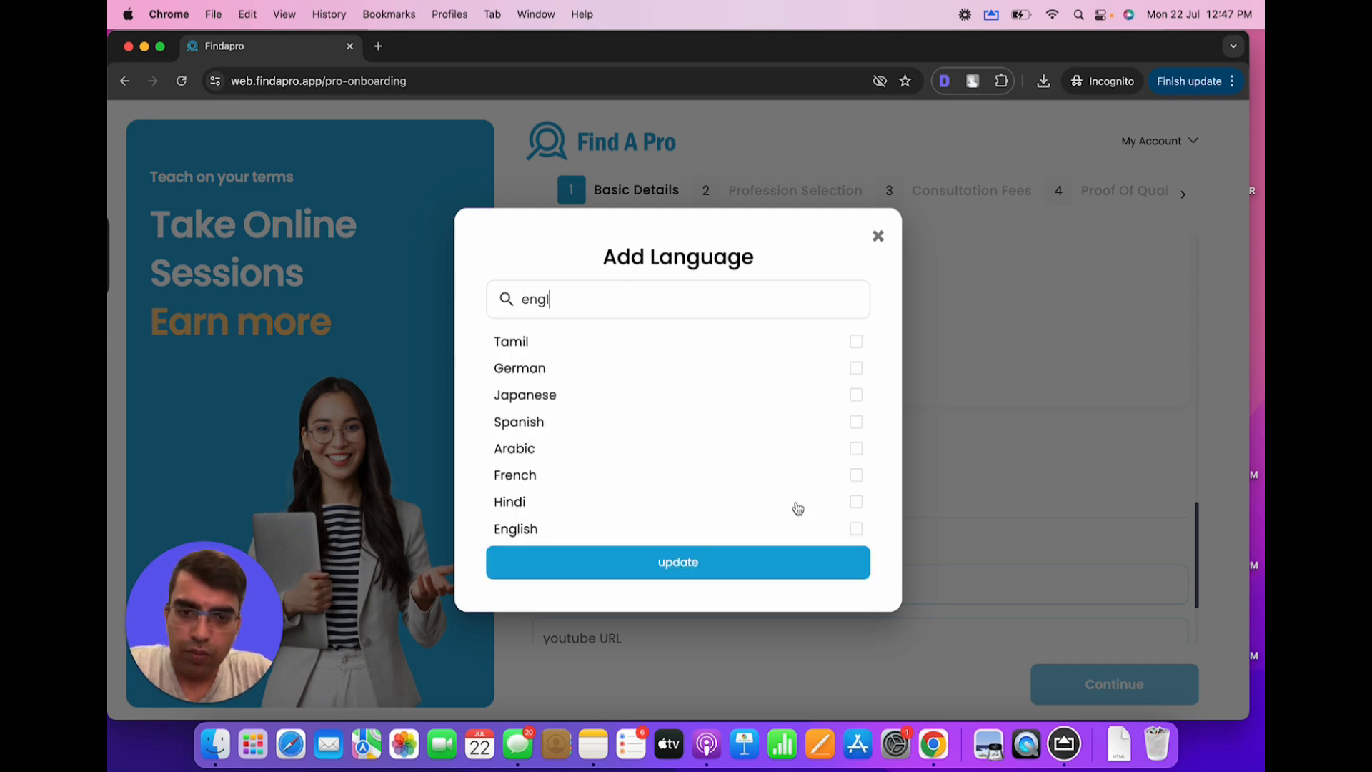
pyautogui.click(855, 529)
pyautogui.click(854, 502)
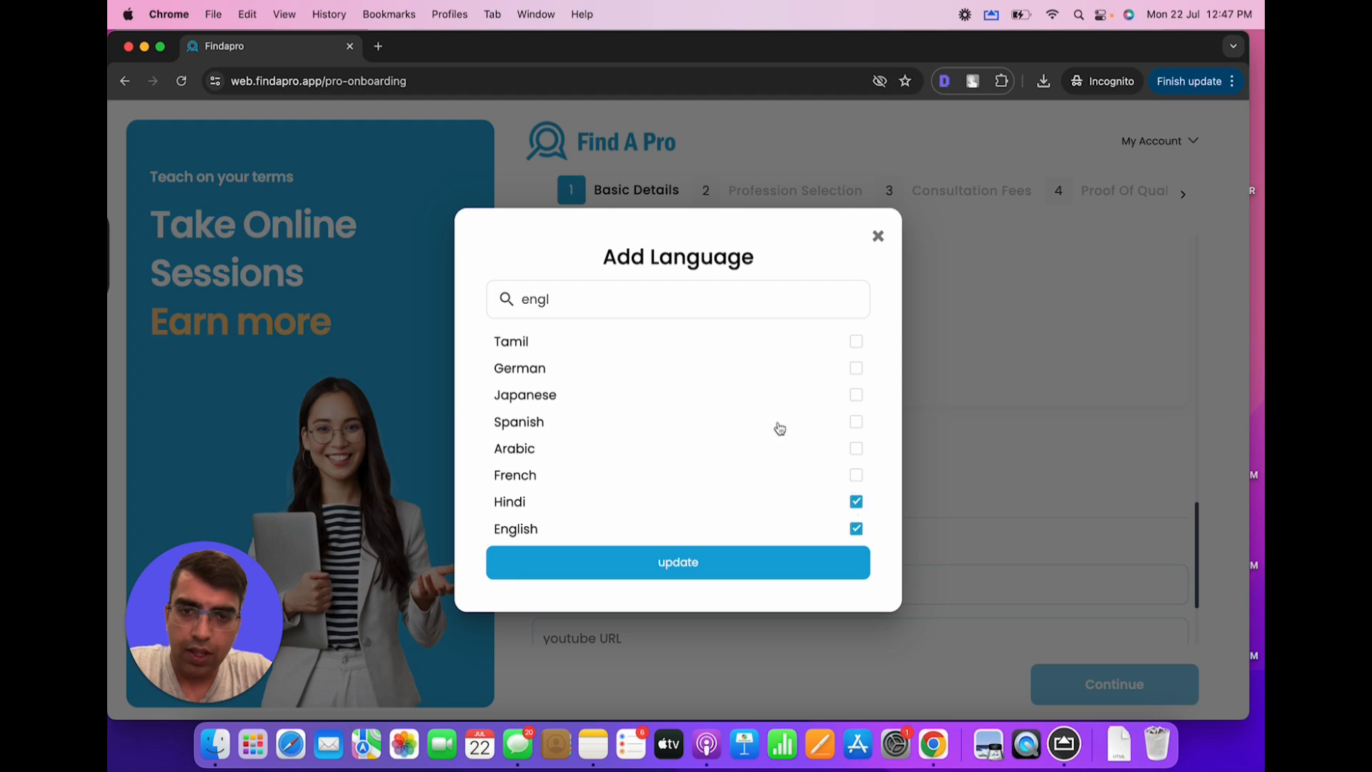
pyautogui.click(726, 569)
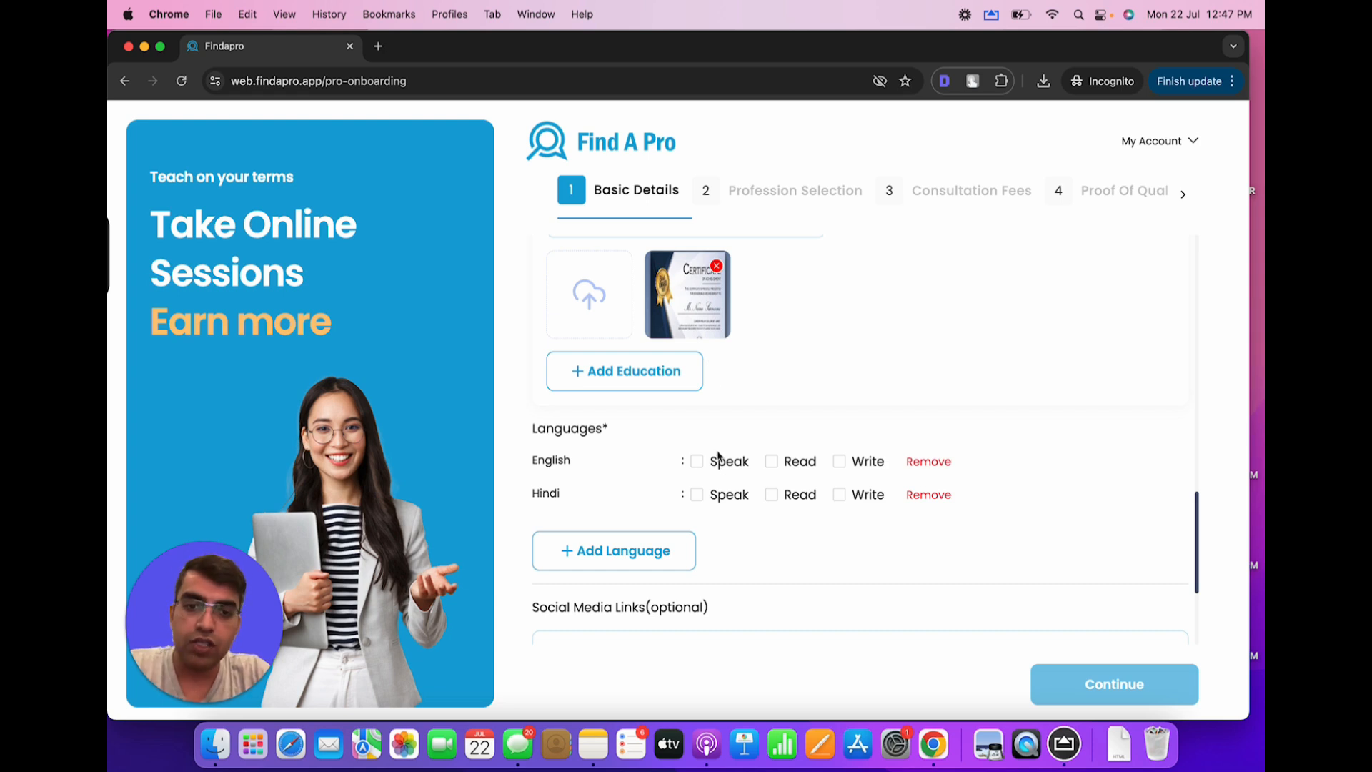
# Mark both English and Hindi as spoken and read
pyautogui.click(697, 462)
pyautogui.click(772, 463)
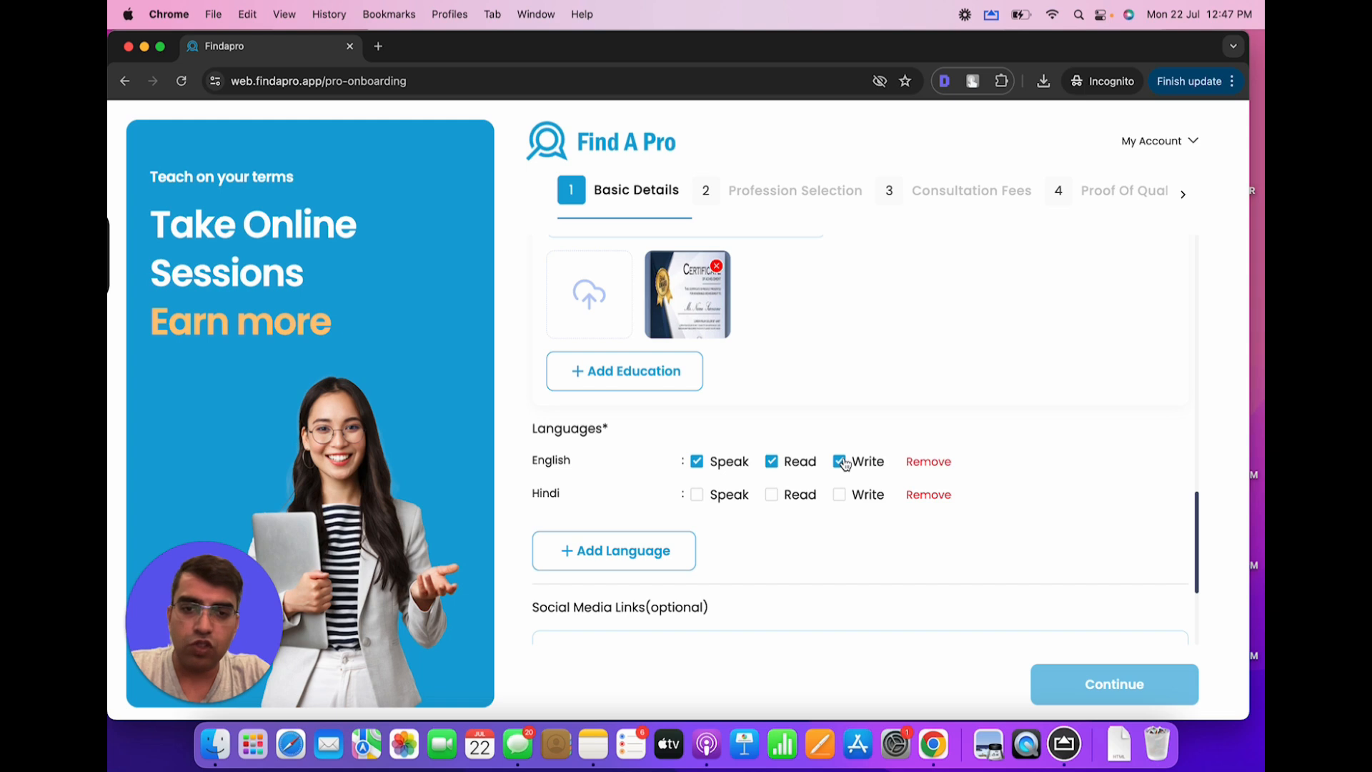
pyautogui.click(697, 495)
pyautogui.click(771, 494)
pyautogui.scroll(-3, 775, 506)
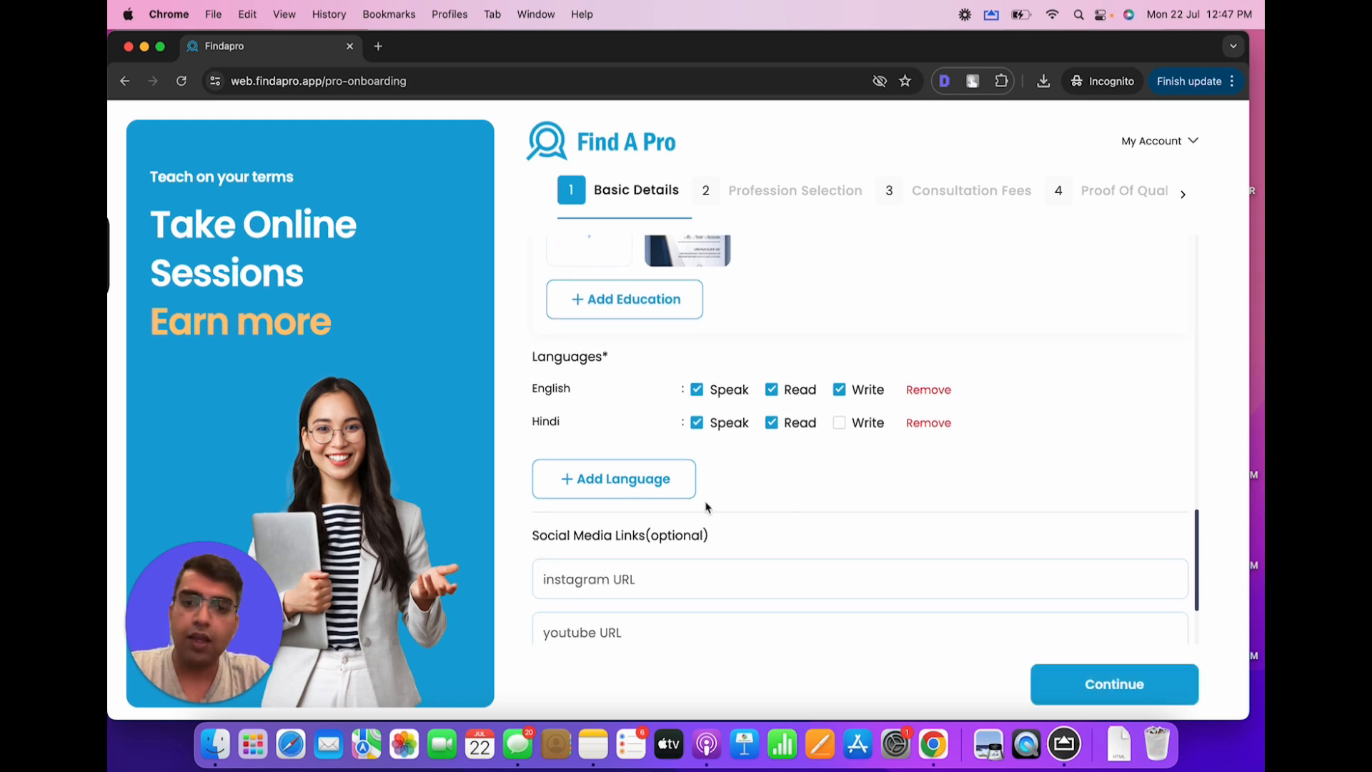
pyautogui.scroll(-3, 705, 507)
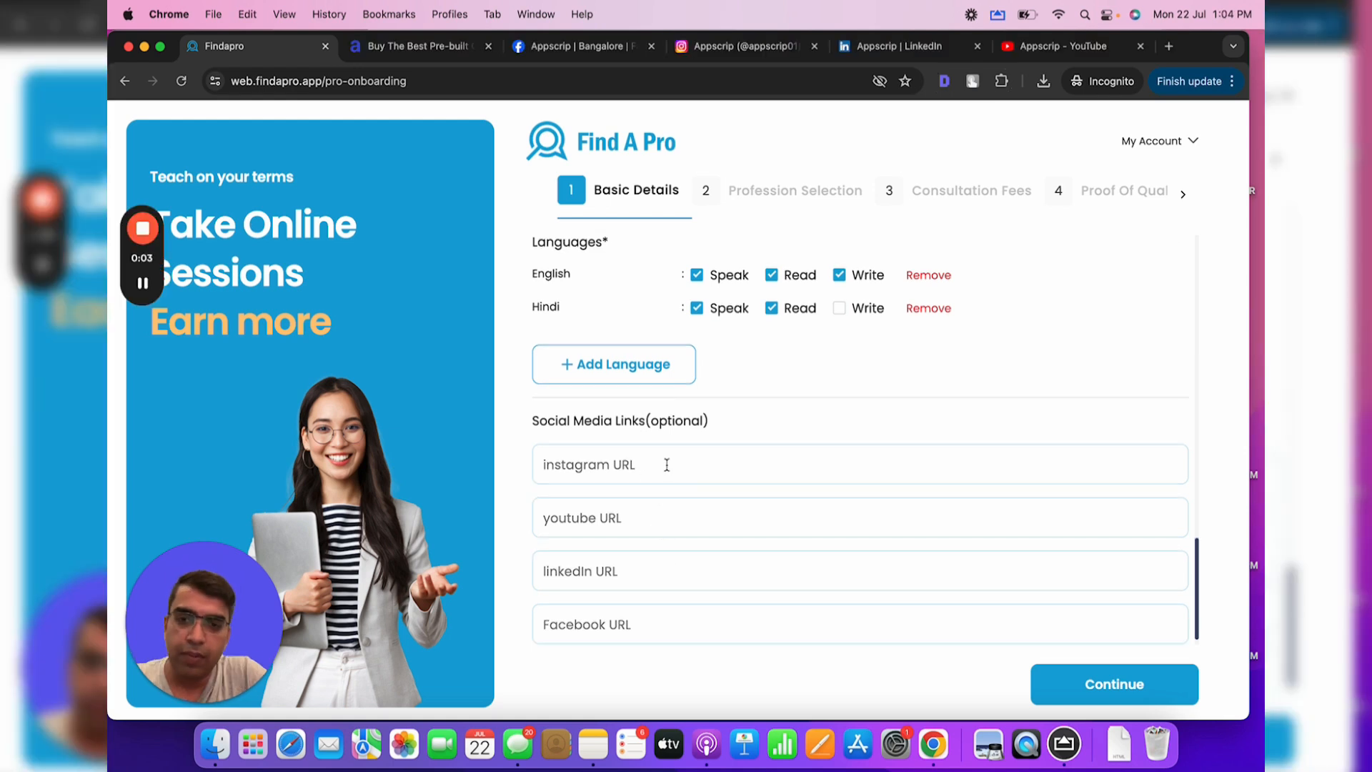
# Copy Appscrip's Instagram profile link and paste it into the Instagram field
pyautogui.click(663, 463)
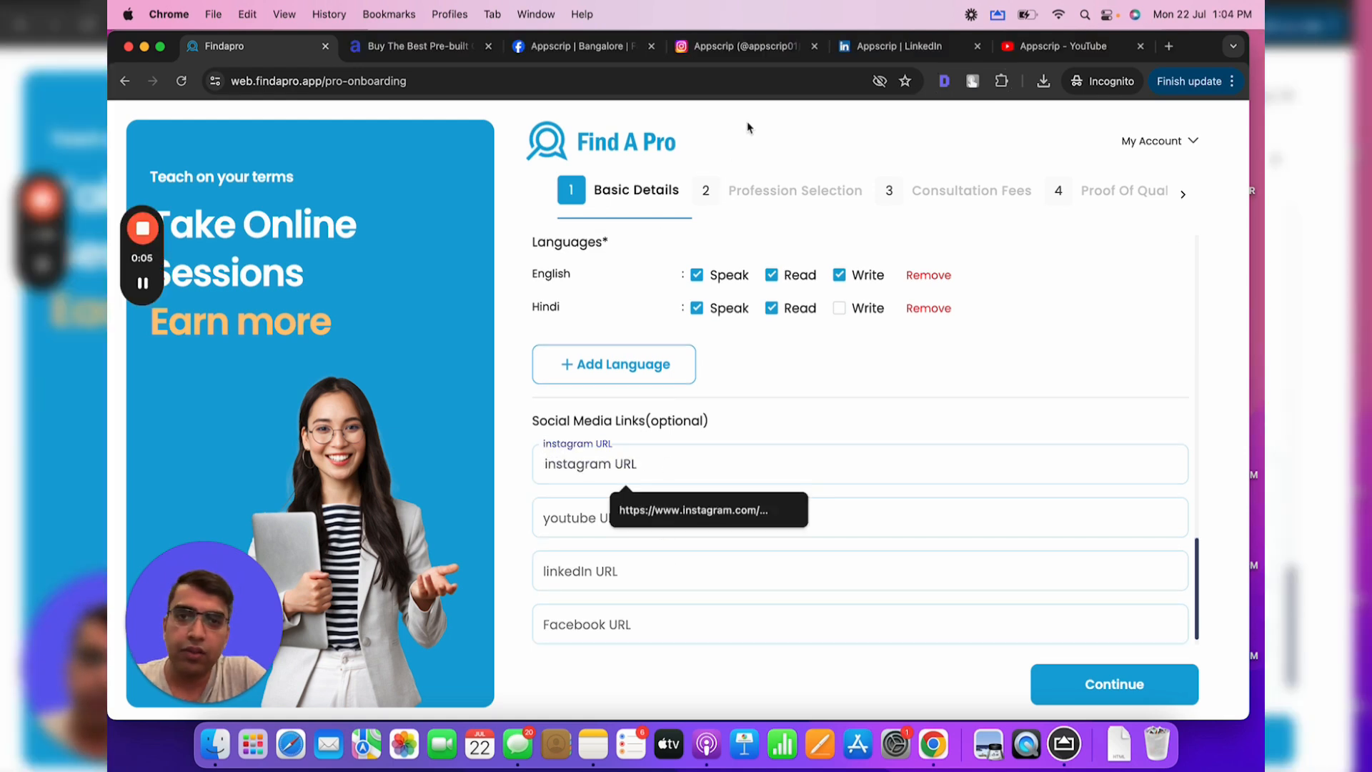
pyautogui.click(432, 49)
pyautogui.moveTo(1245, 697); pyautogui.dragTo(1261, 105)
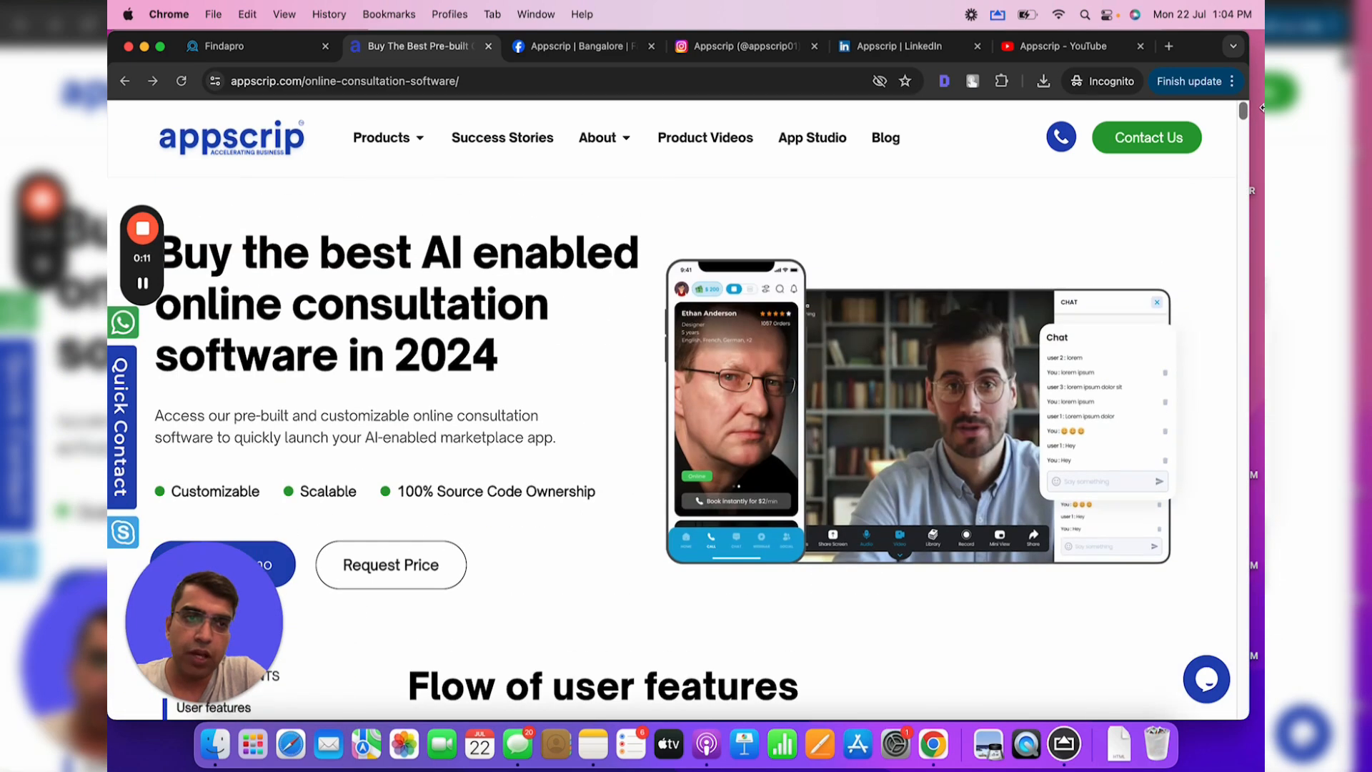
pyautogui.scroll(-2, 536, 296)
pyautogui.scroll(-2, 536, 296)
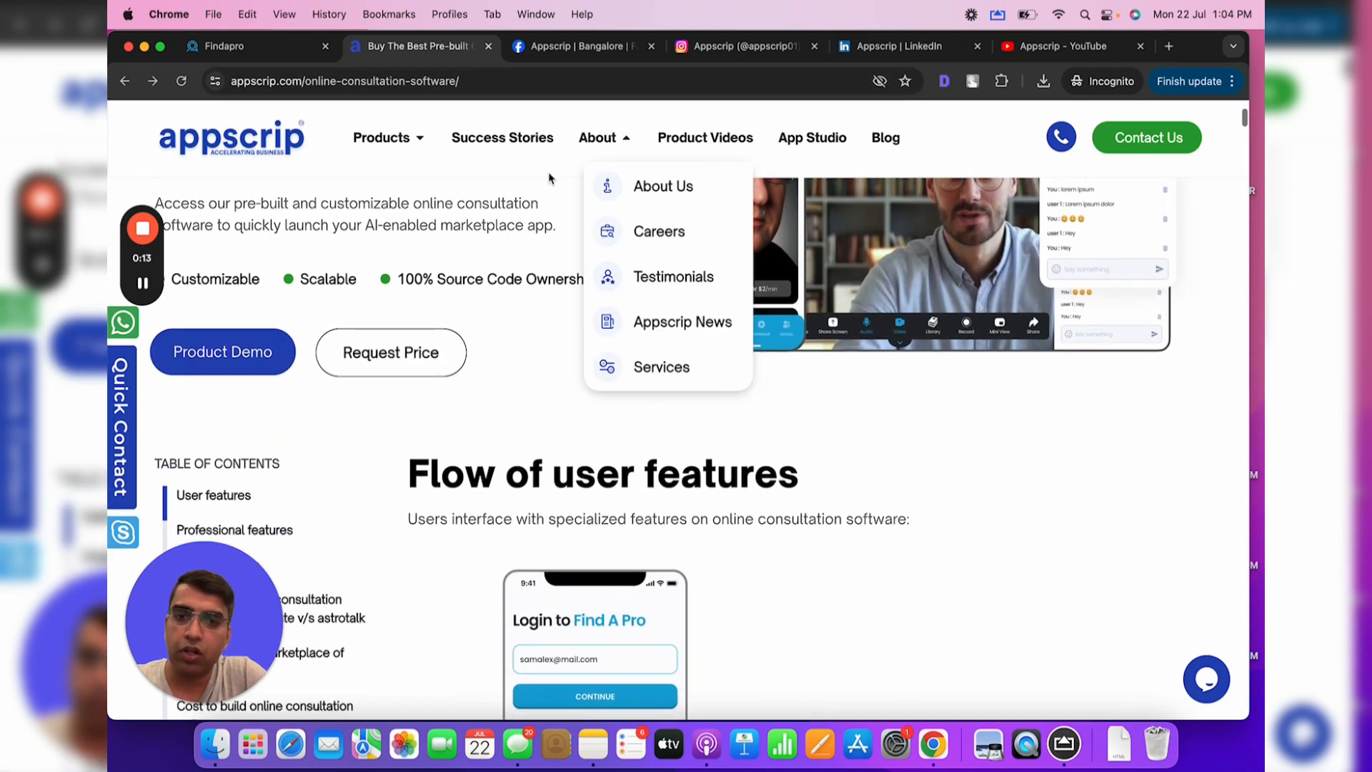
pyautogui.click(484, 83)
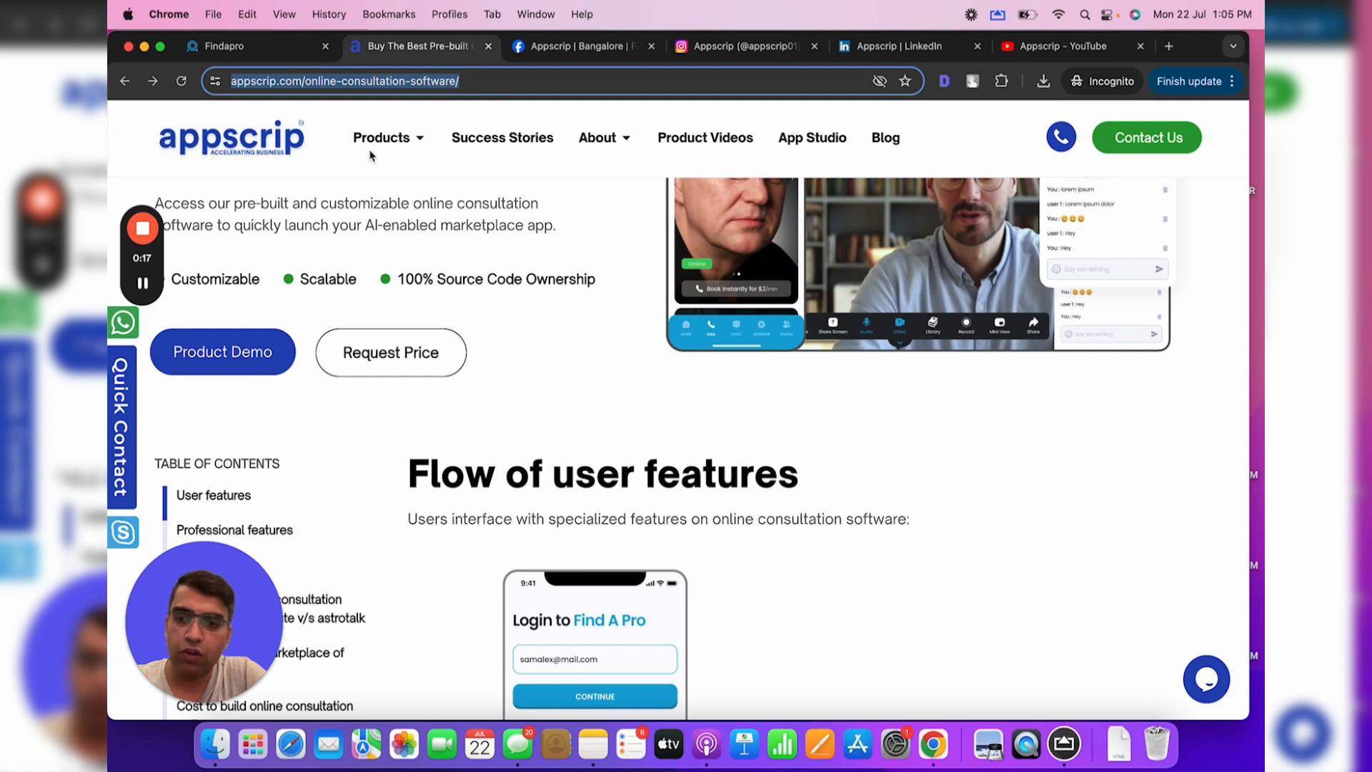
pyautogui.click(268, 44)
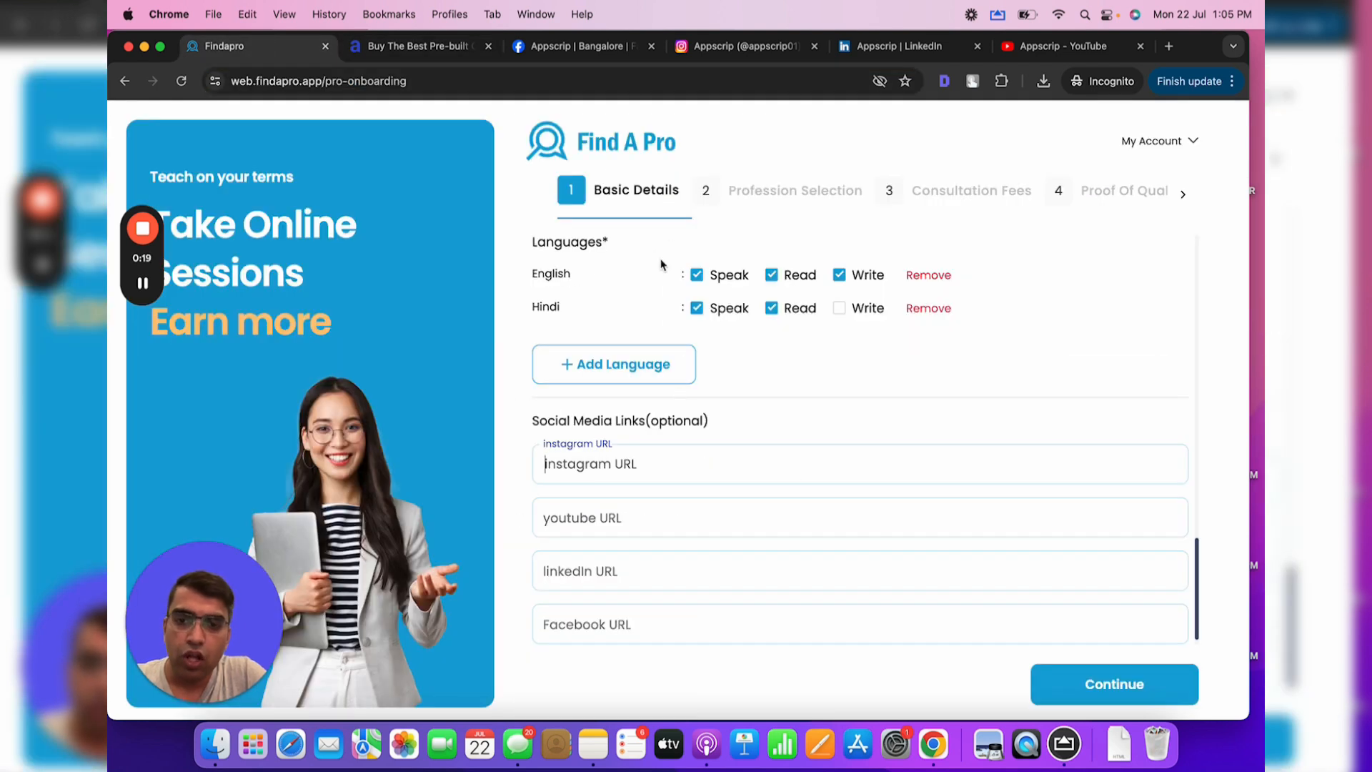
pyautogui.click(715, 46)
pyautogui.click(300, 81)
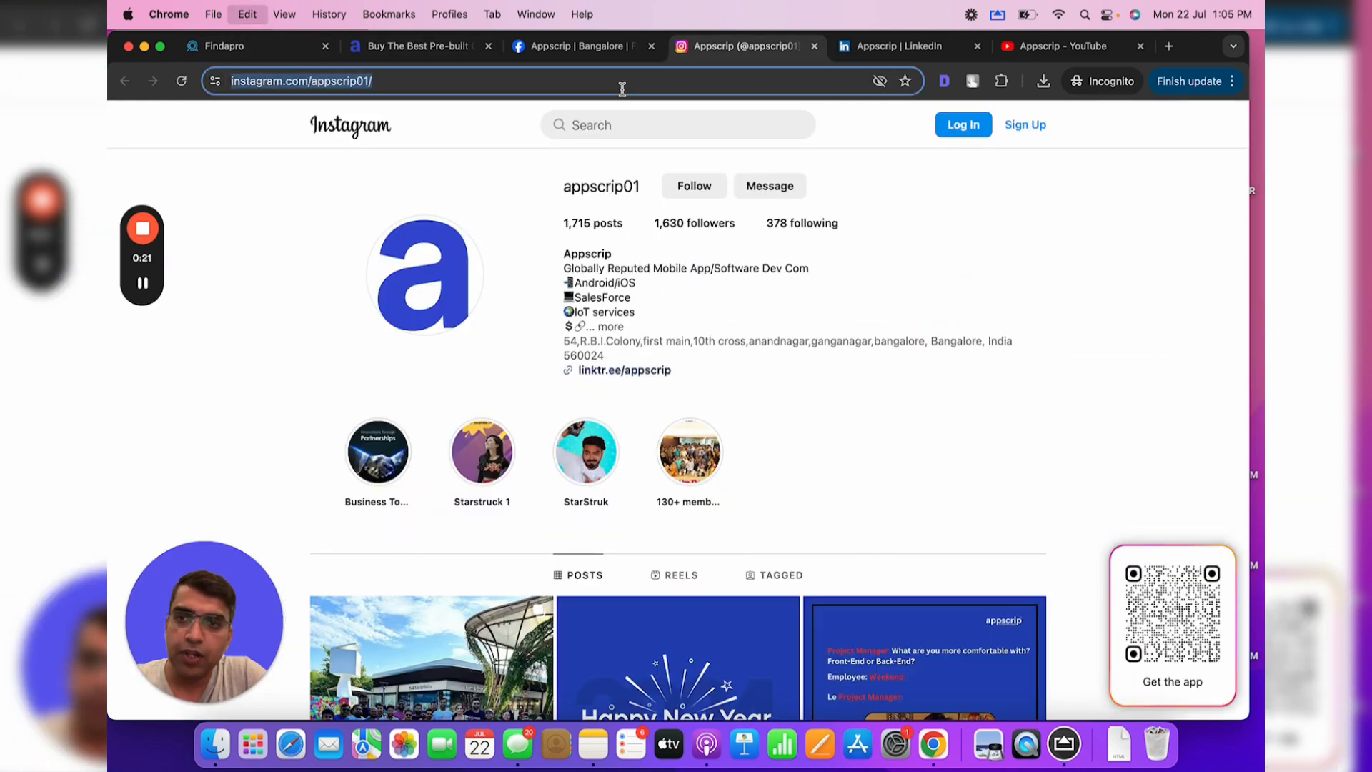
pyautogui.press('super+c')
pyautogui.click(272, 48)
pyautogui.press('super+v')
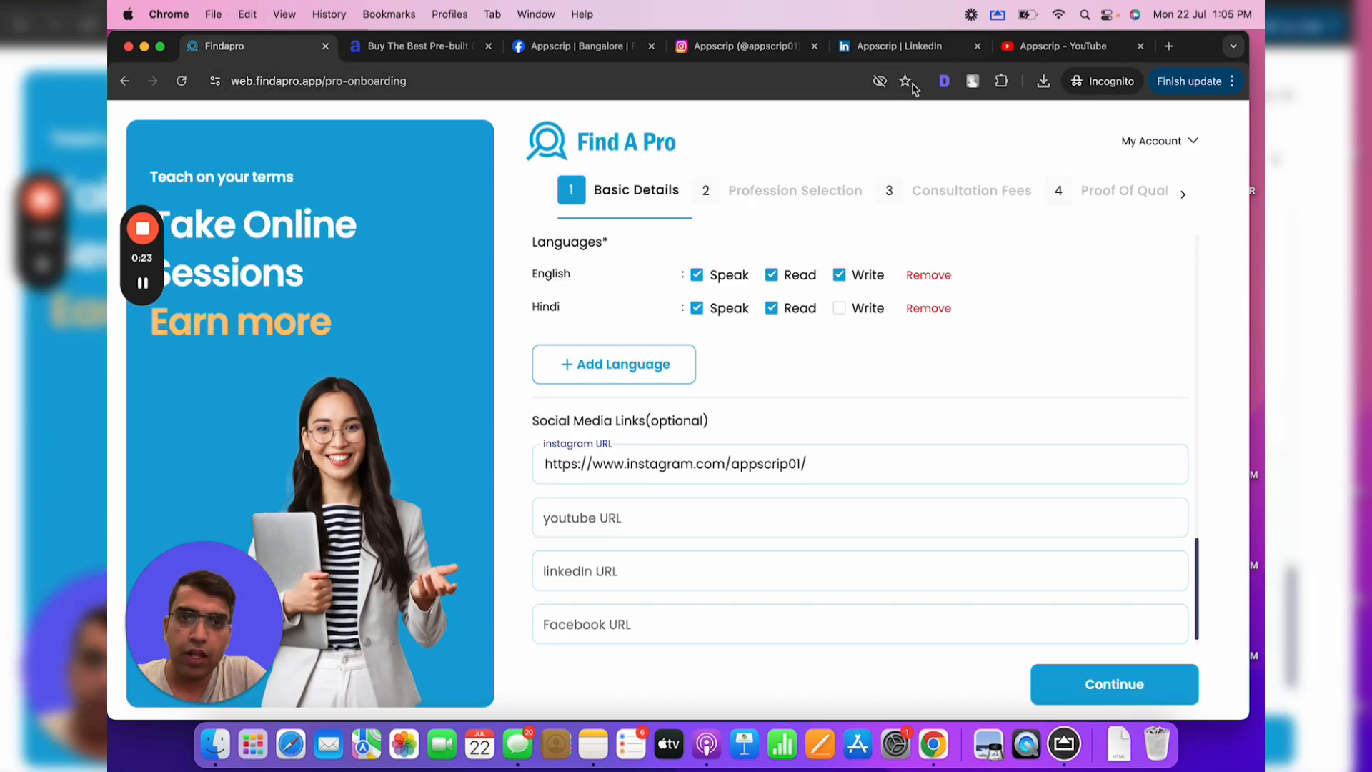
# Paste Appscrip's YouTube channel and LinkedIn company links into their URL fields
pyautogui.click(1041, 44)
pyautogui.click(741, 83)
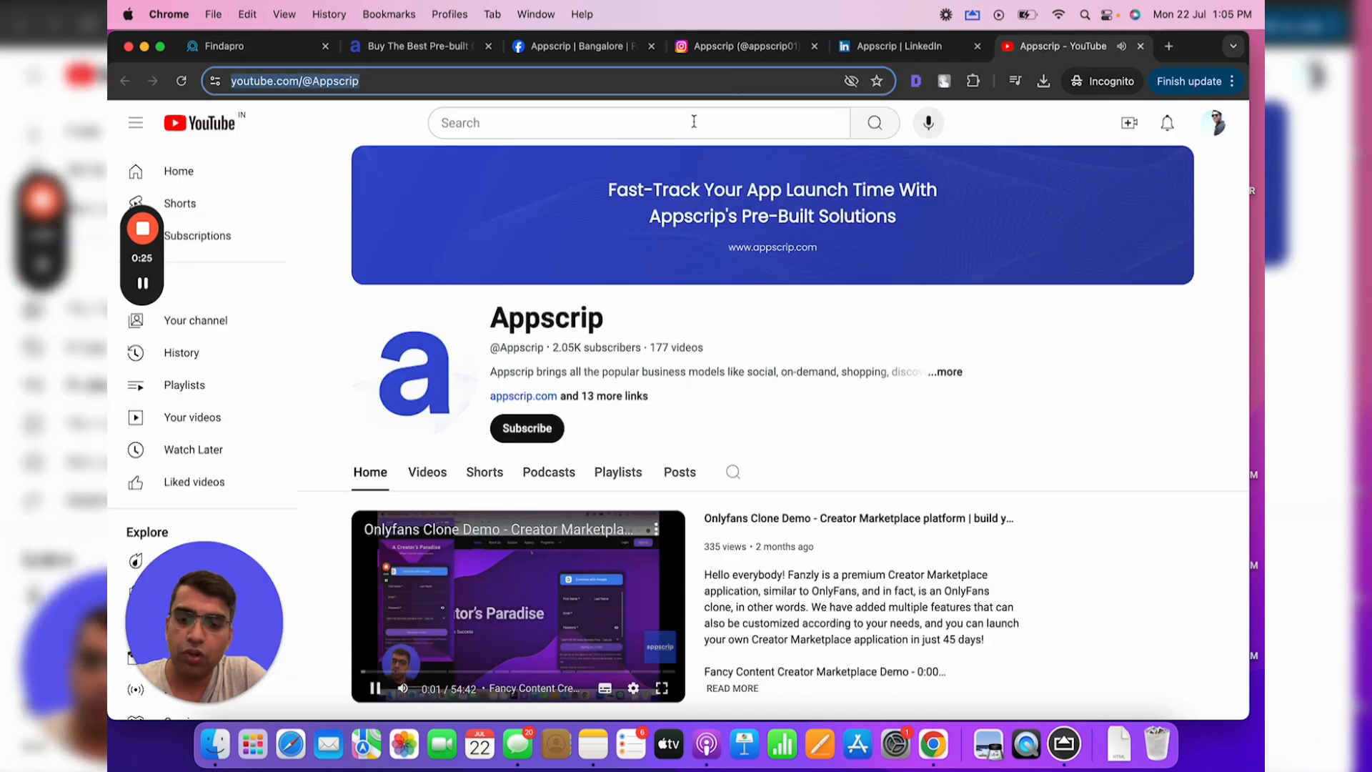
pyautogui.press('super+c')
pyautogui.click(239, 52)
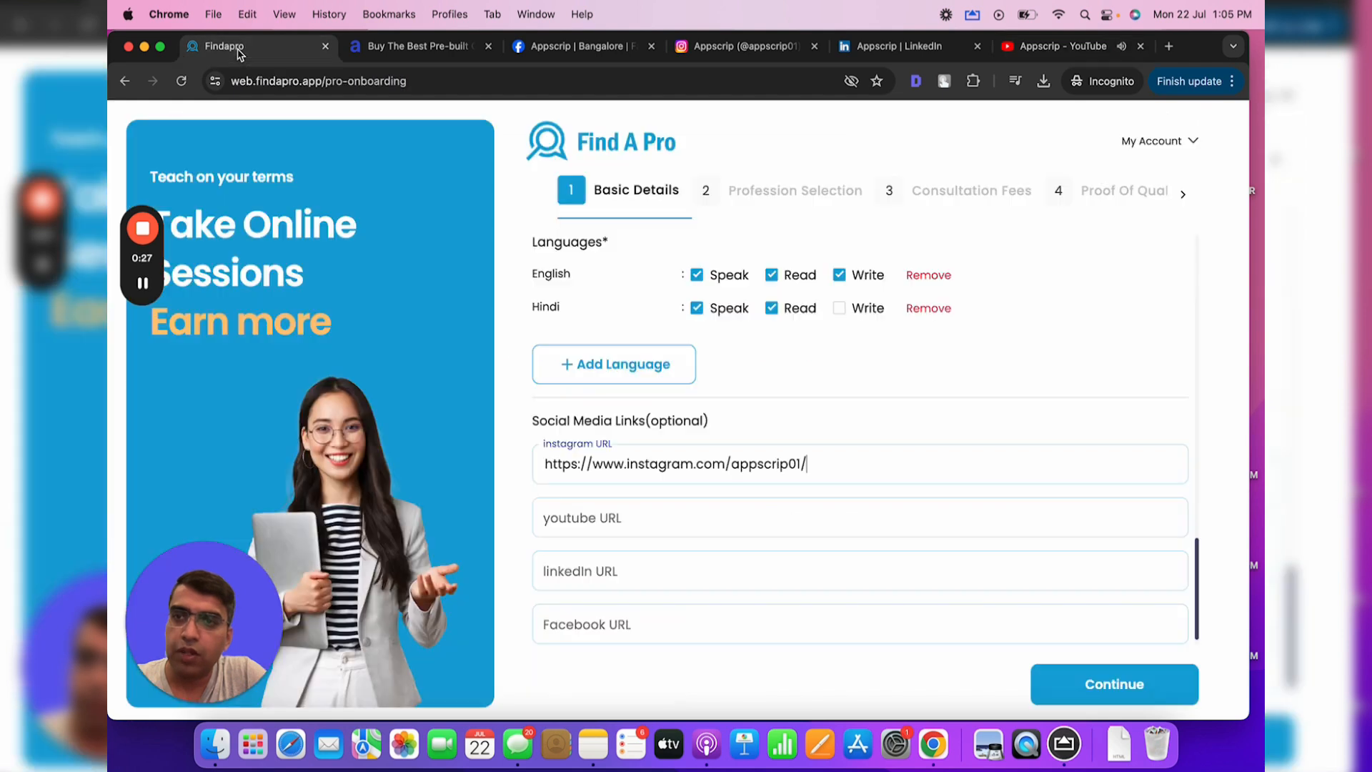
pyautogui.click(630, 520)
pyautogui.press('super+v')
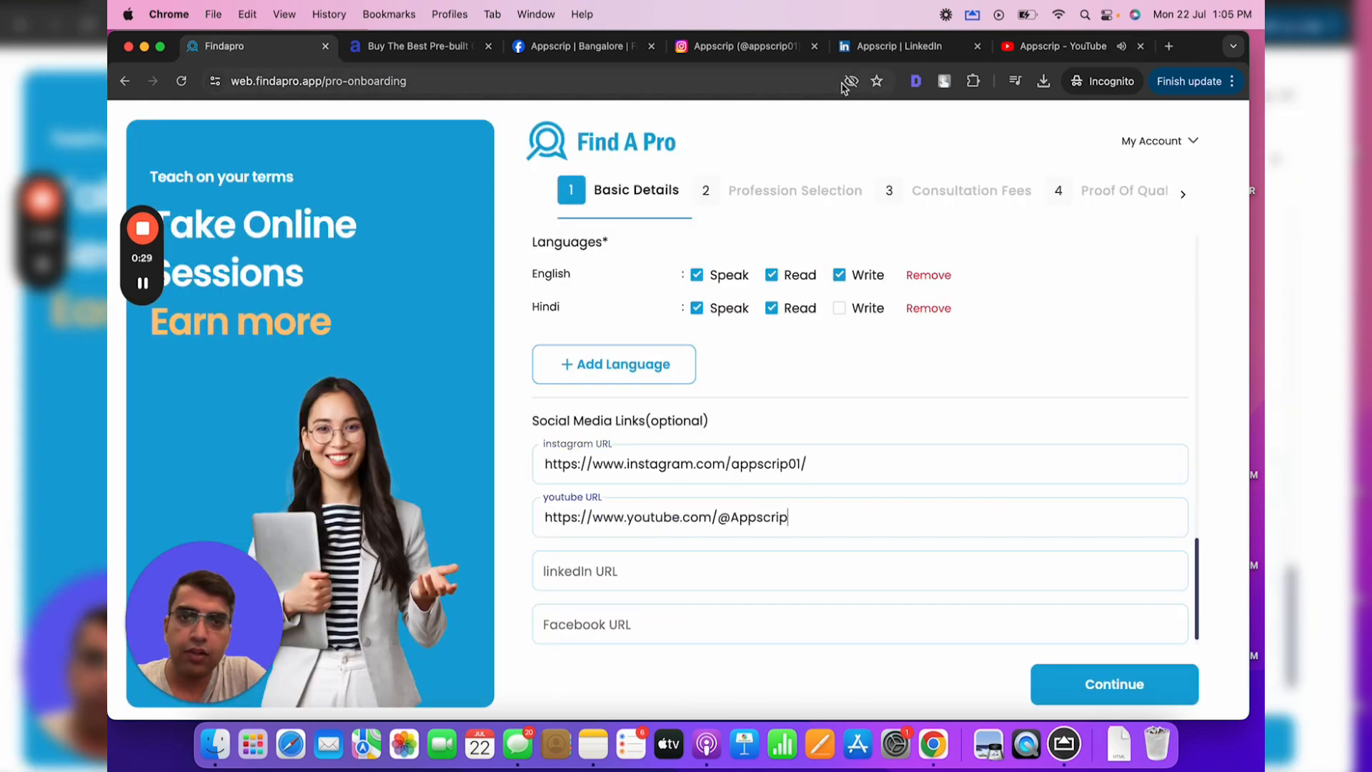
pyautogui.click(899, 46)
pyautogui.click(674, 81)
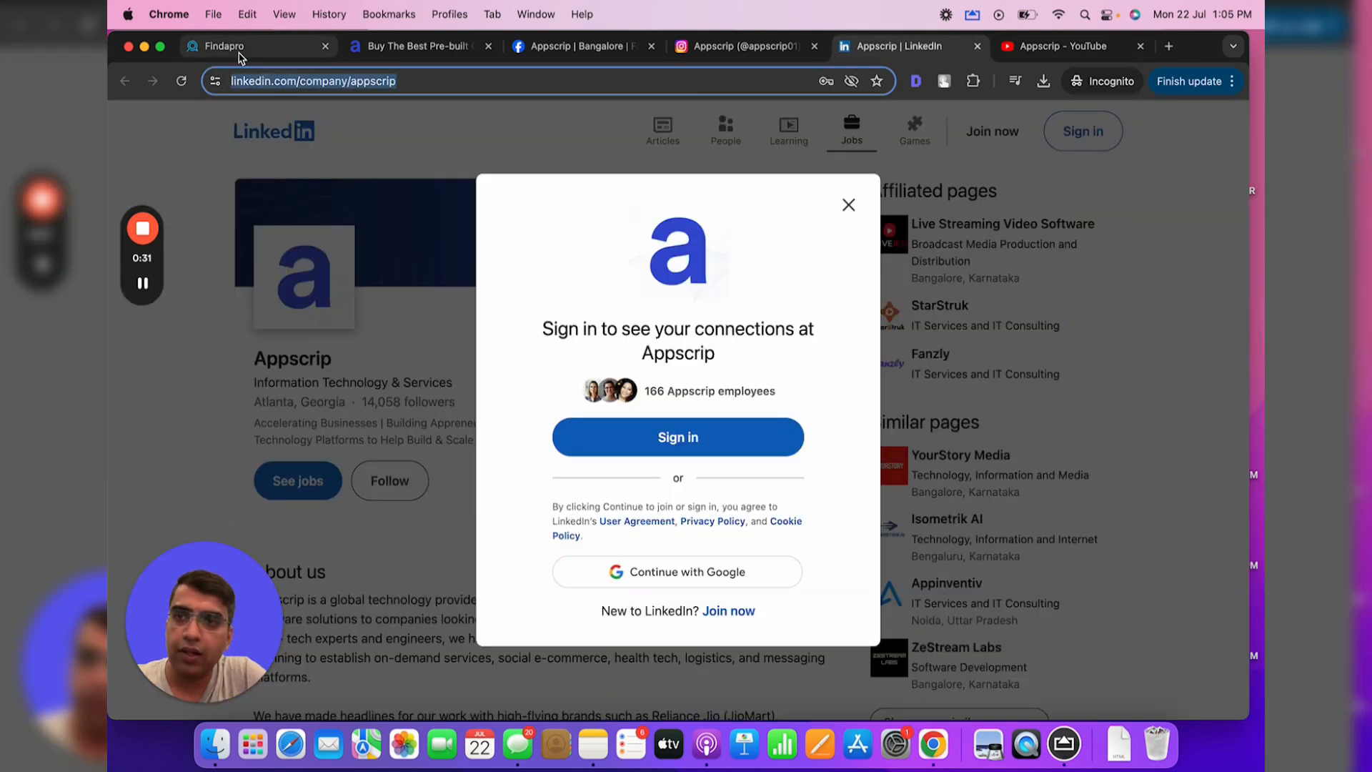
pyautogui.press('super+c')
pyautogui.click(239, 51)
pyautogui.click(628, 570)
pyautogui.press('super+v')
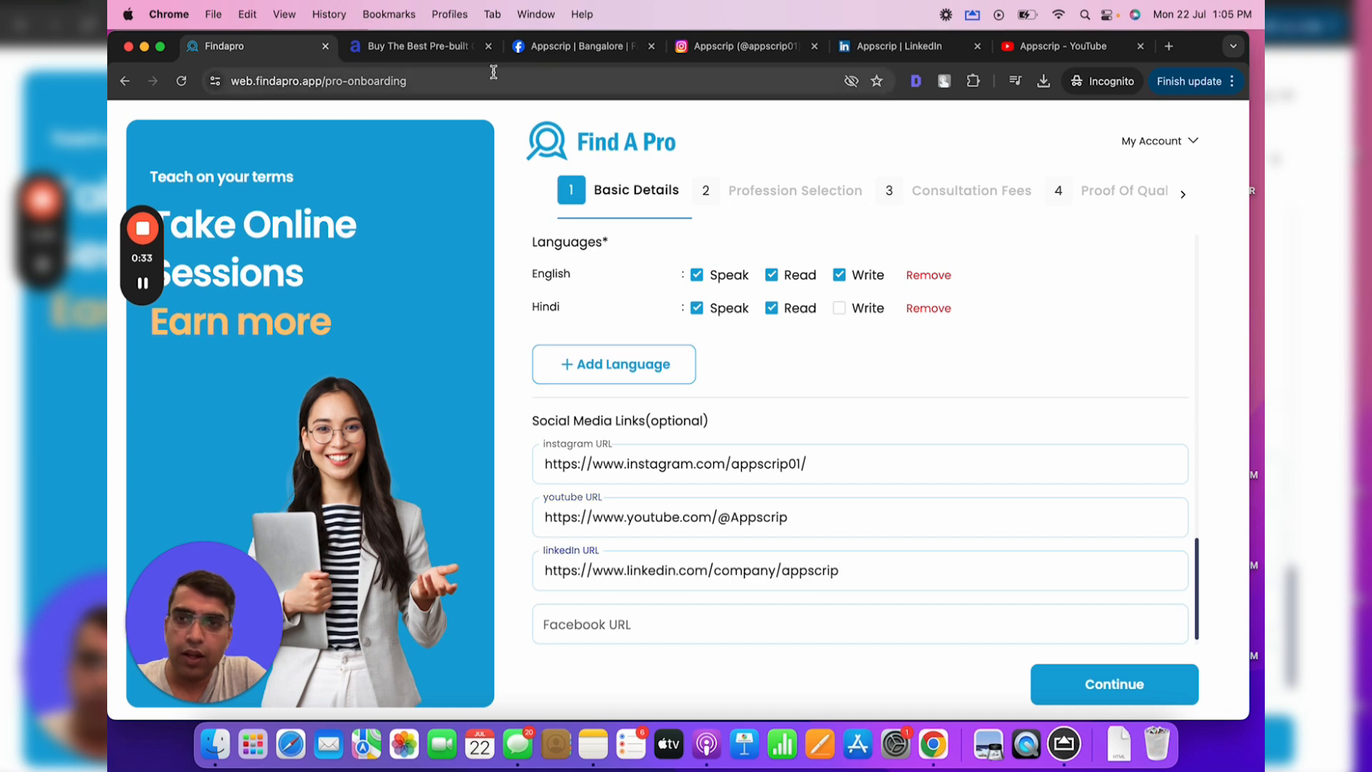
# Add Appscrip's Facebook page link and submit the basic details
pyautogui.click(571, 46)
pyautogui.click(457, 80)
pyautogui.press('super+c')
pyautogui.click(270, 50)
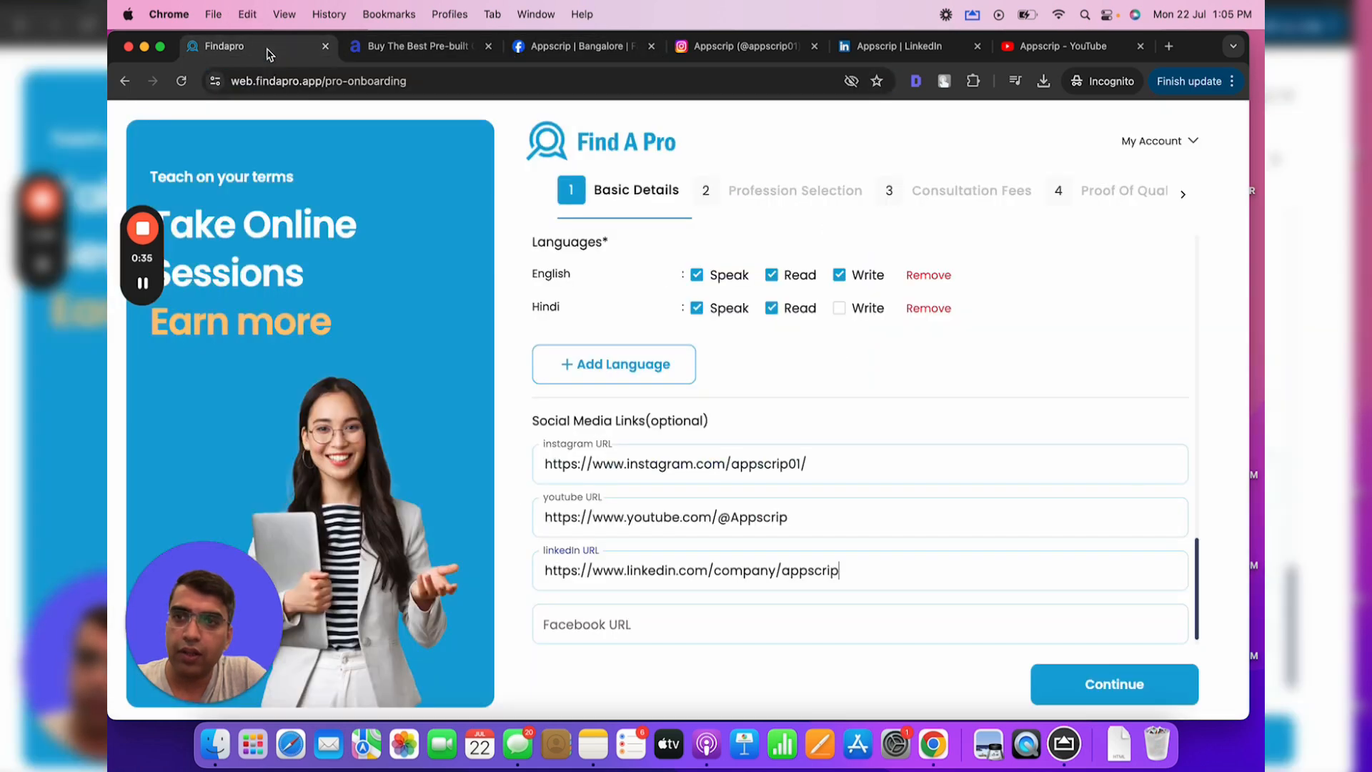
pyautogui.click(655, 641)
pyautogui.press('super+v')
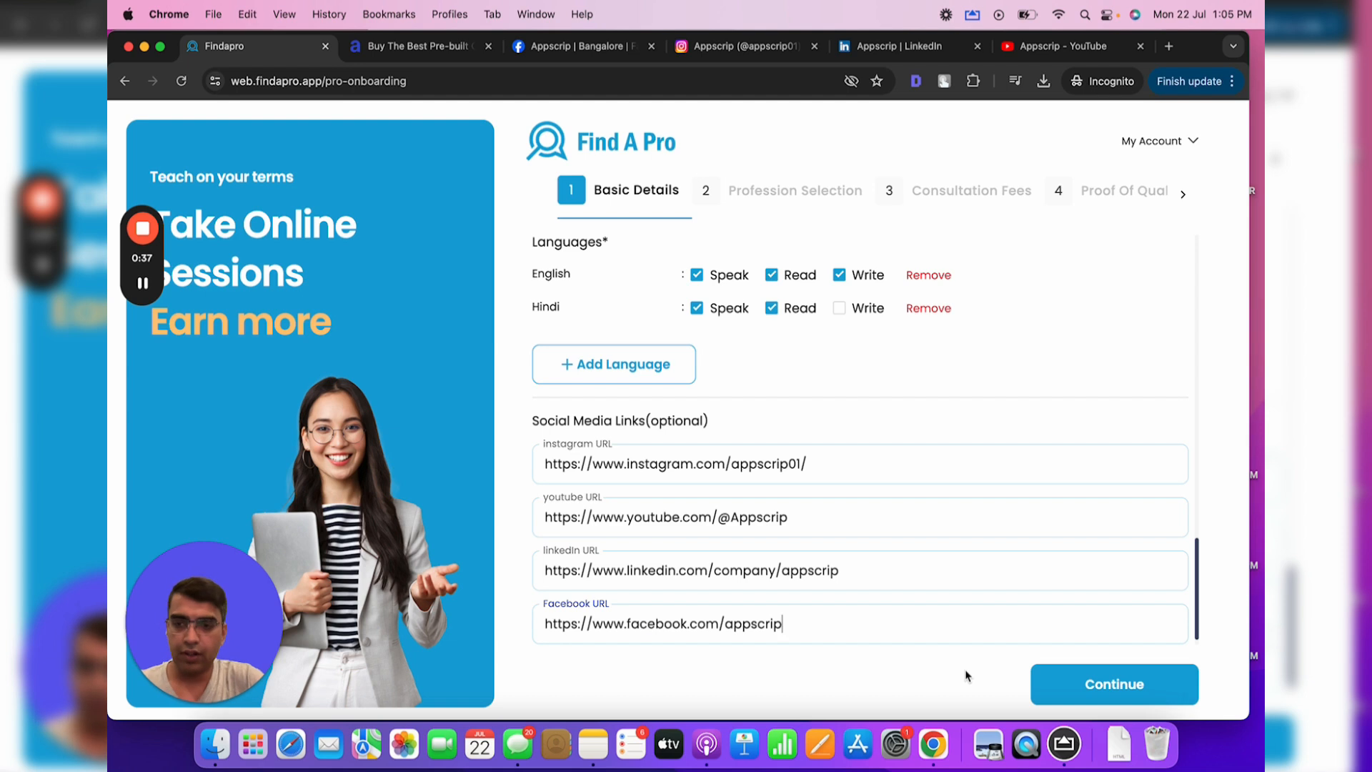
pyautogui.click(1111, 684)
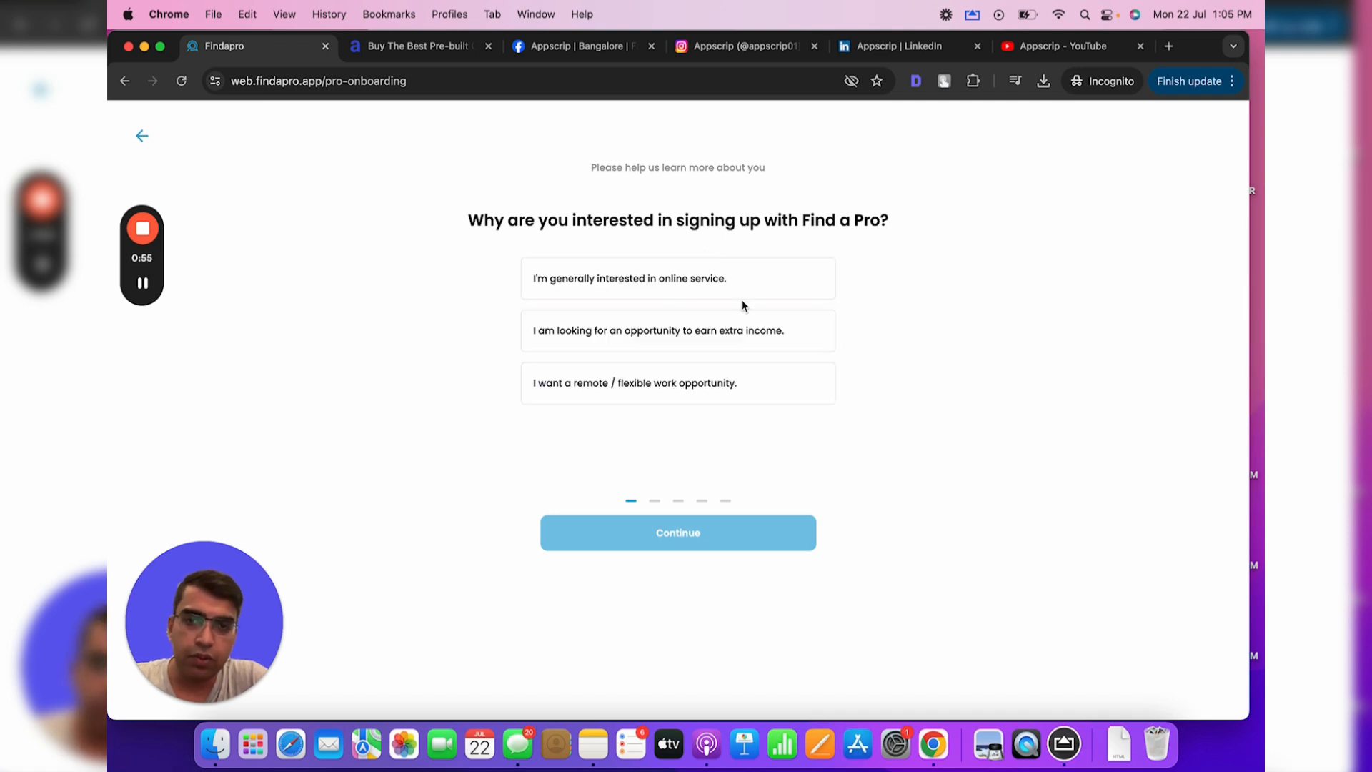
# Answer earn extra income, full-time job, and starting in the next 2–4 weeks
pyautogui.click(750, 341)
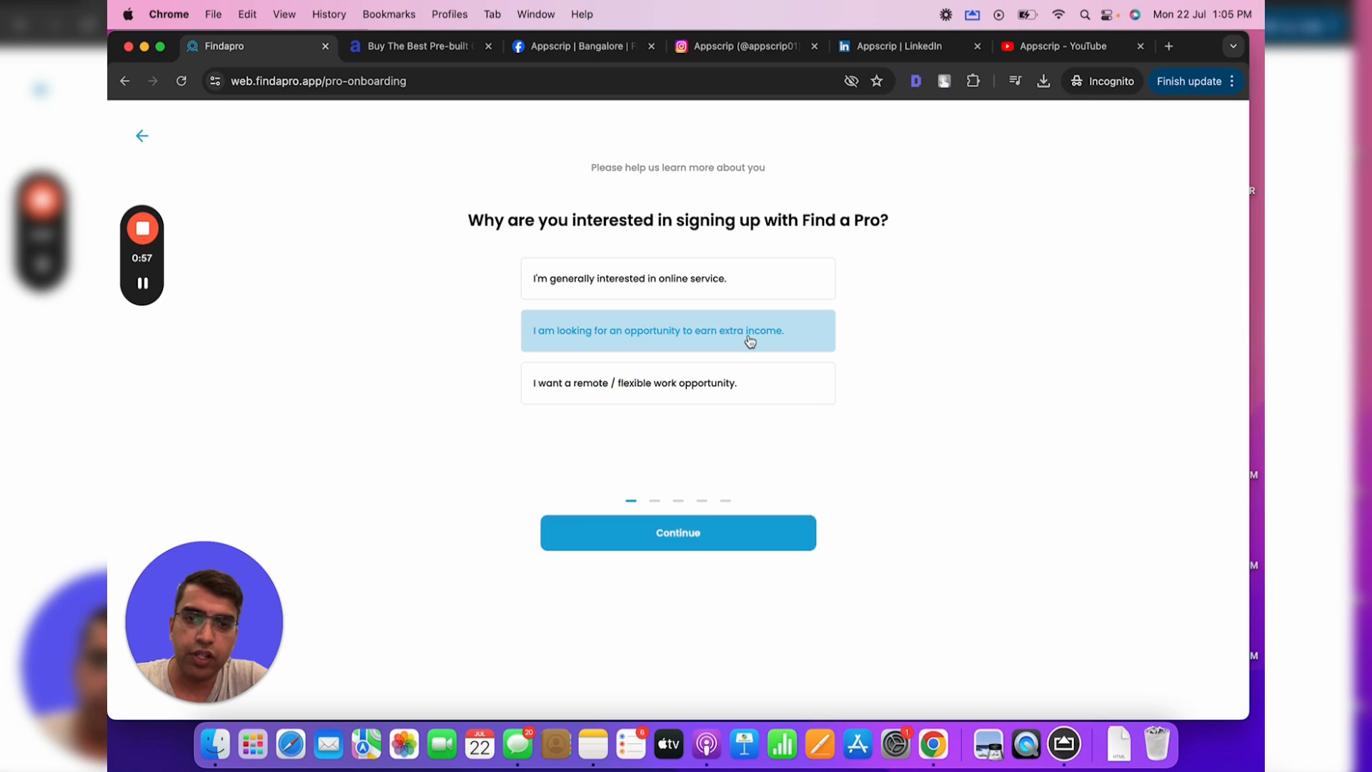
pyautogui.click(691, 535)
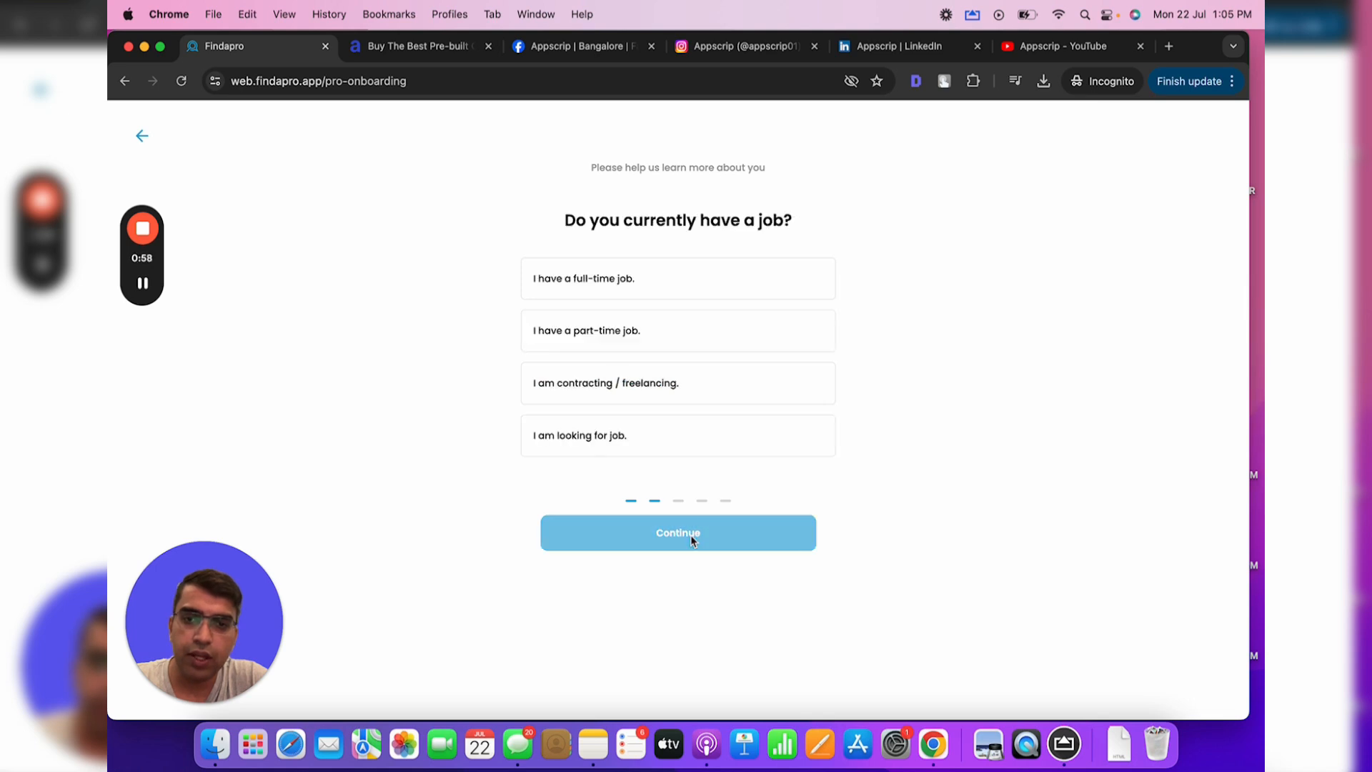
pyautogui.click(727, 286)
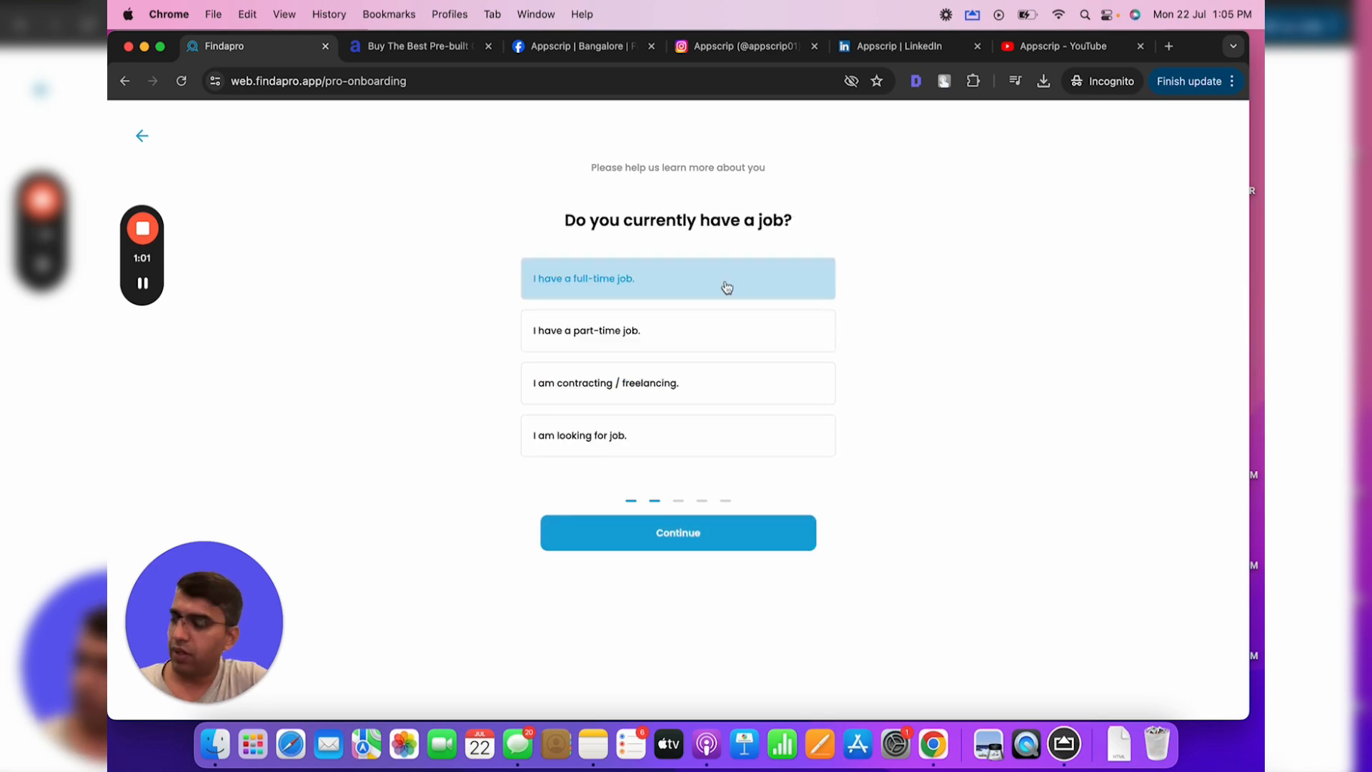
pyautogui.click(686, 525)
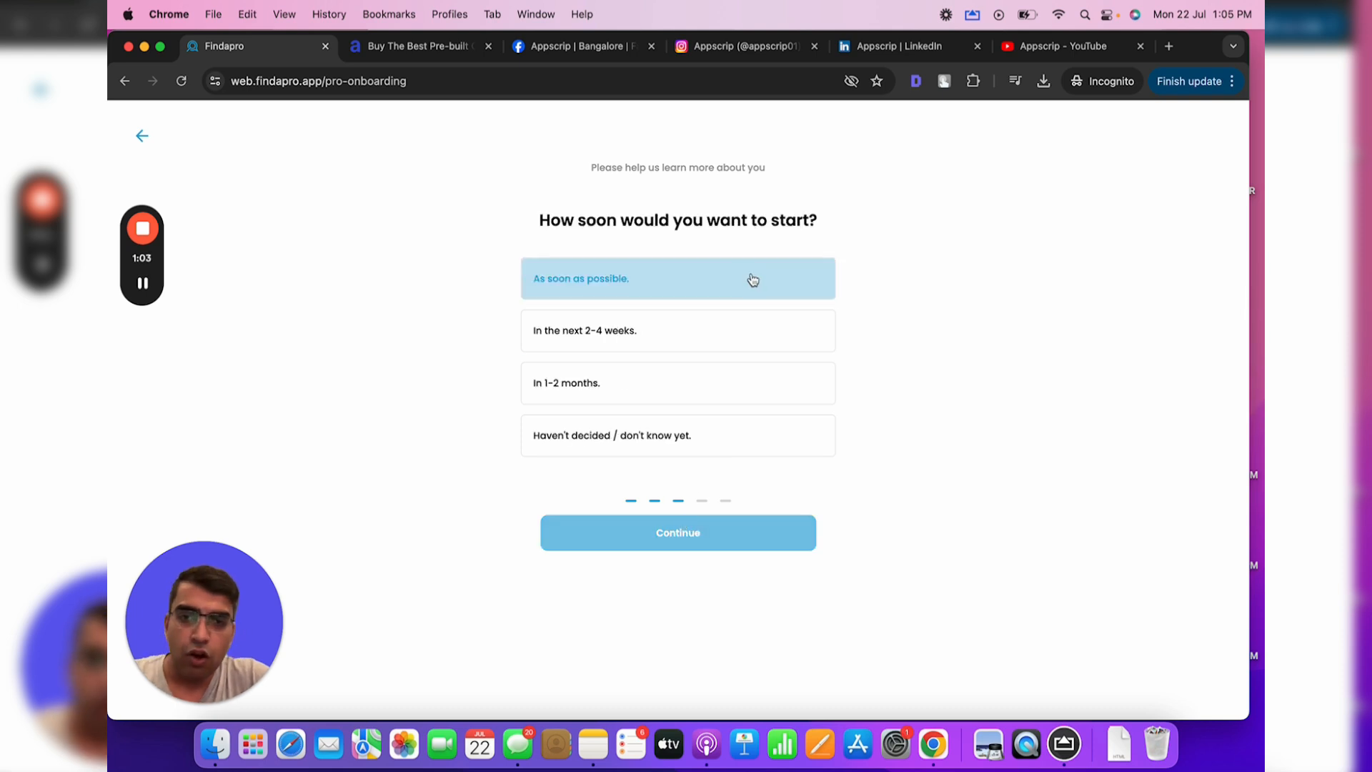
pyautogui.click(687, 347)
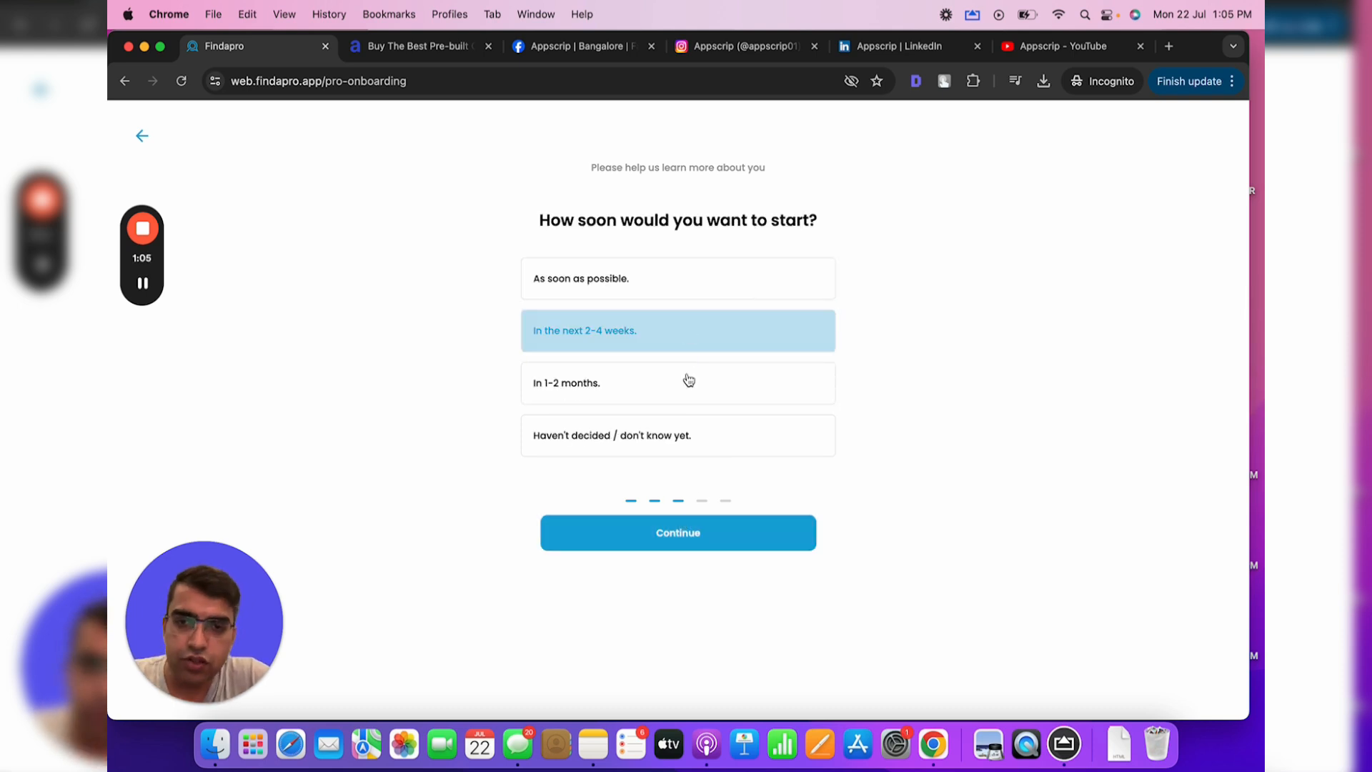
pyautogui.click(680, 543)
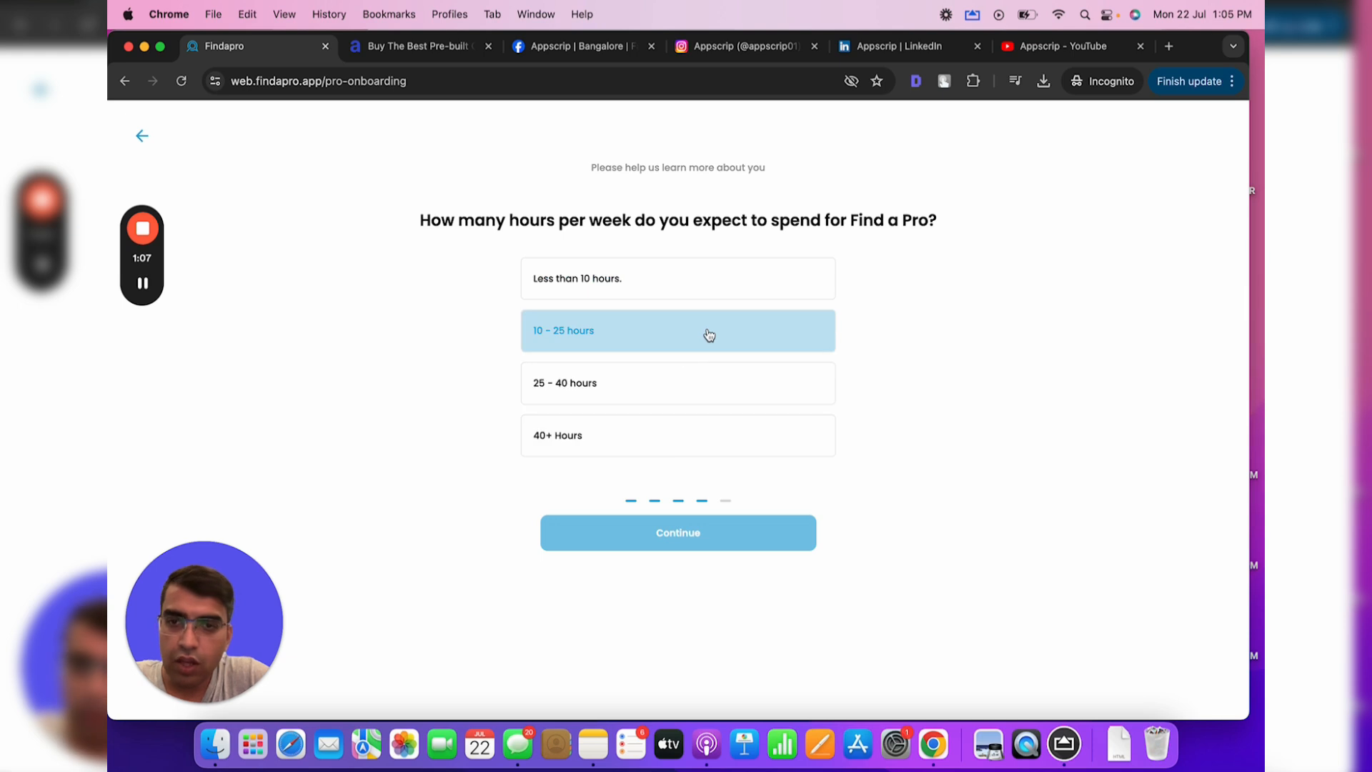
# Choose 10–25 hours per week, pick a financial goal, and finish the survey
pyautogui.click(673, 333)
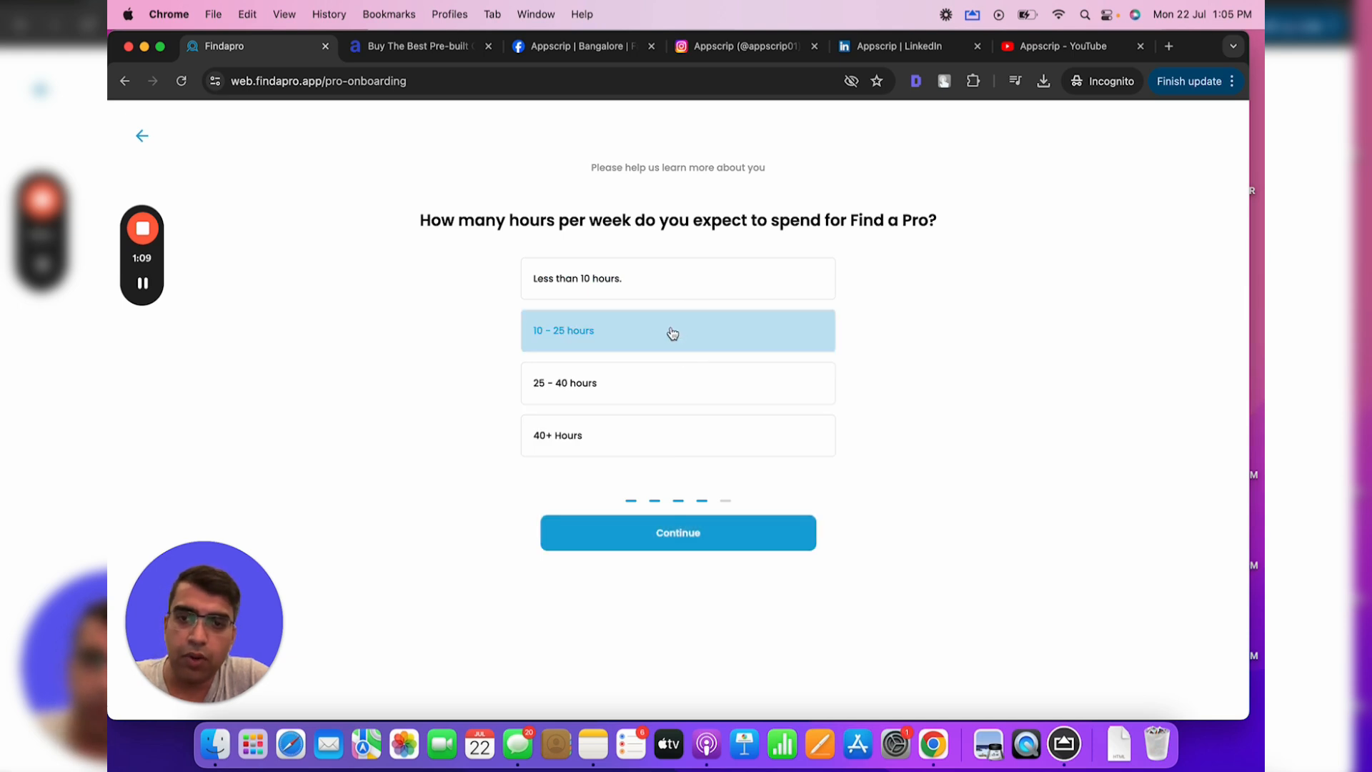
pyautogui.click(687, 543)
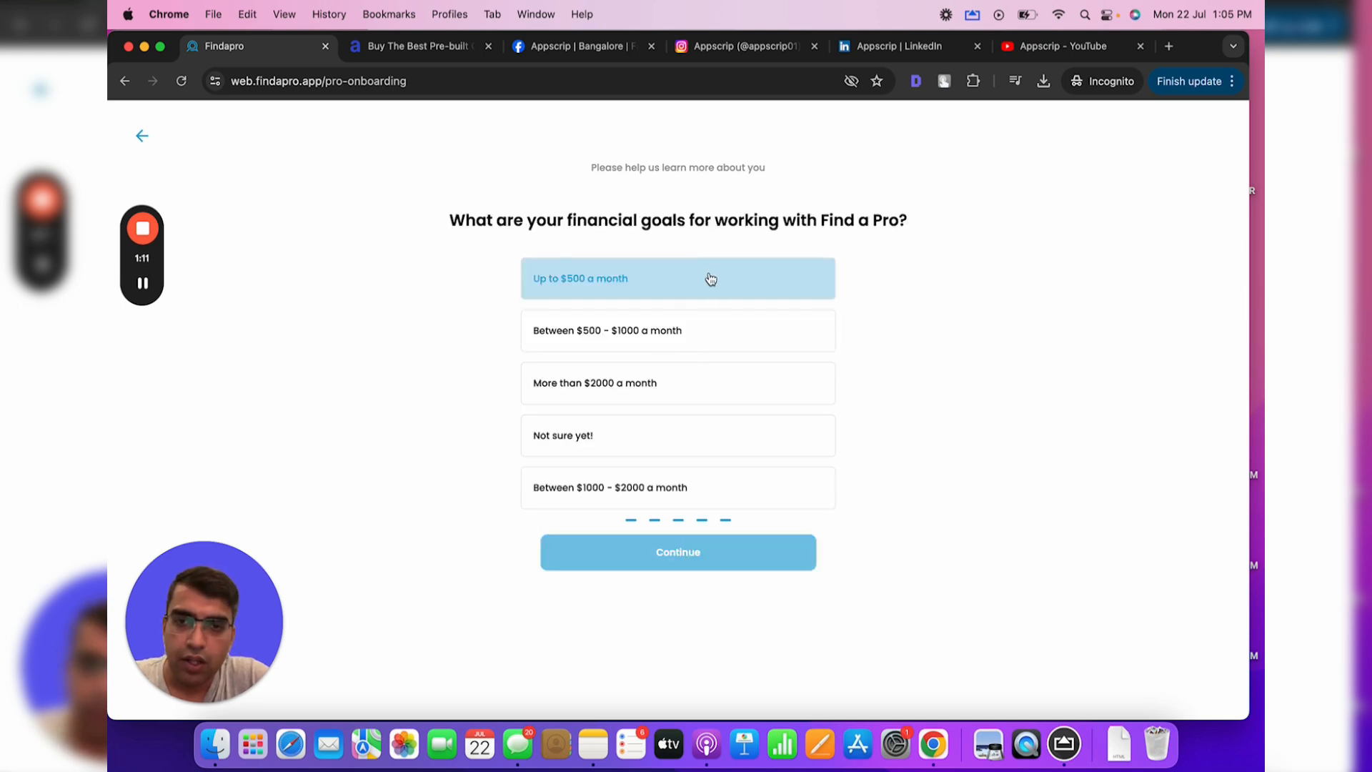
pyautogui.click(671, 397)
pyautogui.click(663, 329)
pyautogui.click(630, 427)
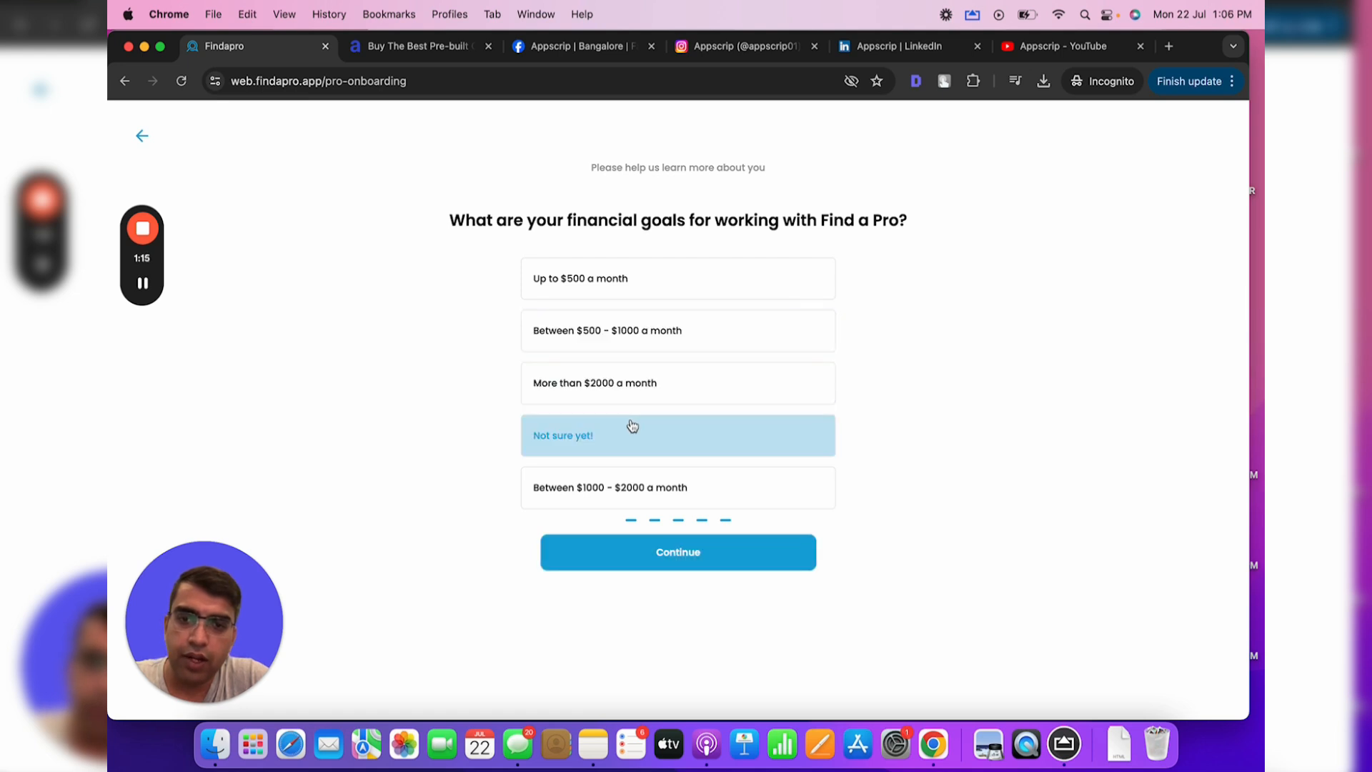
pyautogui.click(631, 386)
pyautogui.click(656, 544)
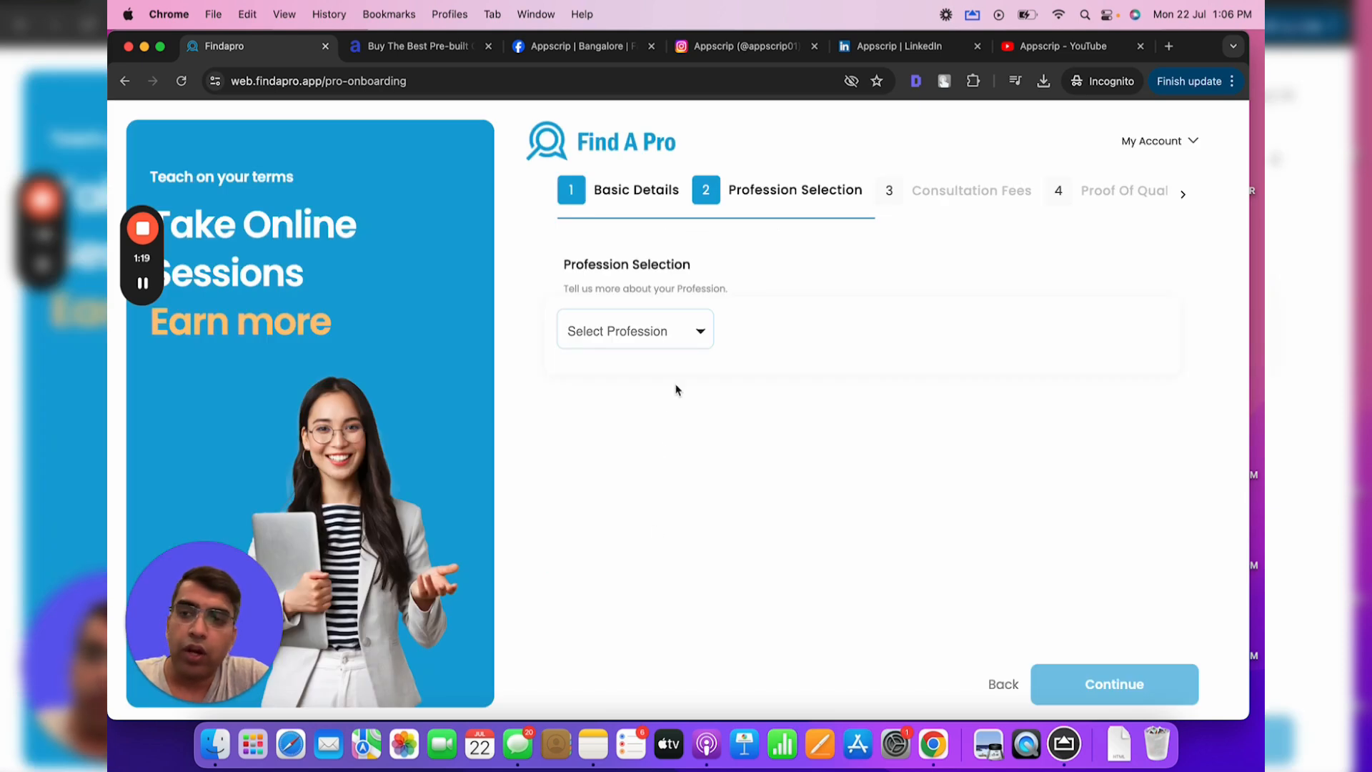
# Open the Select Profession dropdown on the Profession Selection step
pyautogui.doubleClick(577, 150)
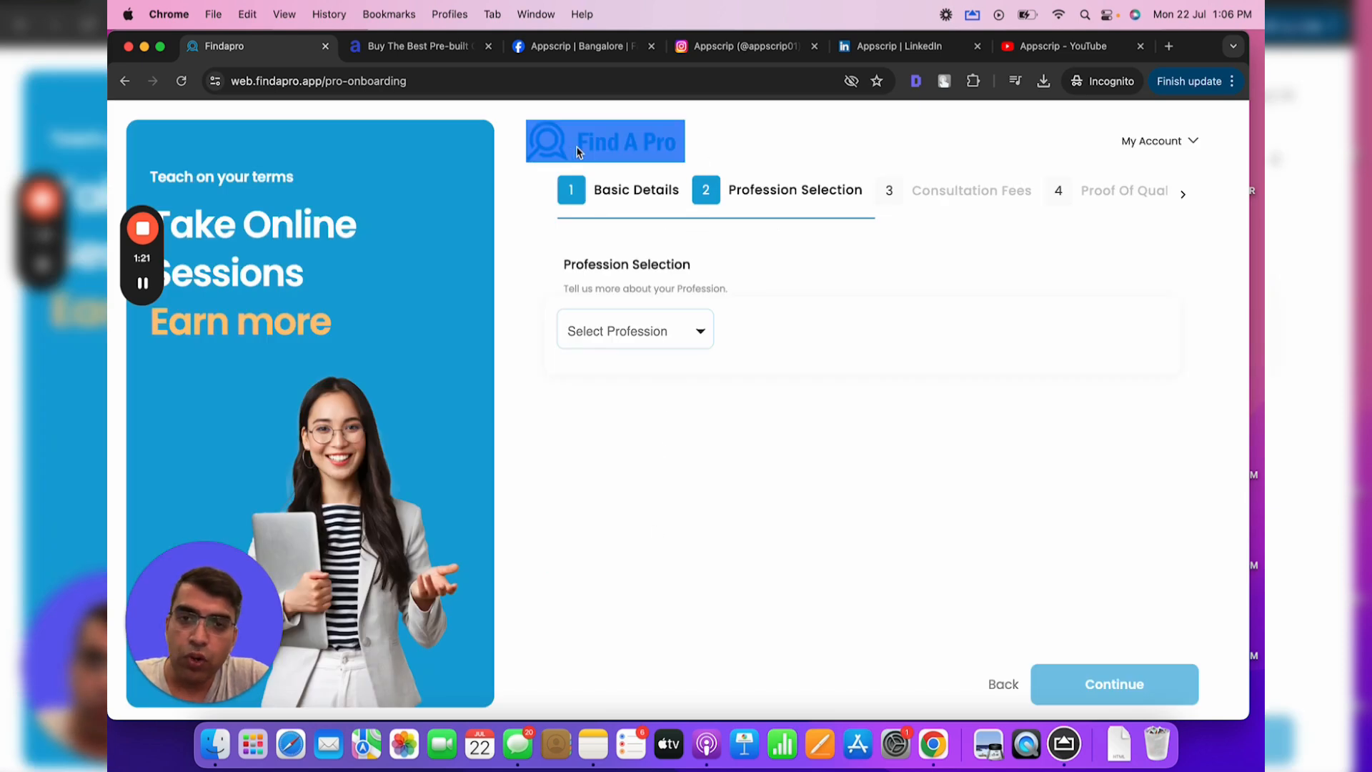
pyautogui.click(754, 157)
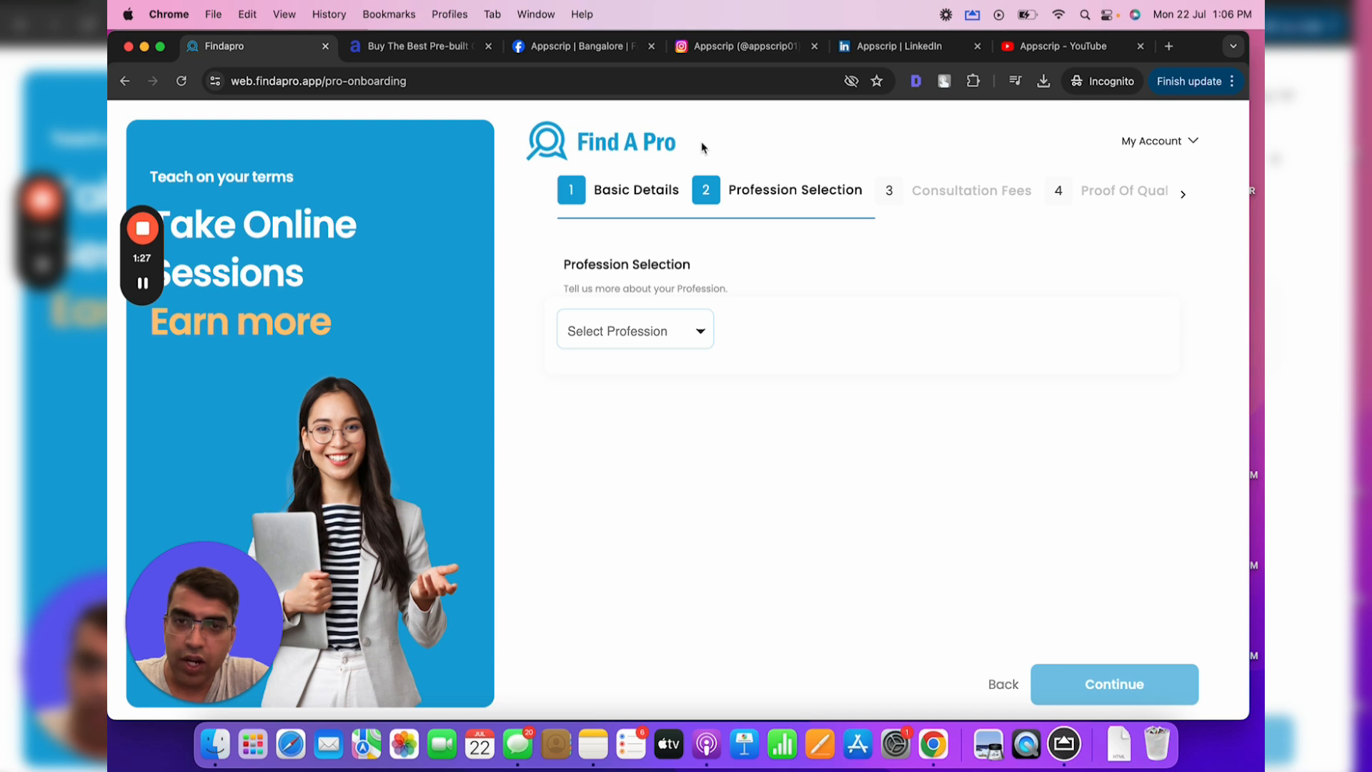
pyautogui.doubleClick(573, 139)
pyautogui.click(766, 147)
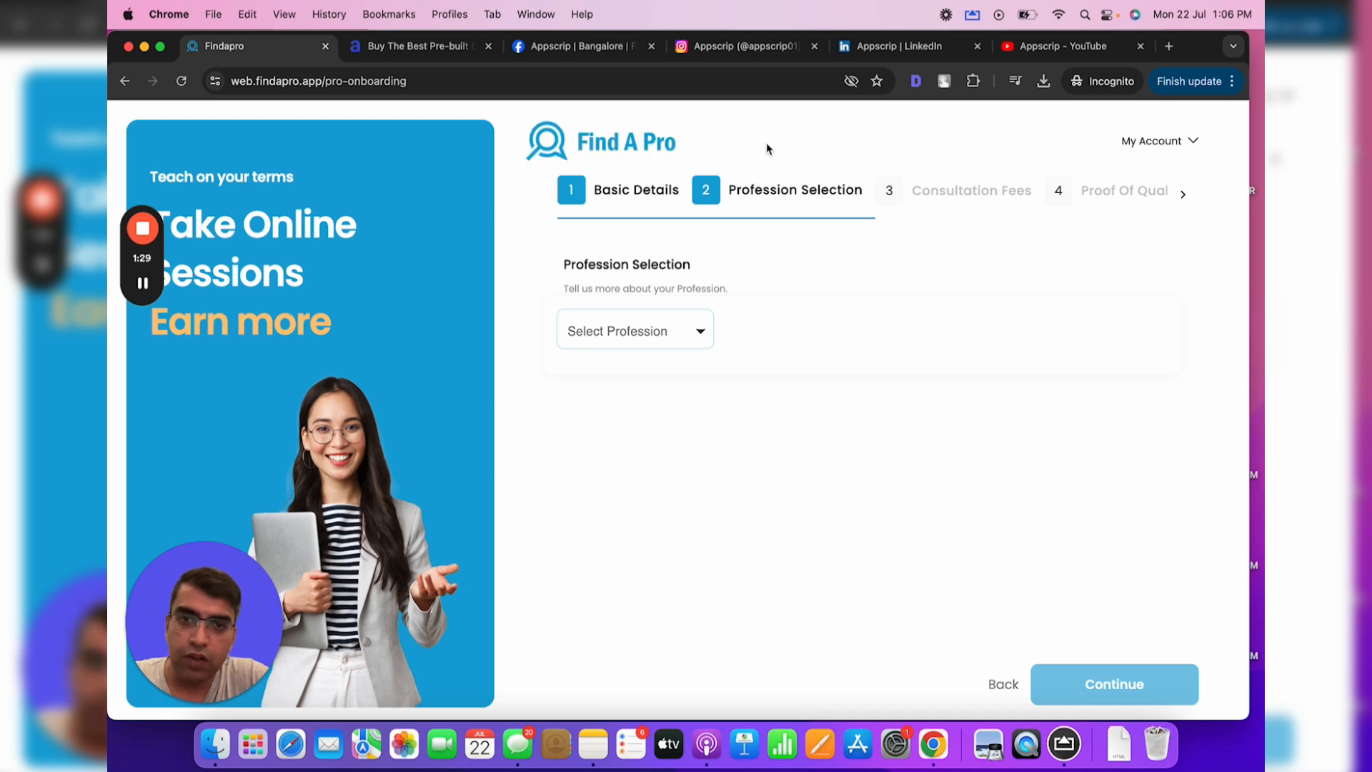
pyautogui.click(682, 329)
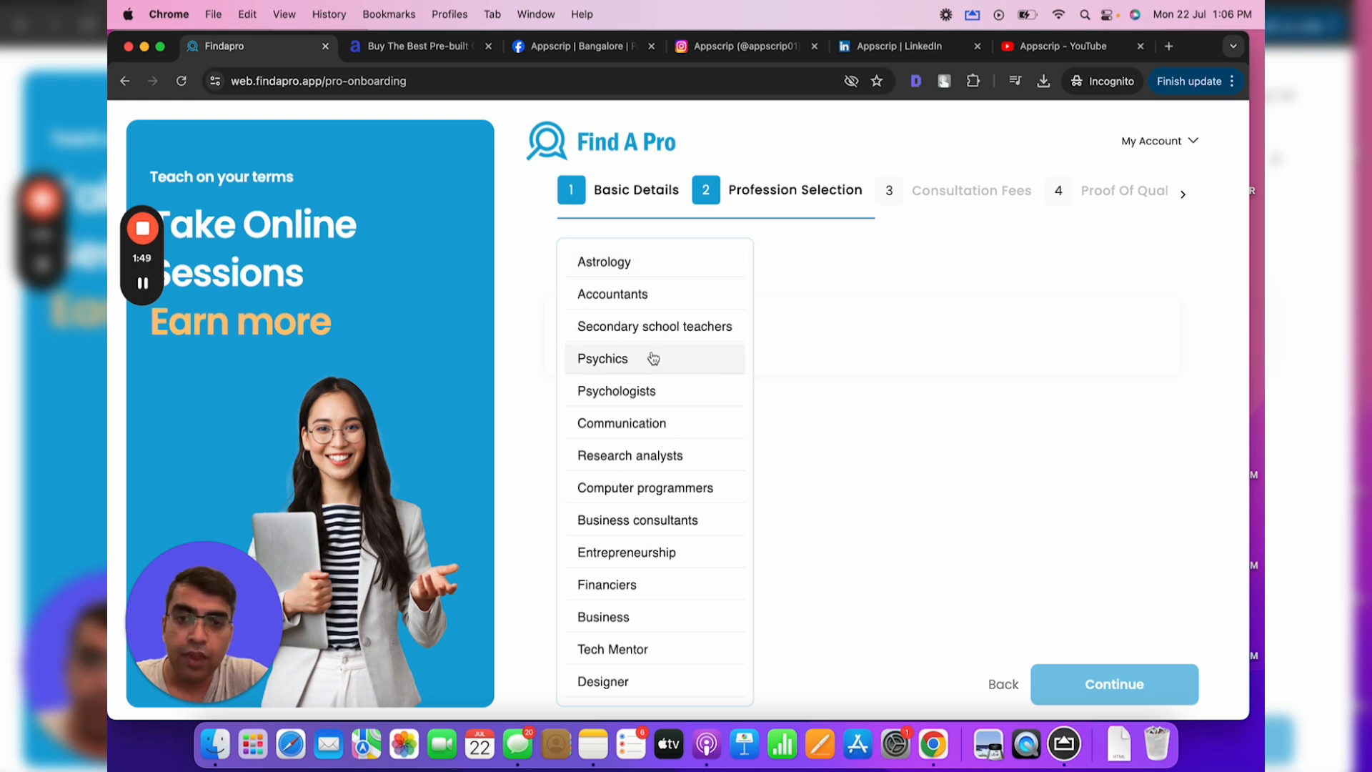
# Pick Astrology, add the Astrology and Psychology and Basics of Astrology and Mythology topics, and save
pyautogui.click(623, 264)
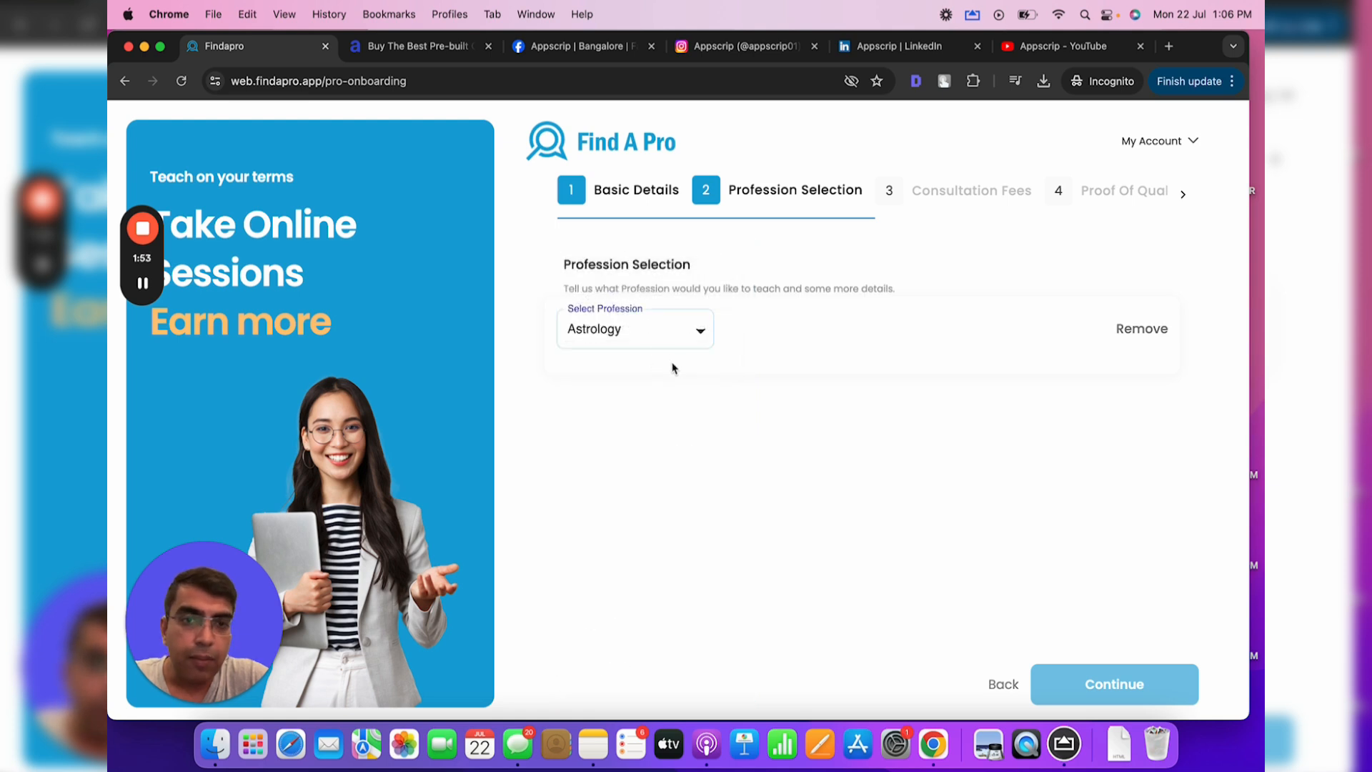
pyautogui.click(646, 336)
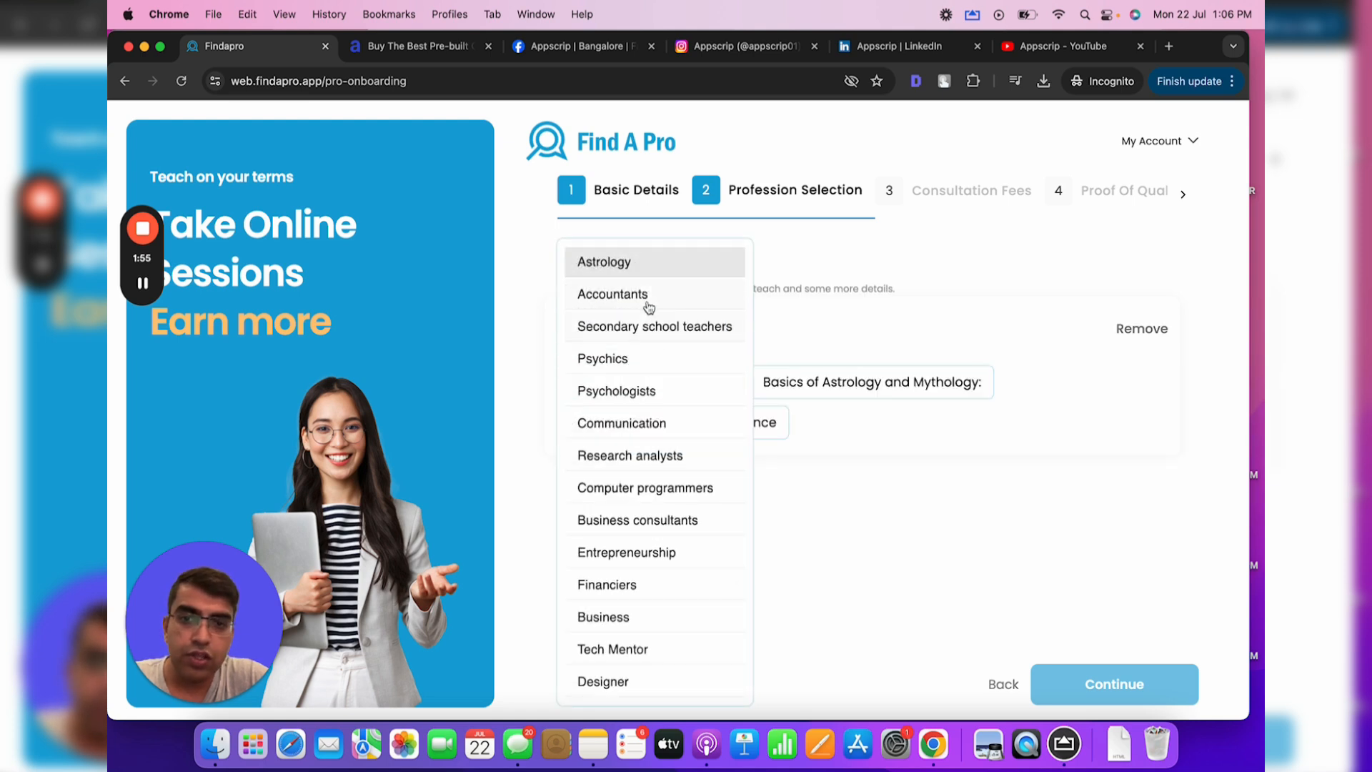
pyautogui.click(643, 269)
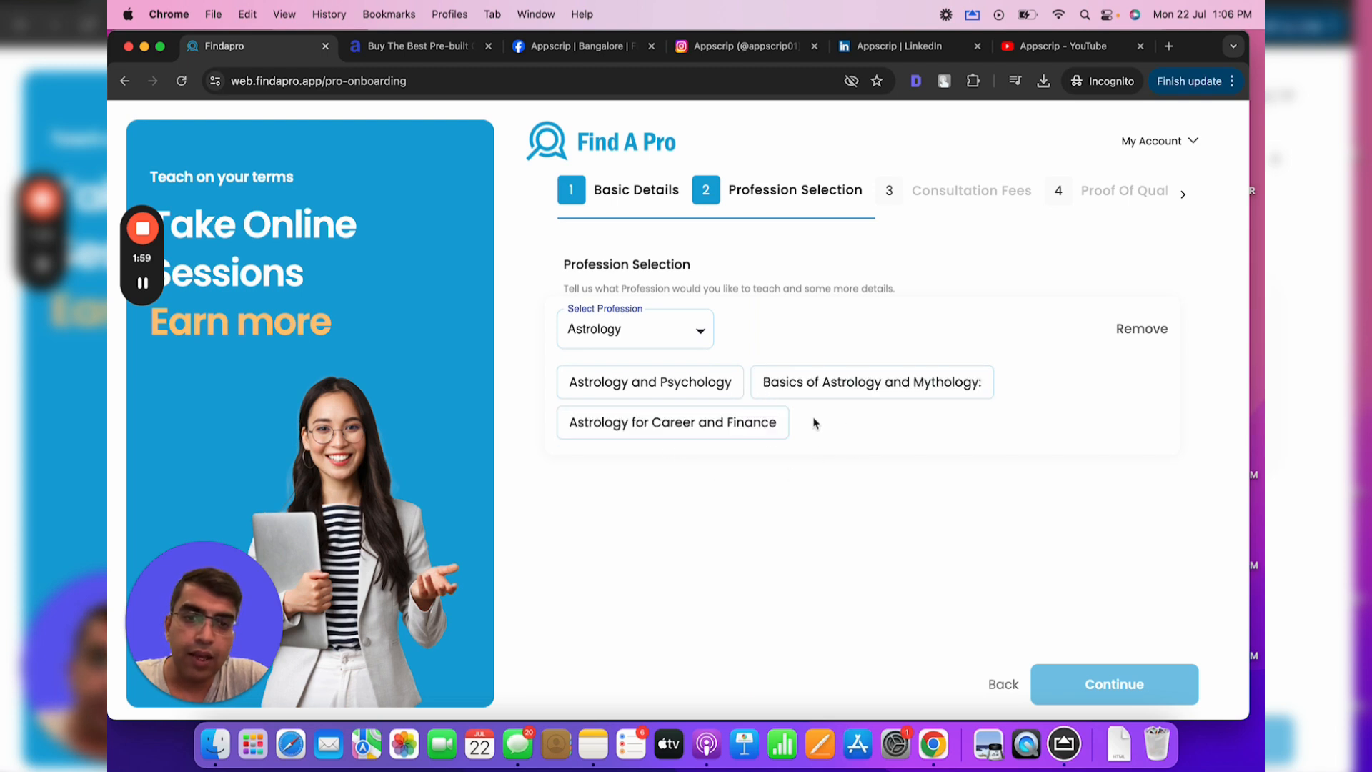
pyautogui.click(683, 392)
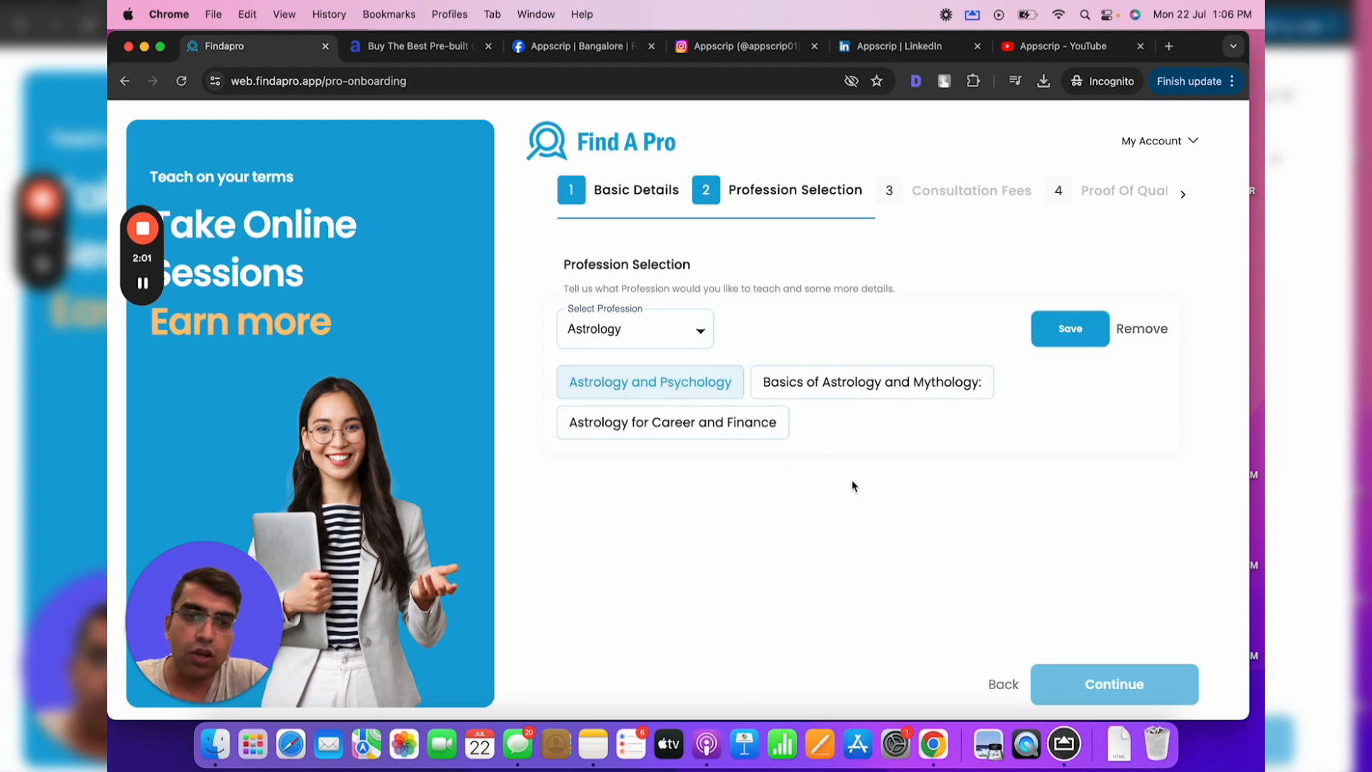
pyautogui.click(891, 395)
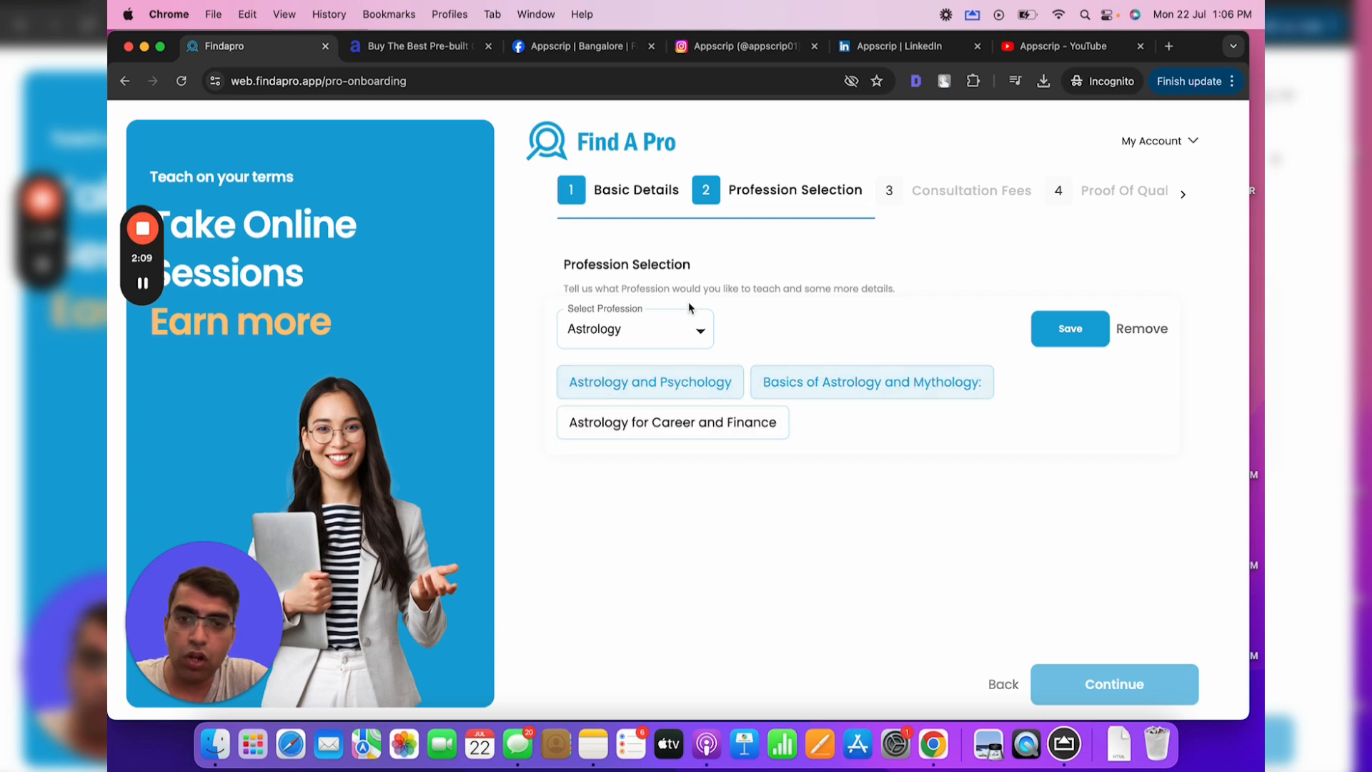
pyautogui.click(682, 325)
pyautogui.click(748, 325)
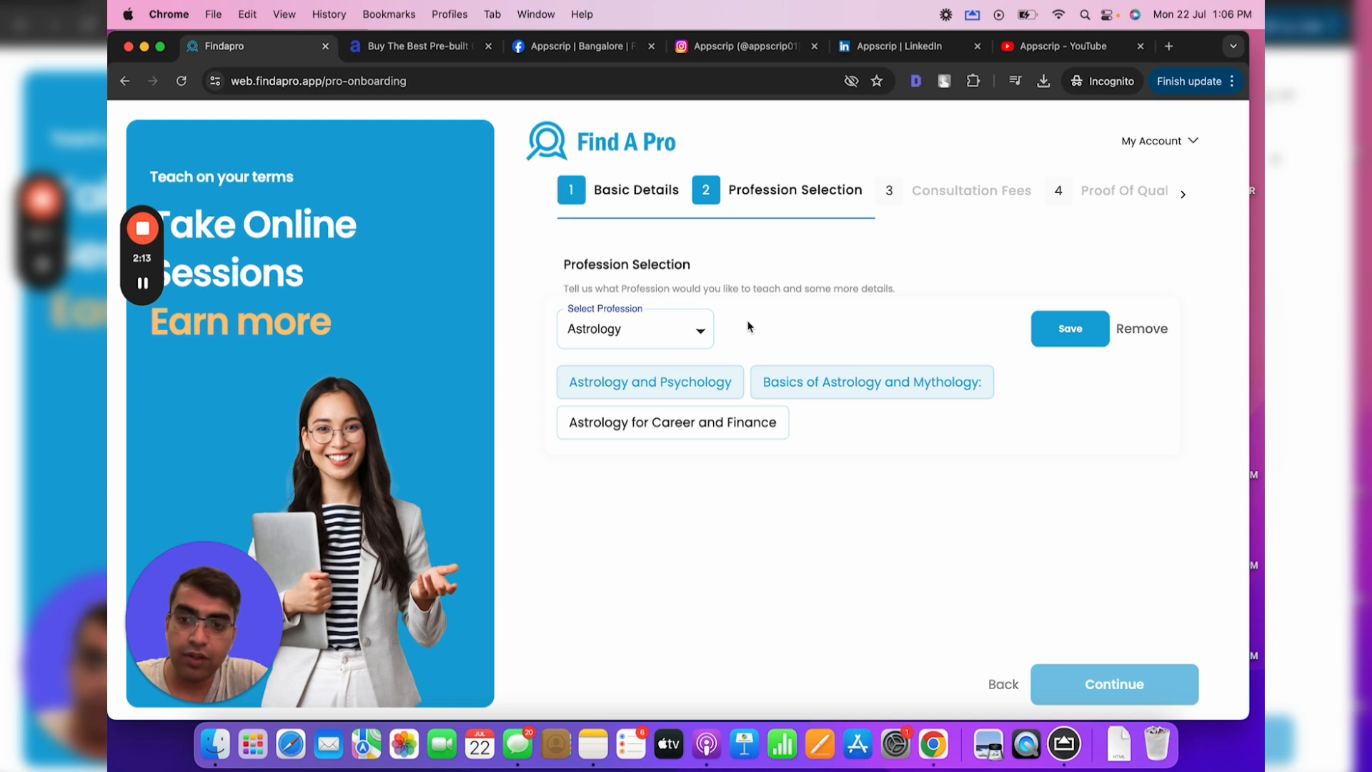
pyautogui.click(1077, 342)
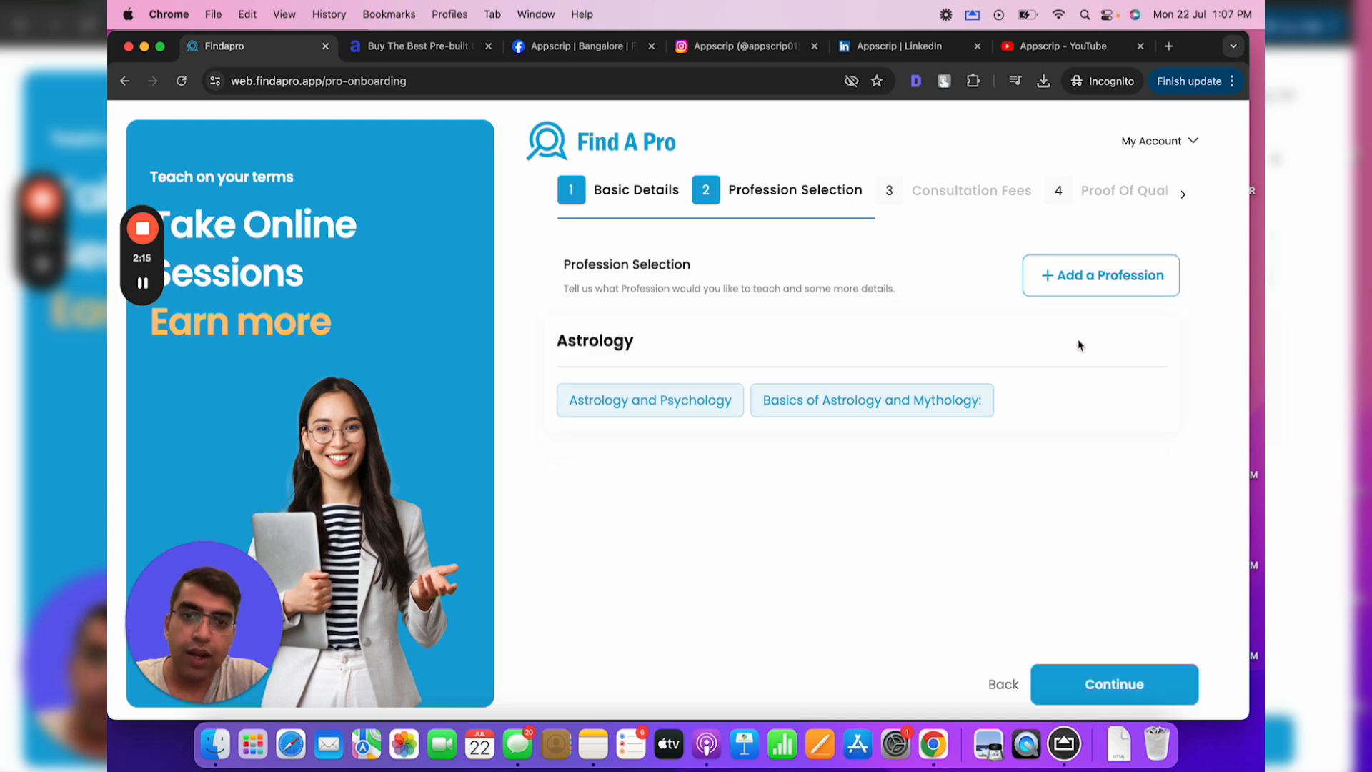
# Add Psychics as a second profession with the Tarot and Love topics and save it
pyautogui.click(1108, 292)
pyautogui.click(697, 325)
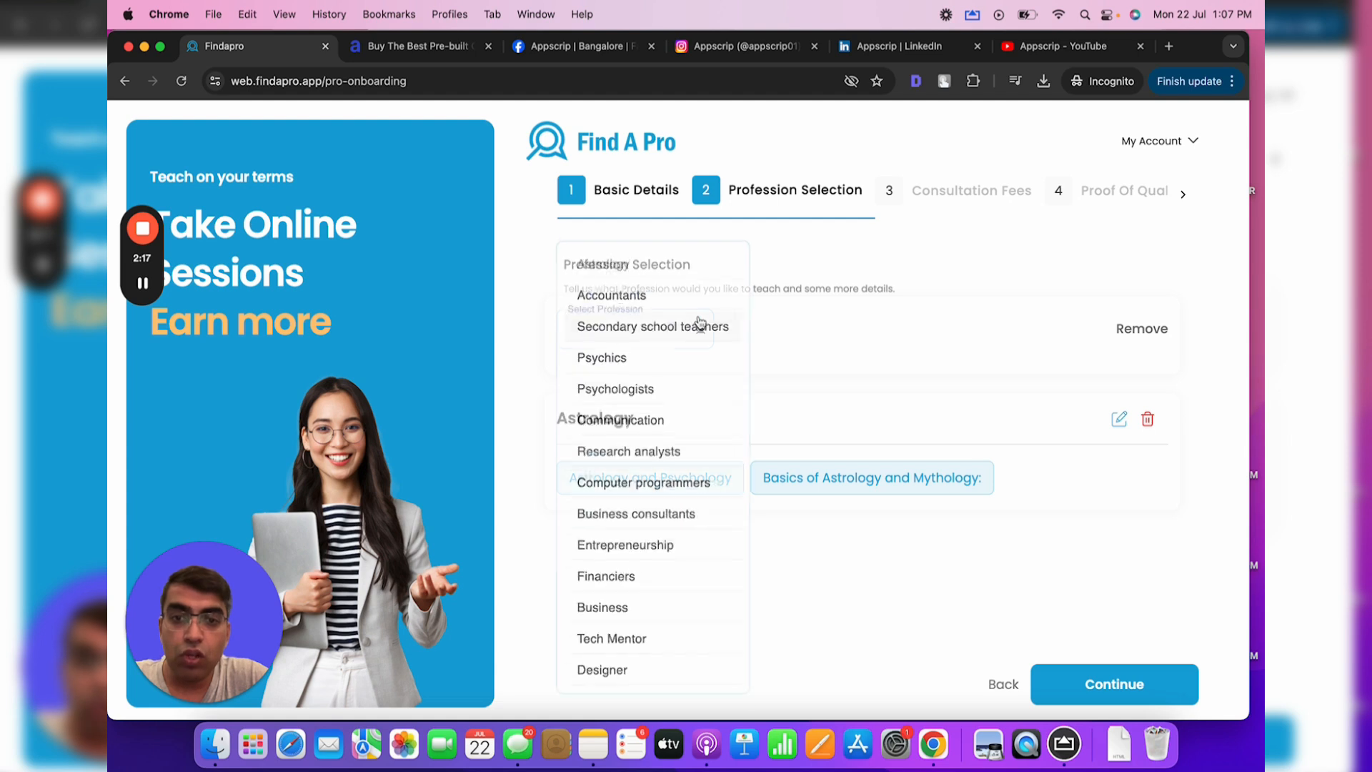
pyautogui.click(663, 360)
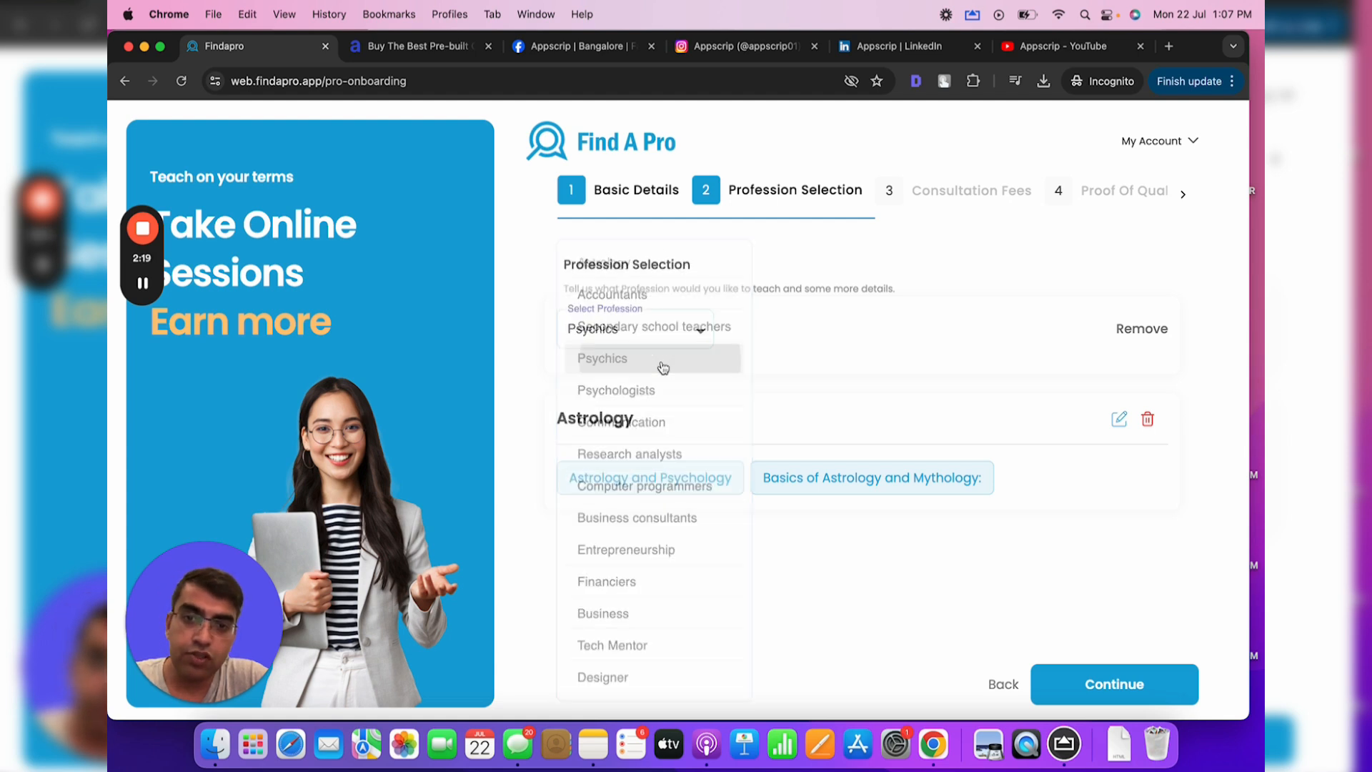
pyautogui.click(738, 388)
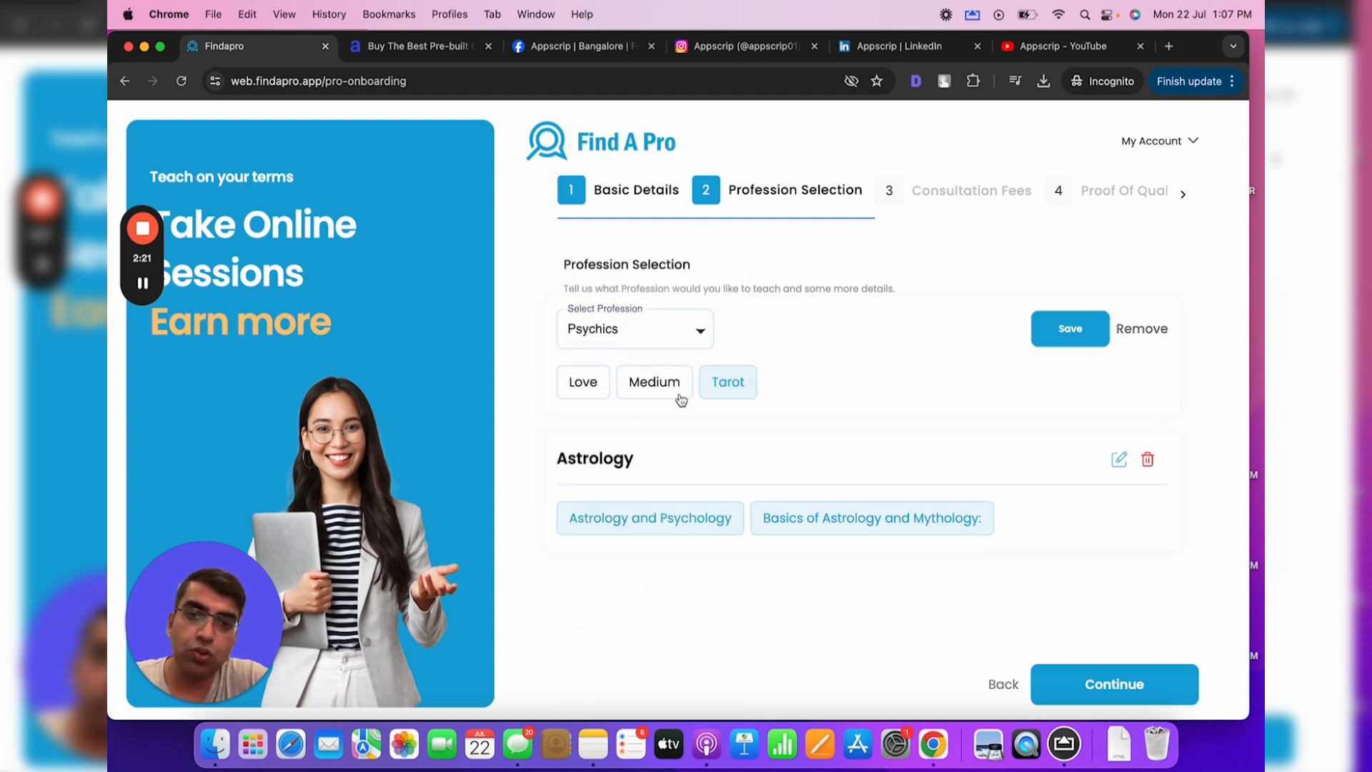
pyautogui.click(580, 383)
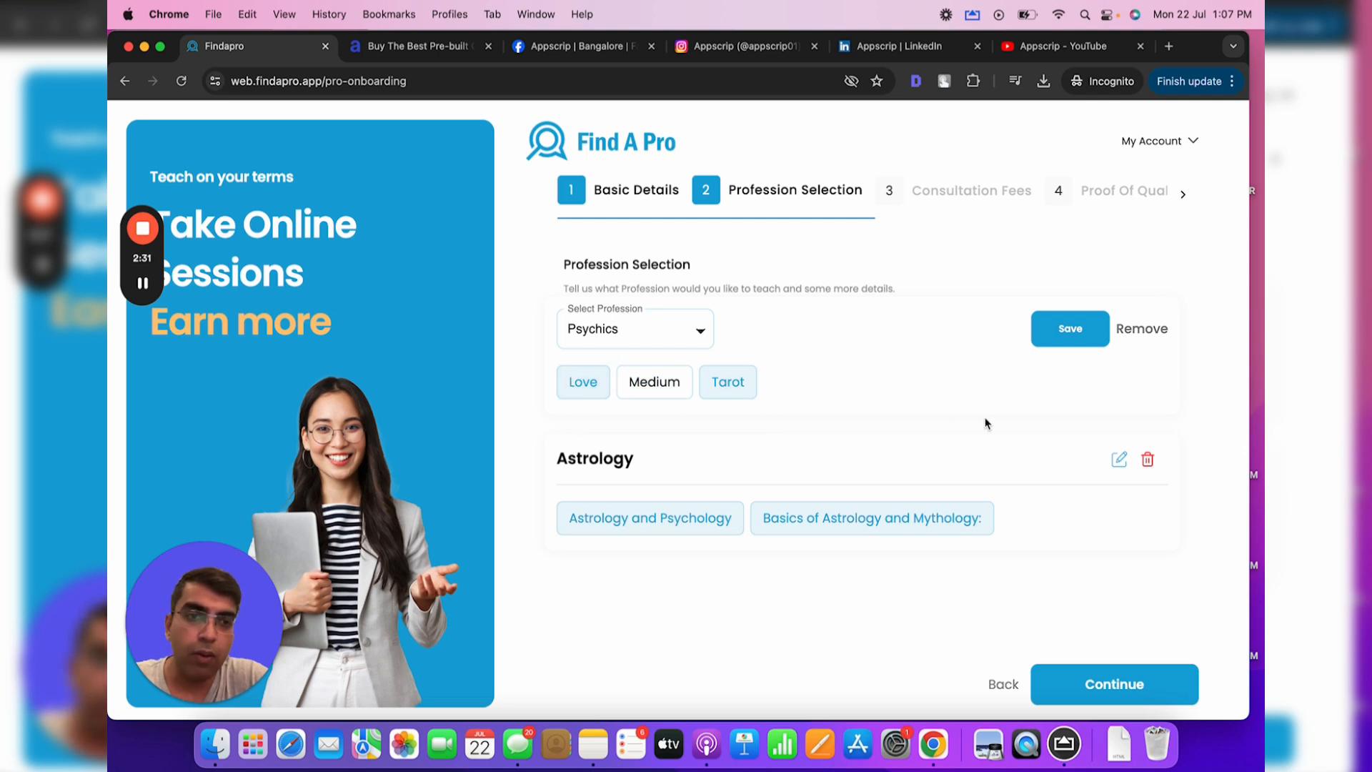
pyautogui.click(1062, 342)
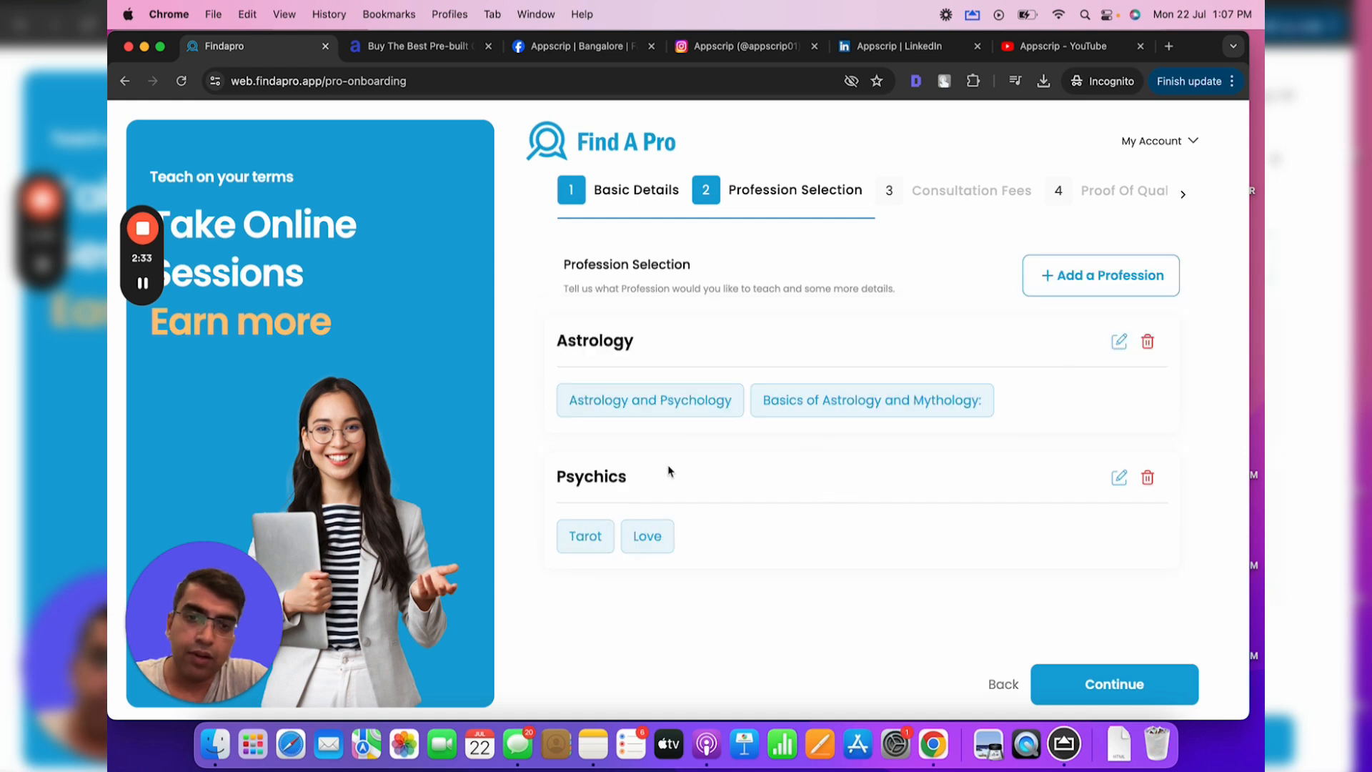
# Continue to the Consultation Fees step
pyautogui.moveTo(591, 244); pyautogui.dragTo(831, 610)
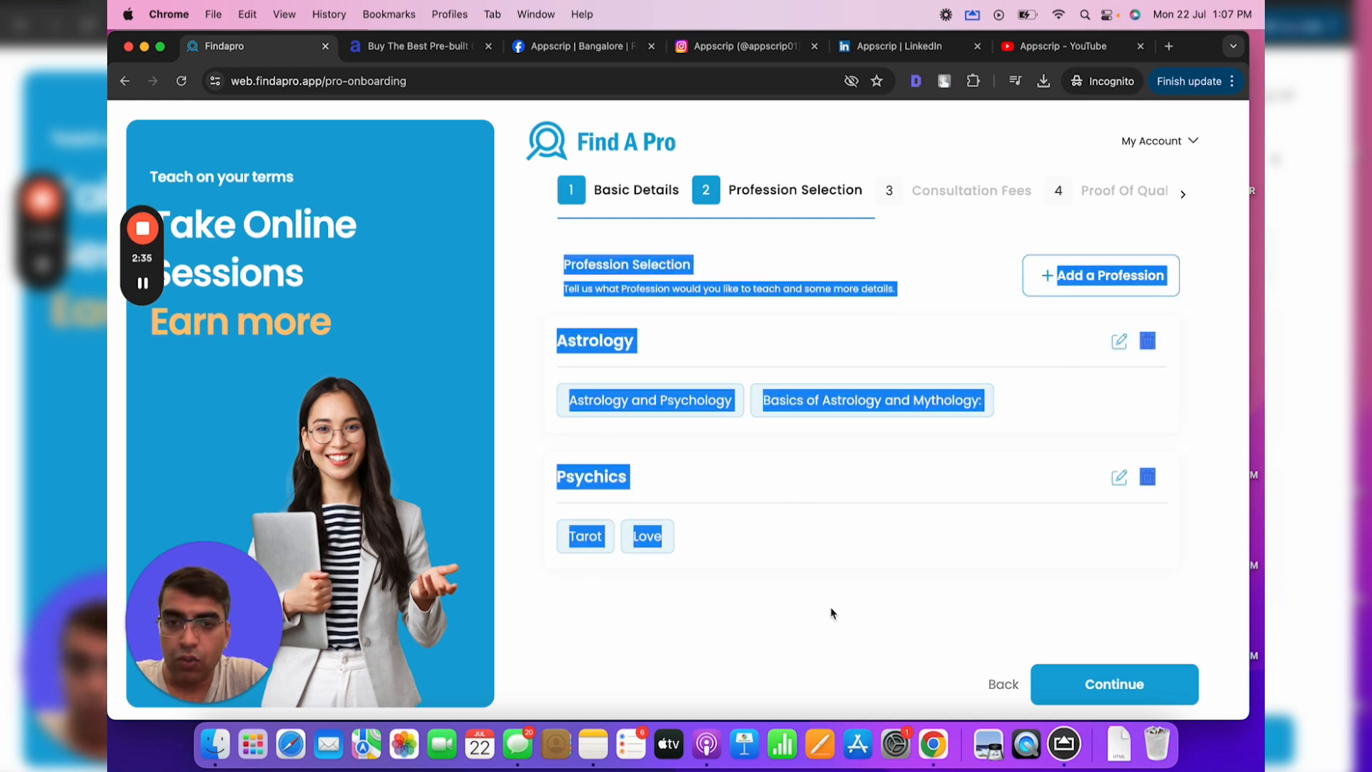
pyautogui.click(927, 613)
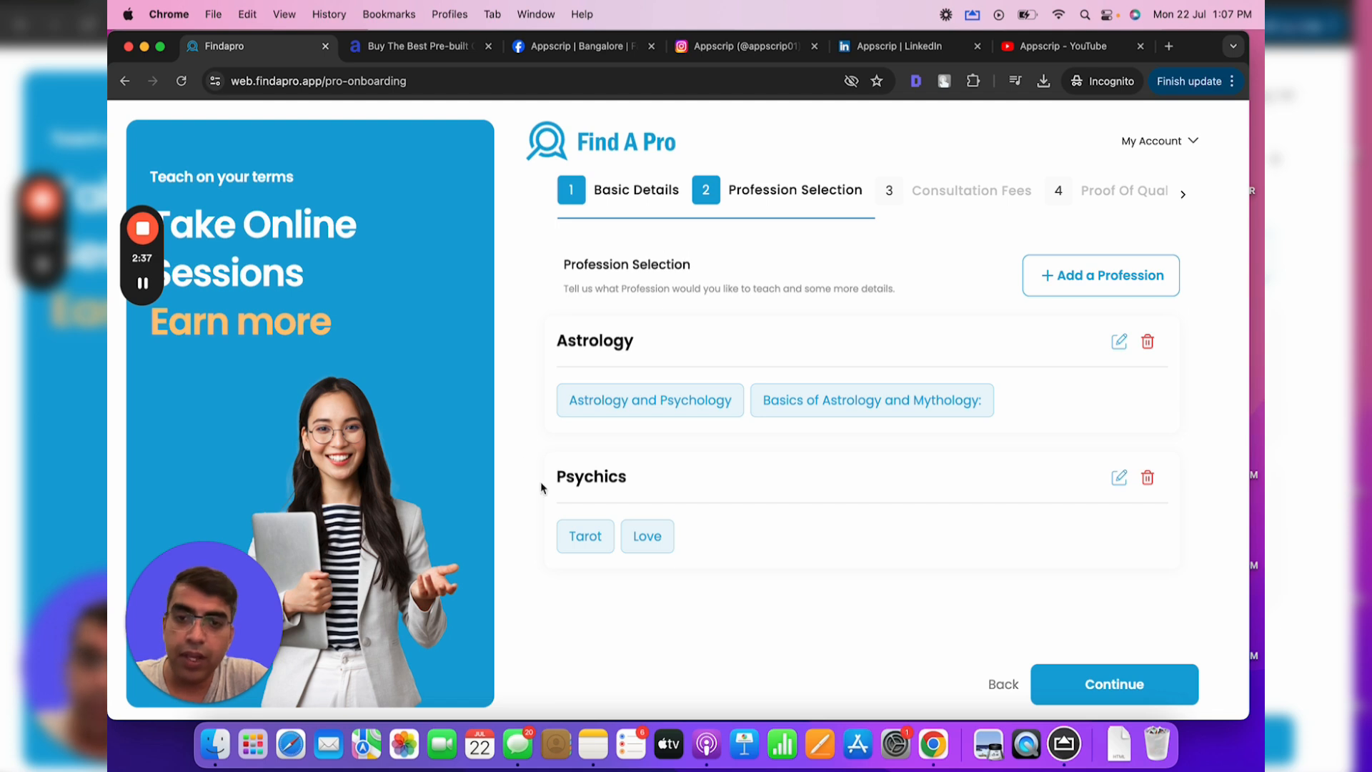
pyautogui.click(1127, 686)
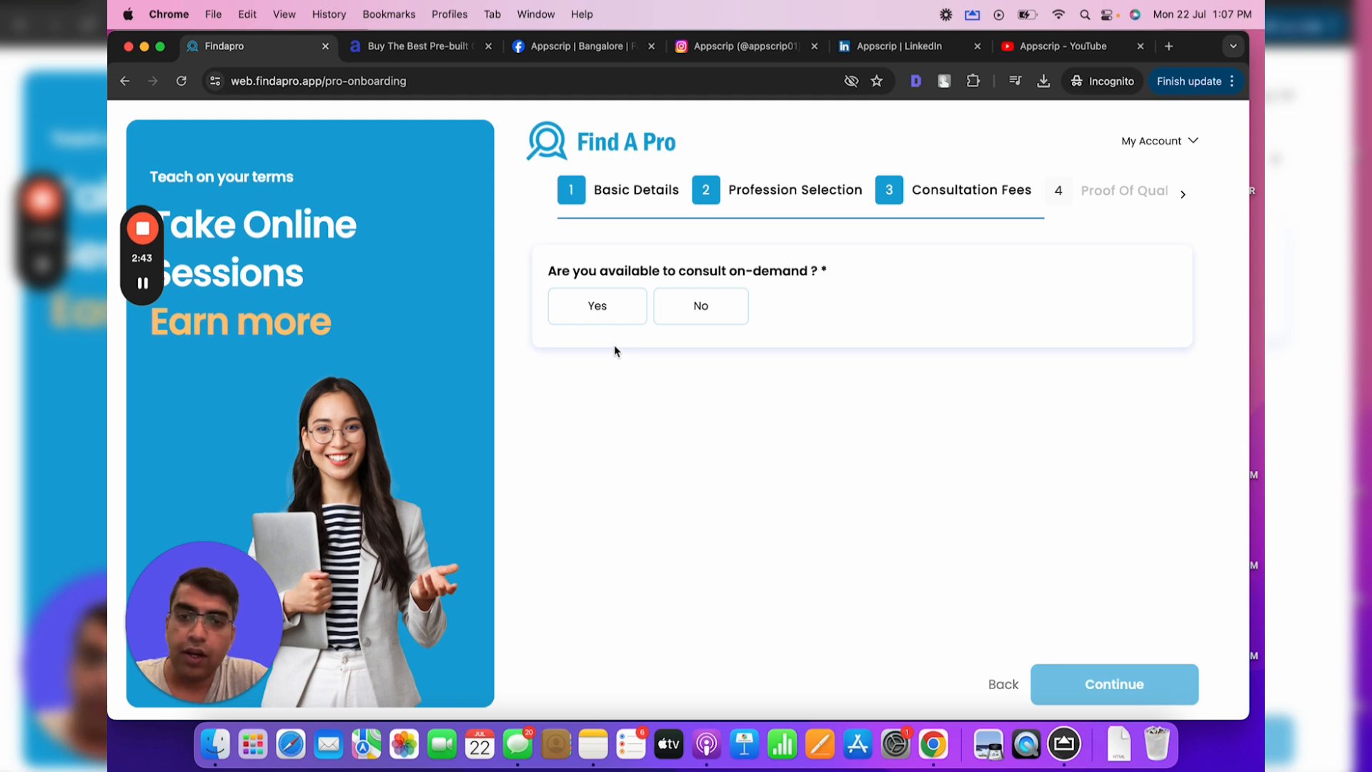
# Enable on-demand and audio/video consultations at $1 per minute with a $0.5 extension
pyautogui.click(600, 326)
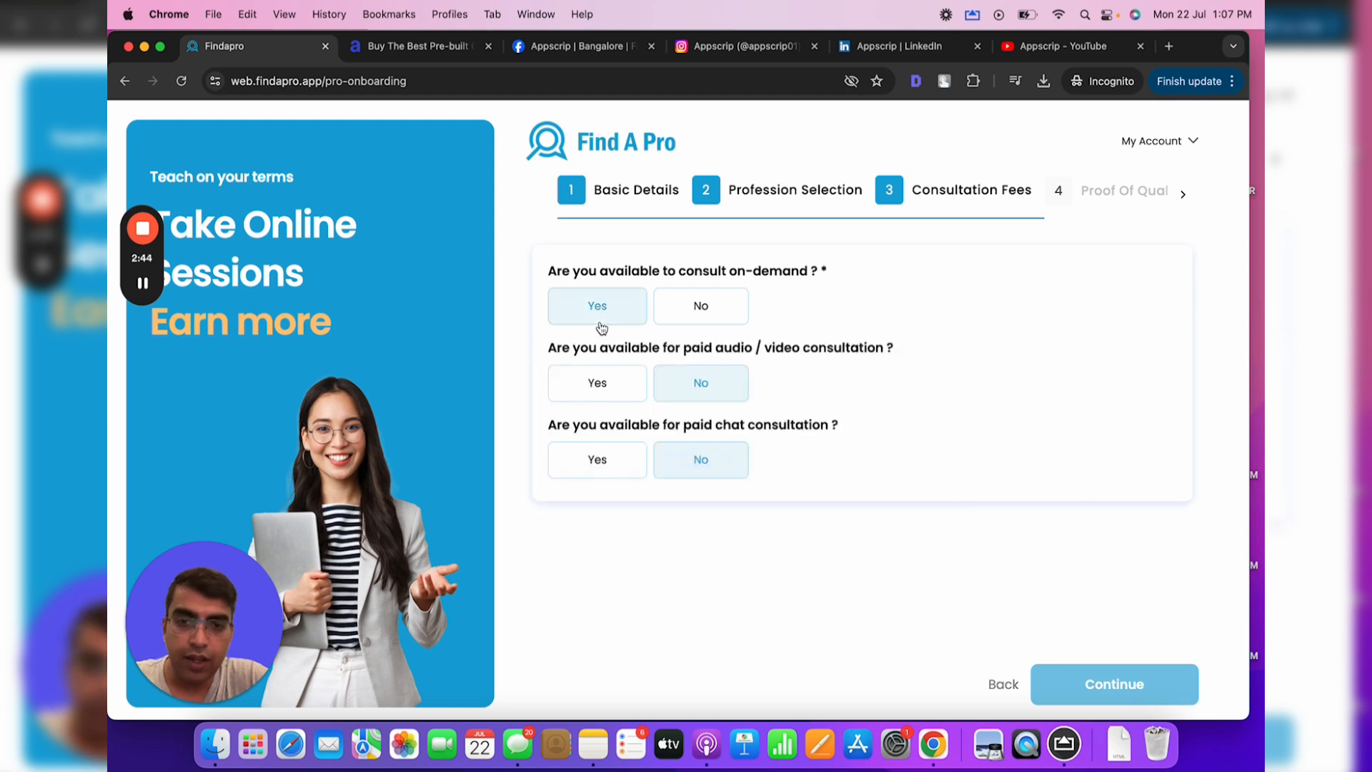
pyautogui.click(606, 379)
pyautogui.scroll(-1, 808, 534)
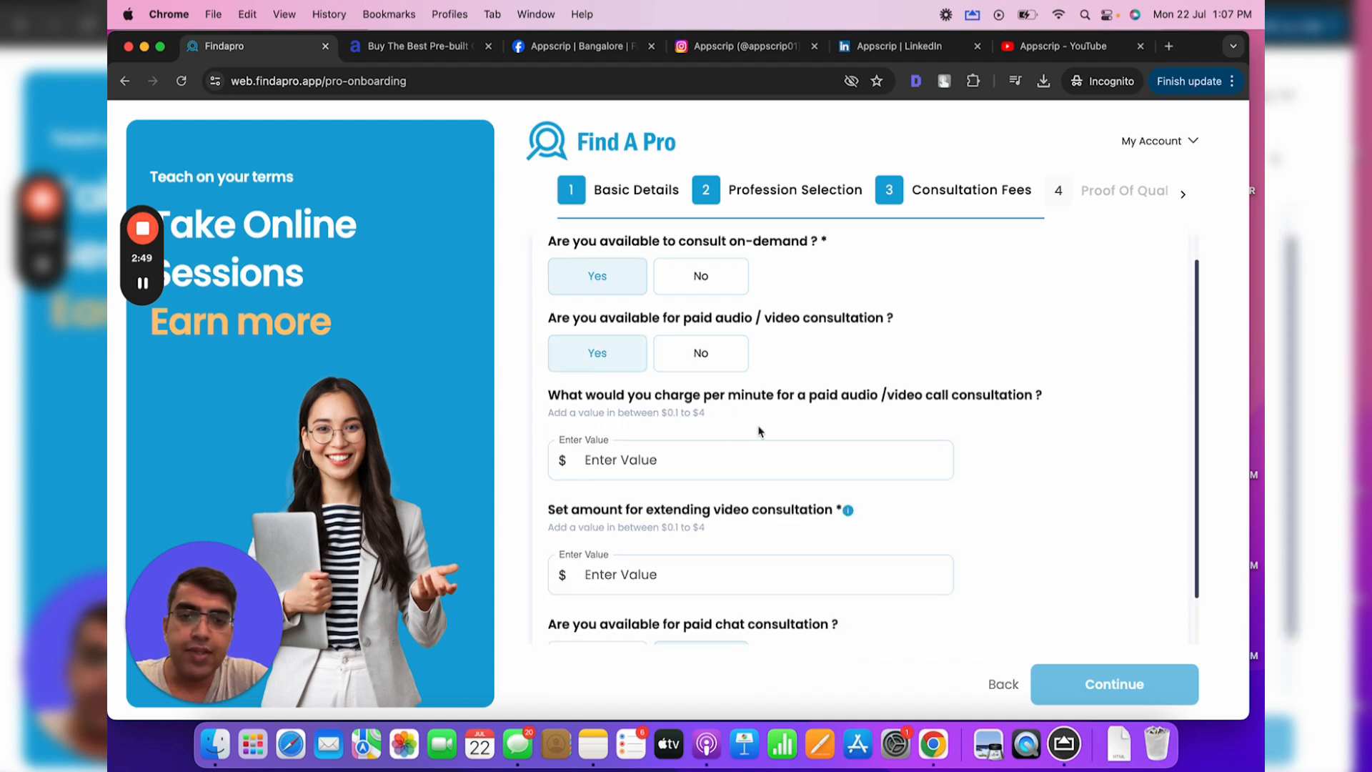
pyautogui.moveTo(548, 392); pyautogui.dragTo(760, 413)
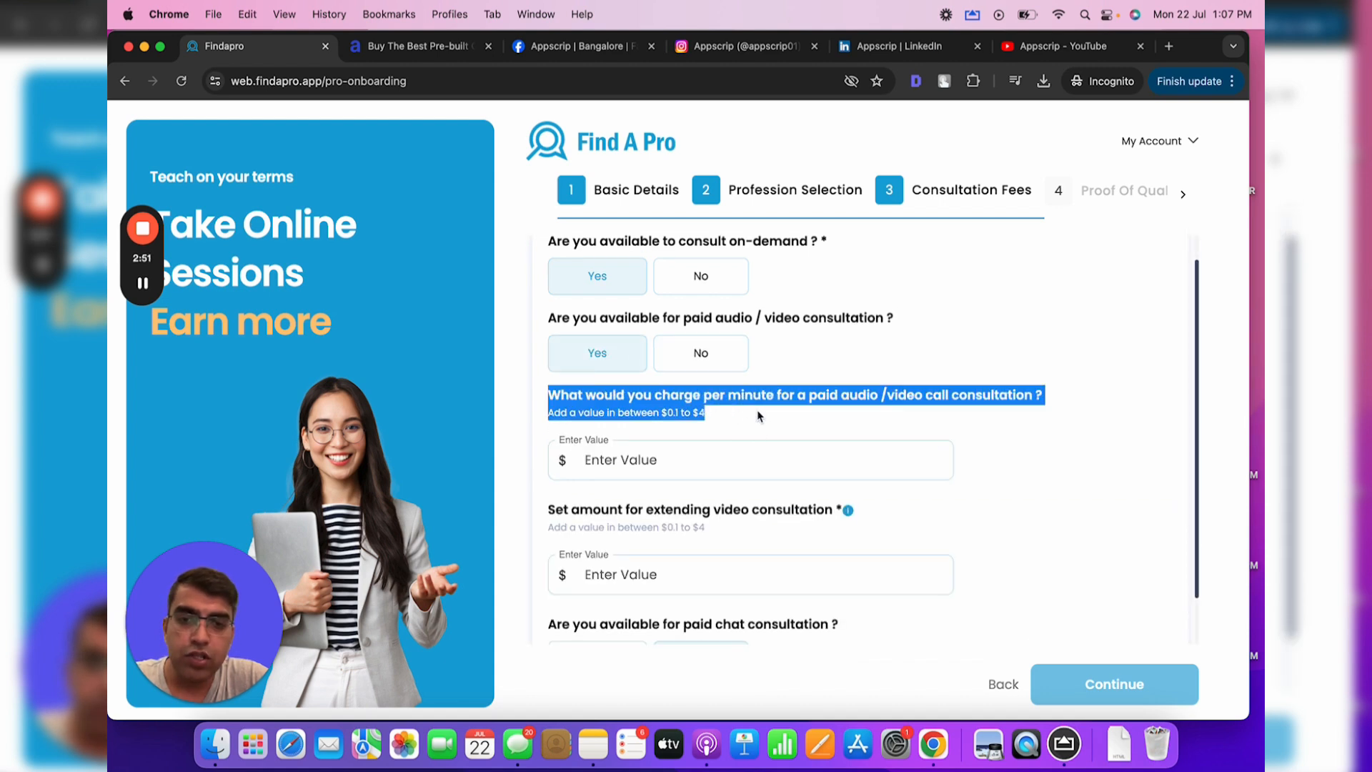
pyautogui.click(707, 455)
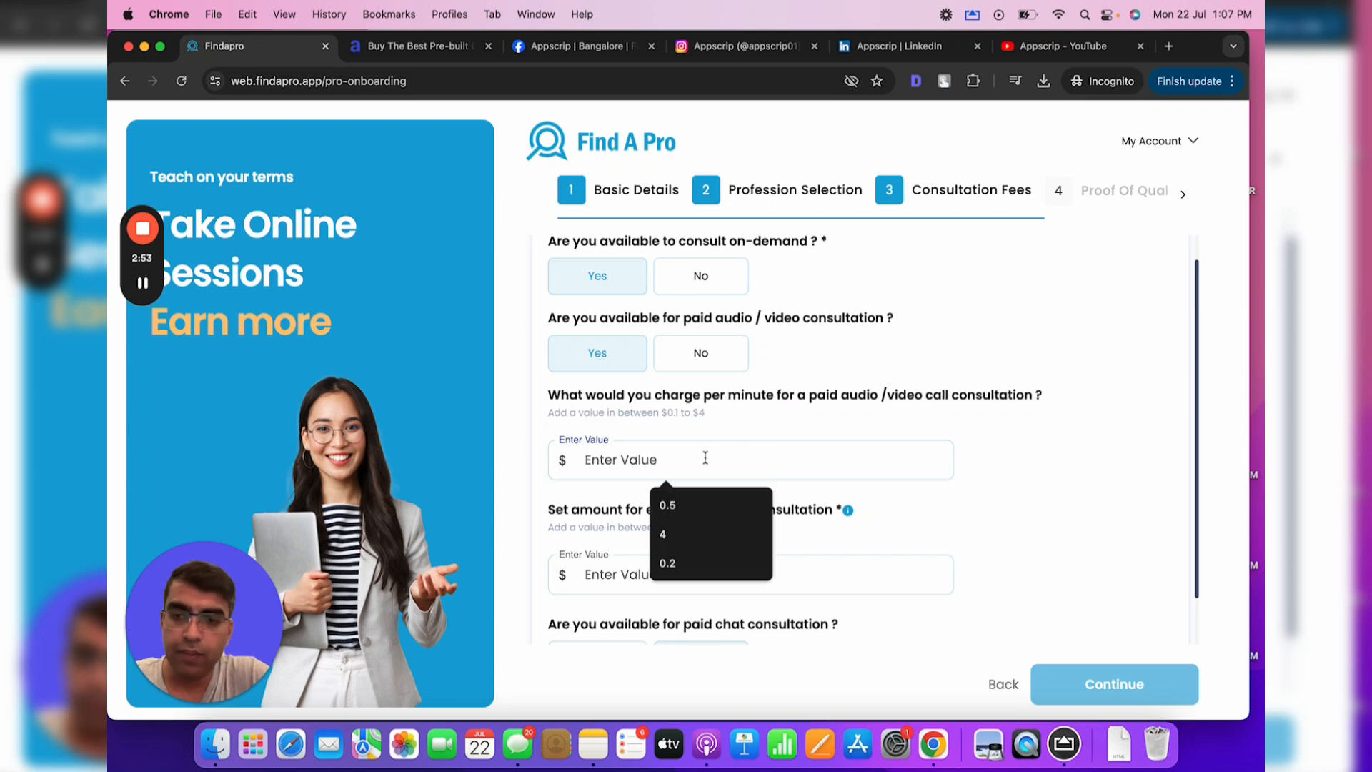
pyautogui.click(820, 420)
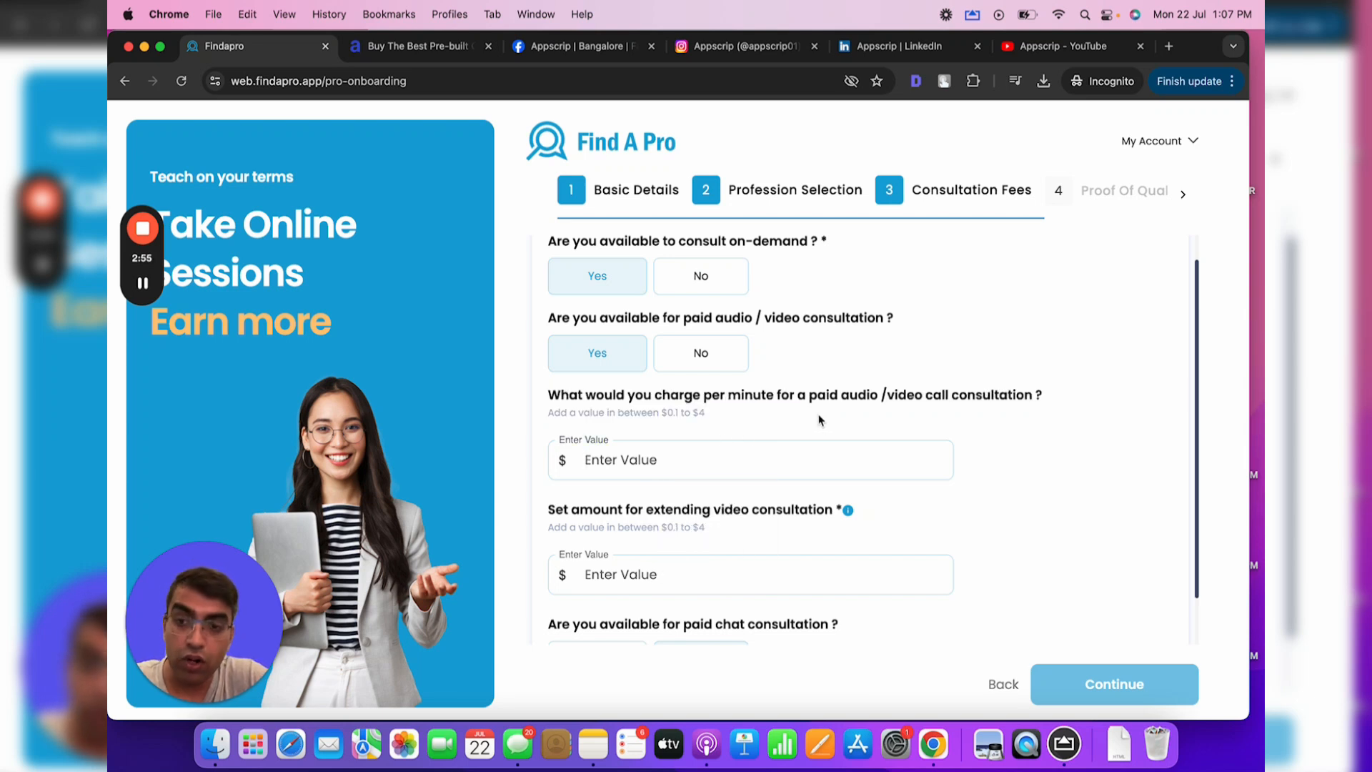
pyautogui.click(643, 468)
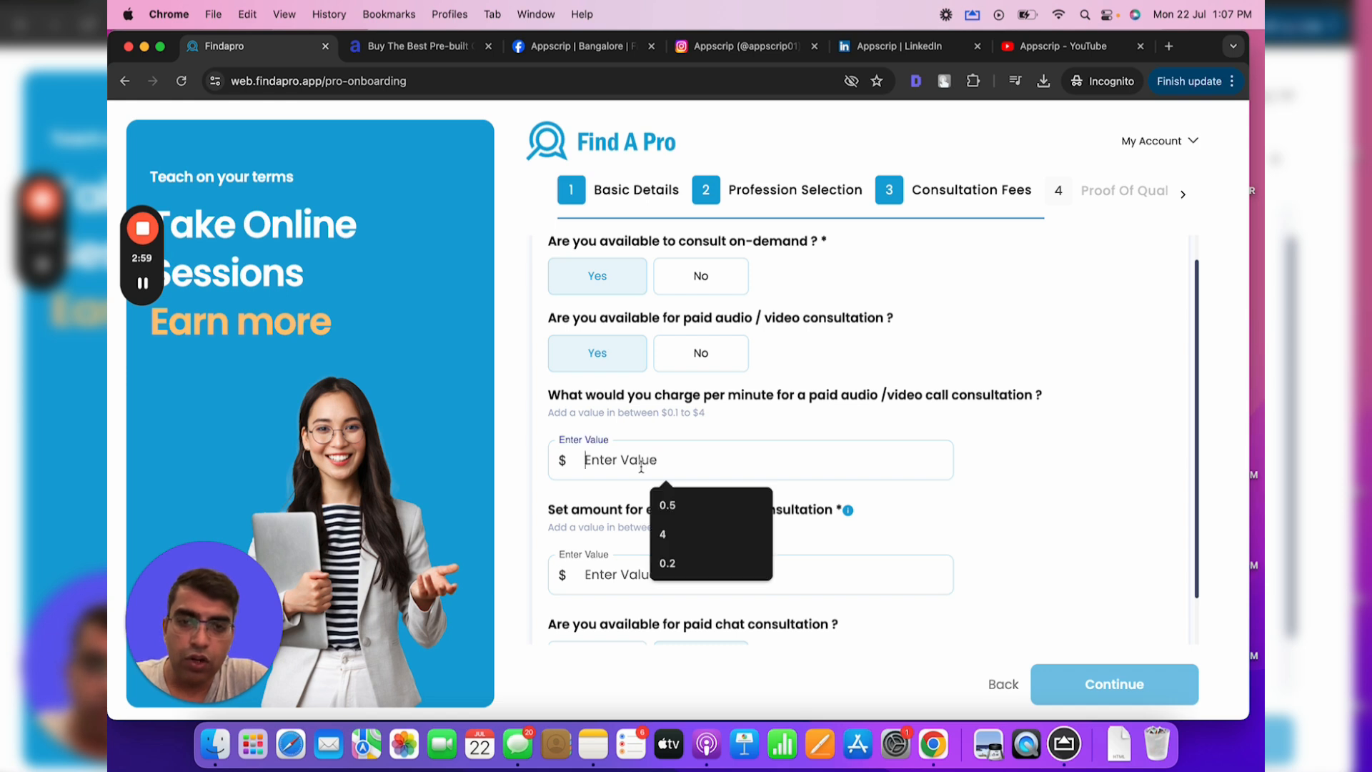
pyautogui.write('1')
pyautogui.scroll(-1, 647, 457)
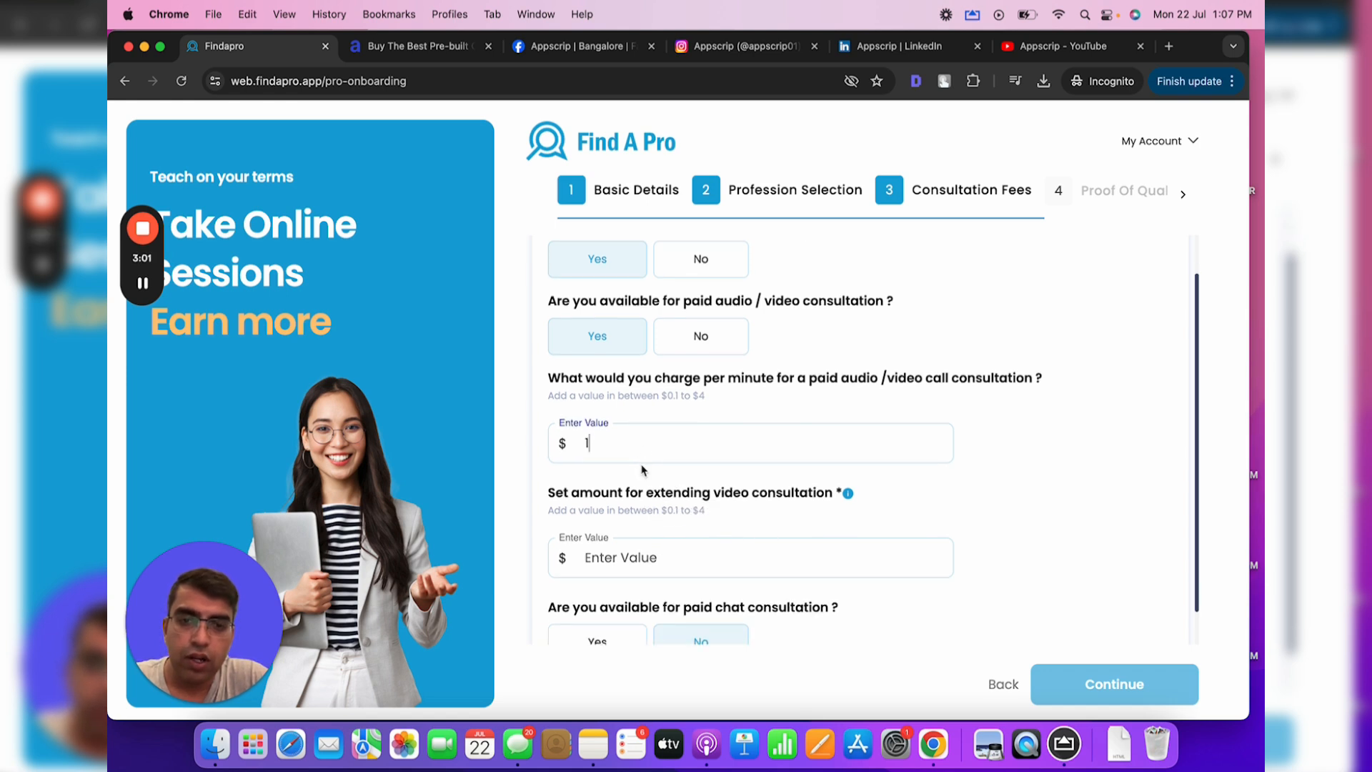
pyautogui.click(671, 552)
pyautogui.write('0.')
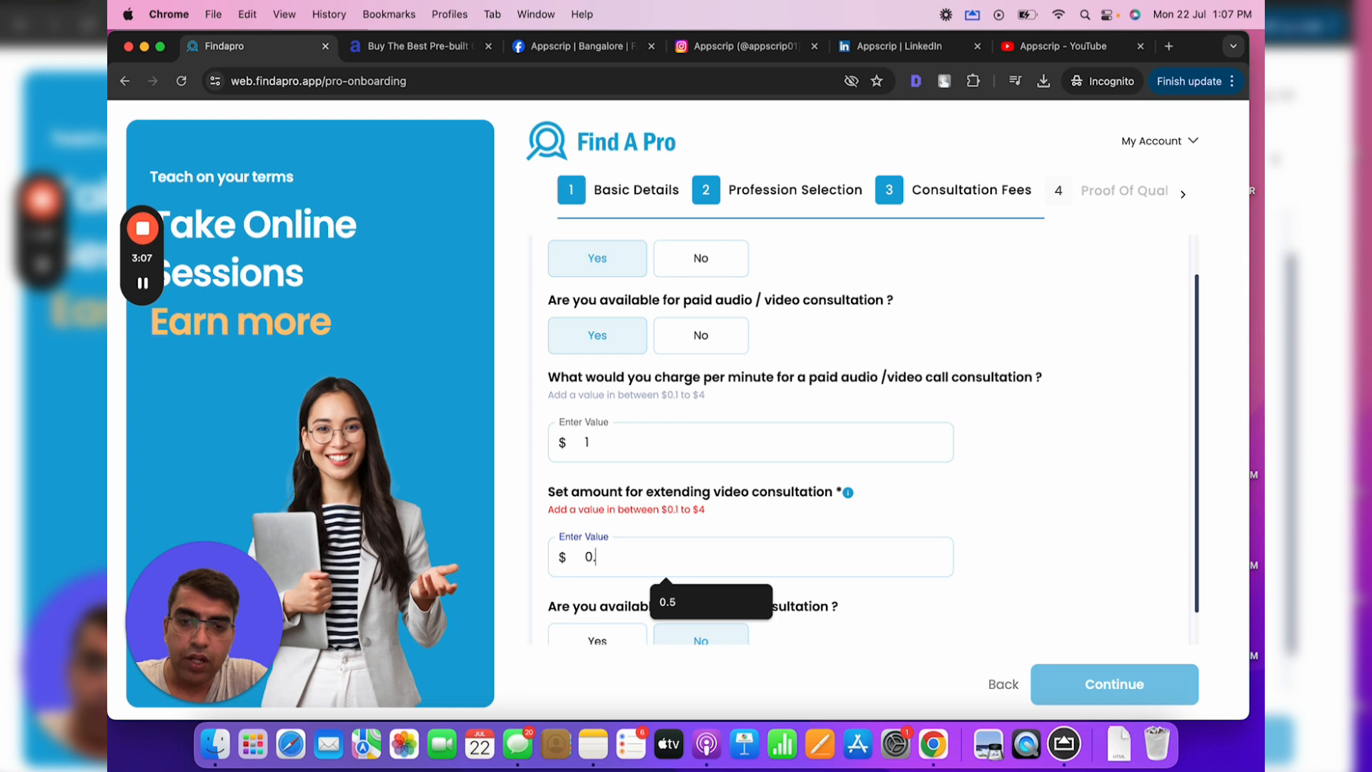
pyautogui.write('5')
pyautogui.scroll(-2, 804, 506)
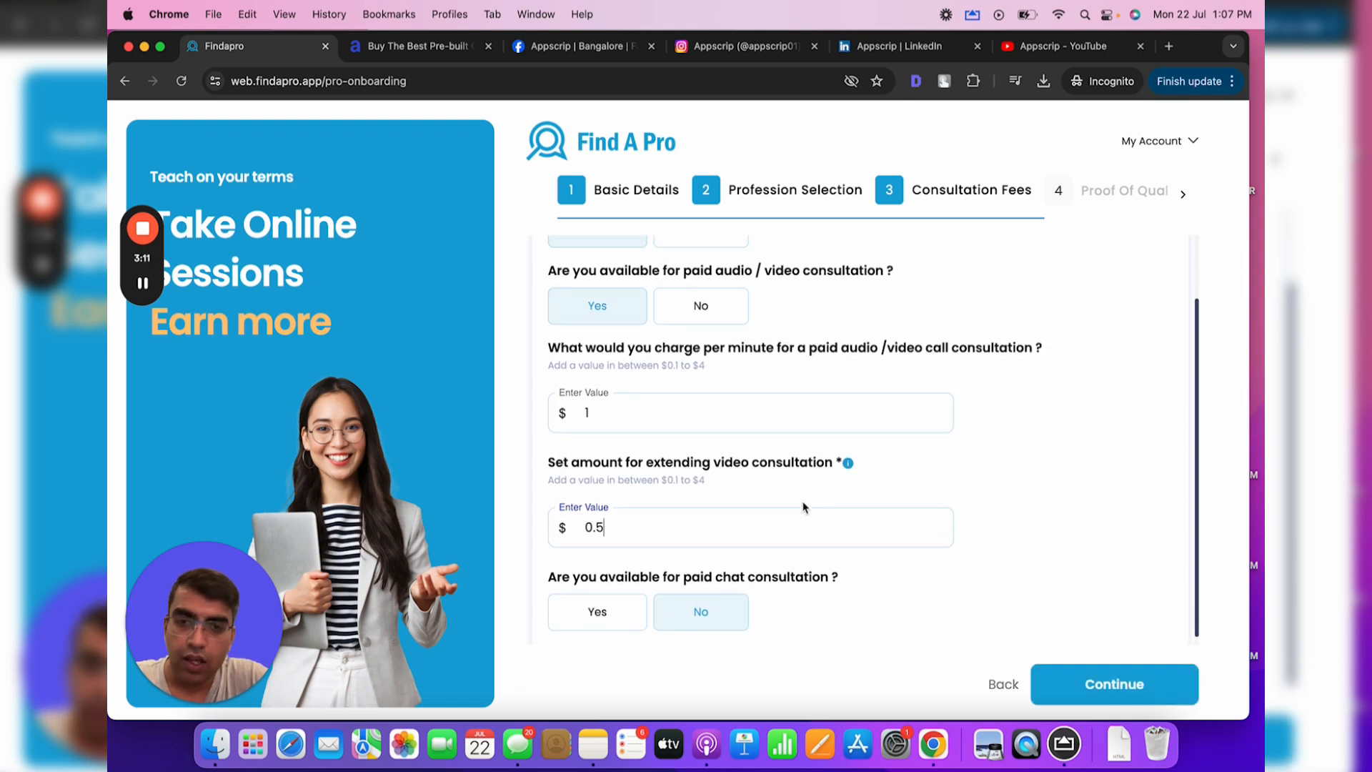
pyautogui.scroll(2, 803, 506)
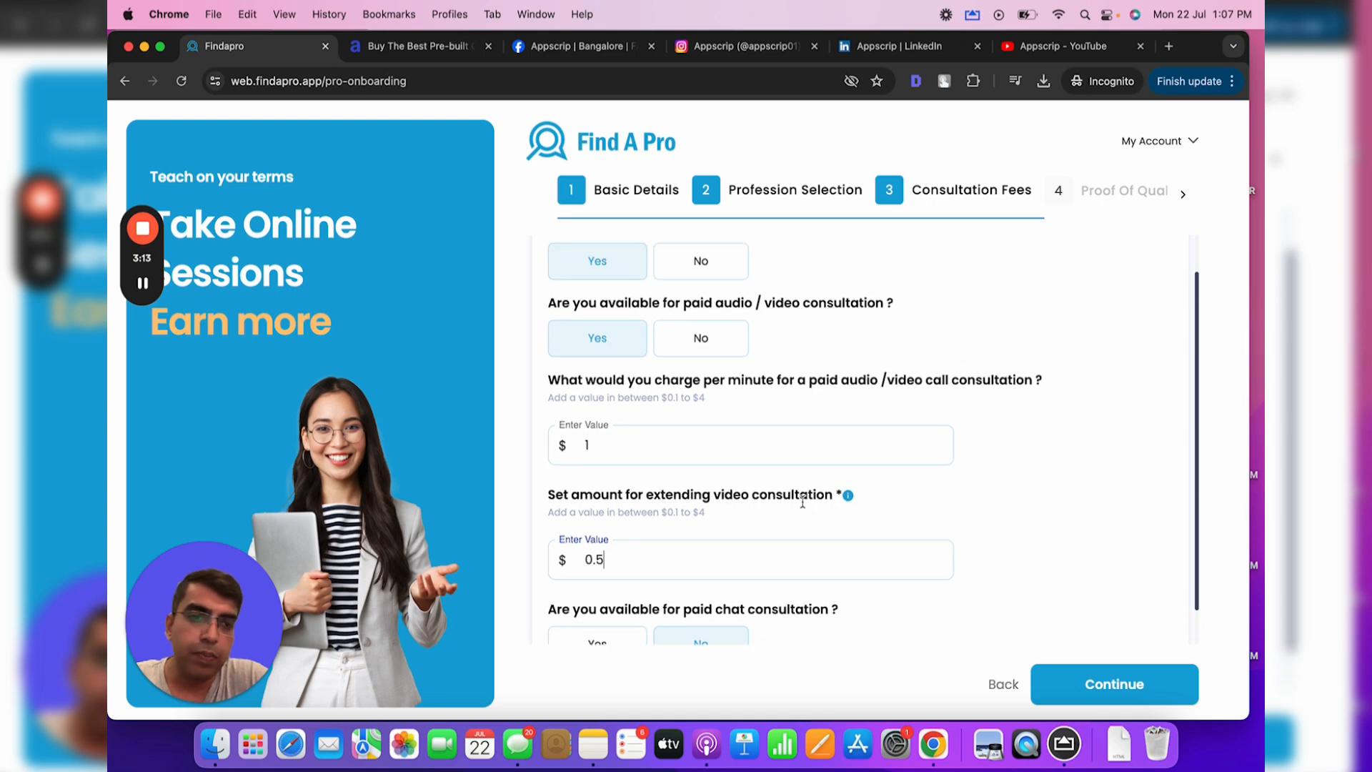
pyautogui.scroll(-2, 803, 502)
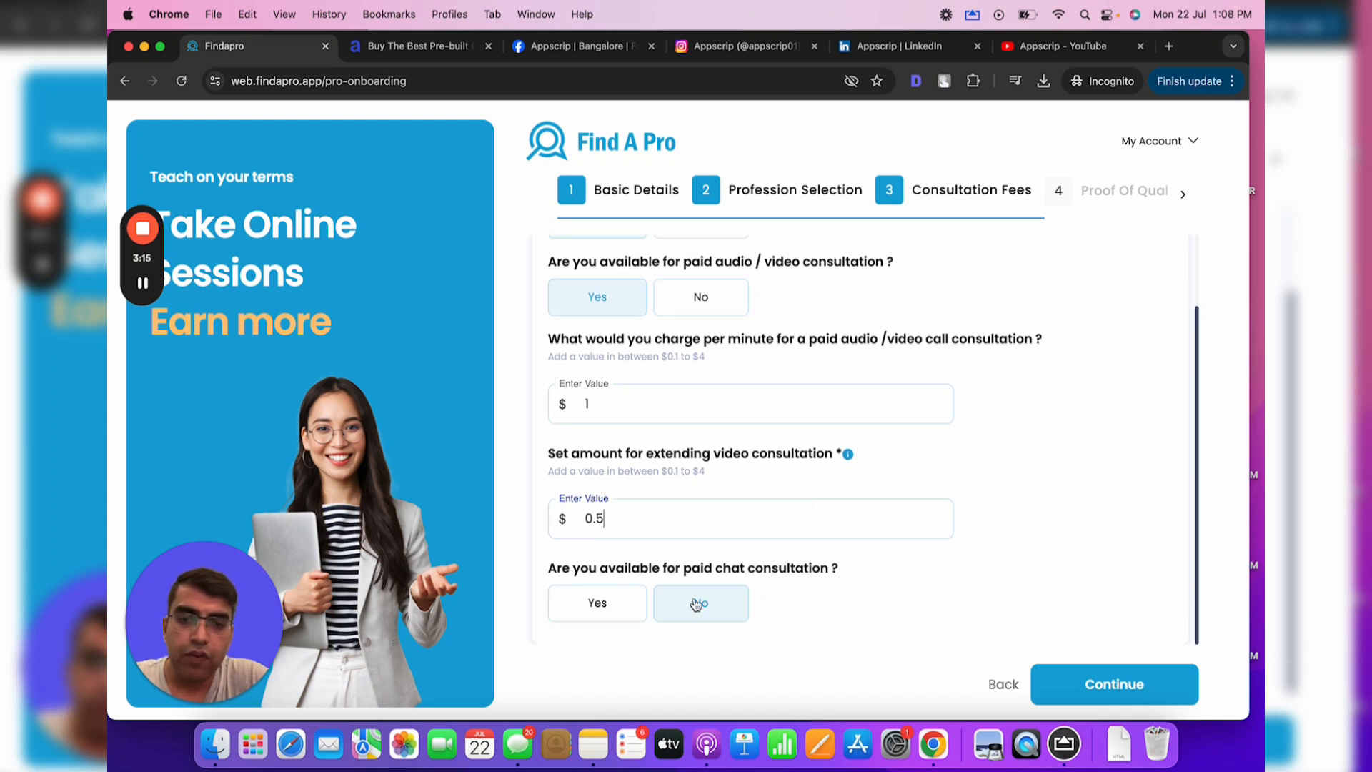
# Enable chat consultations at $0.75 per minute with a $0.4 extension
pyautogui.click(614, 616)
pyautogui.scroll(-6, 615, 619)
pyautogui.click(647, 482)
pyautogui.write('0.5')
pyautogui.press('BackSpace')
pyautogui.write('75')
pyautogui.click(607, 586)
pyautogui.write('0.4')
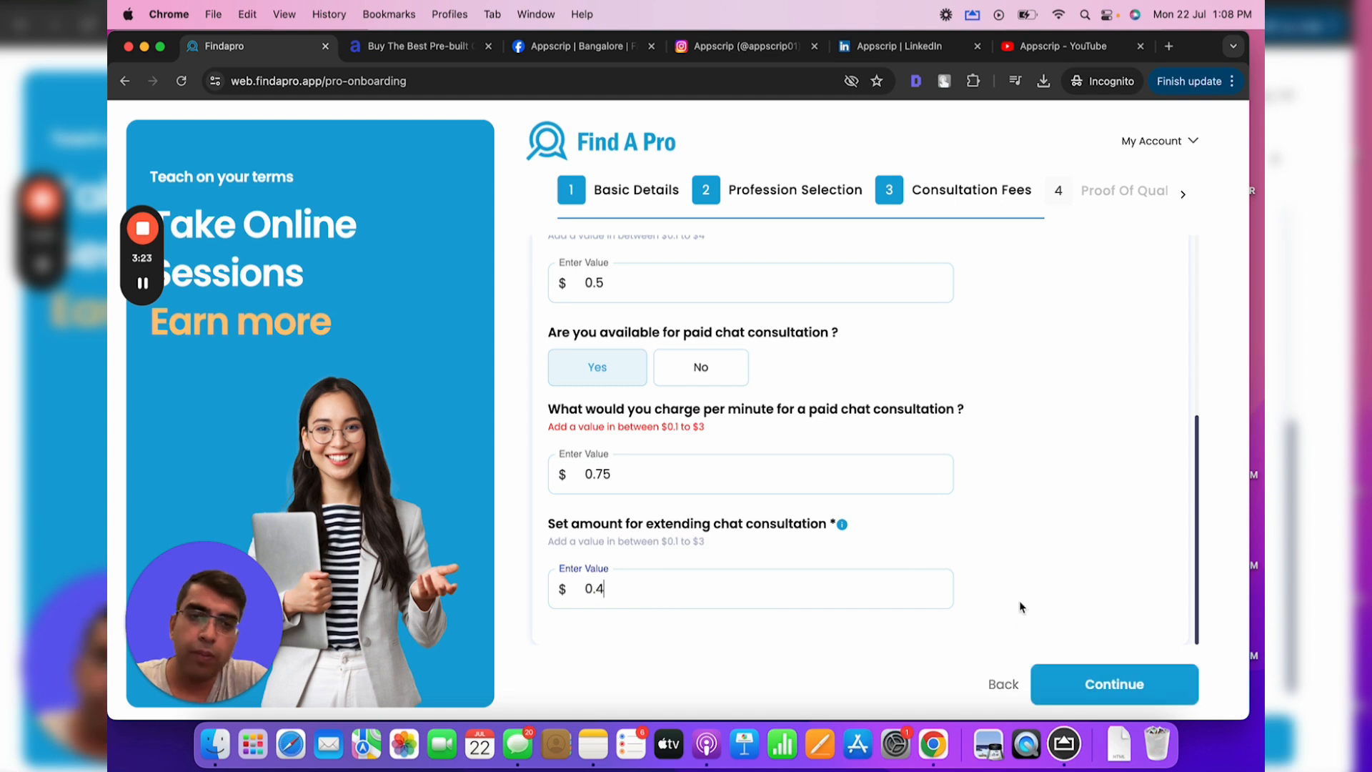
pyautogui.scroll(5, 1021, 571)
# Continue to the Proof of Qualification step
pyautogui.click(1111, 682)
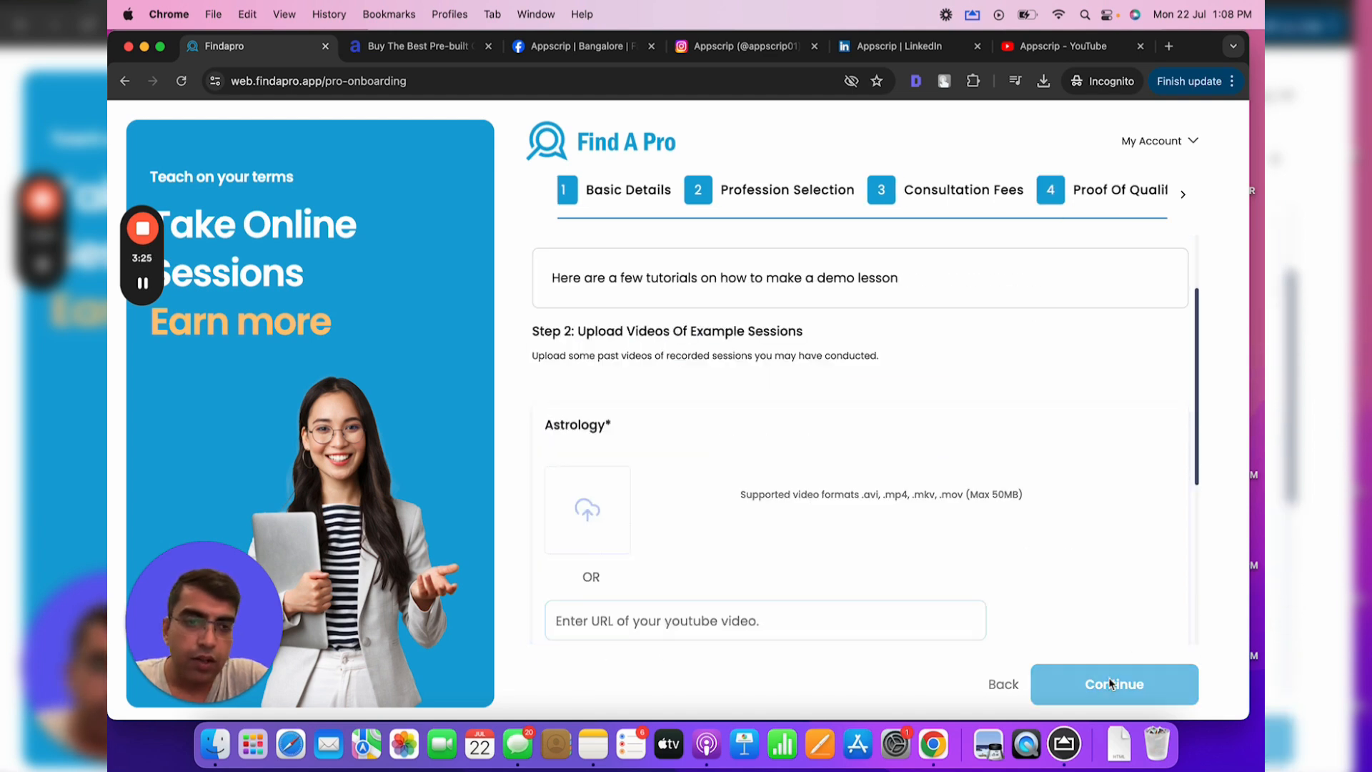
pyautogui.scroll(3, 958, 514)
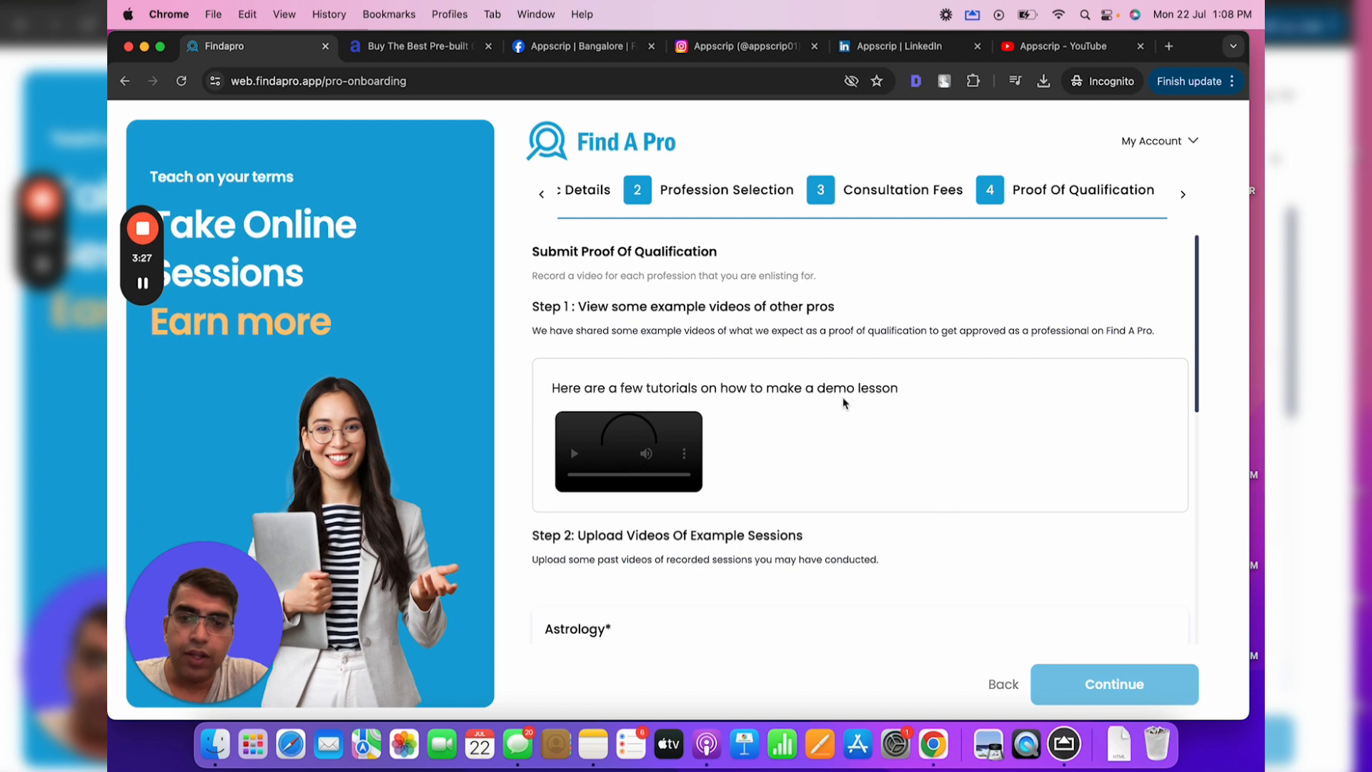
pyautogui.scroll(-5, 793, 400)
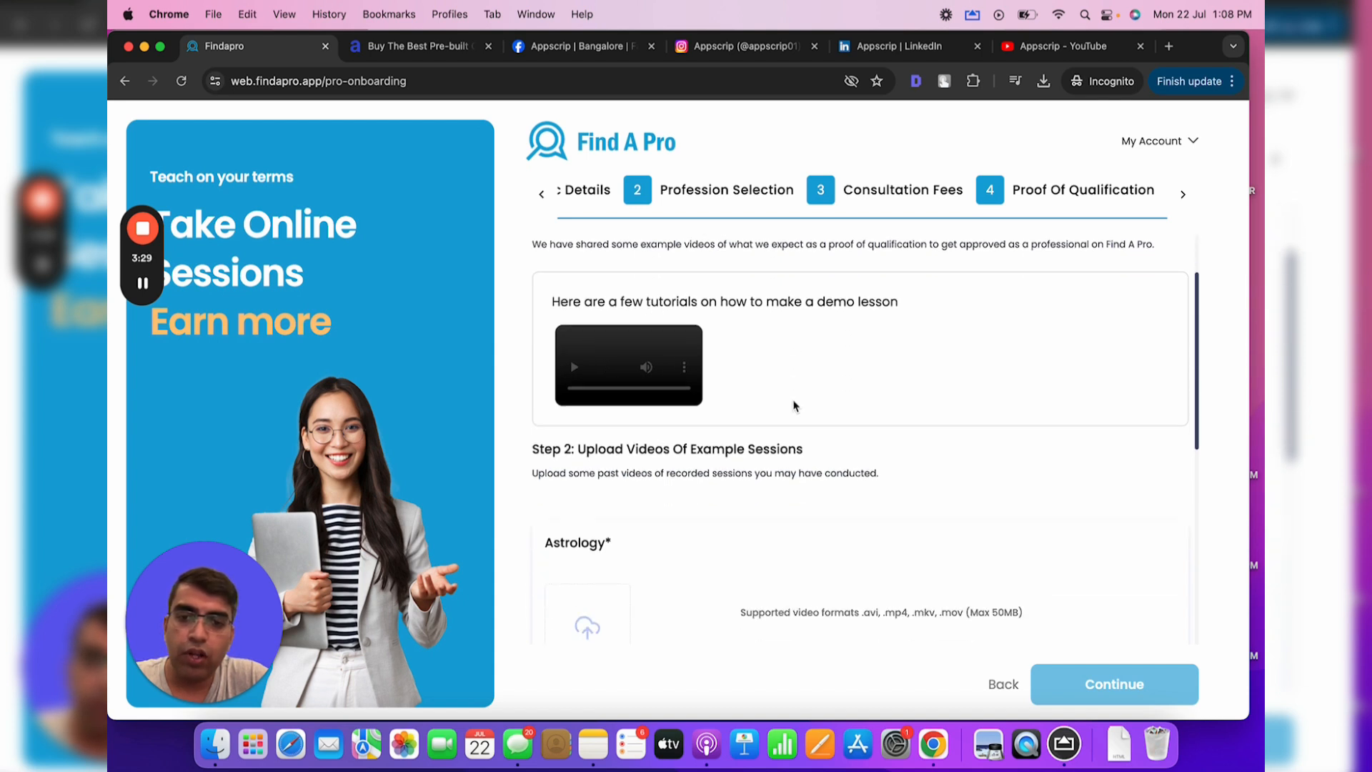
pyautogui.scroll(1, 793, 401)
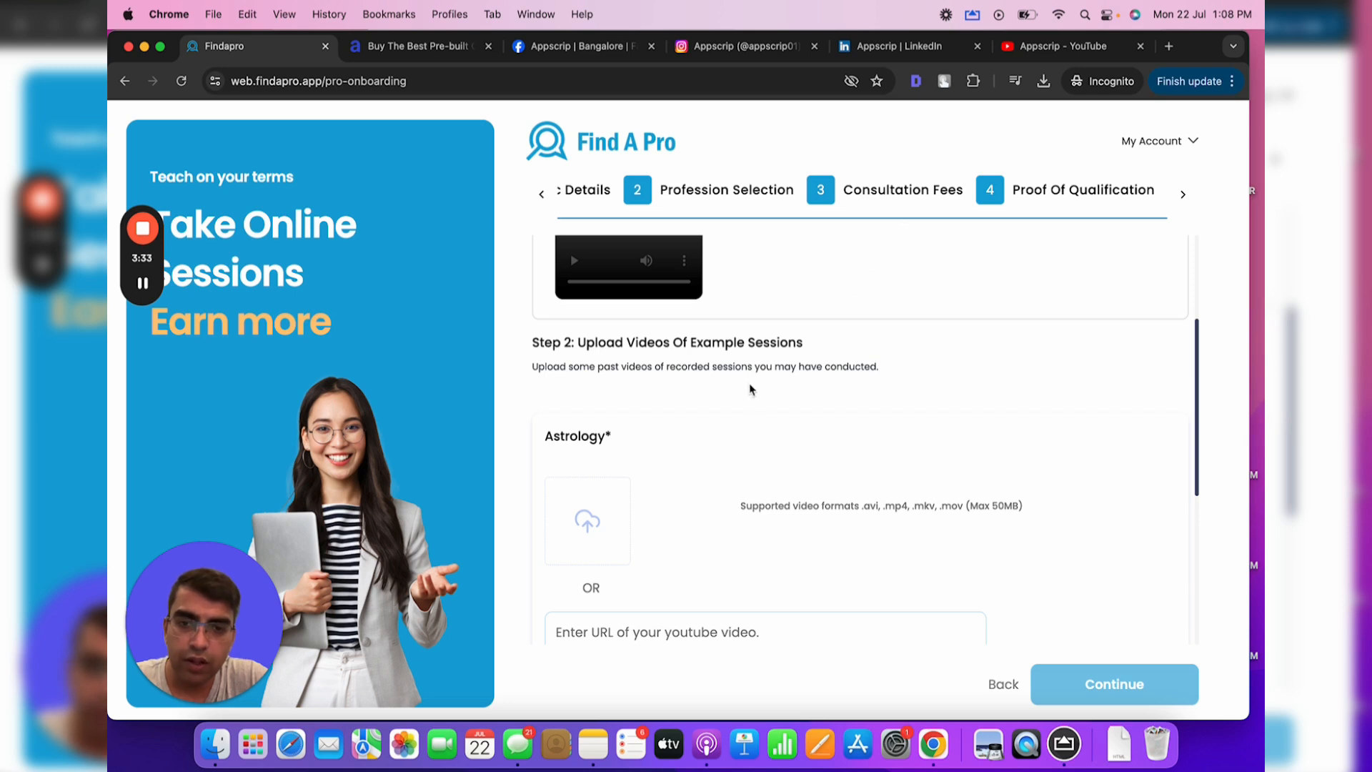
pyautogui.scroll(3, 624, 491)
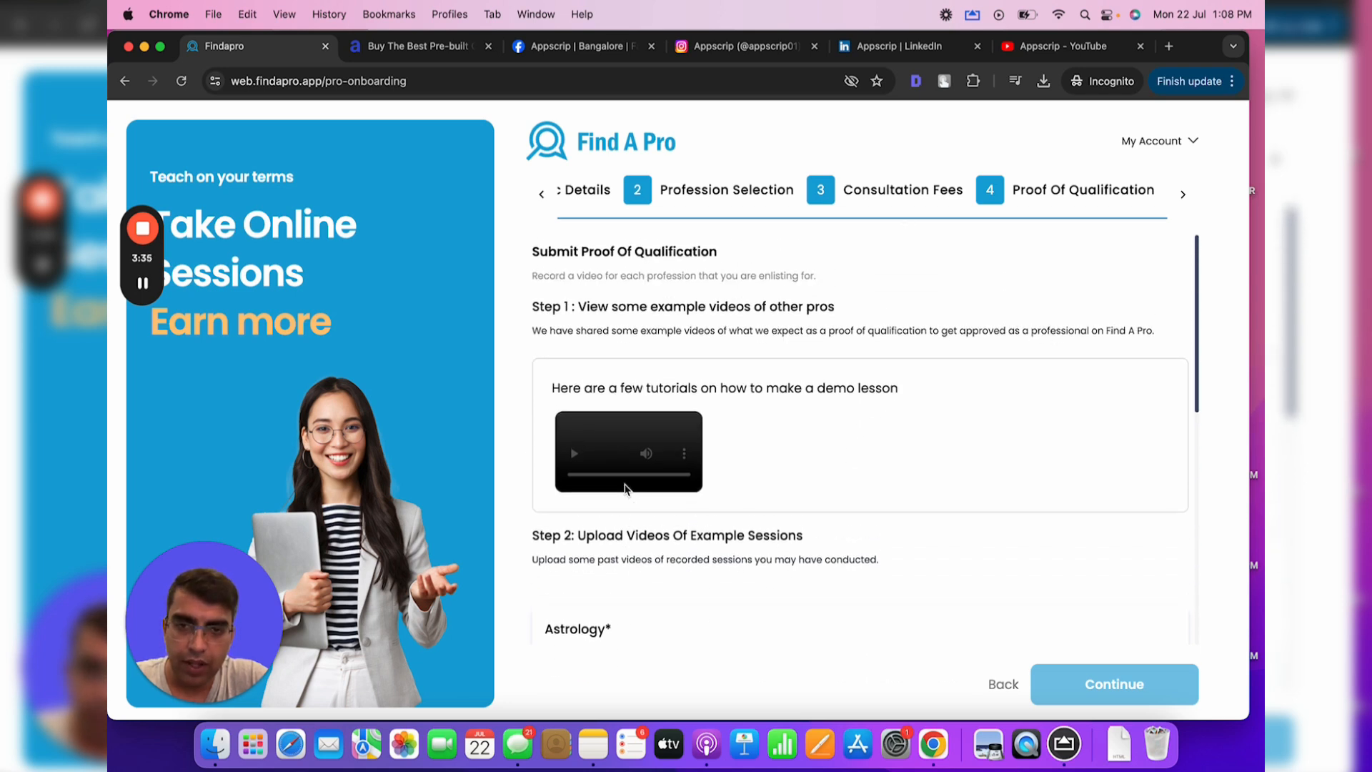
pyautogui.scroll(-4, 624, 487)
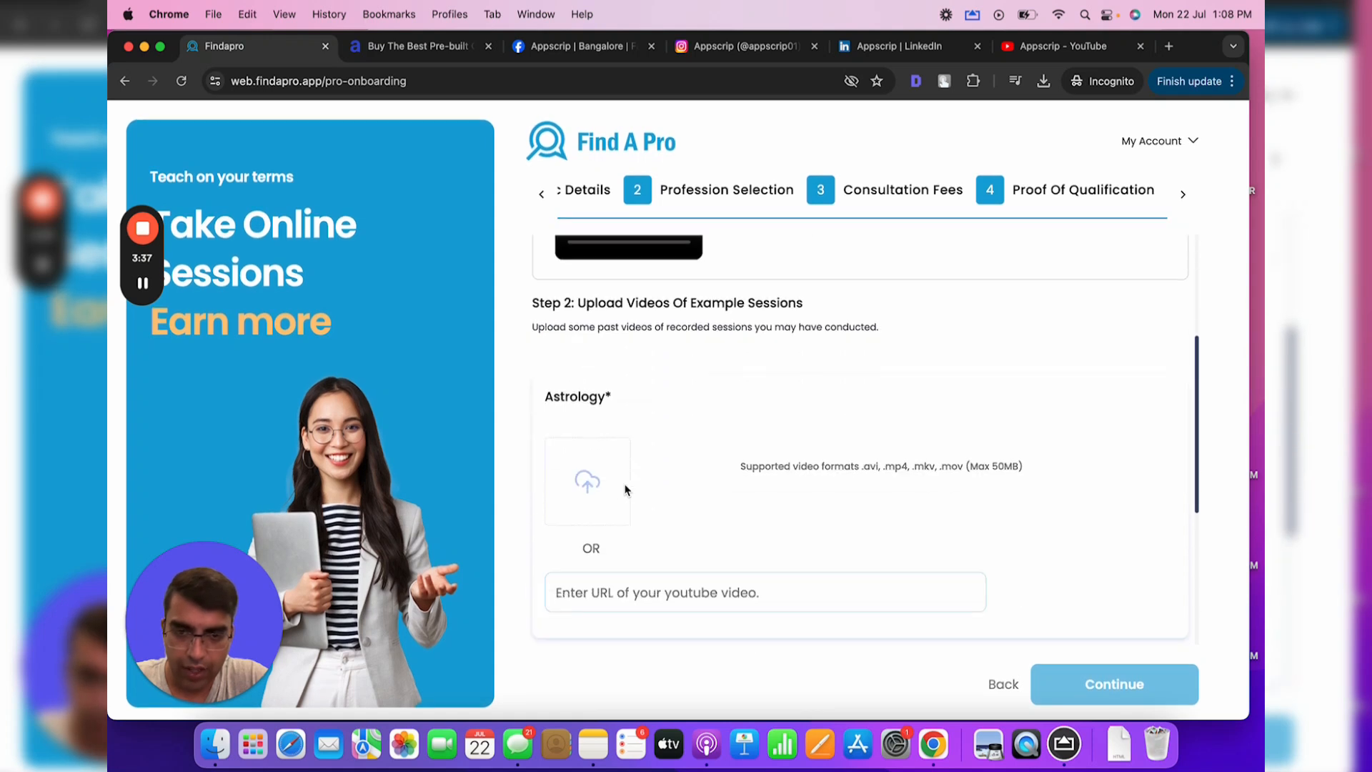
# Copy the Appscrip demo video's YouTube link and paste it as the Astrology sample session
pyautogui.click(1088, 47)
pyautogui.rightClick(534, 480)
pyautogui.click(594, 529)
pyautogui.click(261, 48)
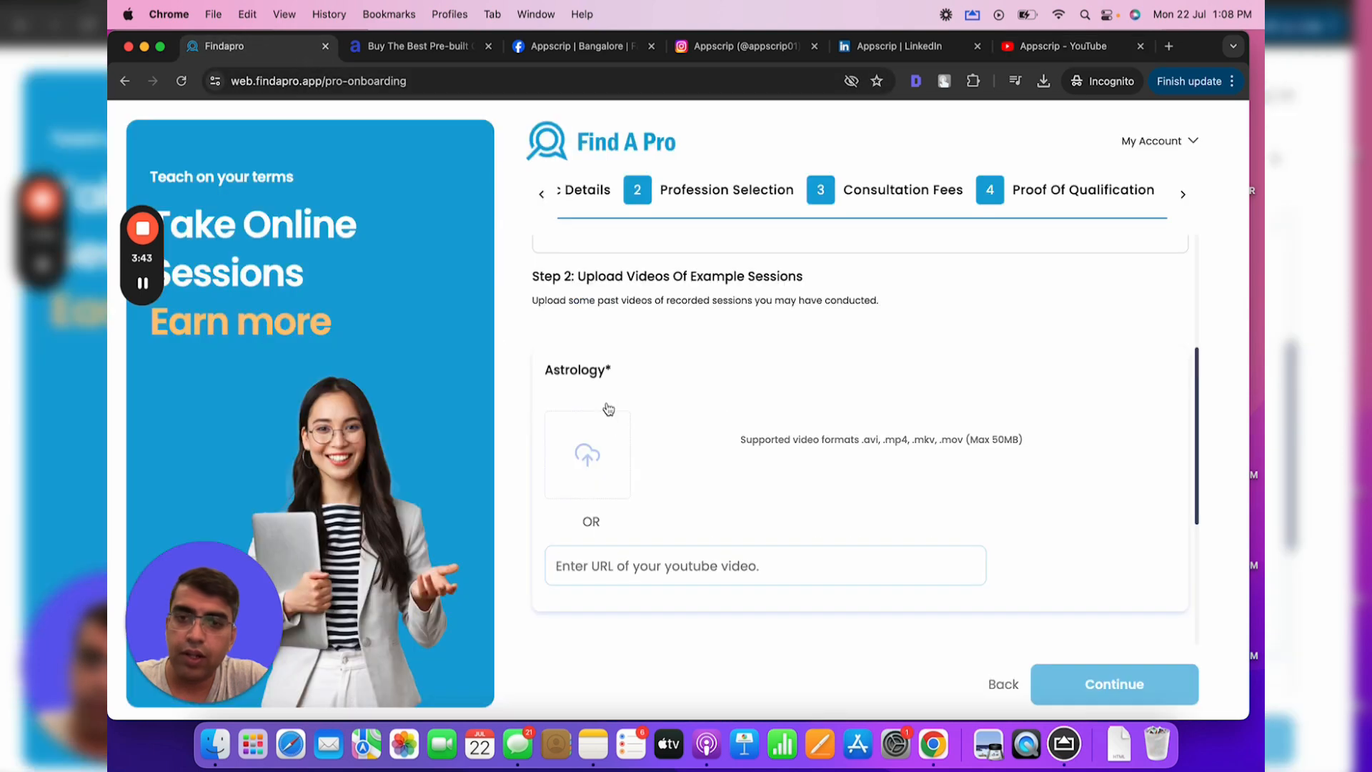
pyautogui.click(610, 557)
pyautogui.press('super+v')
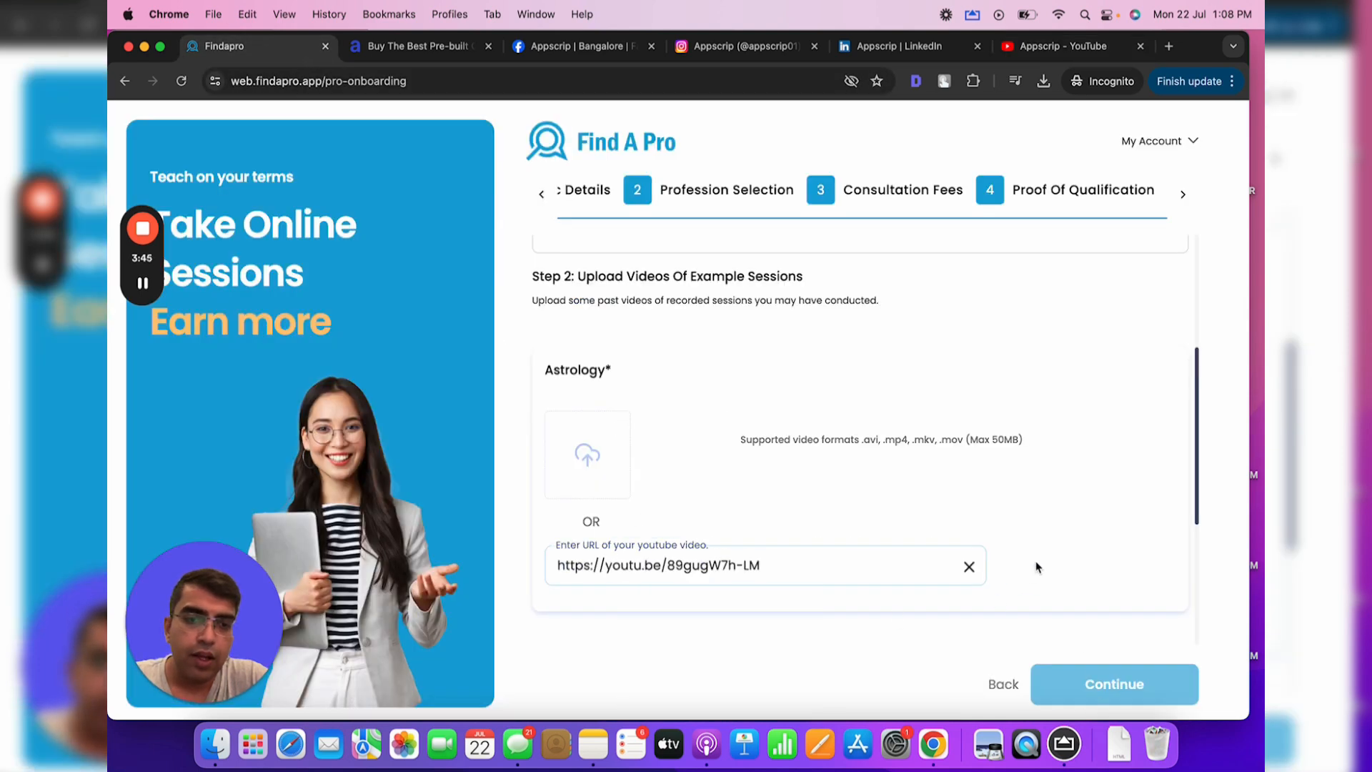
# Paste the same YouTube link for Psychics and continue to Additional Details
pyautogui.scroll(-4, 1010, 510)
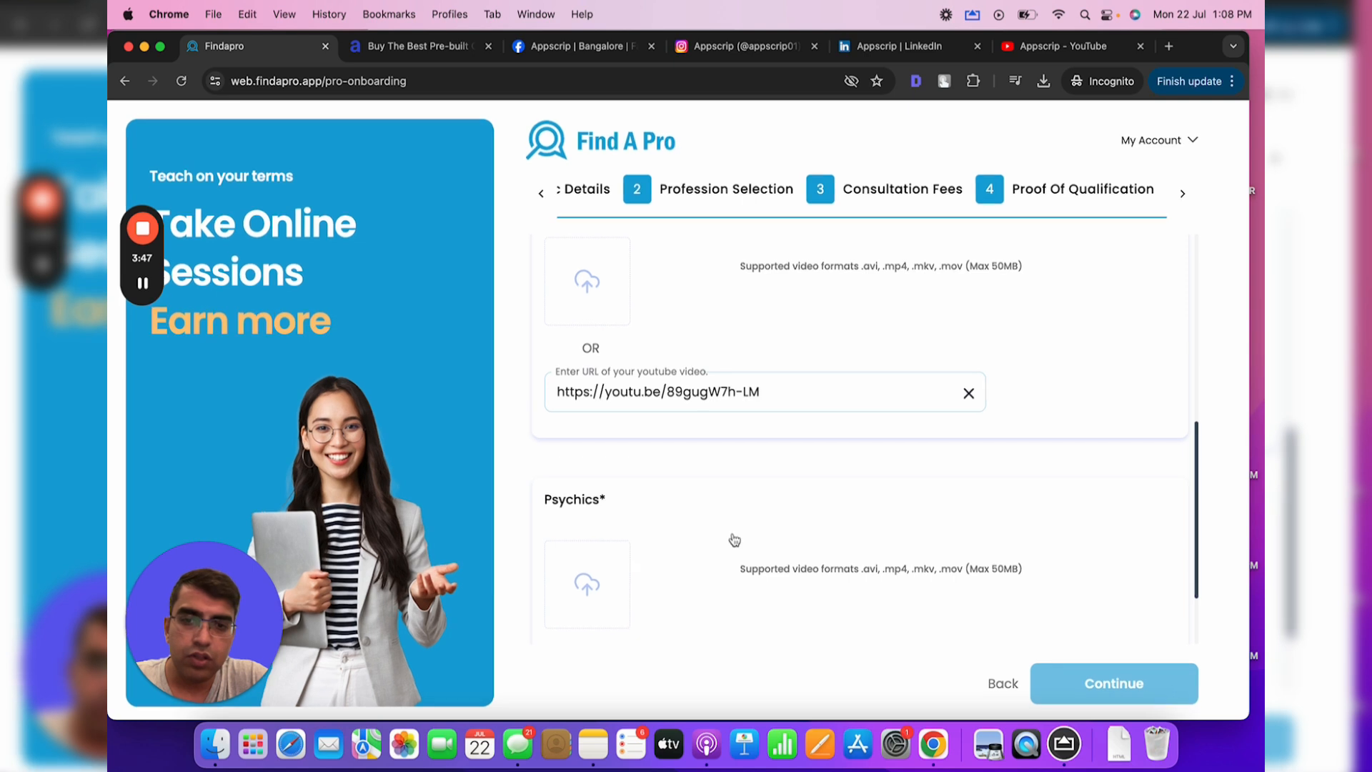
pyautogui.click(672, 591)
pyautogui.press('super+v')
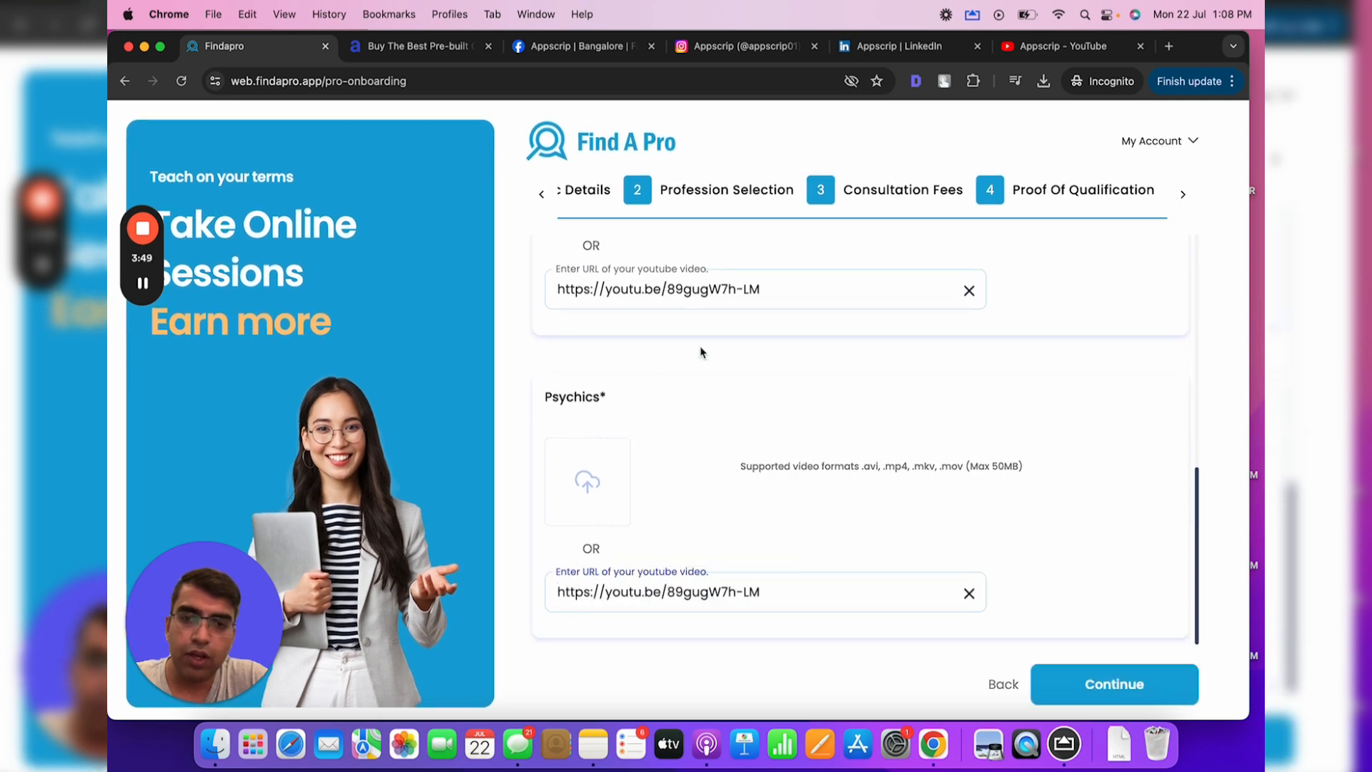
pyautogui.click(1121, 686)
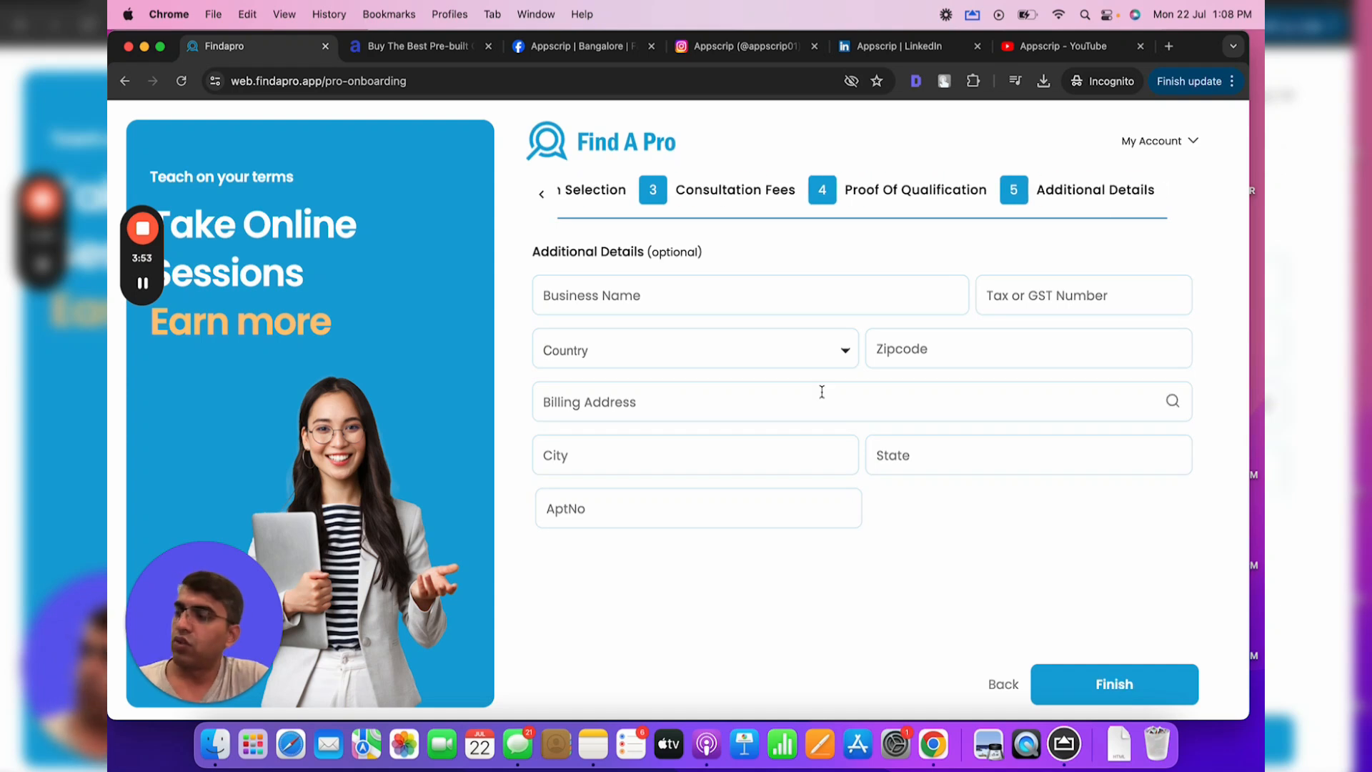
# Enter business name Appscrip and the Tax/GST number
pyautogui.click(659, 299)
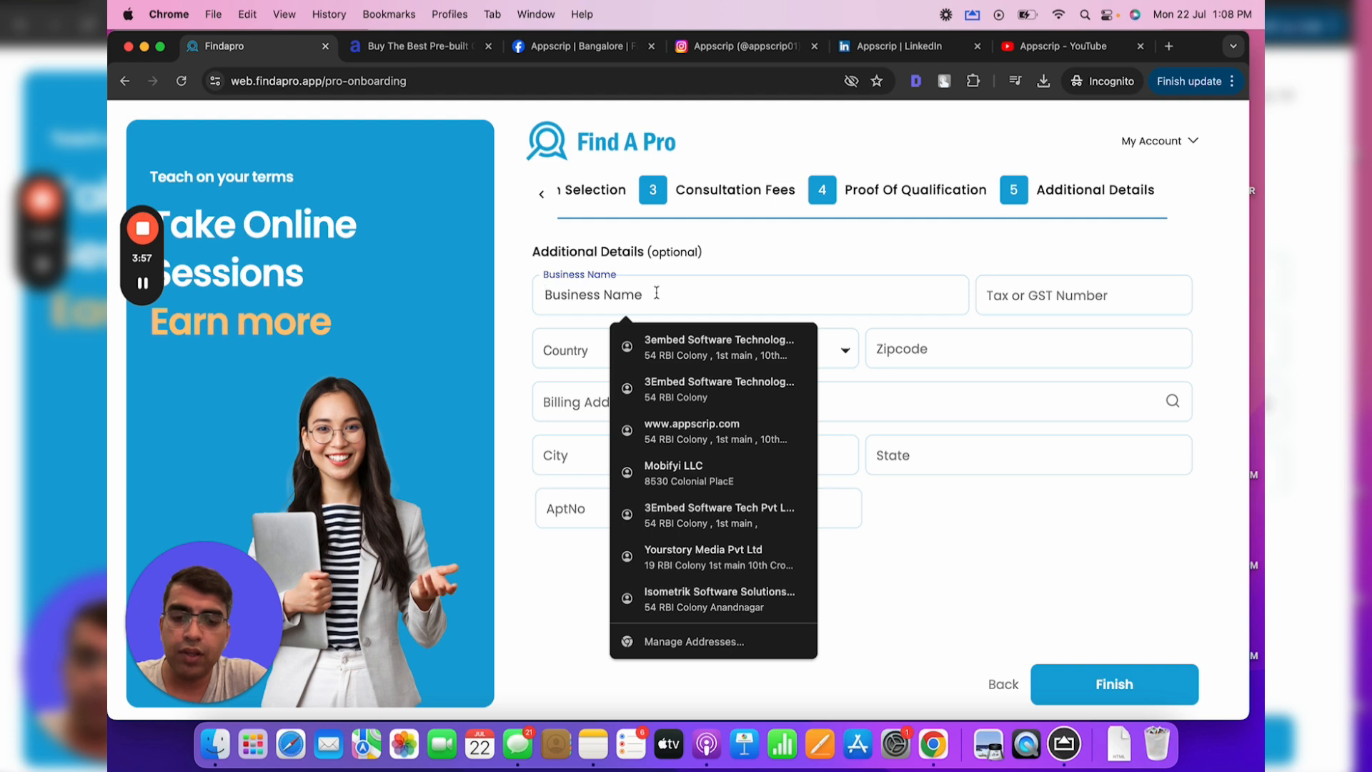
pyautogui.press('Tab')
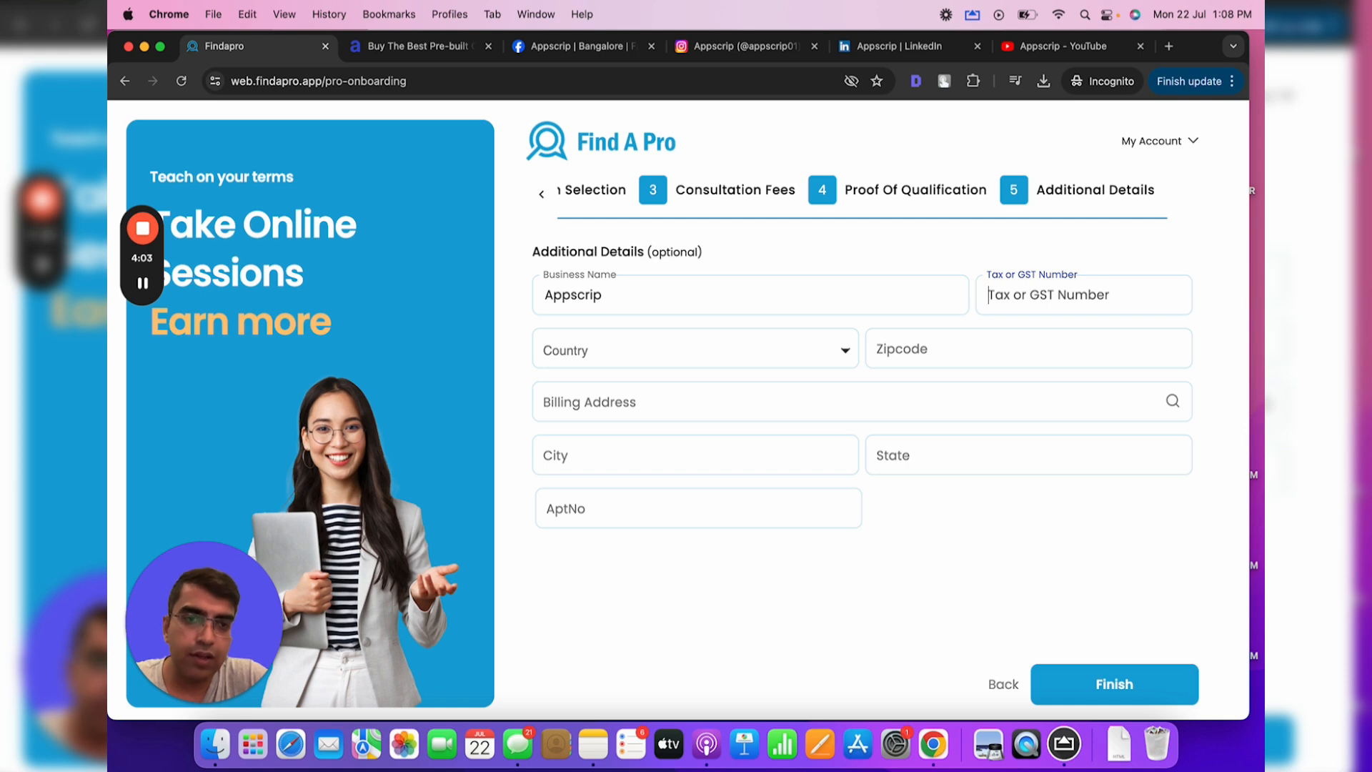
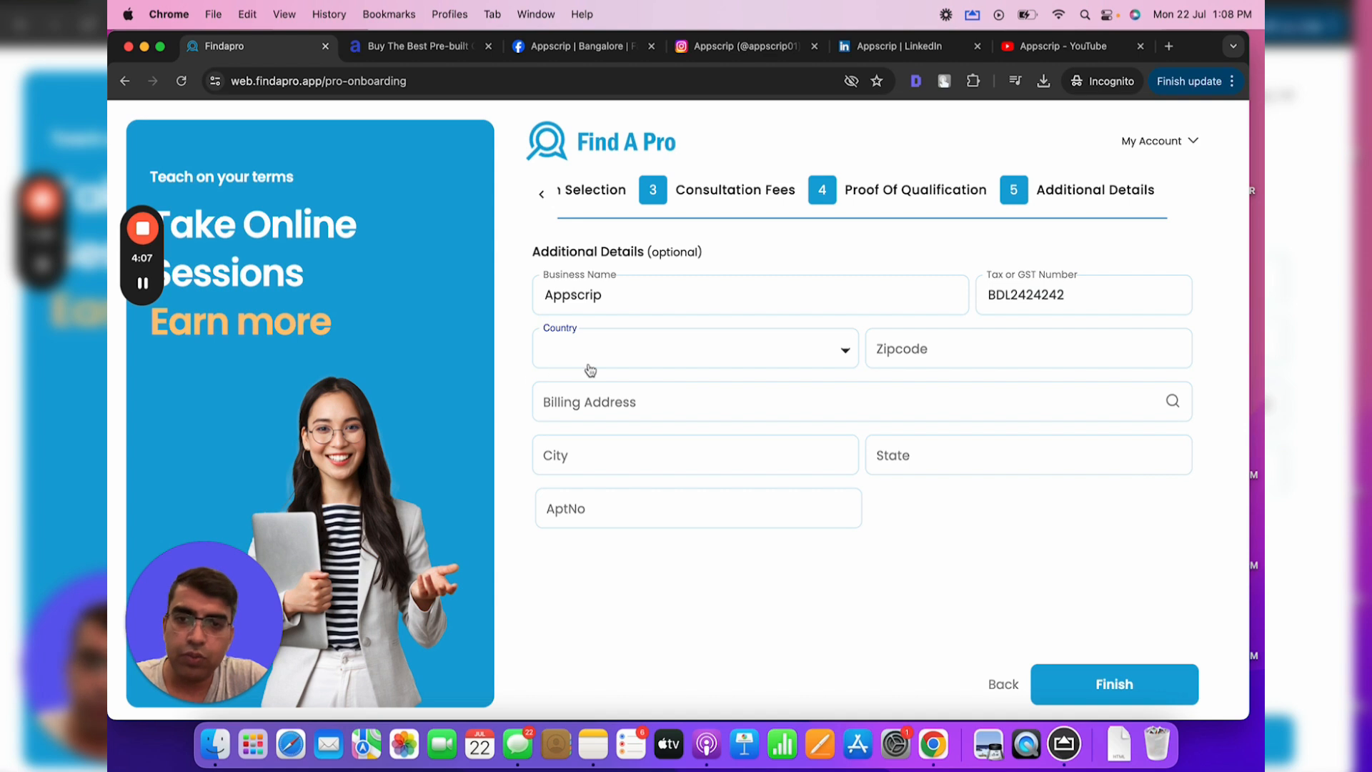
# Set the country to India and autofill the zipcode from a saved address
pyautogui.click(590, 364)
pyautogui.press('i')
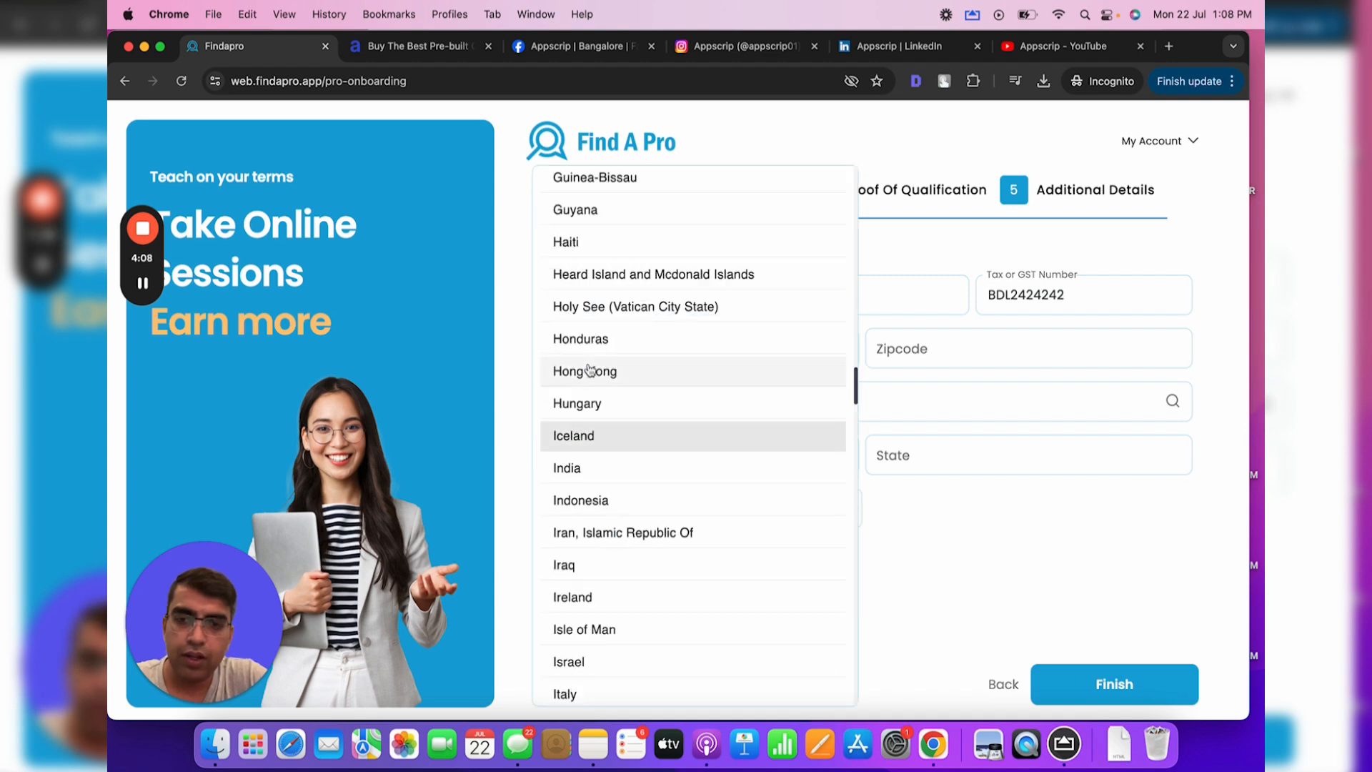
pyautogui.click(564, 468)
pyautogui.click(946, 347)
pyautogui.click(743, 561)
# Enter the billing address and apartment number, then click Finish
pyautogui.click(796, 410)
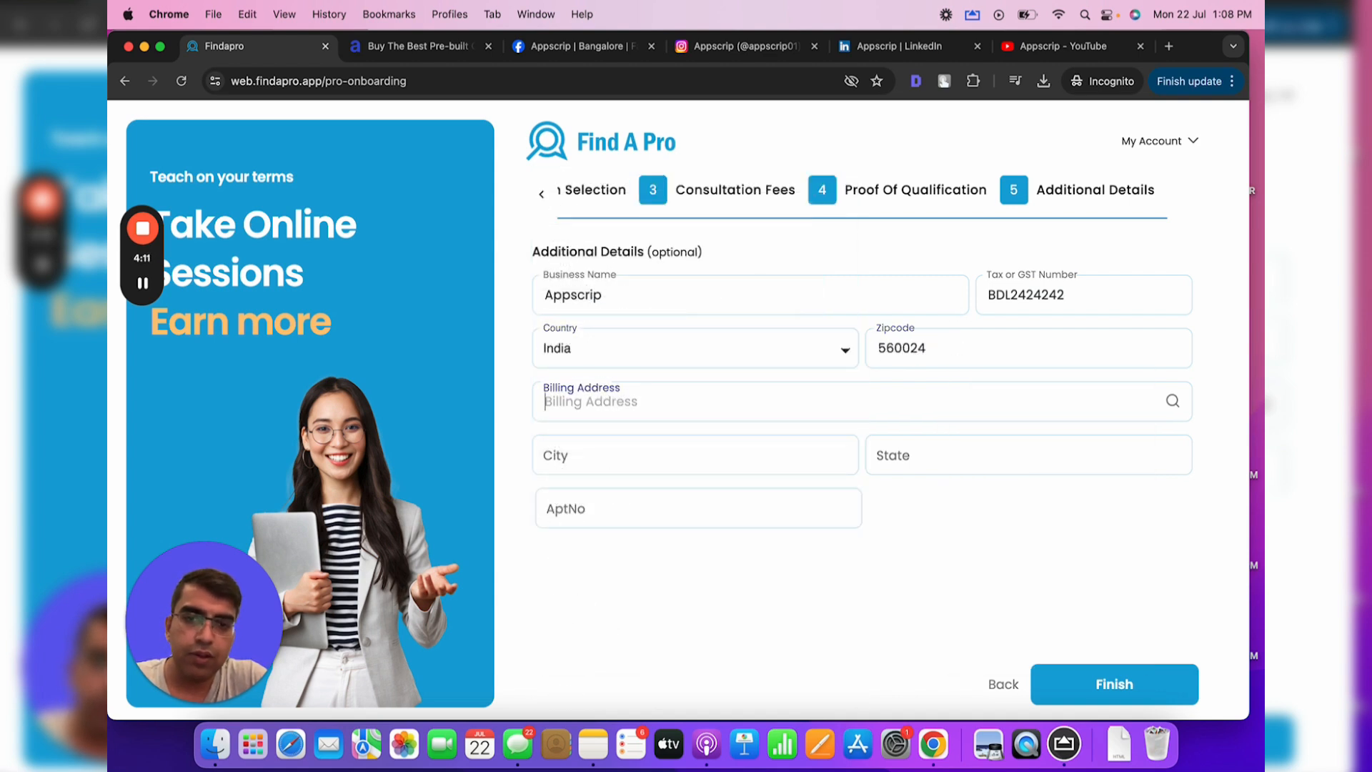
pyautogui.press('Tab')
pyautogui.click(859, 556)
pyautogui.click(775, 516)
pyautogui.write('19')
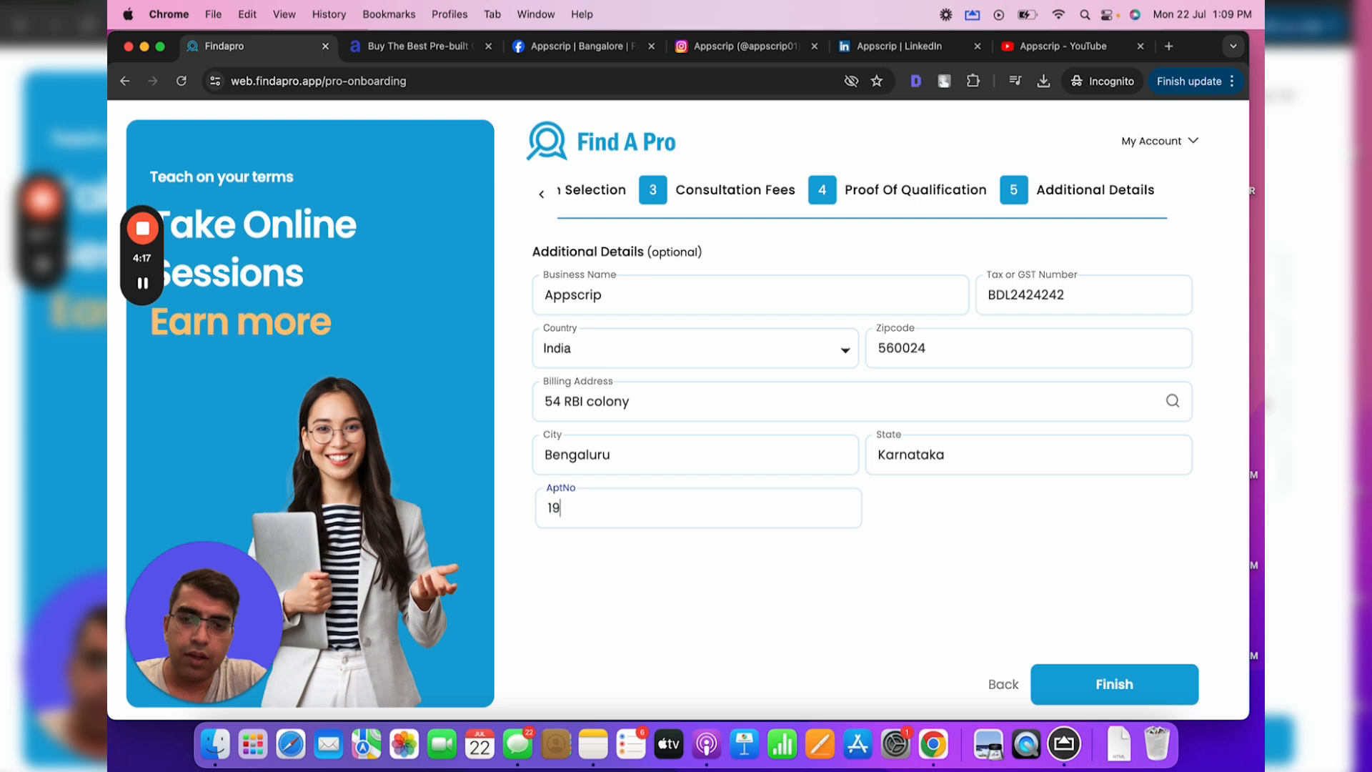
pyautogui.click(1094, 689)
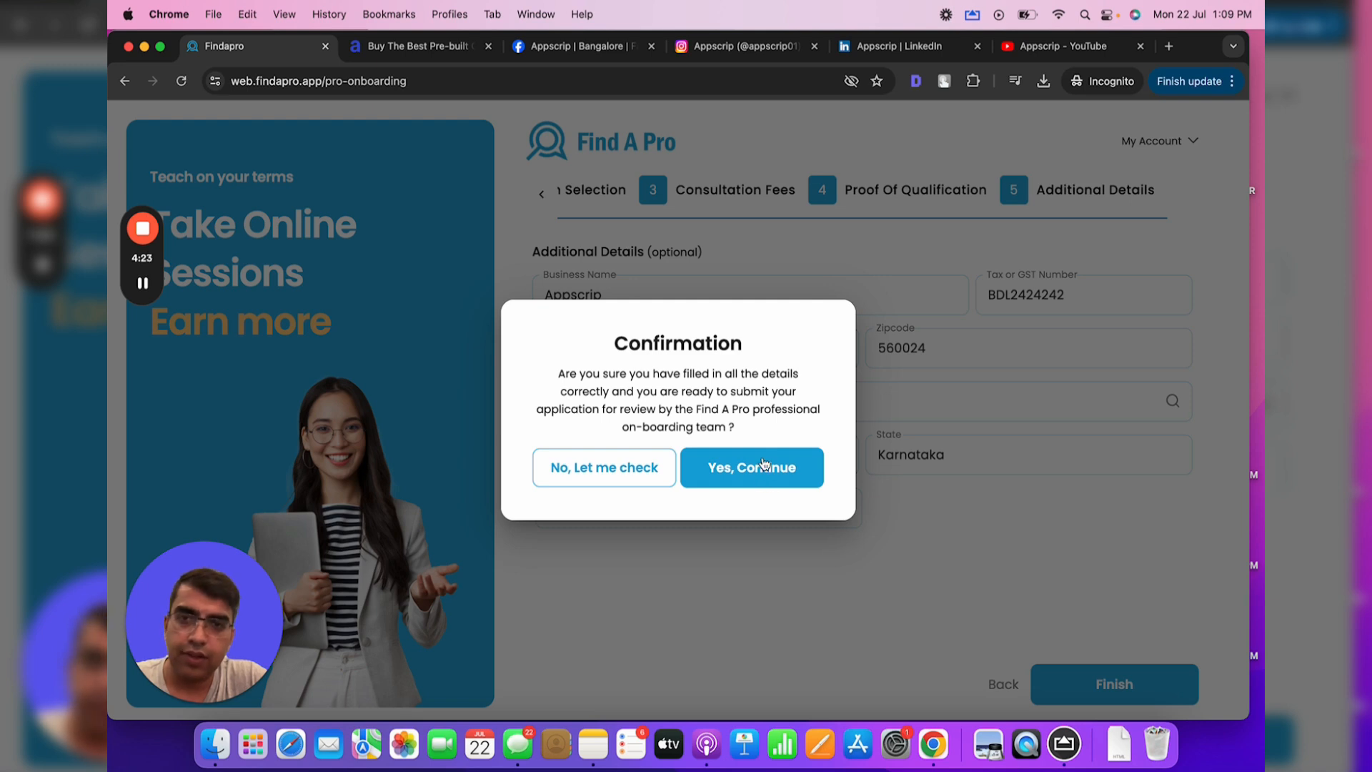
# Confirm with Yes, Continue, then open My Account > Profile
pyautogui.click(763, 470)
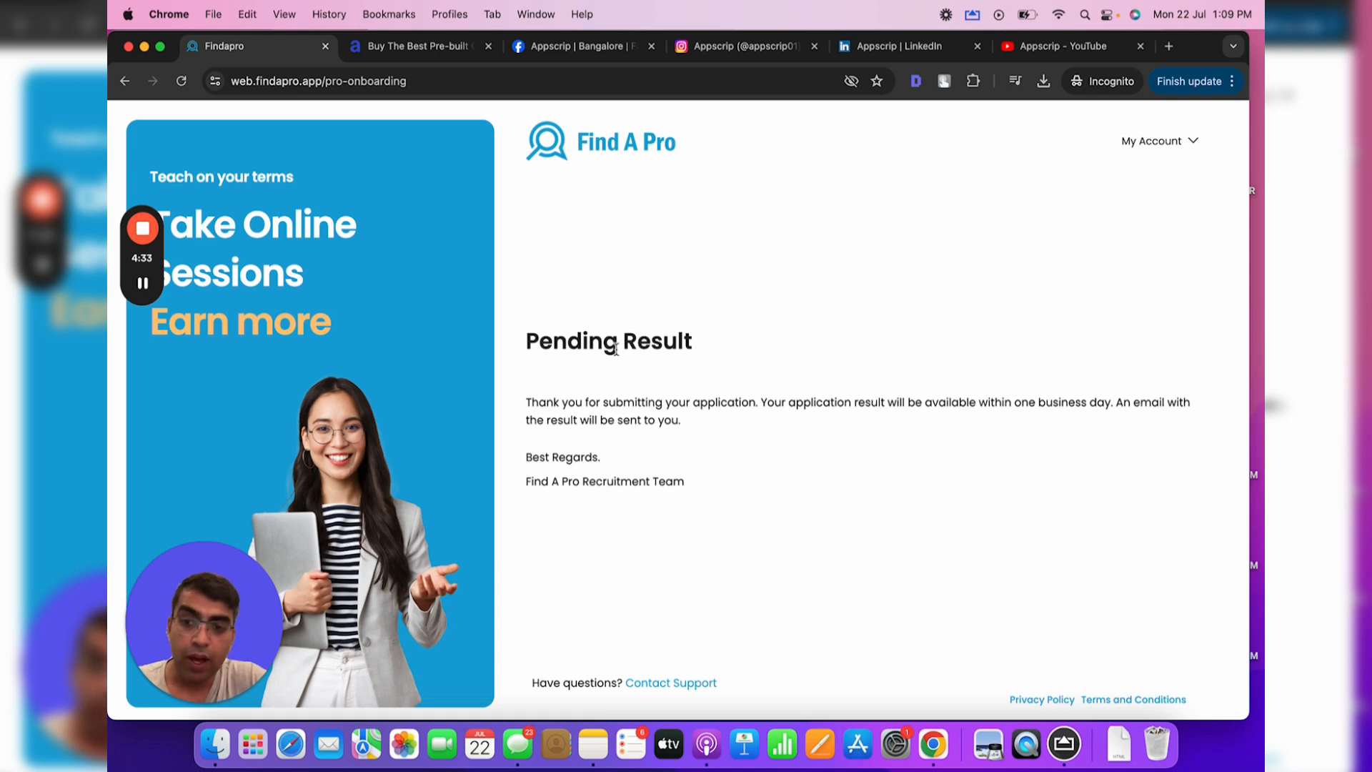
pyautogui.click(1161, 140)
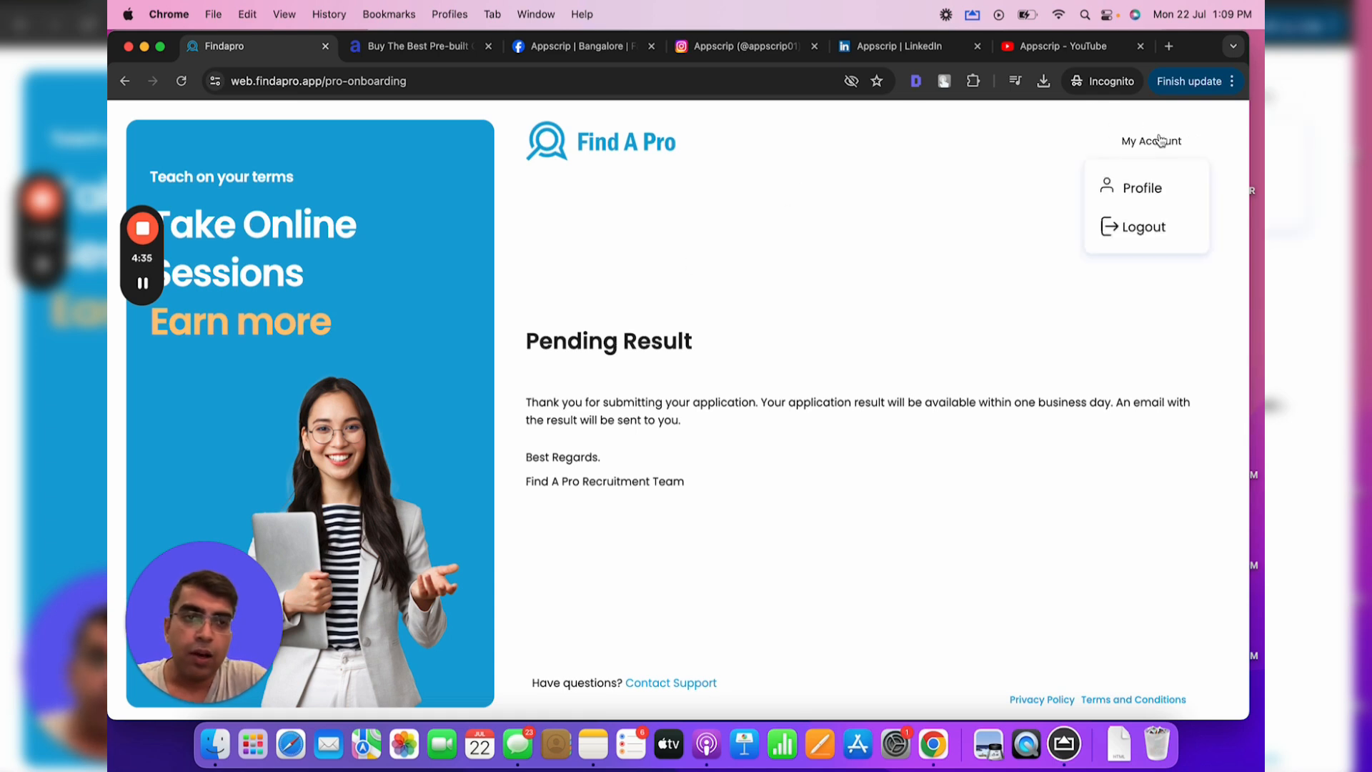
pyautogui.click(1141, 190)
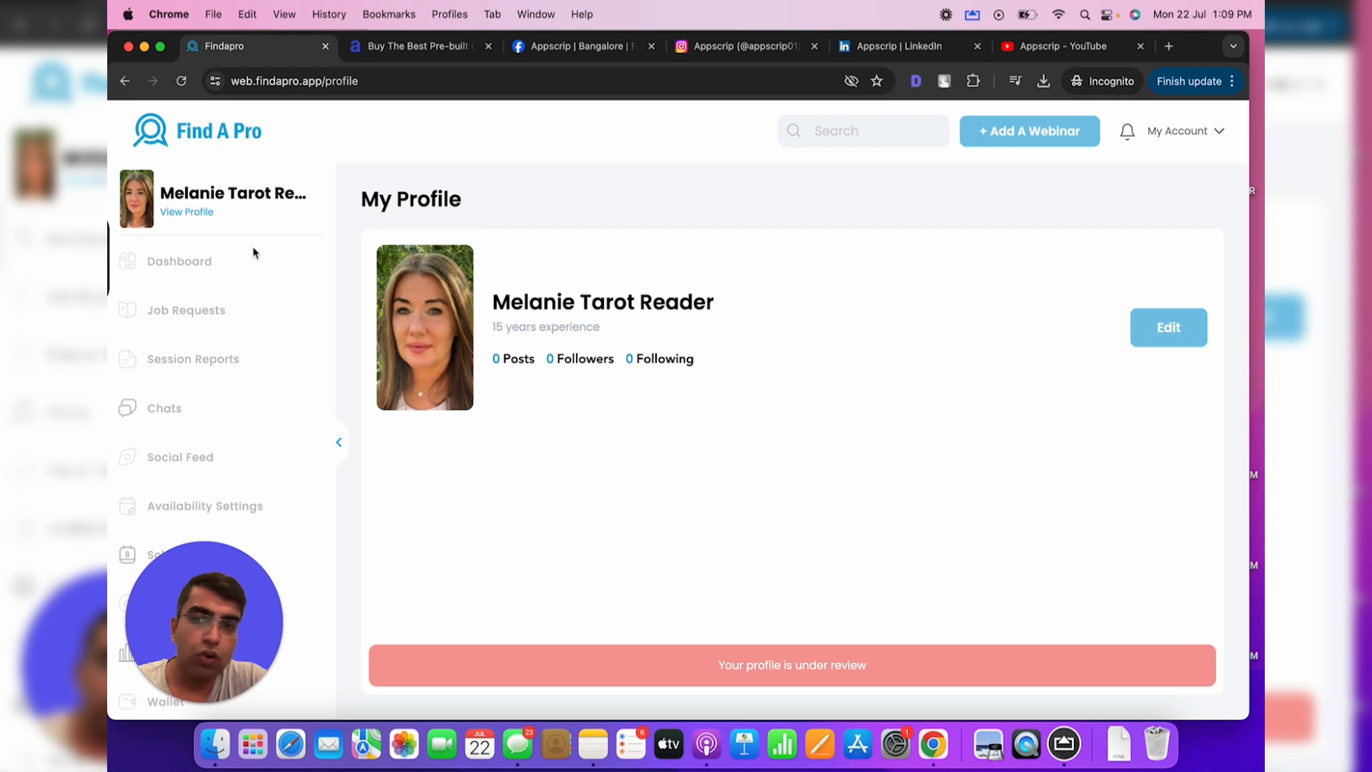
# Reload the profile page and close the Congratulations popup announcing approval
pyautogui.click(372, 82)
pyautogui.press('Return')
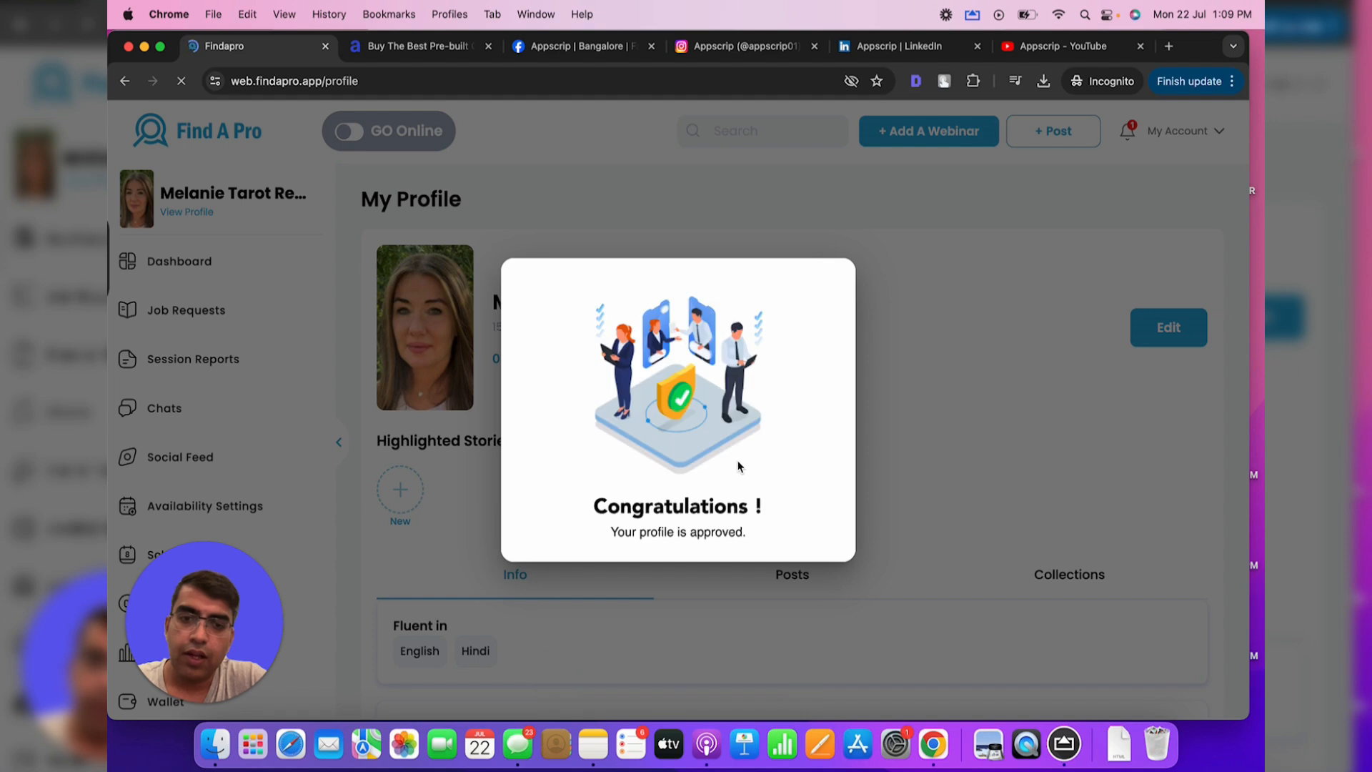
pyautogui.click(881, 324)
pyautogui.scroll(-5, 881, 324)
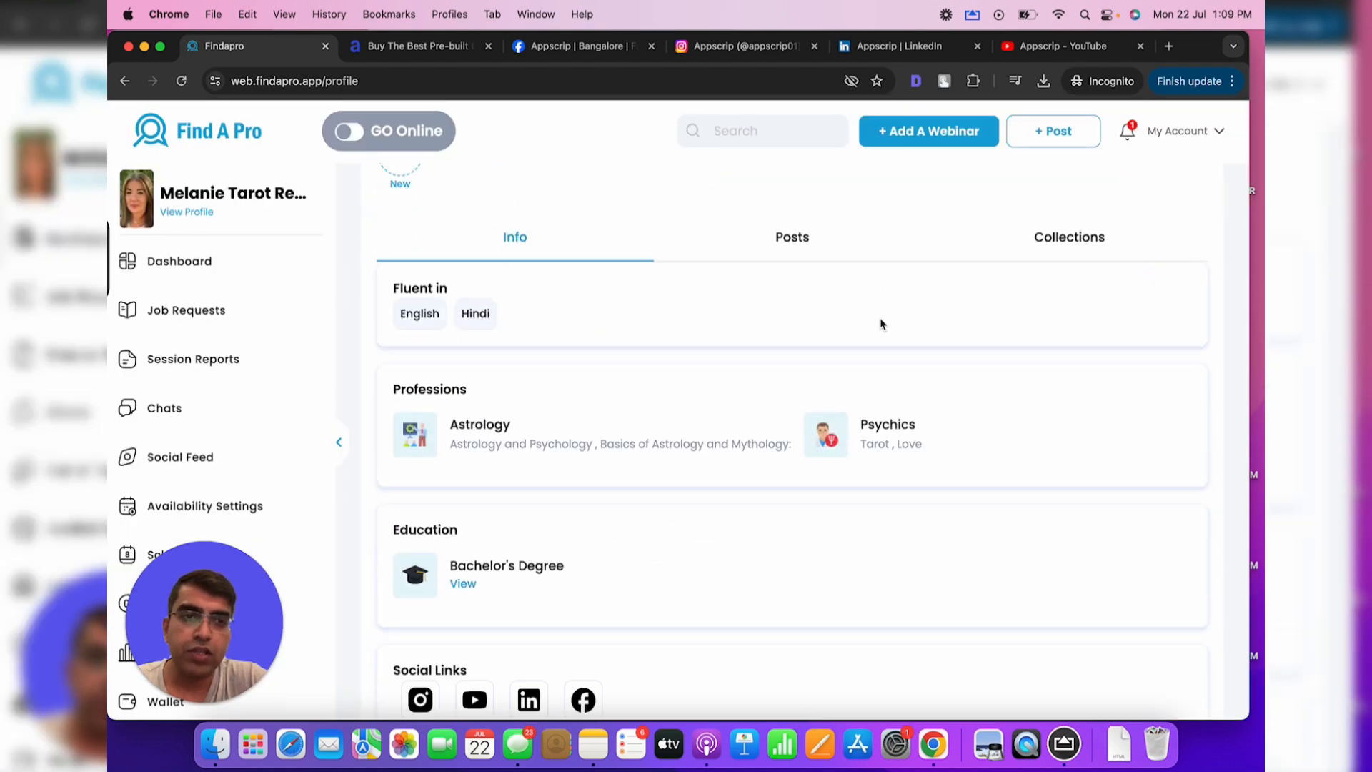
pyautogui.scroll(4, 882, 325)
pyautogui.scroll(2, 882, 324)
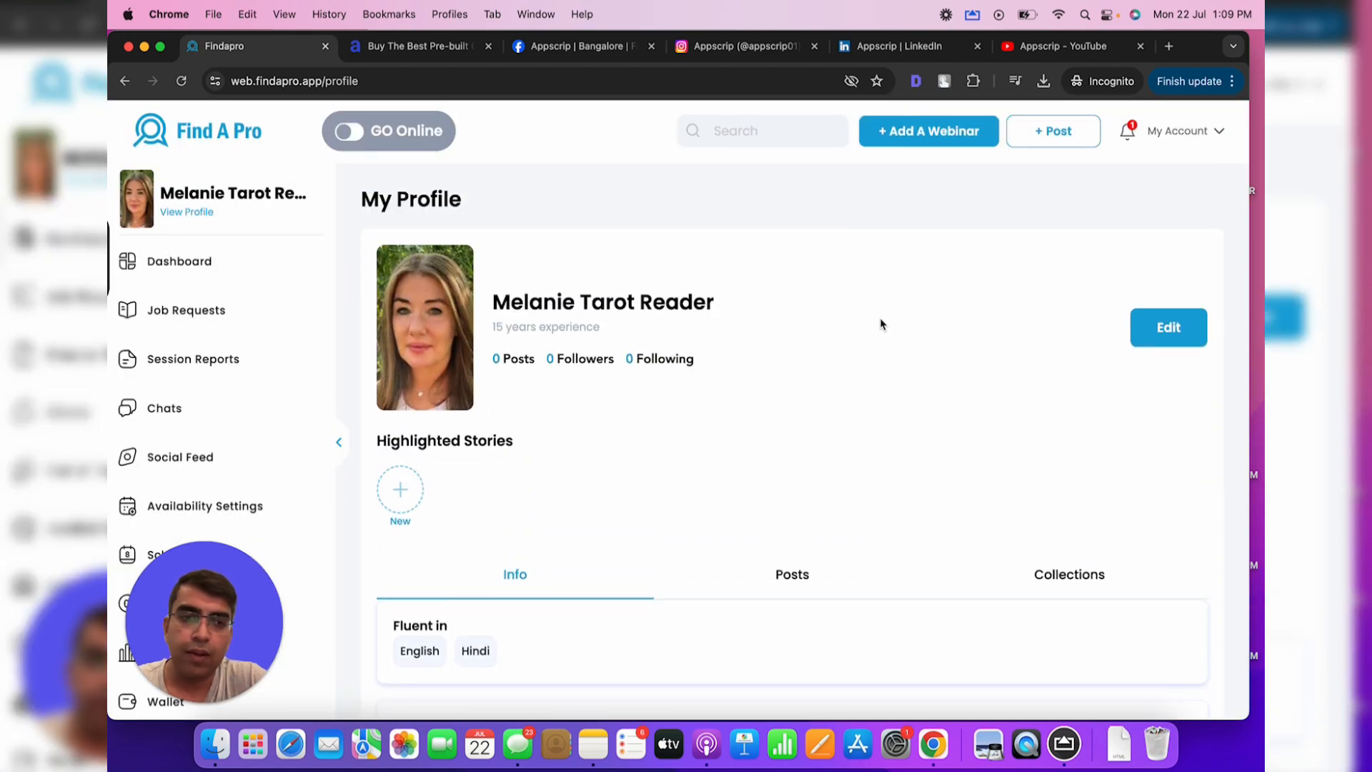
# Edit the profile bio to describe her as an amazing astrologer in tarot reading
pyautogui.click(1172, 327)
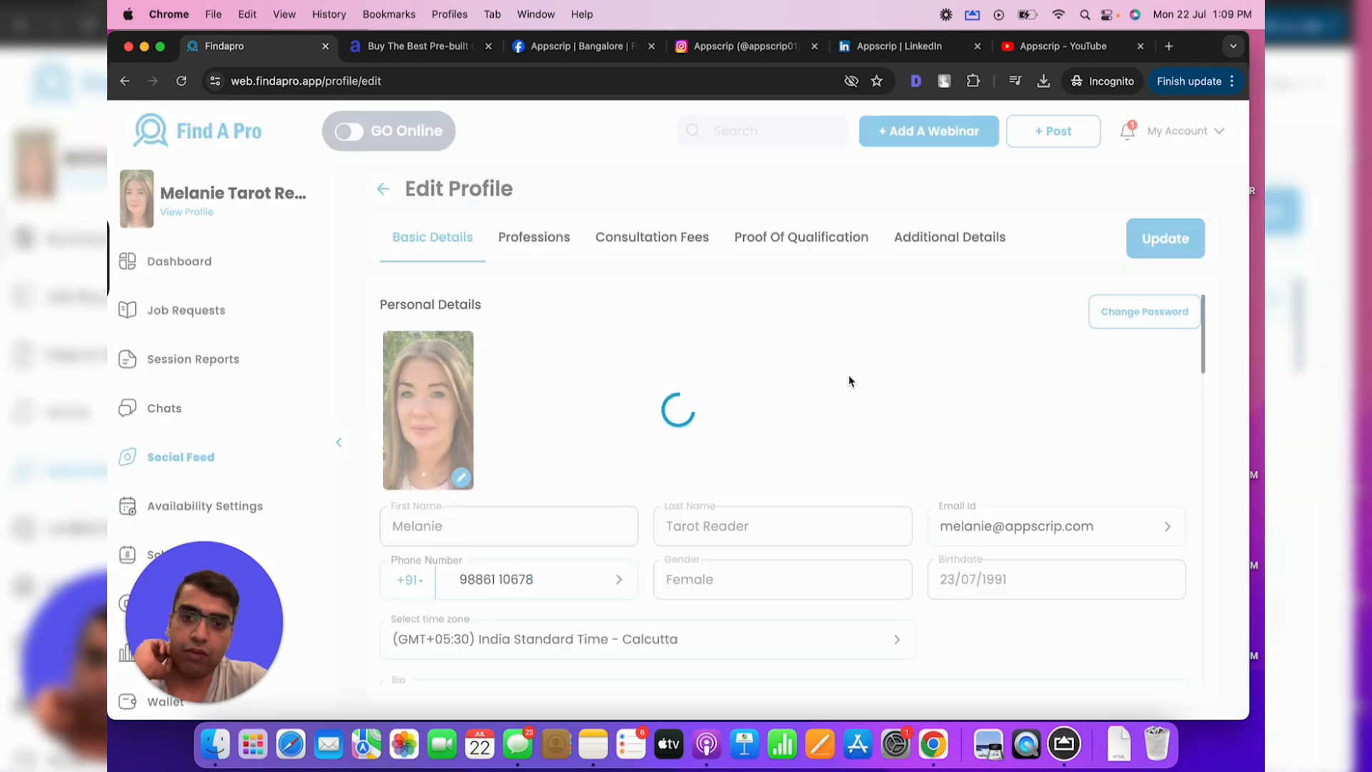
pyautogui.scroll(-5, 741, 389)
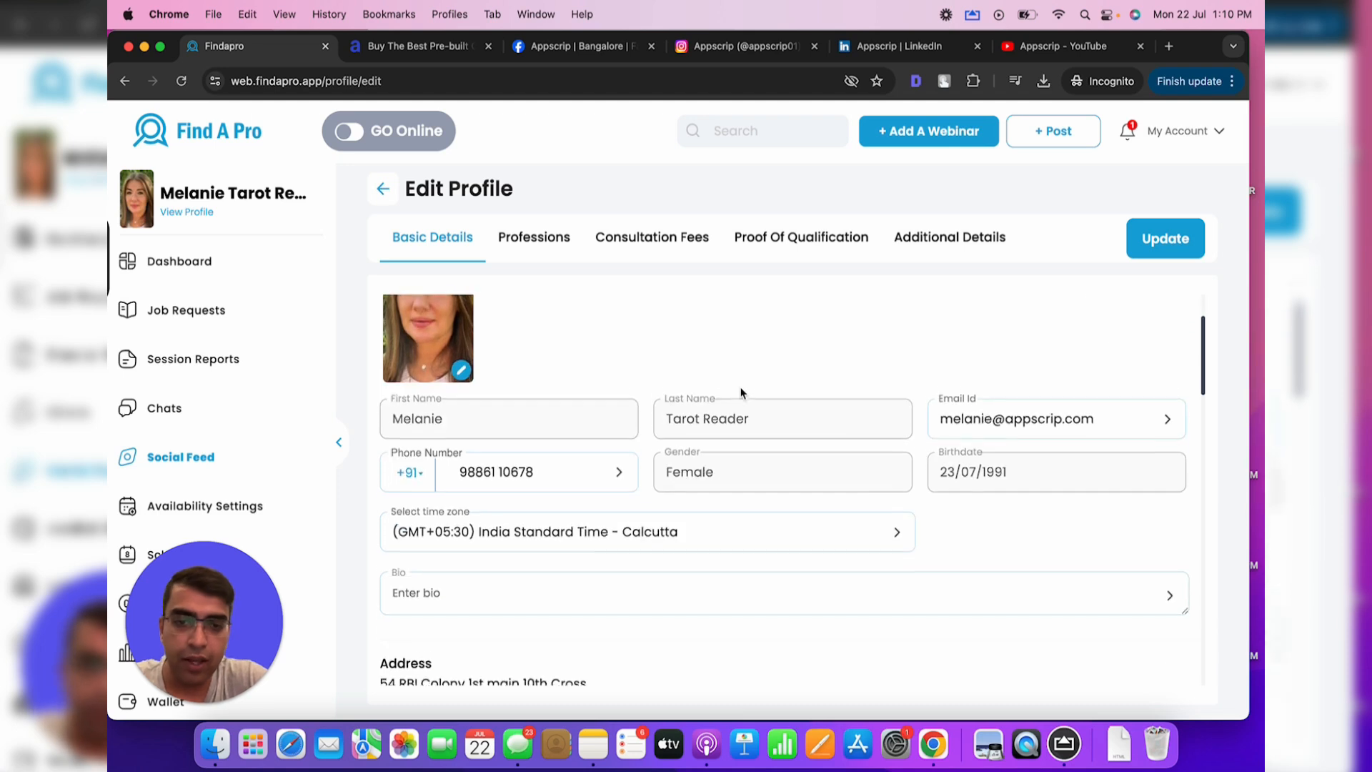
pyautogui.click(580, 475)
pyautogui.click(570, 383)
pyautogui.write('Hey I am an amazing atrologer pr pshyci')
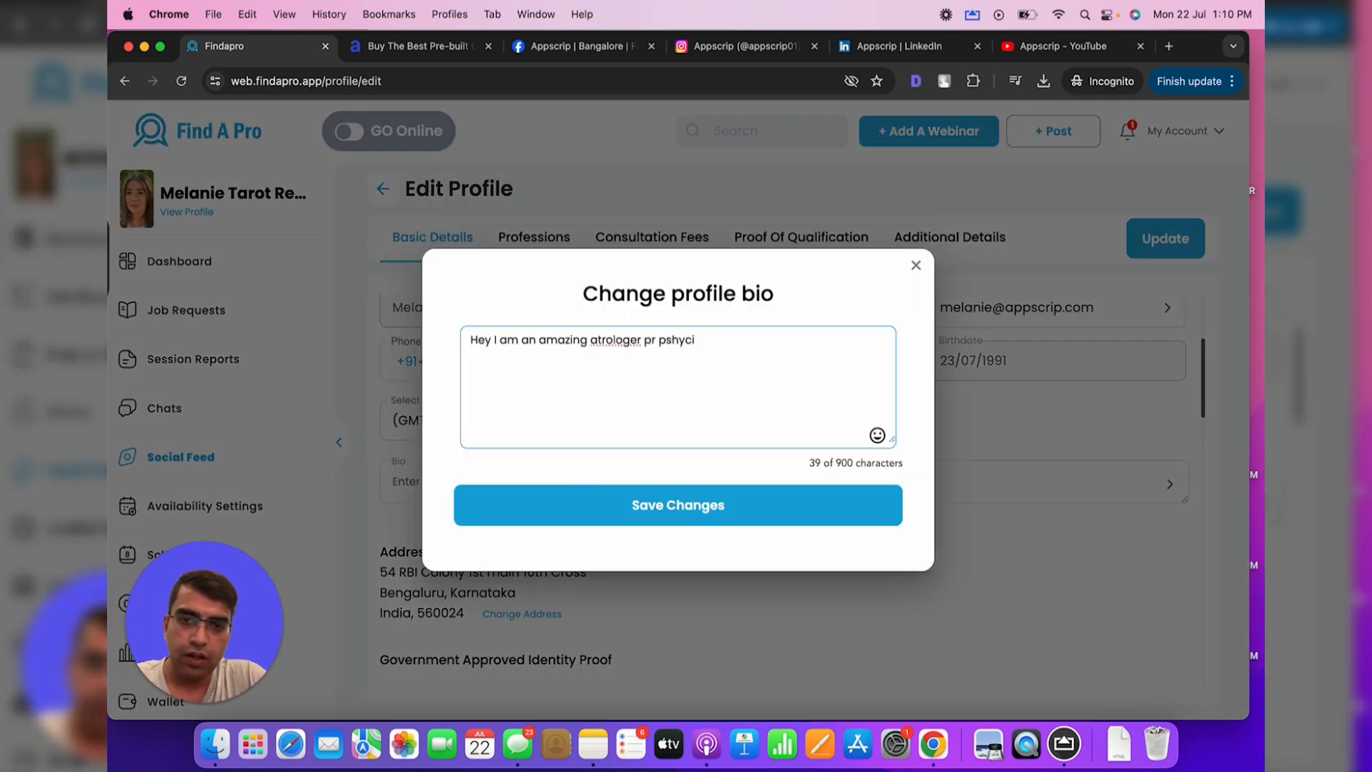
pyautogui.write('n taror read')
pyautogui.click(598, 340)
pyautogui.write('s')
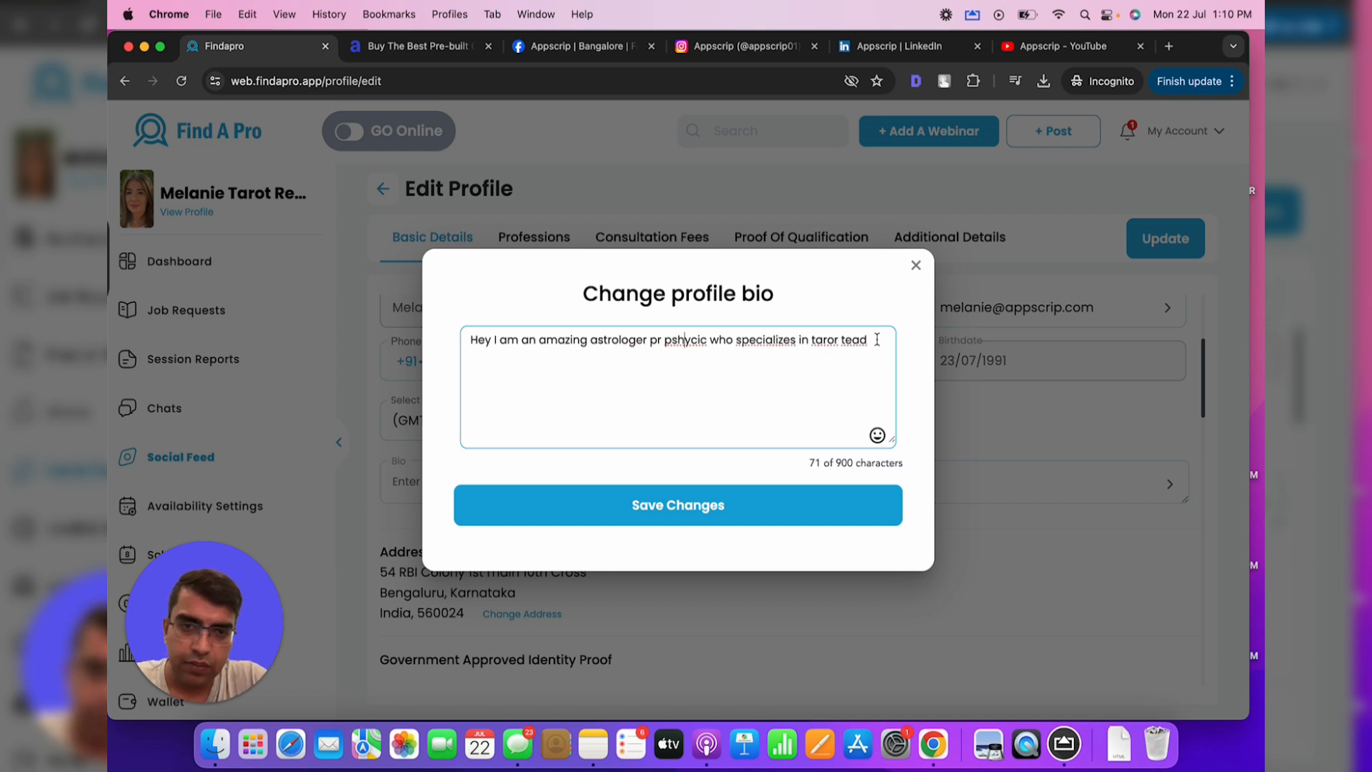
pyautogui.click(877, 340)
pyautogui.press('BackSpace')
pyautogui.press('BackSpace')
pyautogui.press('BackSpace')
pyautogui.press('BackSpace')
pyautogui.press('BackSpace')
pyautogui.press('BackSpace')
pyautogui.press('BackSpace')
pyautogui.press('BackSpace')
pyautogui.press('BackSpace')
pyautogui.press('BackSpace')
pyautogui.write('tarot reading')
pyautogui.click(687, 508)
# Review the Professions, Fees, Proof and Additional Details tabs, then update the profile
pyautogui.scroll(-10, 687, 510)
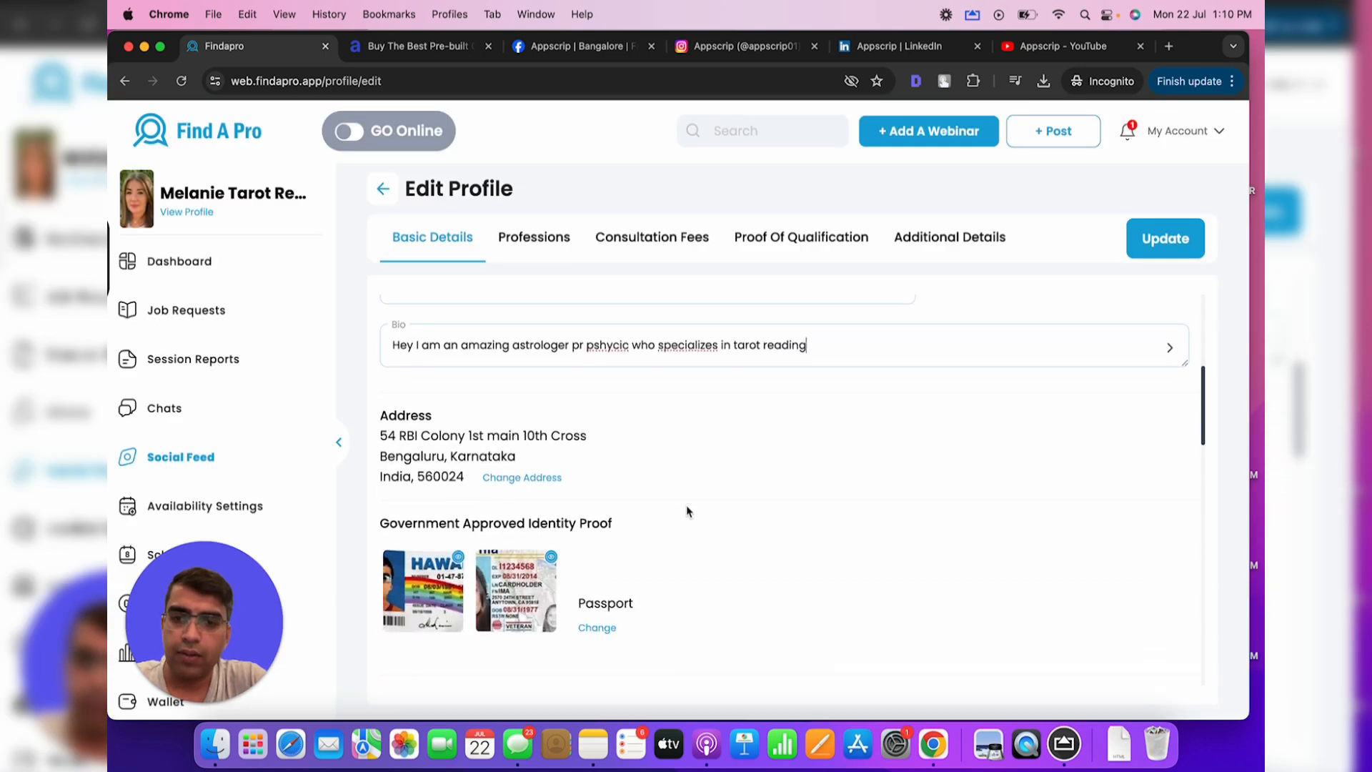
pyautogui.scroll(-11, 687, 511)
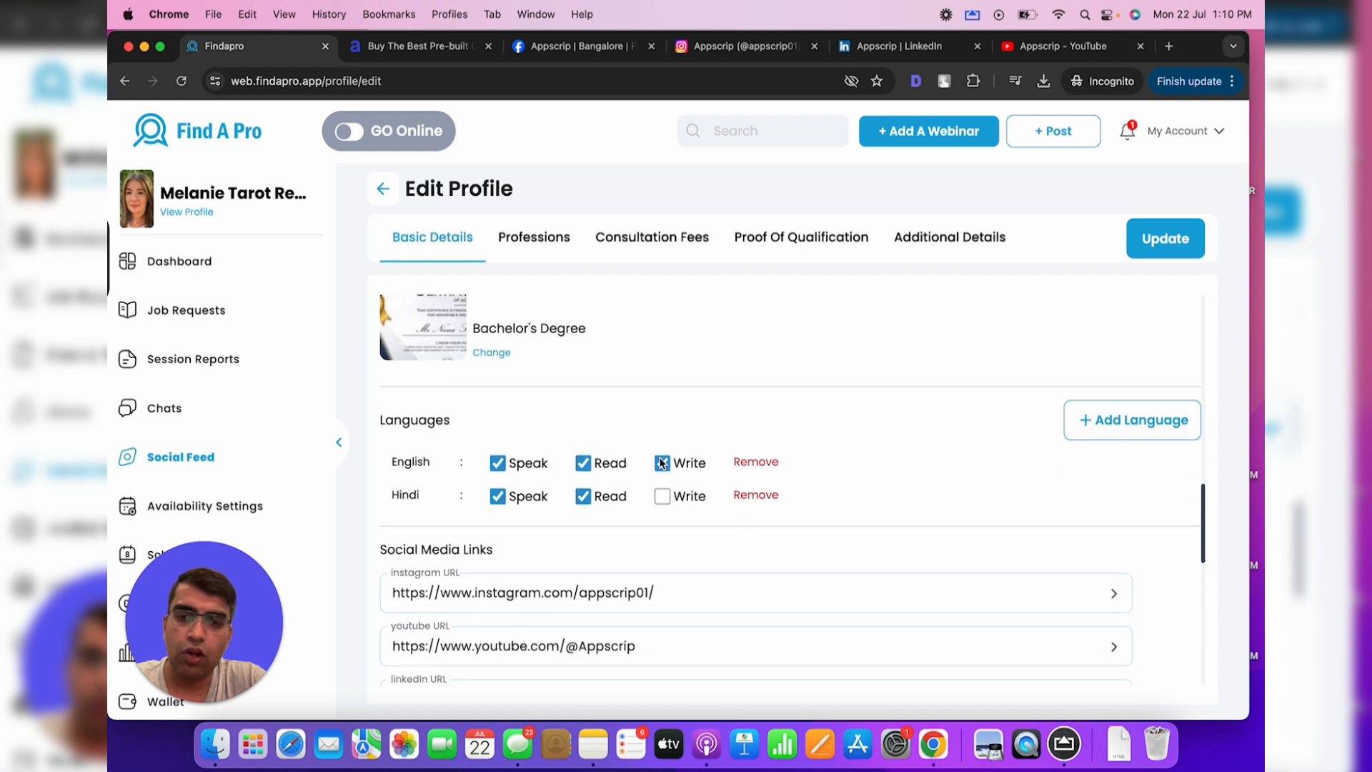
pyautogui.scroll(-7, 659, 457)
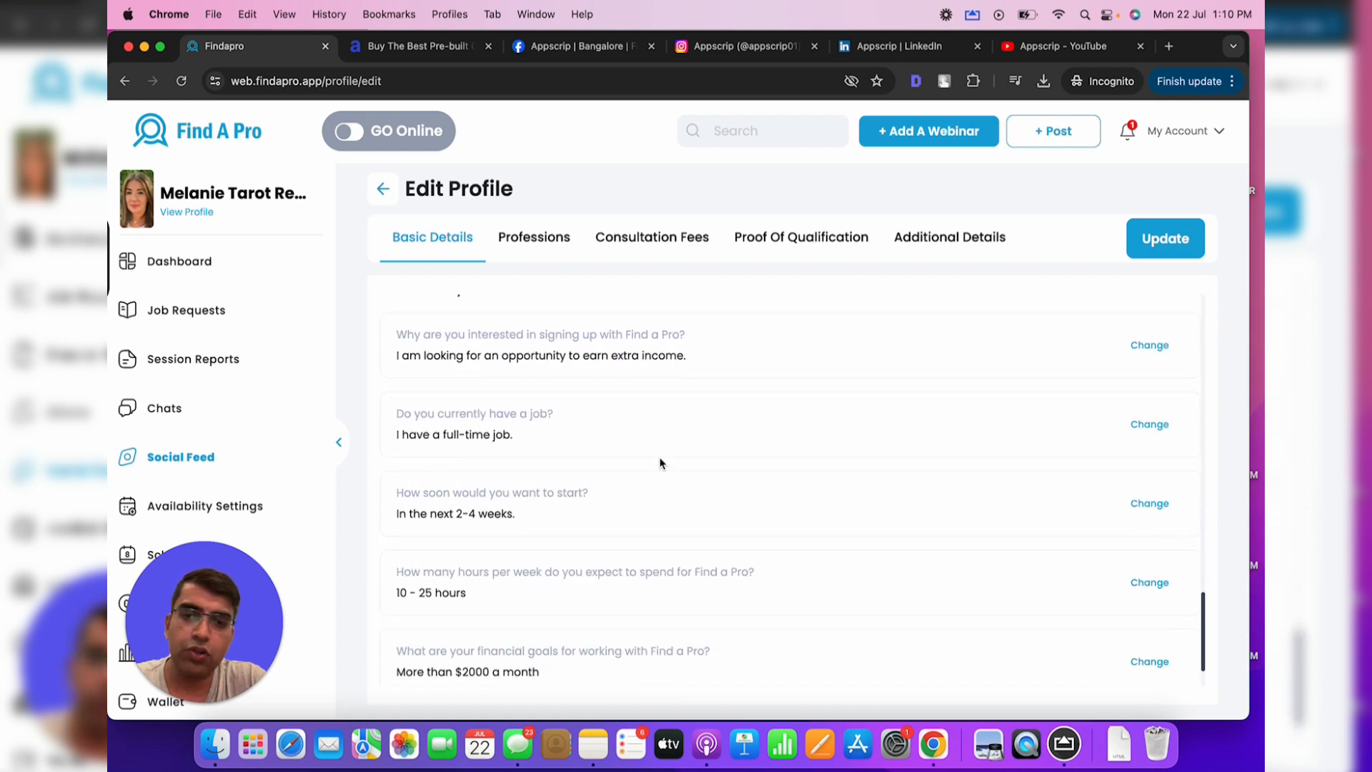
pyautogui.click(564, 238)
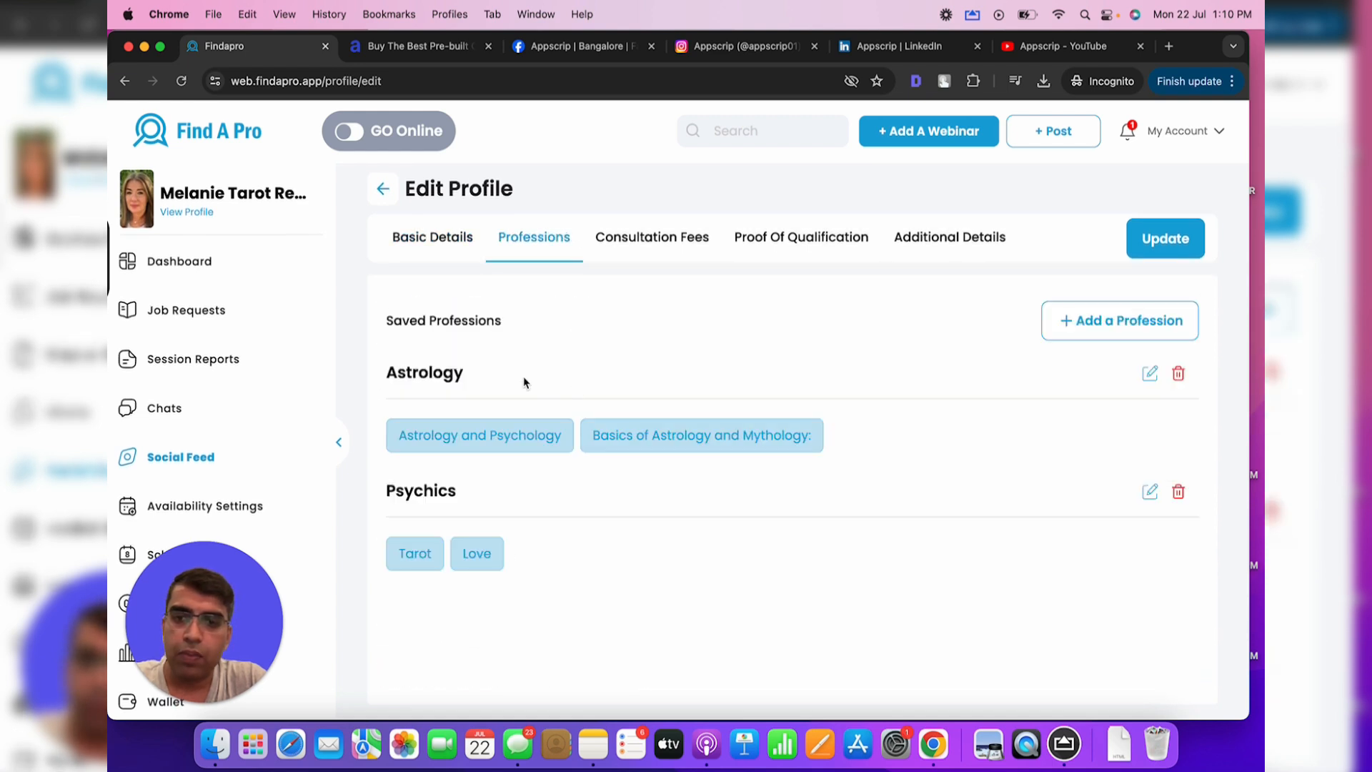
pyautogui.click(653, 236)
pyautogui.scroll(-4, 642, 455)
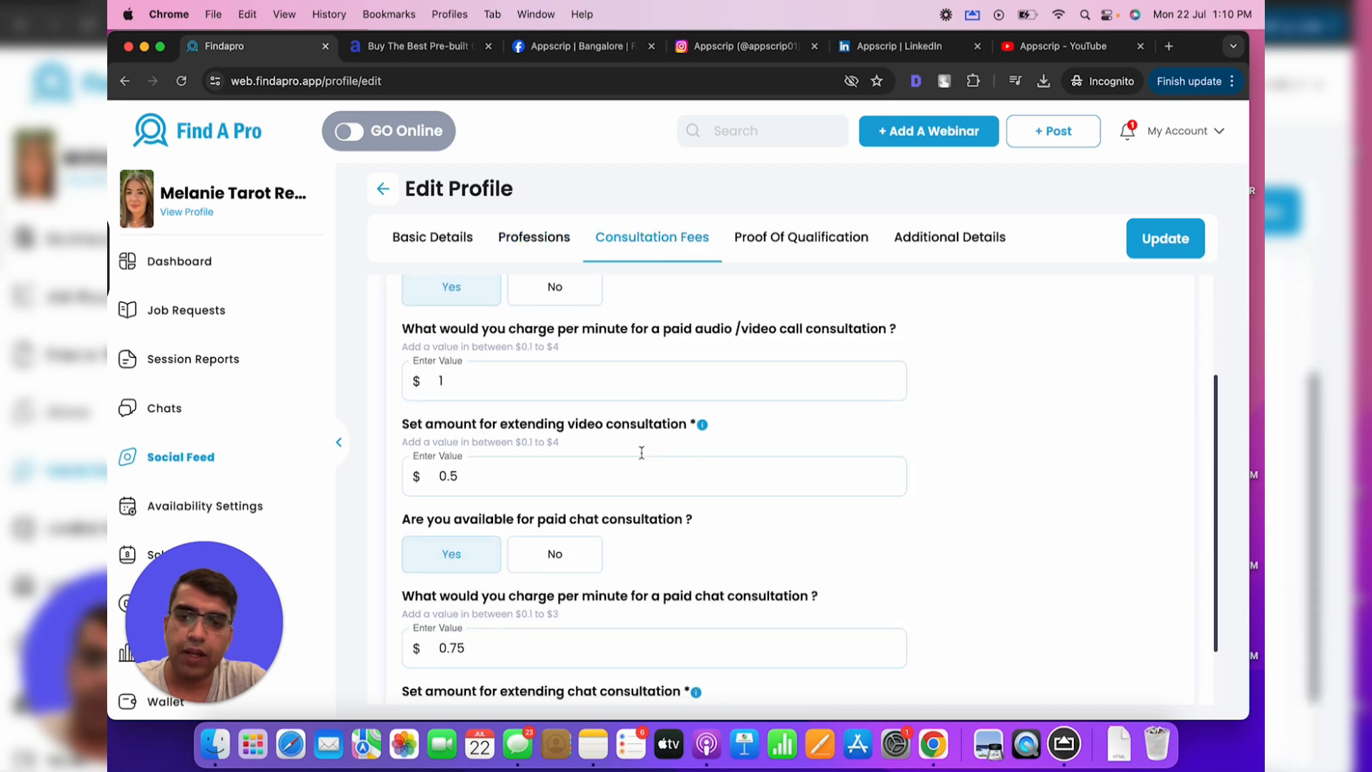
pyautogui.click(790, 235)
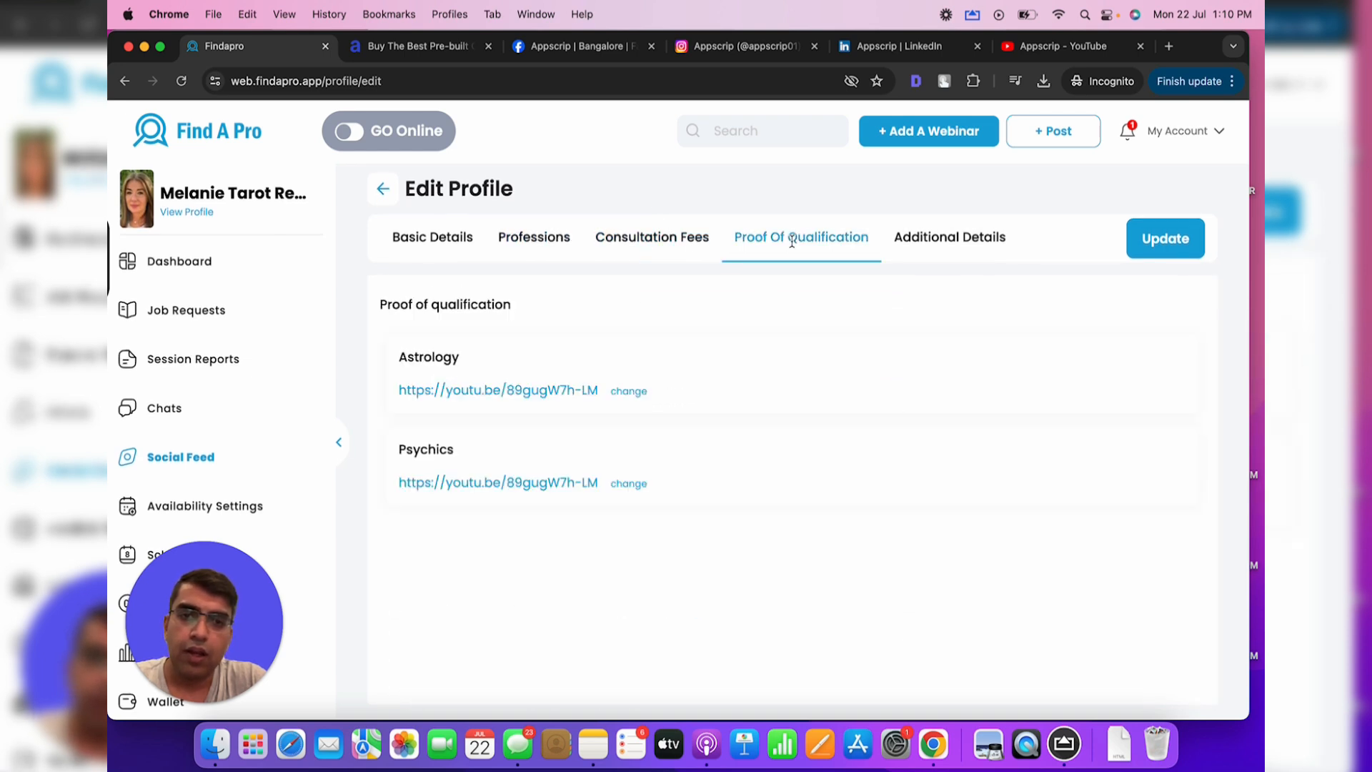
pyautogui.click(942, 244)
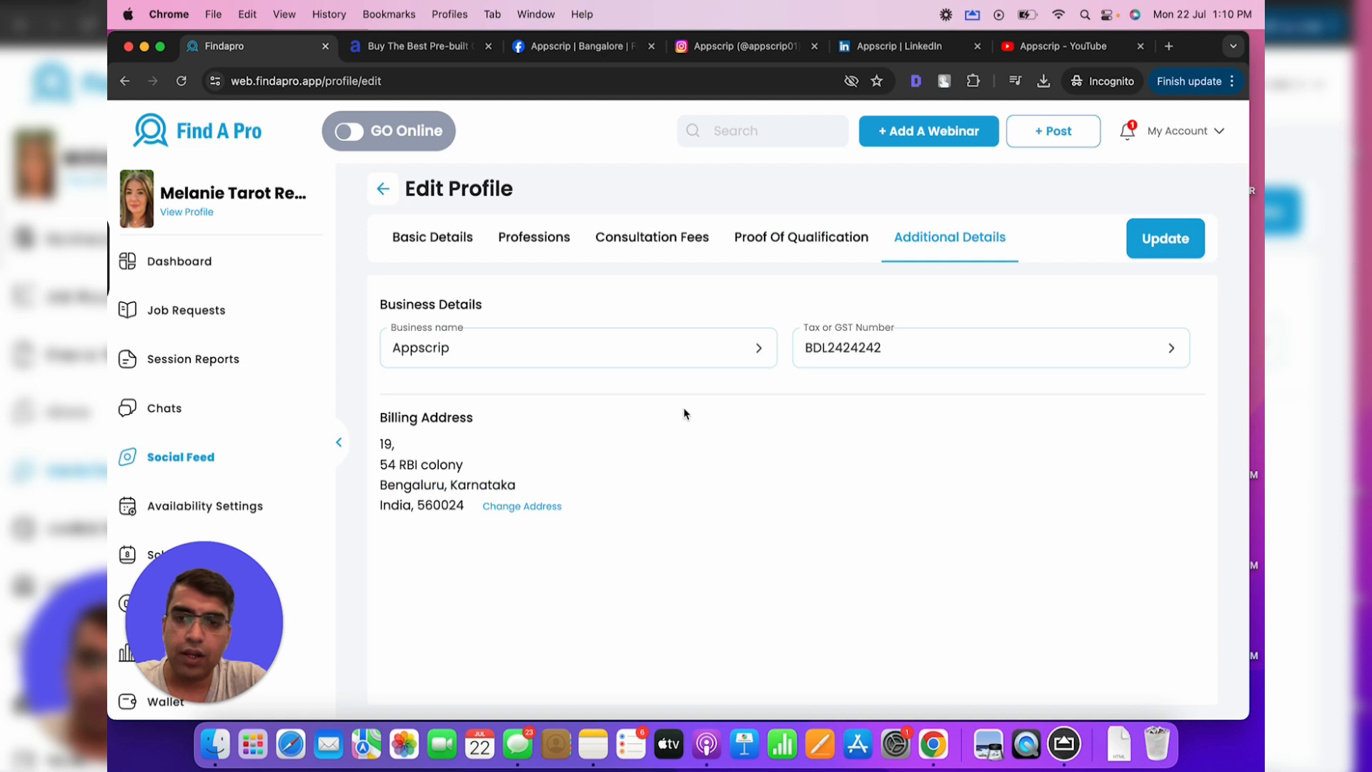
pyautogui.click(1151, 257)
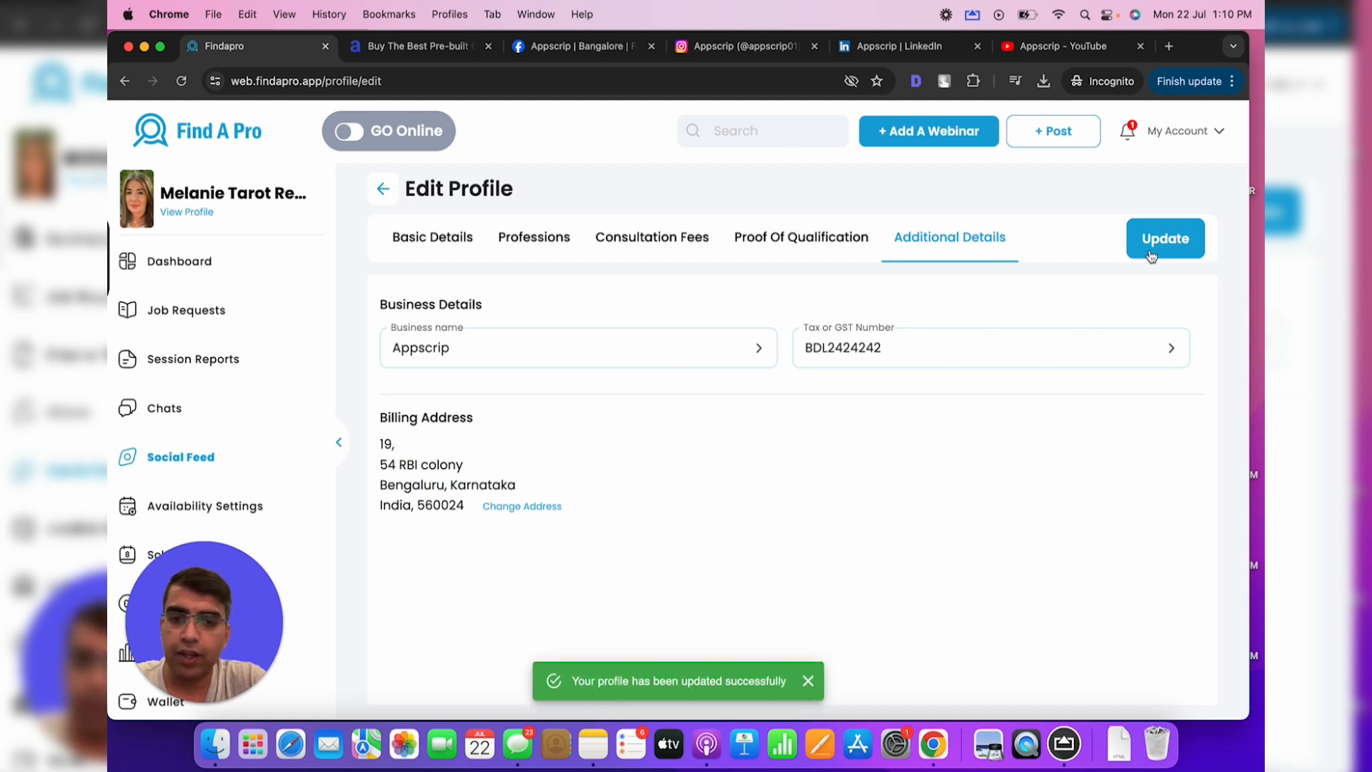
pyautogui.click(383, 191)
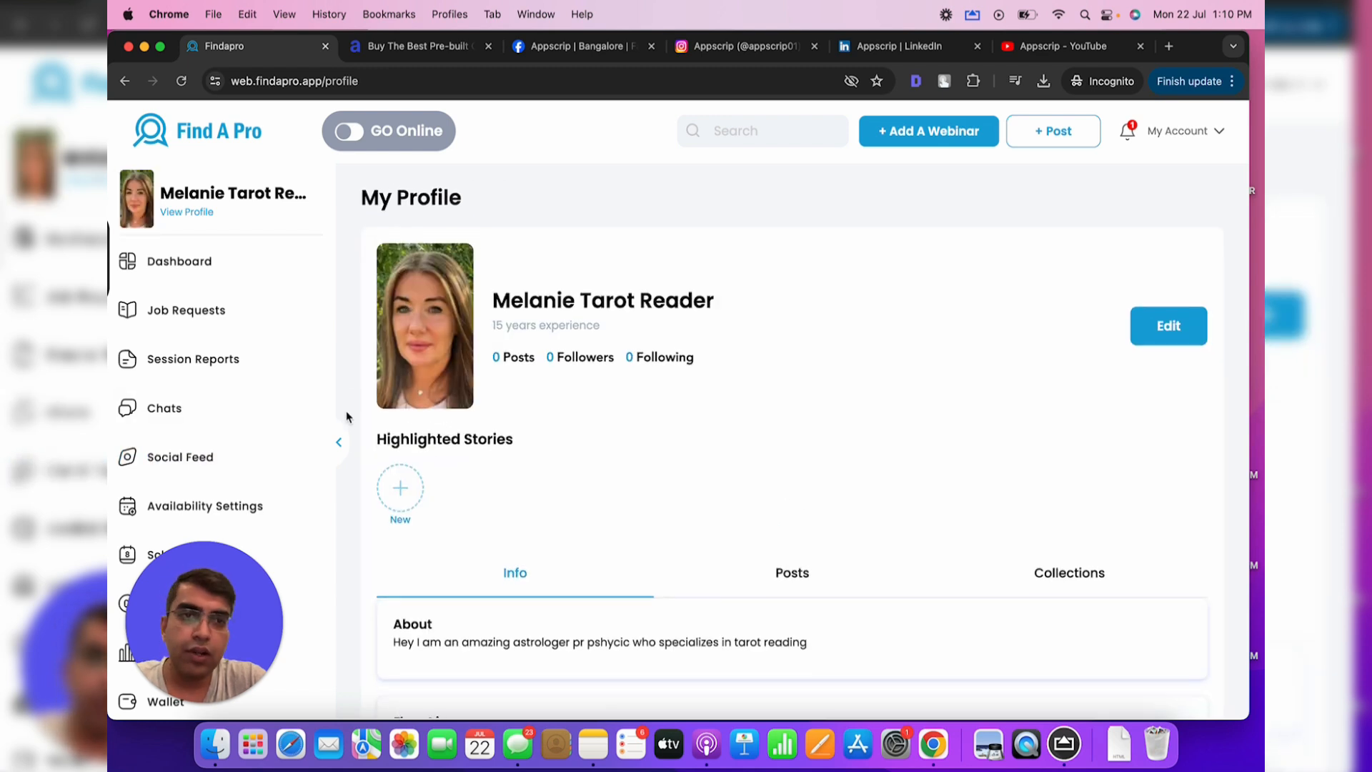
pyautogui.scroll(-3, 347, 418)
pyautogui.scroll(-3, 243, 389)
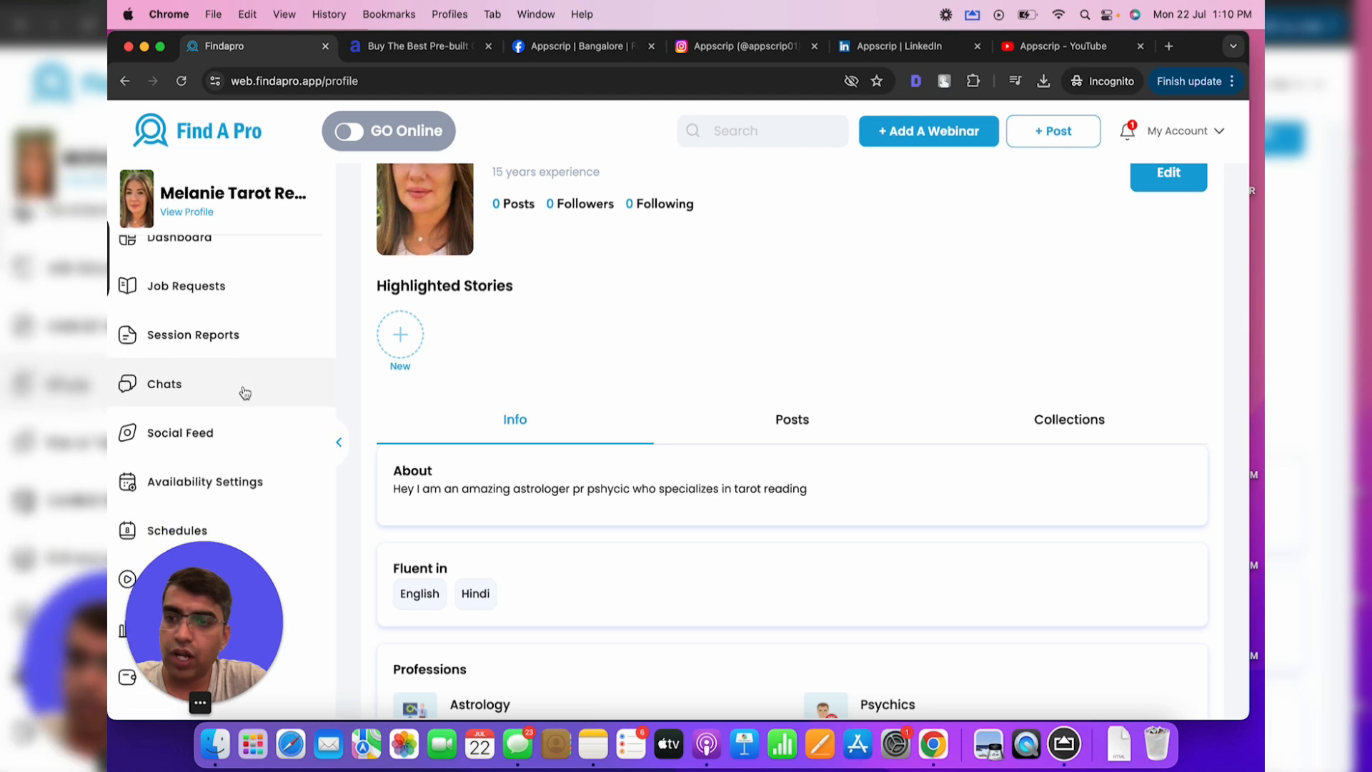
pyautogui.moveTo(219, 672); pyautogui.dragTo(1183, 664)
pyautogui.scroll(3, 175, 440)
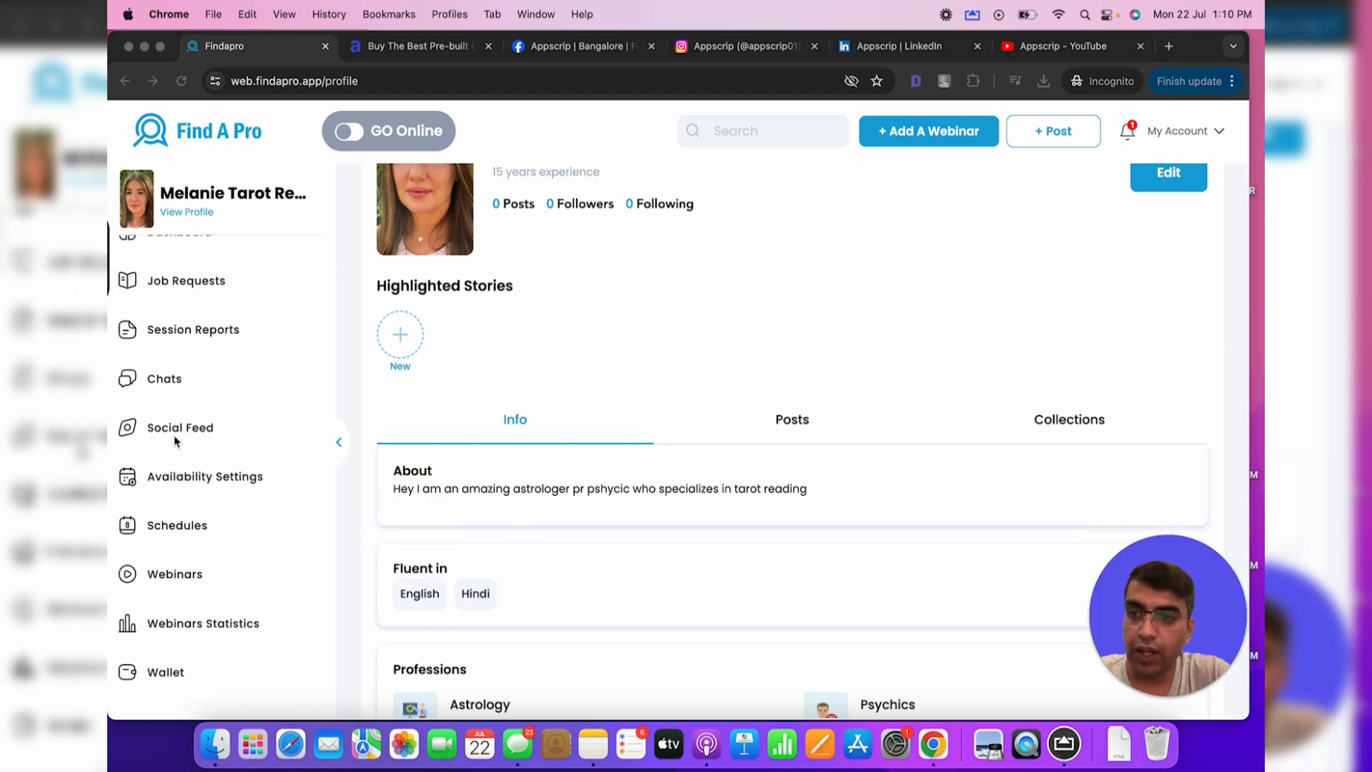
pyautogui.scroll(-3, 175, 441)
pyautogui.click(258, 561)
pyautogui.click(218, 690)
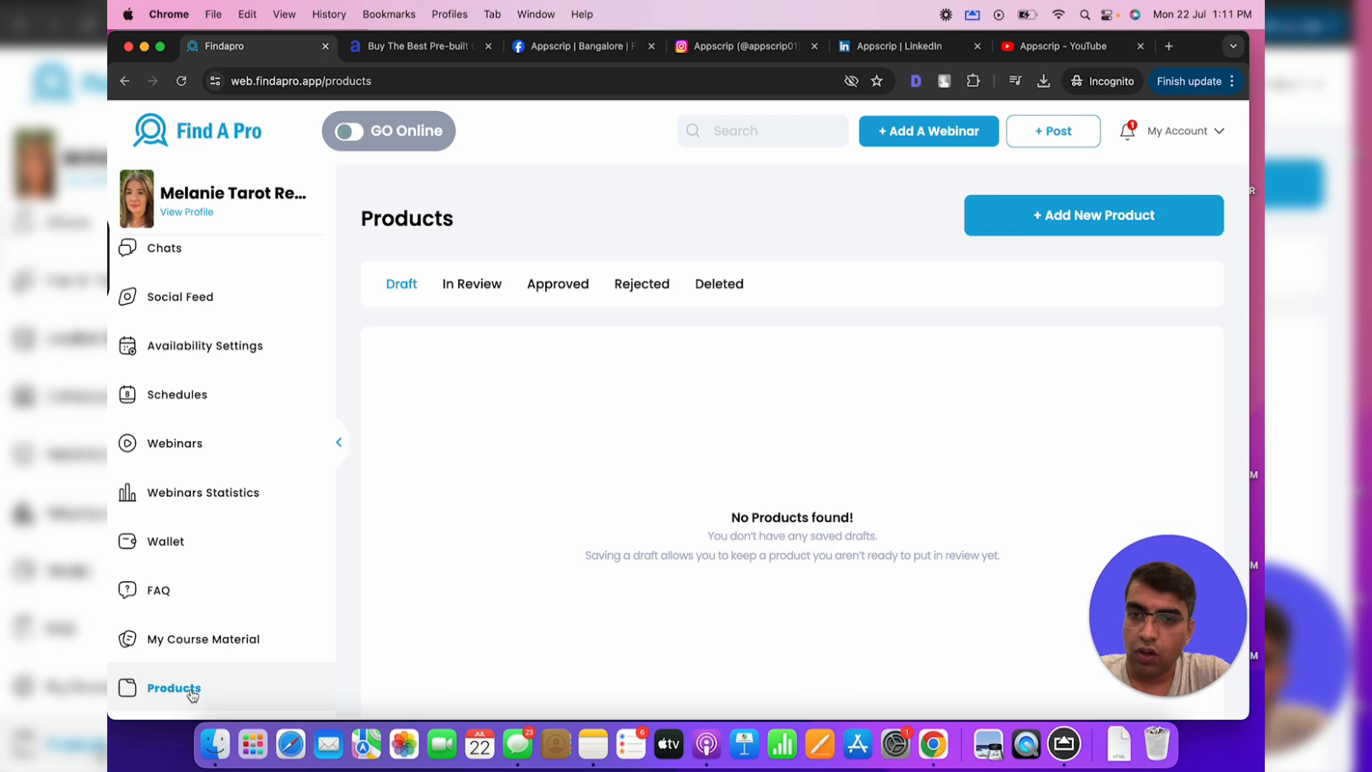
# Start a new product with + Add New Product on the empty Products page
pyautogui.moveTo(818, 612); pyautogui.dragTo(207, 616)
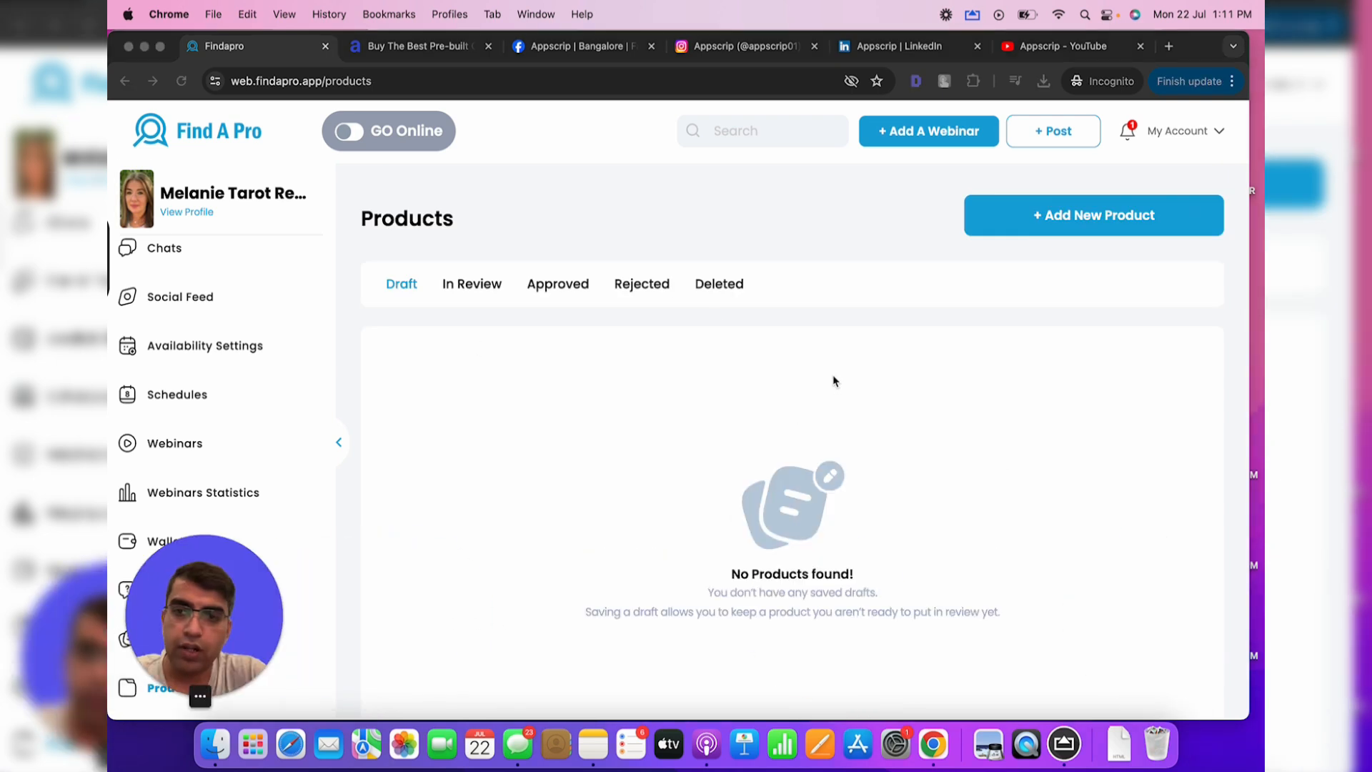
pyautogui.click(1091, 217)
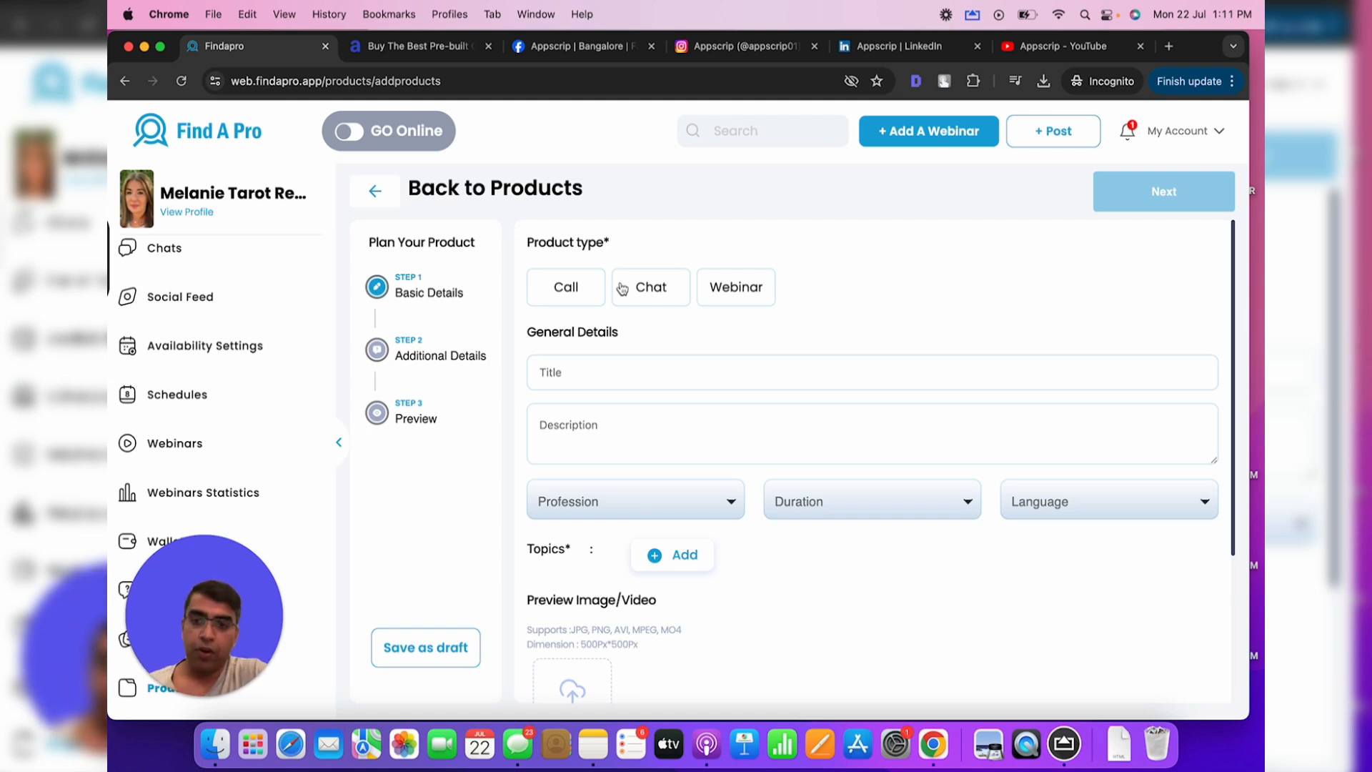
# Make the product a Call titled '15 min video astrology session' with description 'Description for my astrology session'
pyautogui.moveTo(821, 308); pyautogui.dragTo(520, 306)
pyautogui.click(860, 290)
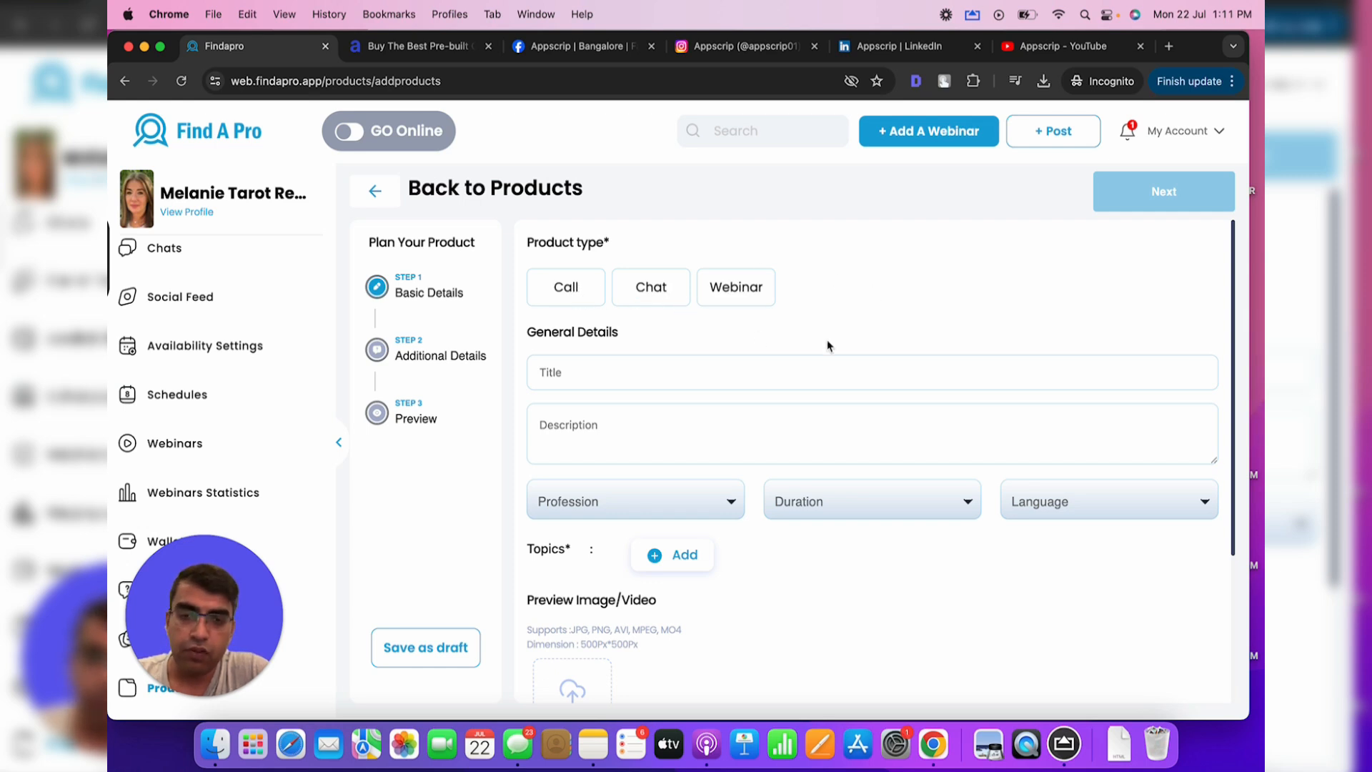
pyautogui.click(555, 290)
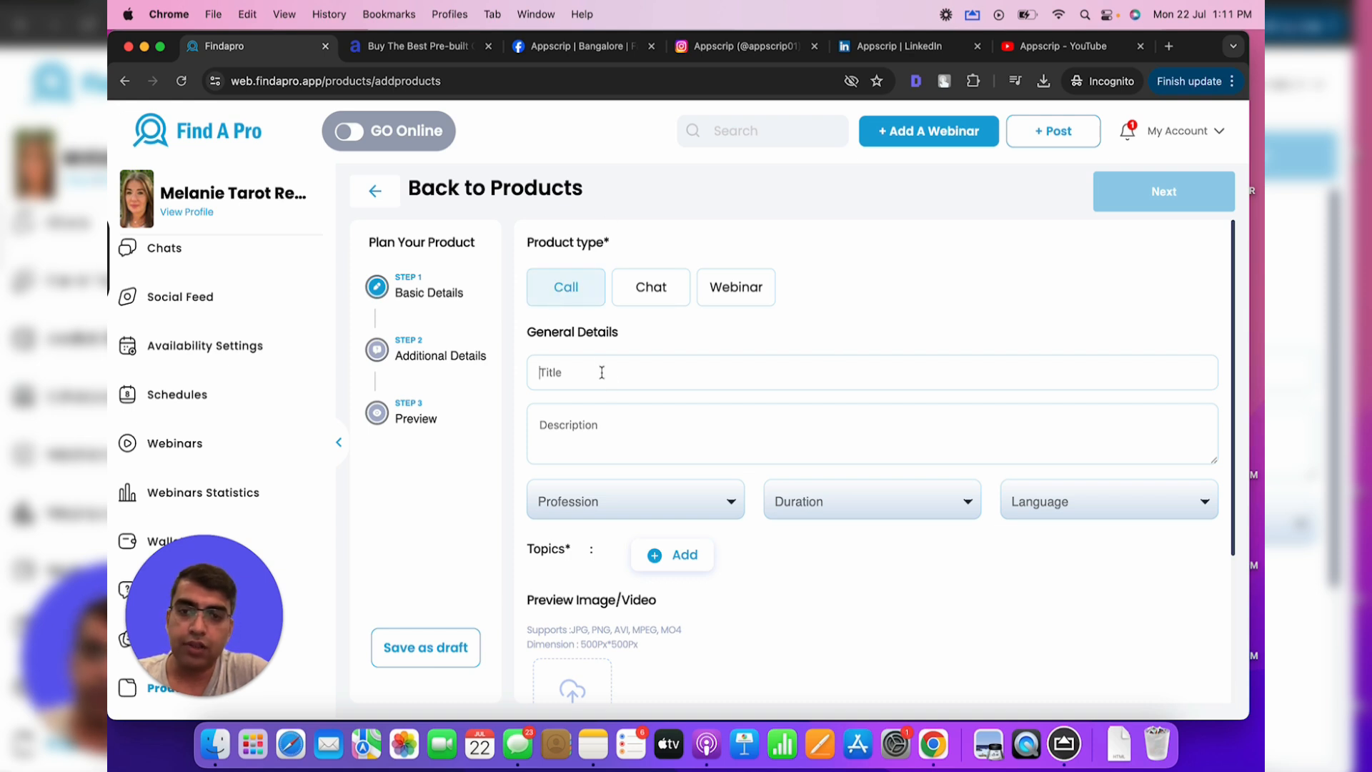
pyautogui.write('15 min video')
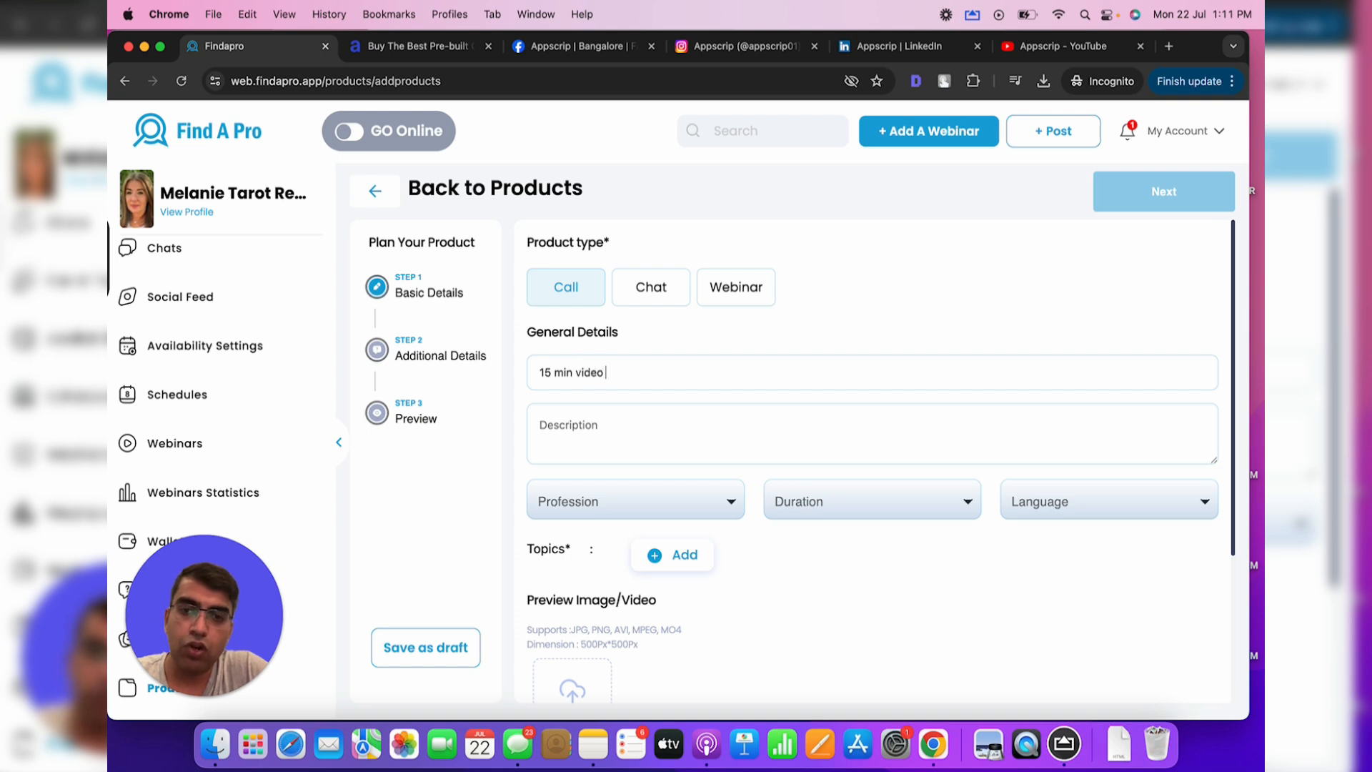
pyautogui.write(' astrology sesison')
pyautogui.press('Tab')
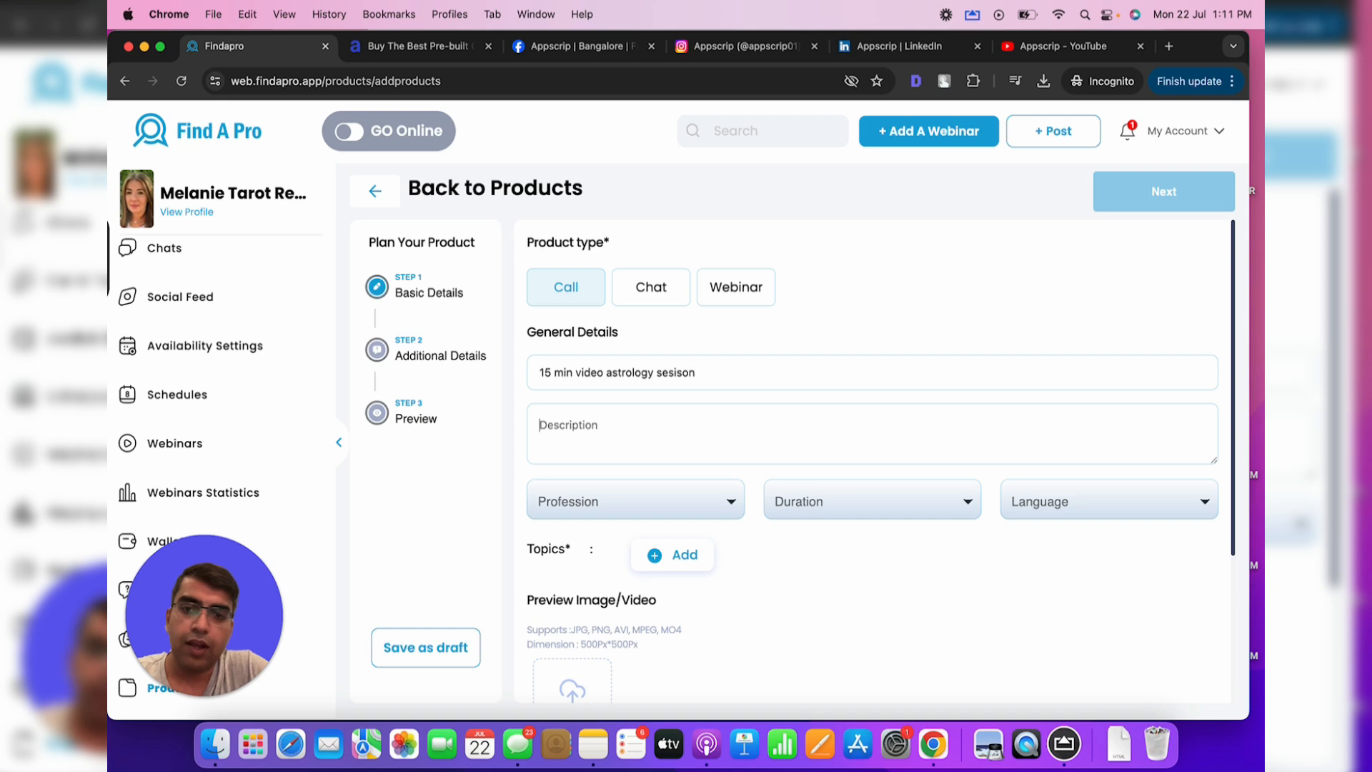
pyautogui.write('Description for my astrology session')
pyautogui.press('Tab')
# Set profession to Astrology, duration to 15 min and language to English
pyautogui.click(654, 504)
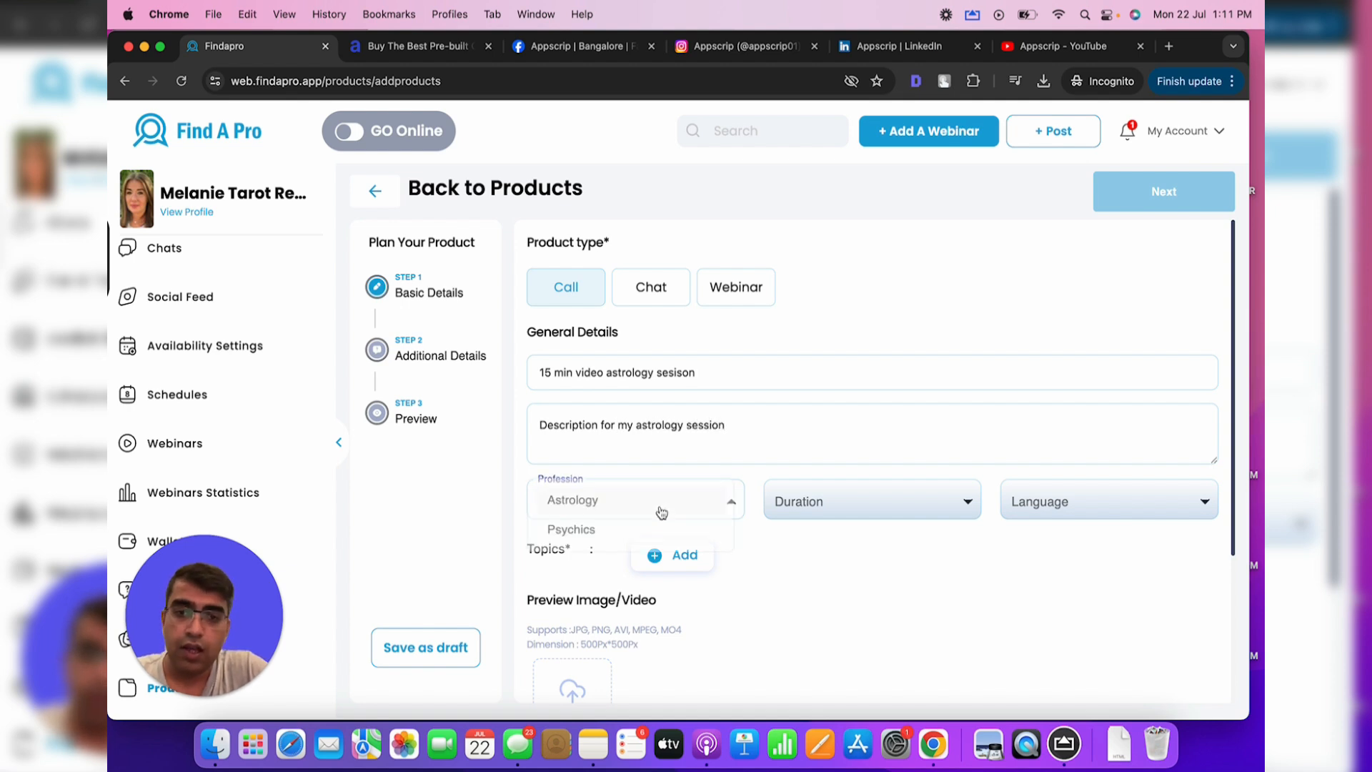
pyautogui.click(638, 498)
pyautogui.click(906, 516)
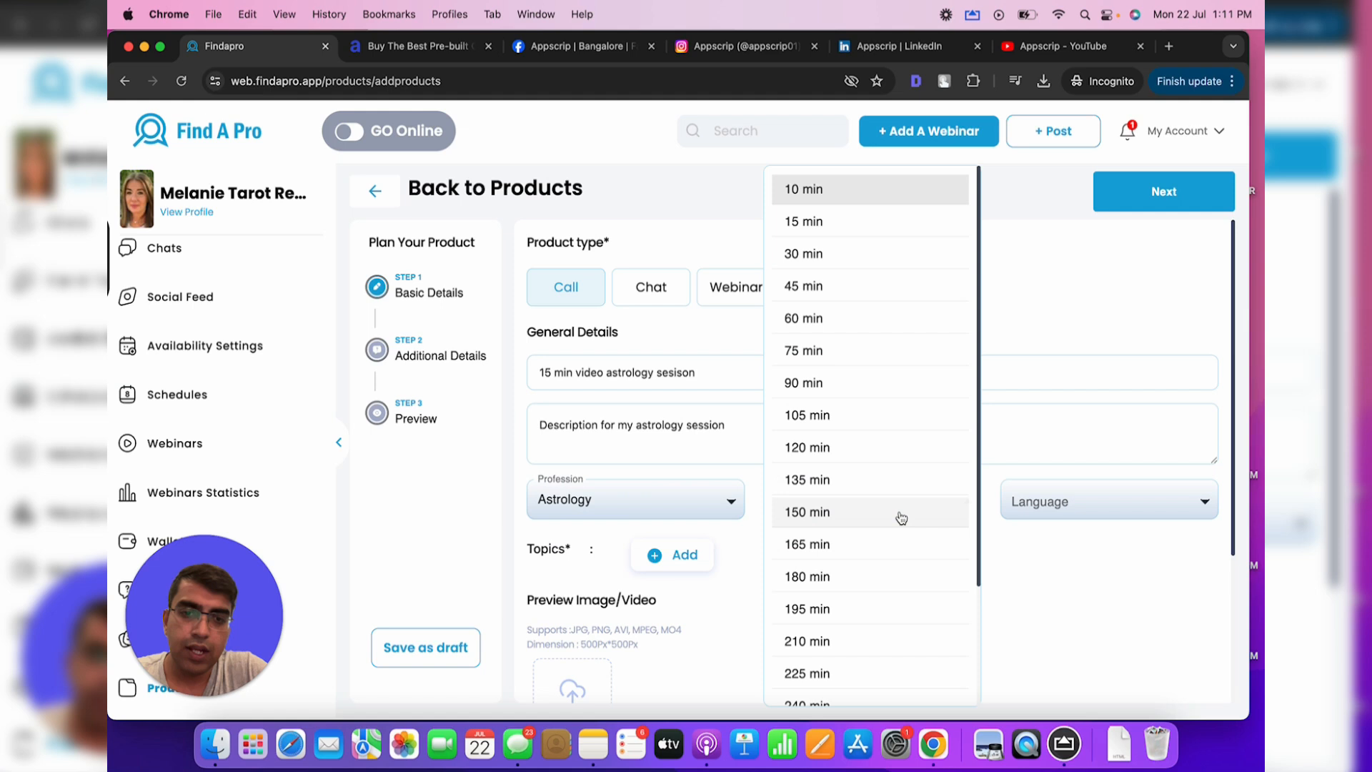
pyautogui.click(860, 222)
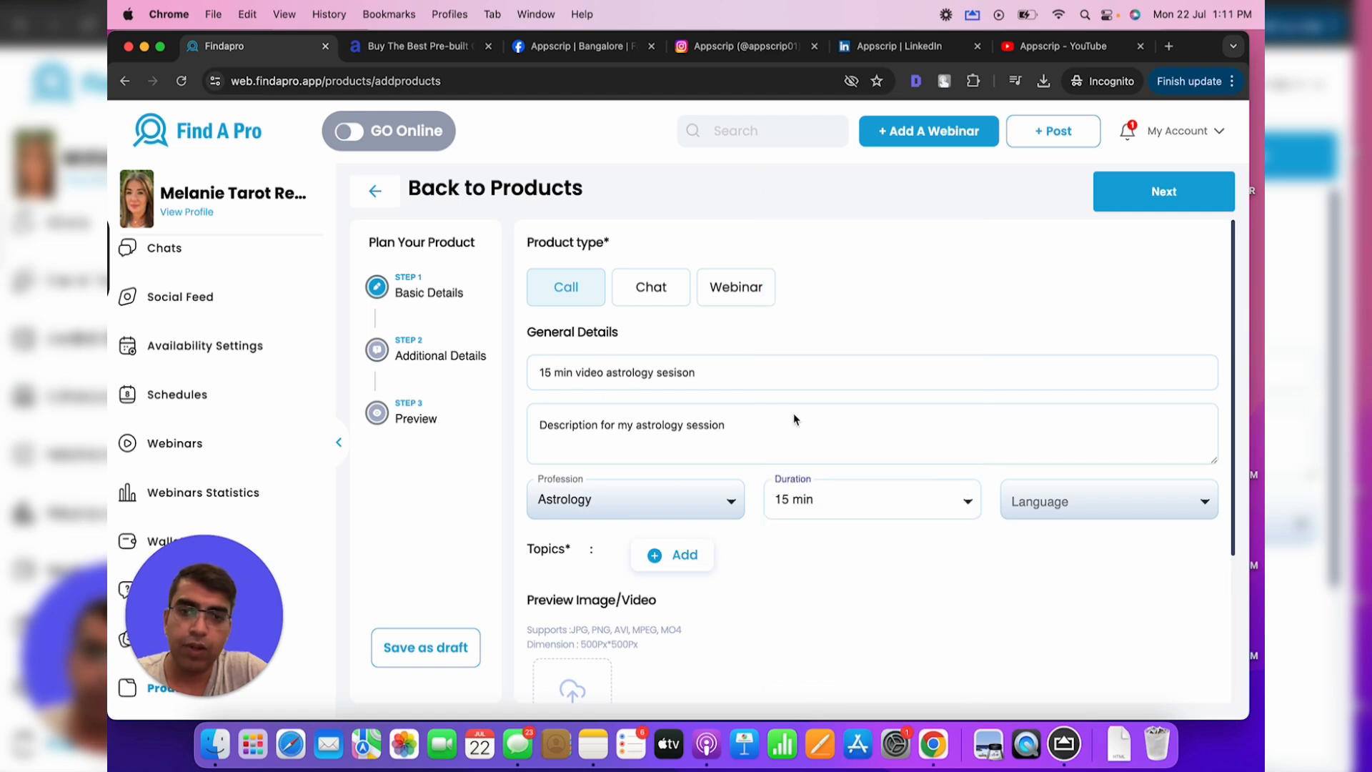
pyautogui.scroll(-1, 794, 419)
pyautogui.click(1059, 470)
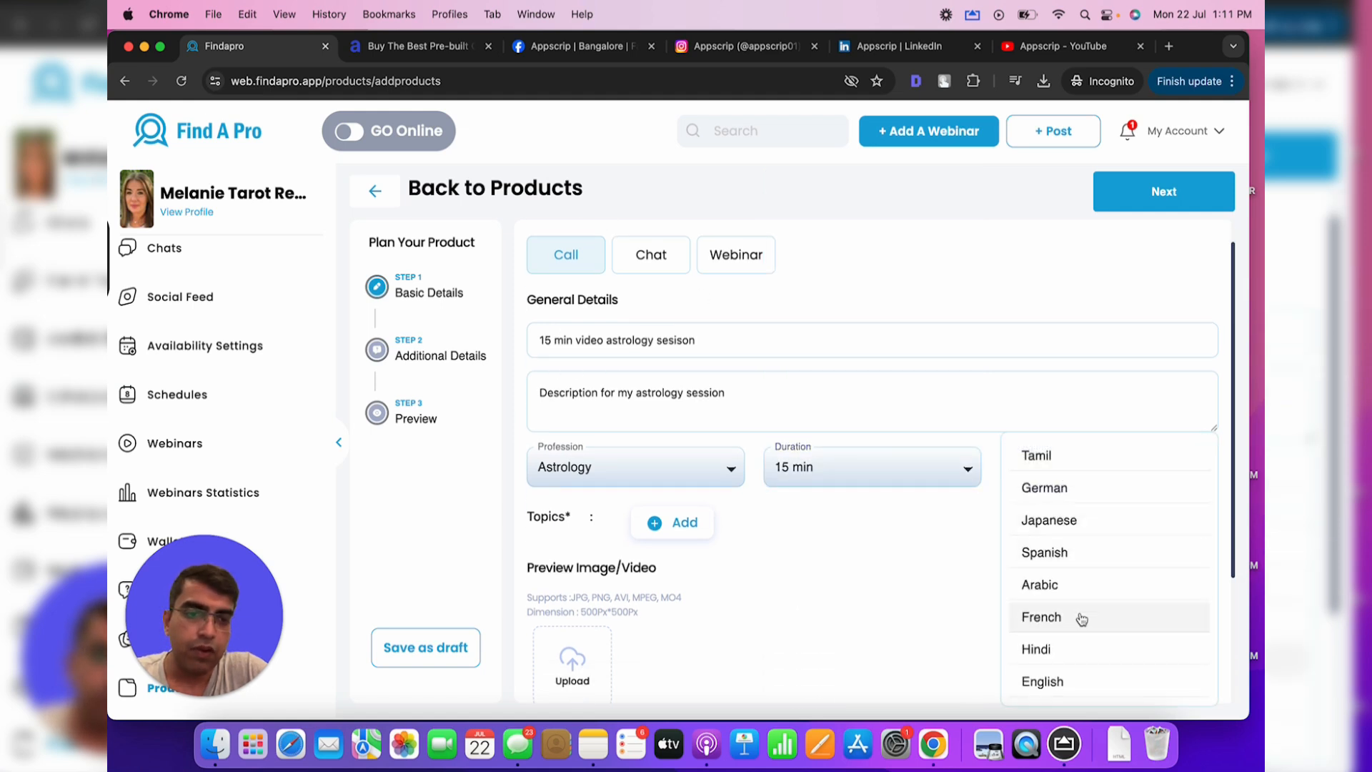
pyautogui.click(1057, 651)
pyautogui.click(1069, 475)
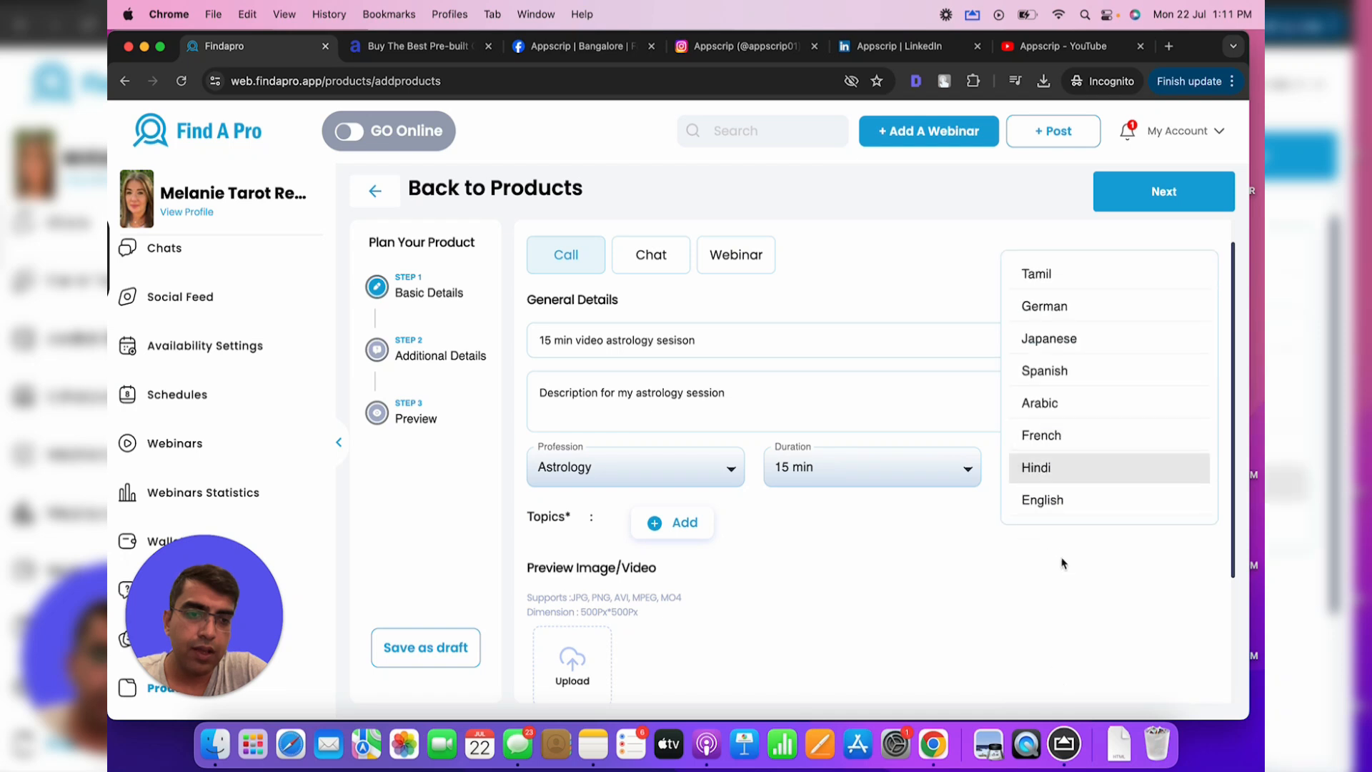
pyautogui.click(1061, 508)
# Add the topics Astrology and Psychology, and Basics of Astrology and Mythology
pyautogui.scroll(-1, 902, 541)
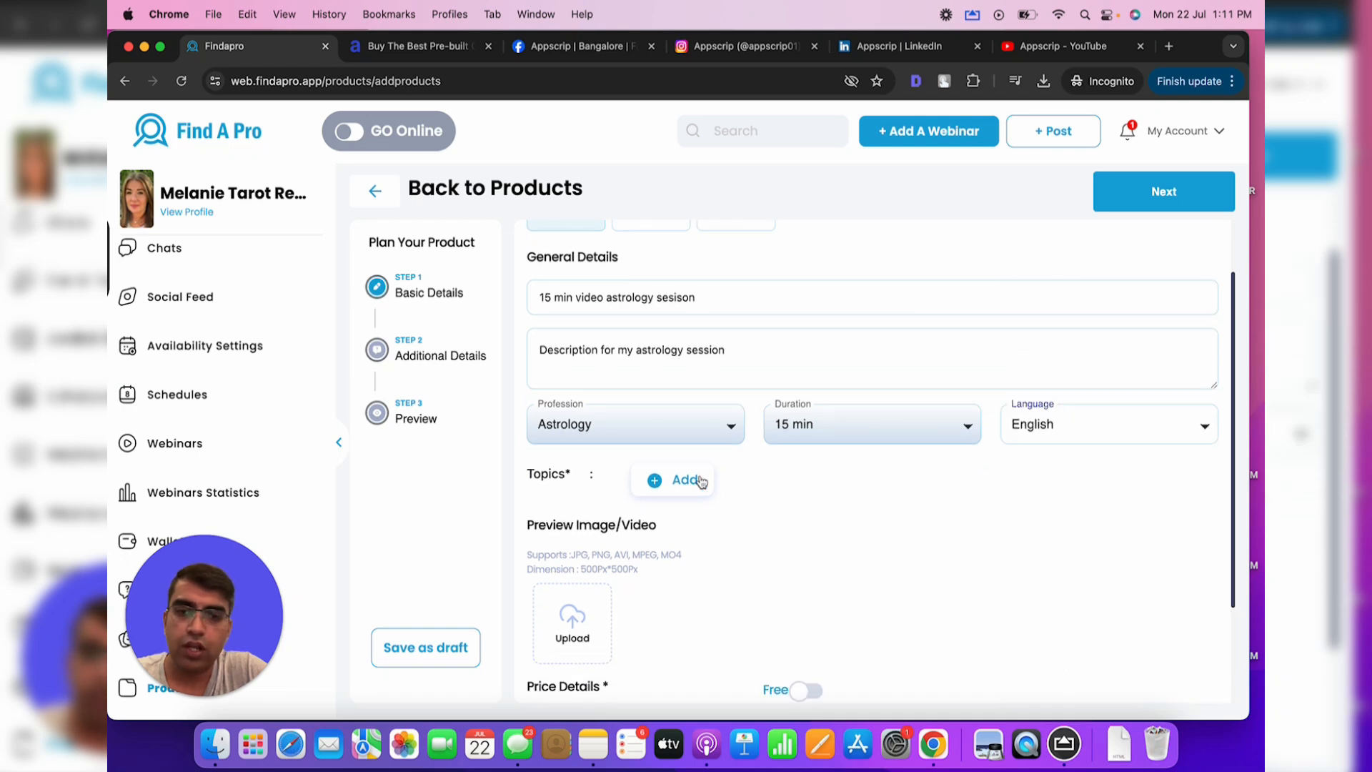
pyautogui.click(685, 479)
pyautogui.click(535, 412)
pyautogui.click(555, 466)
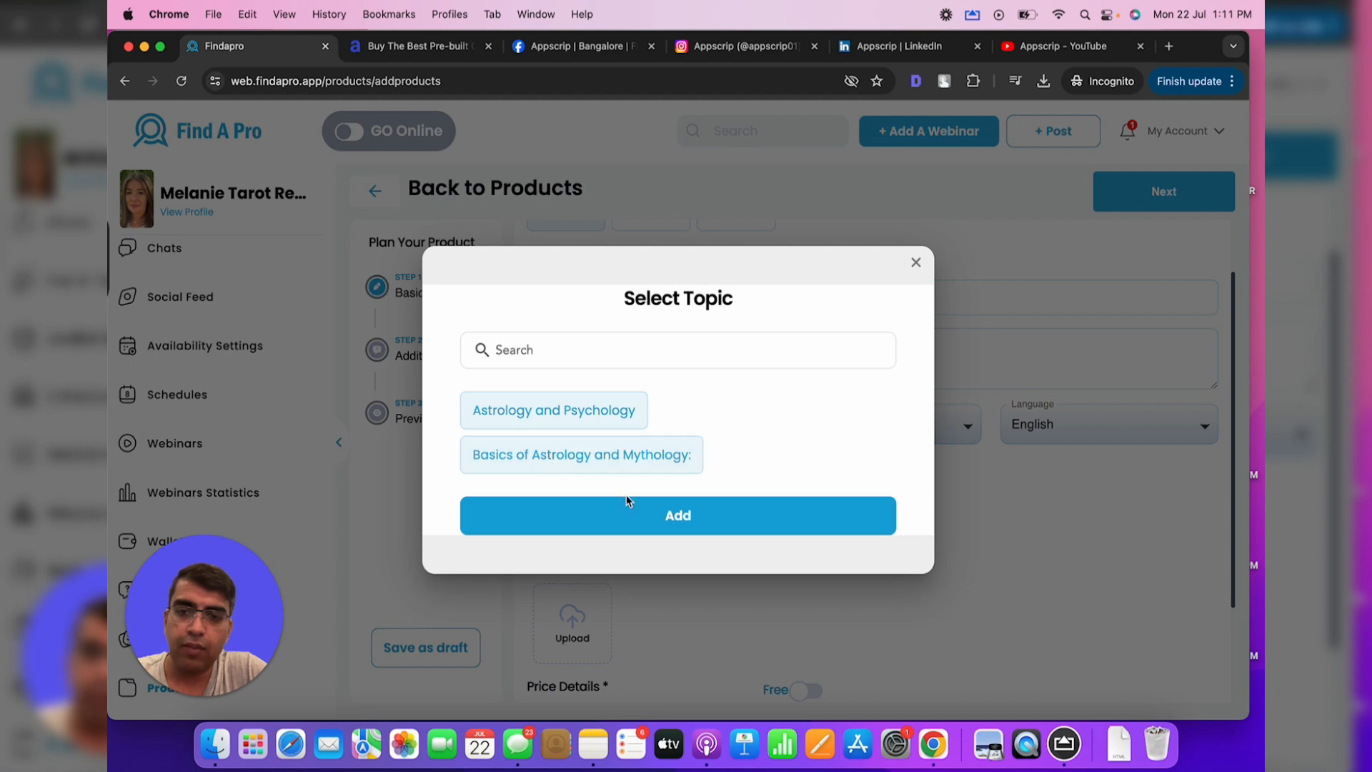
pyautogui.click(653, 514)
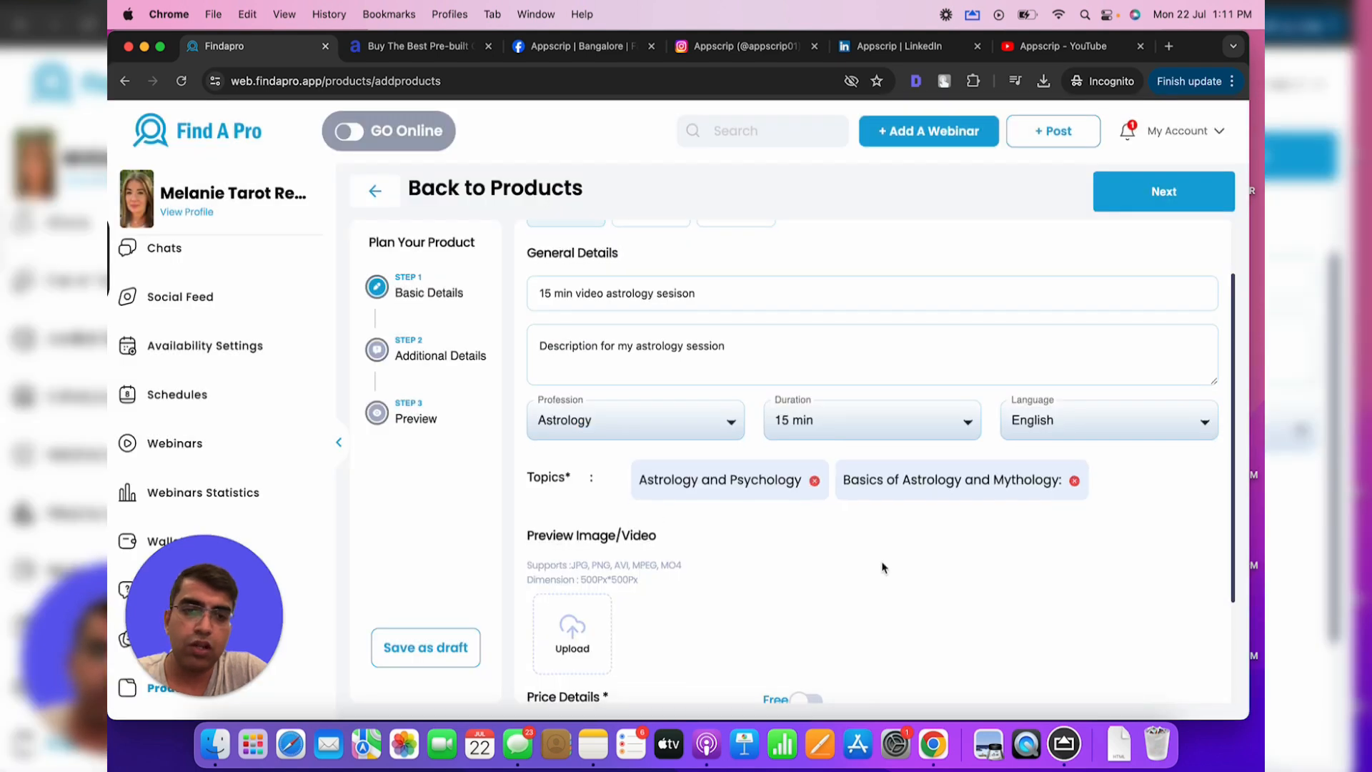
pyautogui.scroll(-3, 883, 567)
pyautogui.scroll(-1, 883, 568)
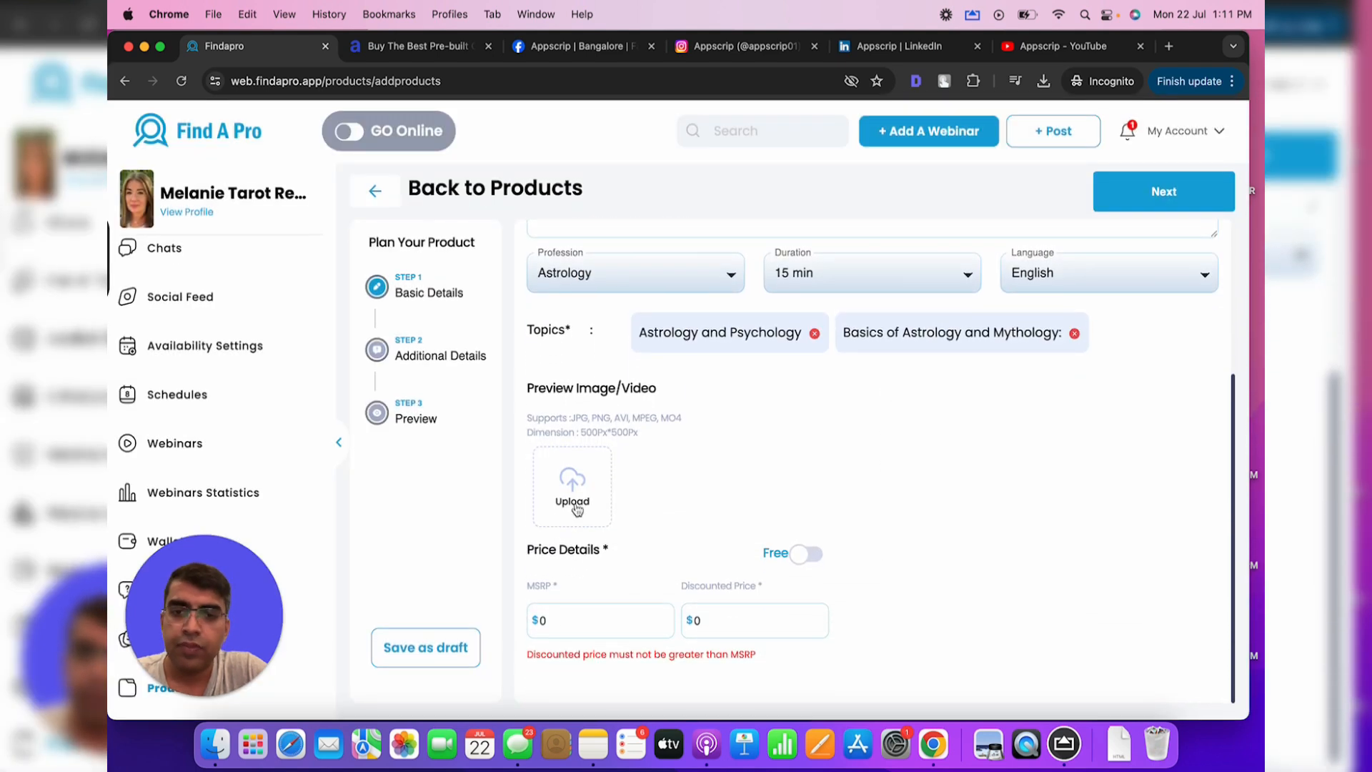
# Attach the Desktop image 'Screenshot 2024-07-22 at 12.42.31 PM' as the preview image
pyautogui.click(569, 484)
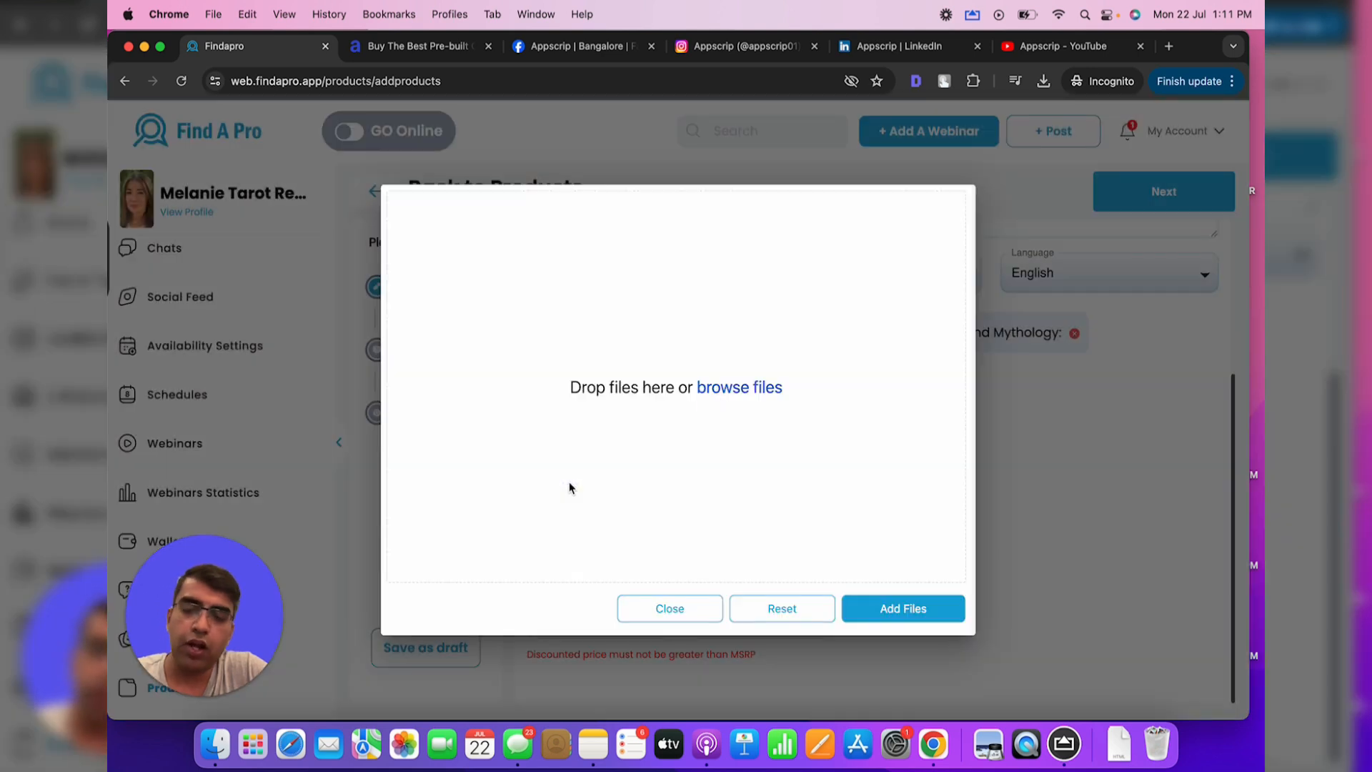
pyautogui.click(743, 390)
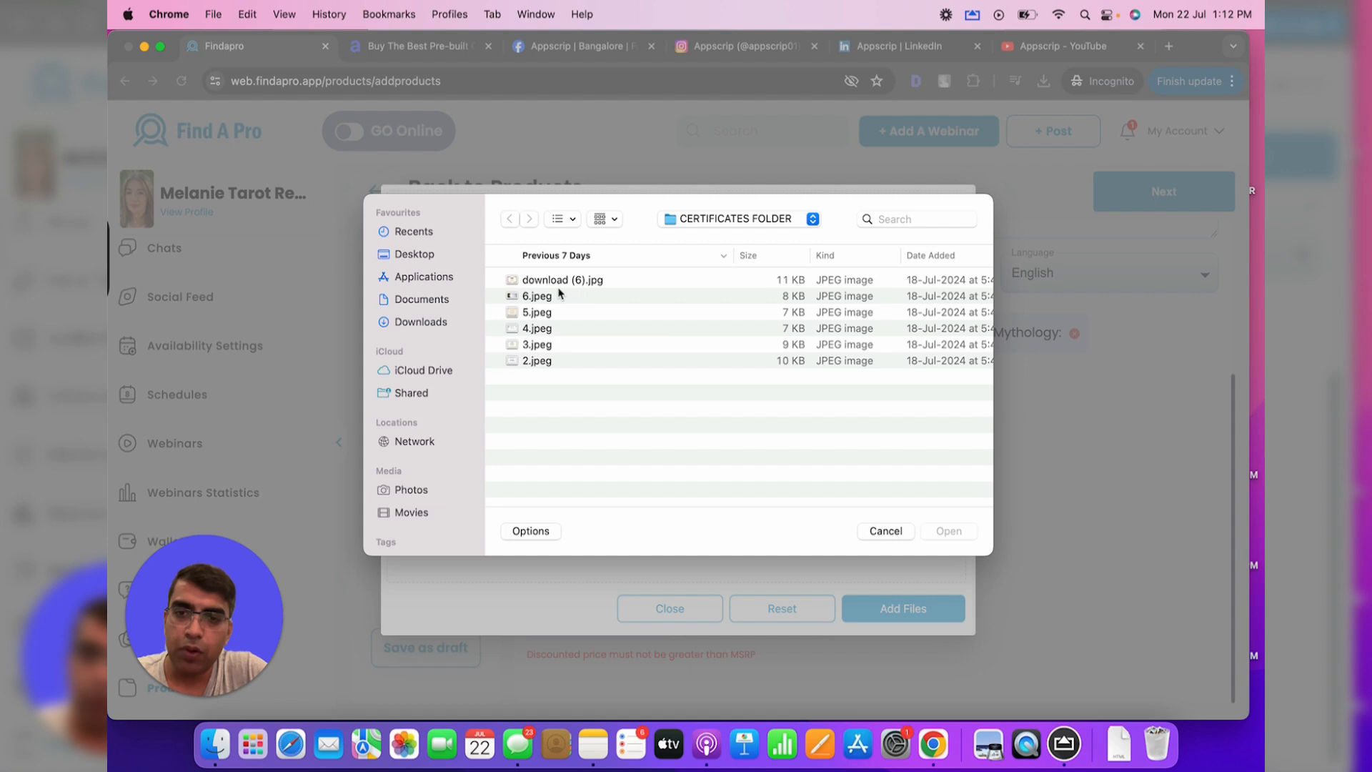
pyautogui.click(414, 253)
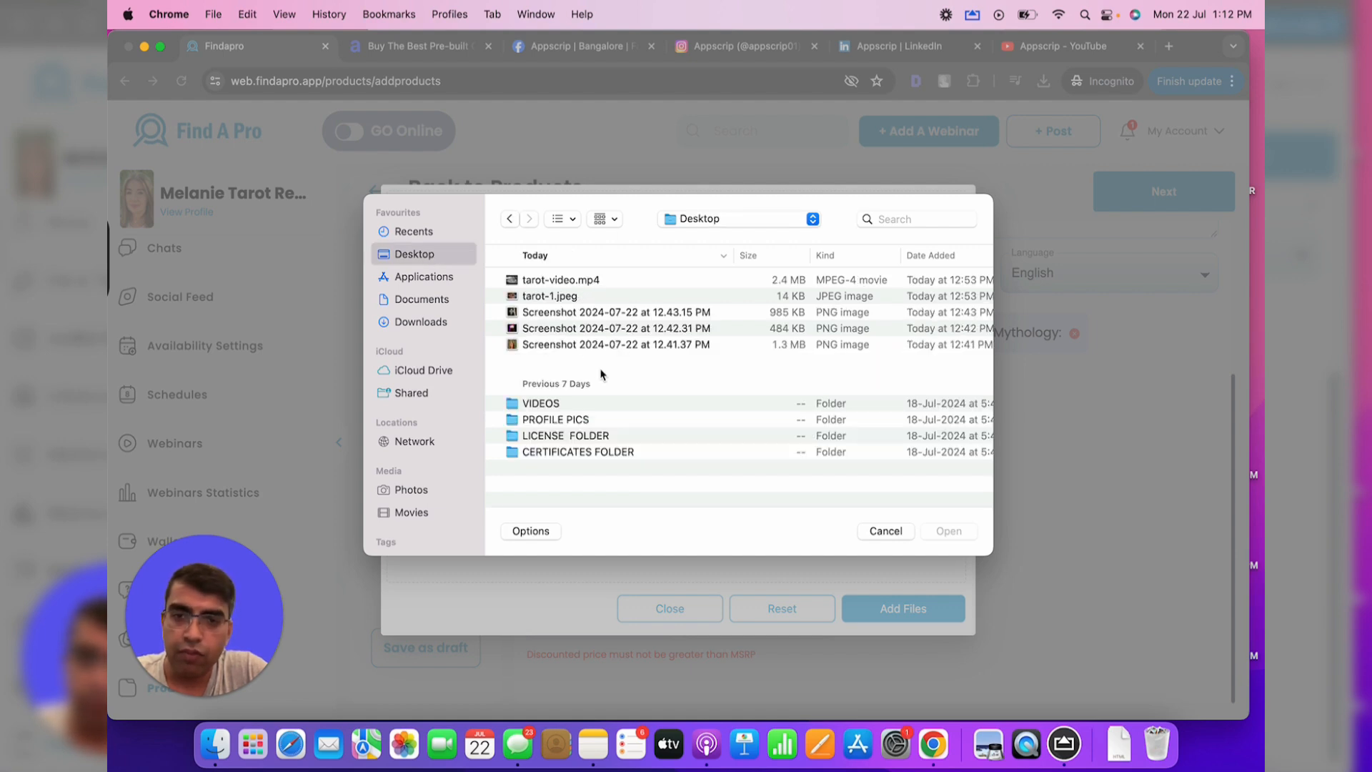
pyautogui.doubleClick(597, 328)
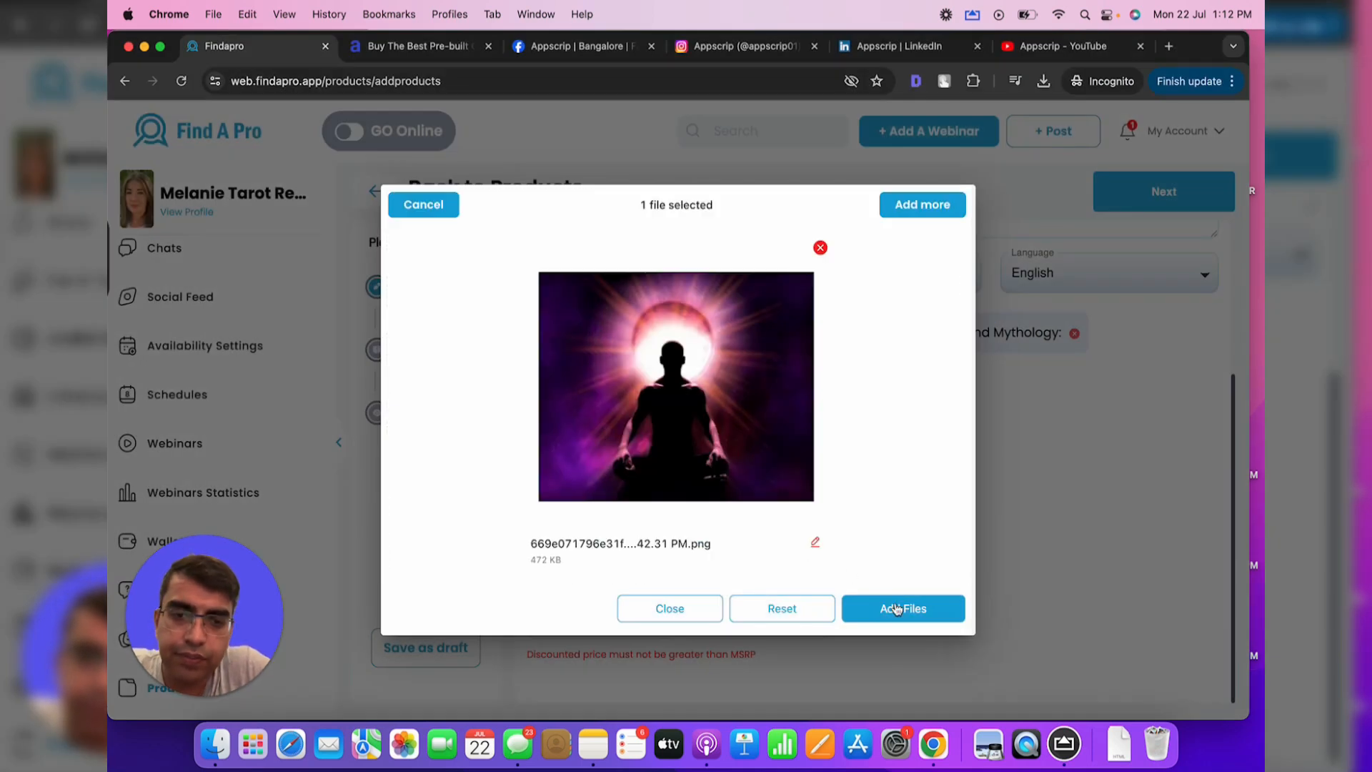
pyautogui.click(898, 621)
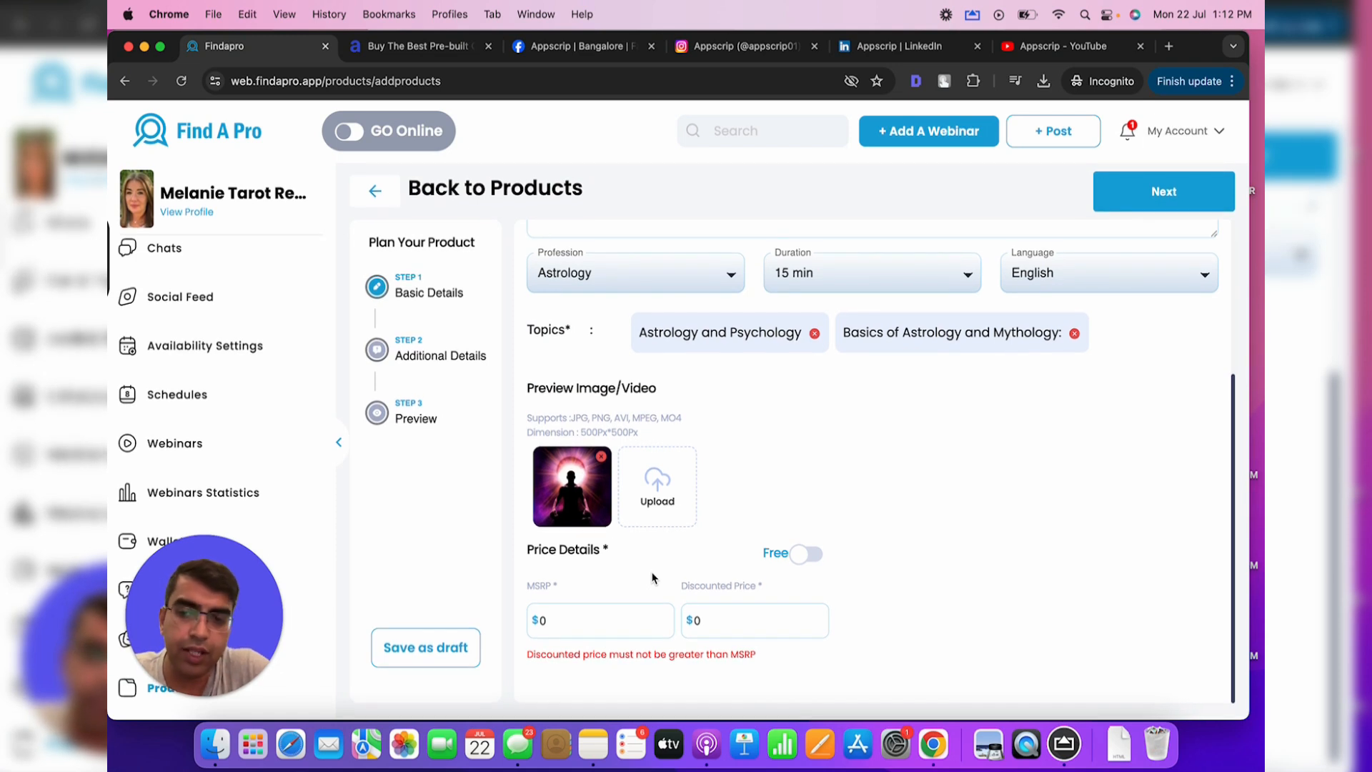
# Set MSRP to $20 and discounted price to $15, then proceed to Additional Details
pyautogui.click(613, 612)
pyautogui.press('BackSpace')
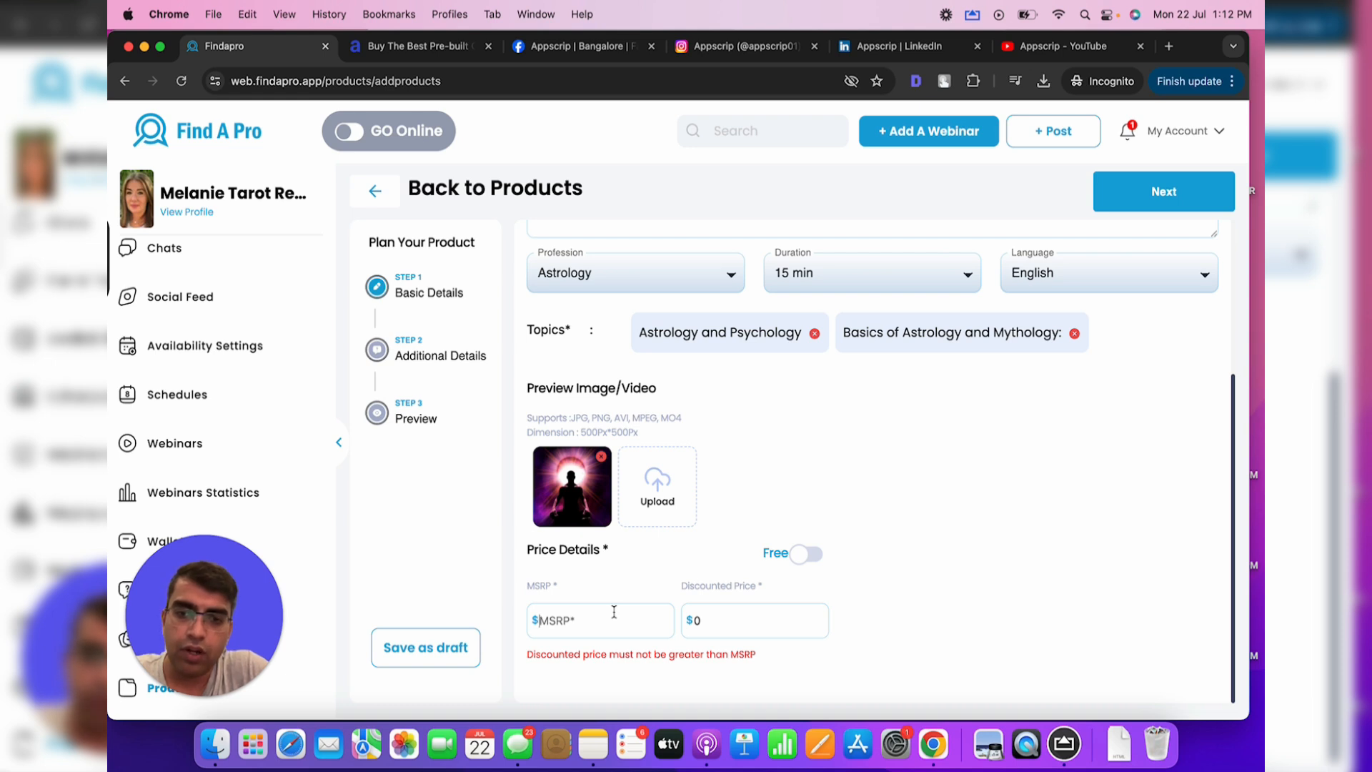
pyautogui.scroll(5, 739, 440)
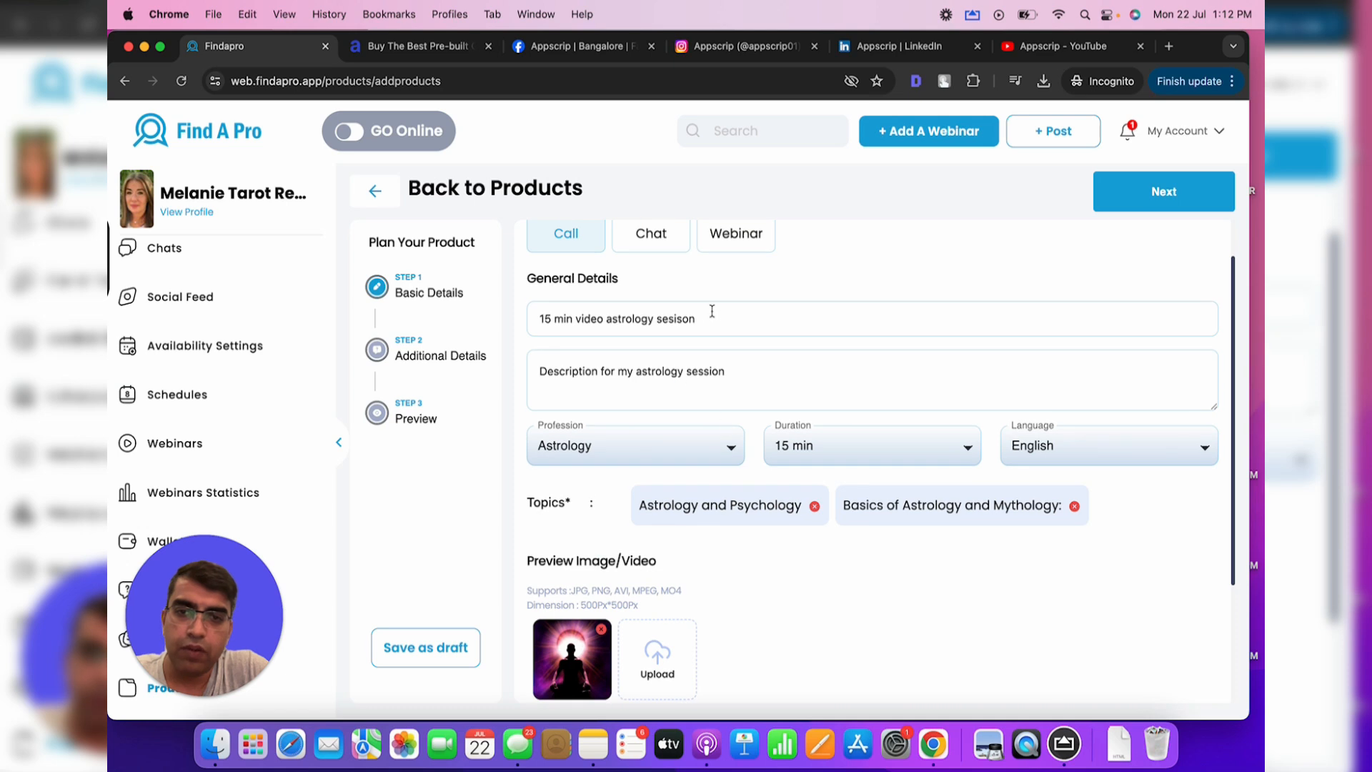
pyautogui.scroll(-5, 609, 596)
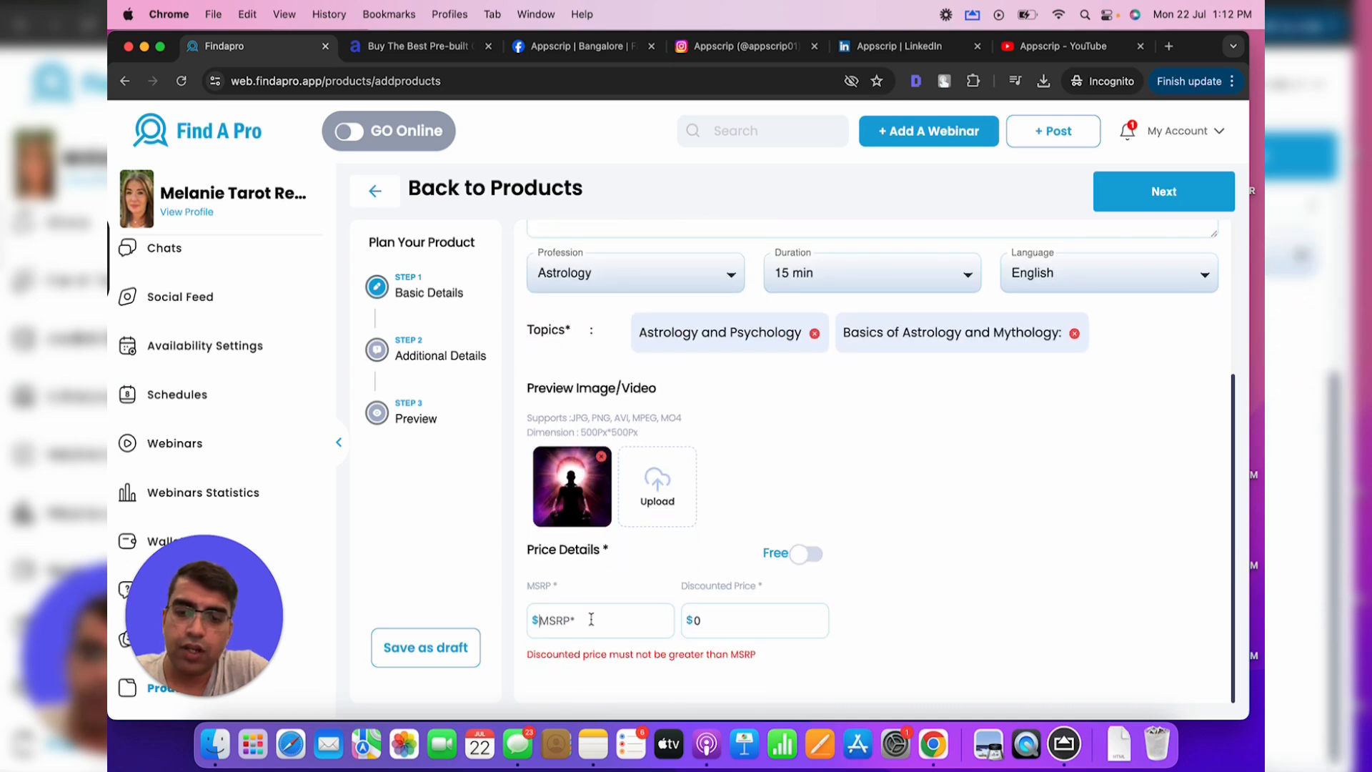
pyautogui.click(590, 620)
pyautogui.write('20')
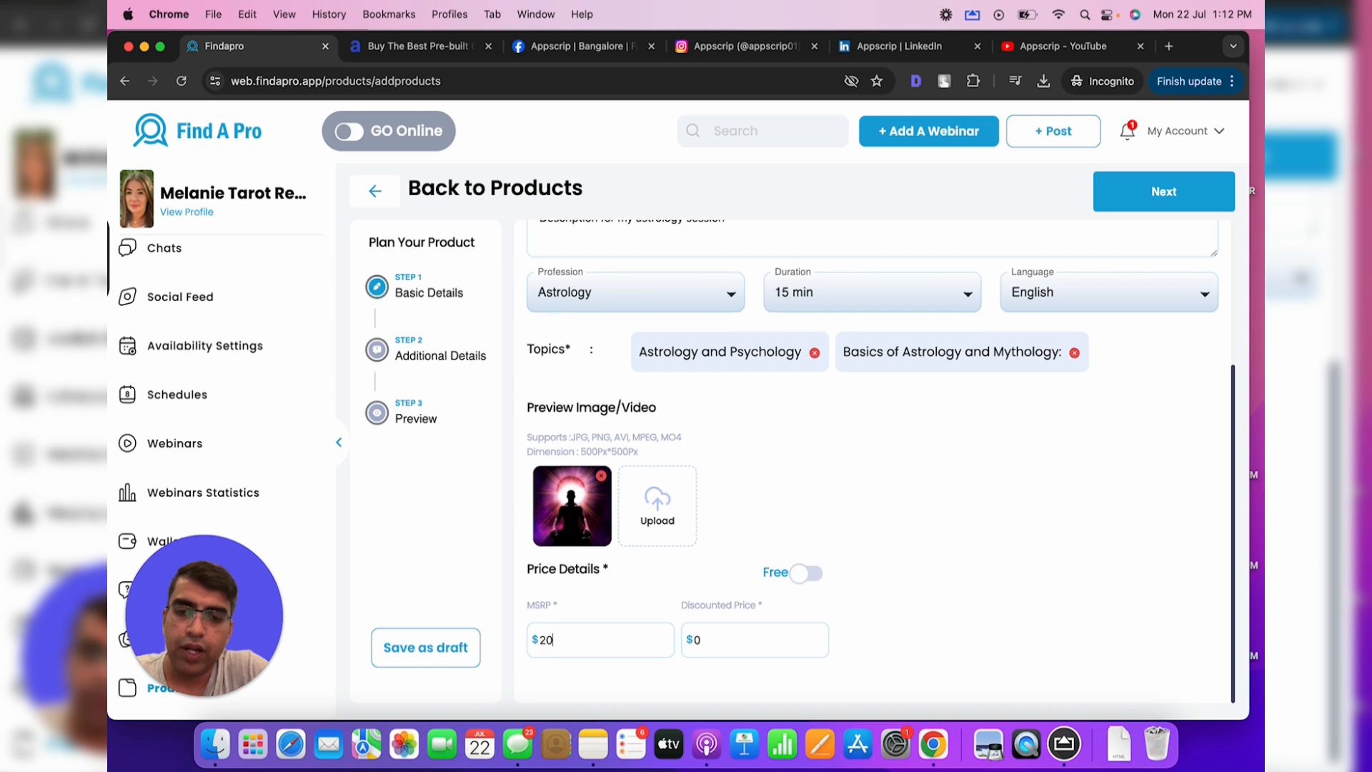
pyautogui.write('15')
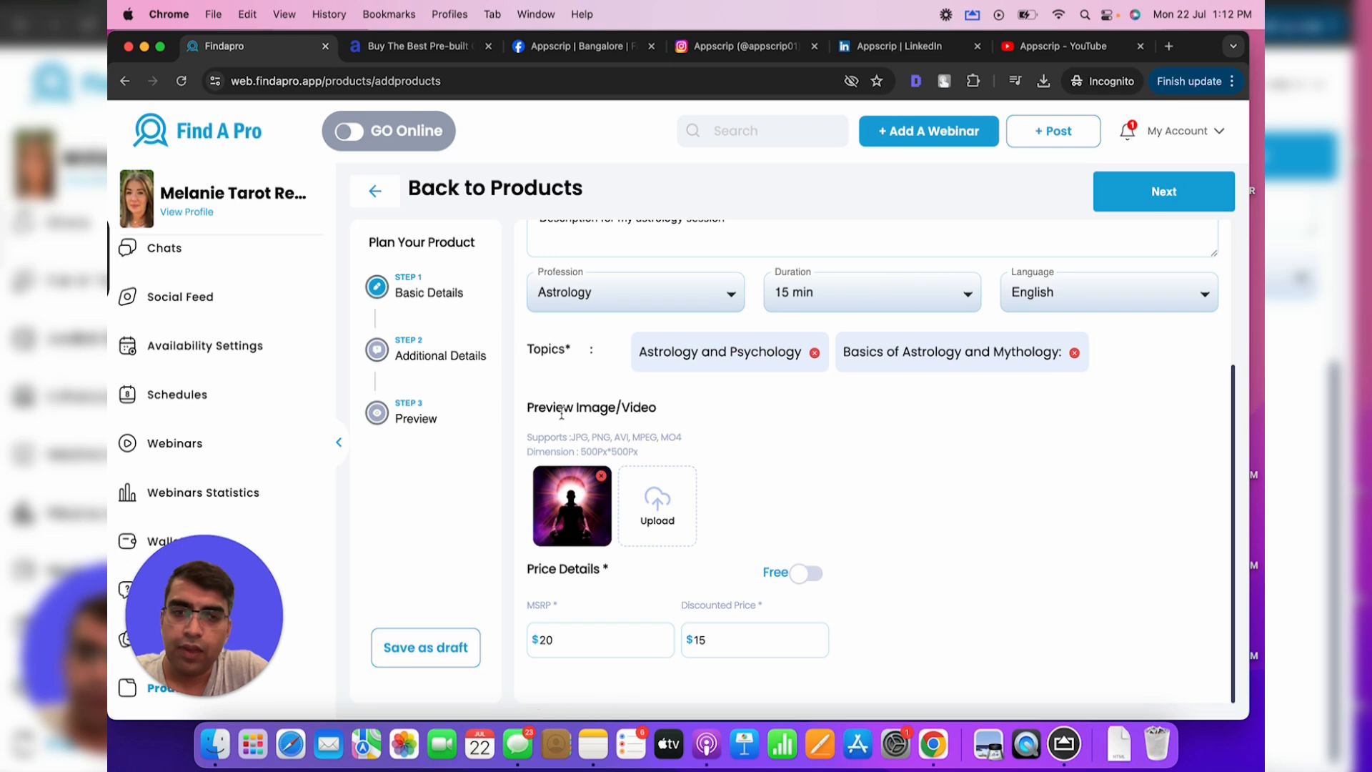
pyautogui.scroll(1, 833, 309)
pyautogui.click(1171, 203)
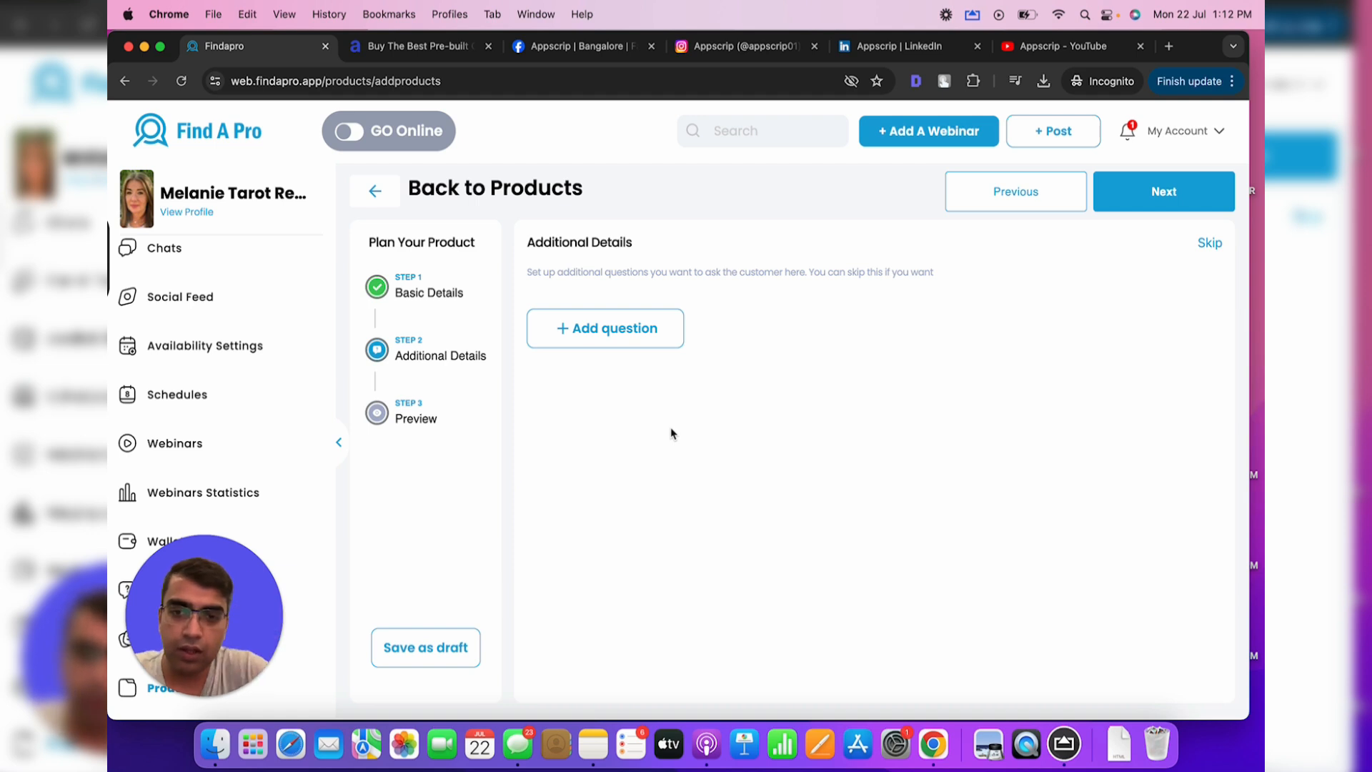
# Add a custom date of birth question with a Date answer type
pyautogui.click(634, 332)
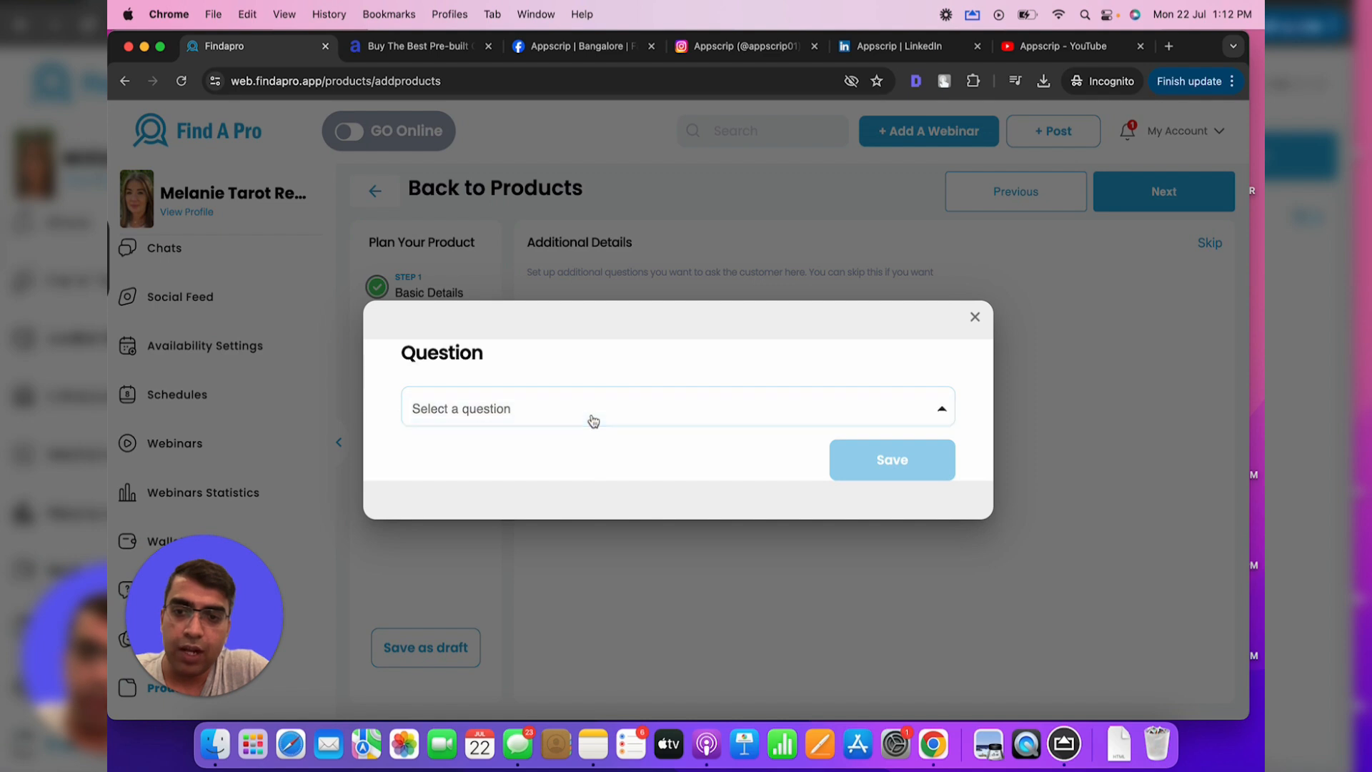
pyautogui.click(589, 420)
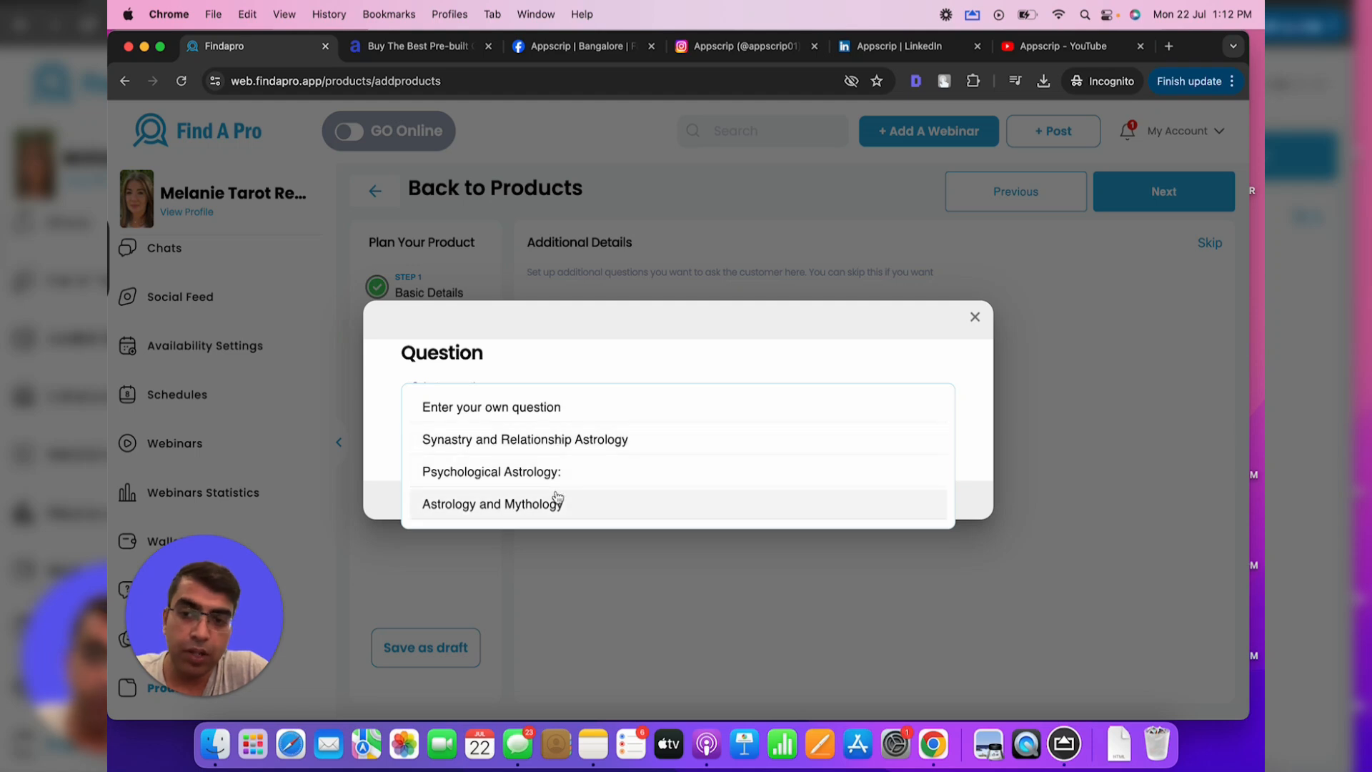
pyautogui.click(560, 407)
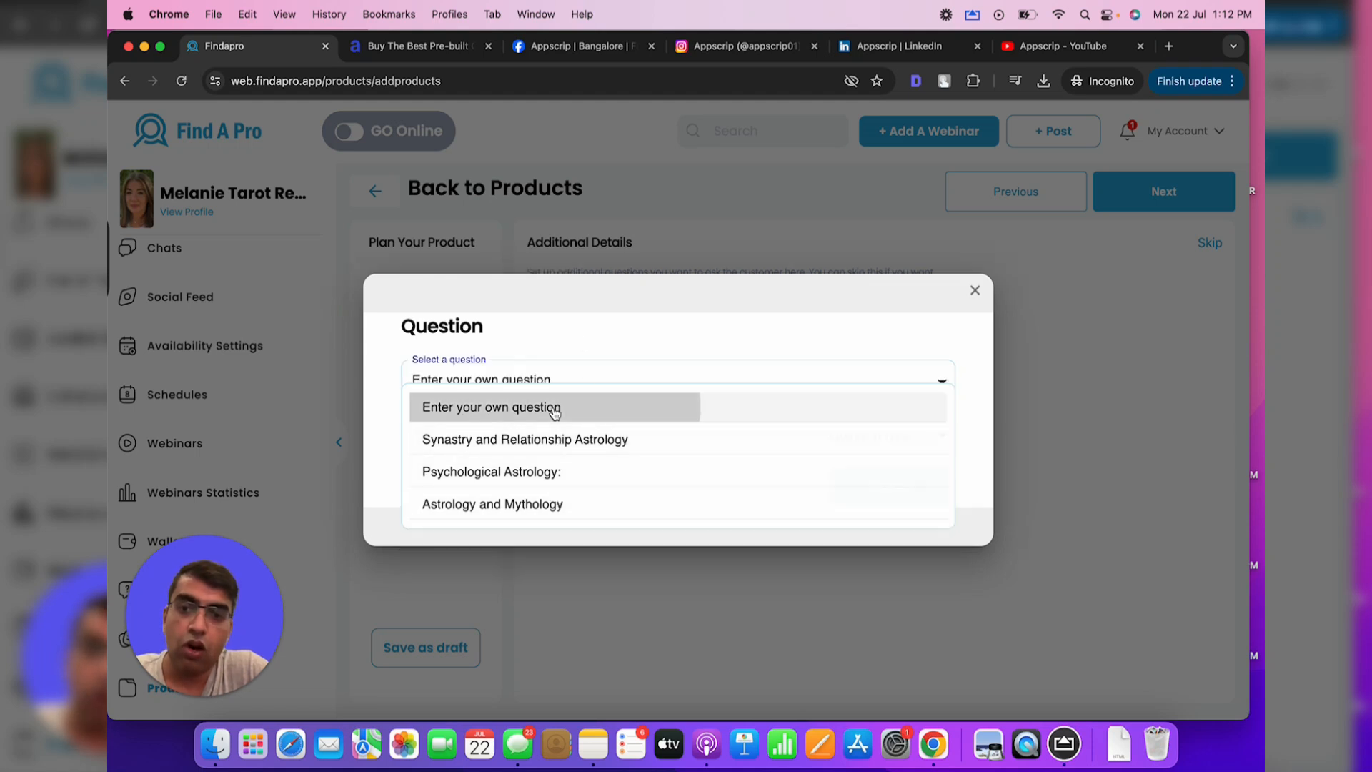
pyautogui.click(514, 437)
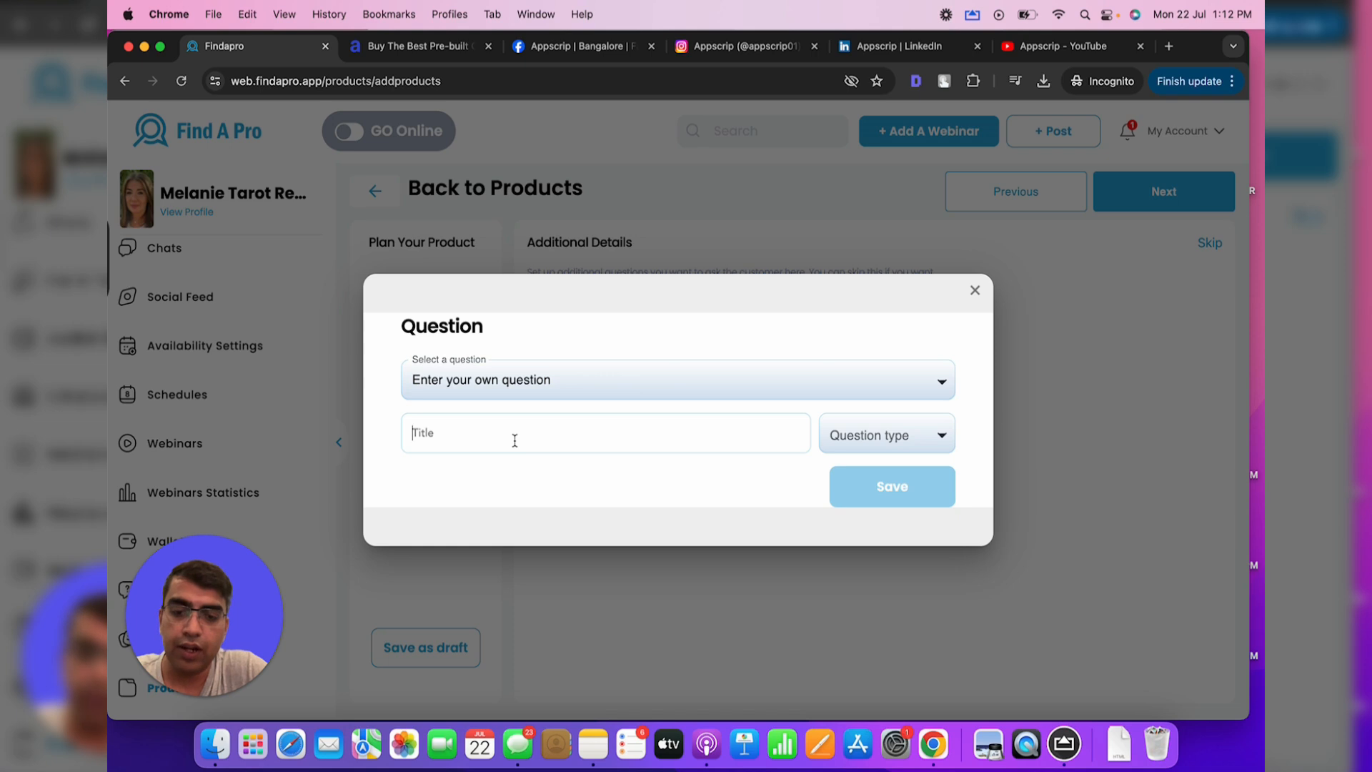
pyautogui.write('What is your date of birth ?')
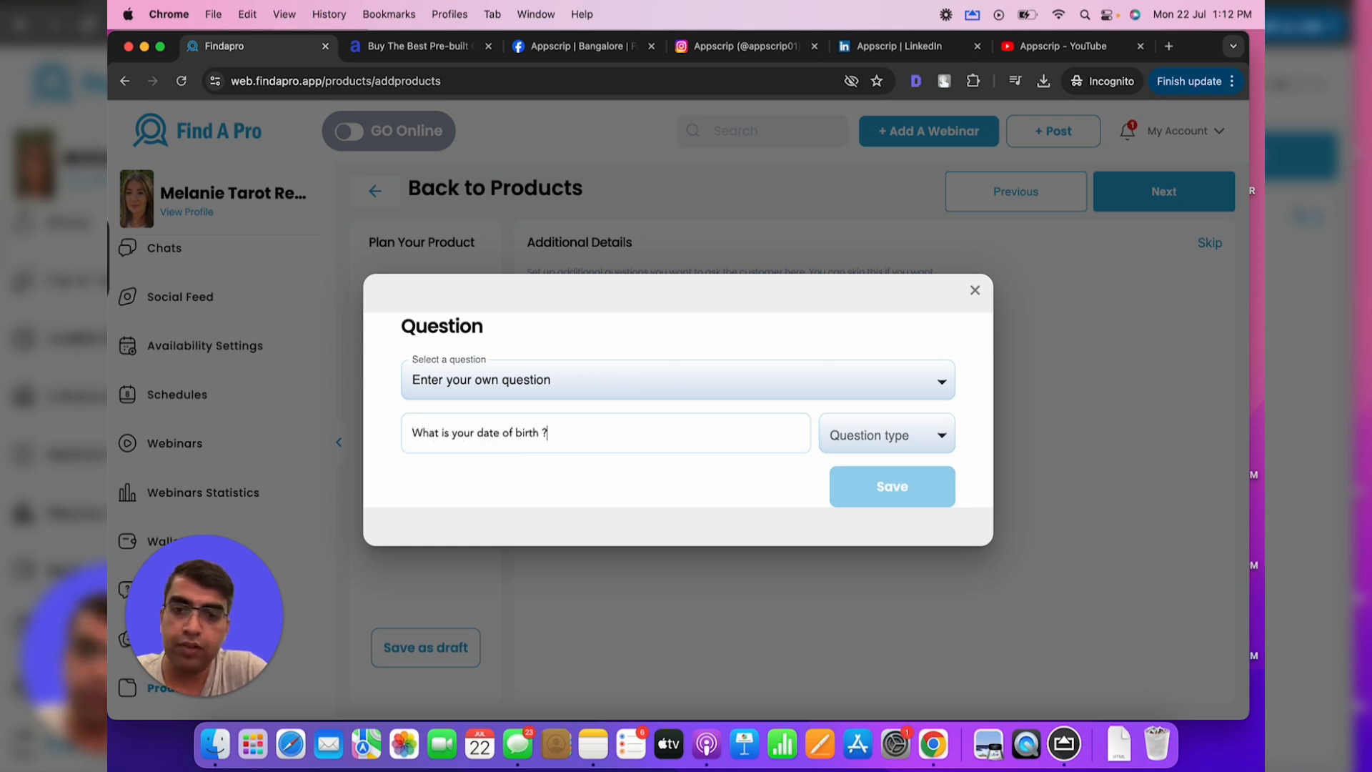
pyautogui.click(933, 436)
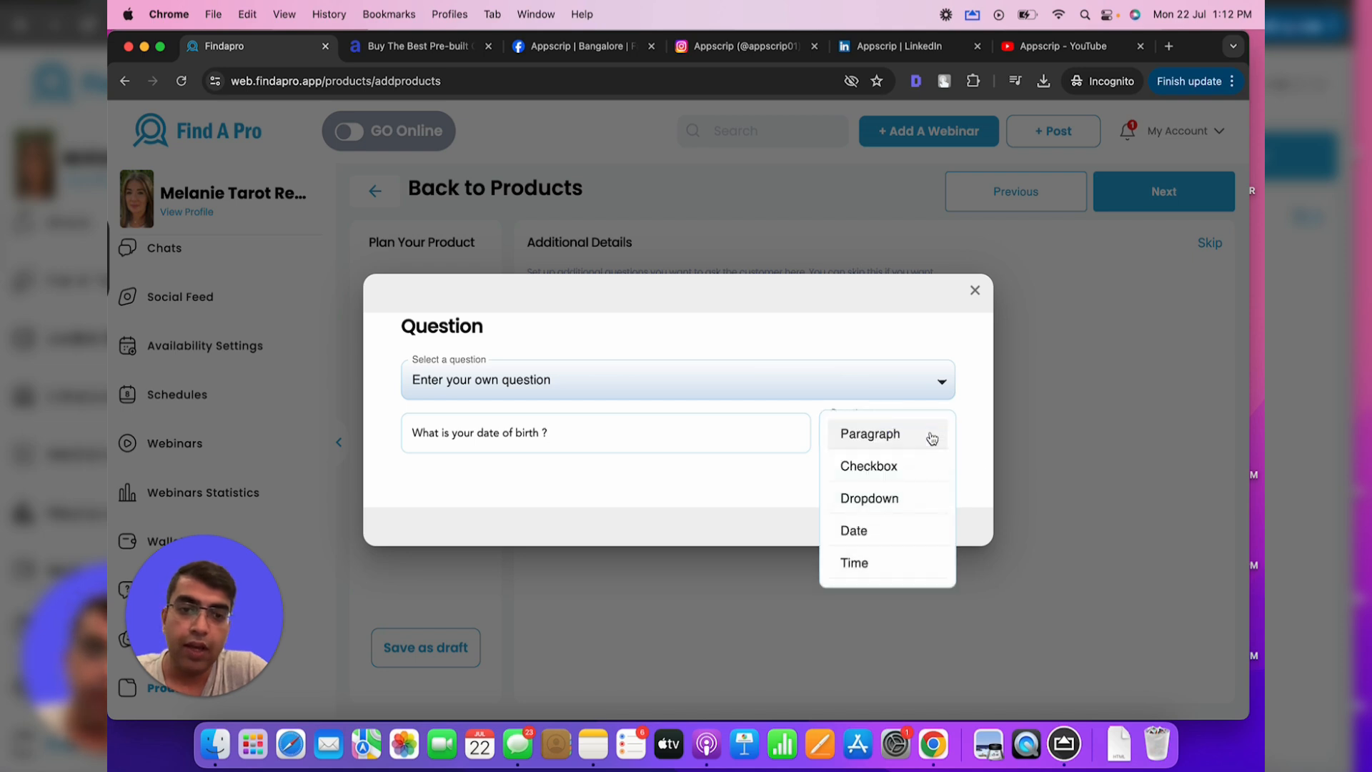
pyautogui.click(856, 529)
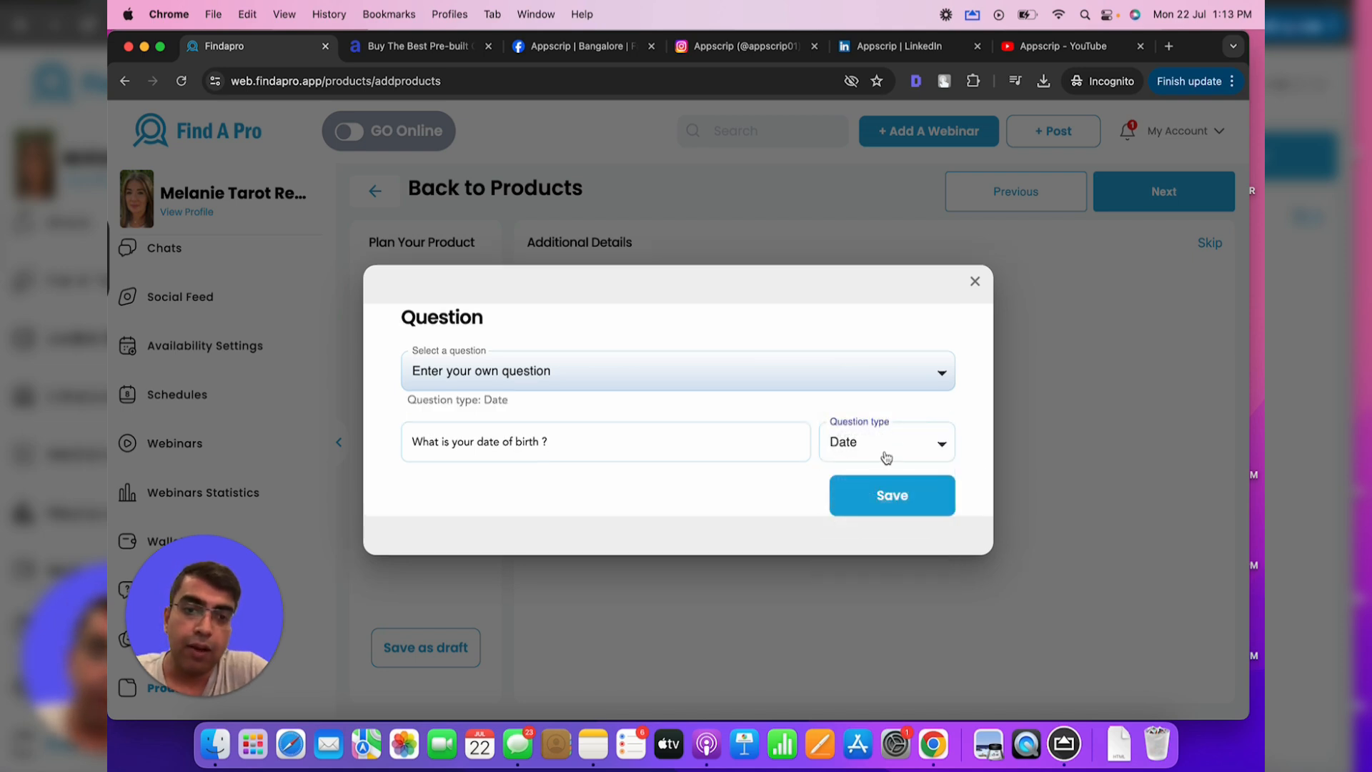
pyautogui.click(886, 457)
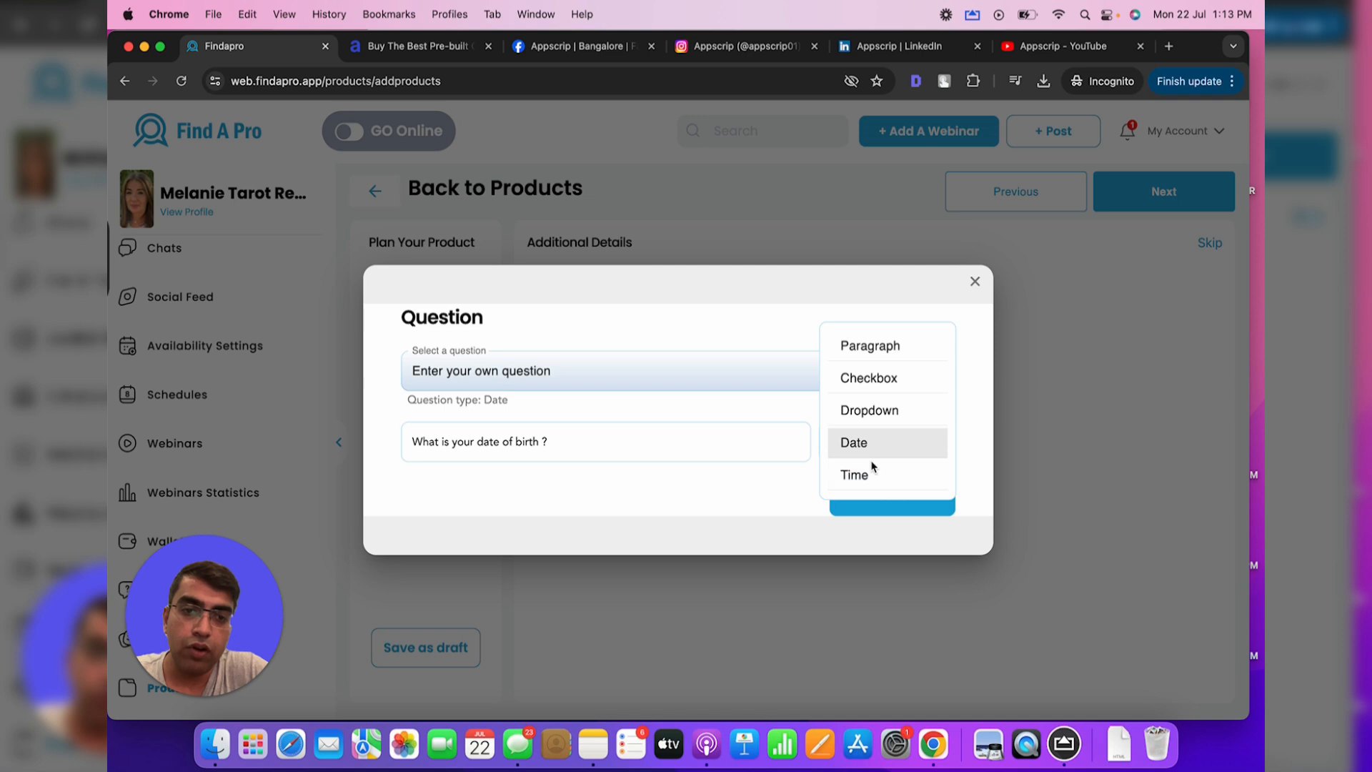
pyautogui.click(621, 437)
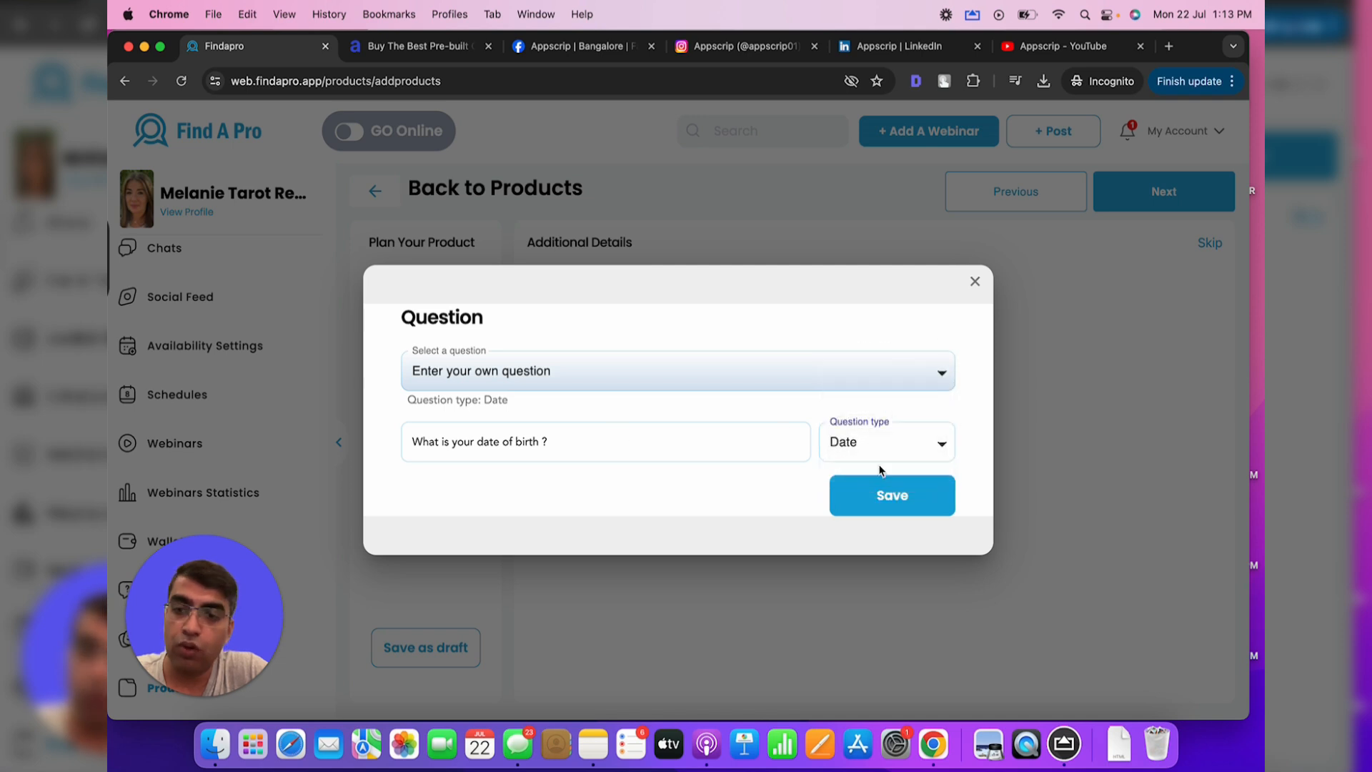
pyautogui.click(887, 493)
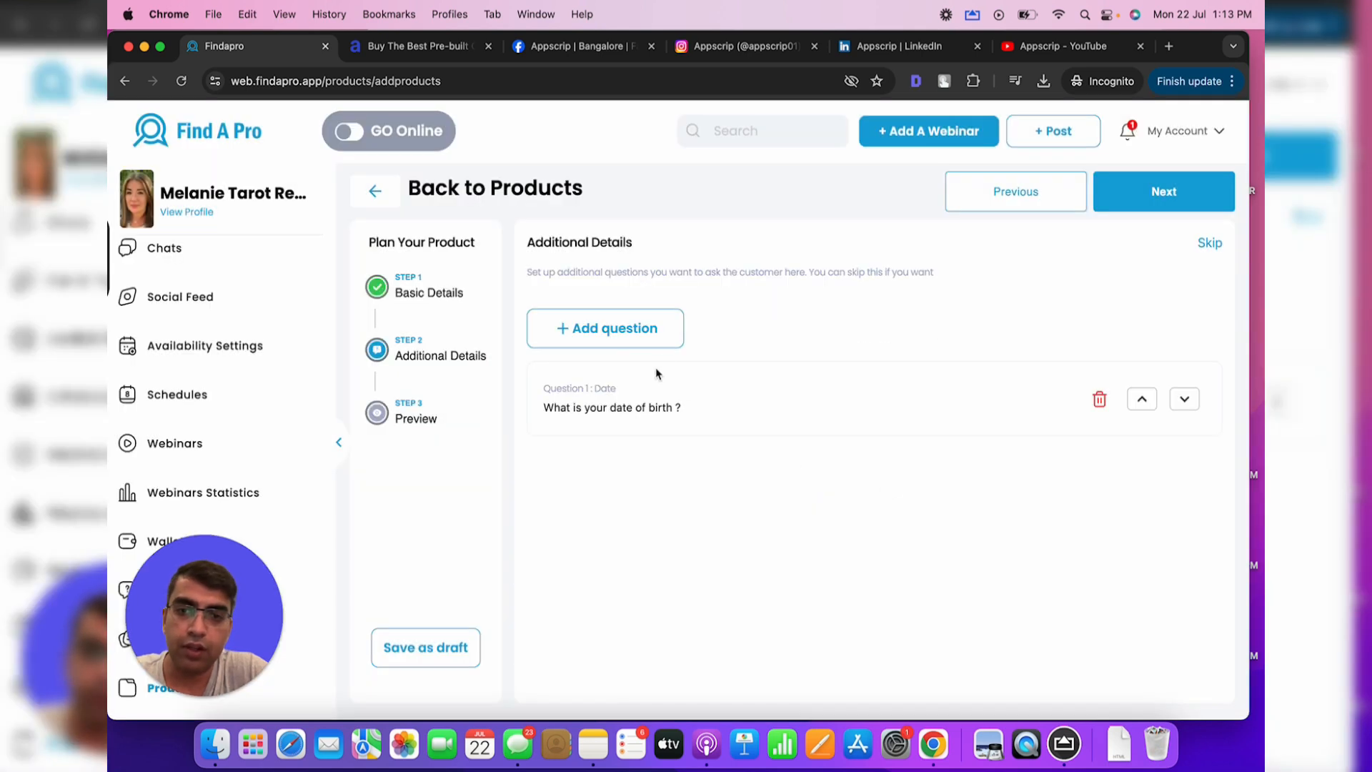
# Add a custom time of birth question with a Time answer type
pyautogui.click(646, 343)
pyautogui.click(520, 409)
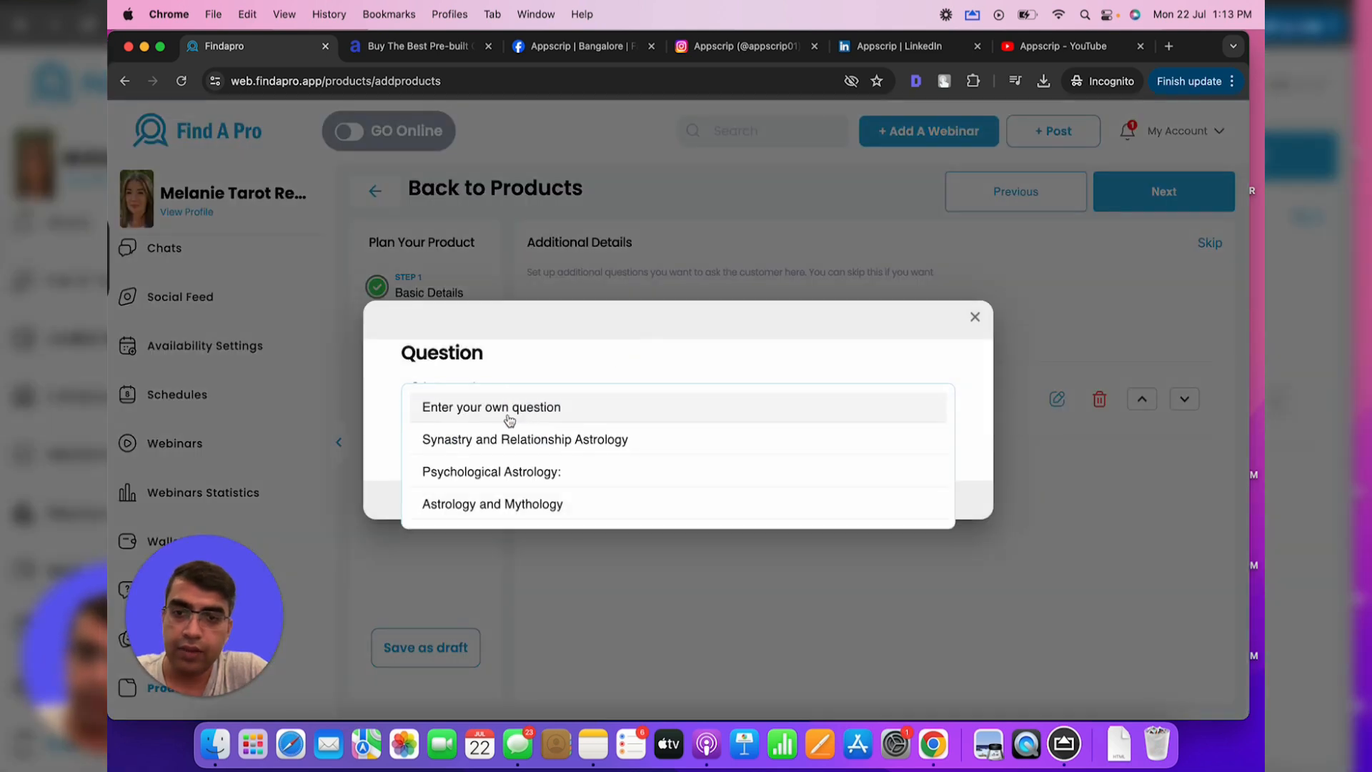
pyautogui.click(510, 421)
pyautogui.write('What si')
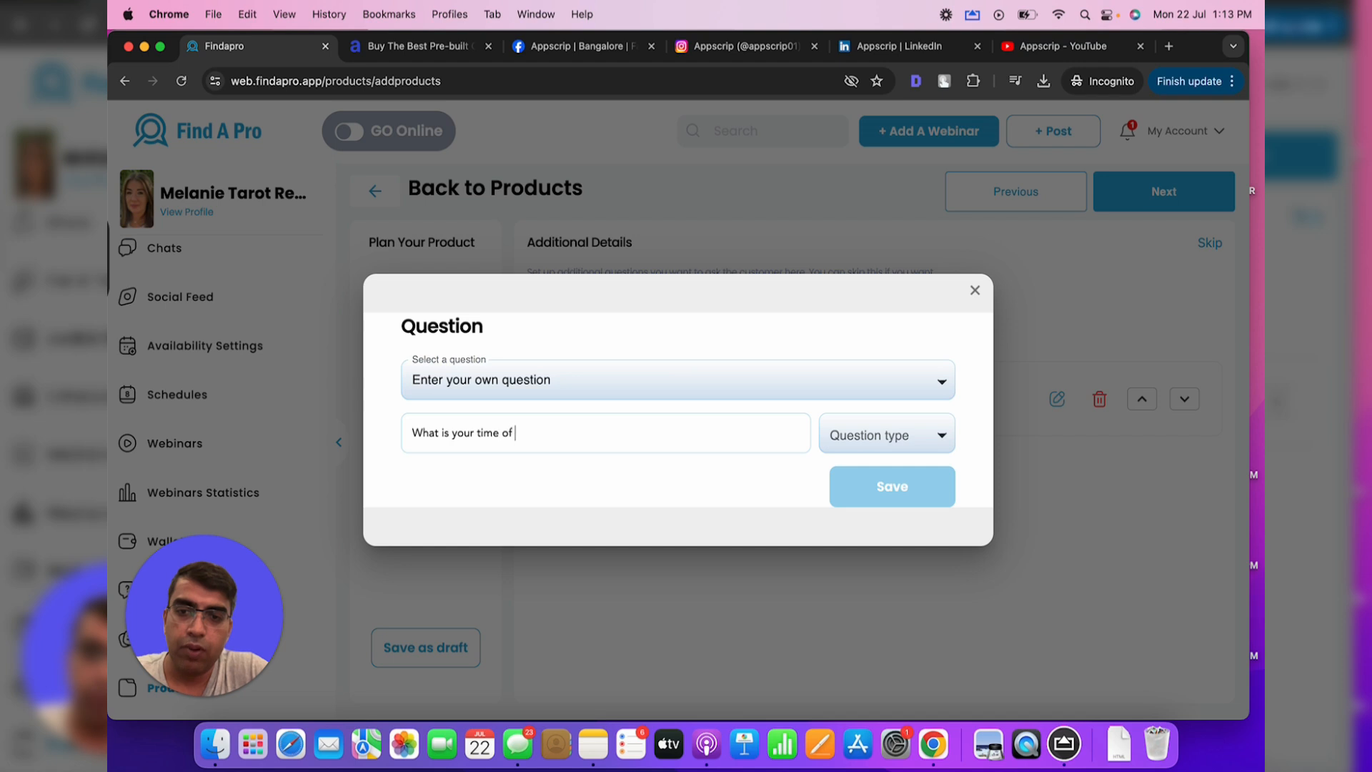
pyautogui.write(' ?')
pyautogui.click(873, 437)
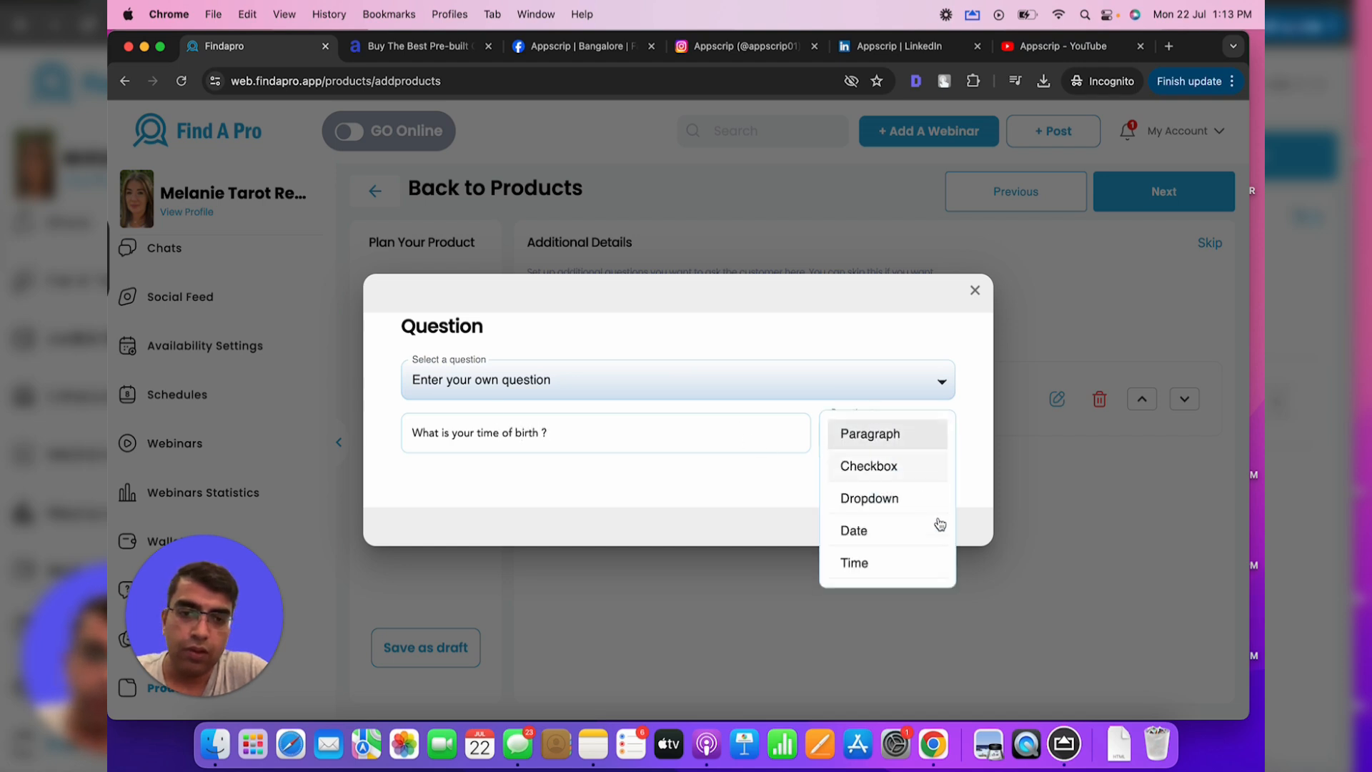
pyautogui.click(886, 564)
pyautogui.click(891, 503)
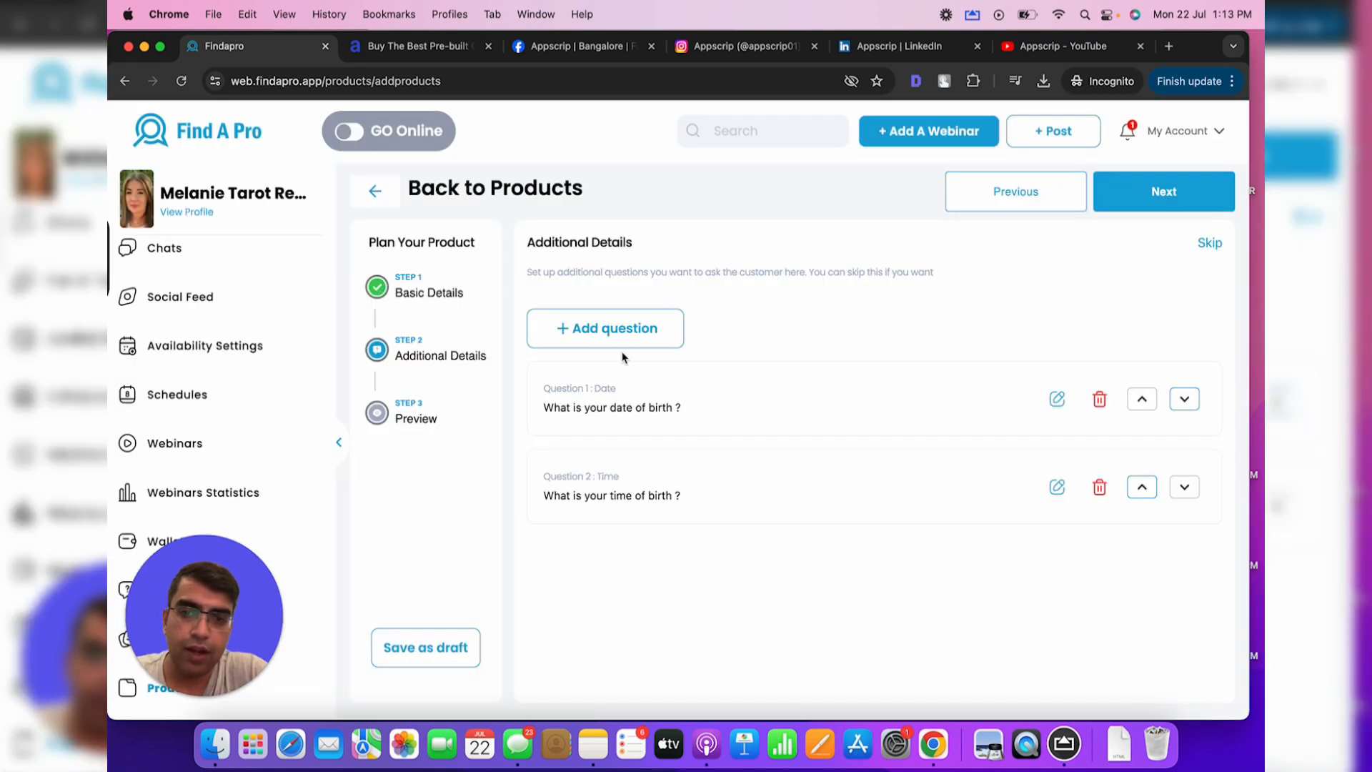
# Add a custom place of birth question with a Paragraph answer type
pyautogui.click(604, 336)
pyautogui.click(516, 411)
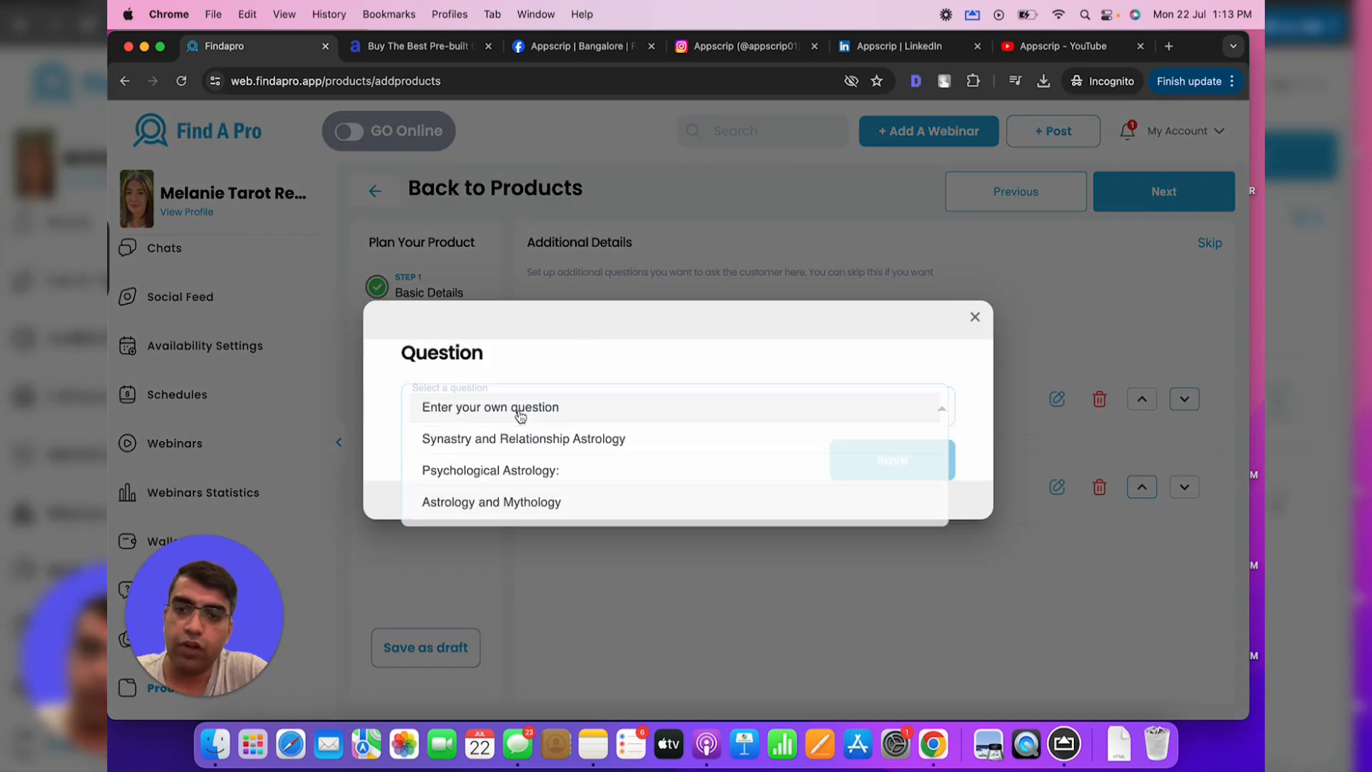
pyautogui.click(519, 416)
pyautogui.click(496, 421)
pyautogui.write('WHat is')
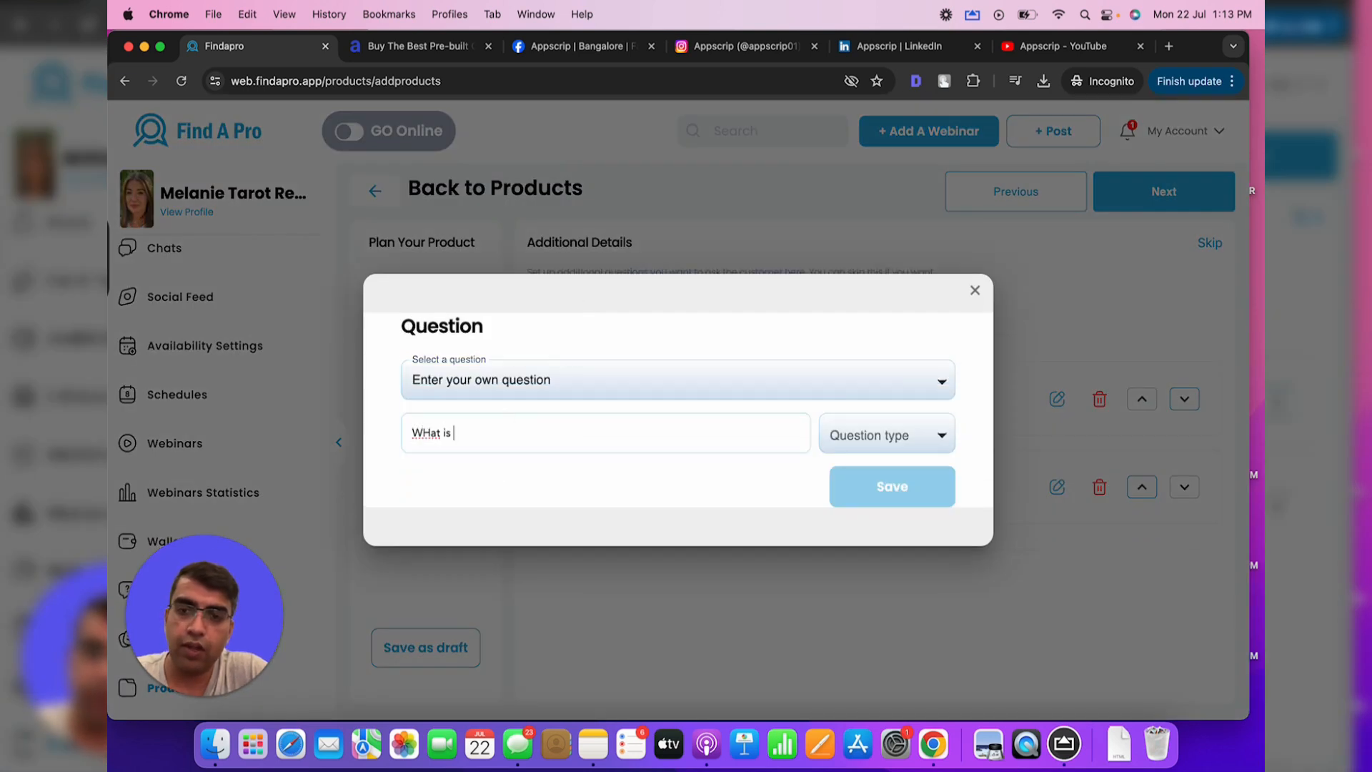
pyautogui.press('BackSpace')
pyautogui.press('BackSpace')
pyautogui.press('BackSpace')
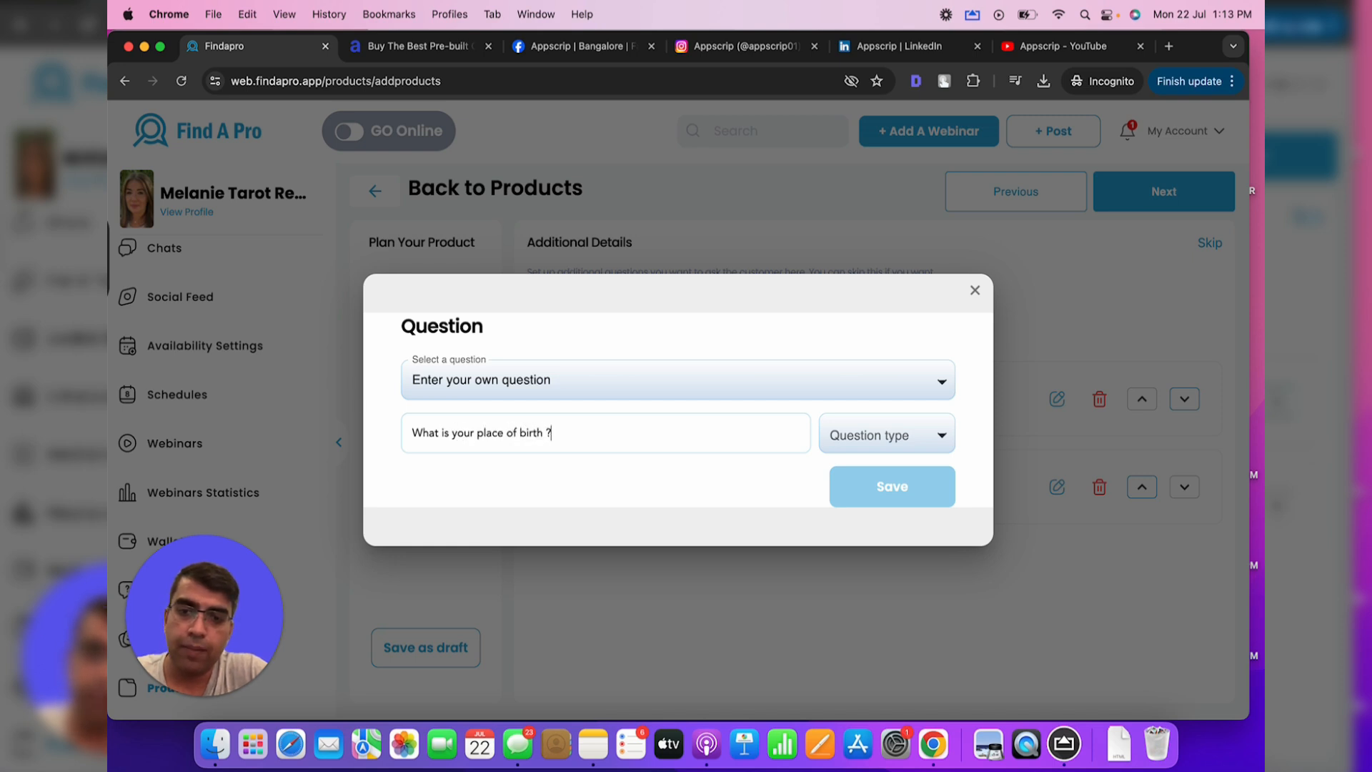
pyautogui.click(867, 435)
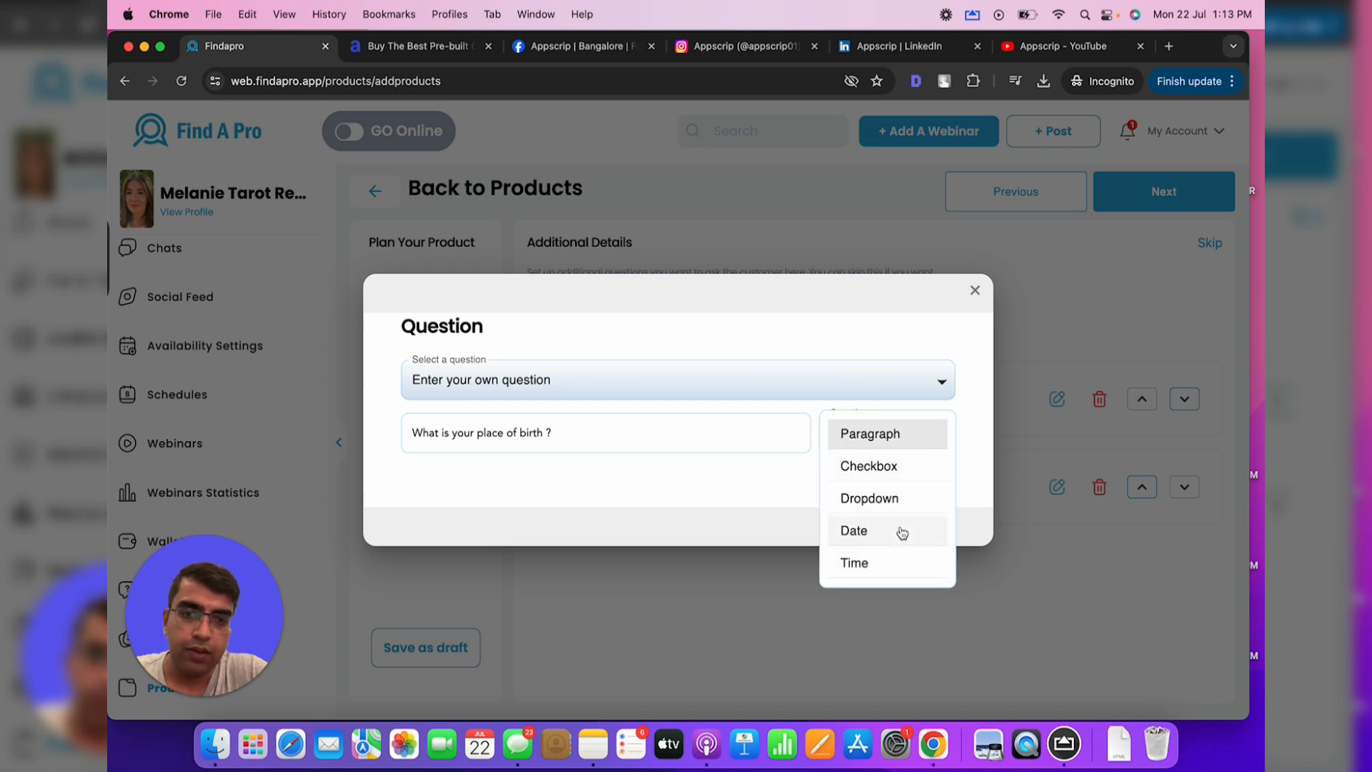
pyautogui.click(888, 441)
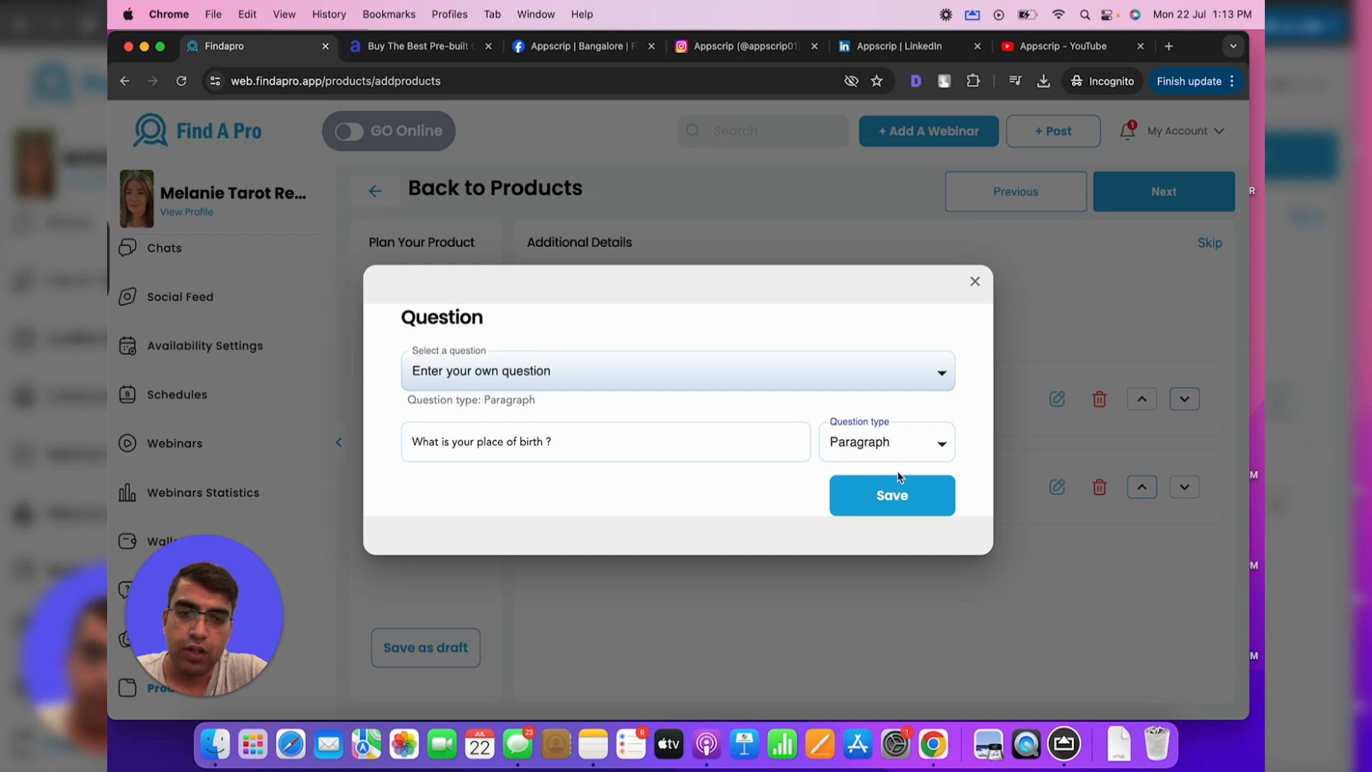
pyautogui.click(896, 498)
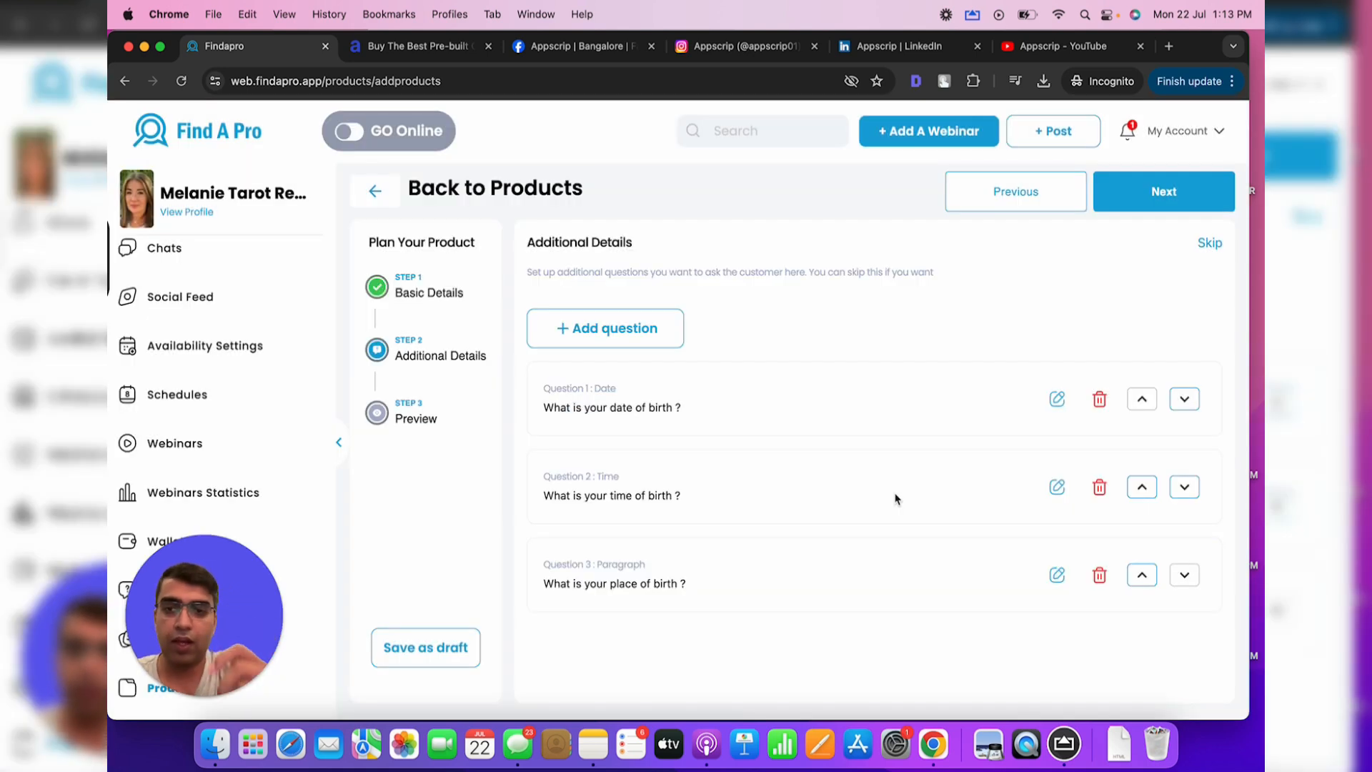
# Review the 15 min video astrology session preview and submit it for approval
pyautogui.click(1160, 205)
pyautogui.scroll(-5, 732, 437)
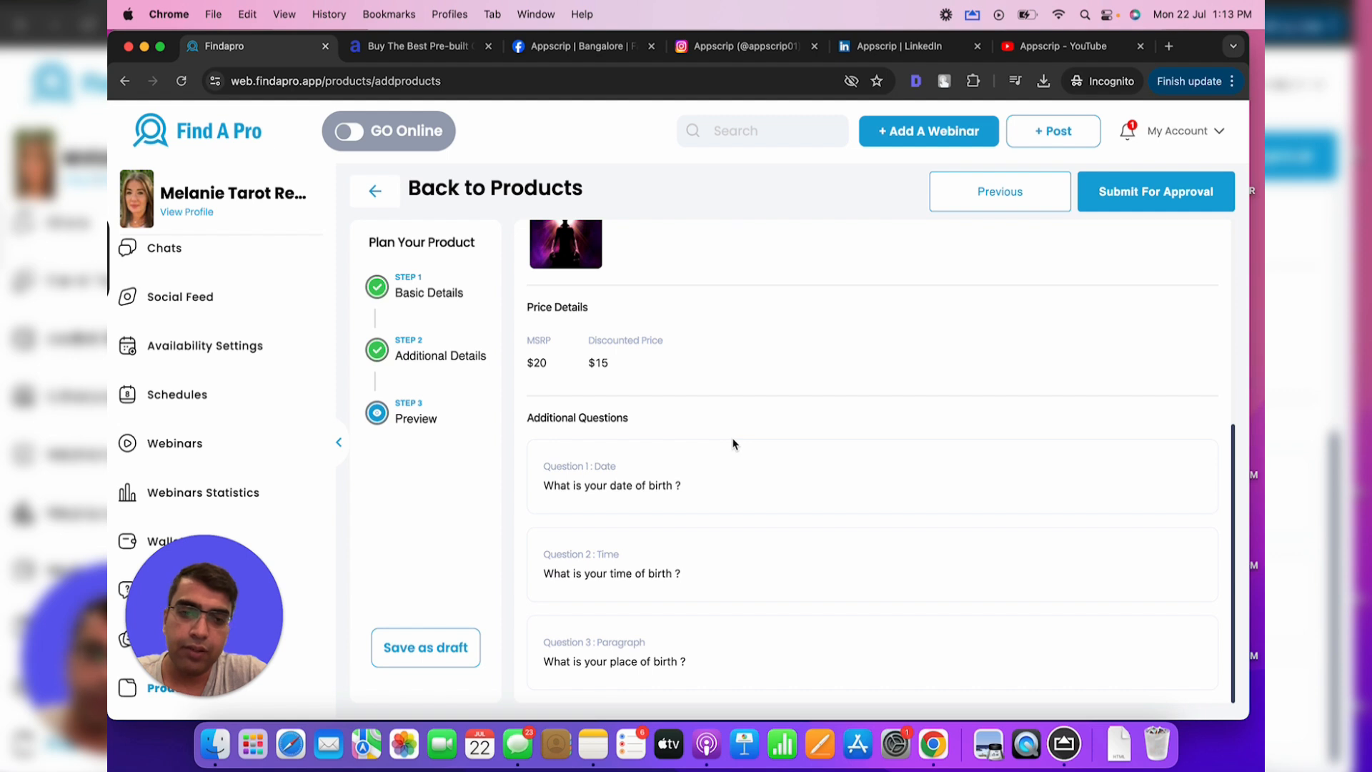
pyautogui.scroll(5, 732, 443)
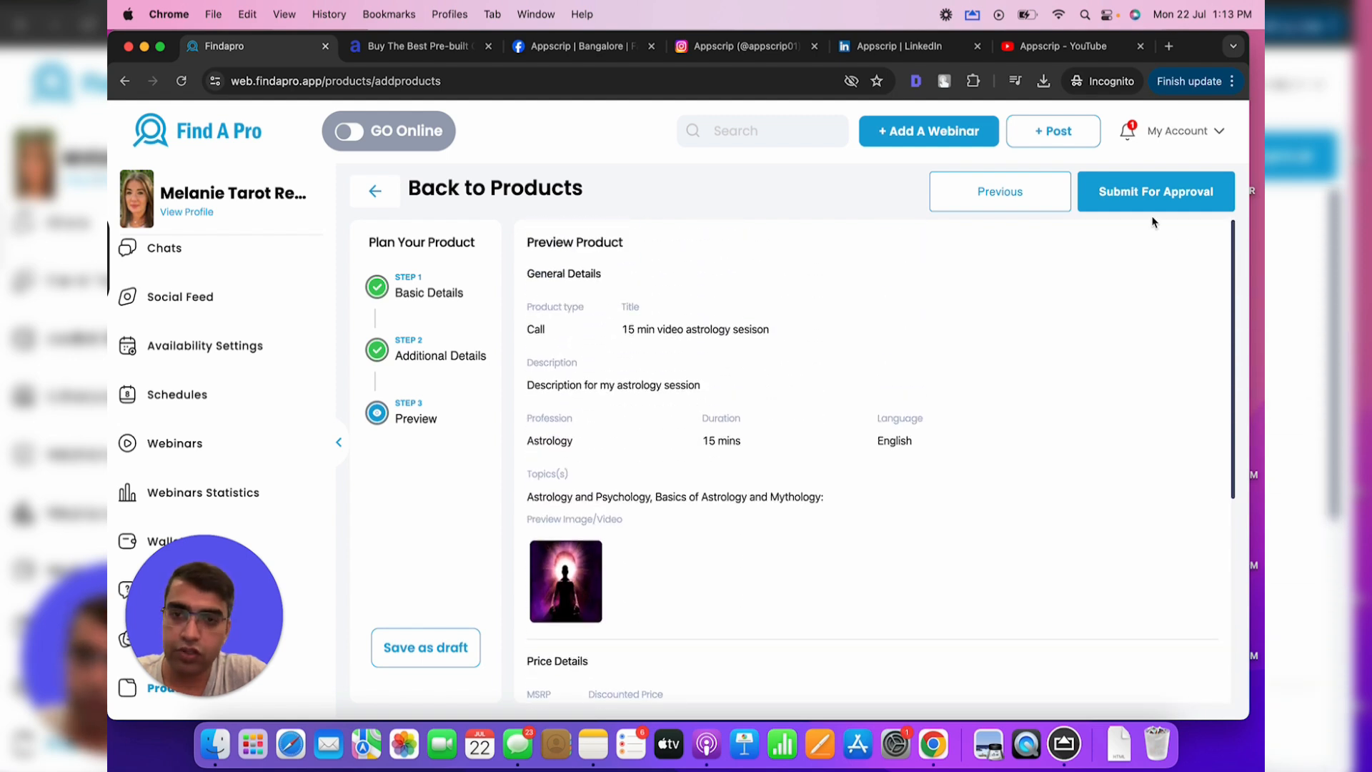
pyautogui.click(1175, 204)
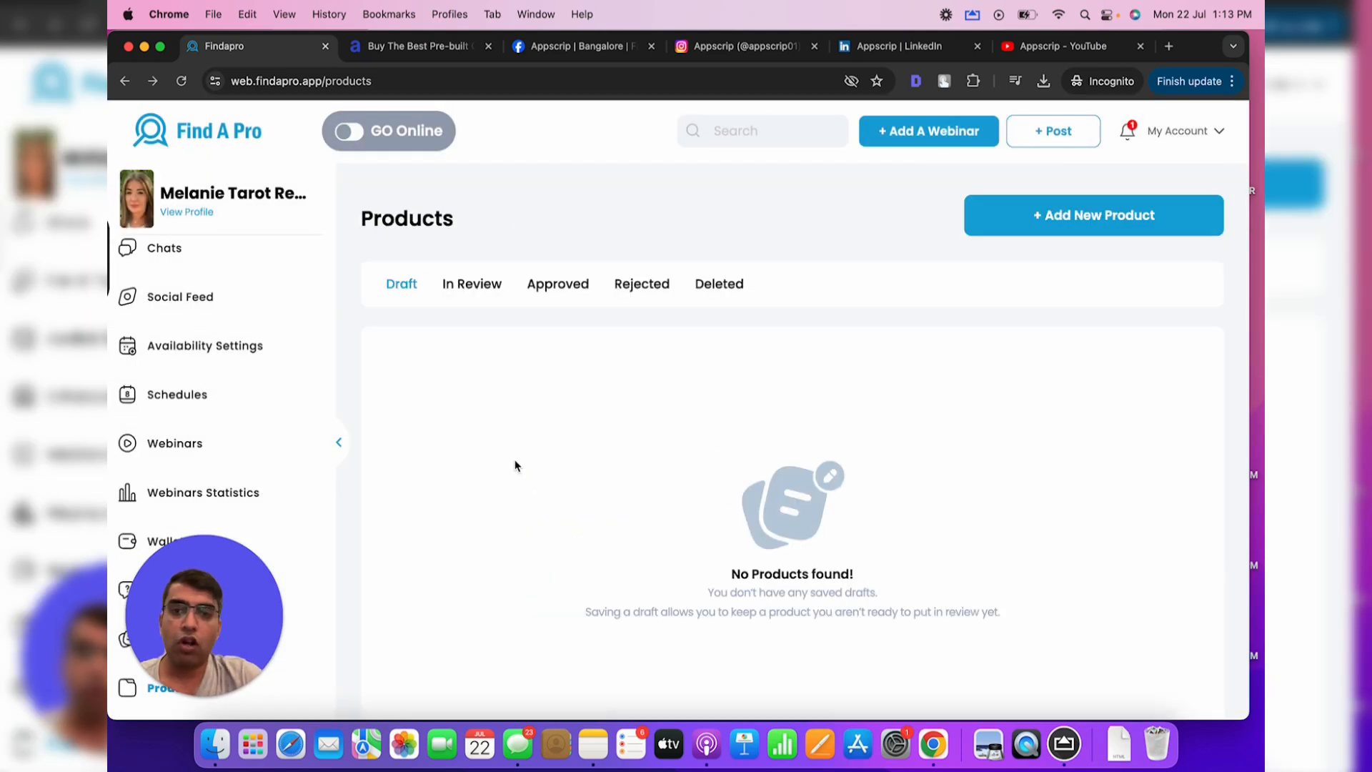
# Check the In Review, Draft and Approved tabs to find the call approved, then start a new product
pyautogui.click(471, 287)
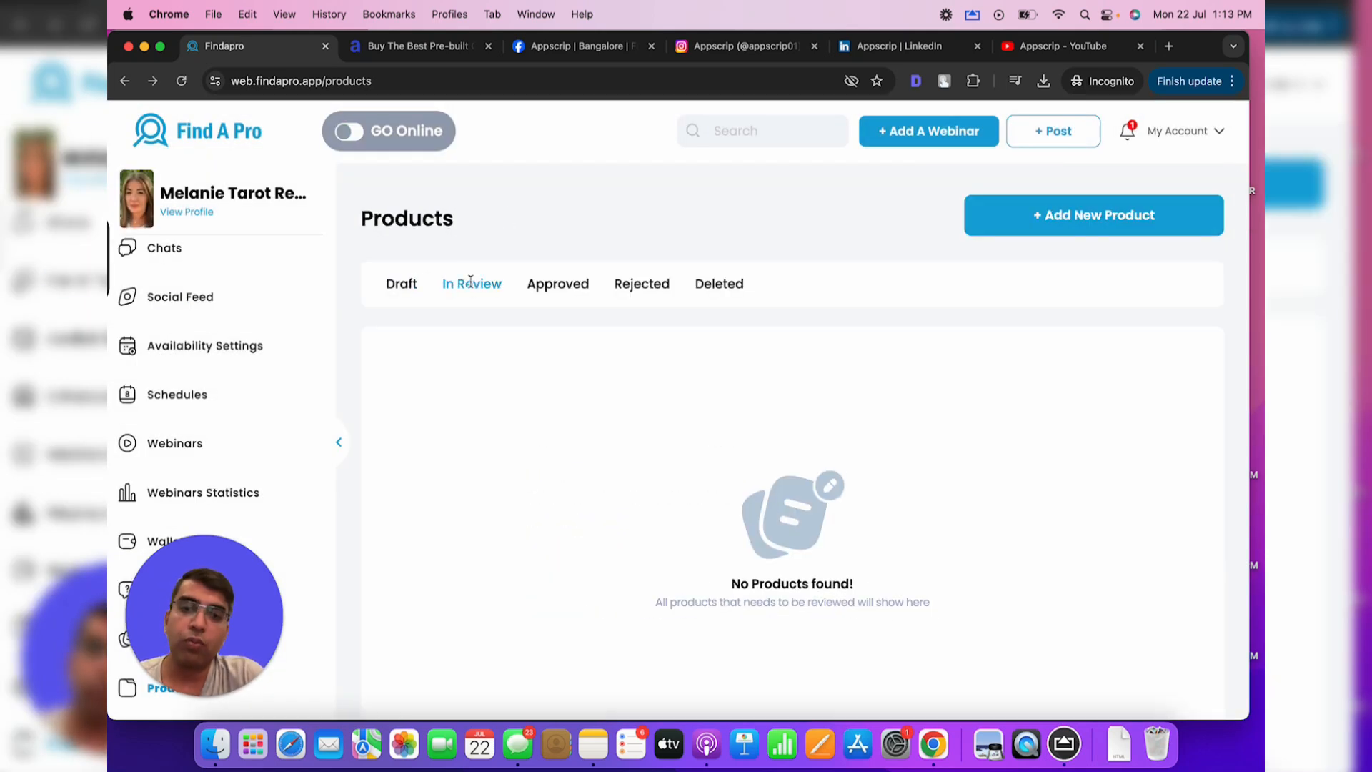
pyautogui.click(544, 288)
pyautogui.click(405, 289)
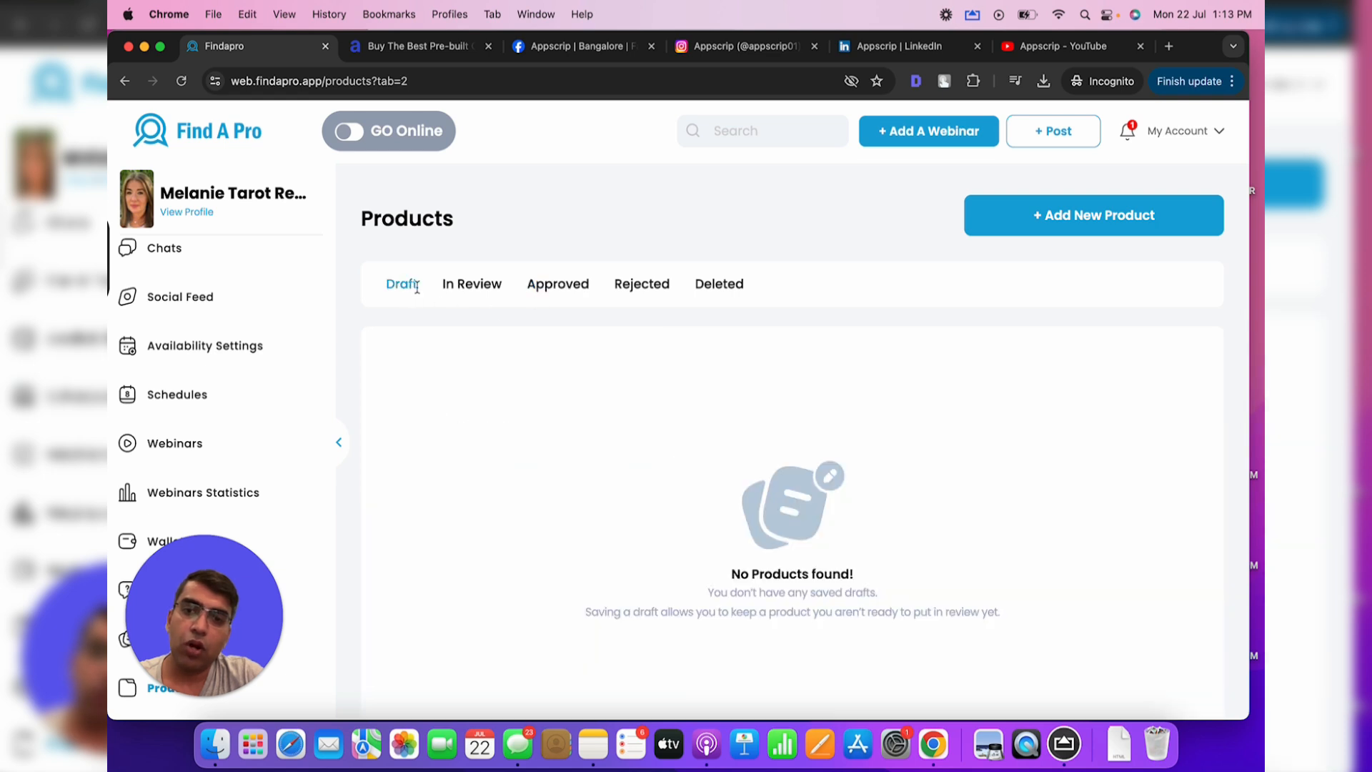
pyautogui.click(496, 288)
pyautogui.click(572, 283)
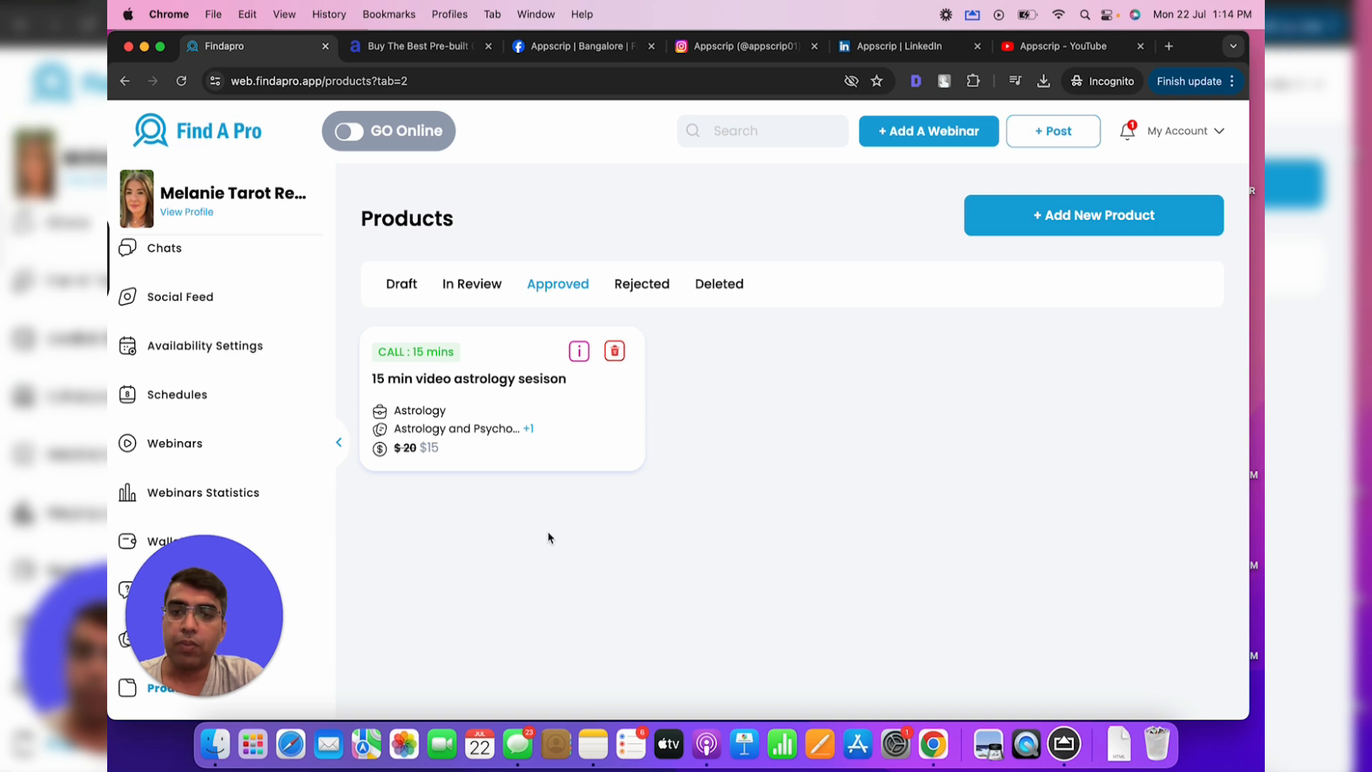
pyautogui.moveTo(716, 473); pyautogui.dragTo(399, 270)
pyautogui.click(729, 420)
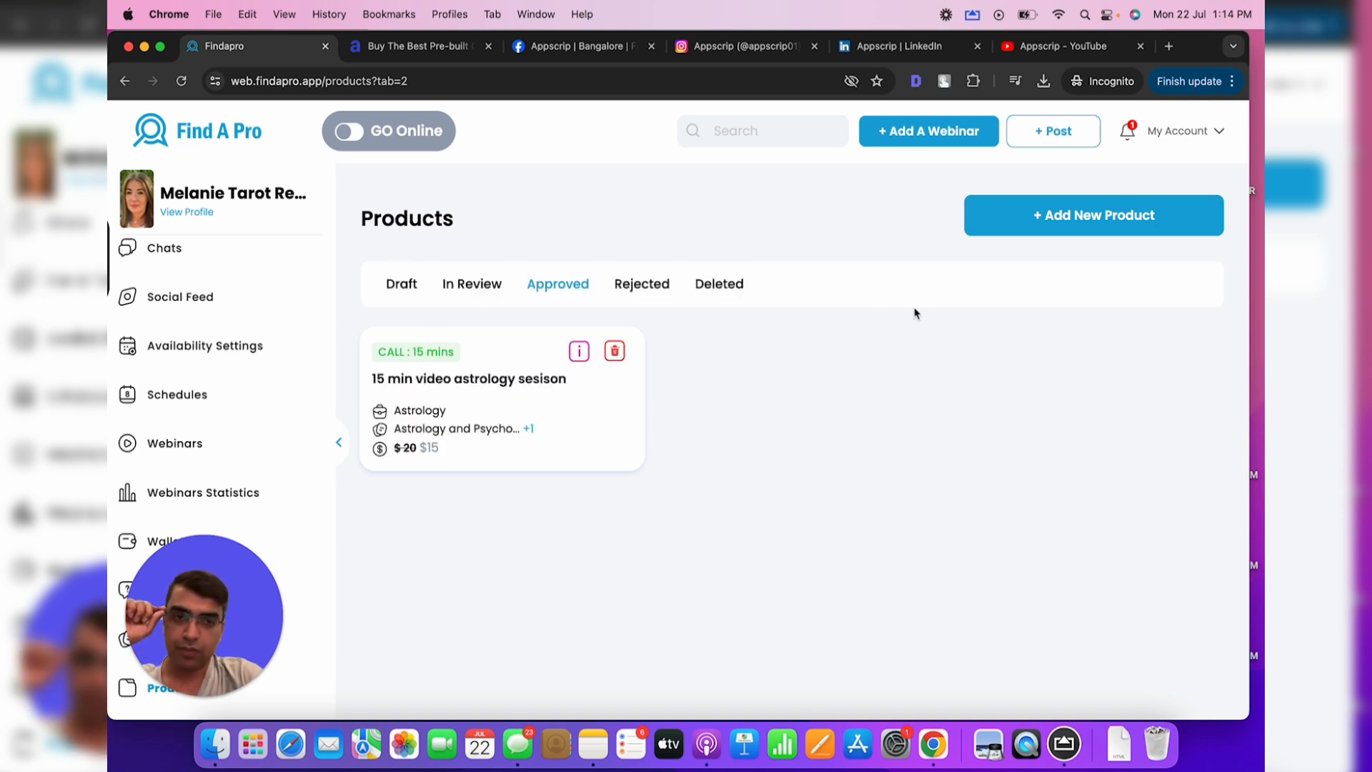
pyautogui.click(1048, 222)
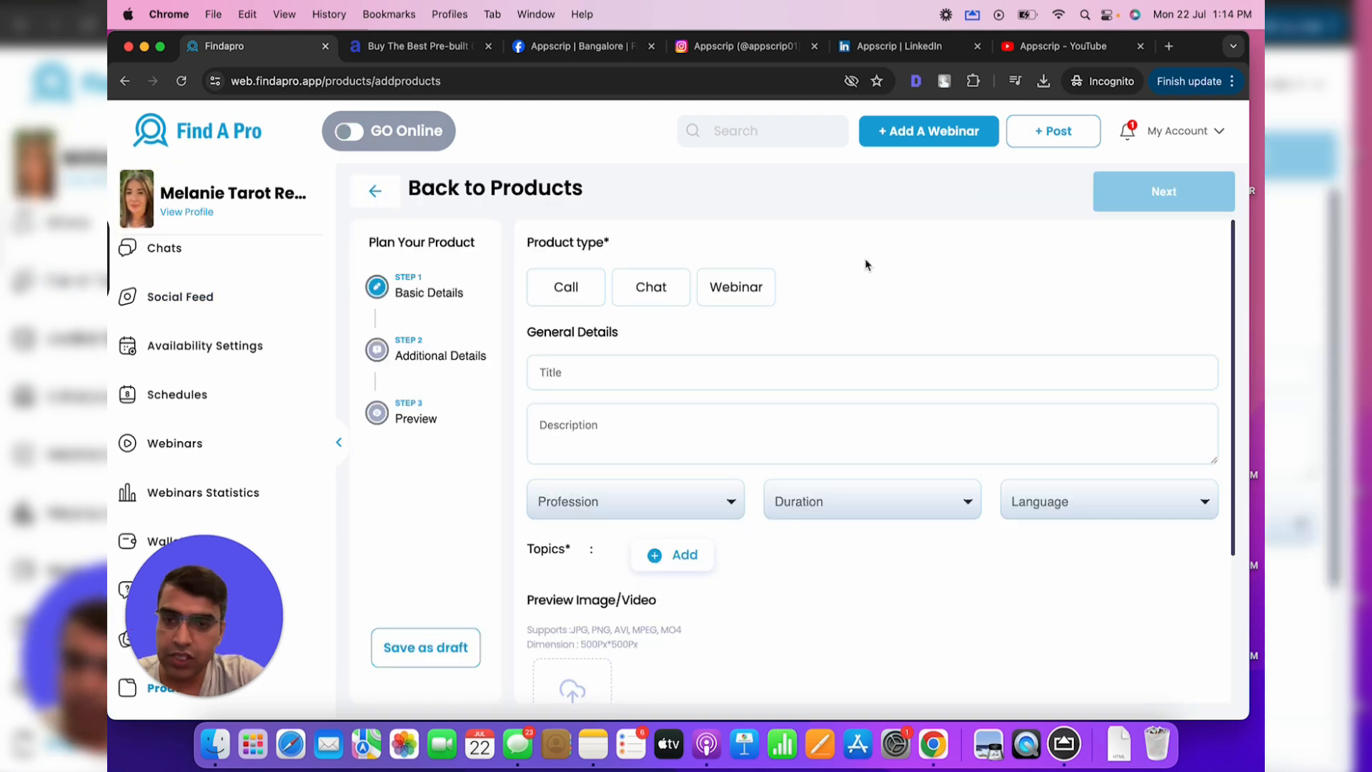
# Make the new product a Chat titled '30 min chat consultation'
pyautogui.click(666, 284)
pyautogui.click(568, 379)
pyautogui.write('10')
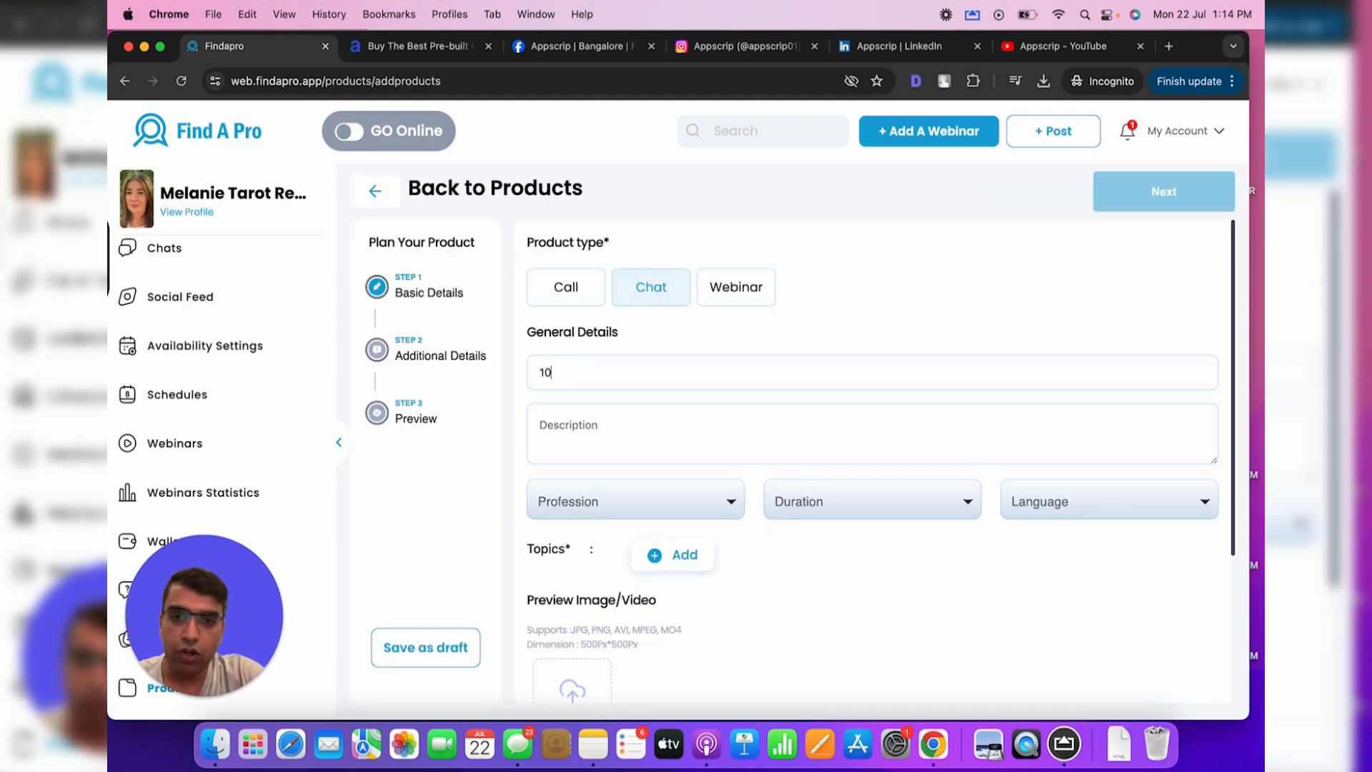
pyautogui.write('30 min cha')
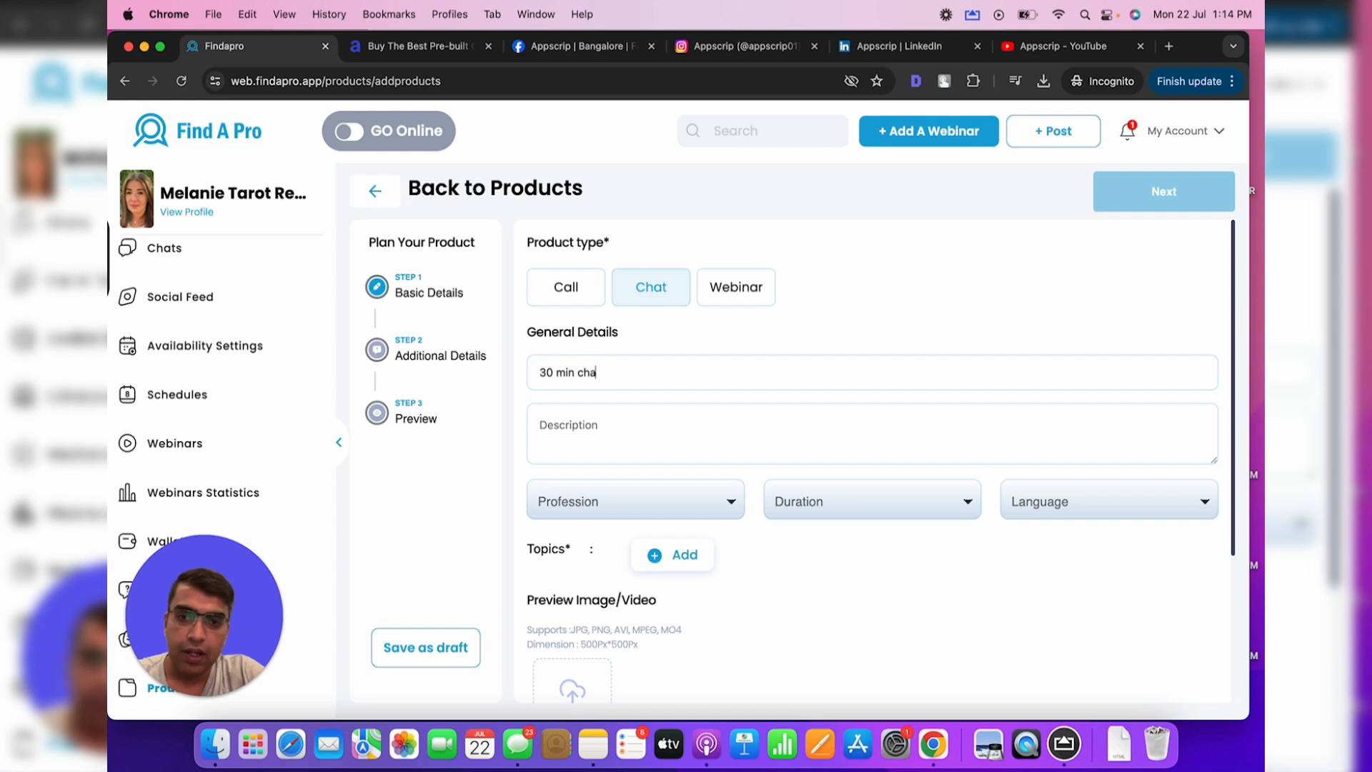
pyautogui.write('t consultation')
pyautogui.press('Tab')
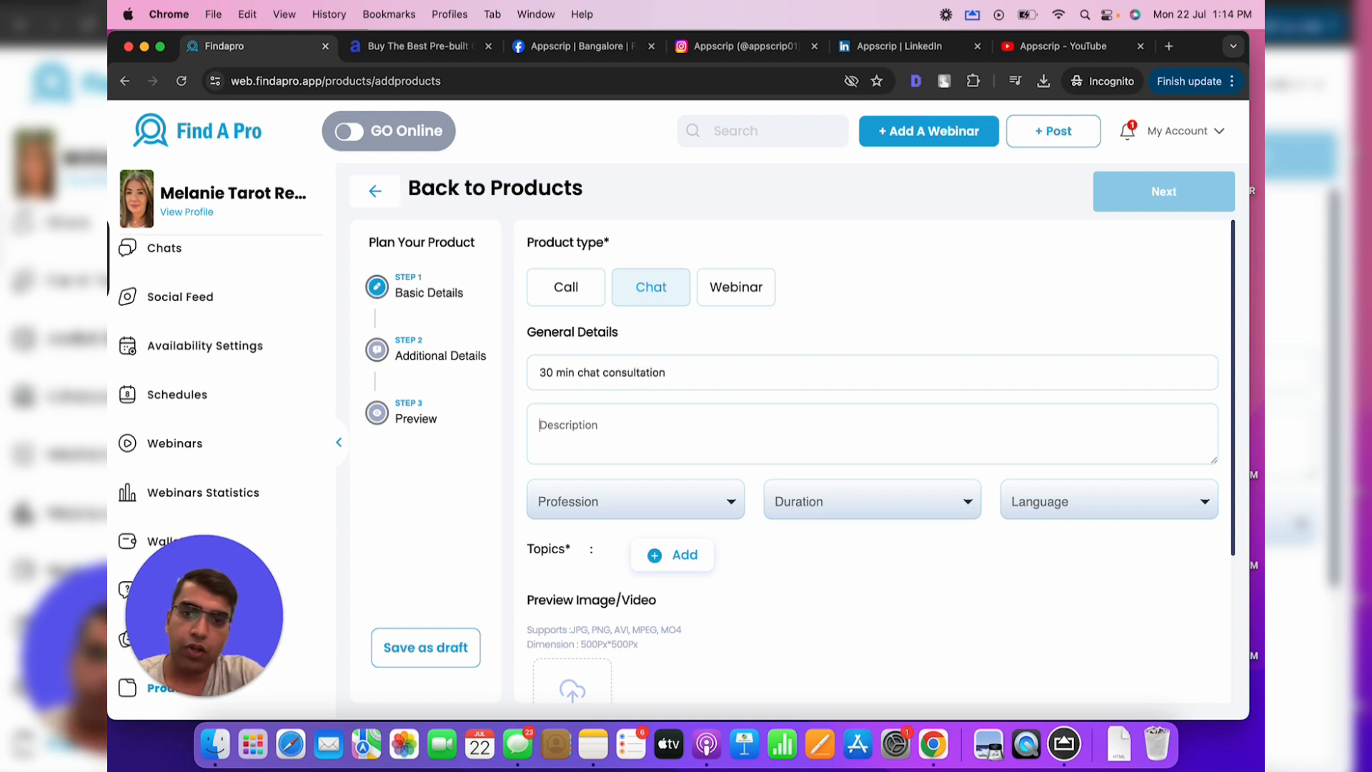
pyautogui.write('10 min')
# Enter the description '30 min chat consultation for love astrology related questions'
pyautogui.press('super+a')
pyautogui.write('30')
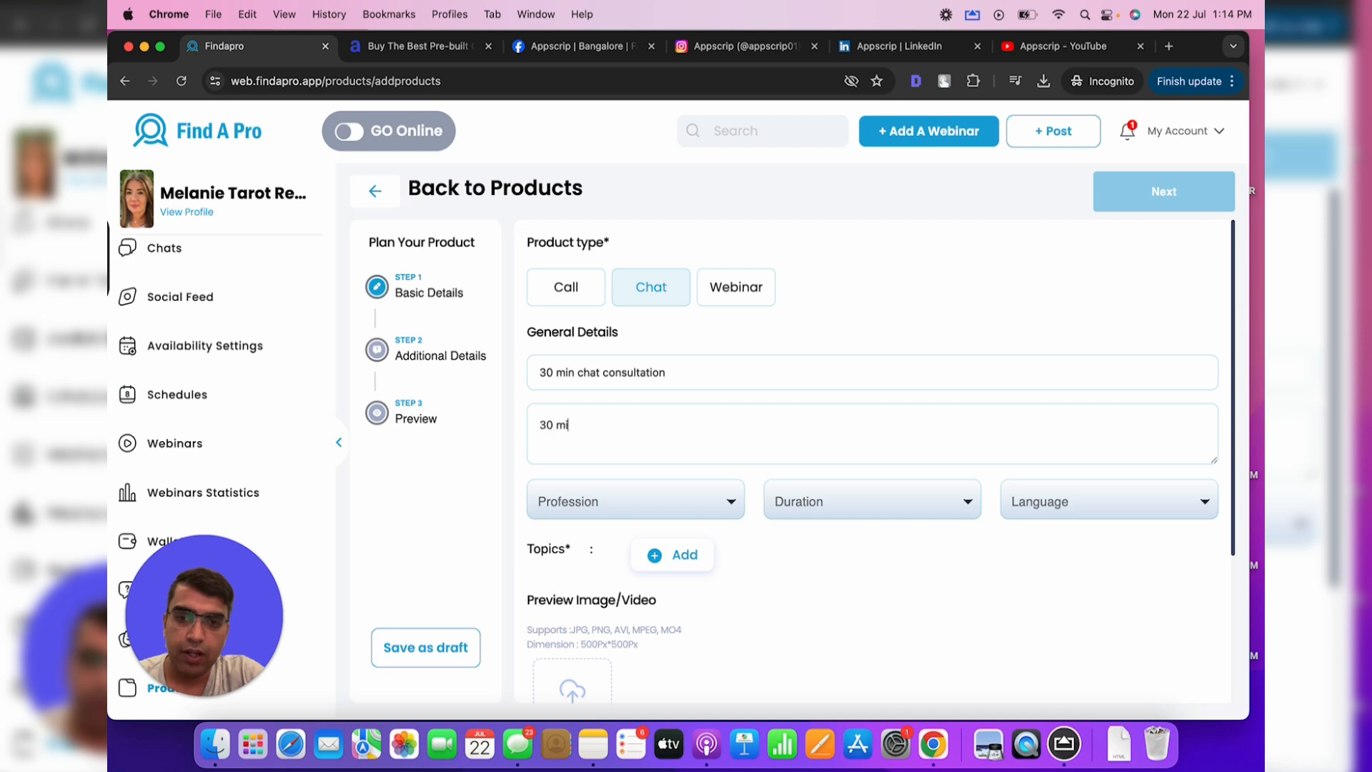
pyautogui.write(' min chat consultation with')
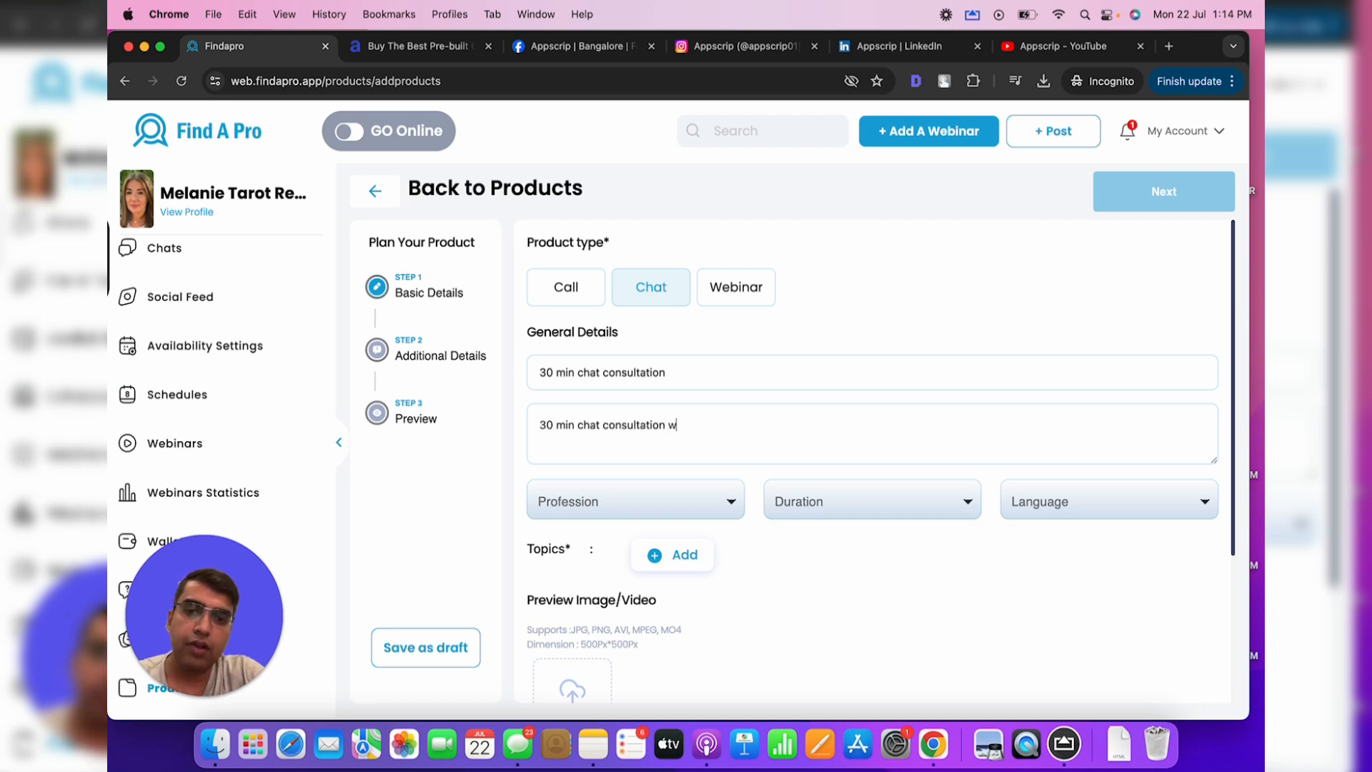
pyautogui.press('BackSpace')
pyautogui.press('BackSpace')
pyautogui.press('BackSpace')
pyautogui.press('BackSpace')
pyautogui.write('for')
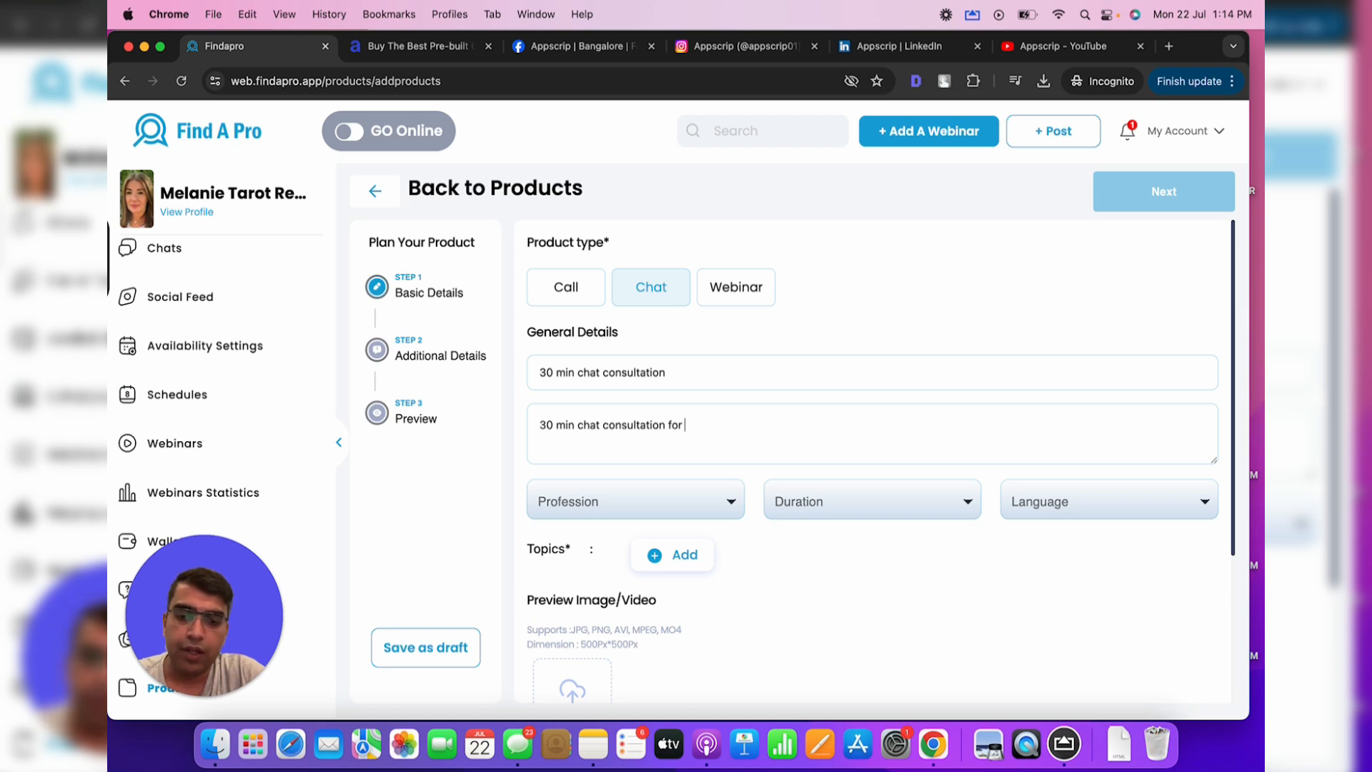
pyautogui.write(' astrology related ')
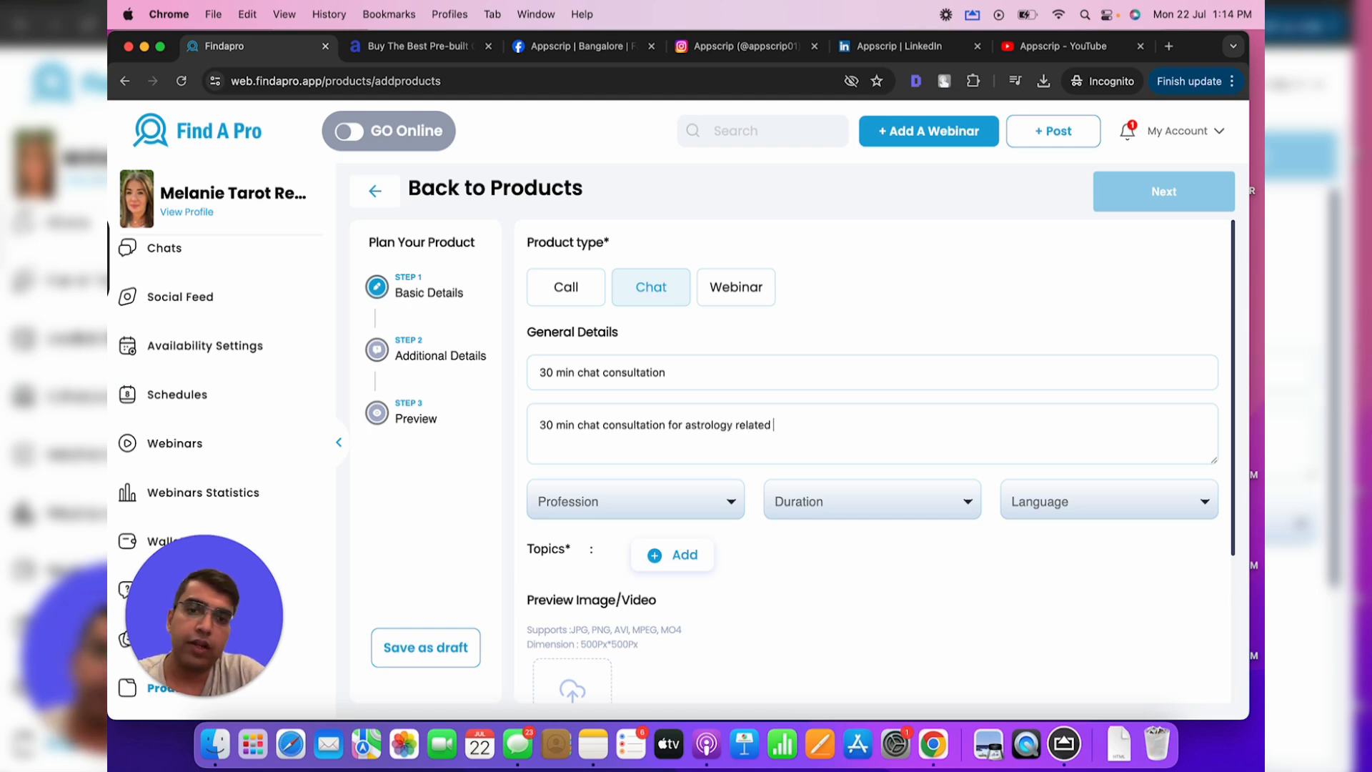
pyautogui.write('questions')
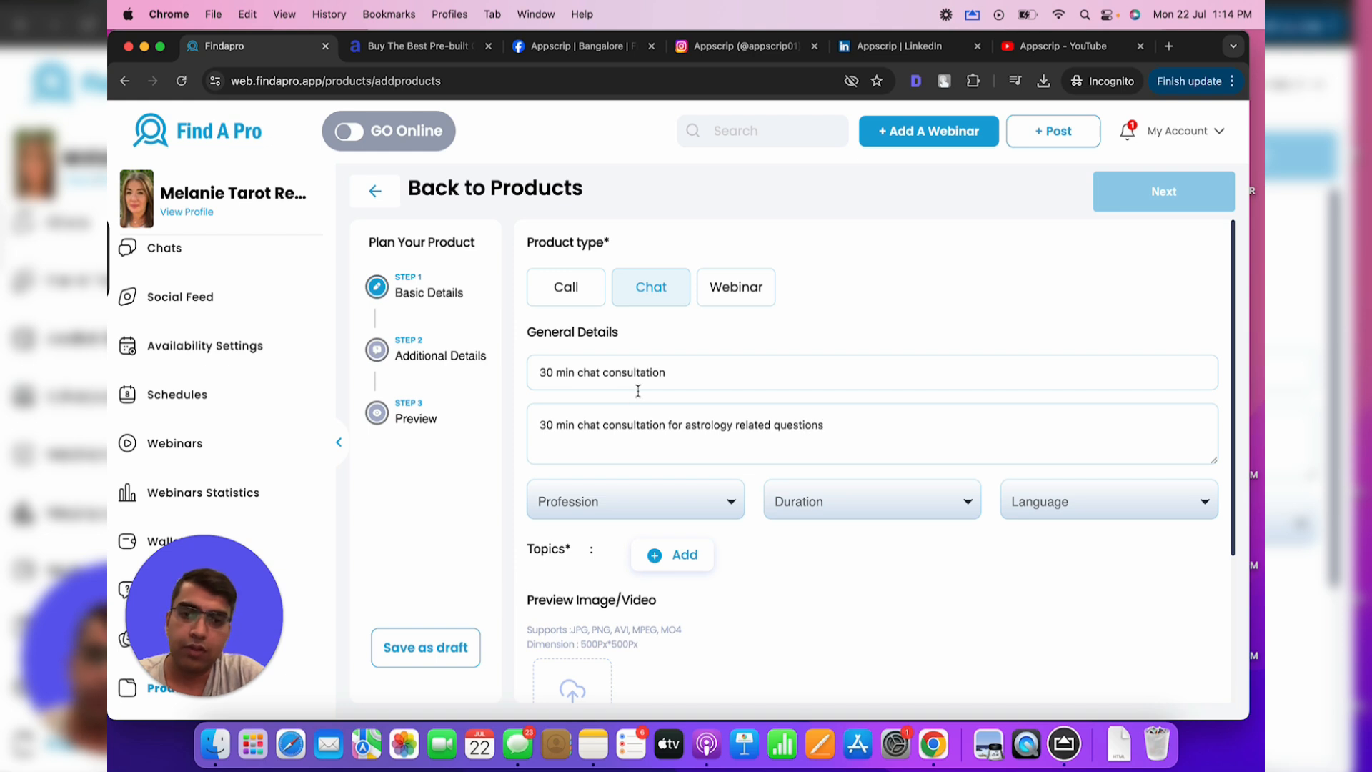
pyautogui.click(684, 426)
pyautogui.write('love')
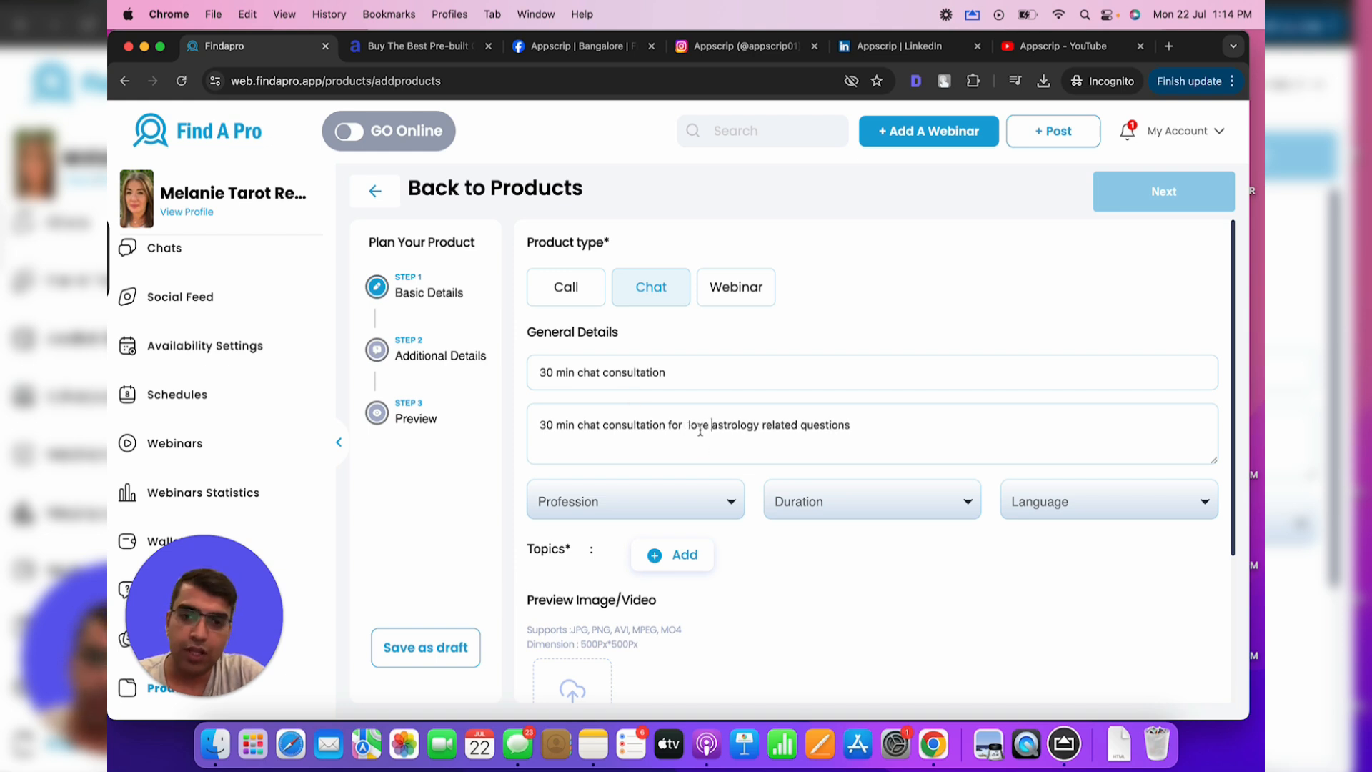
pyautogui.click(689, 426)
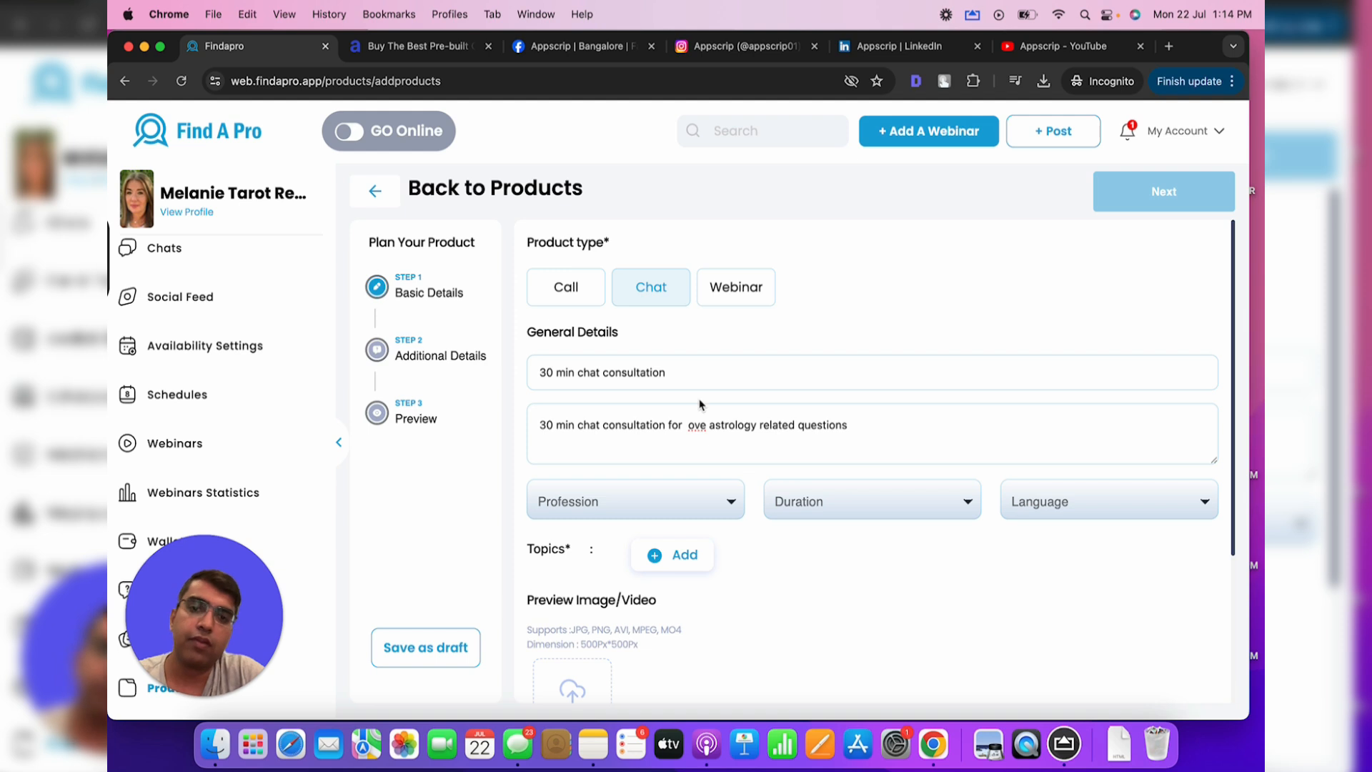
pyautogui.press('BackSpace')
# Set profession to Astrology, duration to 30 min and language to English
pyautogui.click(684, 493)
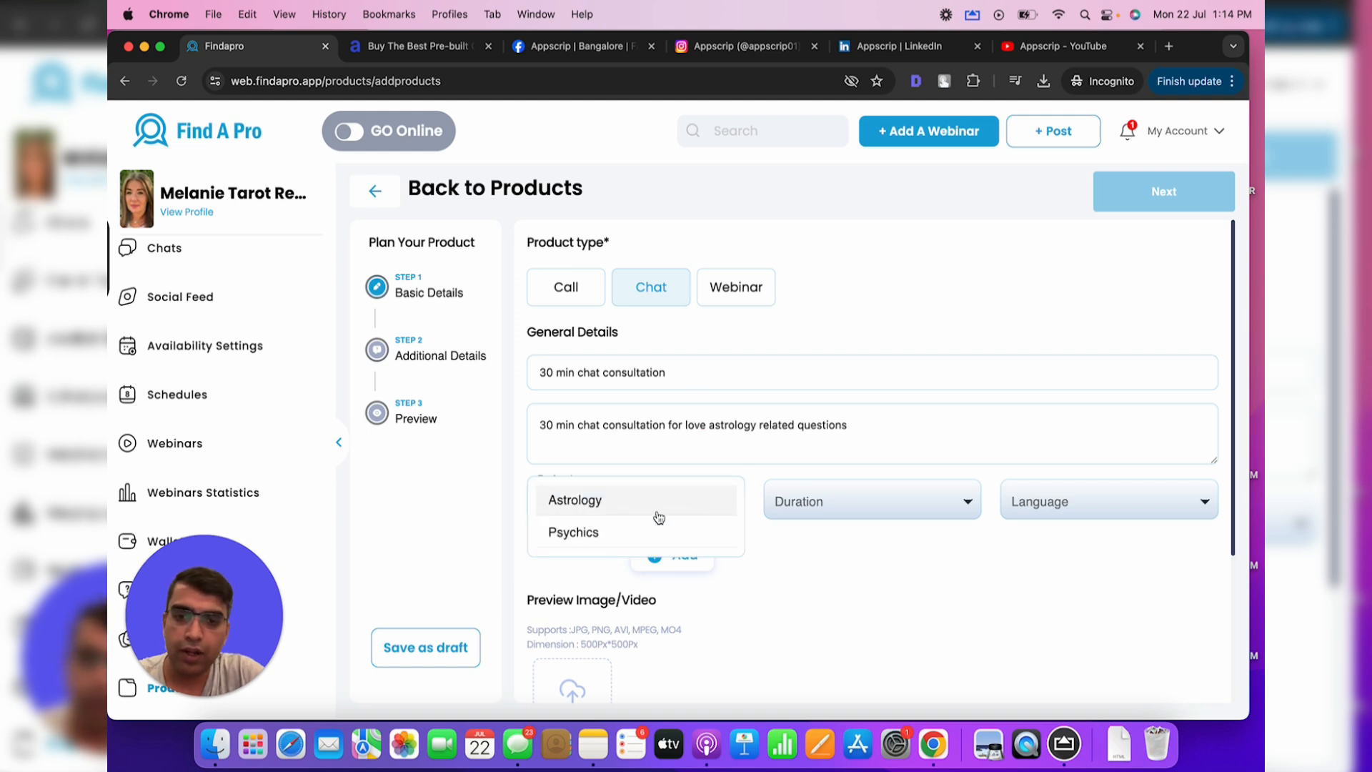
pyautogui.click(575, 496)
pyautogui.click(906, 511)
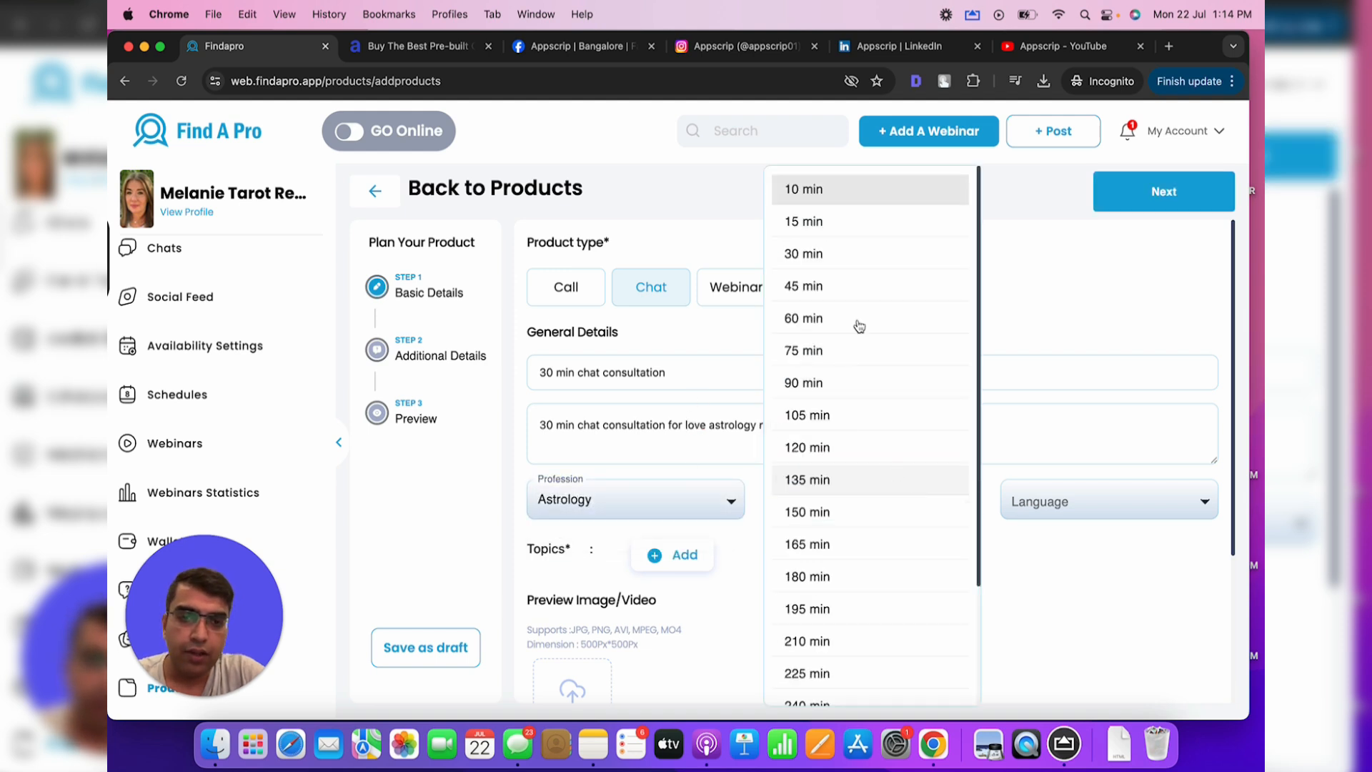
pyautogui.click(829, 255)
pyautogui.click(1068, 509)
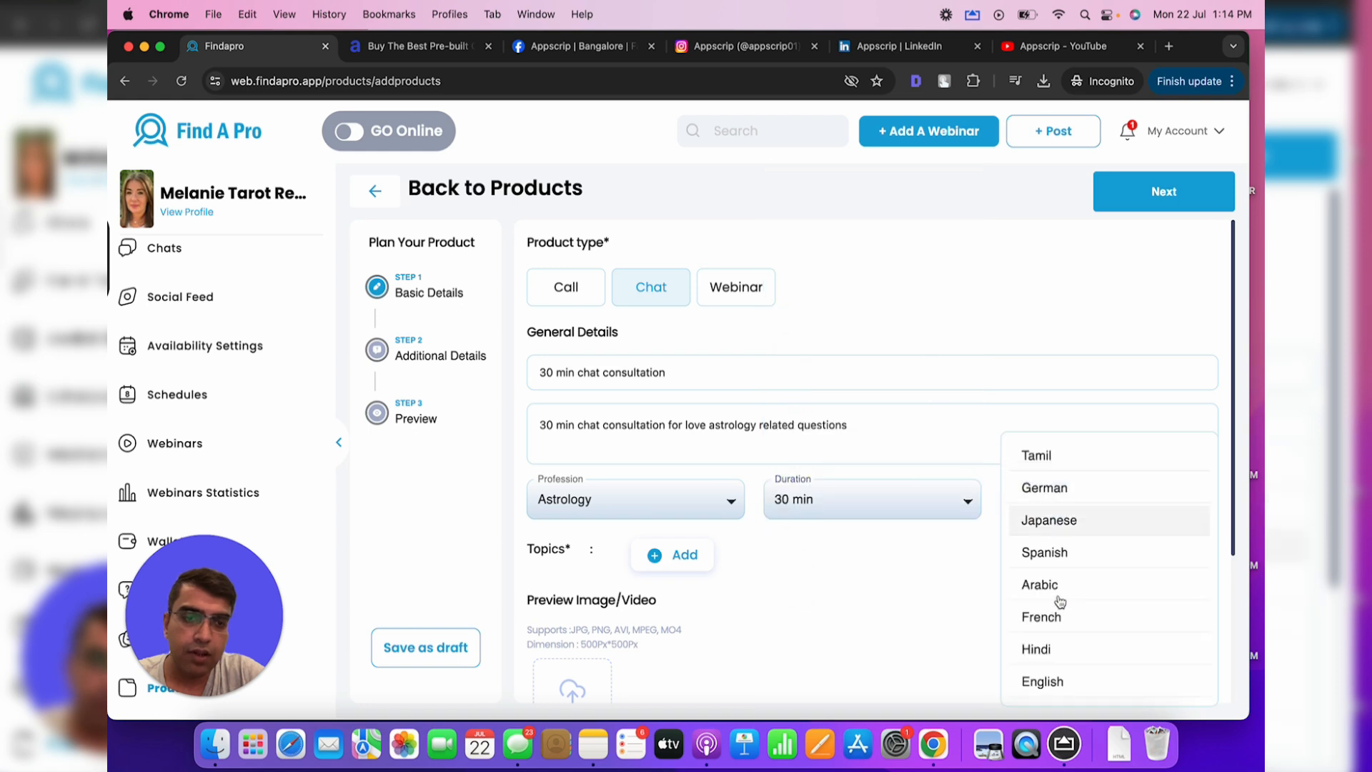
pyautogui.click(1042, 682)
# Add the astrology topics, including Basics of Astrology and Mythology
pyautogui.scroll(-3, 725, 554)
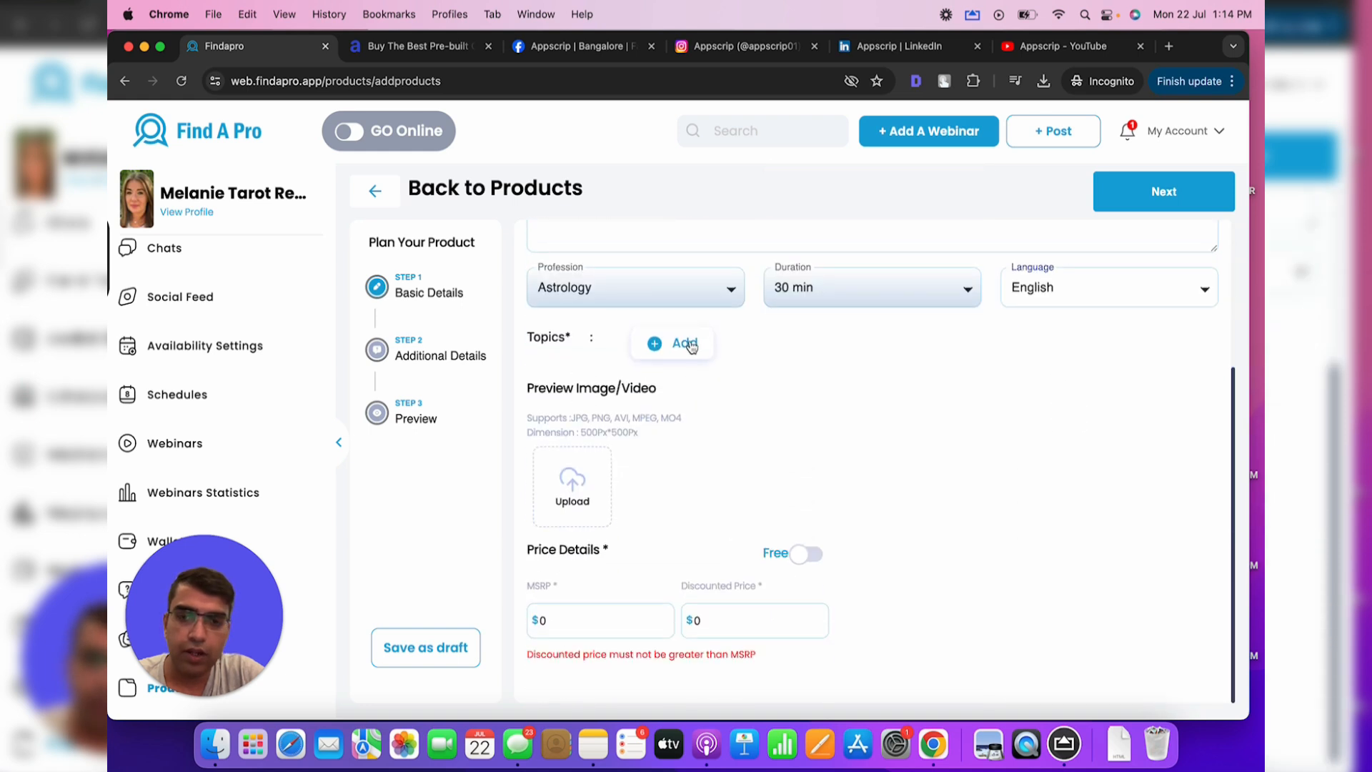
pyautogui.click(682, 342)
pyautogui.click(600, 453)
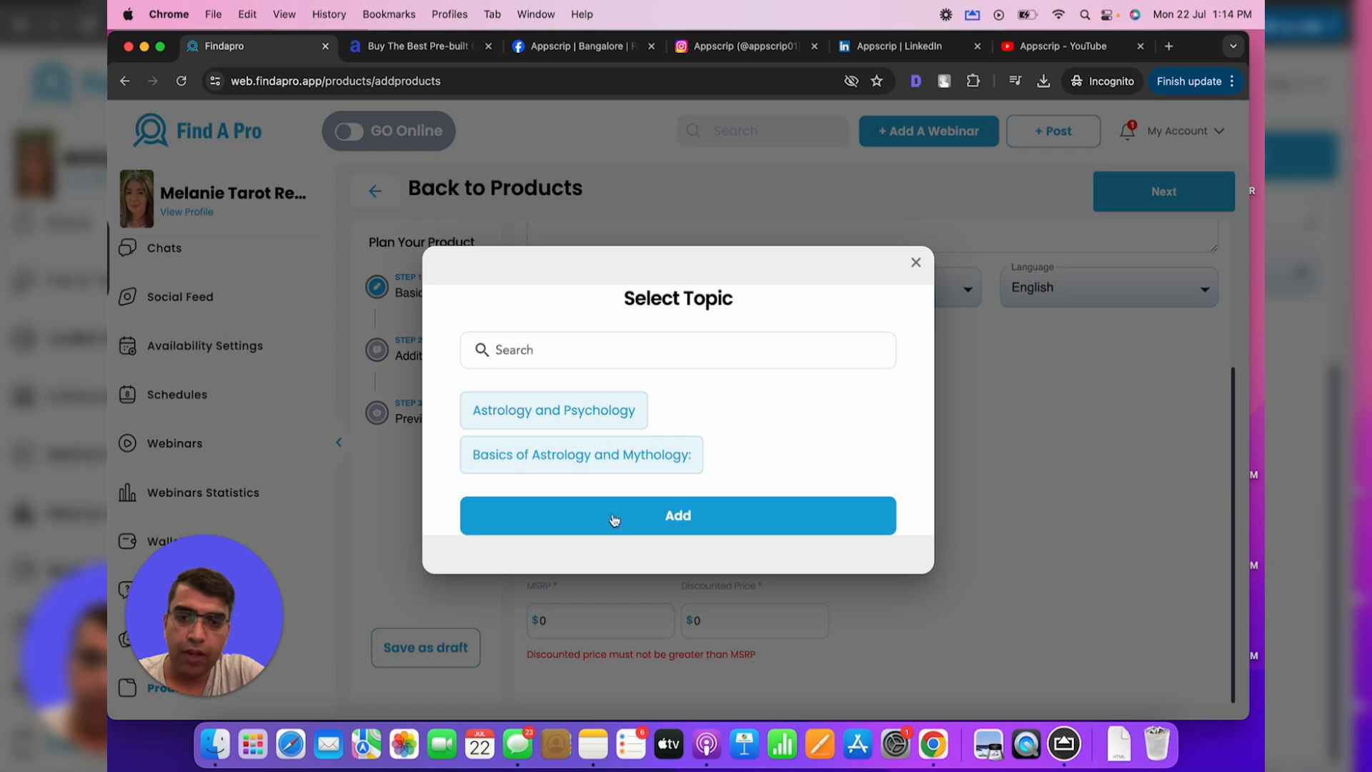
pyautogui.click(613, 516)
# Attach the tarot screenshot as the preview image and enter the MSRP price
pyautogui.click(573, 472)
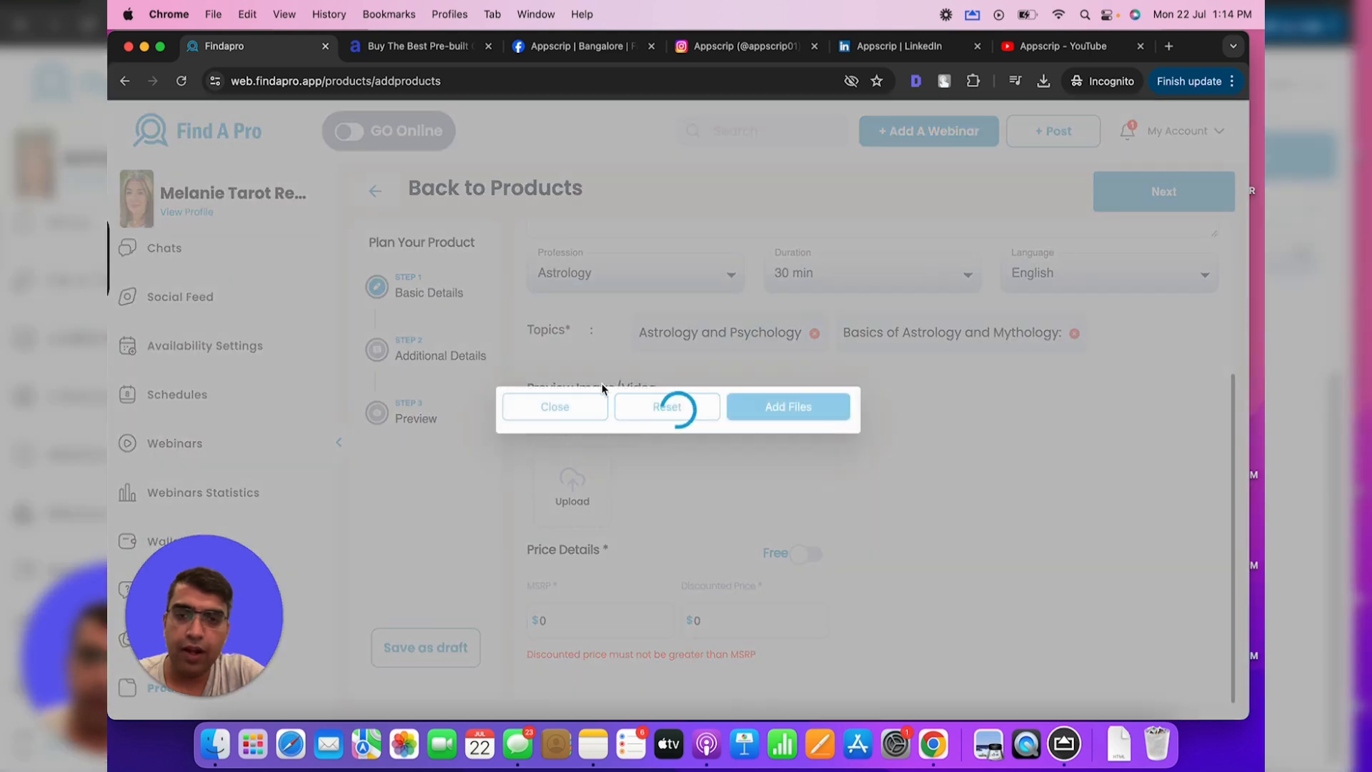
pyautogui.click(748, 388)
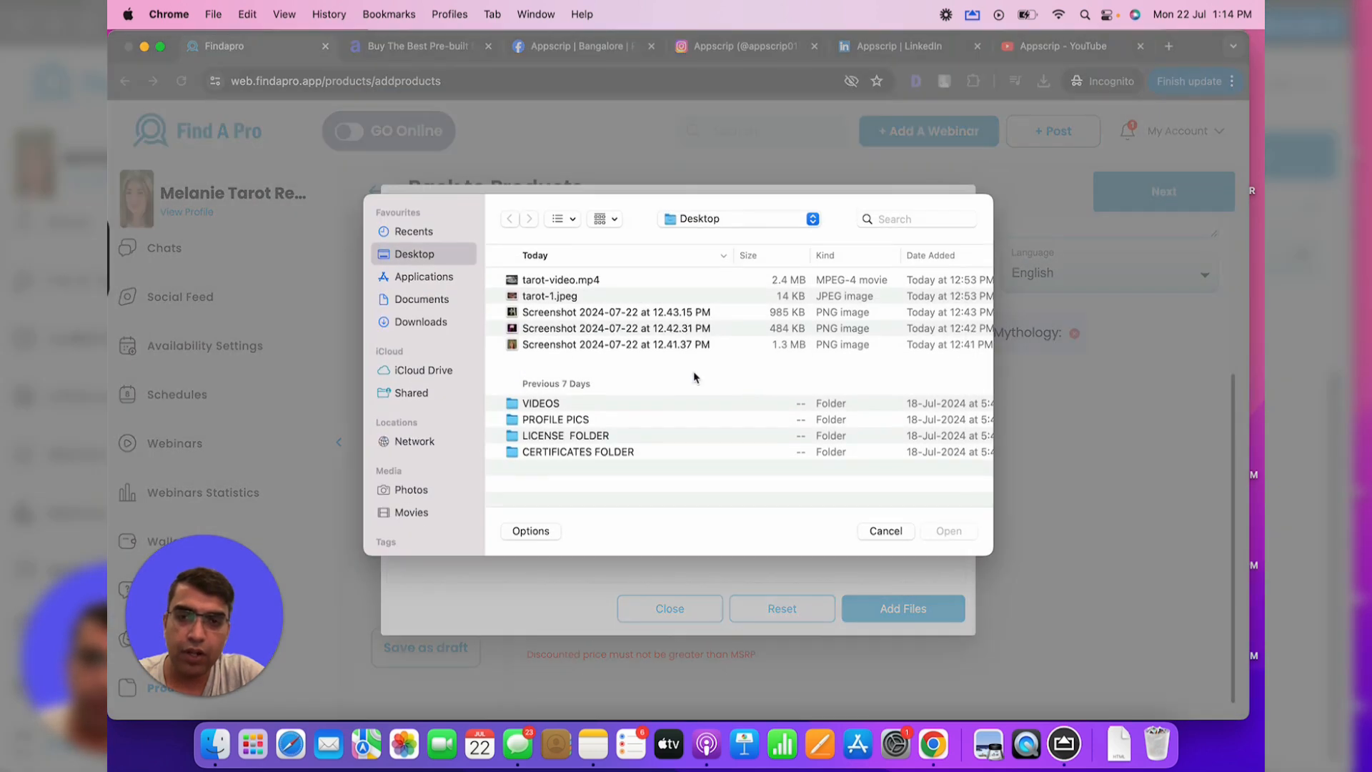
pyautogui.doubleClick(604, 312)
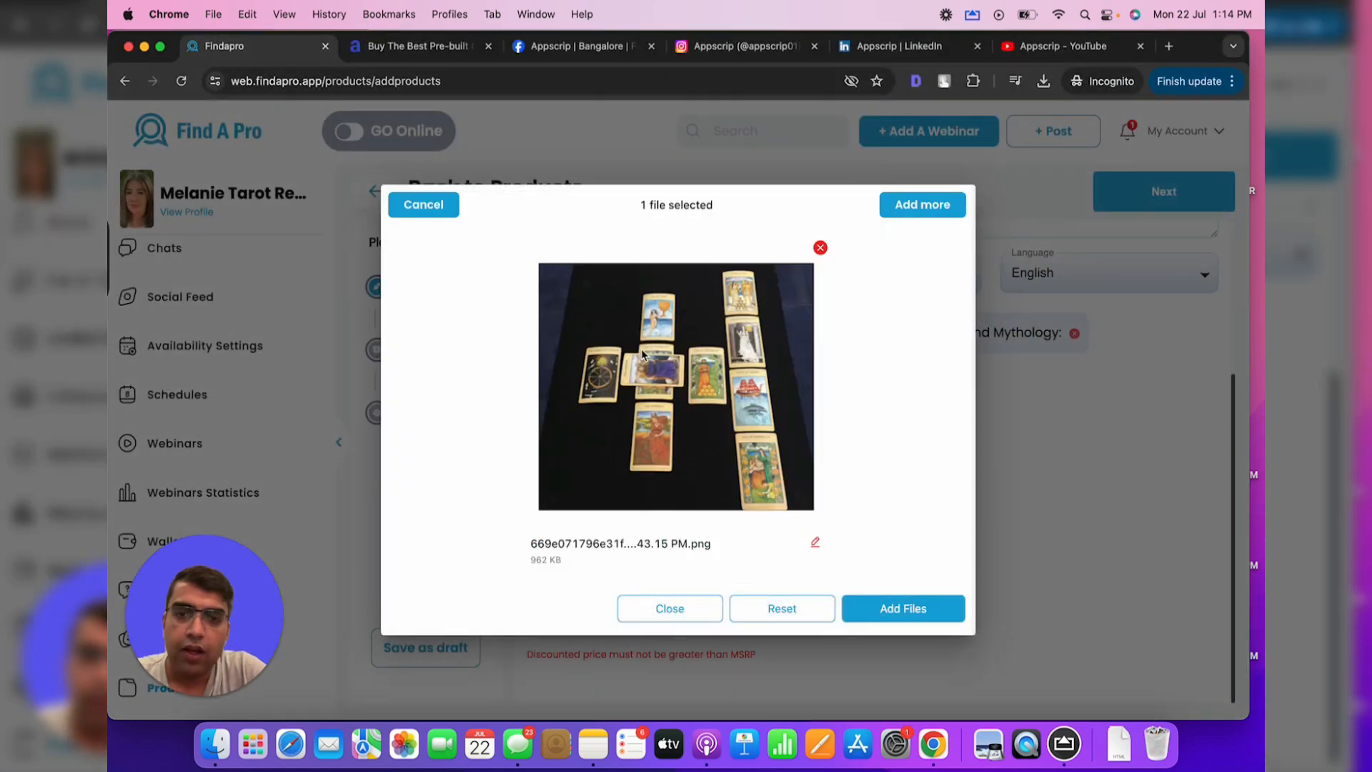
pyautogui.click(899, 617)
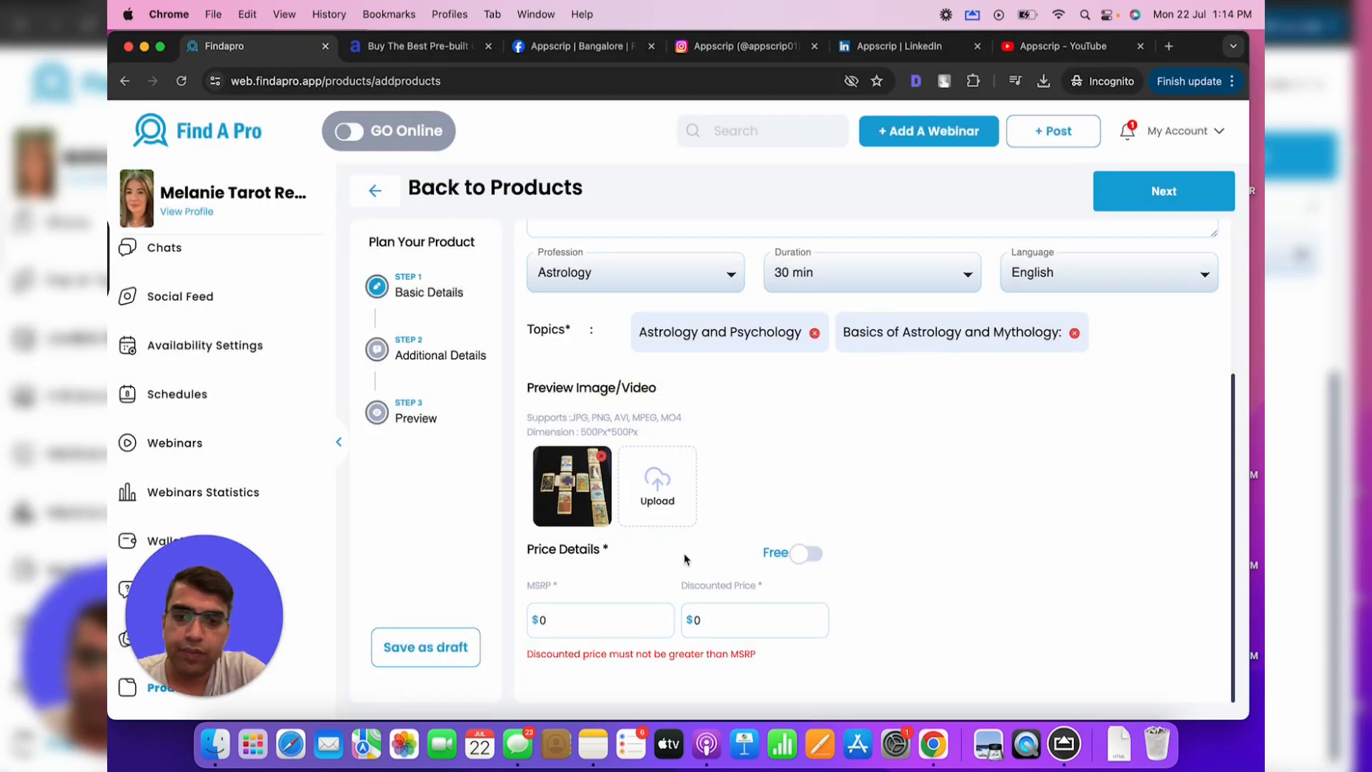
pyautogui.click(599, 619)
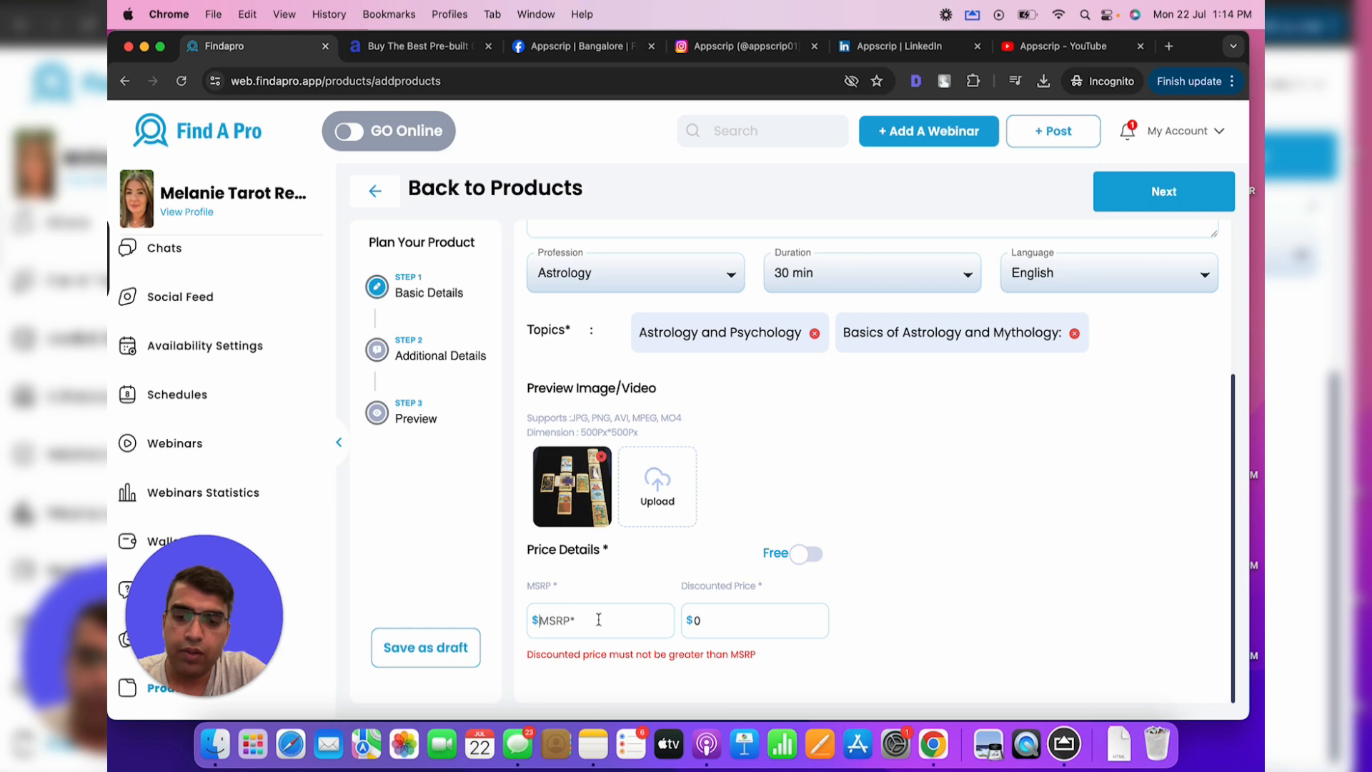
pyautogui.write('1')
pyautogui.write('8')
# In Additional Details, add the custom Date question 'What is your date of birth'
pyautogui.click(1183, 190)
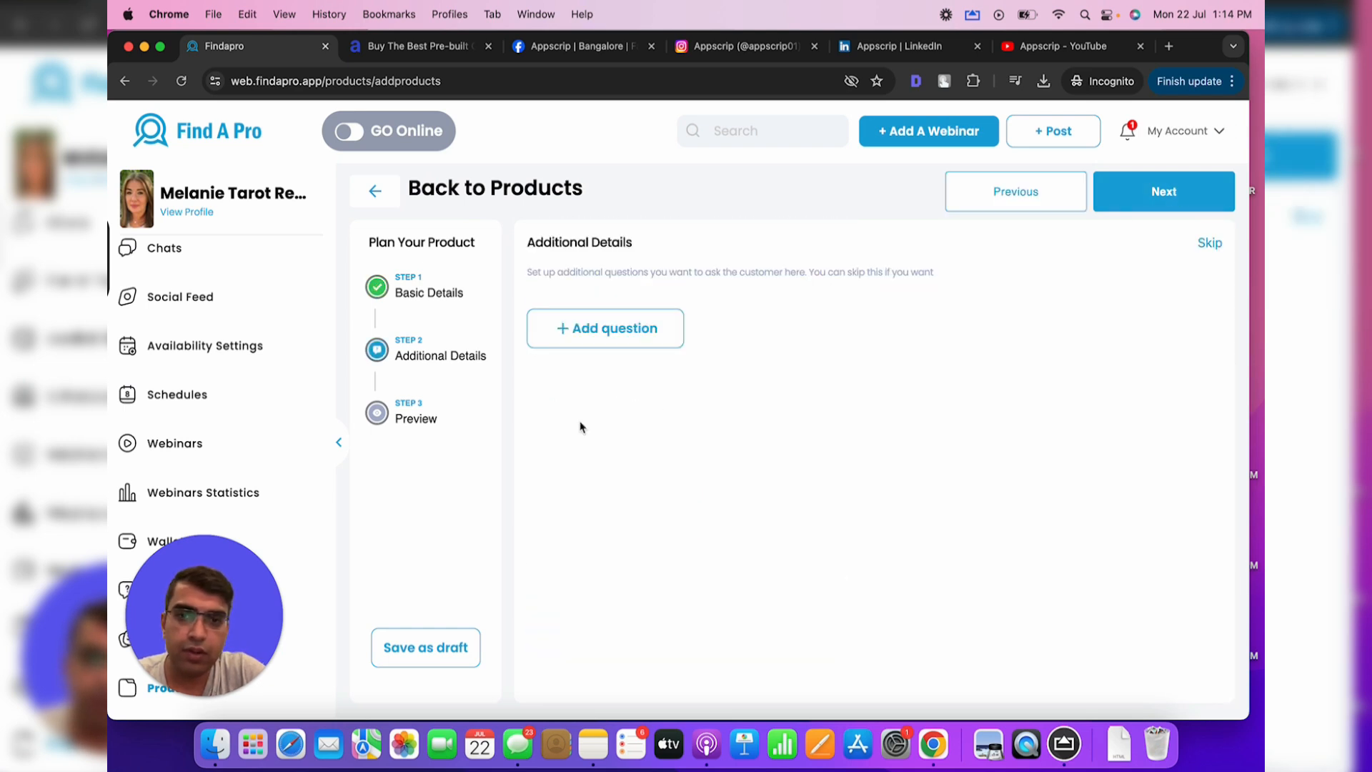
pyautogui.click(572, 335)
pyautogui.click(606, 406)
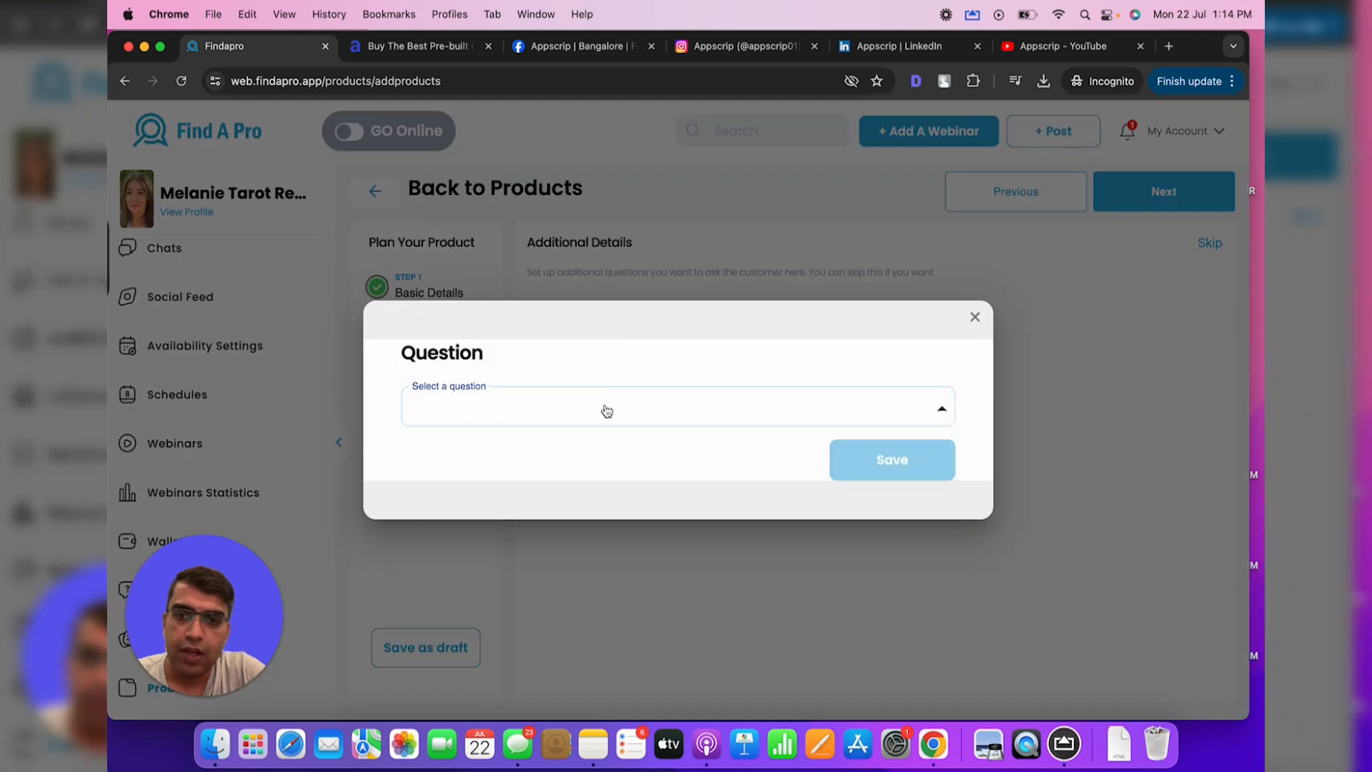
pyautogui.click(606, 408)
pyautogui.click(590, 425)
pyautogui.write('What is your date of')
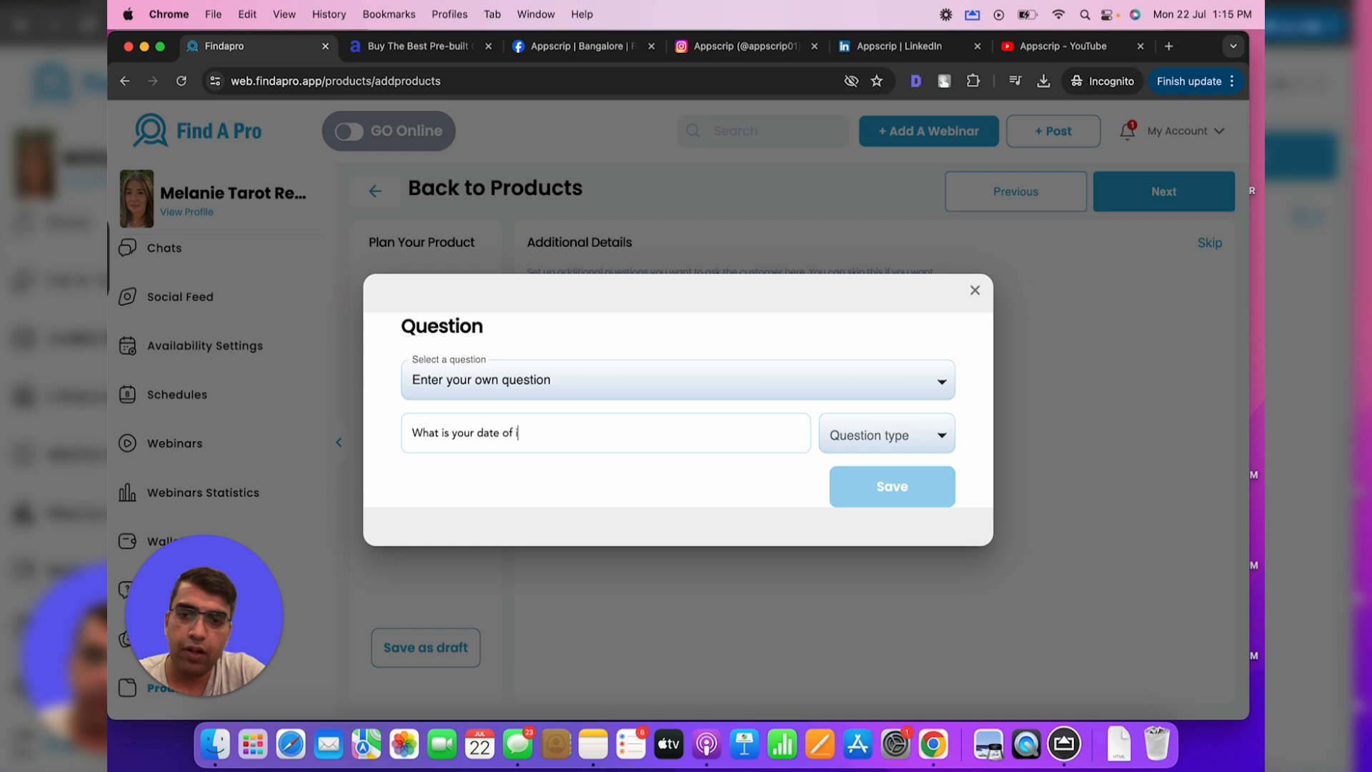
pyautogui.write(' birth')
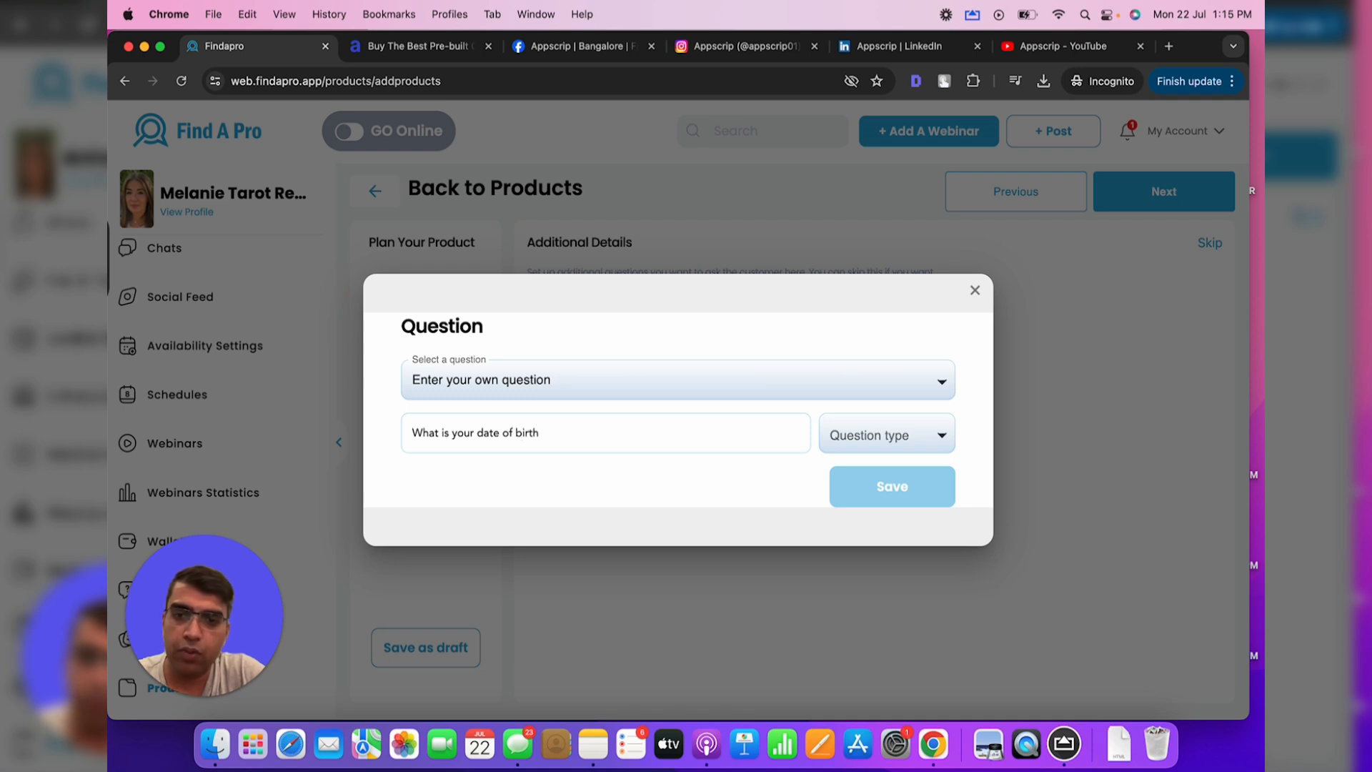
pyautogui.click(884, 436)
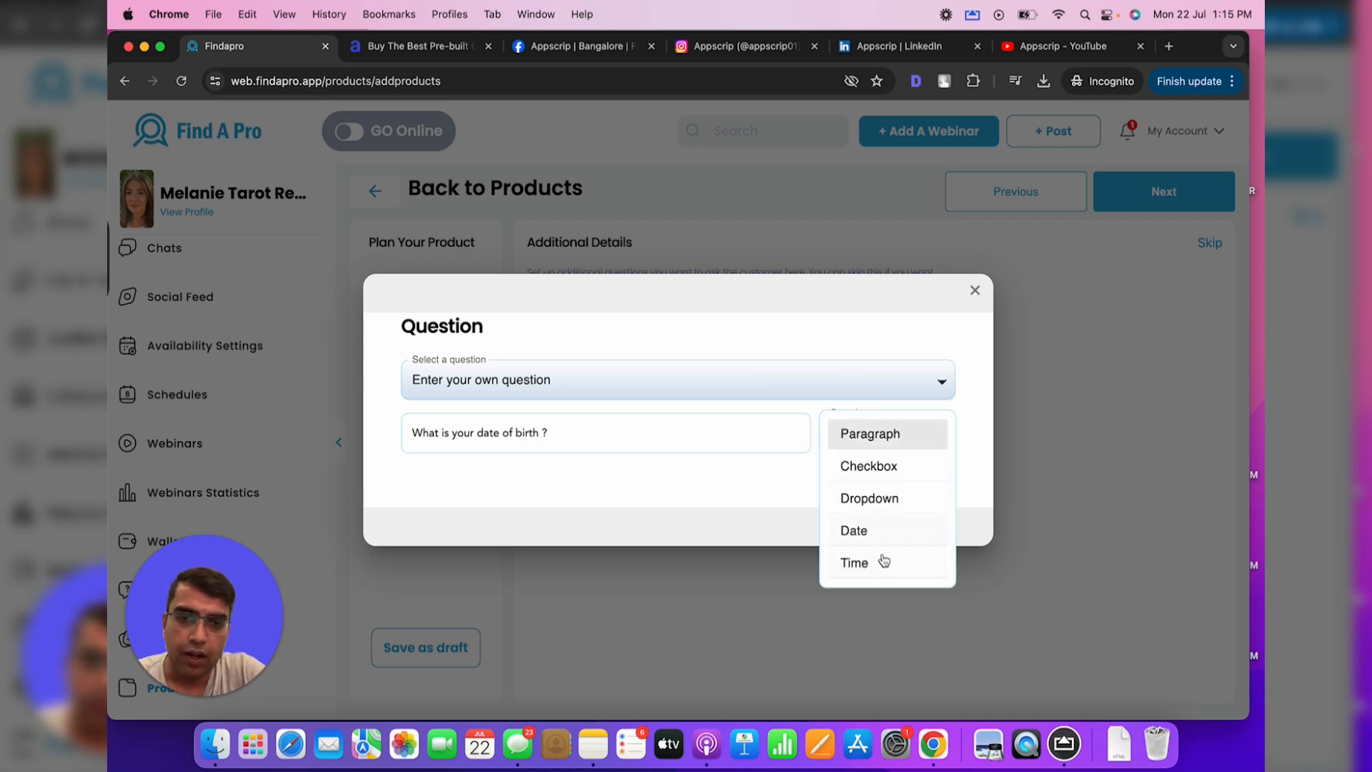
pyautogui.click(880, 528)
pyautogui.click(892, 488)
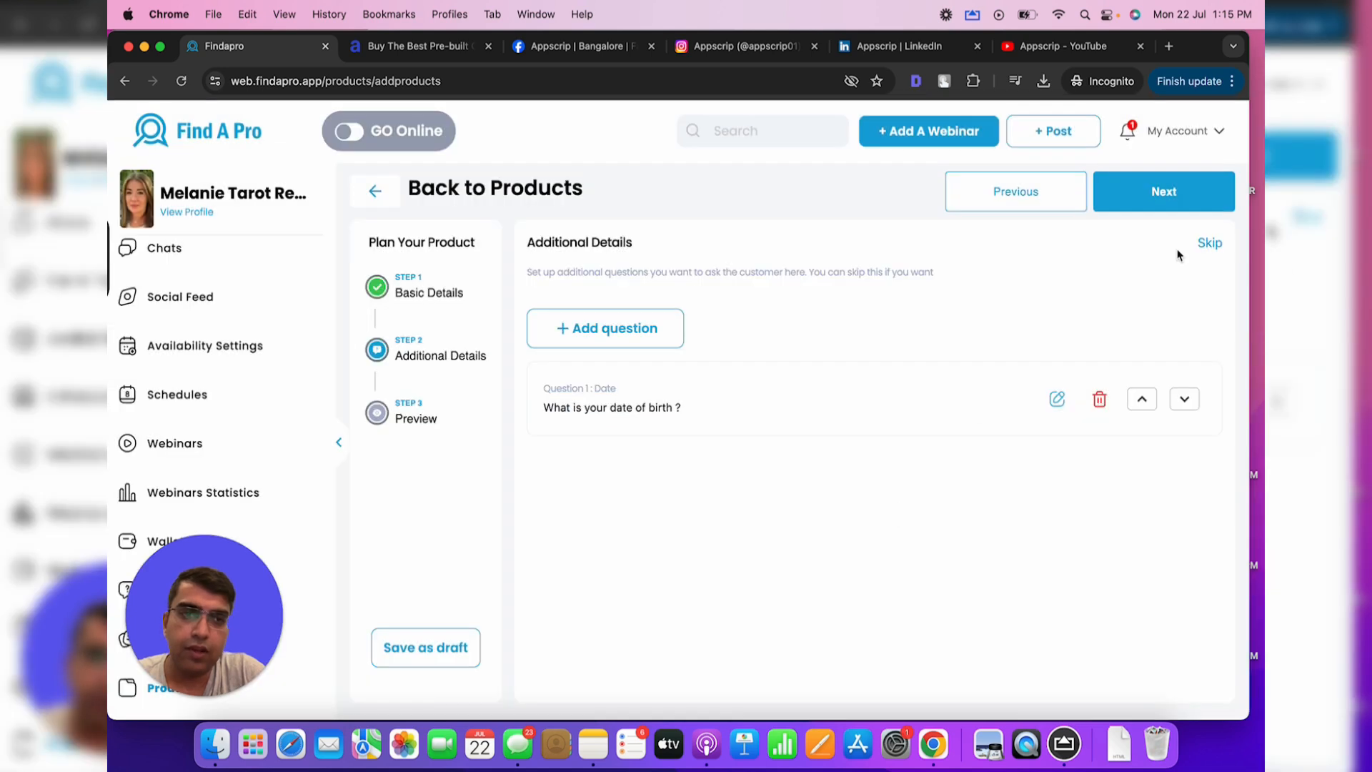
# Preview the 30 min chat product and submit it for approval
pyautogui.click(1171, 204)
pyautogui.scroll(-3, 761, 424)
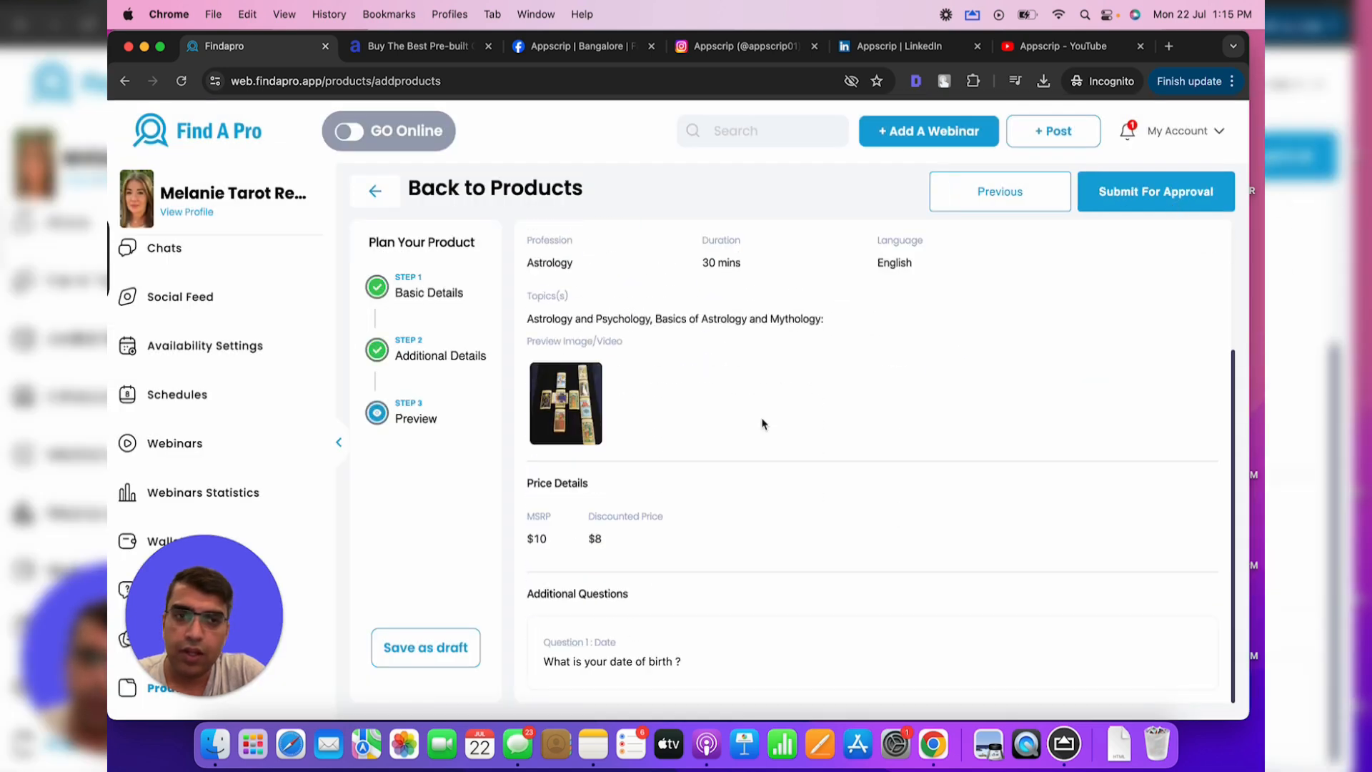
pyautogui.click(1163, 203)
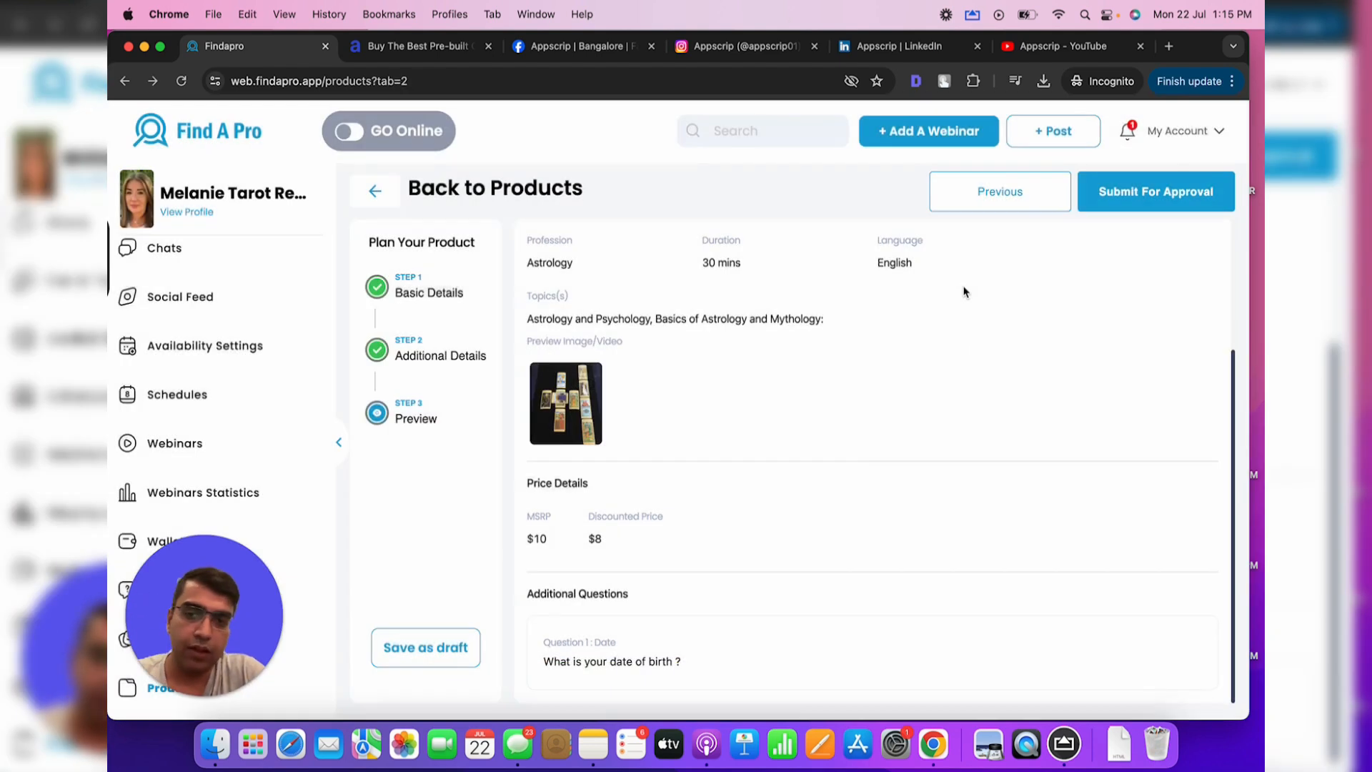
# Check the In Review and Approved tabs, then start a new Webinar product
pyautogui.click(500, 287)
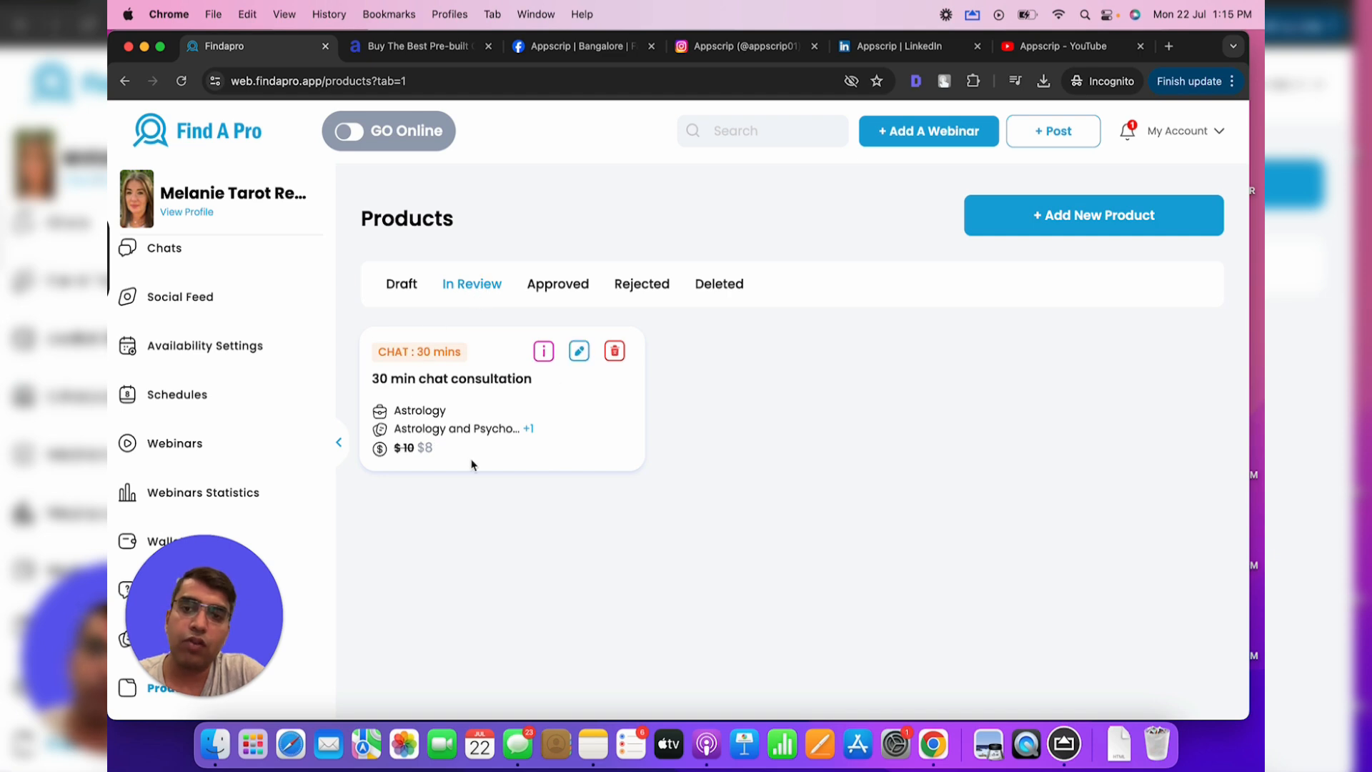
pyautogui.click(562, 282)
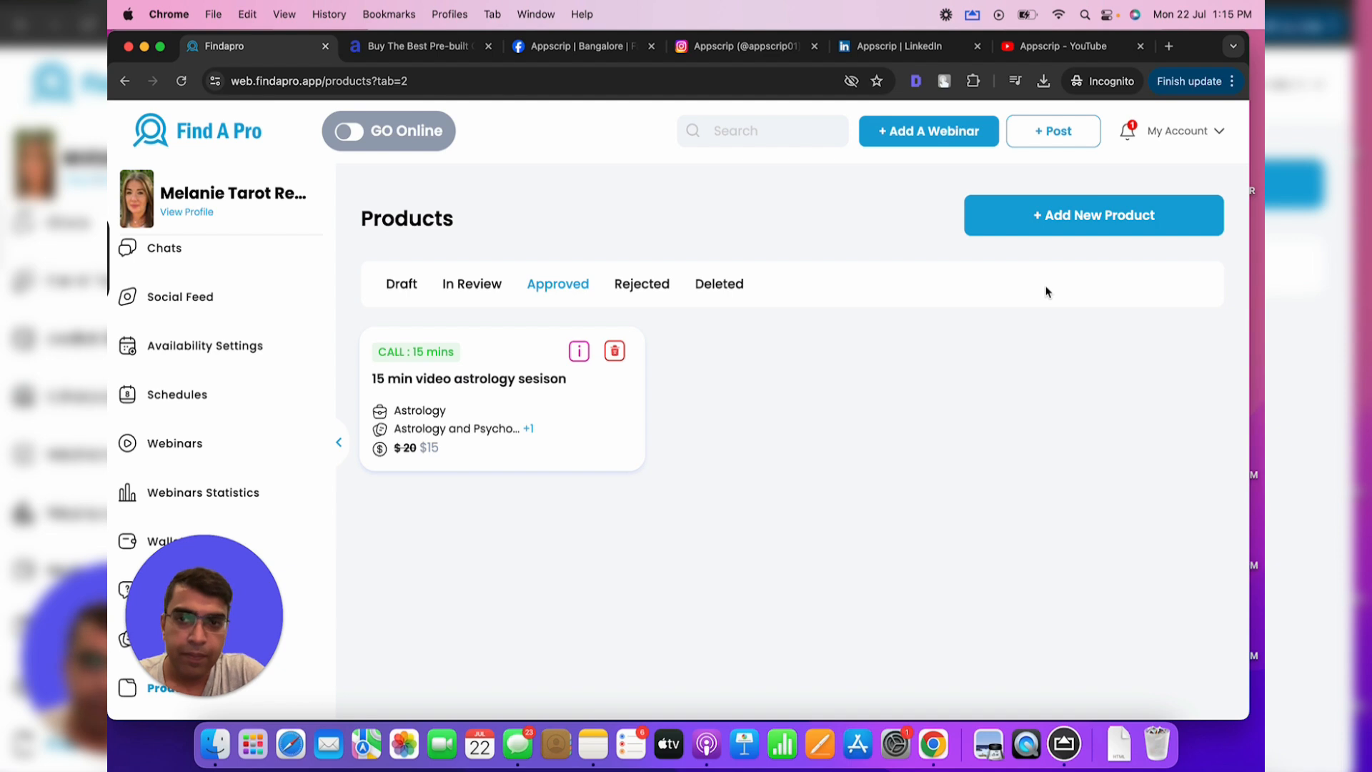
pyautogui.click(1068, 221)
pyautogui.click(719, 281)
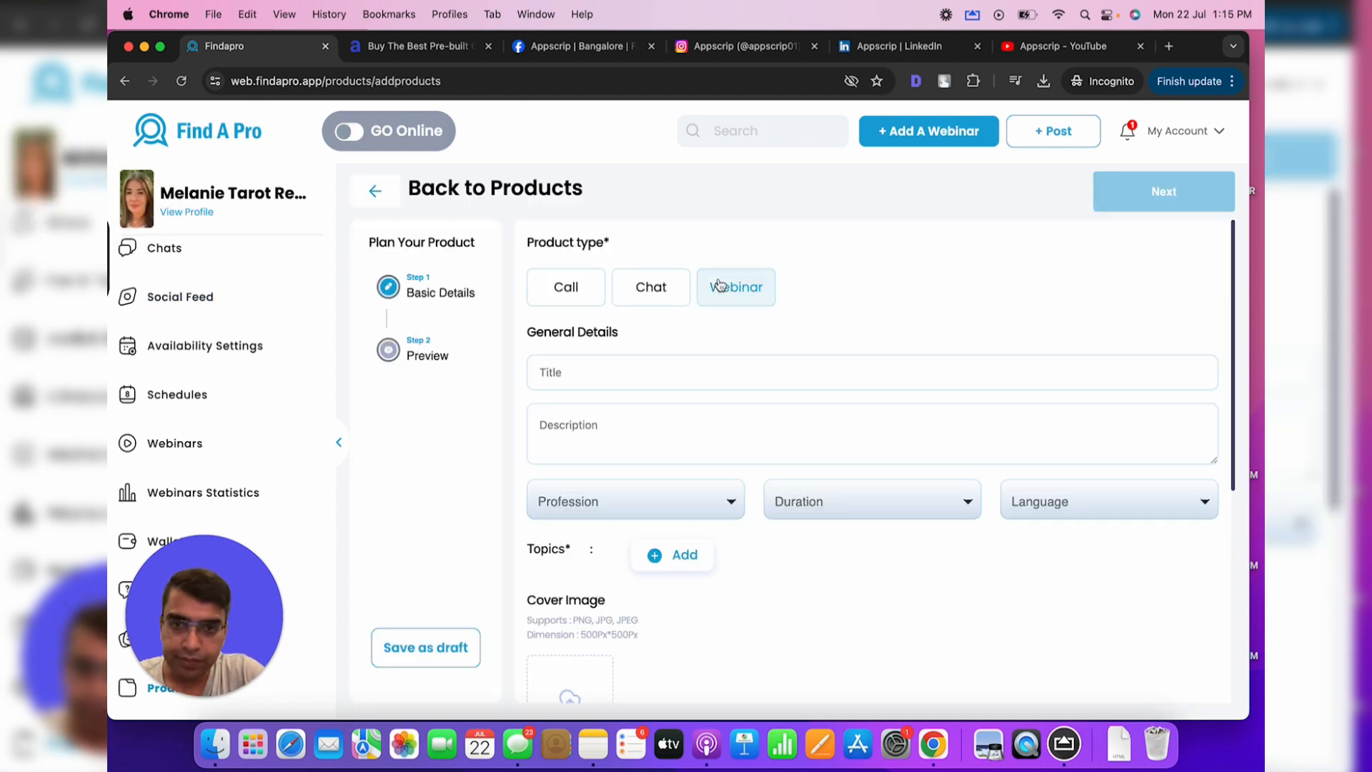
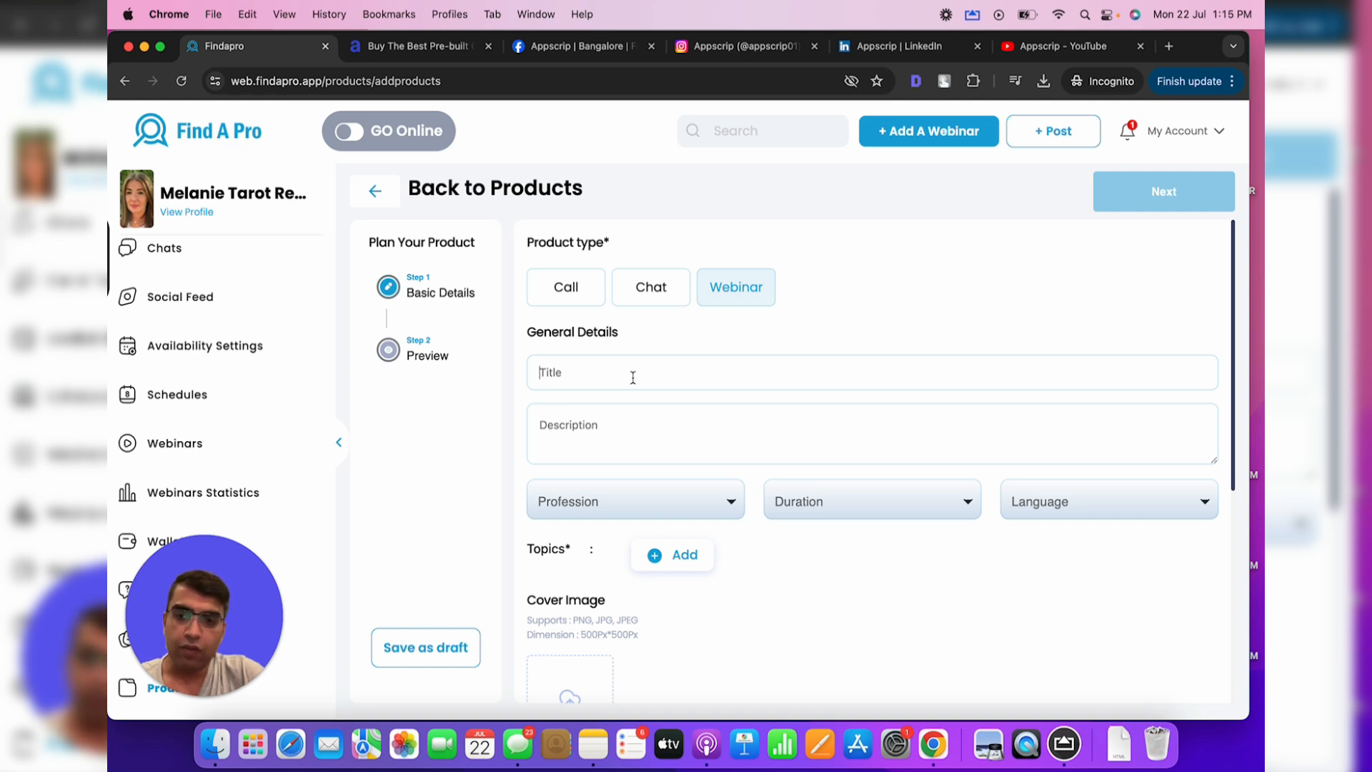
# Title the webinar 'Tarot reading' with the description 'More about tarot reading'
pyautogui.click(632, 378)
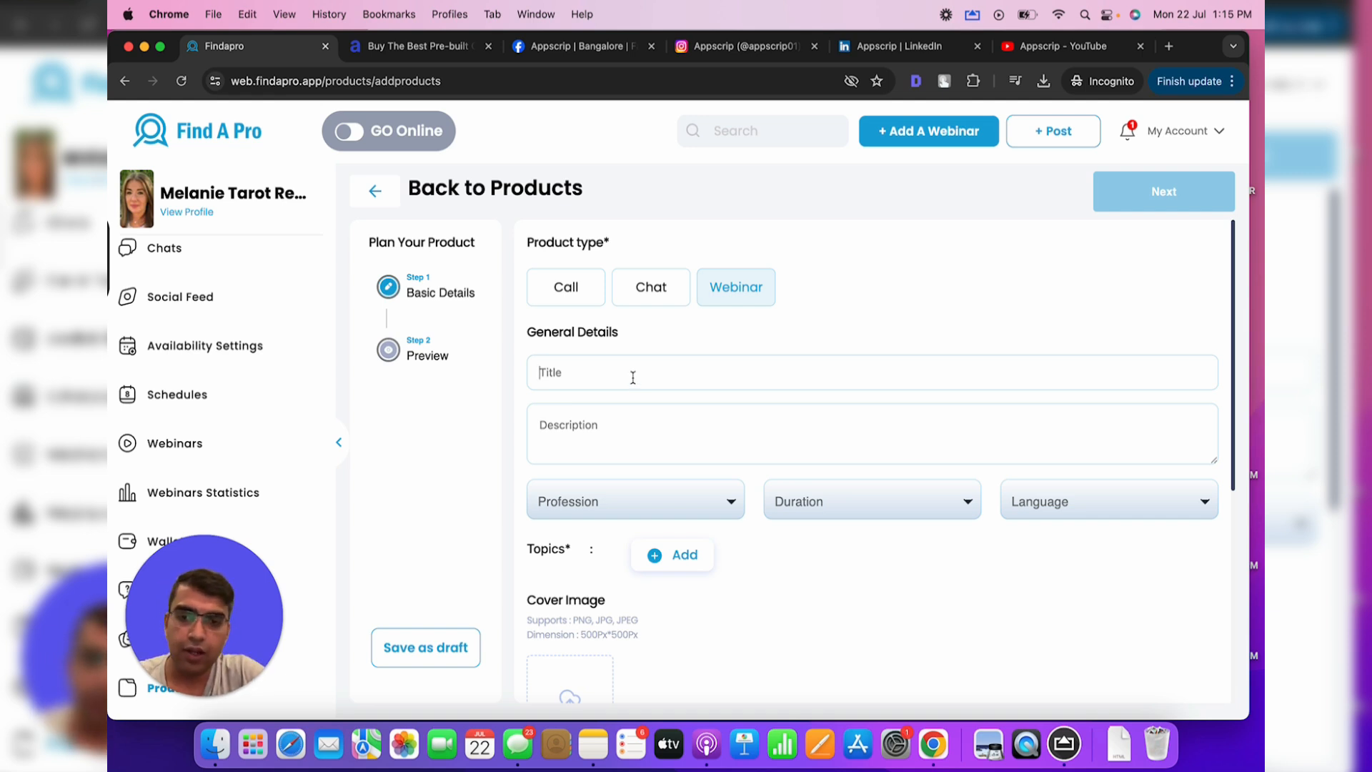
pyautogui.write('A')
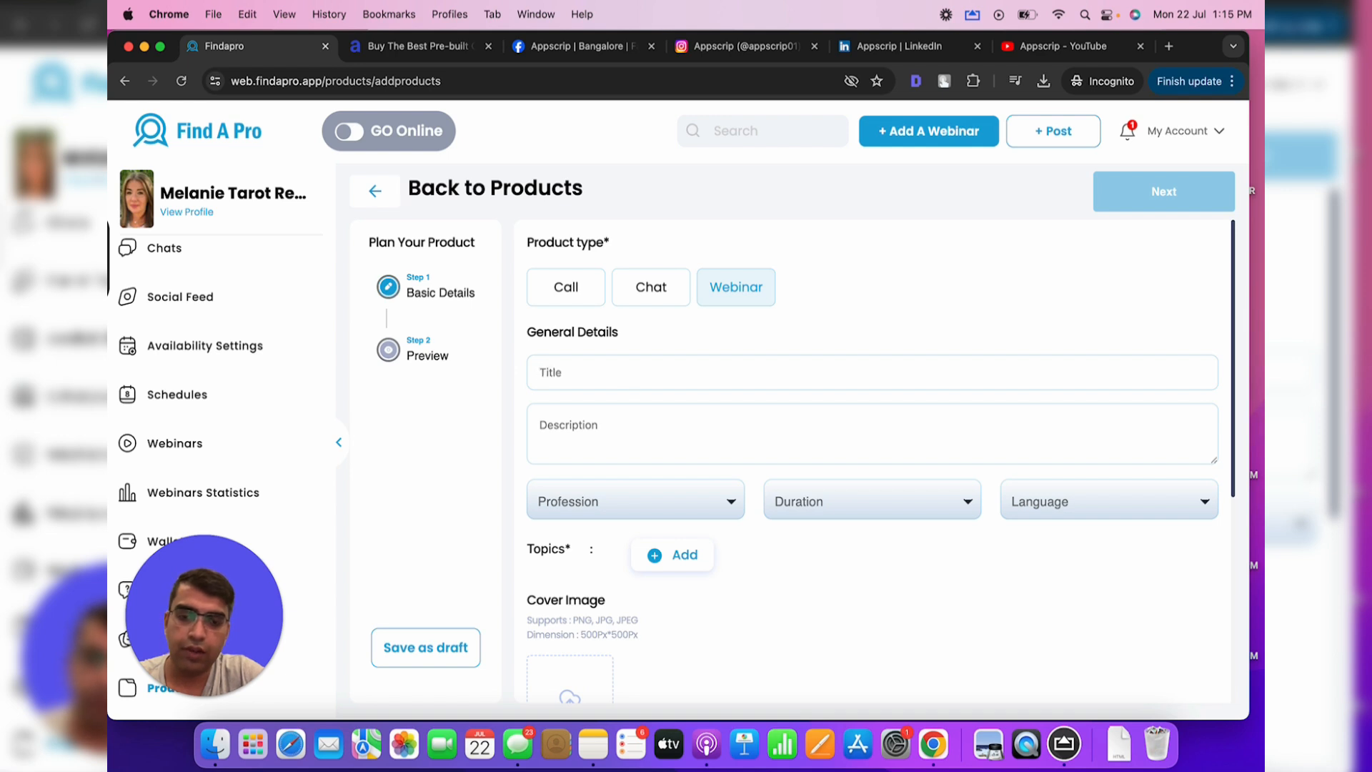
pyautogui.press('super+a')
pyautogui.write('S')
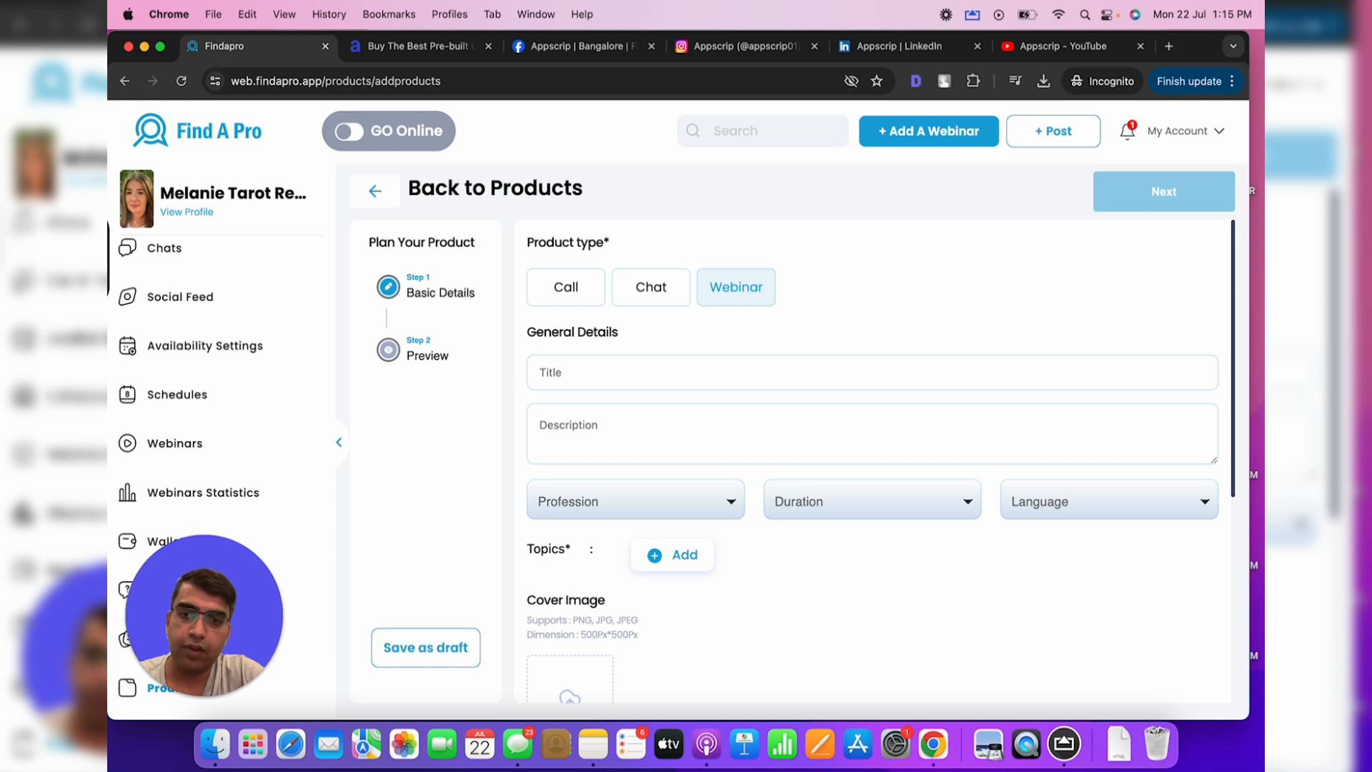
pyautogui.press('super+a')
pyautogui.write('Tarot rae')
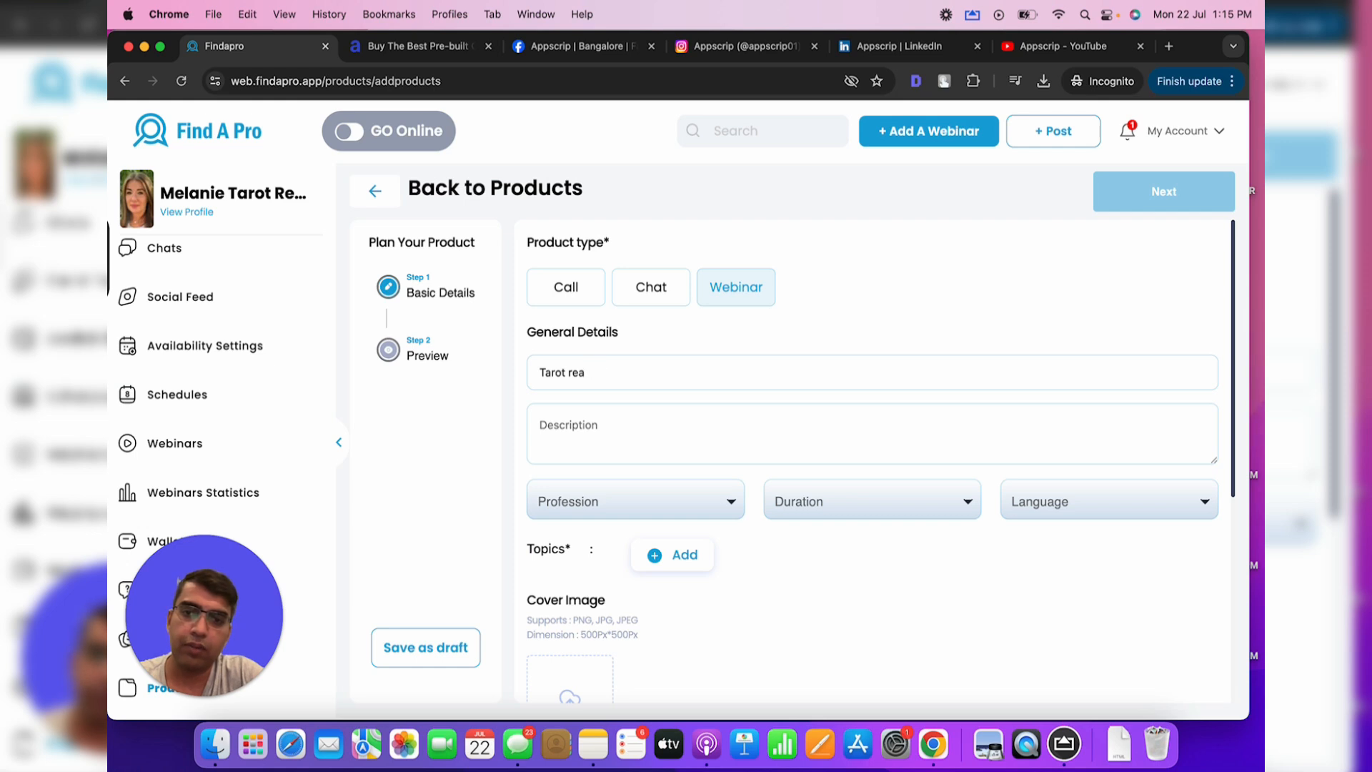
pyautogui.write('More about tarot reading')
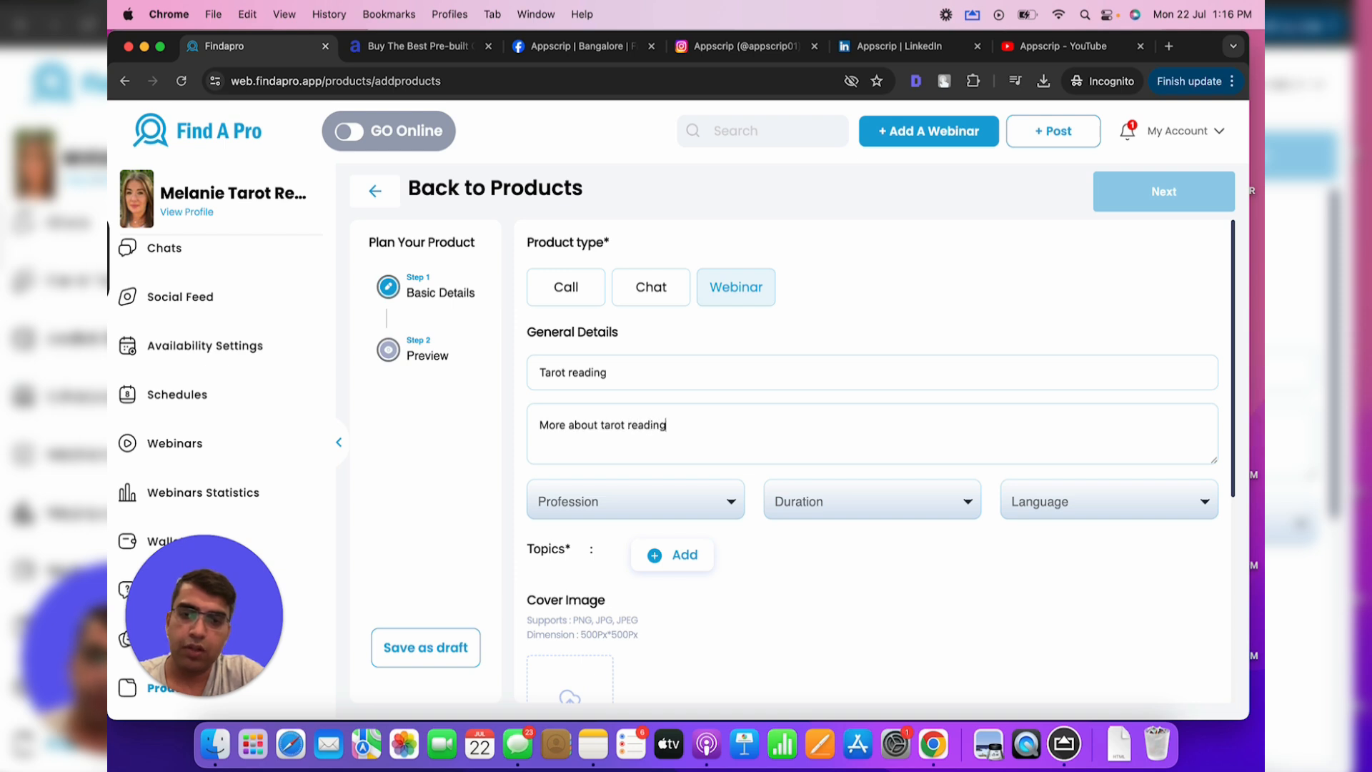
# Set the webinar's profession to Astrology, duration to 30 min and language to English
pyautogui.click(654, 508)
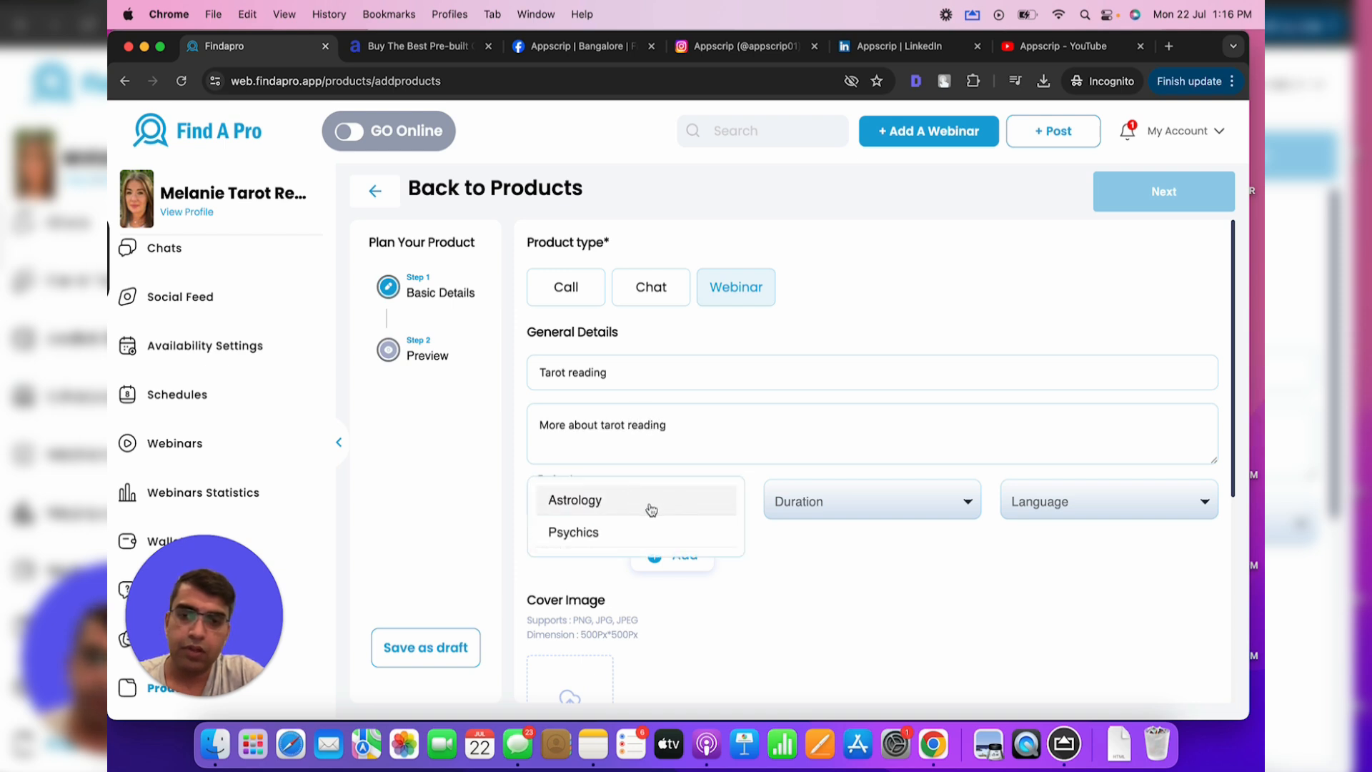
pyautogui.click(651, 509)
pyautogui.click(815, 506)
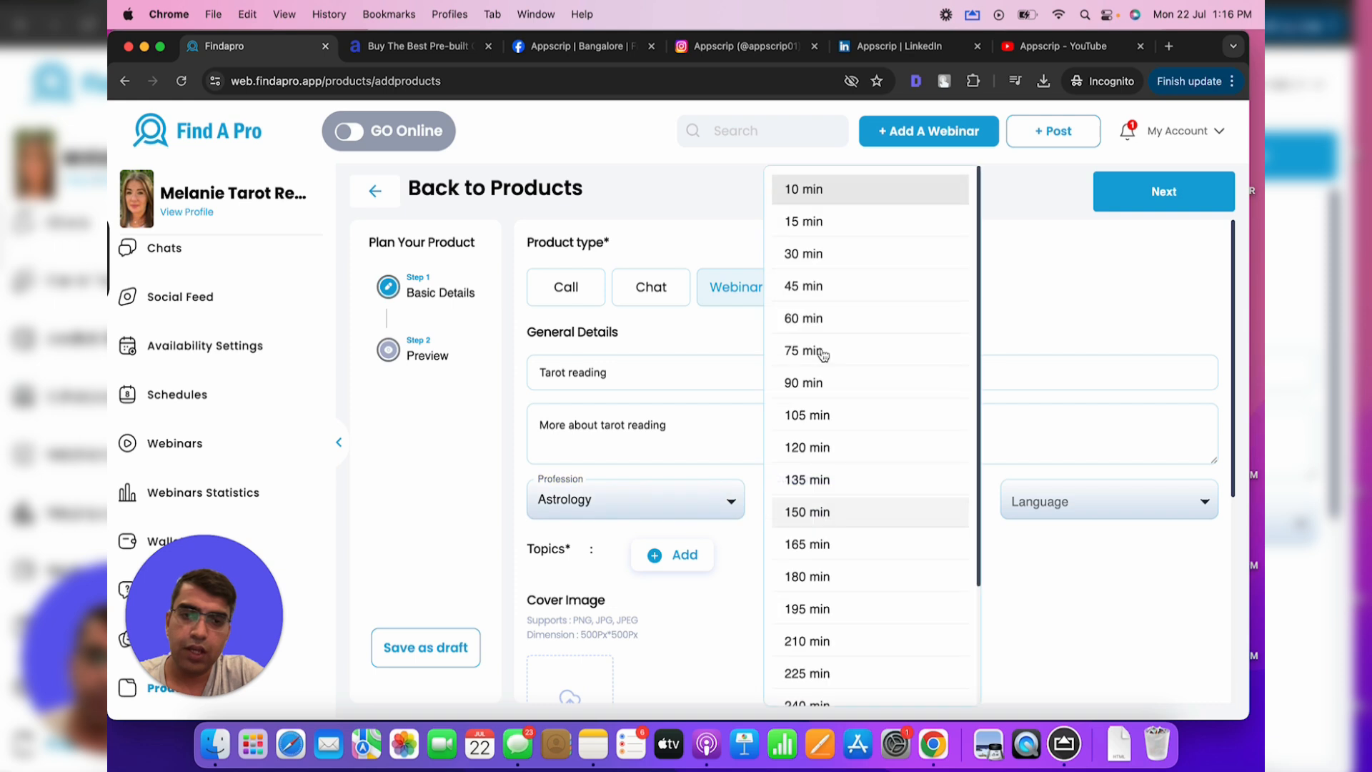
pyautogui.click(824, 258)
pyautogui.click(1134, 505)
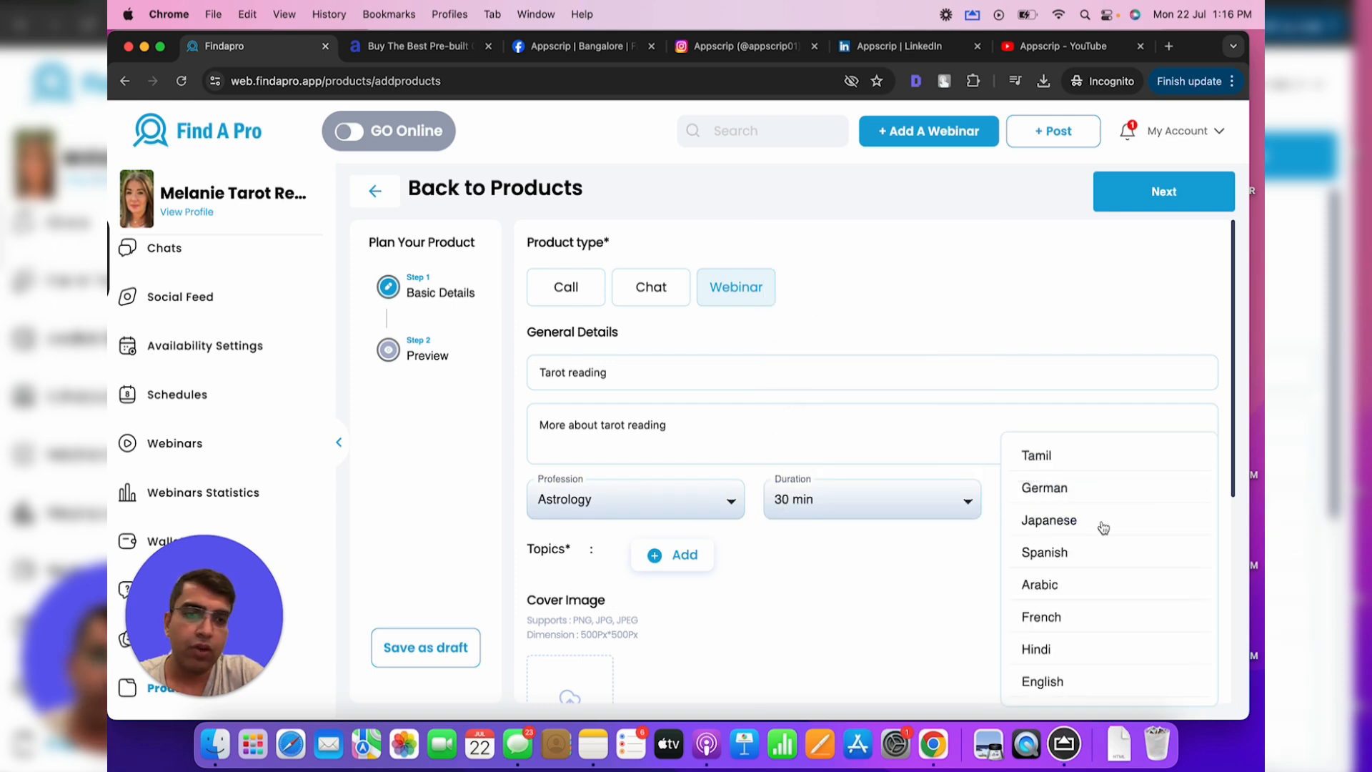
pyautogui.click(1066, 650)
pyautogui.click(1054, 503)
pyautogui.click(1048, 528)
pyautogui.scroll(-3, 855, 609)
# Add the topics Astrology and Psychology and Basics of Astrology and Mythology
pyautogui.click(684, 437)
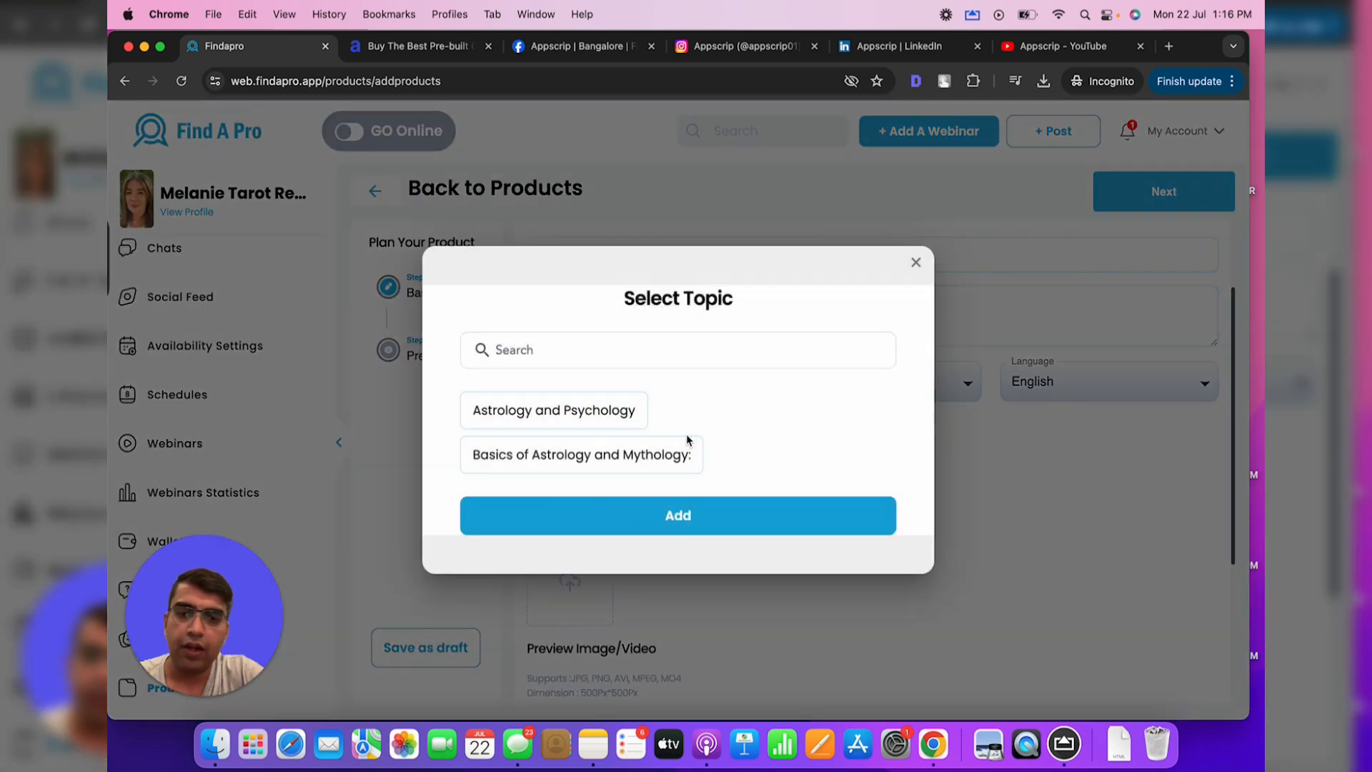
pyautogui.click(585, 410)
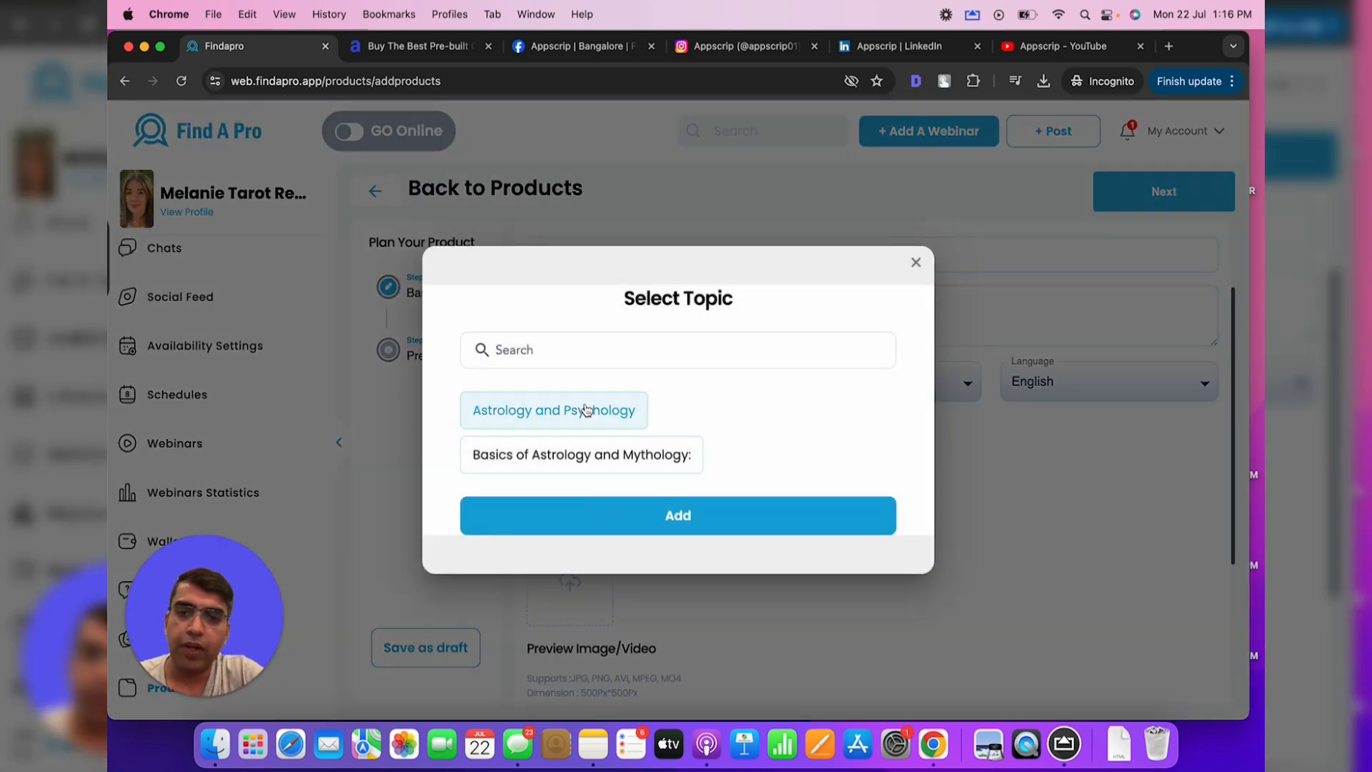
pyautogui.click(632, 461)
pyautogui.click(679, 515)
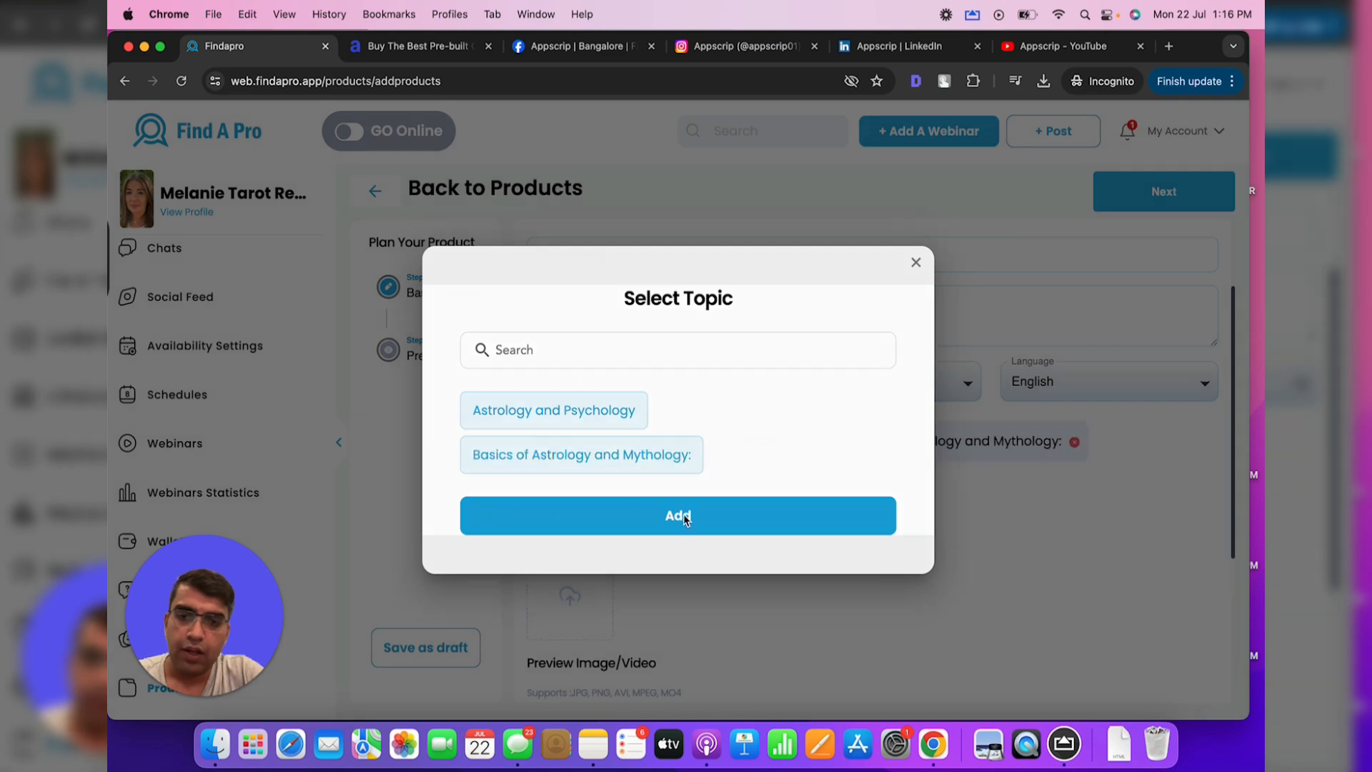
# Upload tarot-1.jpeg as the cover image, cropped to include more of the cards
pyautogui.scroll(-2, 683, 513)
pyautogui.click(572, 343)
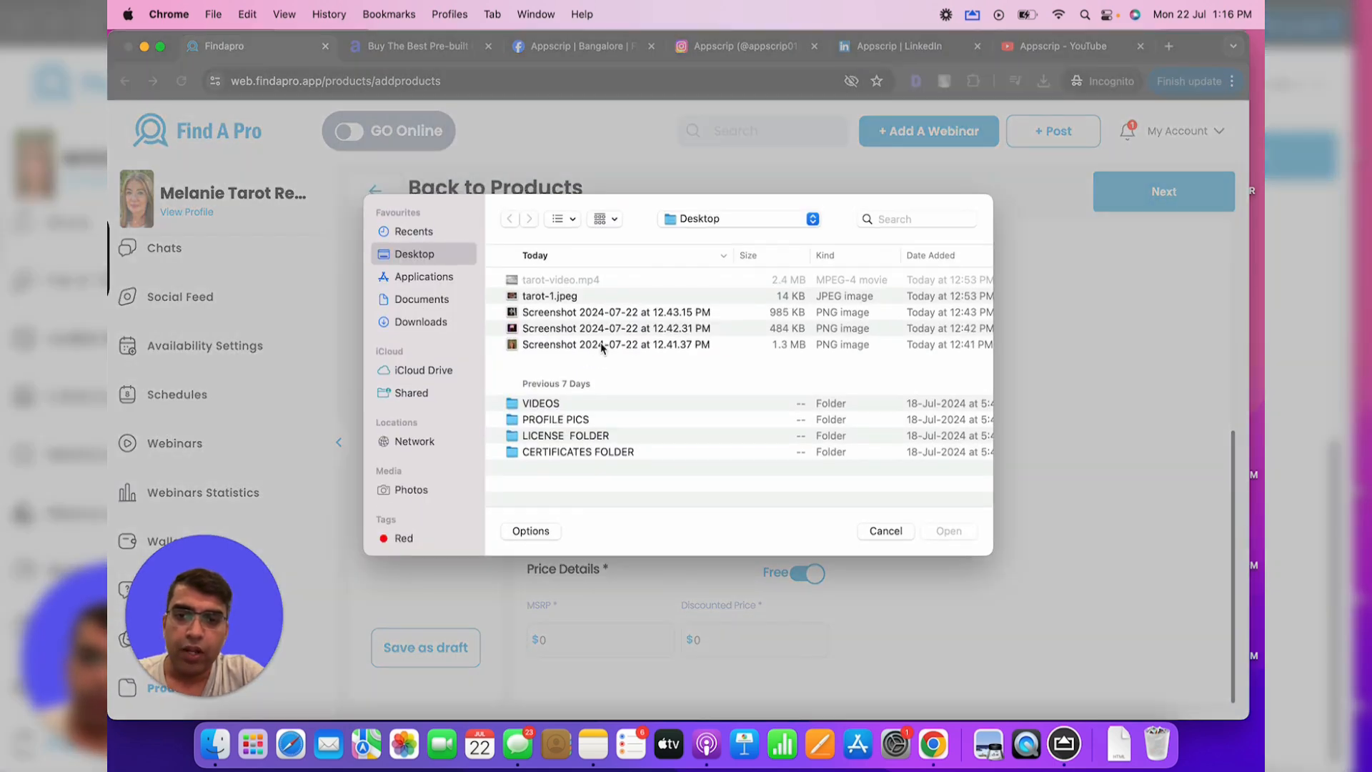
pyautogui.doubleClick(564, 296)
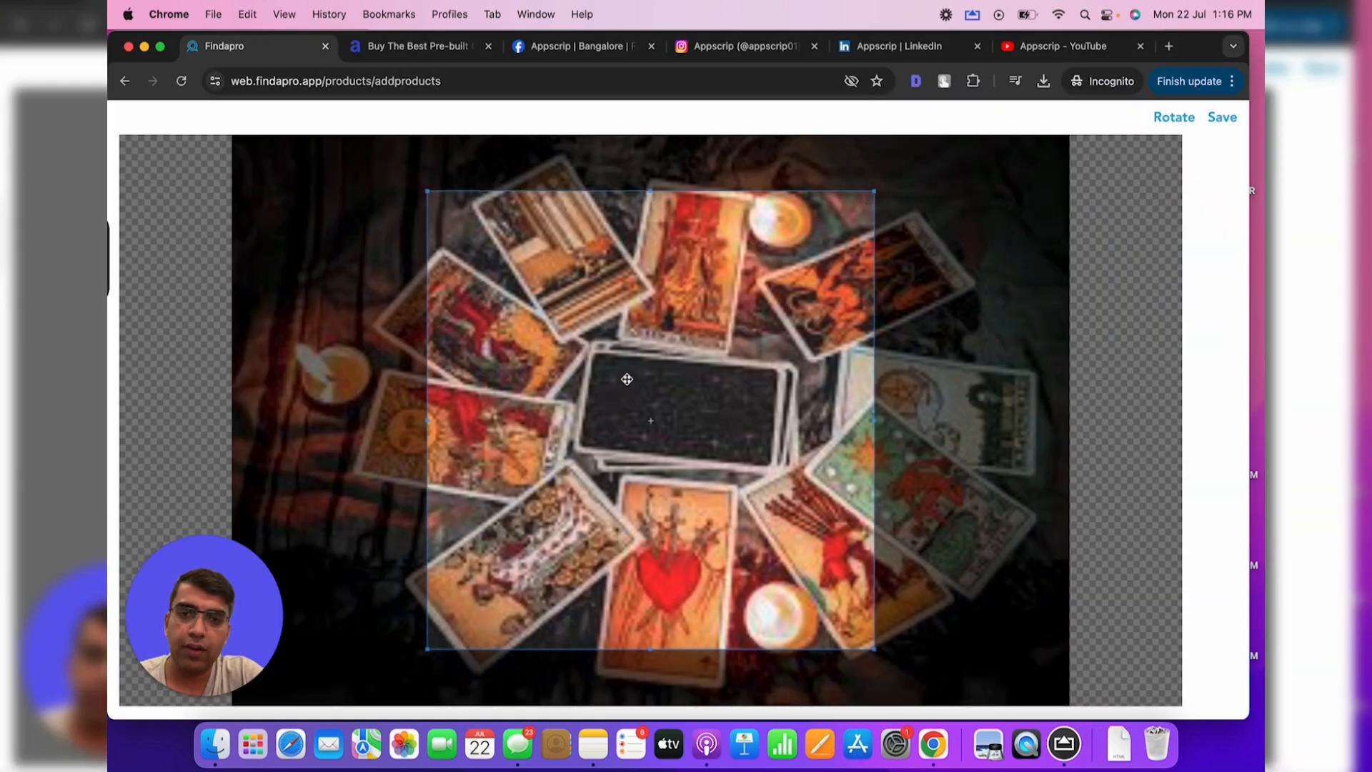
pyautogui.moveTo(627, 378); pyautogui.dragTo(624, 350)
pyautogui.moveTo(866, 609); pyautogui.dragTo(912, 711)
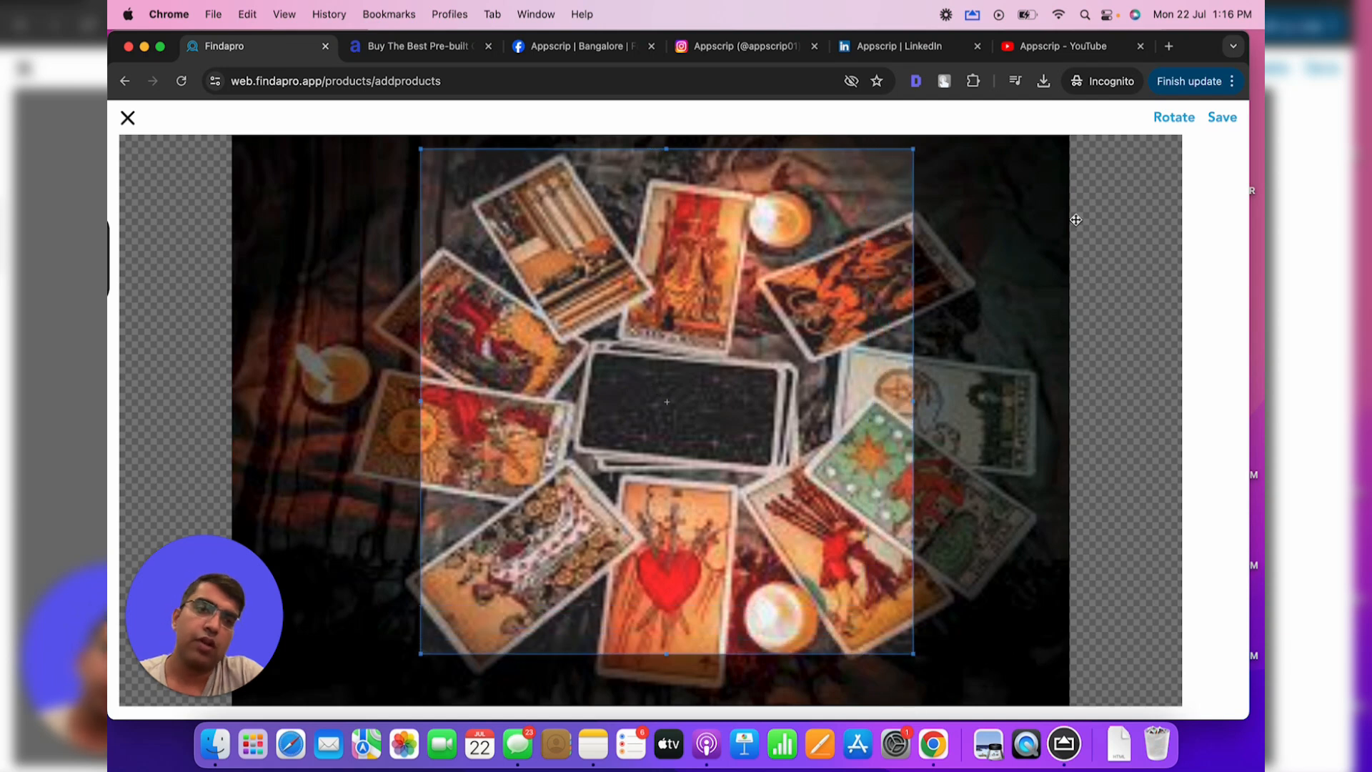
pyautogui.click(1218, 117)
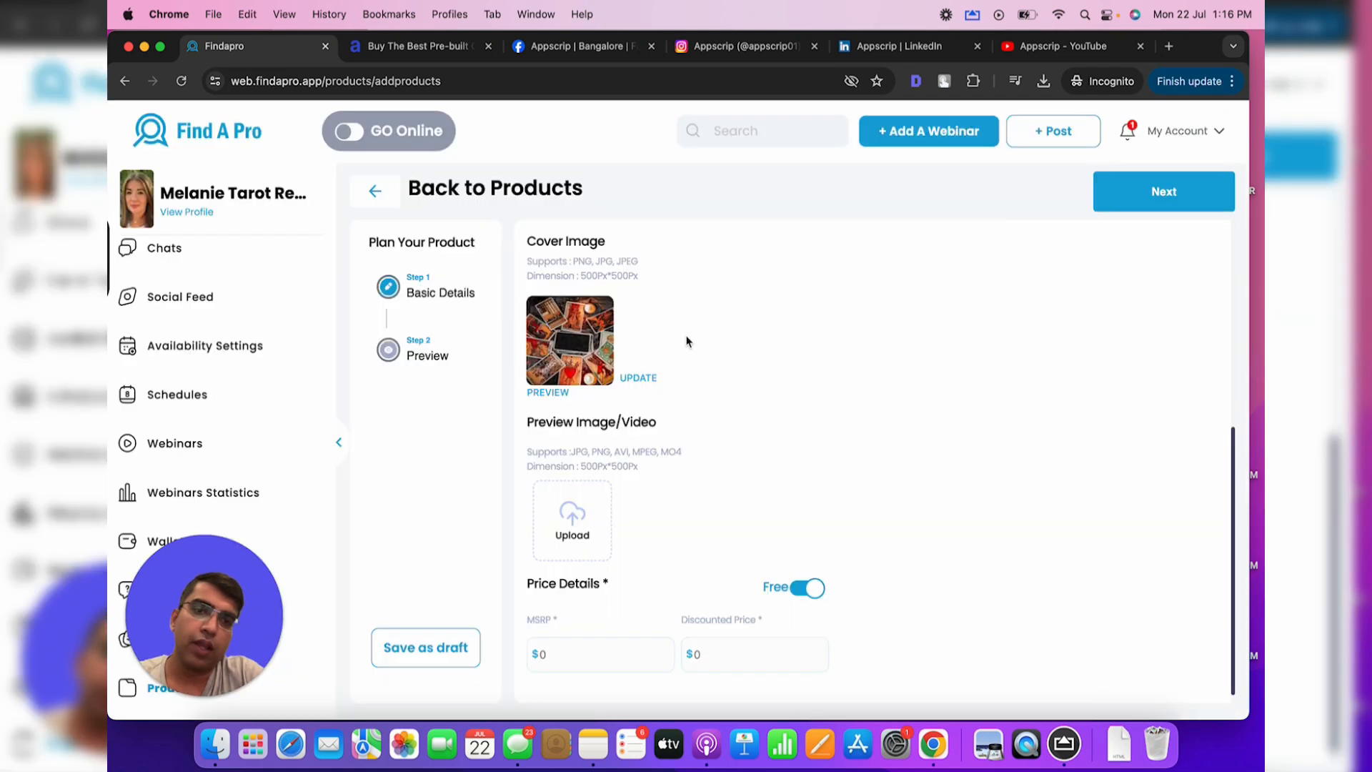
# Attach tarot-video.mp4 as the webinar's preview video and continue to the product preview
pyautogui.click(591, 493)
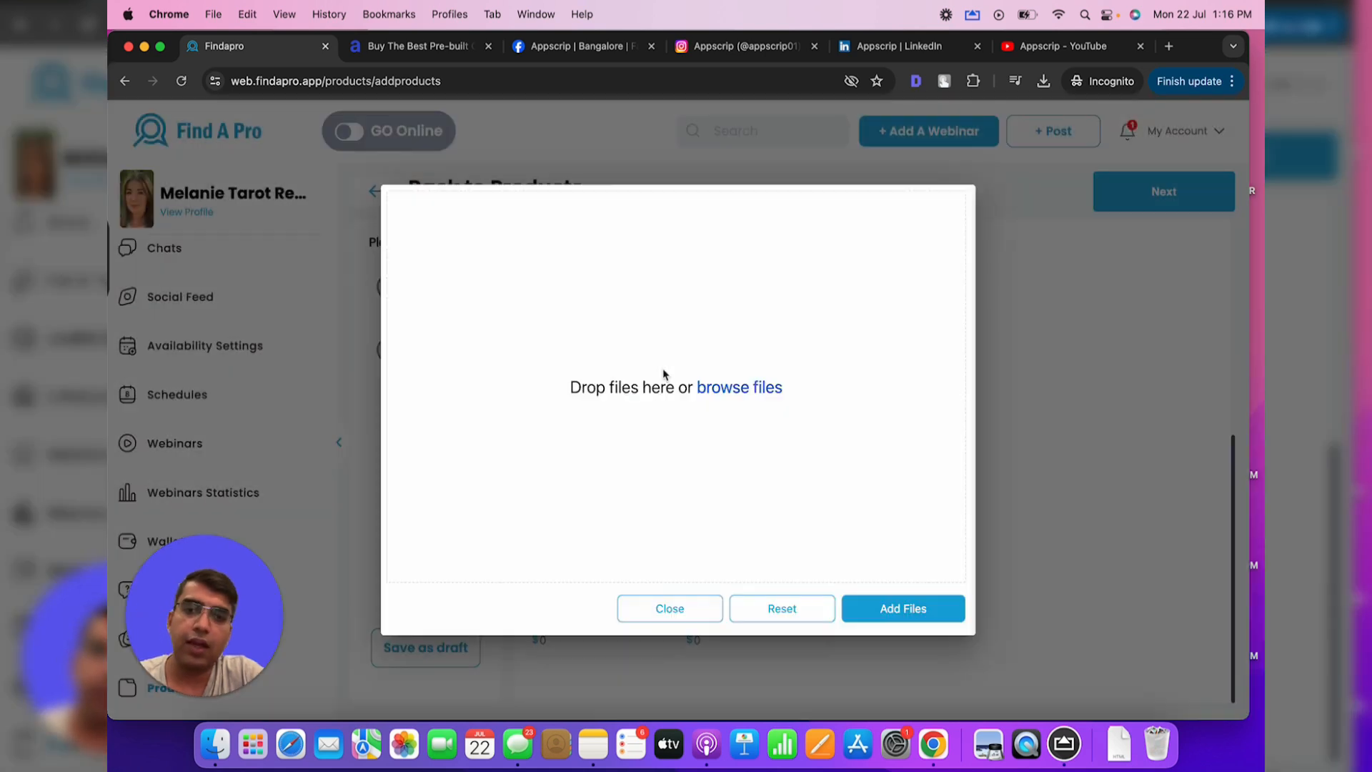
pyautogui.click(715, 386)
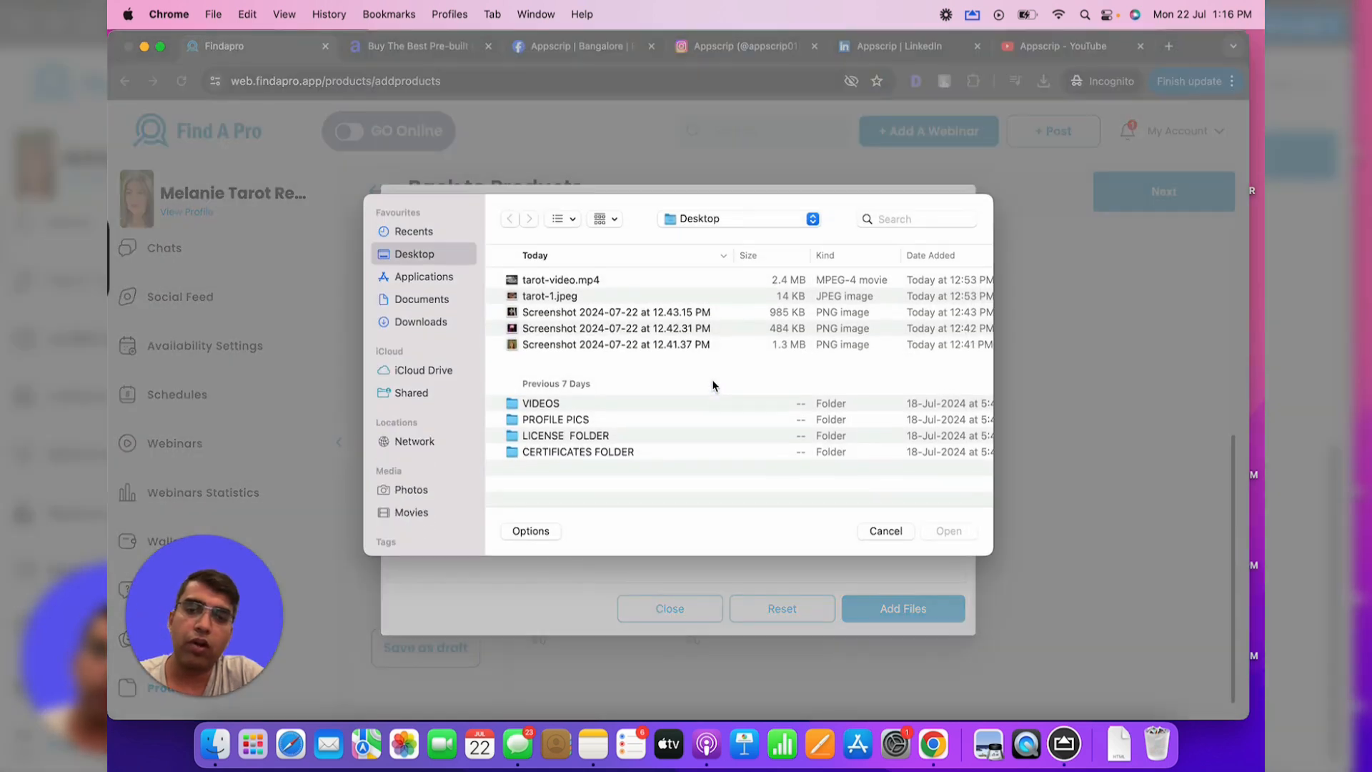
pyautogui.click(574, 275)
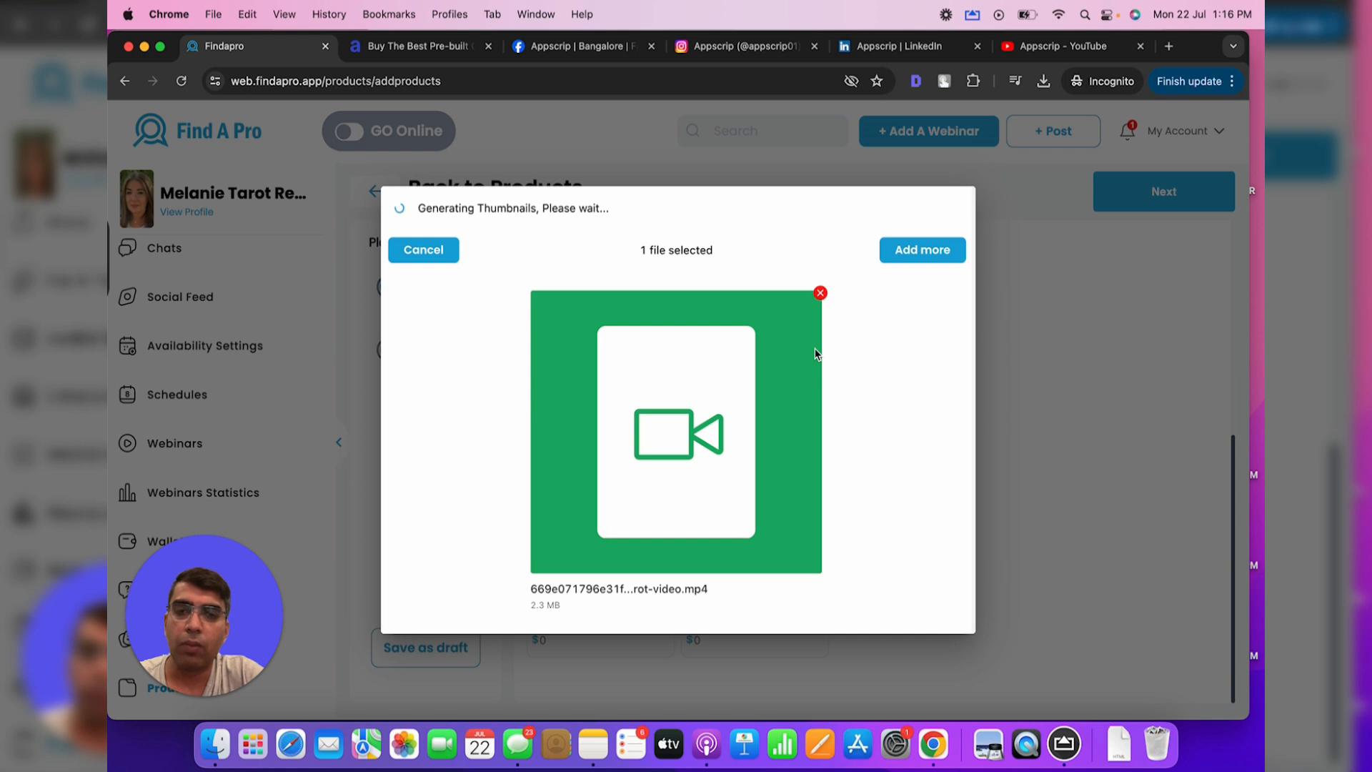
pyautogui.click(902, 609)
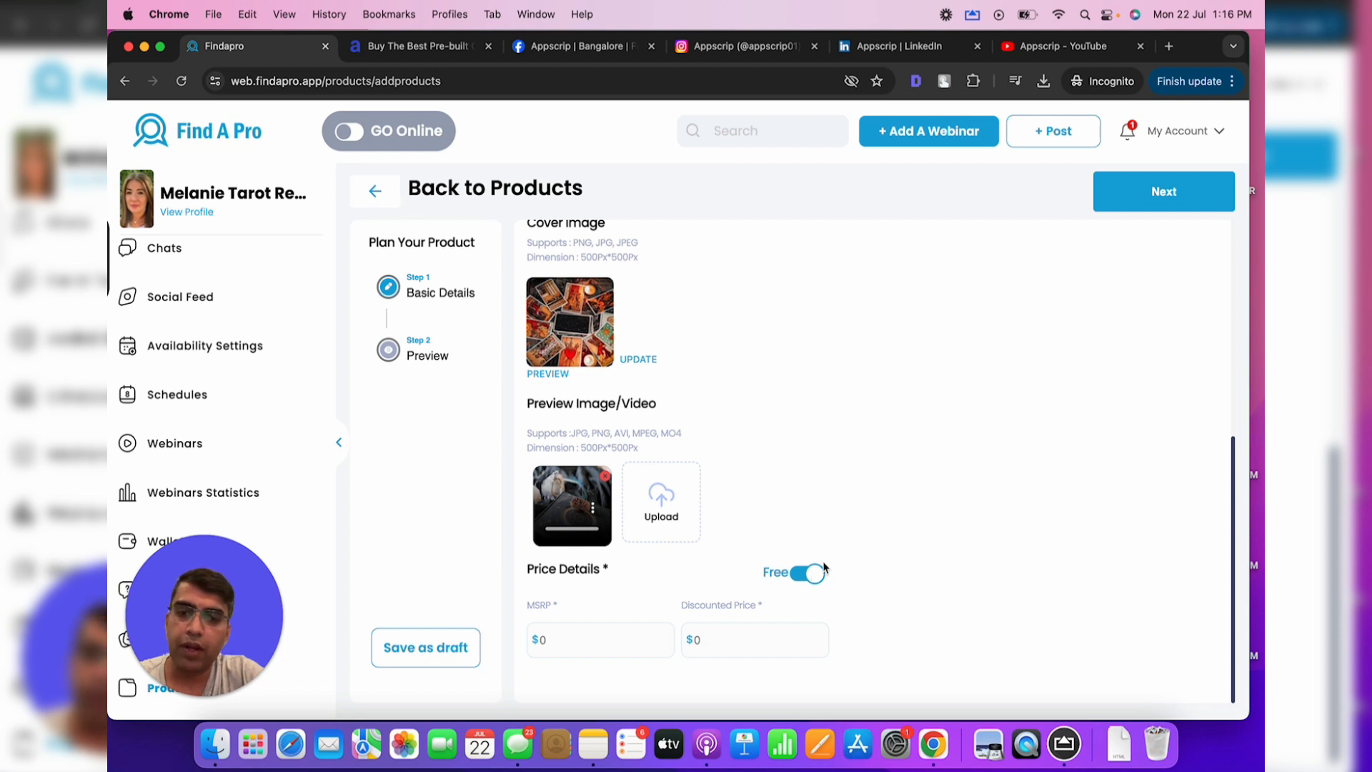
pyautogui.click(1113, 191)
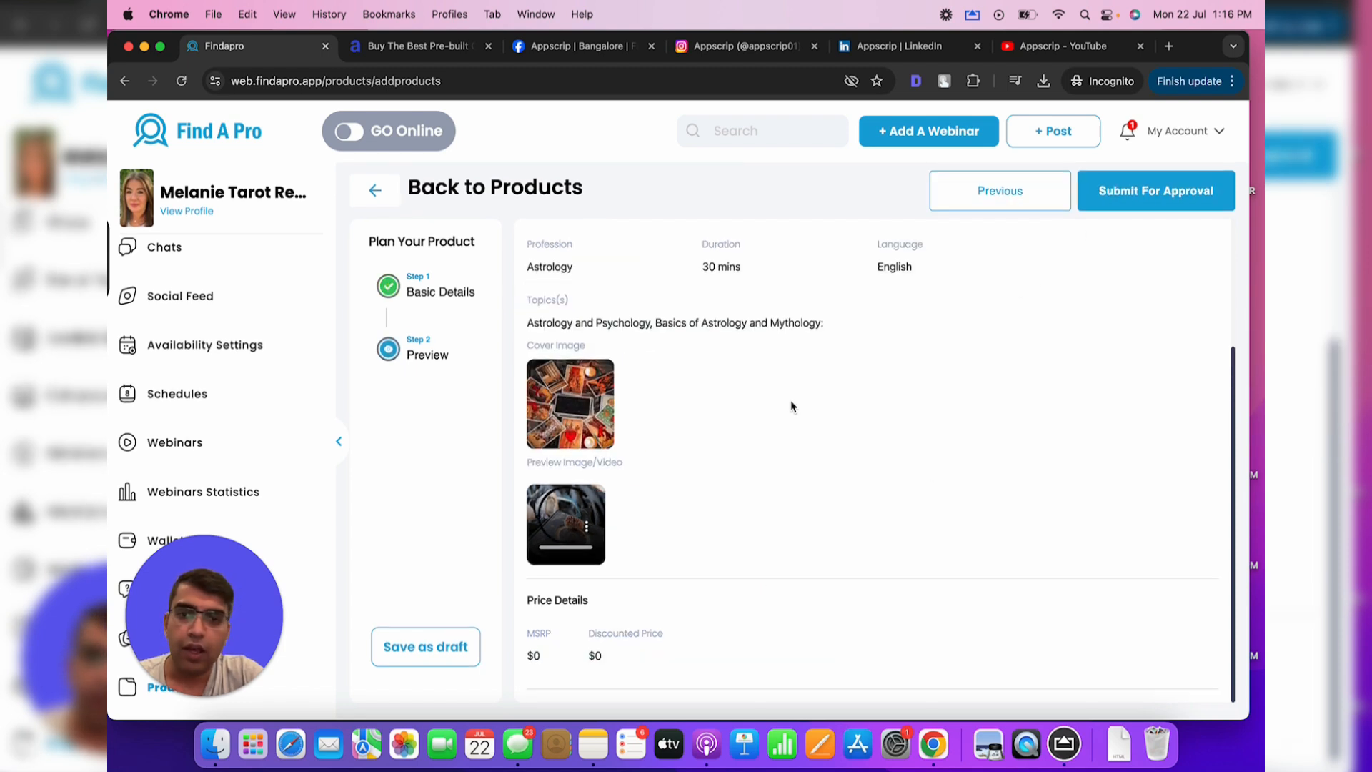
# Submit the Tarot reading webinar for approval
pyautogui.scroll(3, 785, 404)
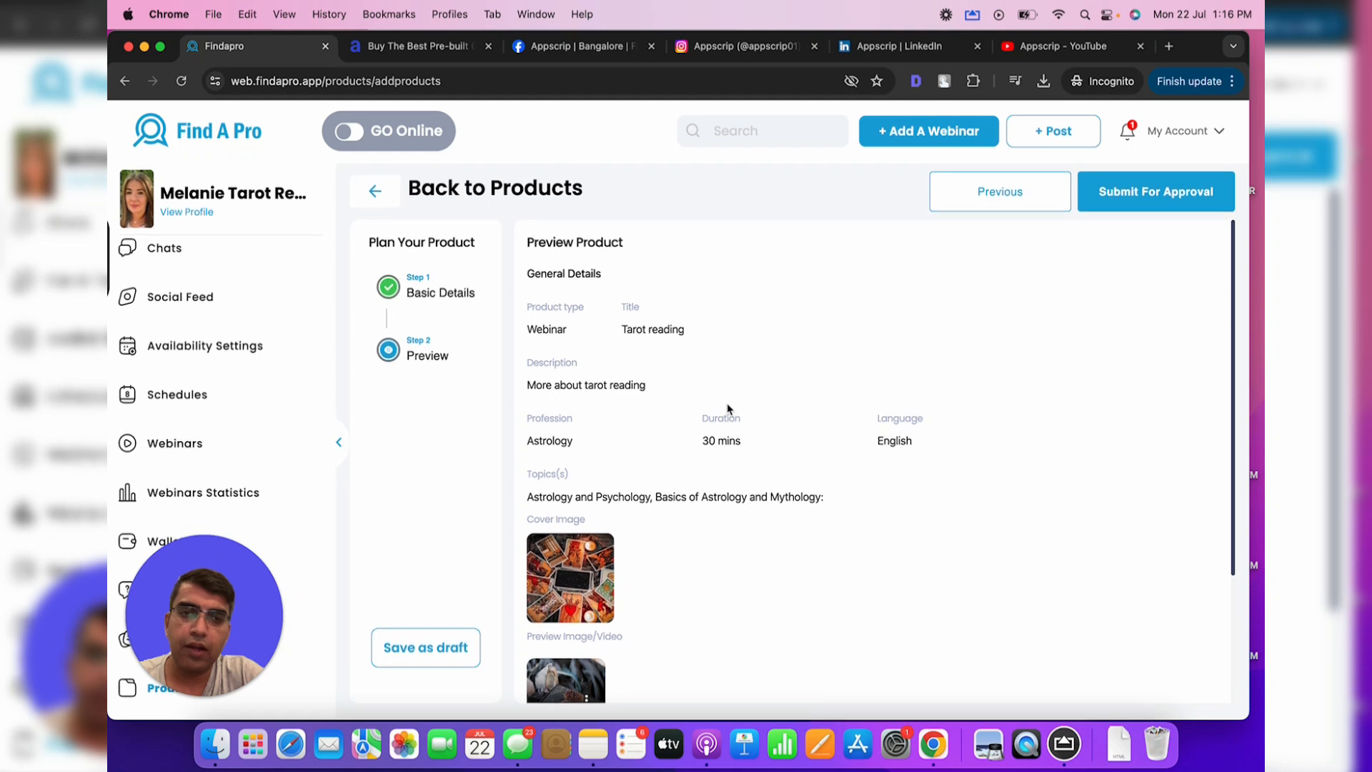
pyautogui.scroll(-3, 728, 409)
pyautogui.click(1143, 200)
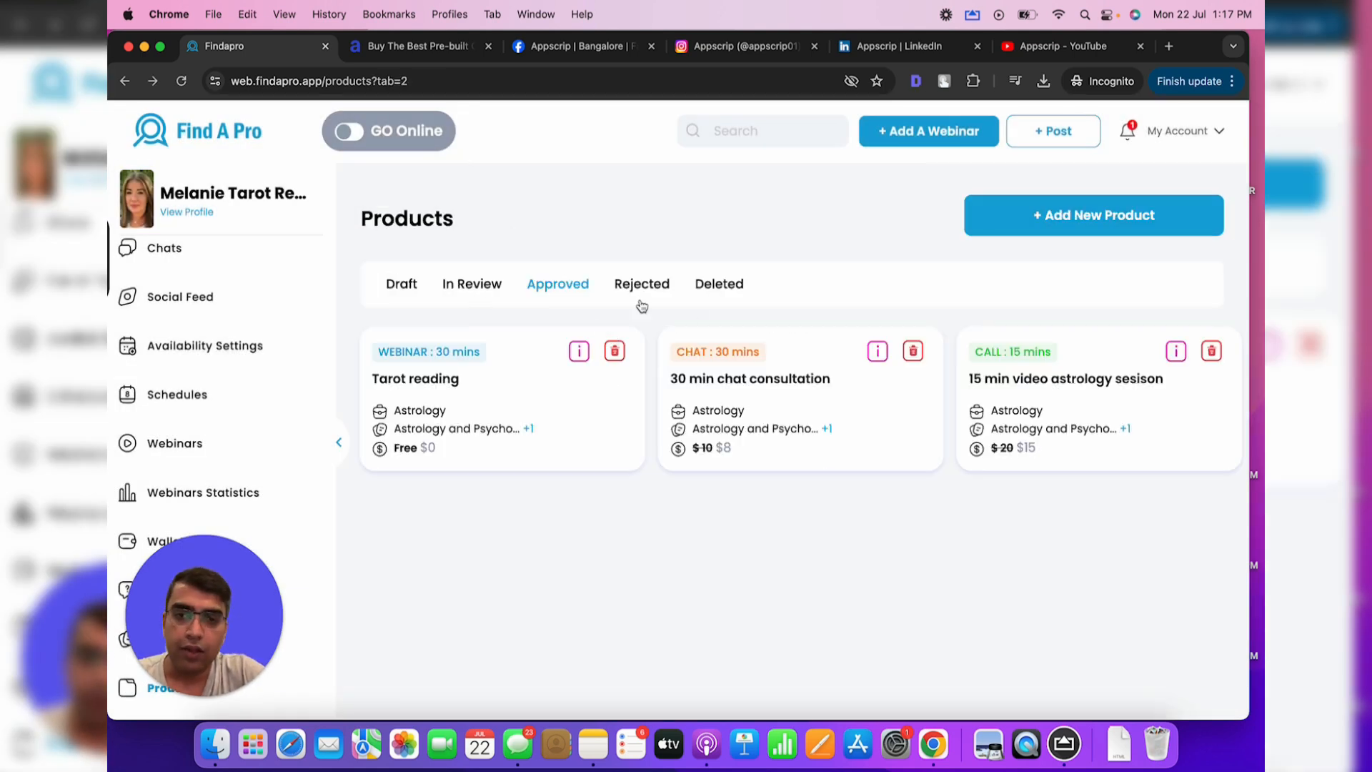
# Check the webinar among approved products, then go to Availability Settings
pyautogui.moveTo(1157, 508); pyautogui.dragTo(398, 349)
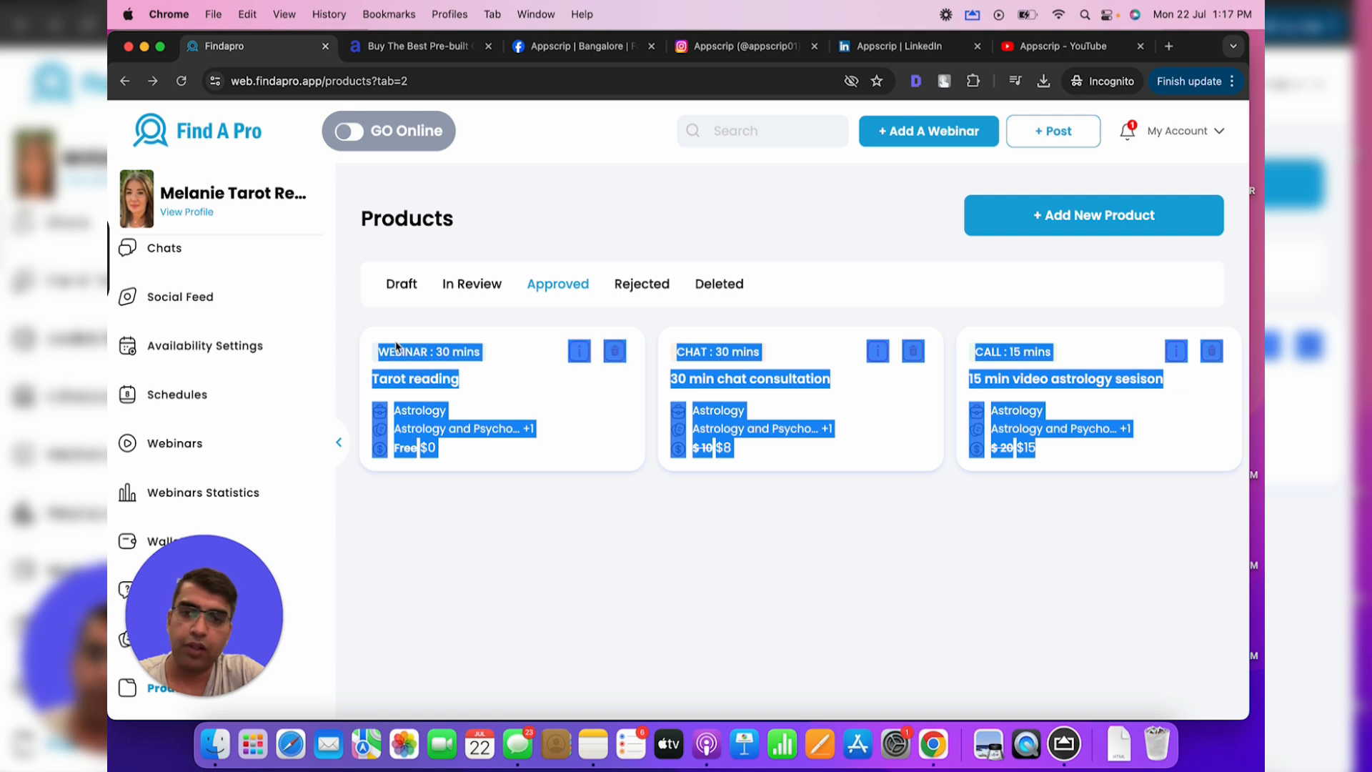
pyautogui.click(634, 608)
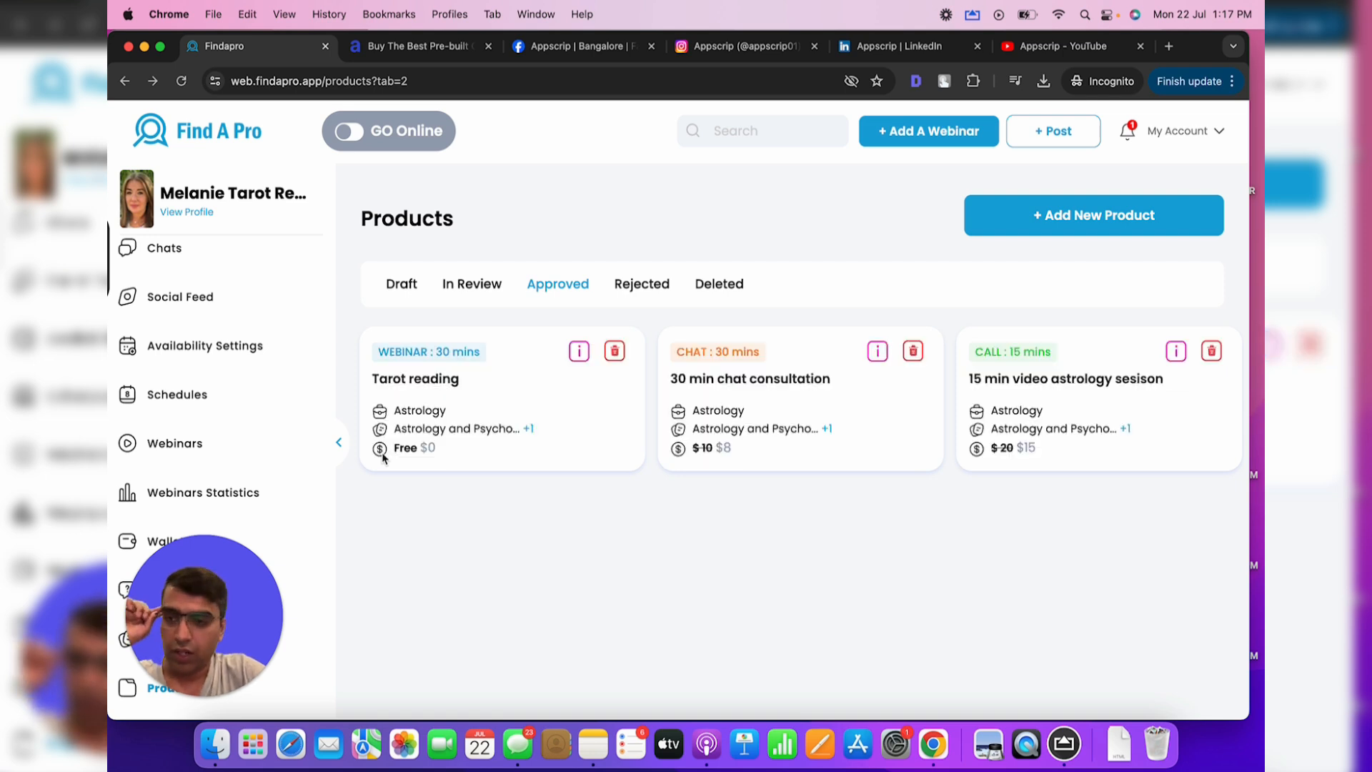
pyautogui.click(247, 357)
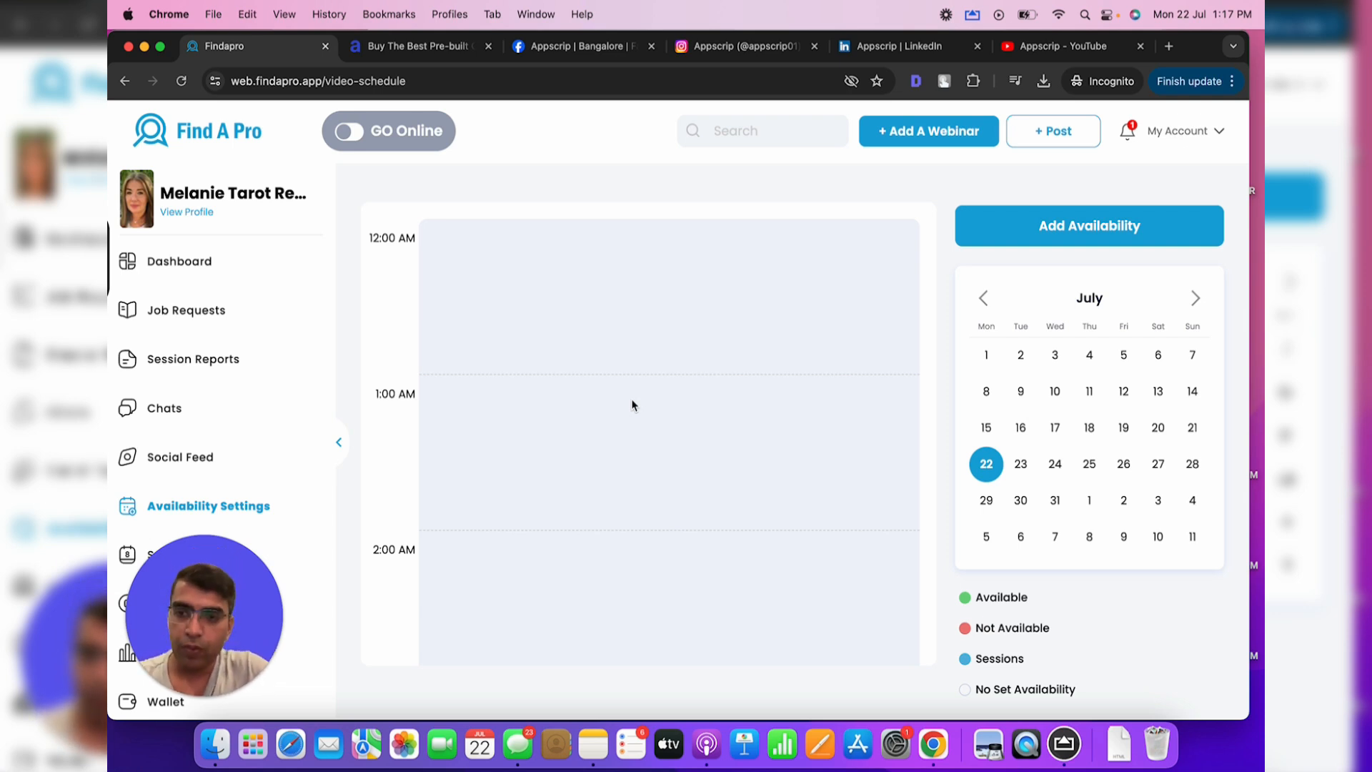
# Add a Monday time slot starting at 08:00 AM in the weekly hours
pyautogui.scroll(-5, 877, 344)
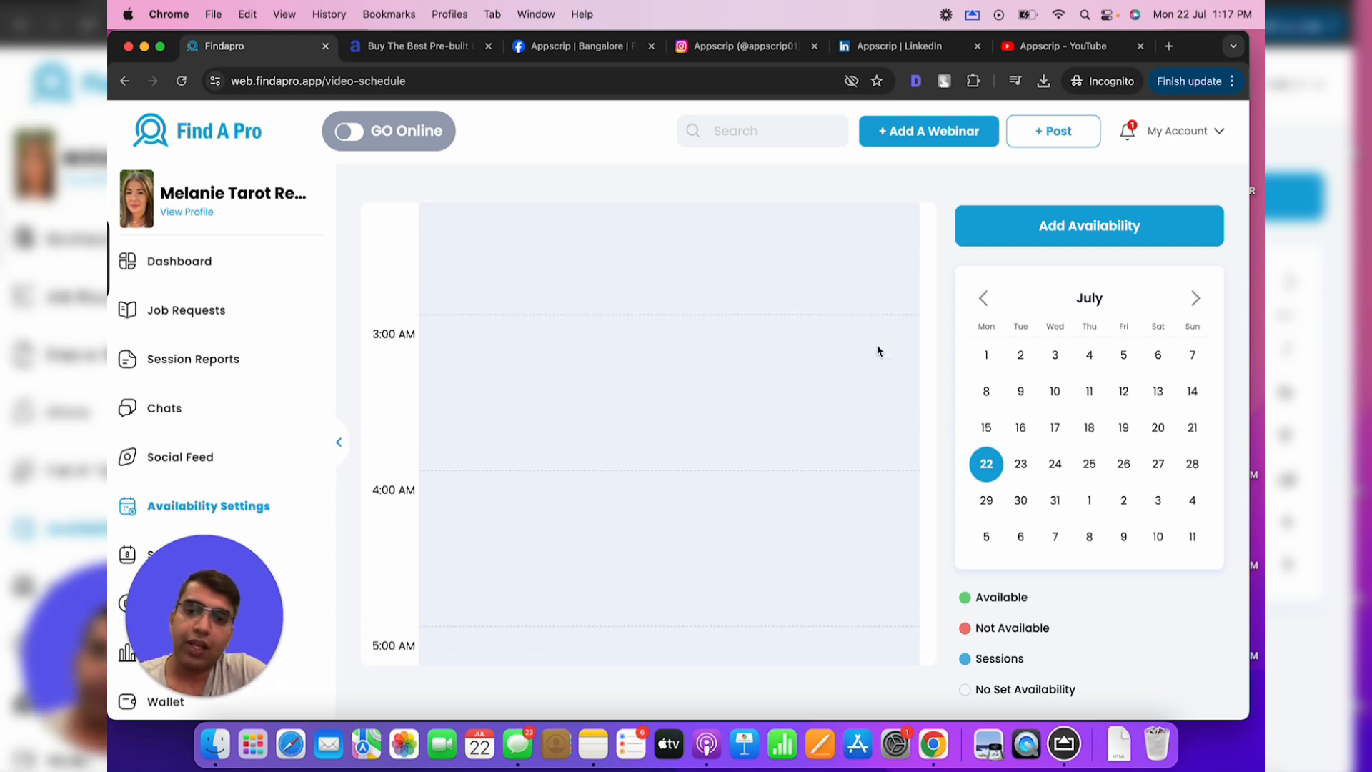
pyautogui.scroll(5, 876, 344)
pyautogui.click(1117, 219)
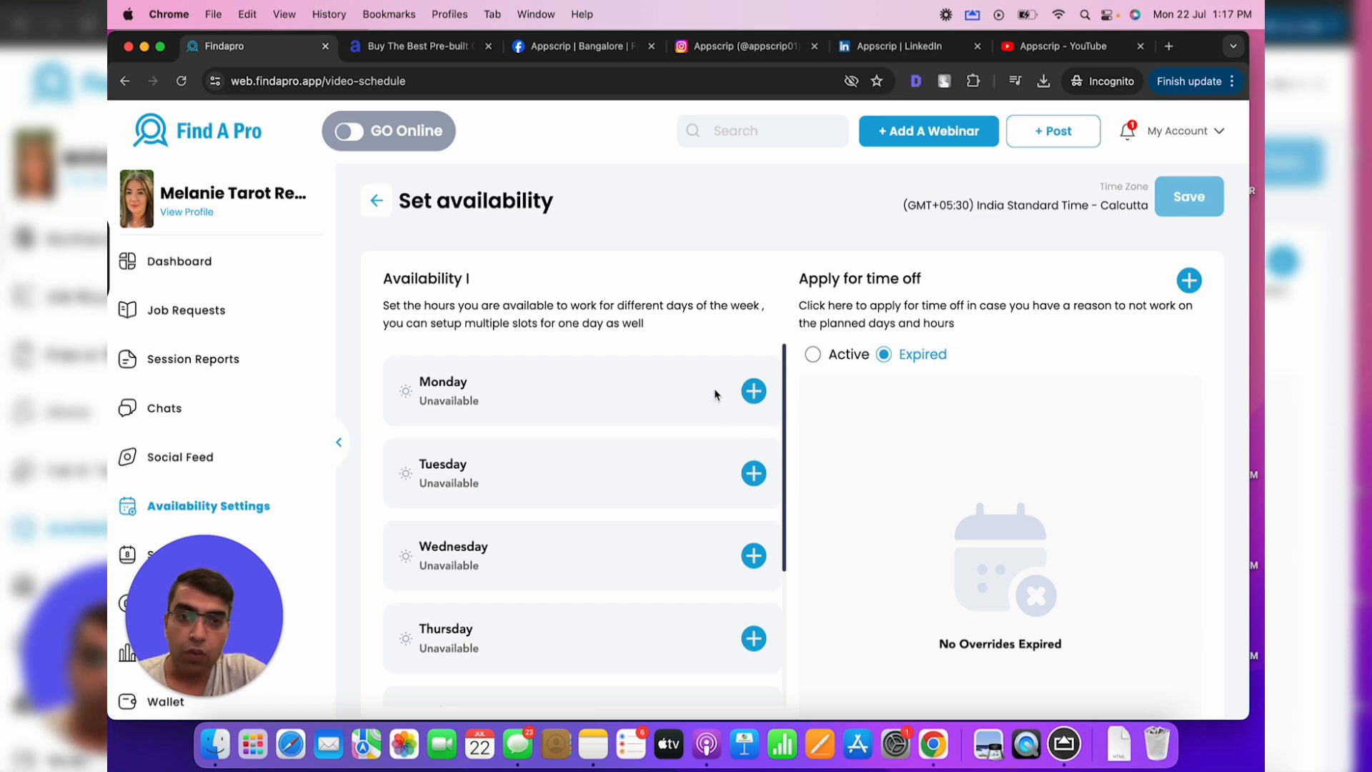
pyautogui.scroll(-3, 721, 400)
pyautogui.scroll(3, 767, 383)
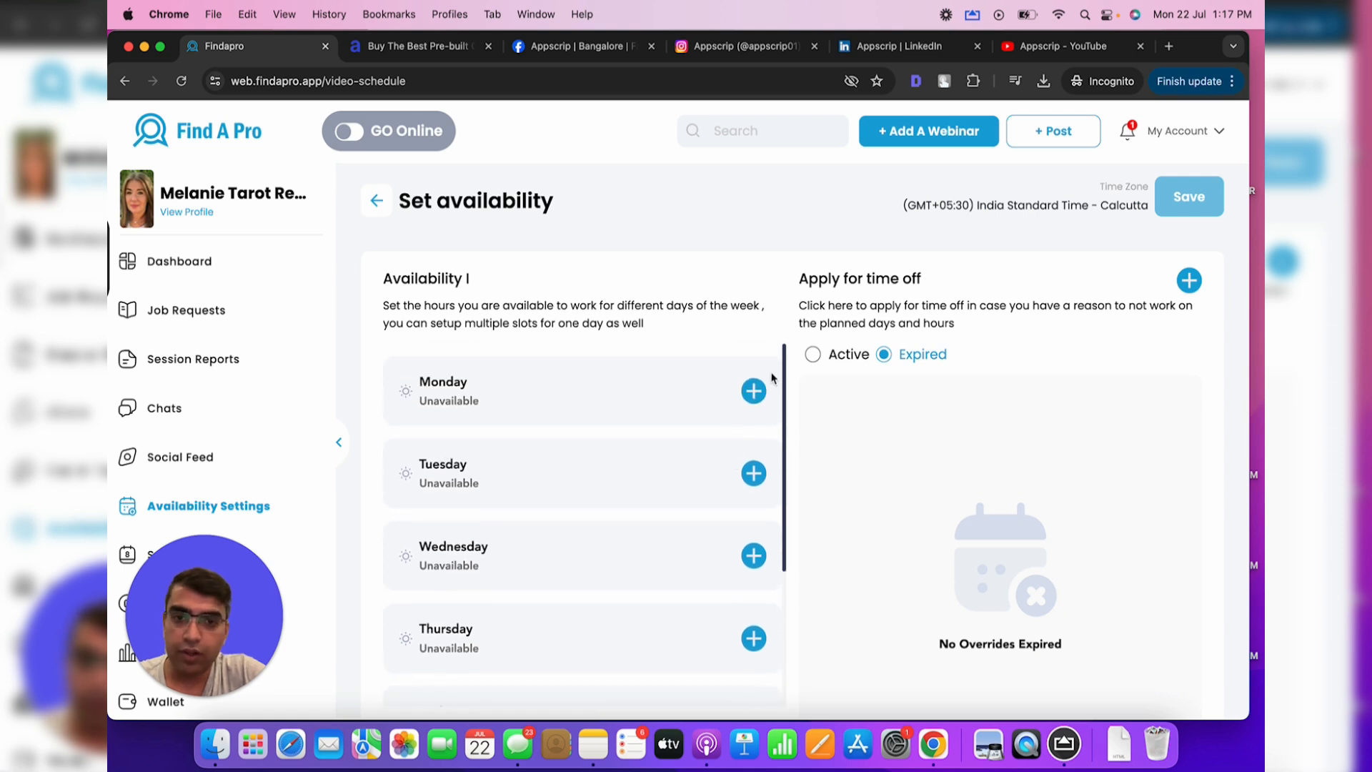
pyautogui.click(753, 390)
pyautogui.click(449, 434)
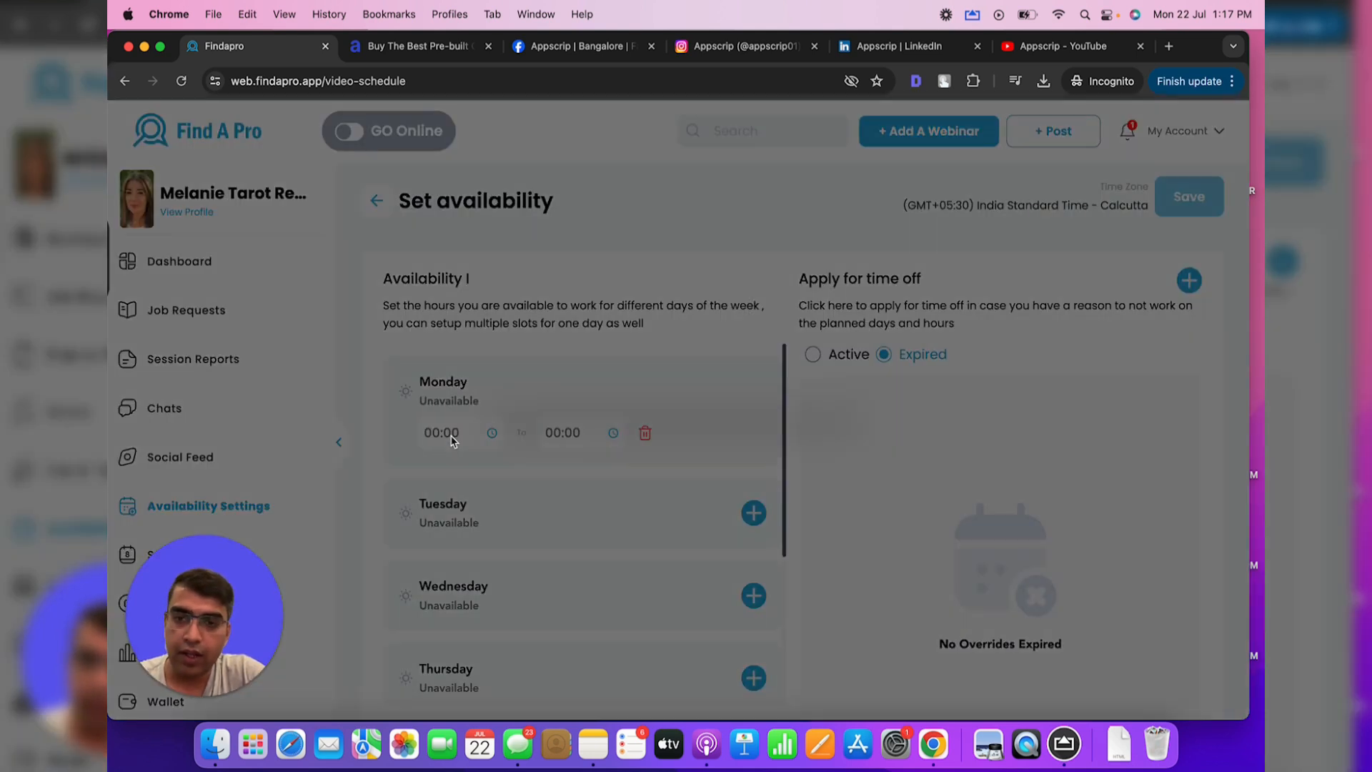
pyautogui.moveTo(682, 375); pyautogui.dragTo(616, 485)
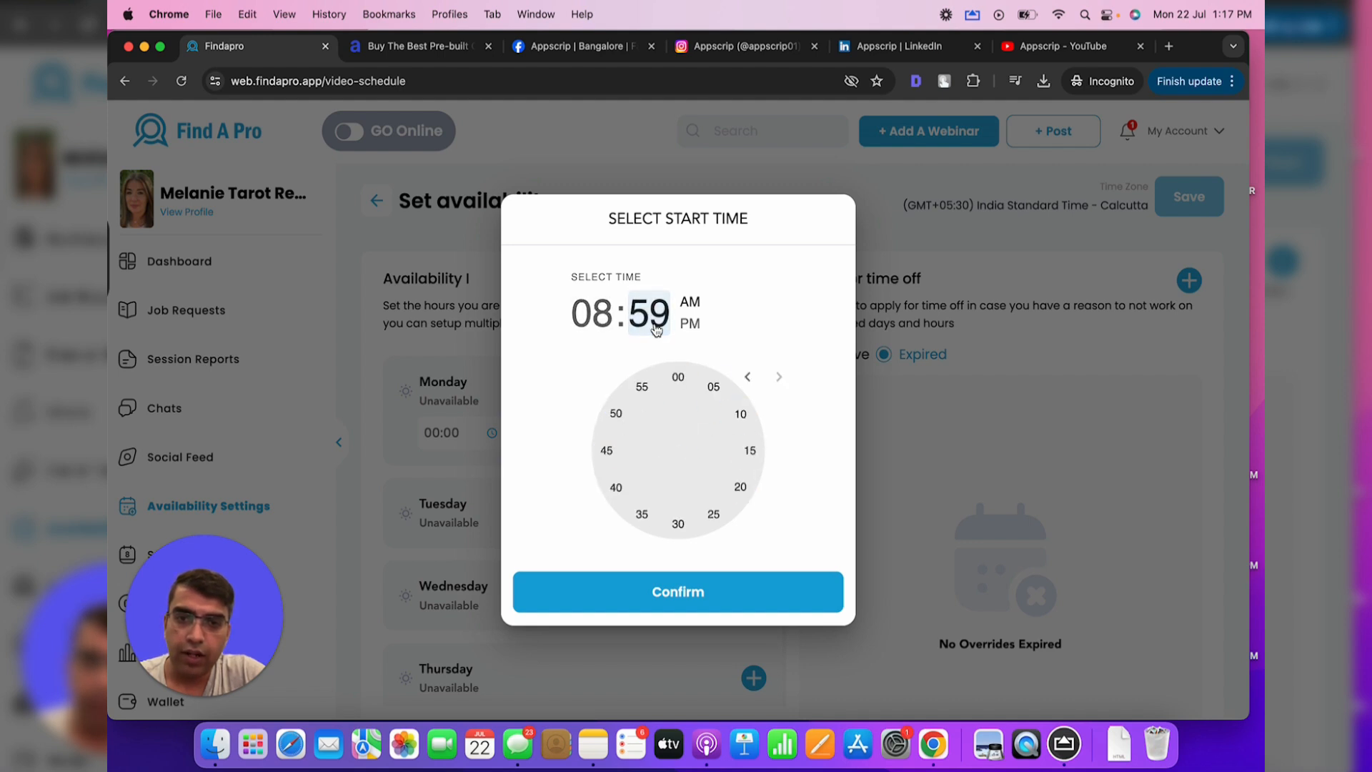
pyautogui.click(679, 379)
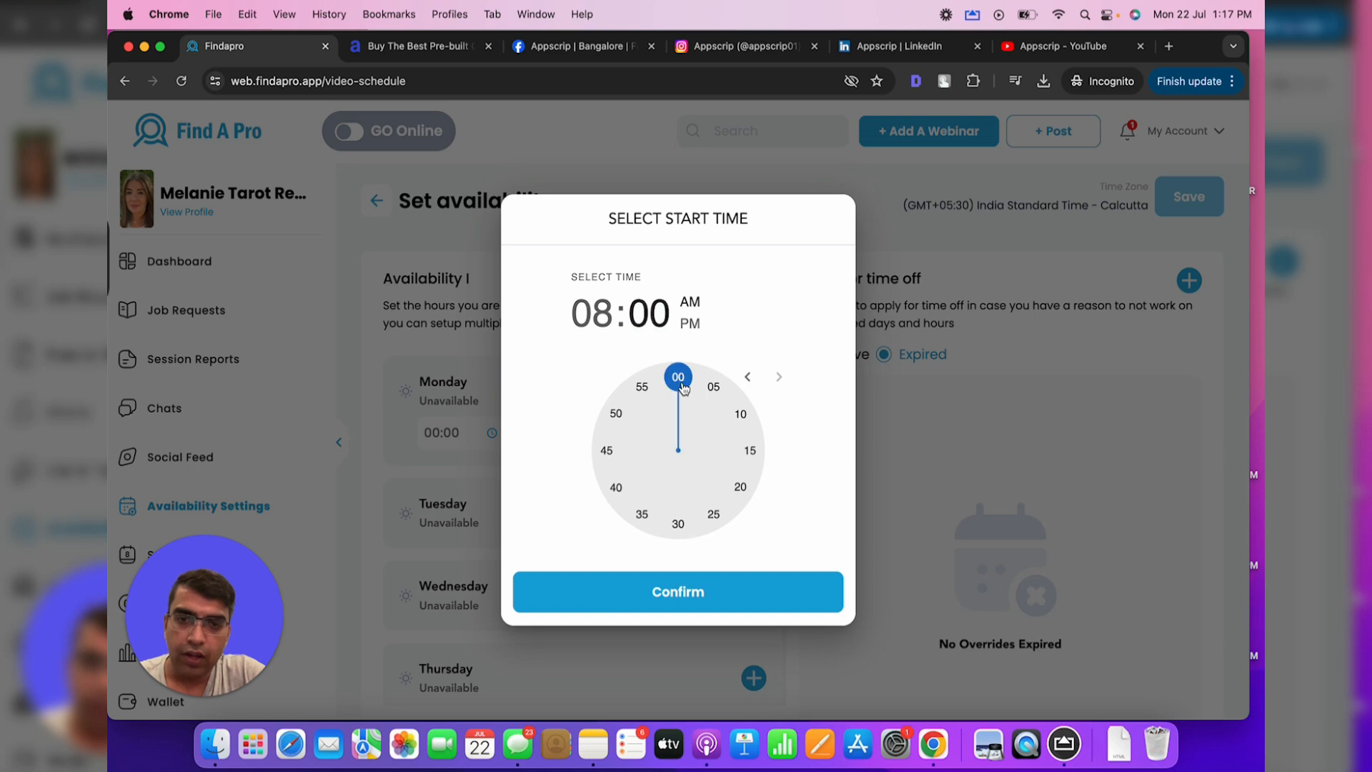
pyautogui.click(679, 592)
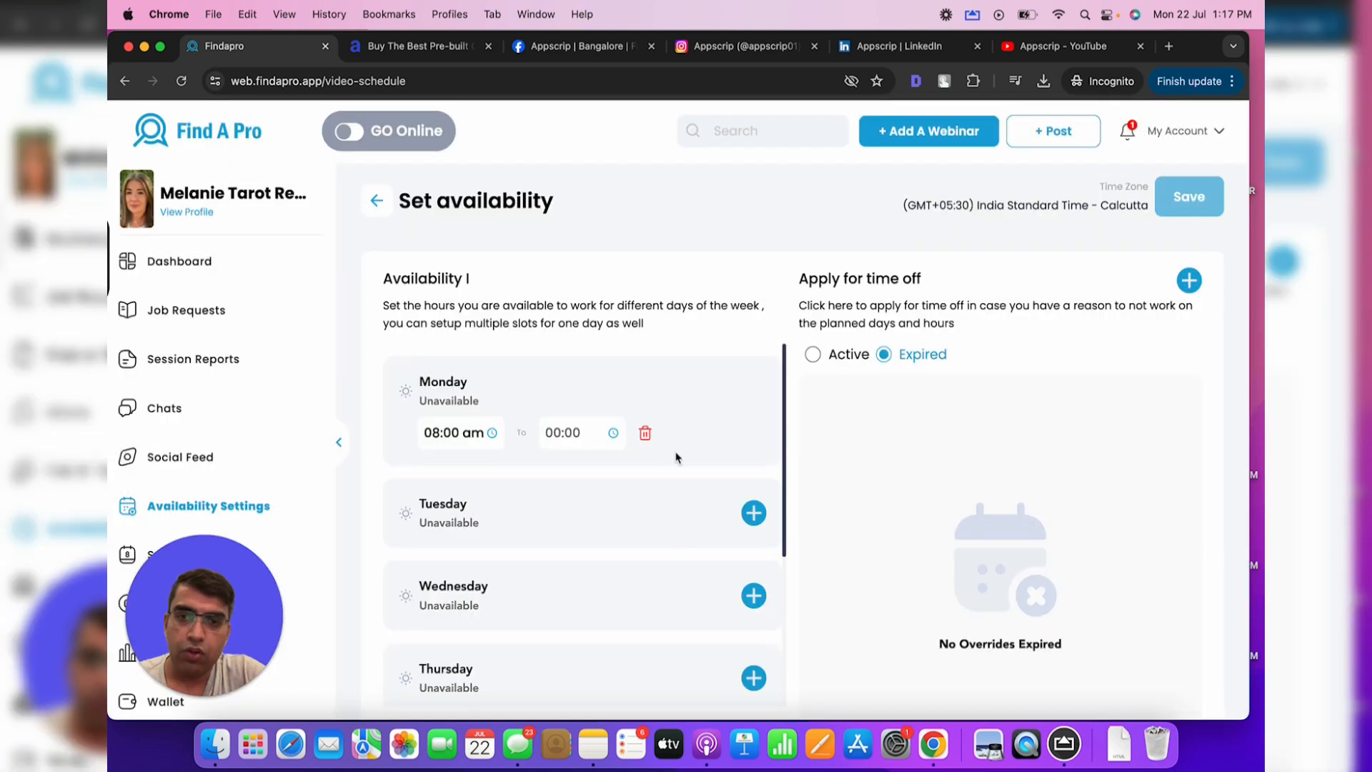
# Set Monday's slot to end at 05:00 PM and save it
pyautogui.click(589, 445)
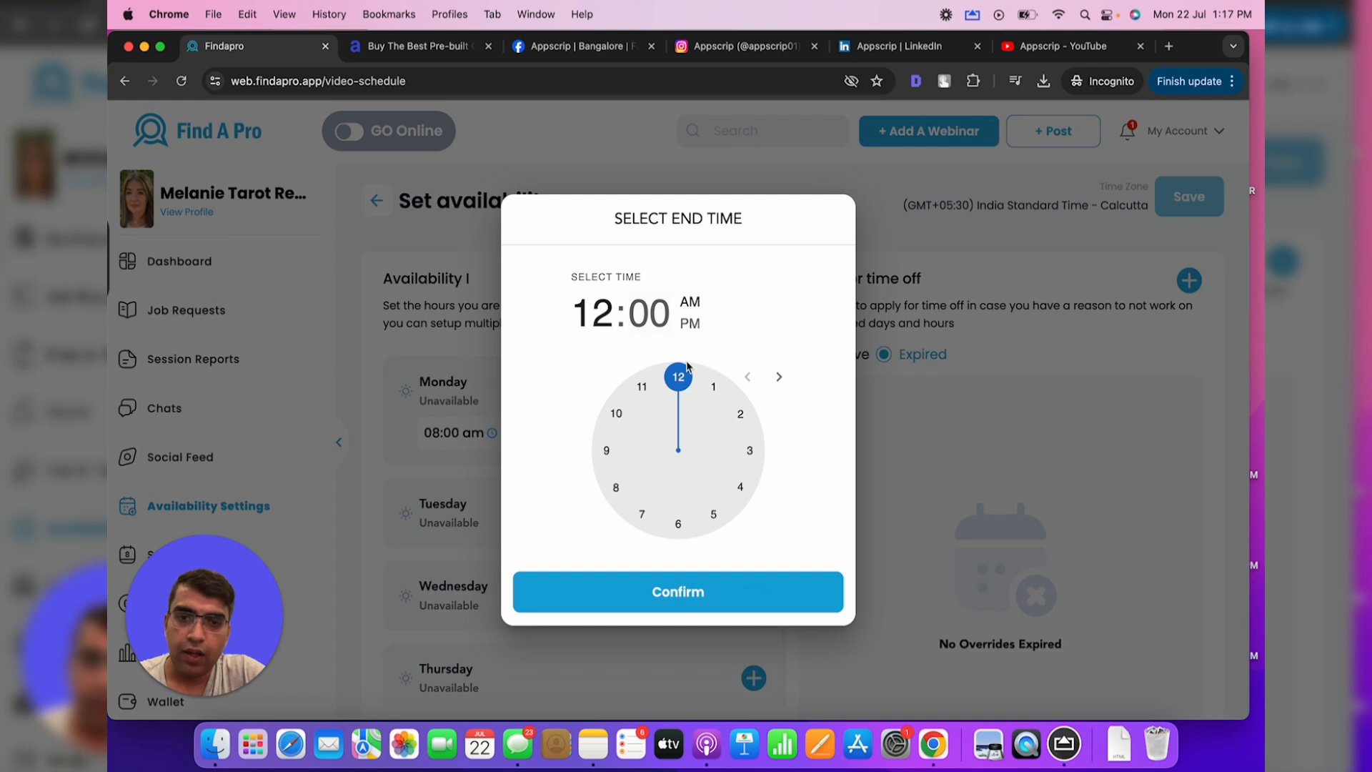
pyautogui.click(753, 500)
pyautogui.click(730, 522)
pyautogui.click(688, 324)
pyautogui.click(680, 376)
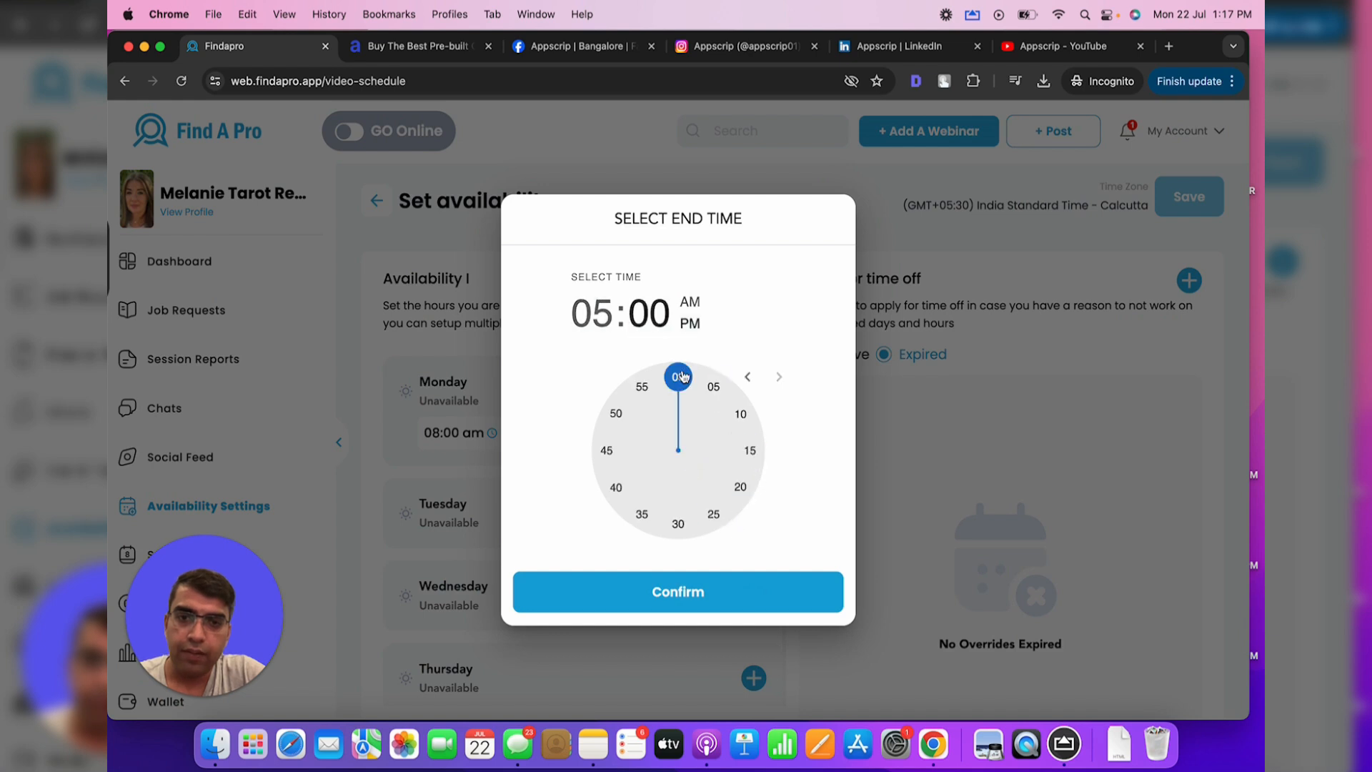
pyautogui.click(670, 588)
pyautogui.click(735, 429)
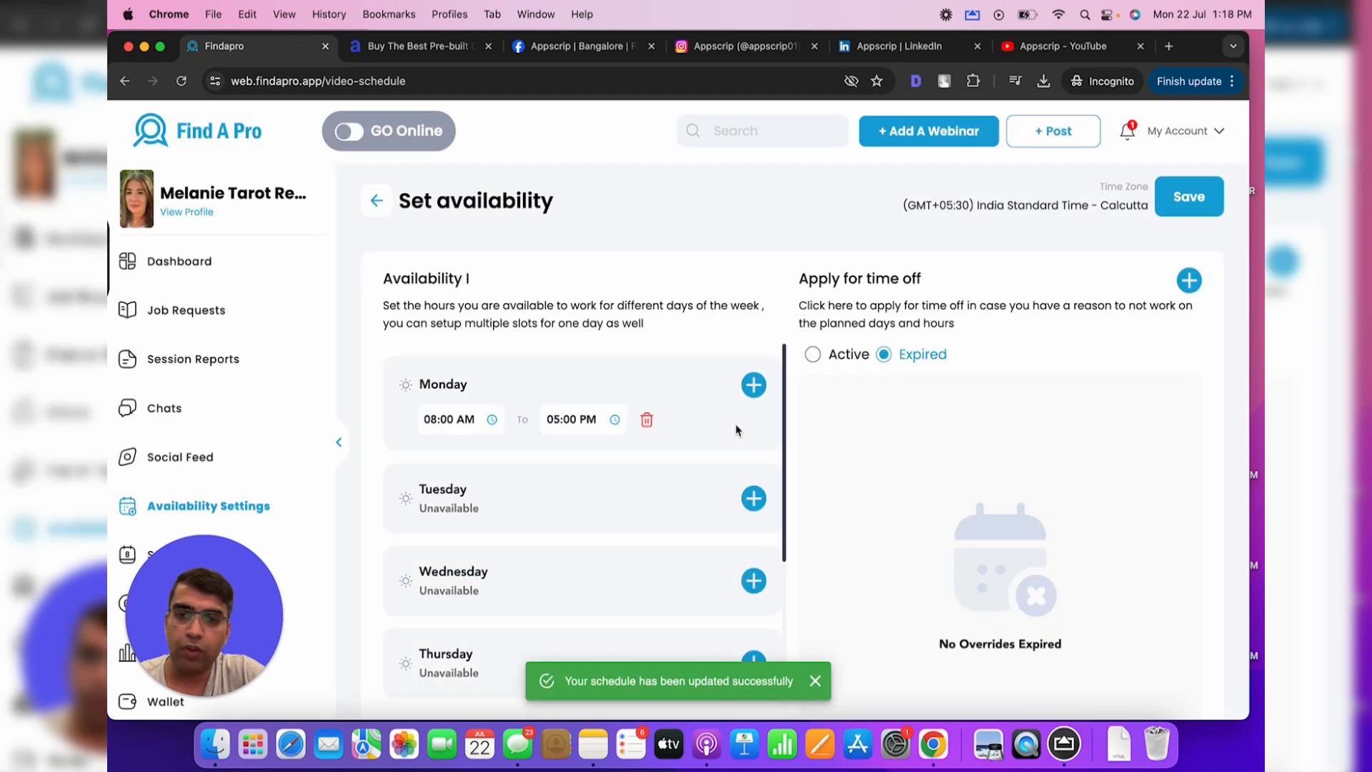
# Add a Tuesday slot from 10:00 AM to 03:00 PM
pyautogui.click(754, 499)
pyautogui.click(472, 542)
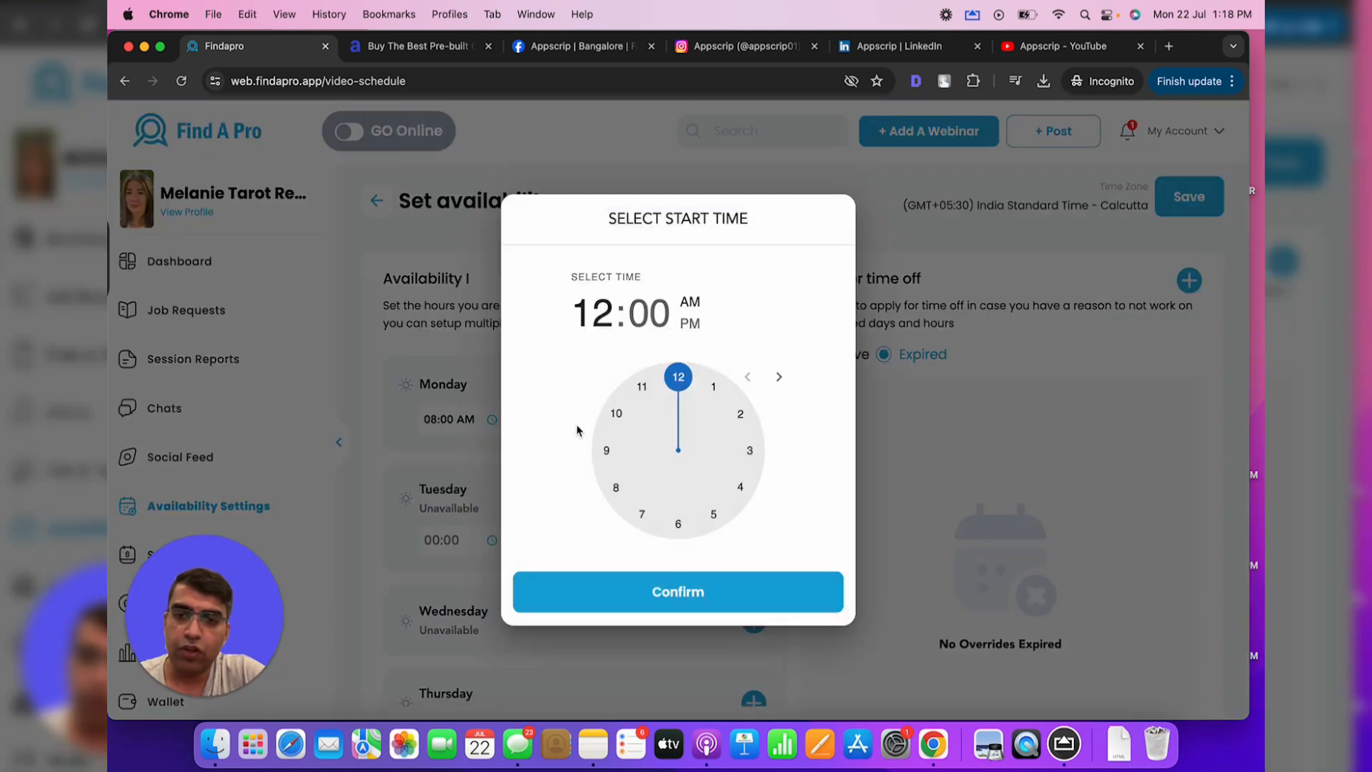
pyautogui.moveTo(671, 380); pyautogui.dragTo(616, 413)
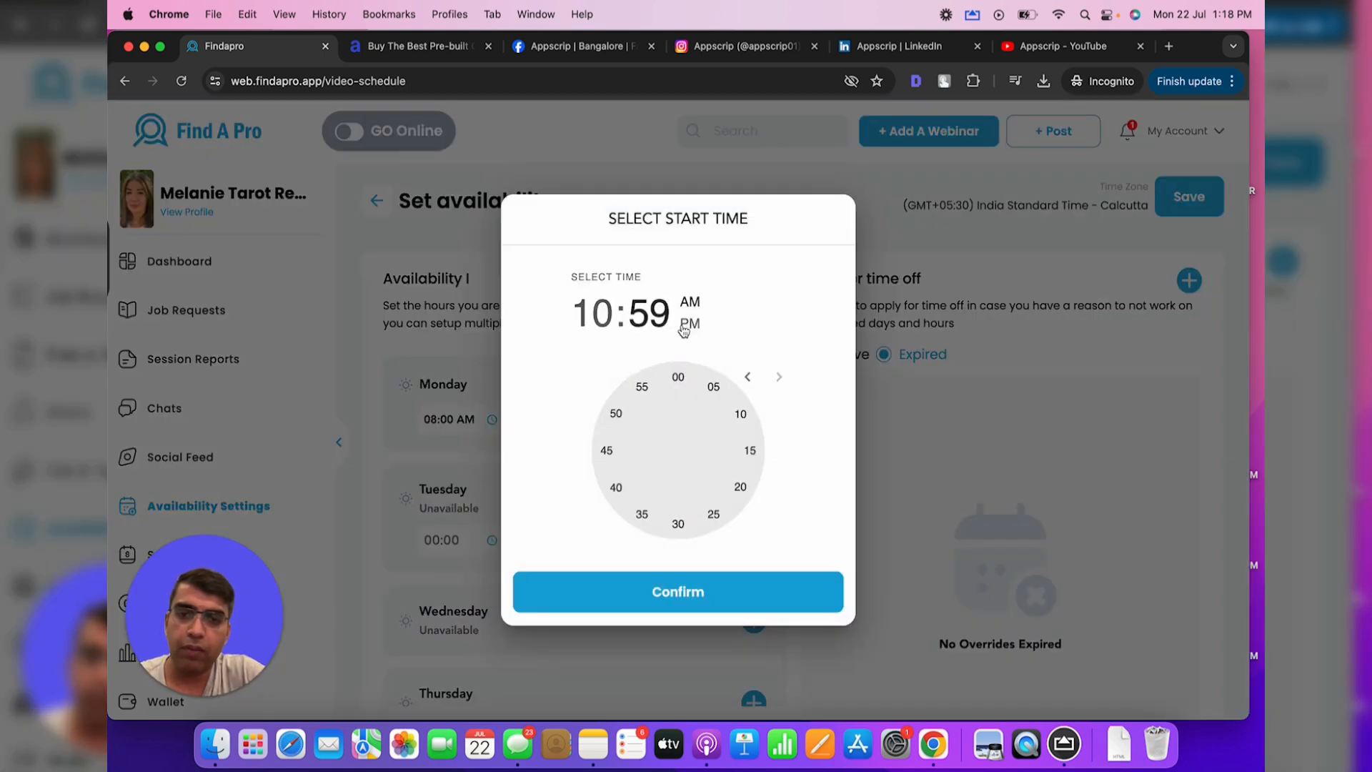
pyautogui.click(679, 376)
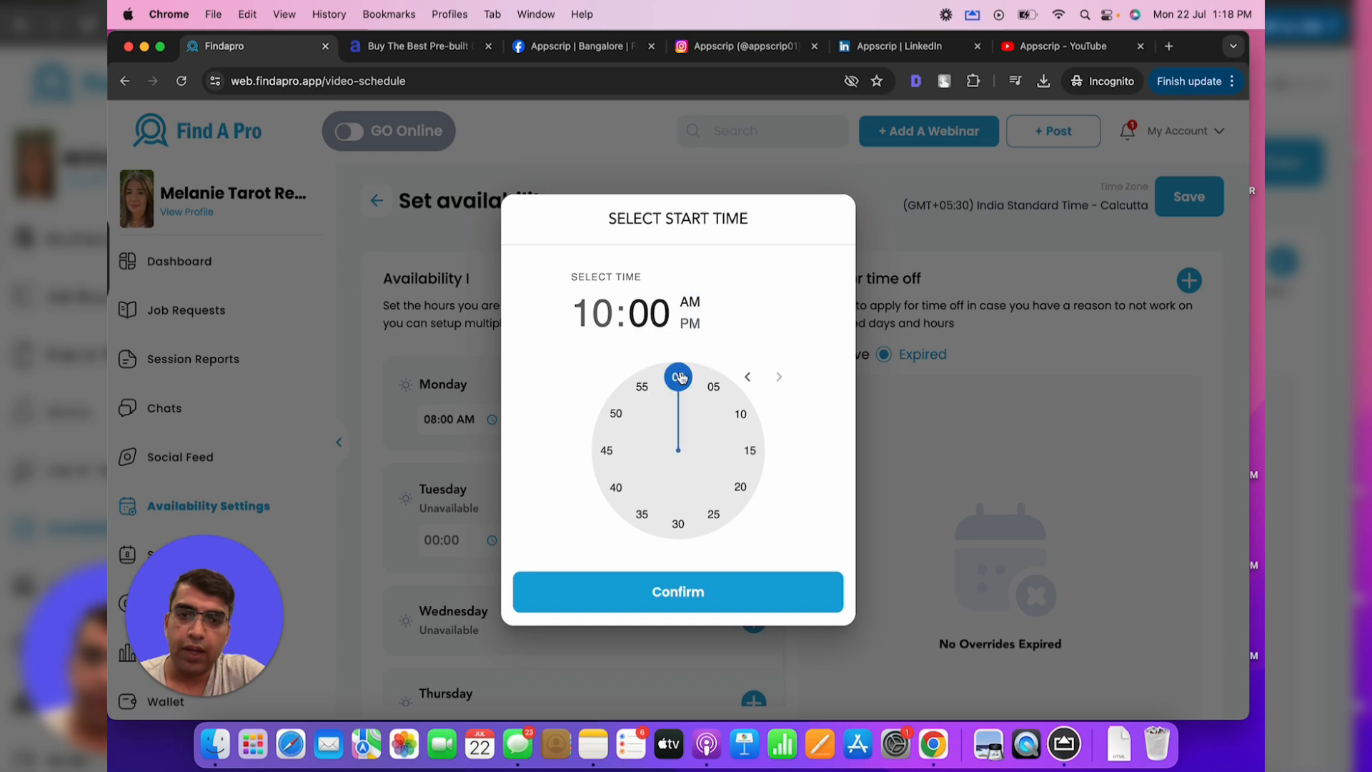
pyautogui.click(695, 608)
pyautogui.click(593, 544)
pyautogui.moveTo(680, 377); pyautogui.dragTo(749, 450)
pyautogui.click(689, 325)
pyautogui.click(678, 377)
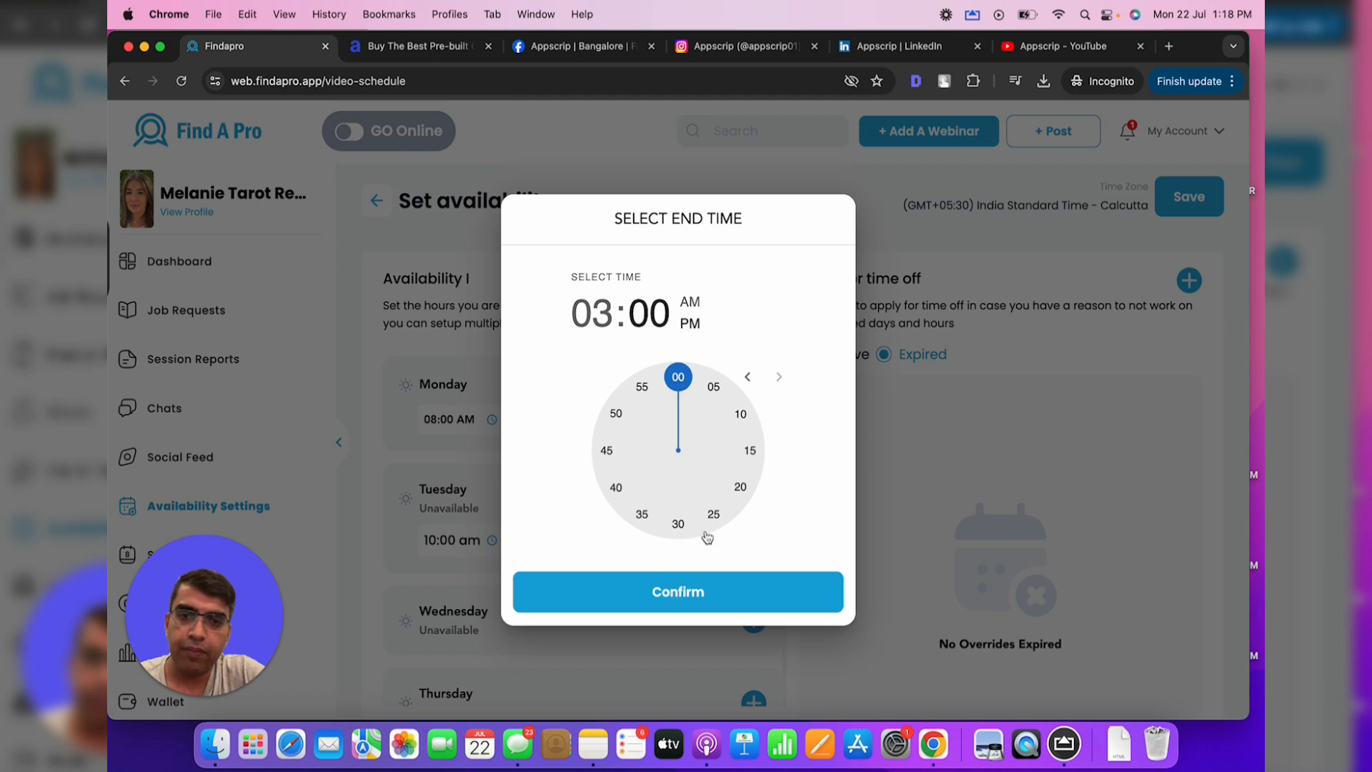
pyautogui.click(689, 599)
pyautogui.click(736, 540)
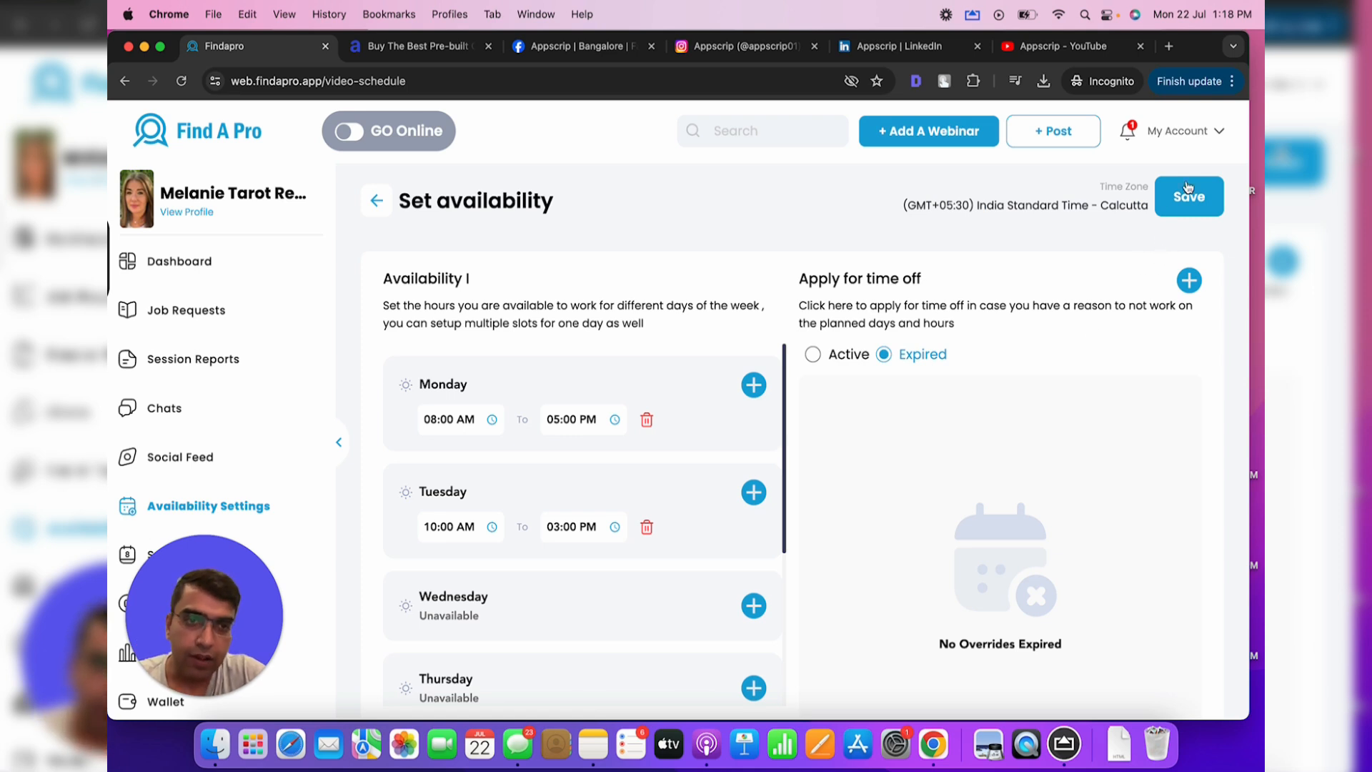
# Look at the Apply for time off form and close it without submitting
pyautogui.click(1186, 283)
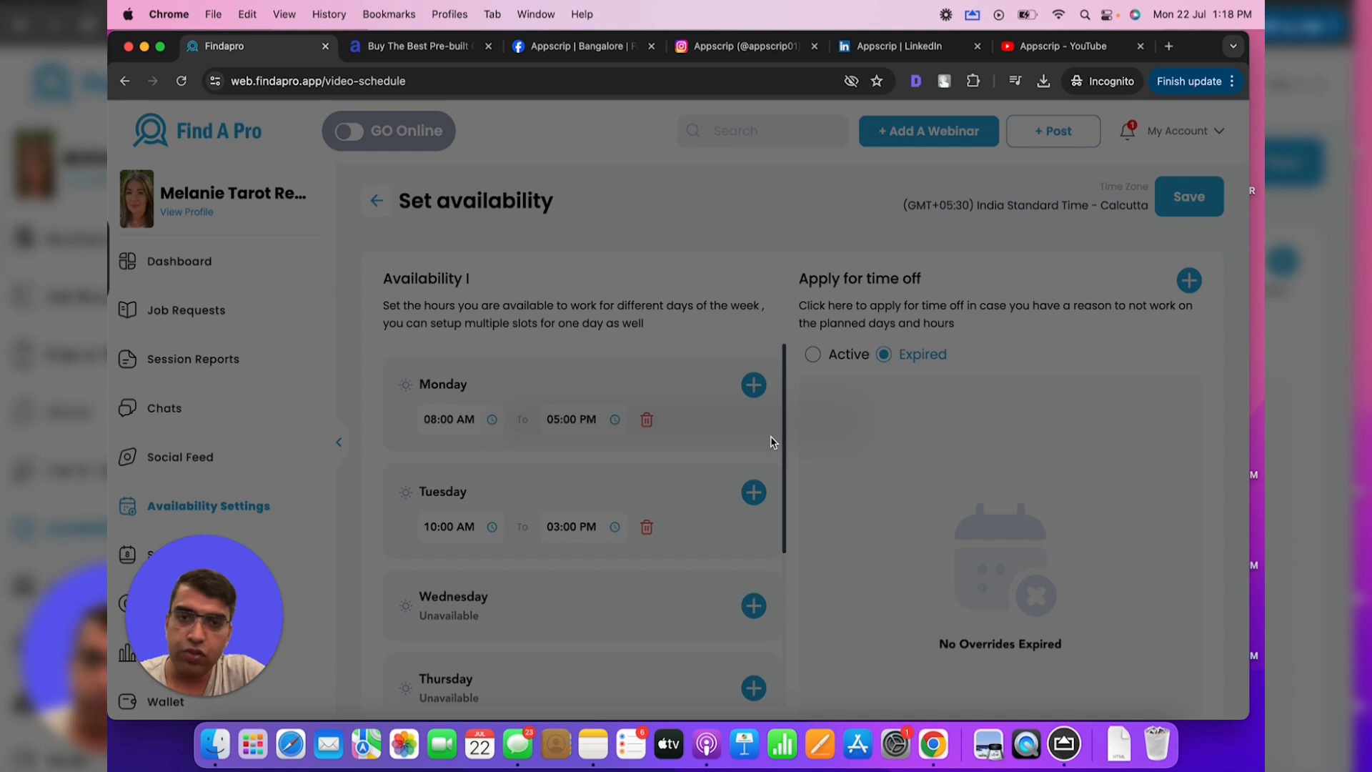
pyautogui.click(860, 425)
pyautogui.click(1188, 281)
pyautogui.scroll(-2, 1059, 422)
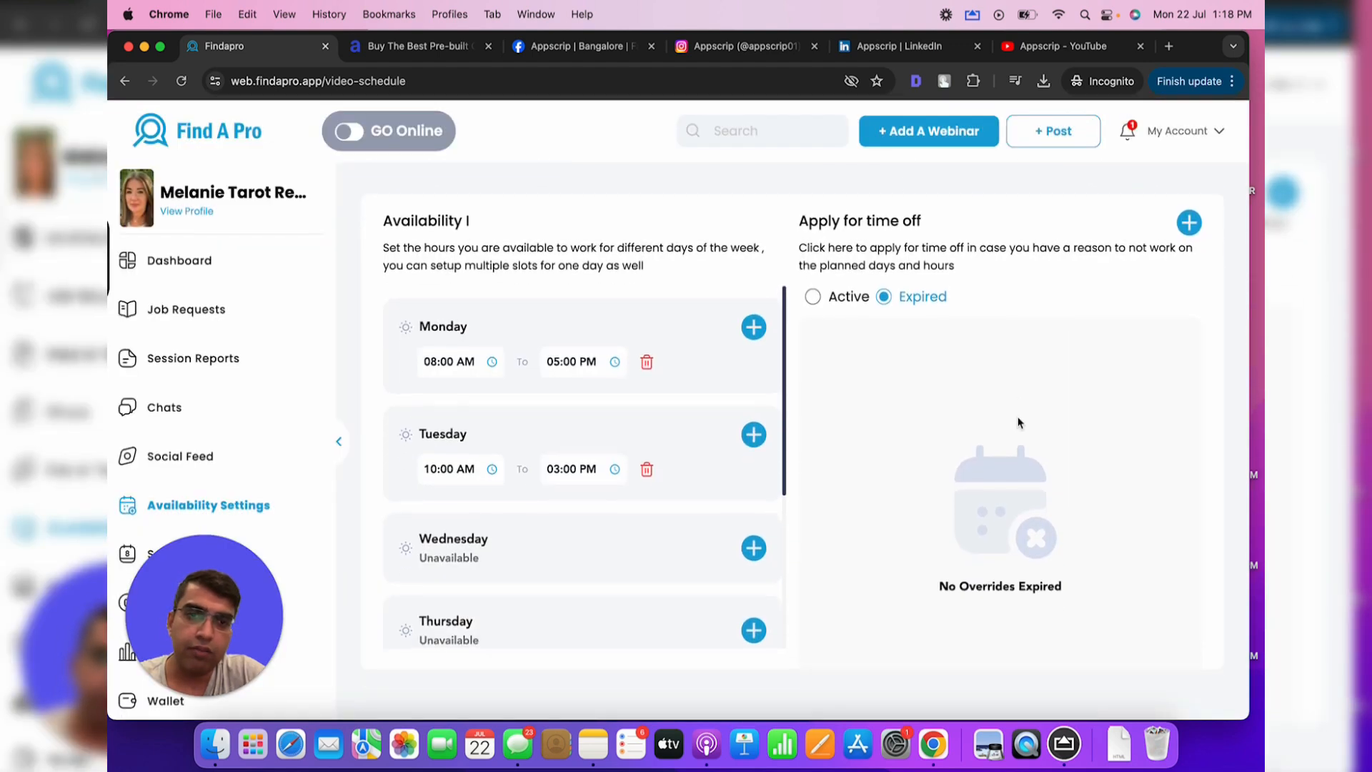
pyautogui.scroll(2, 1018, 422)
pyautogui.click(1190, 280)
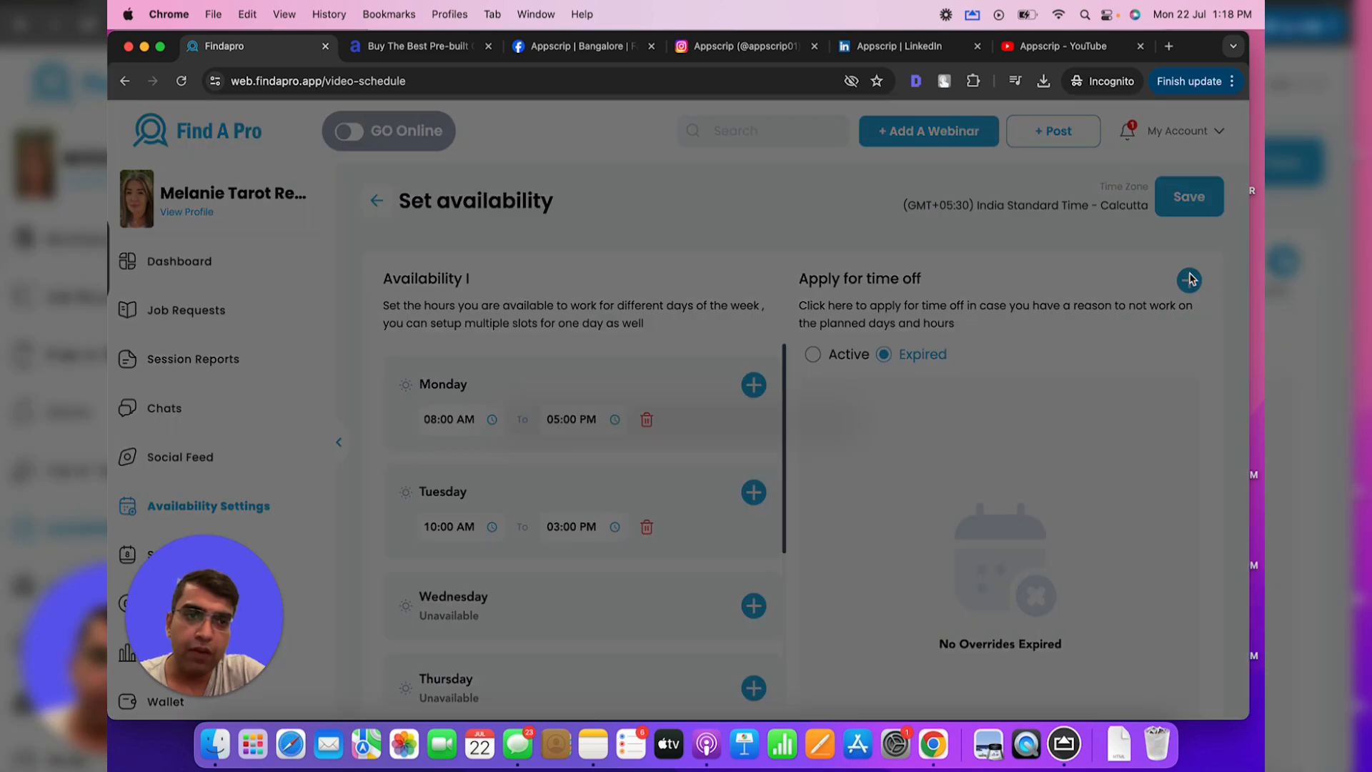
pyautogui.click(938, 465)
pyautogui.scroll(-2, 845, 494)
pyautogui.scroll(2, 845, 493)
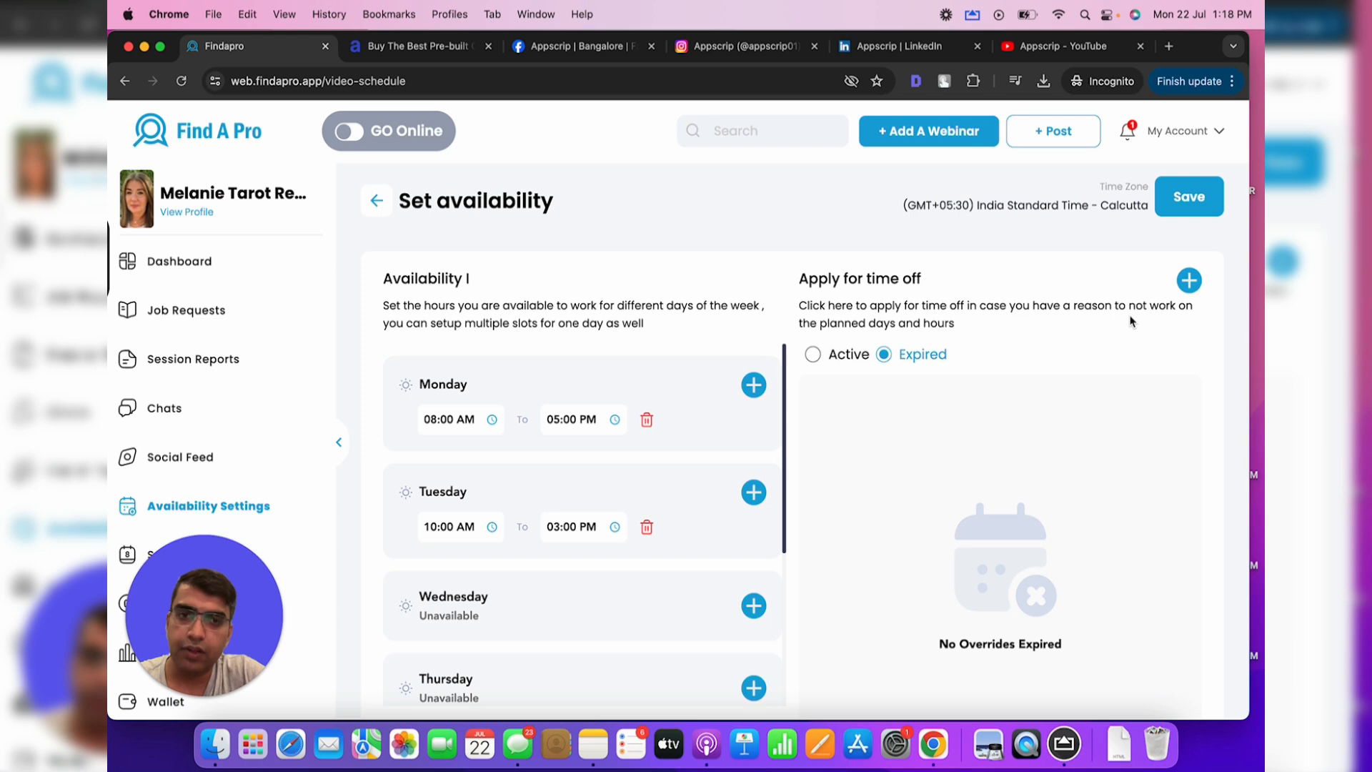
# Save the weekly availability and review the schedule calendar around 23 July's midday hours
pyautogui.click(1198, 207)
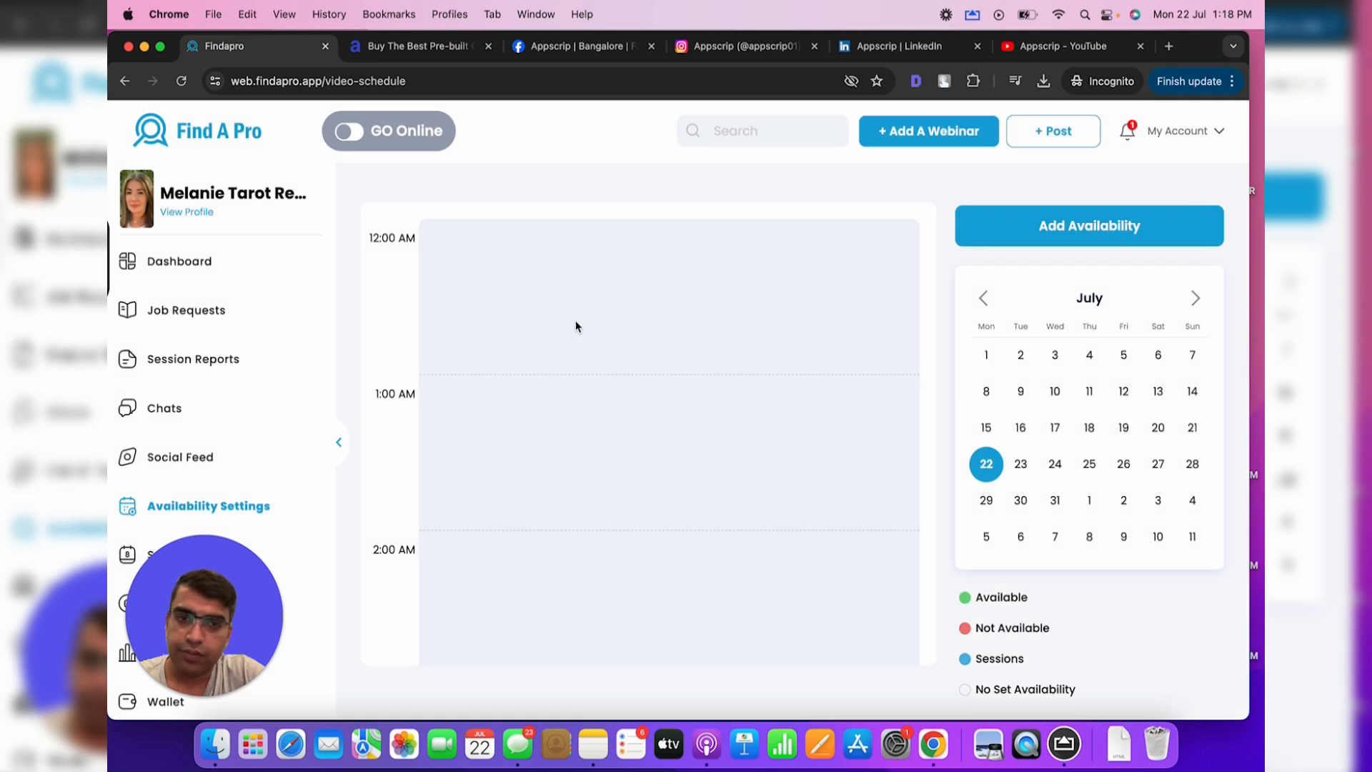
pyautogui.scroll(-6, 559, 408)
pyautogui.scroll(-10, 559, 410)
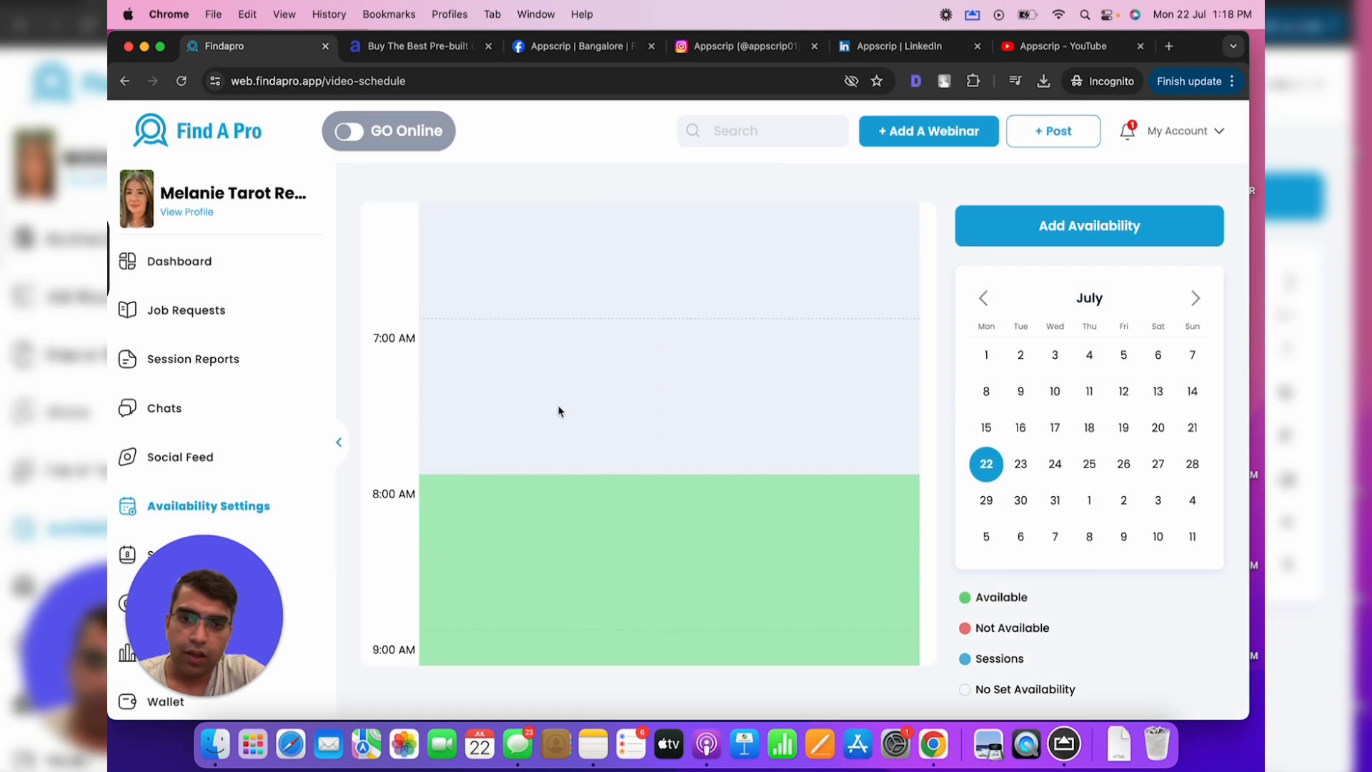
pyautogui.scroll(-12, 559, 411)
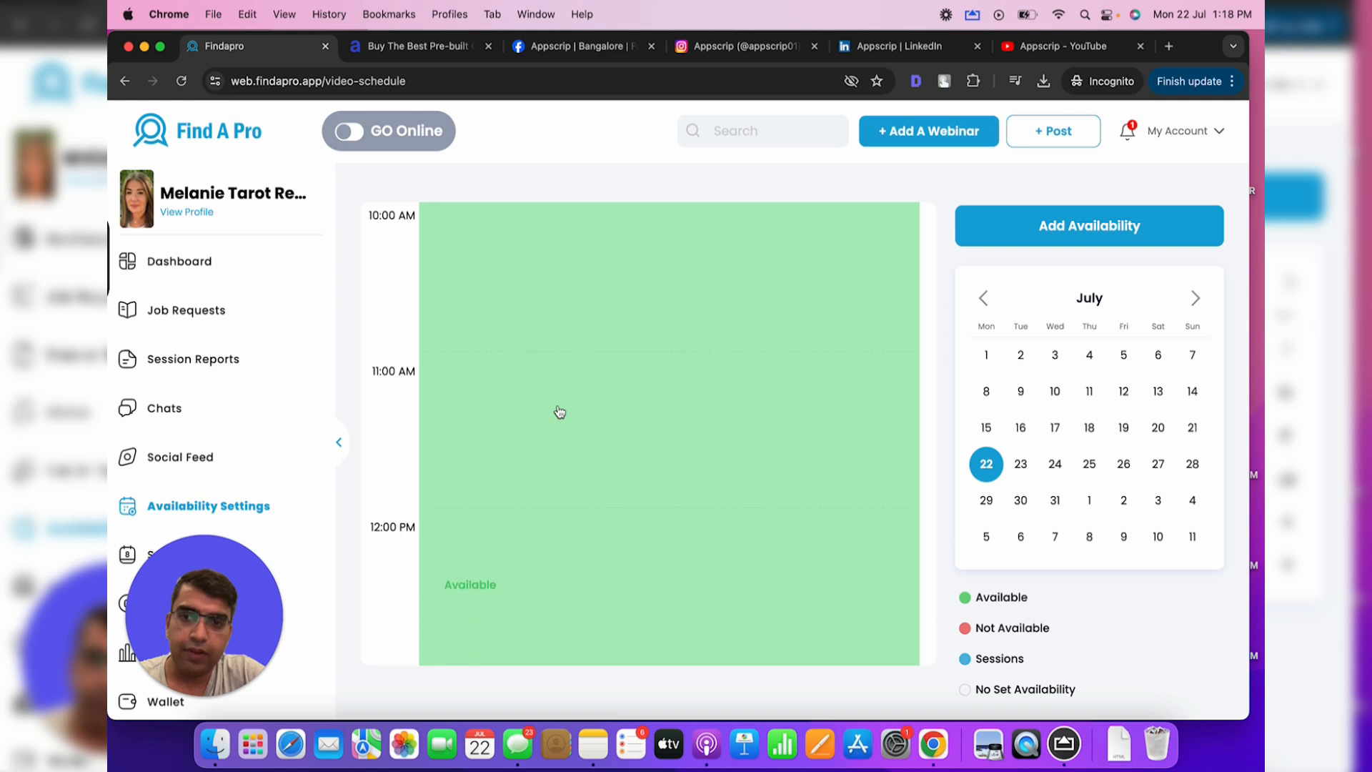
pyautogui.scroll(-3, 559, 411)
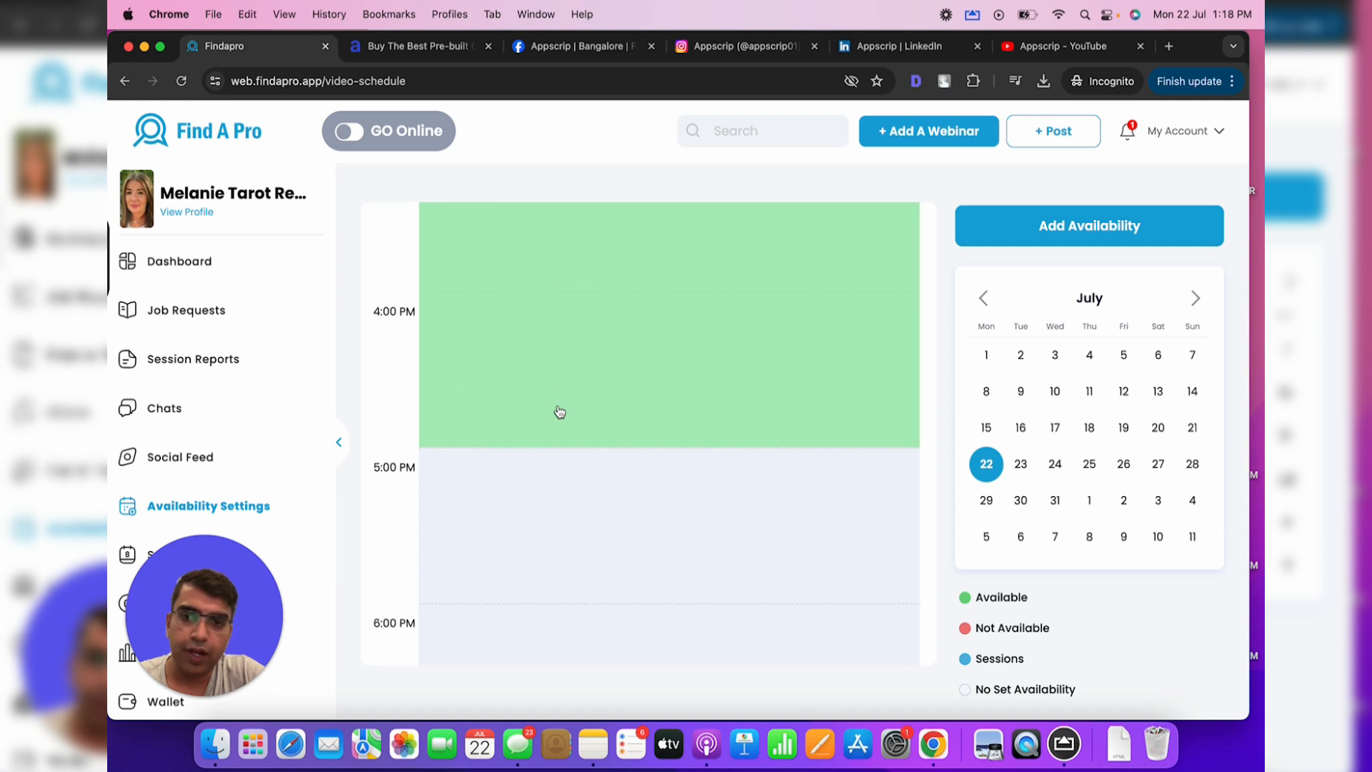
pyautogui.scroll(1, 558, 408)
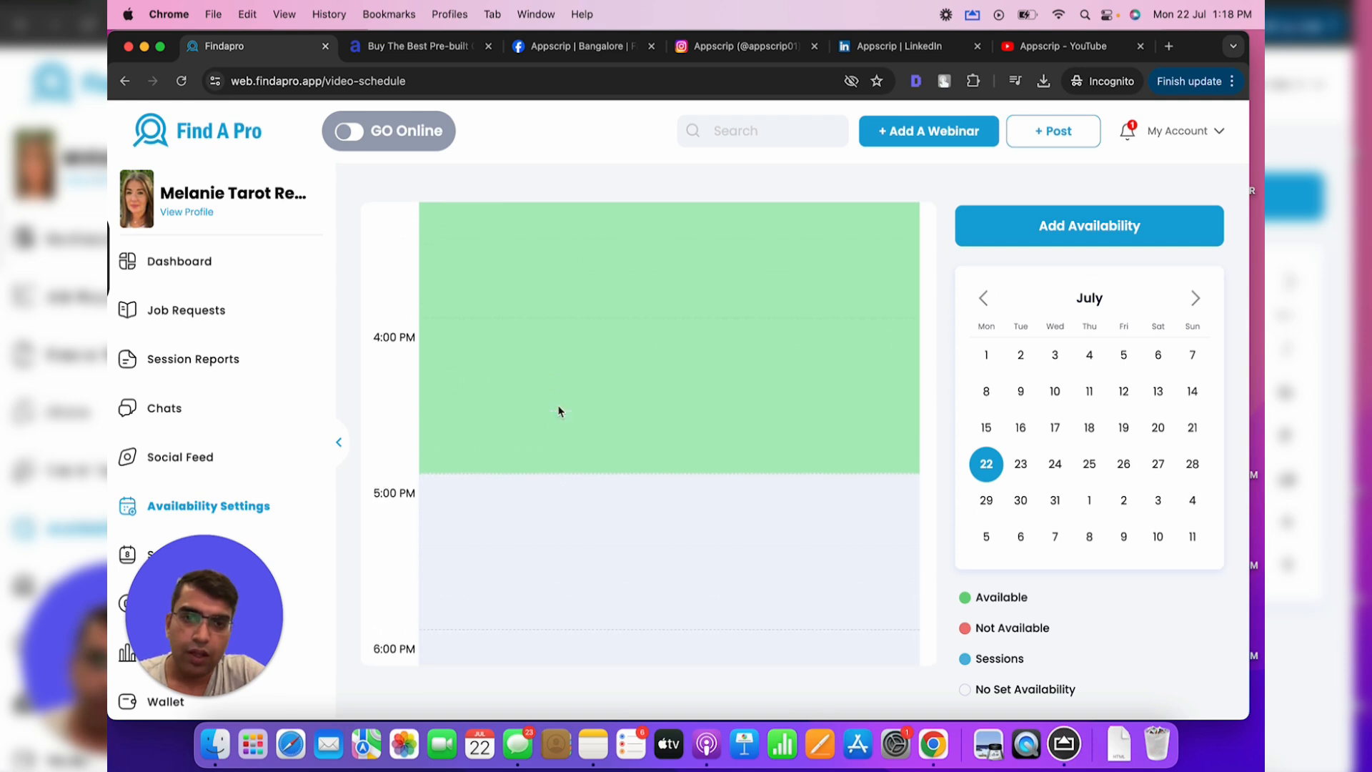
pyautogui.scroll(1, 476, 457)
pyautogui.scroll(20, 478, 455)
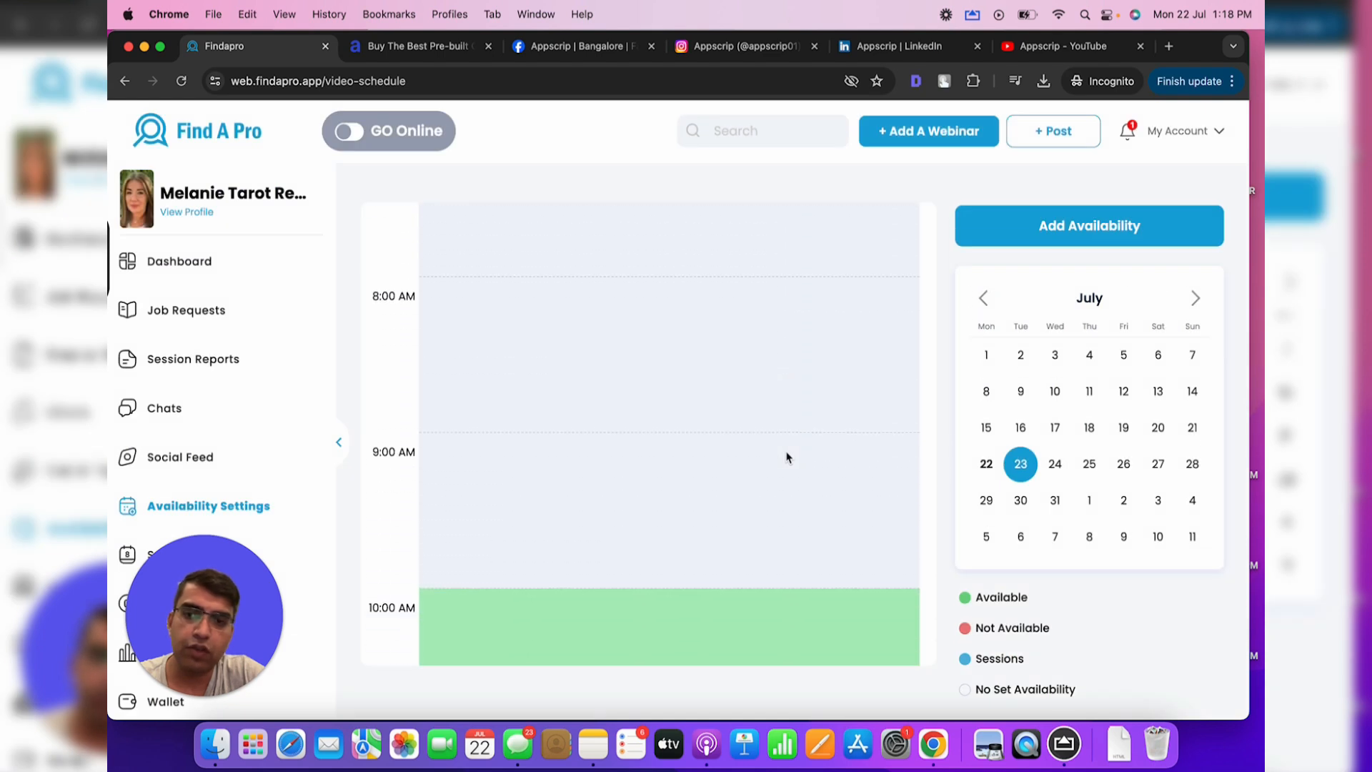
pyautogui.scroll(-3, 787, 458)
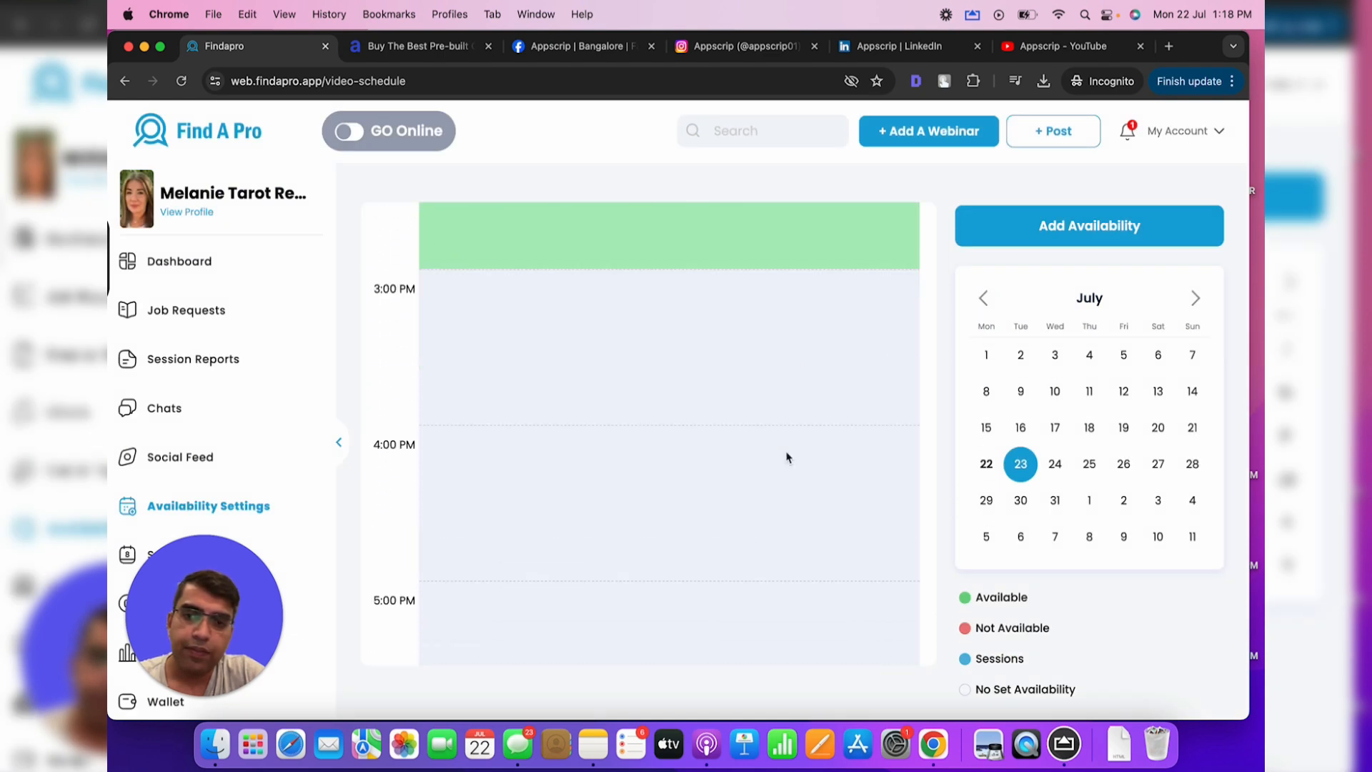
pyautogui.scroll(5, 788, 458)
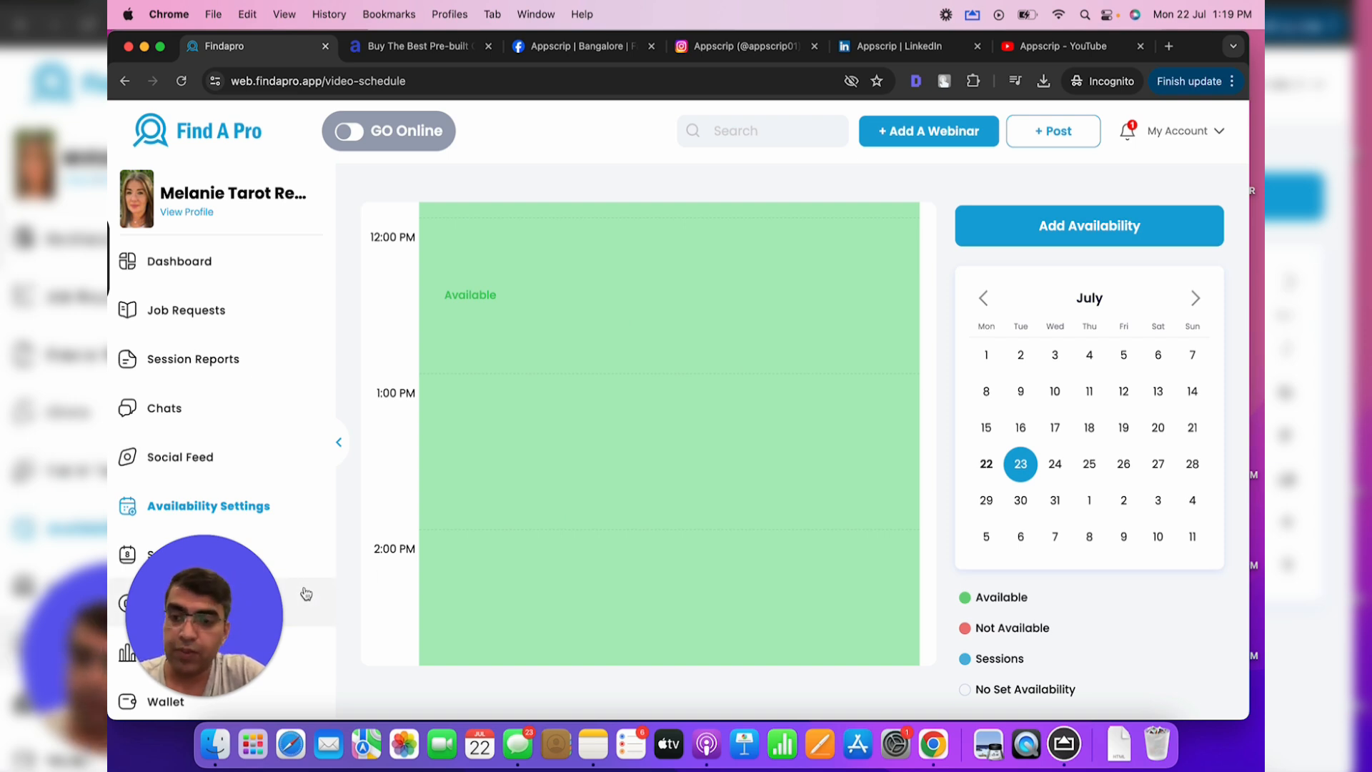
pyautogui.scroll(-2, 238, 443)
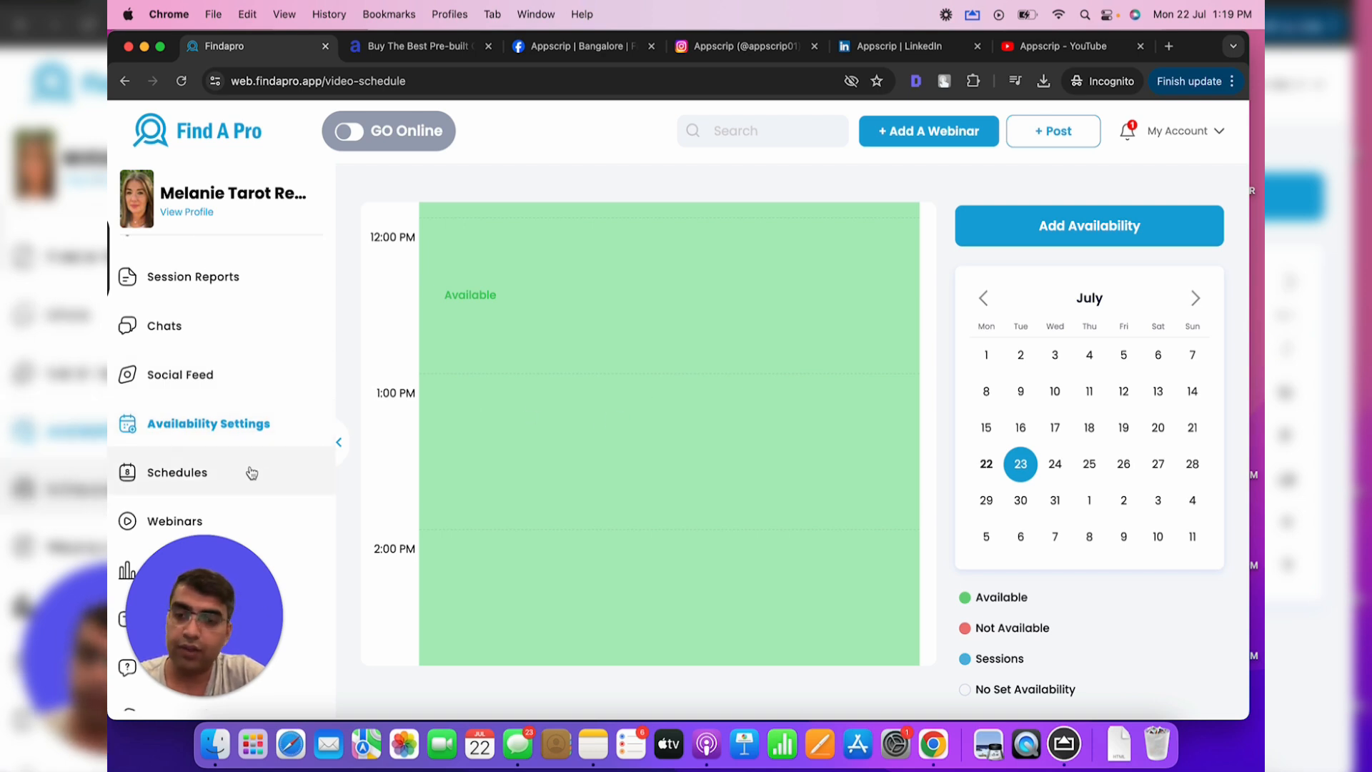
pyautogui.scroll(-1, 251, 472)
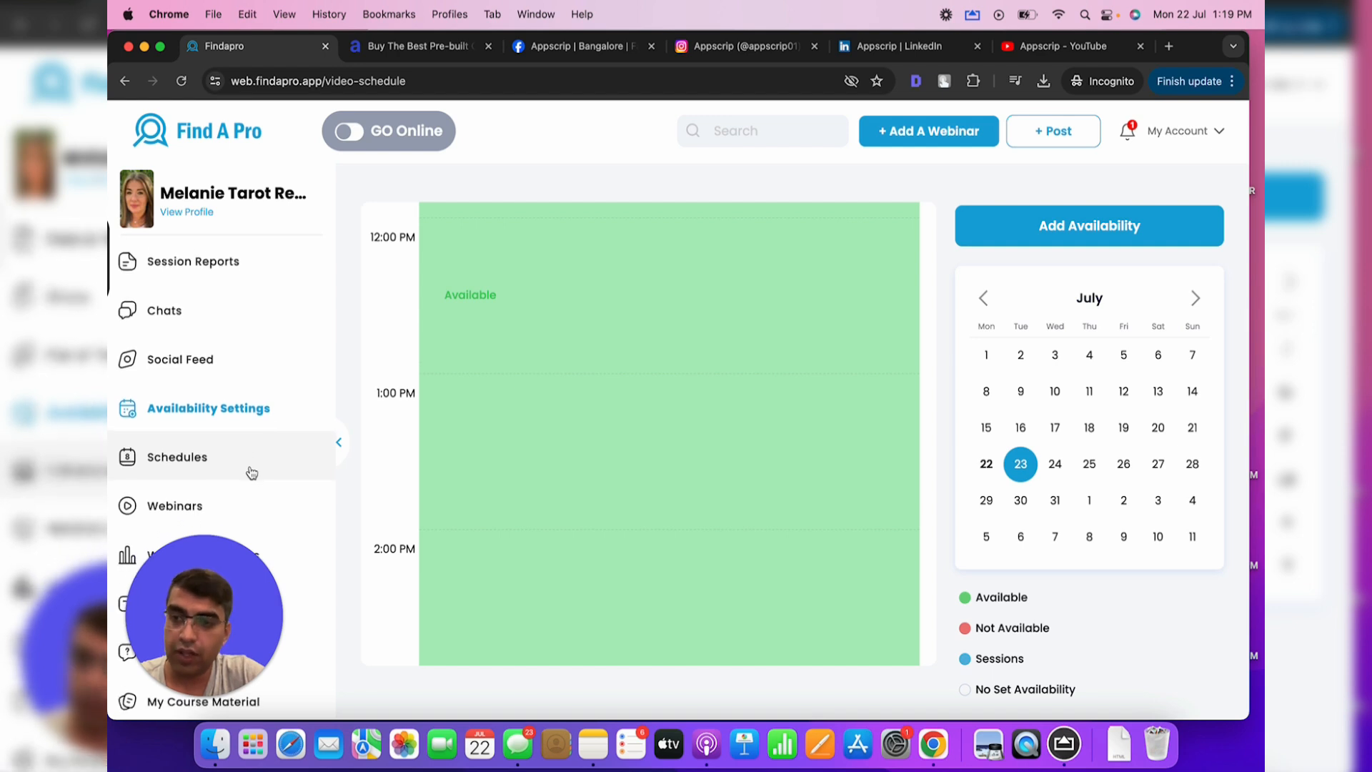
pyautogui.scroll(2, 252, 472)
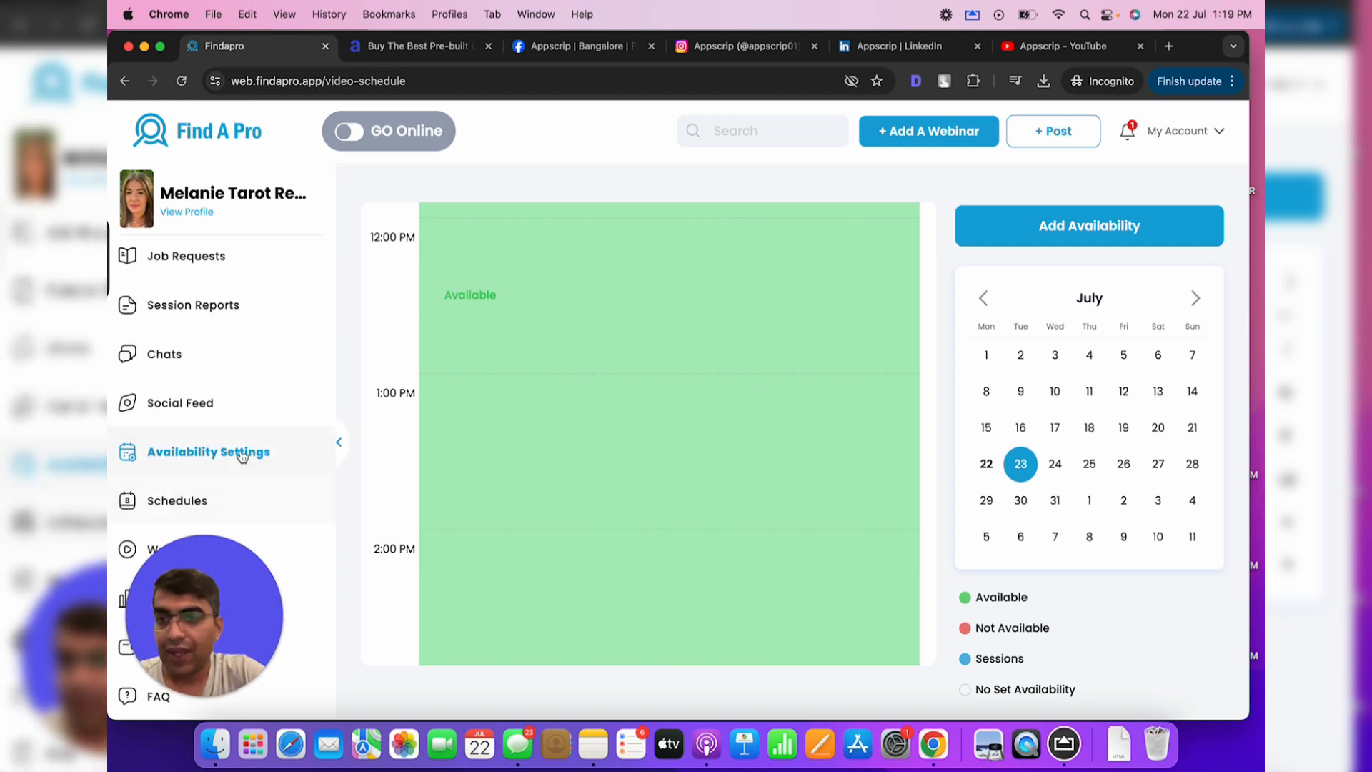
pyautogui.scroll(-2, 217, 415)
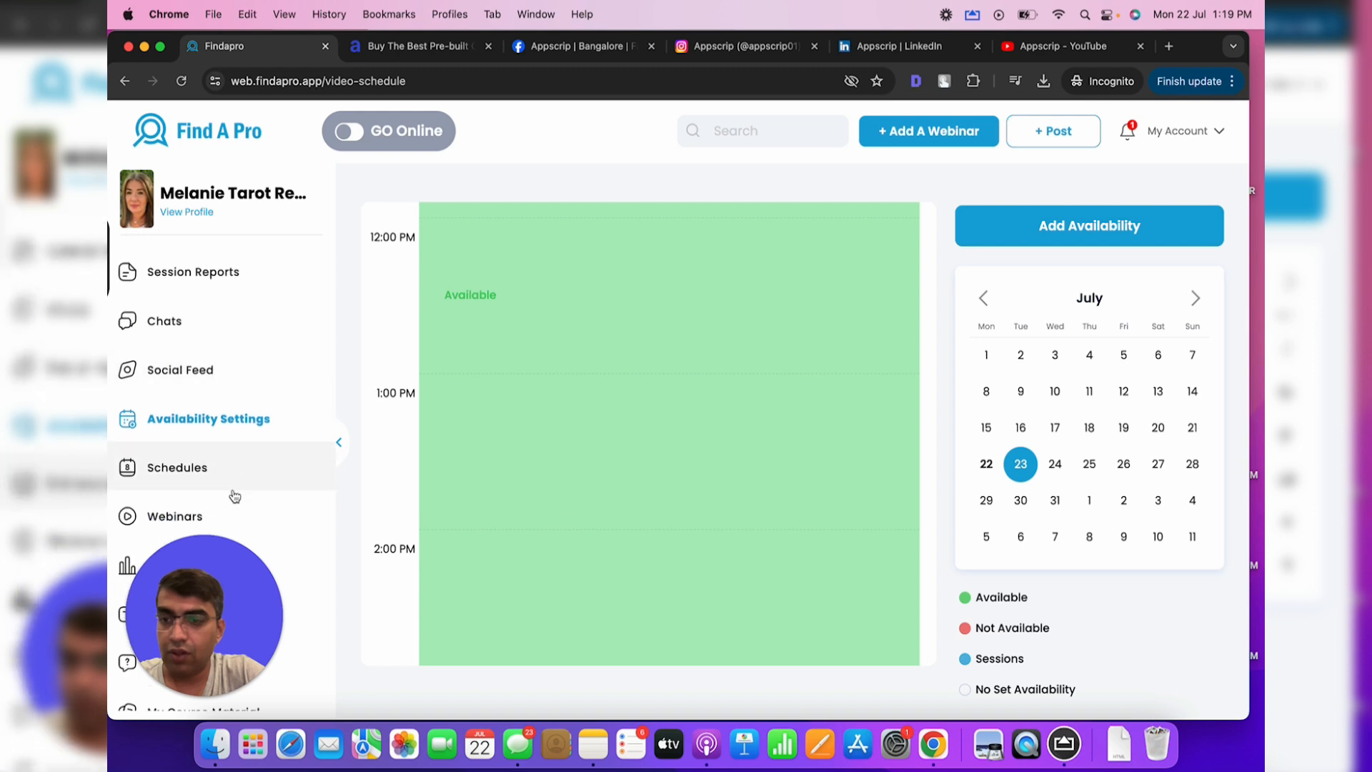
# Start a new Social Feed post with tarot-video.mp4 attached
pyautogui.click(198, 357)
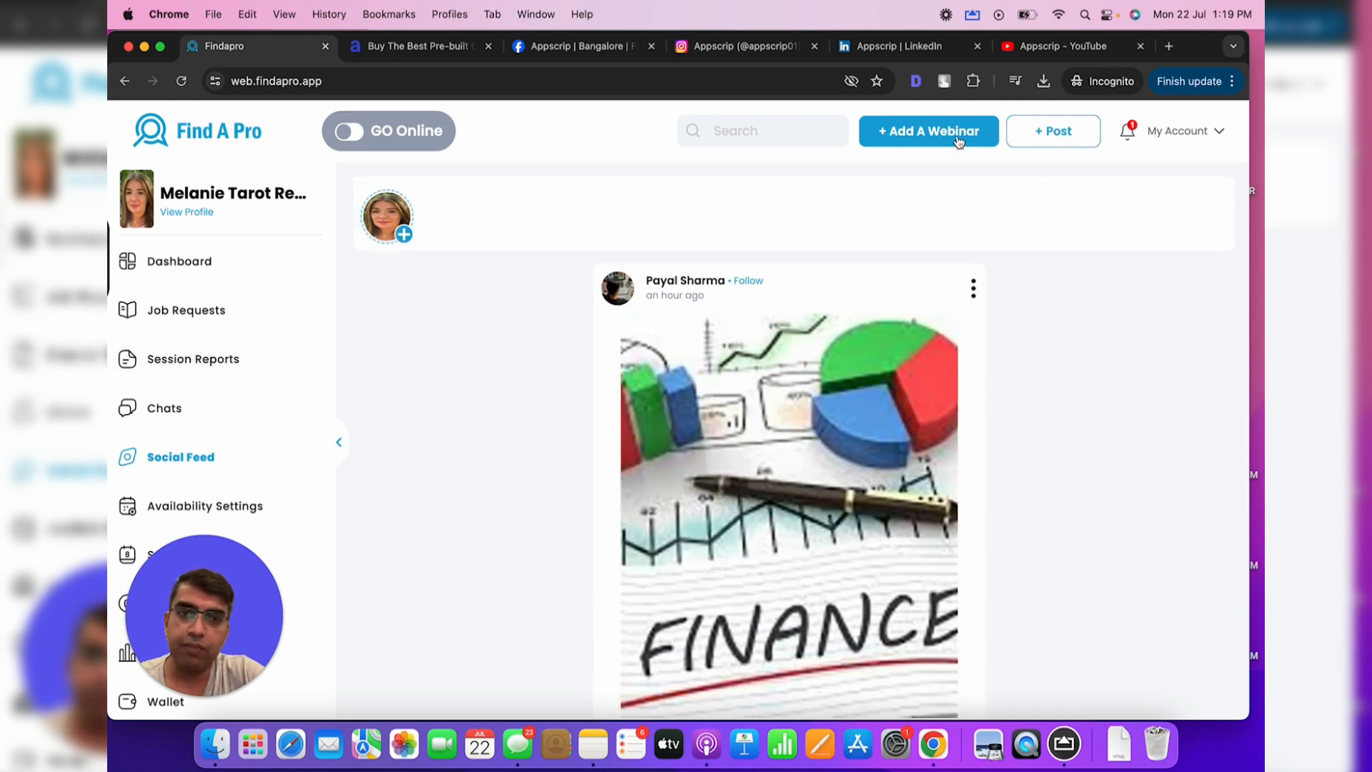
pyautogui.click(1049, 136)
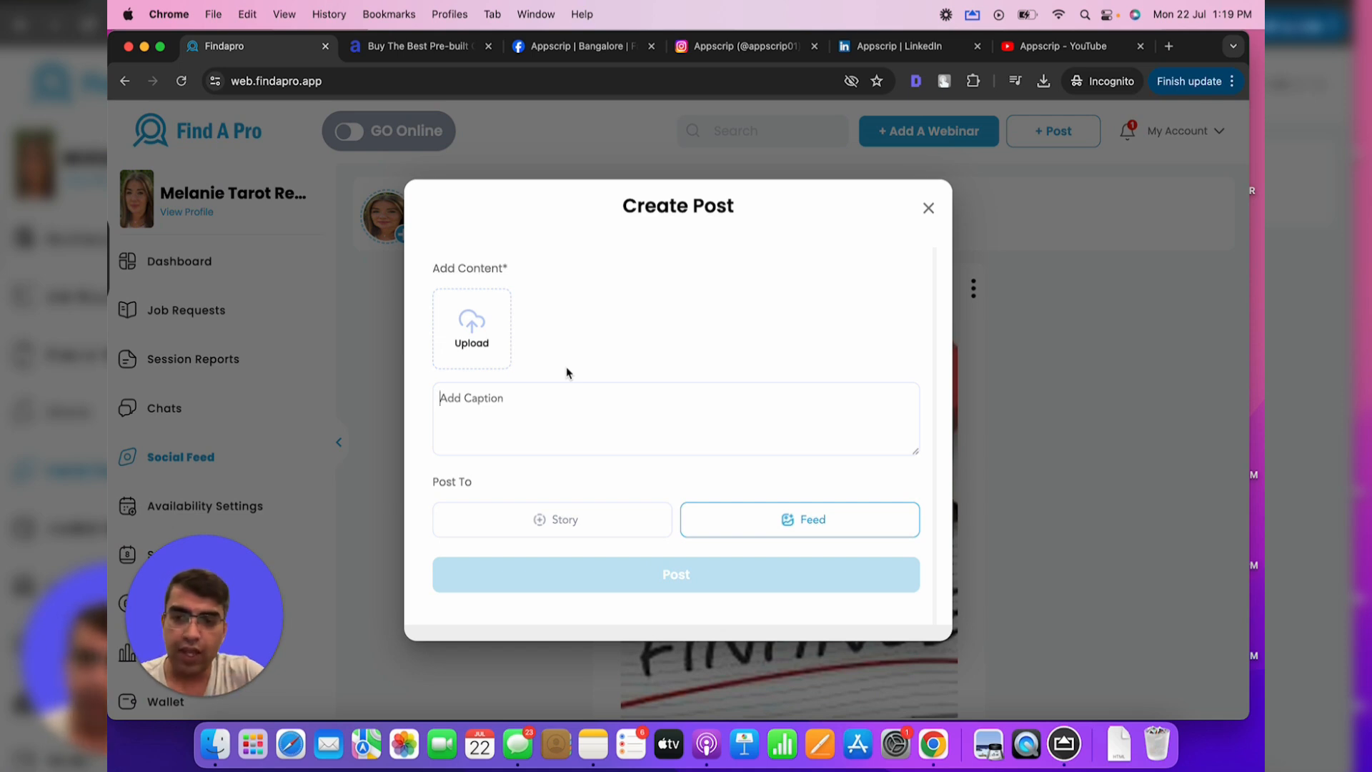
pyautogui.click(469, 333)
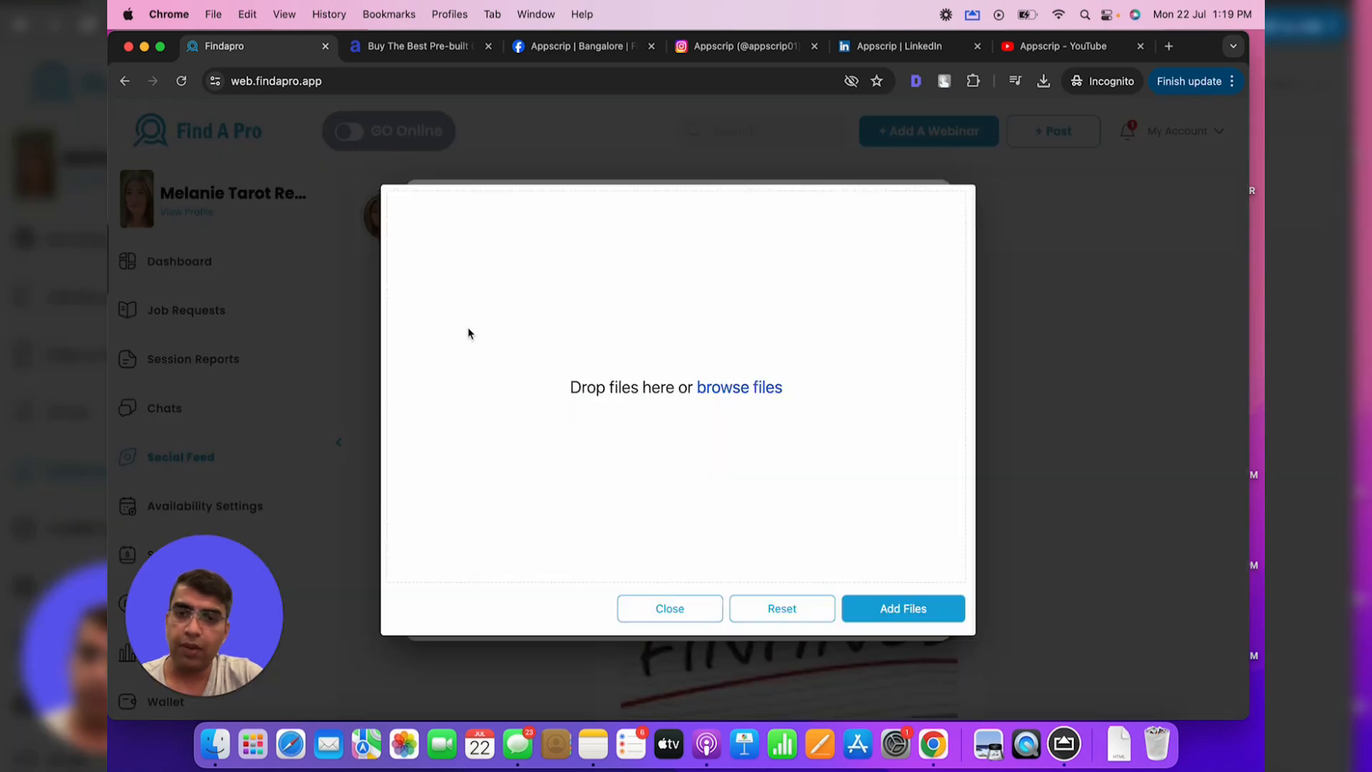
pyautogui.click(746, 386)
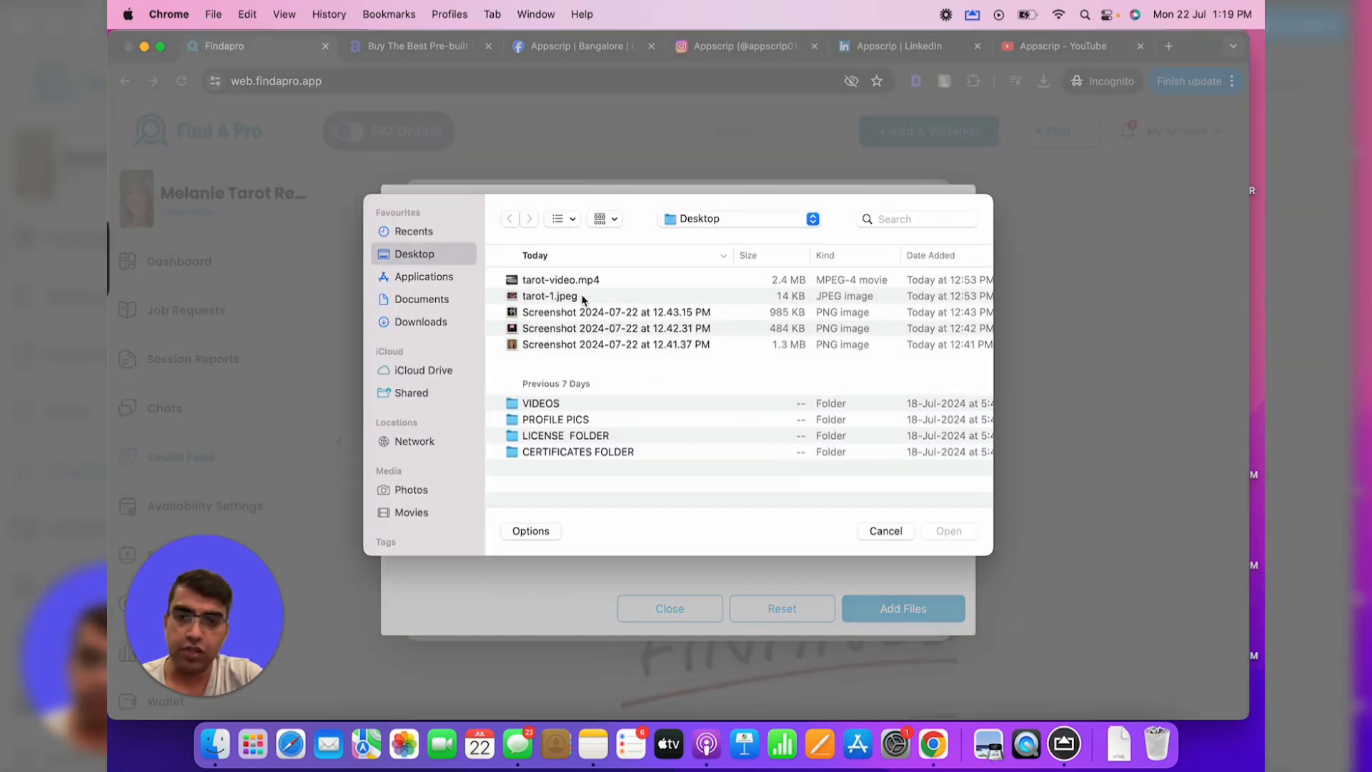
pyautogui.doubleClick(584, 285)
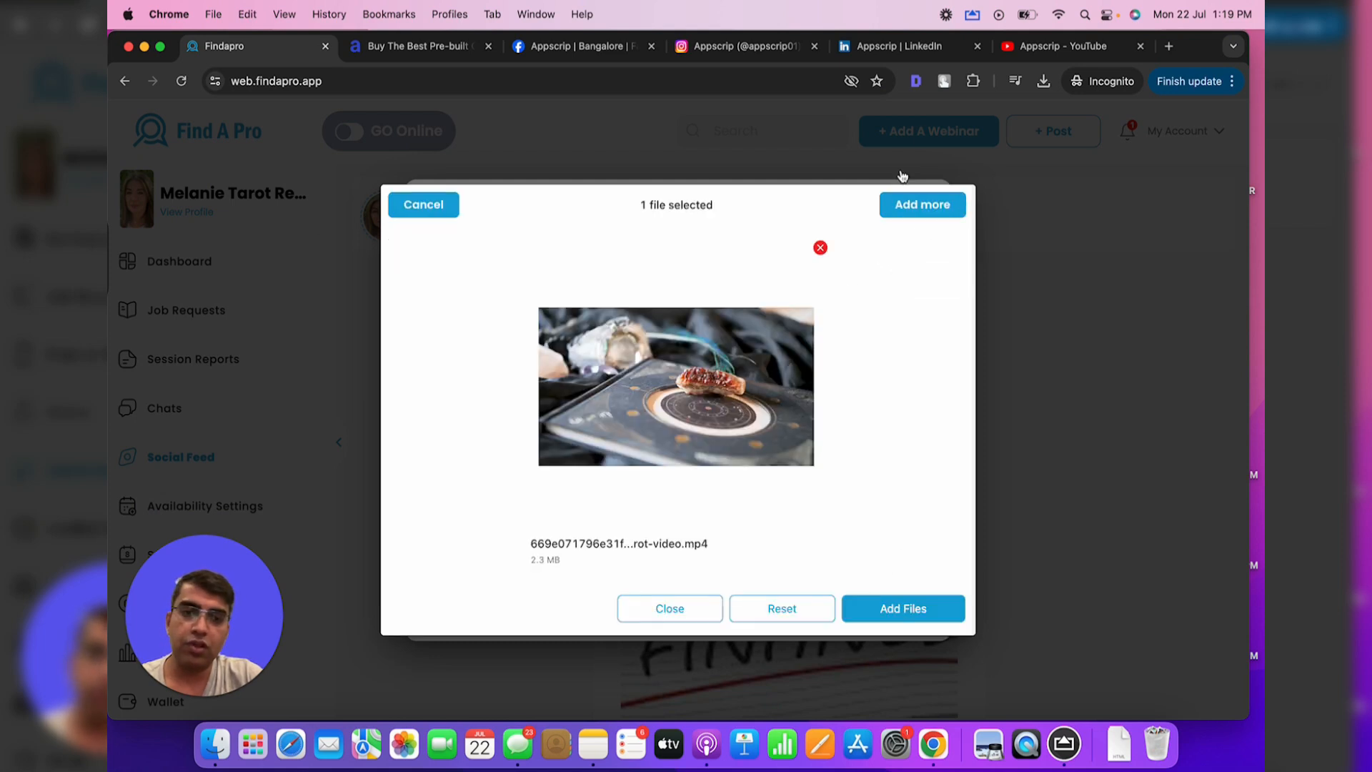
pyautogui.click(892, 618)
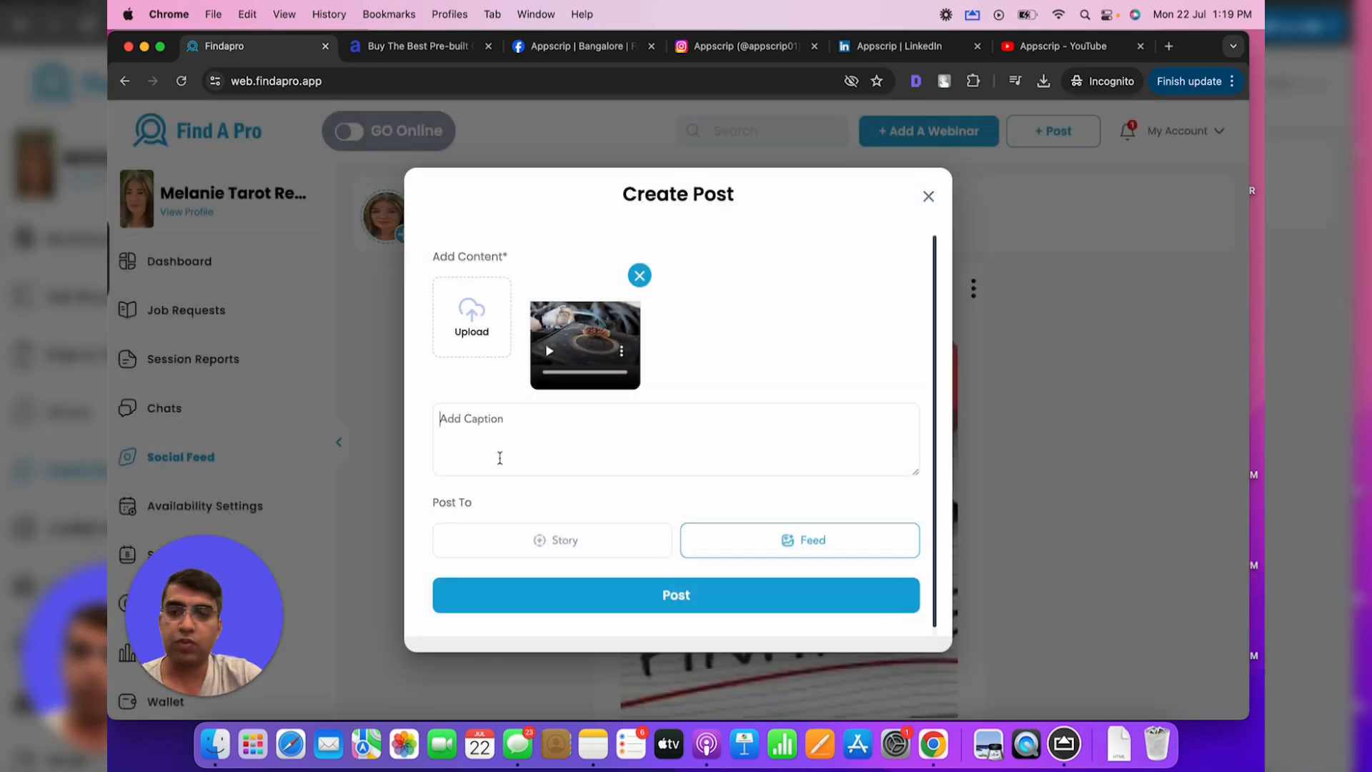
# Caption the post 'more about tarot reading' and publish it to the feed
pyautogui.click(499, 458)
pyautogui.write('more about tarot reading')
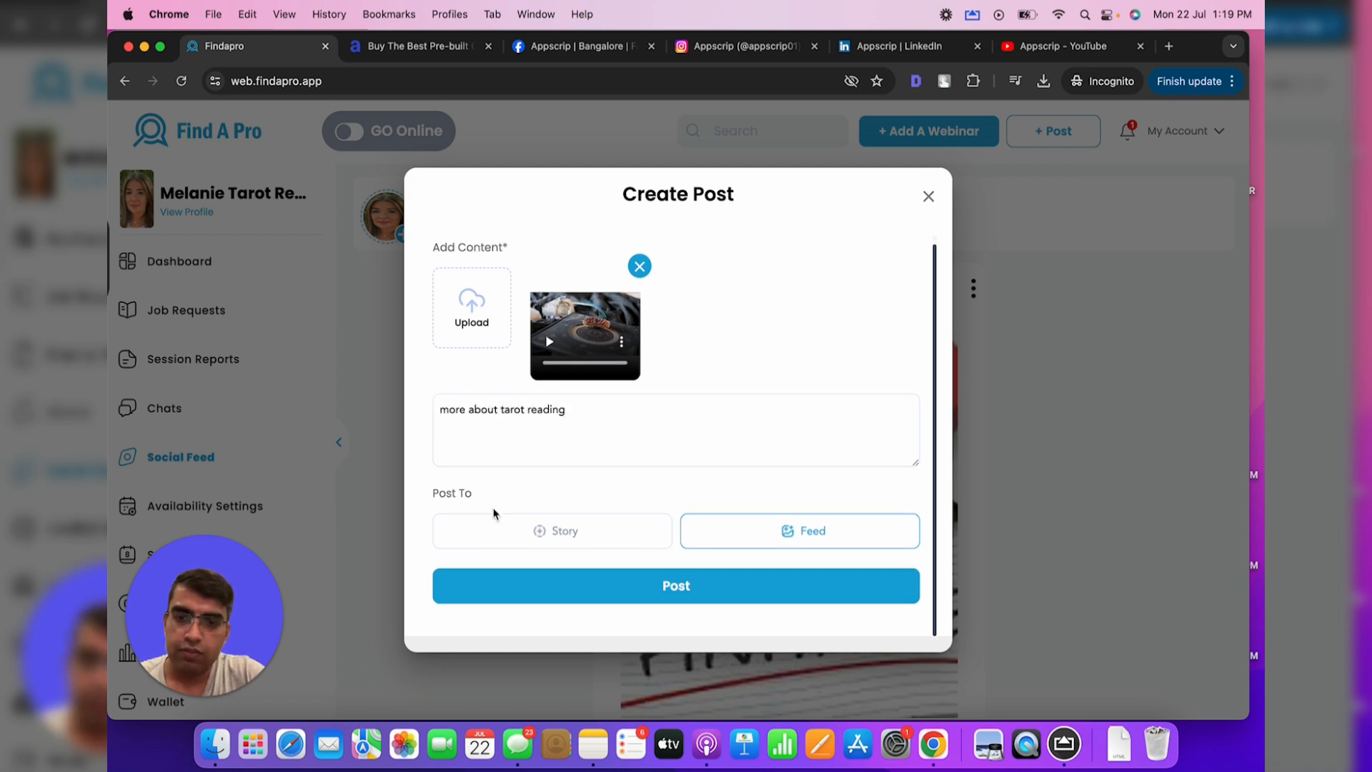
pyautogui.scroll(-1, 784, 533)
pyautogui.click(701, 588)
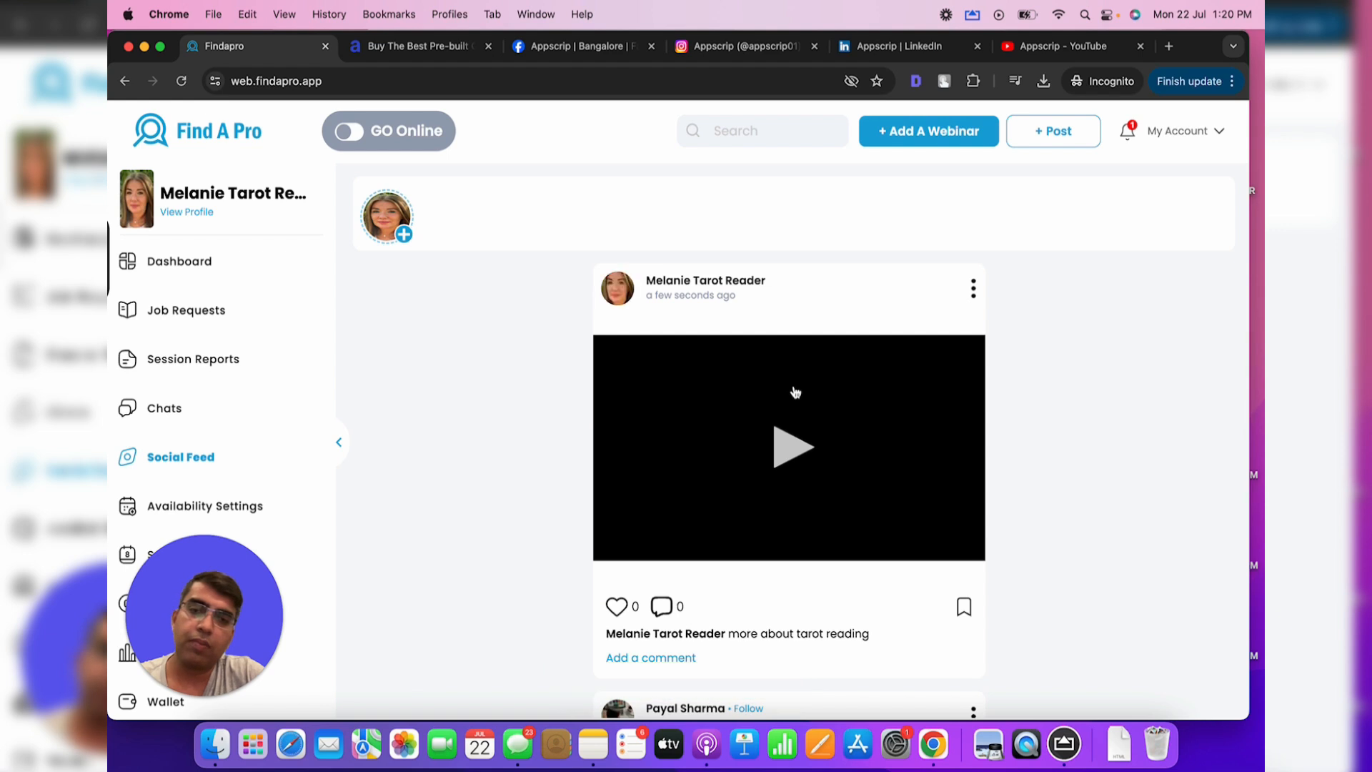
# Start a new story with tarot-1.jpeg and the 12.43.15 PM tarot cards screenshot
pyautogui.scroll(-5, 701, 626)
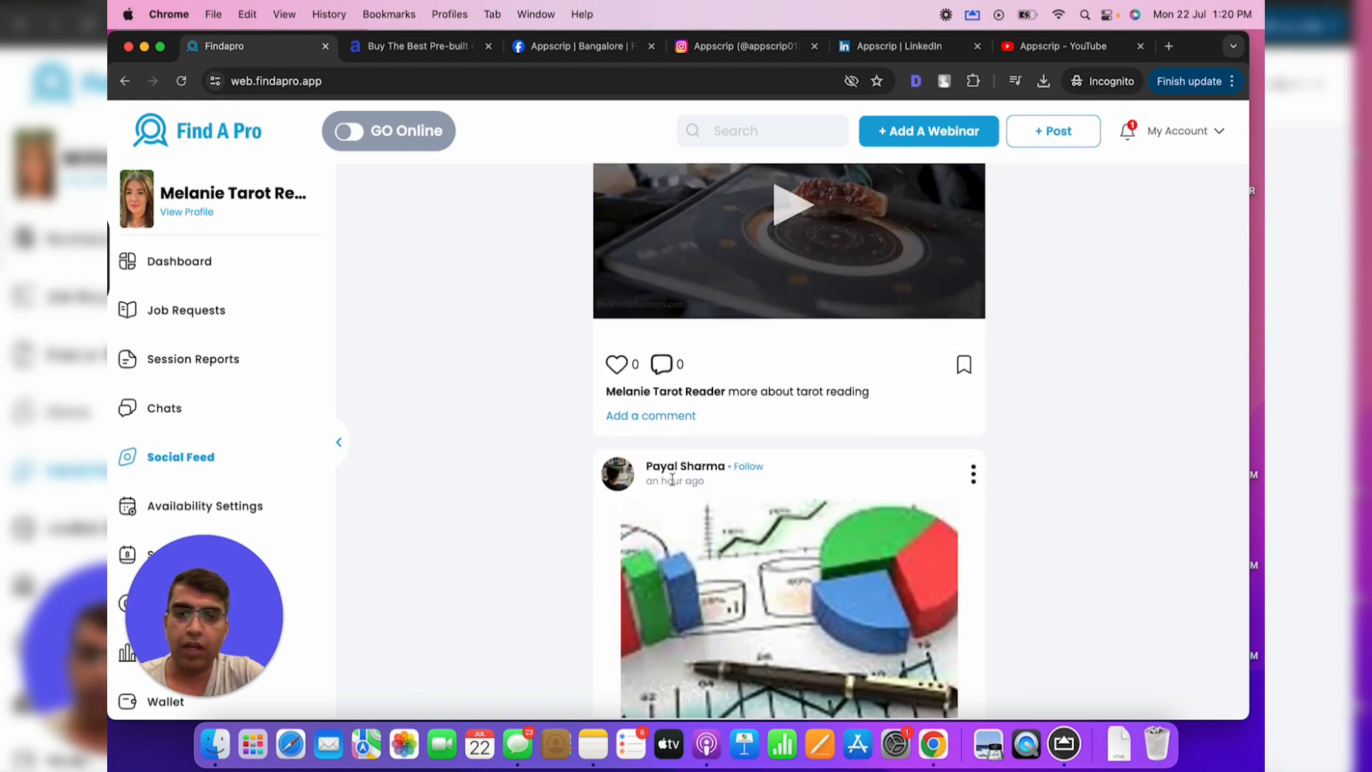
pyautogui.scroll(5, 674, 485)
pyautogui.scroll(2, 671, 486)
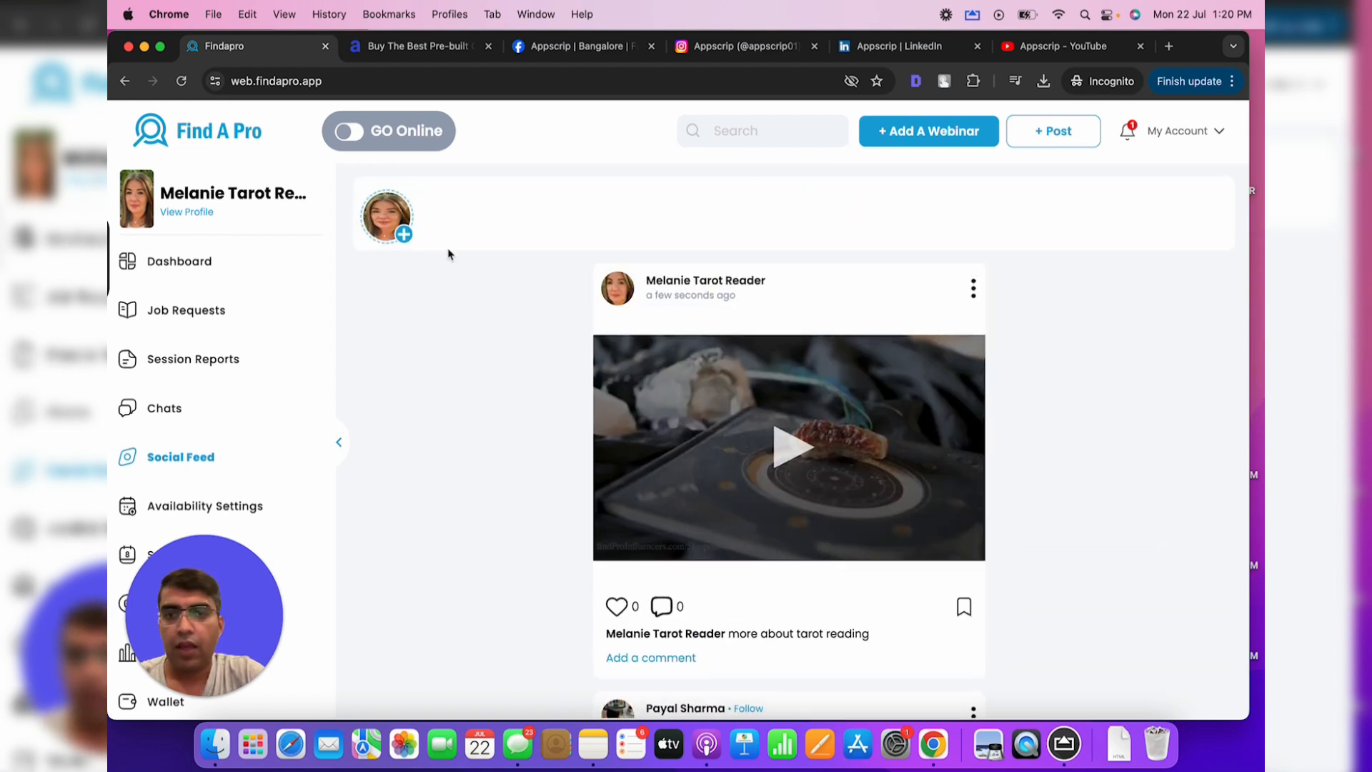
pyautogui.click(385, 227)
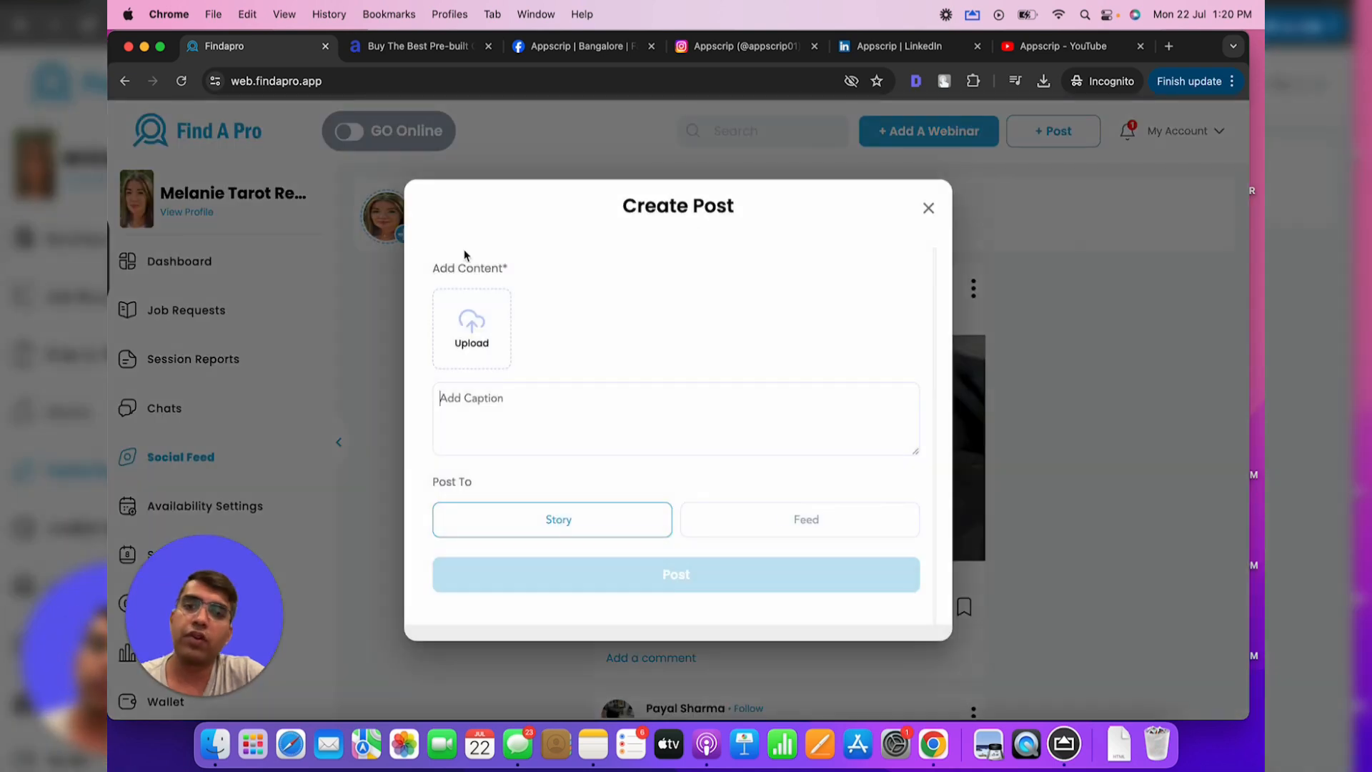
pyautogui.click(471, 334)
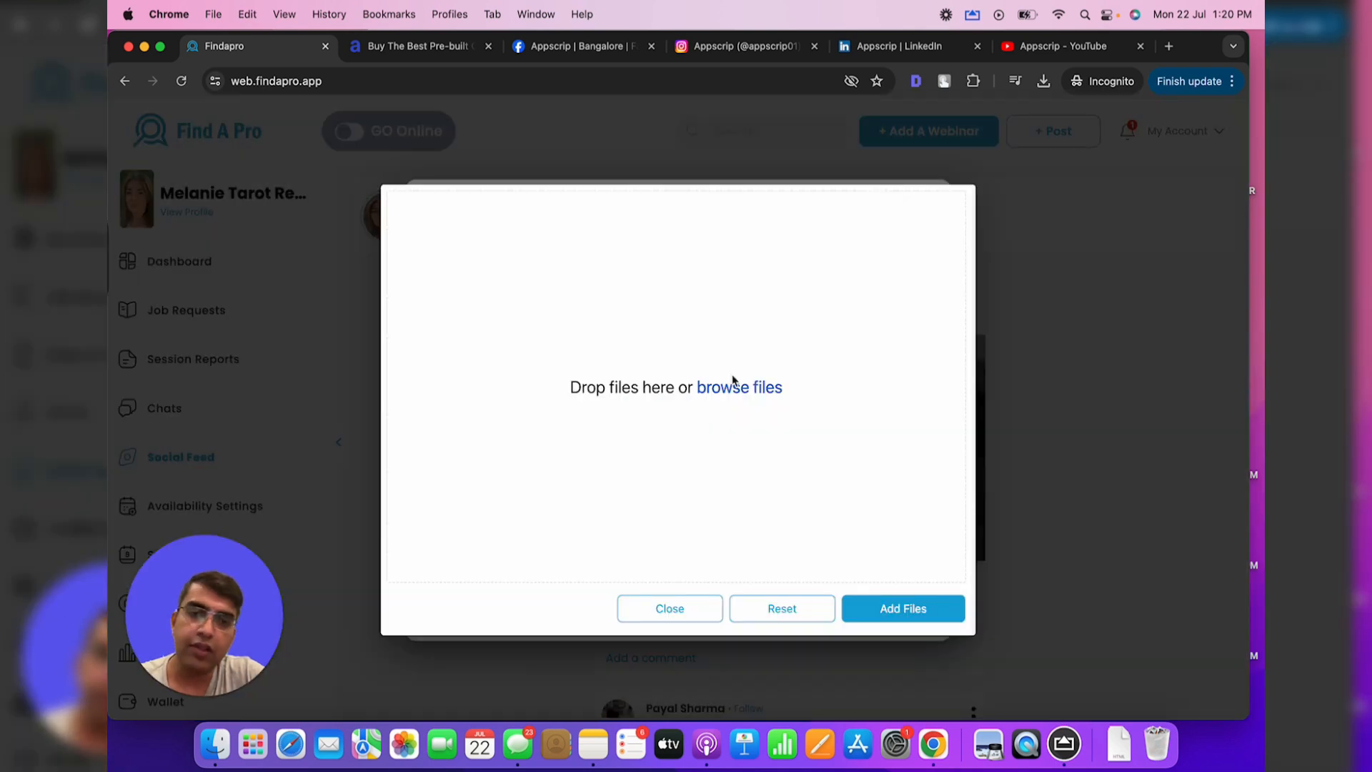
pyautogui.click(729, 389)
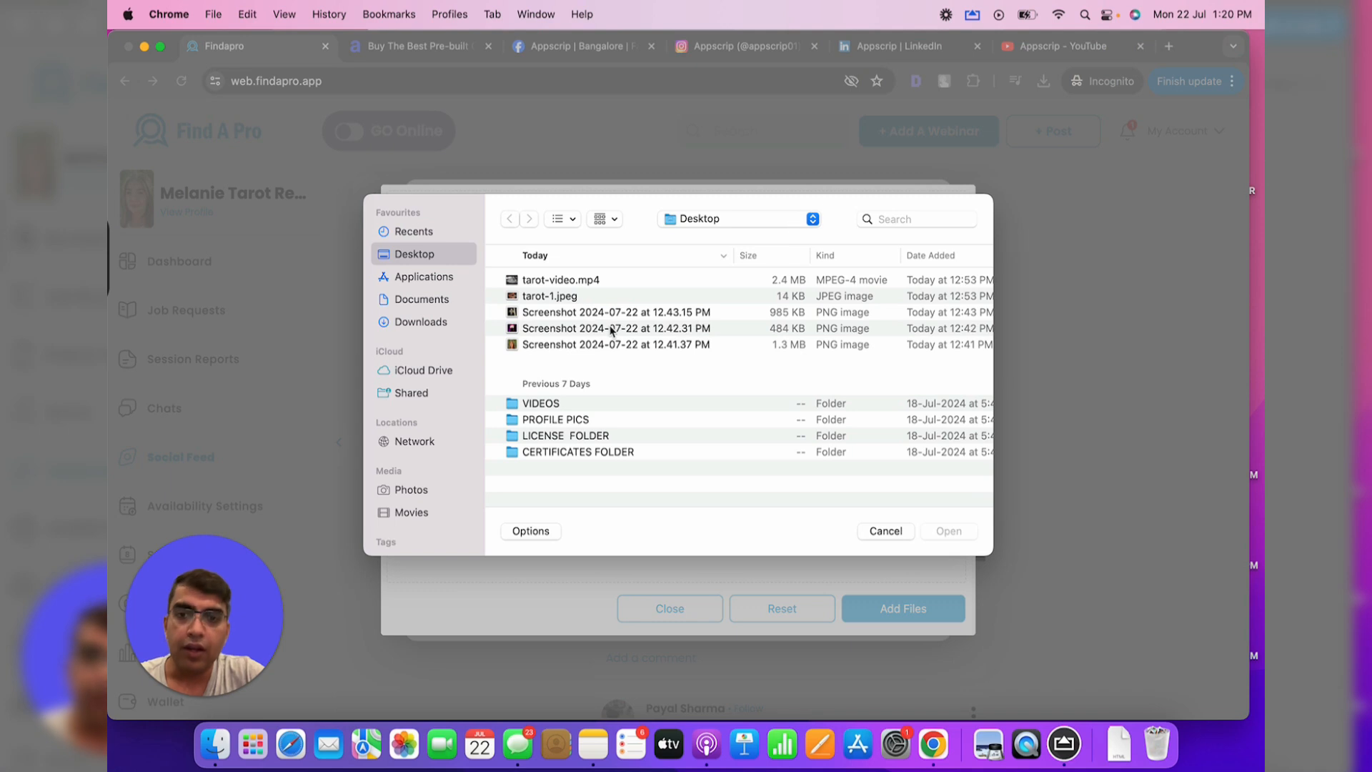
pyautogui.doubleClick(570, 298)
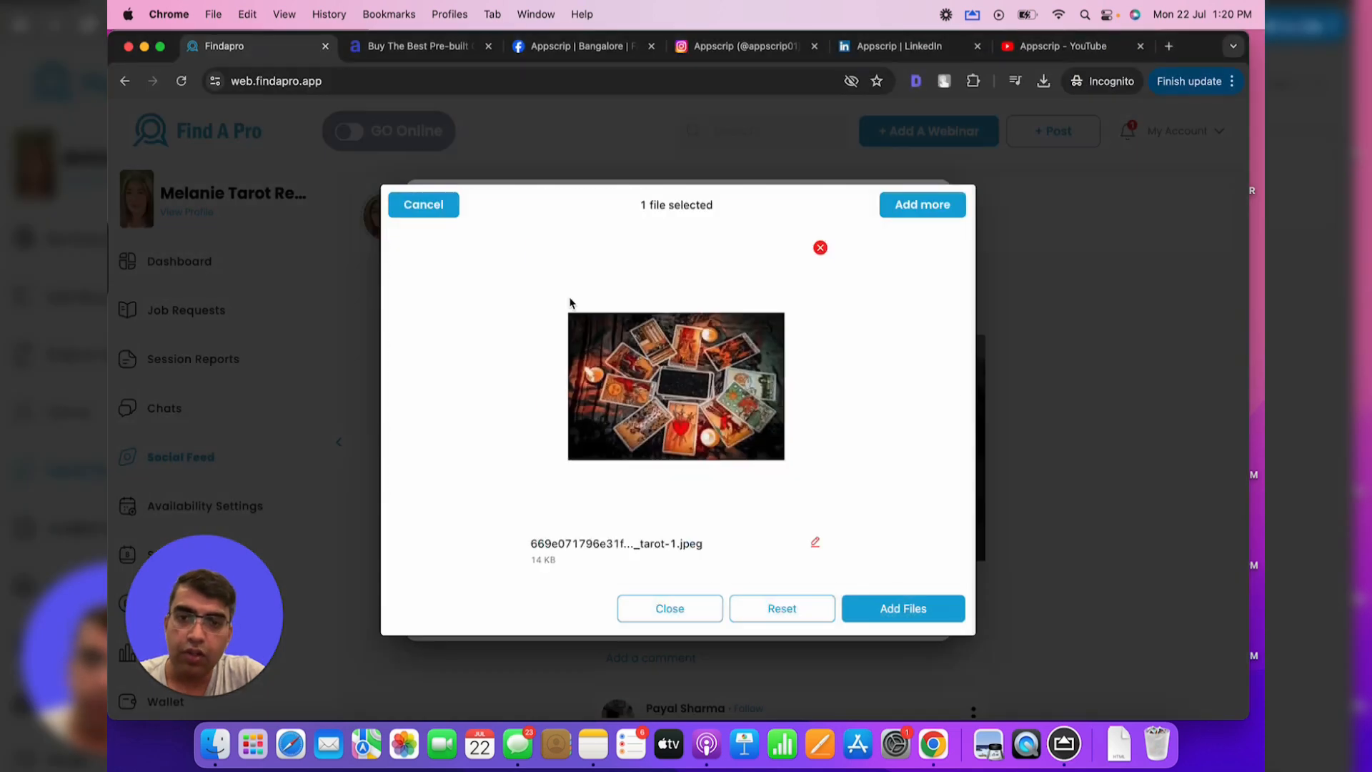
pyautogui.click(913, 197)
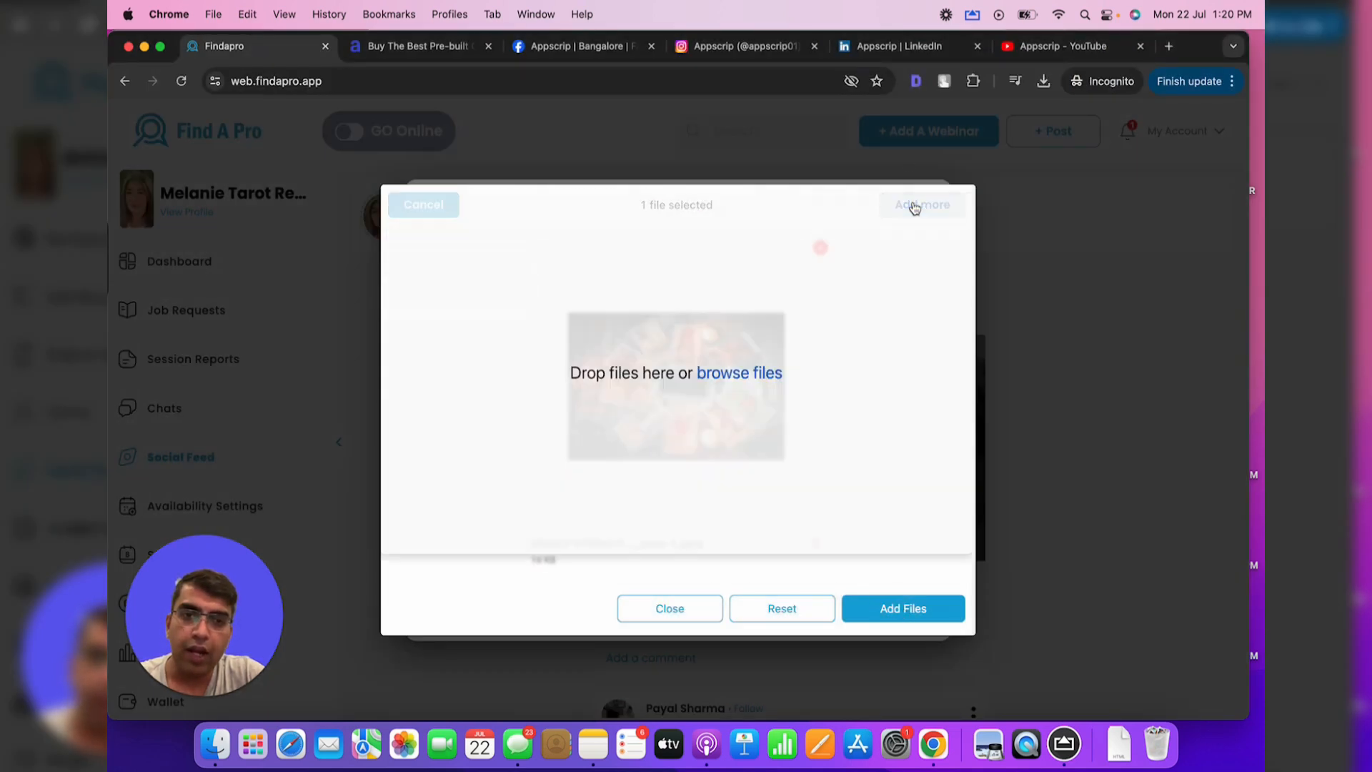
pyautogui.click(696, 406)
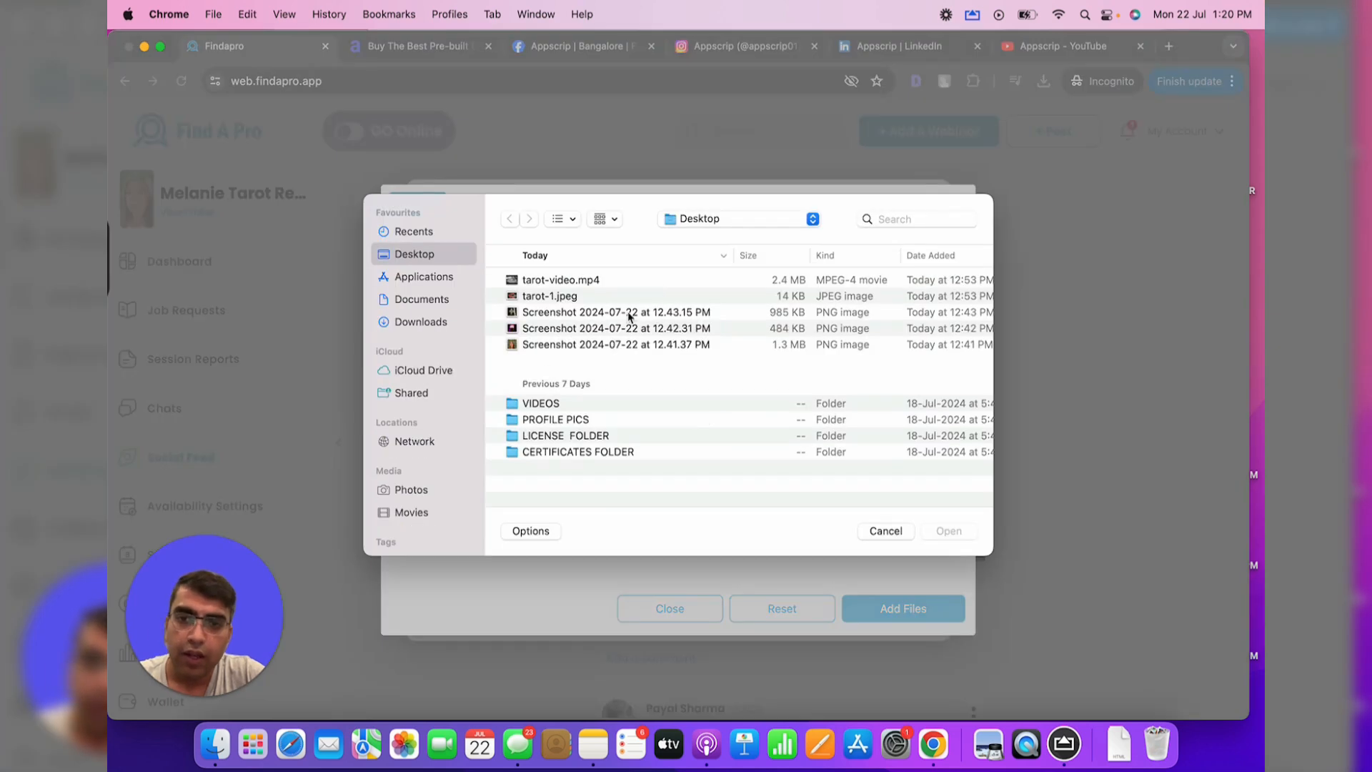
pyautogui.doubleClick(595, 313)
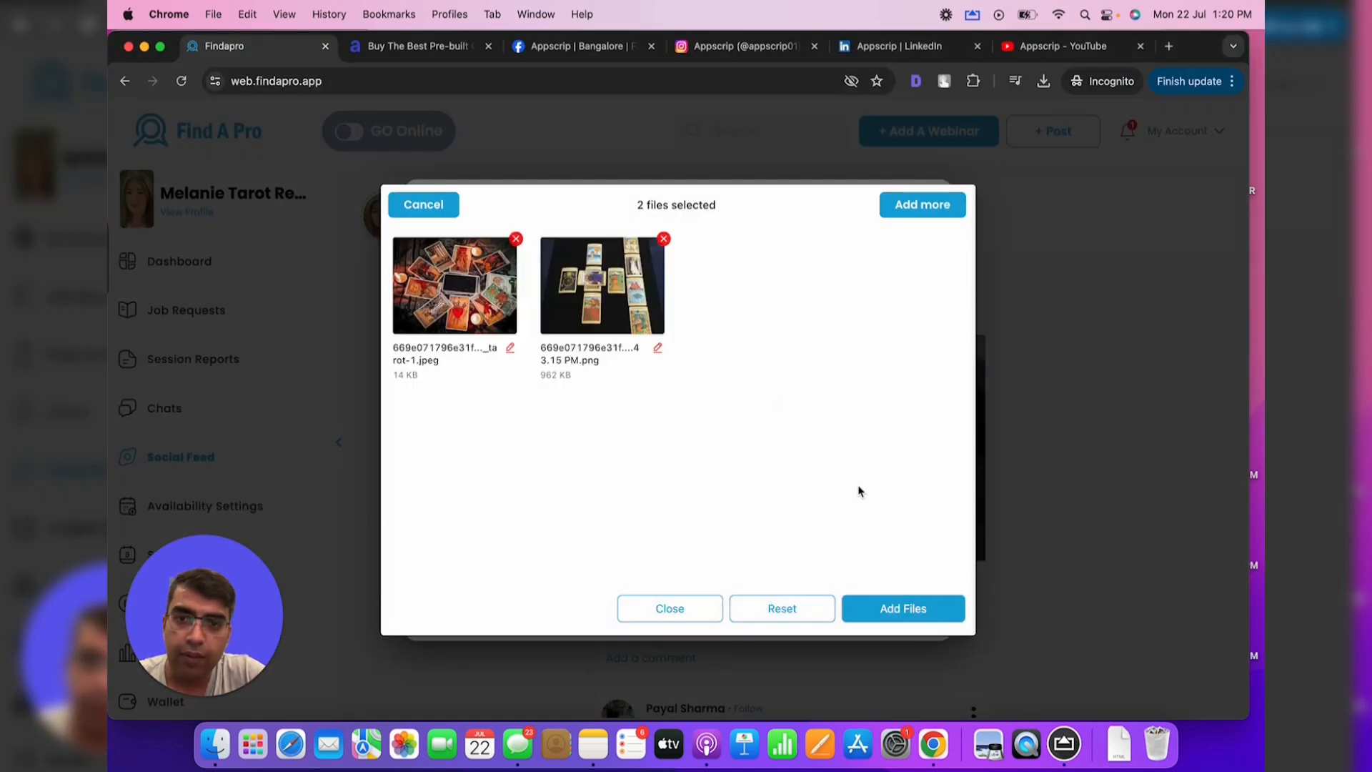
pyautogui.click(928, 611)
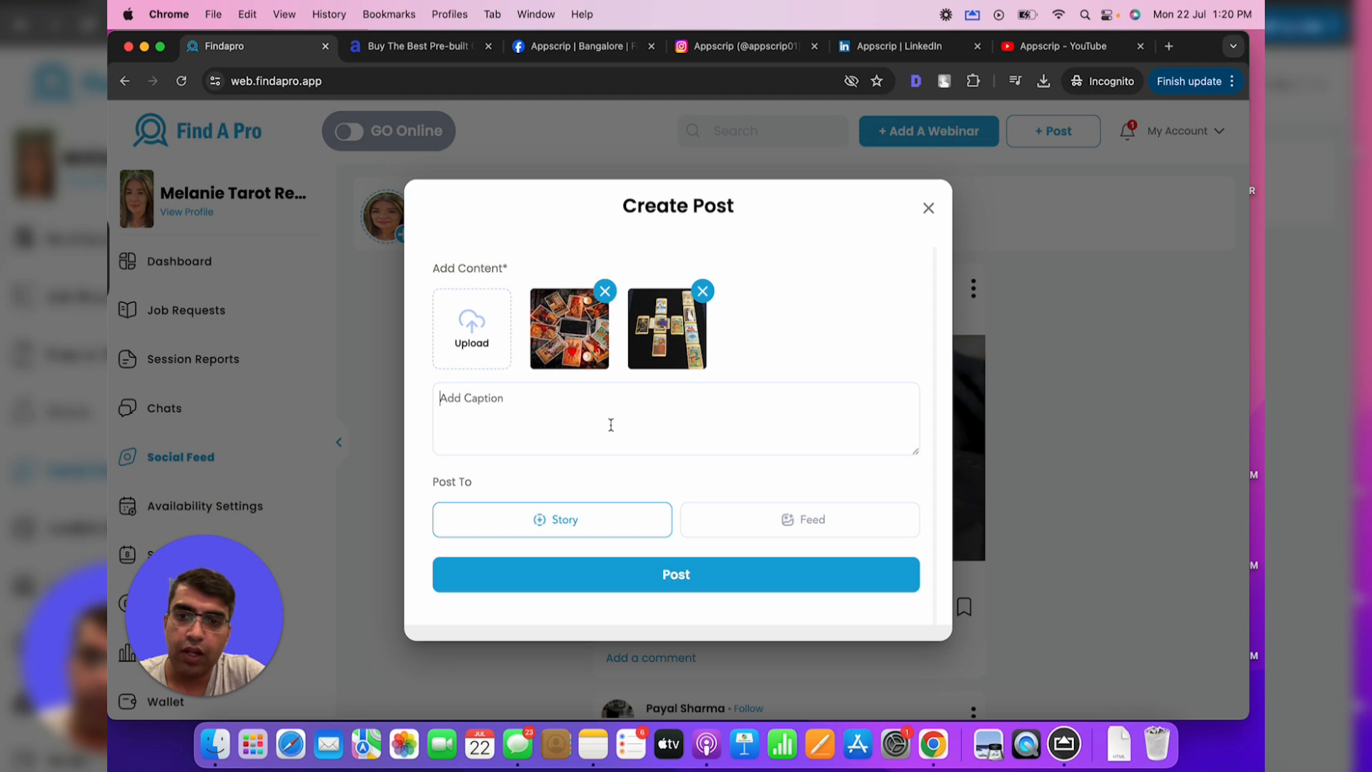
# Caption the story 'more about tarot reading' and post it
pyautogui.click(611, 426)
pyautogui.write('more about tarot reading')
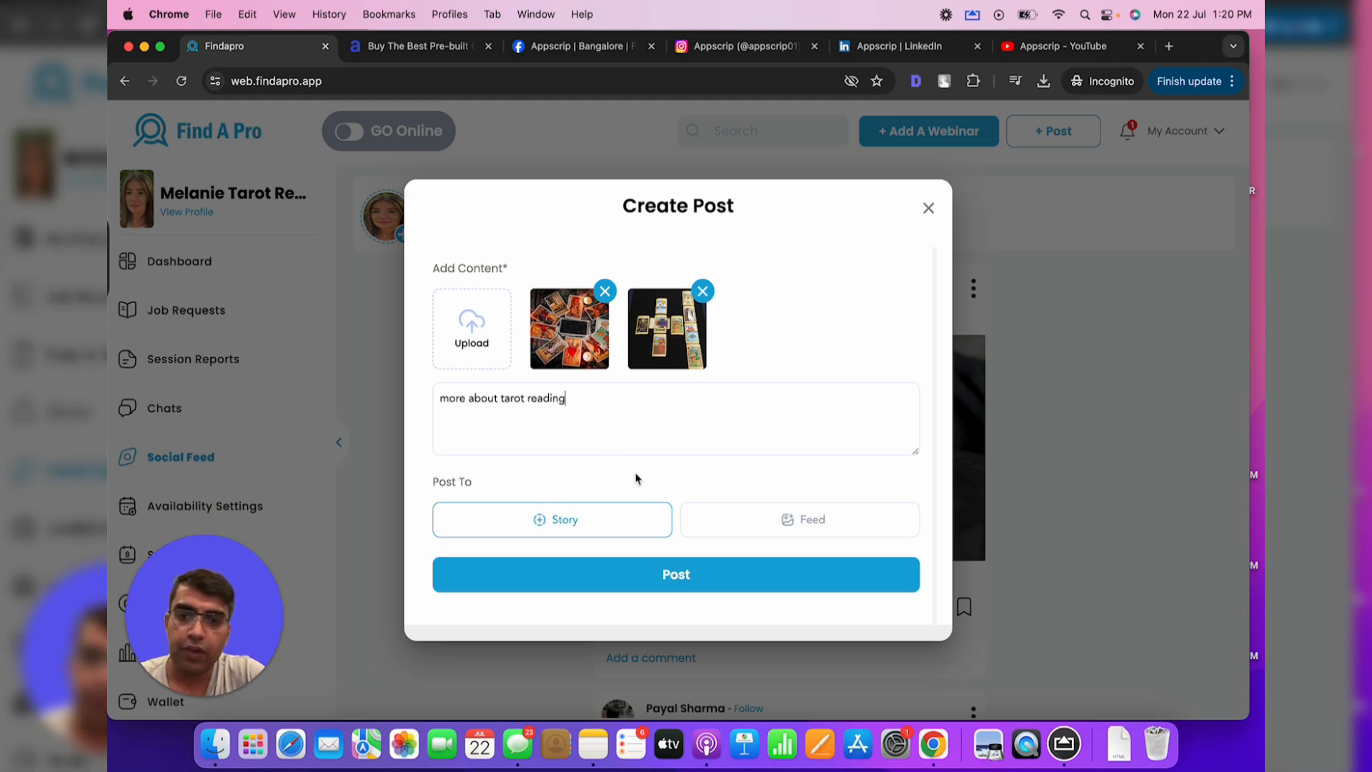
pyautogui.click(690, 585)
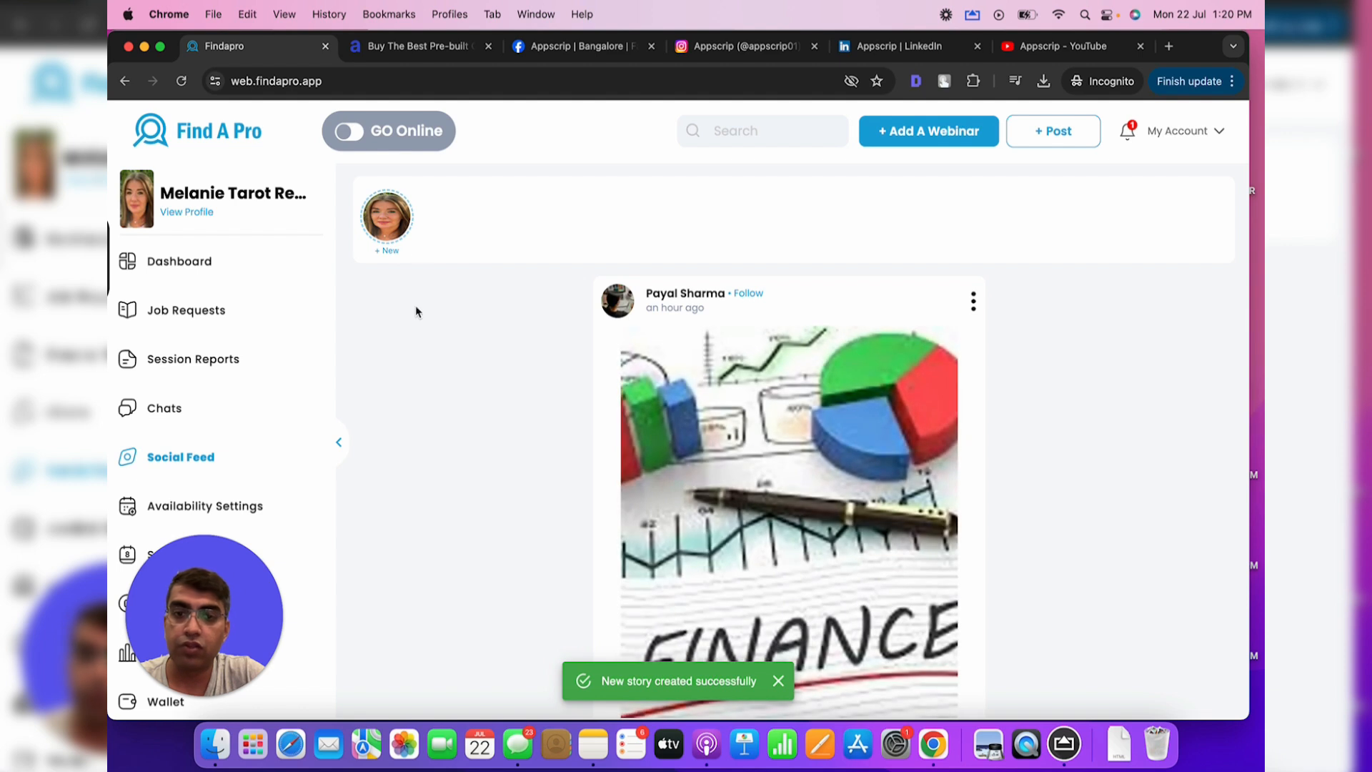
# In Webinars, choose the Tarot reading webinar and set its date to 22 July 2024
pyautogui.scroll(-2, 251, 337)
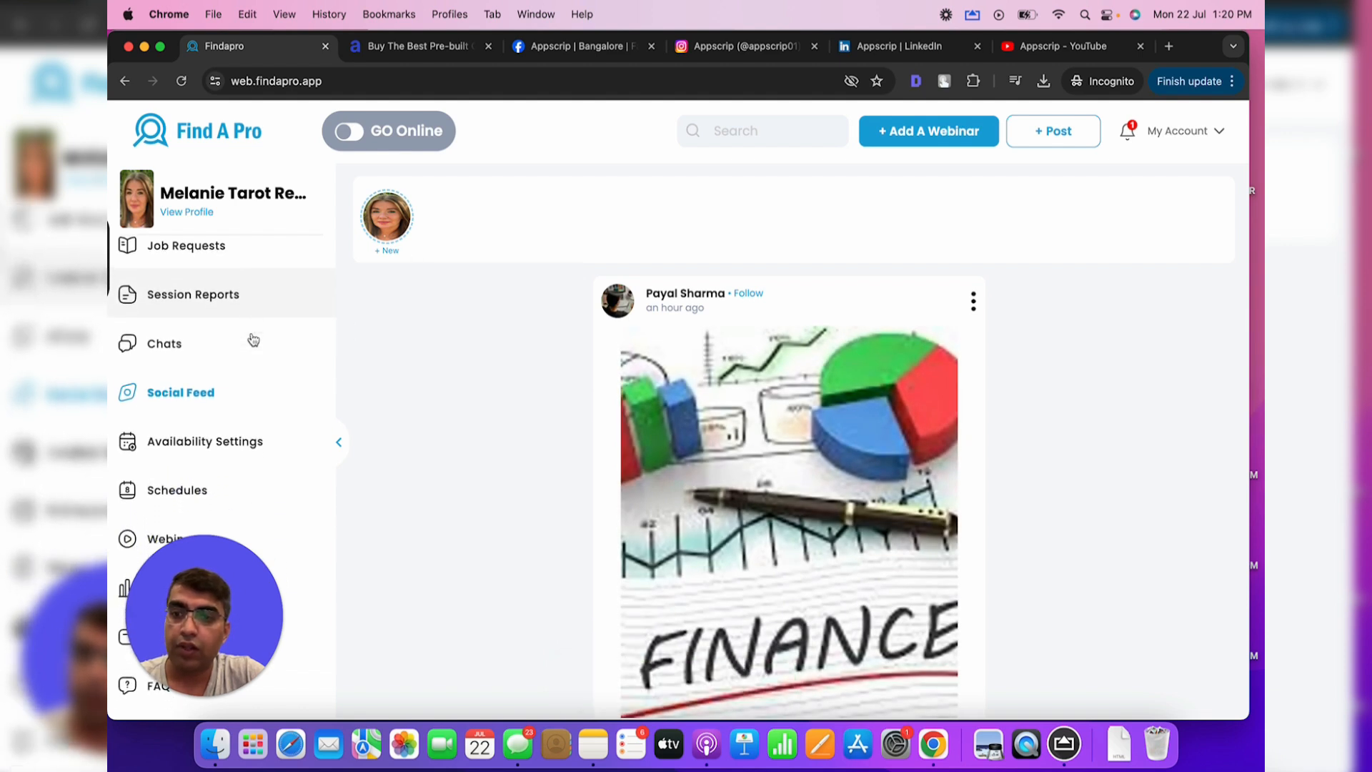
pyautogui.scroll(-3, 253, 340)
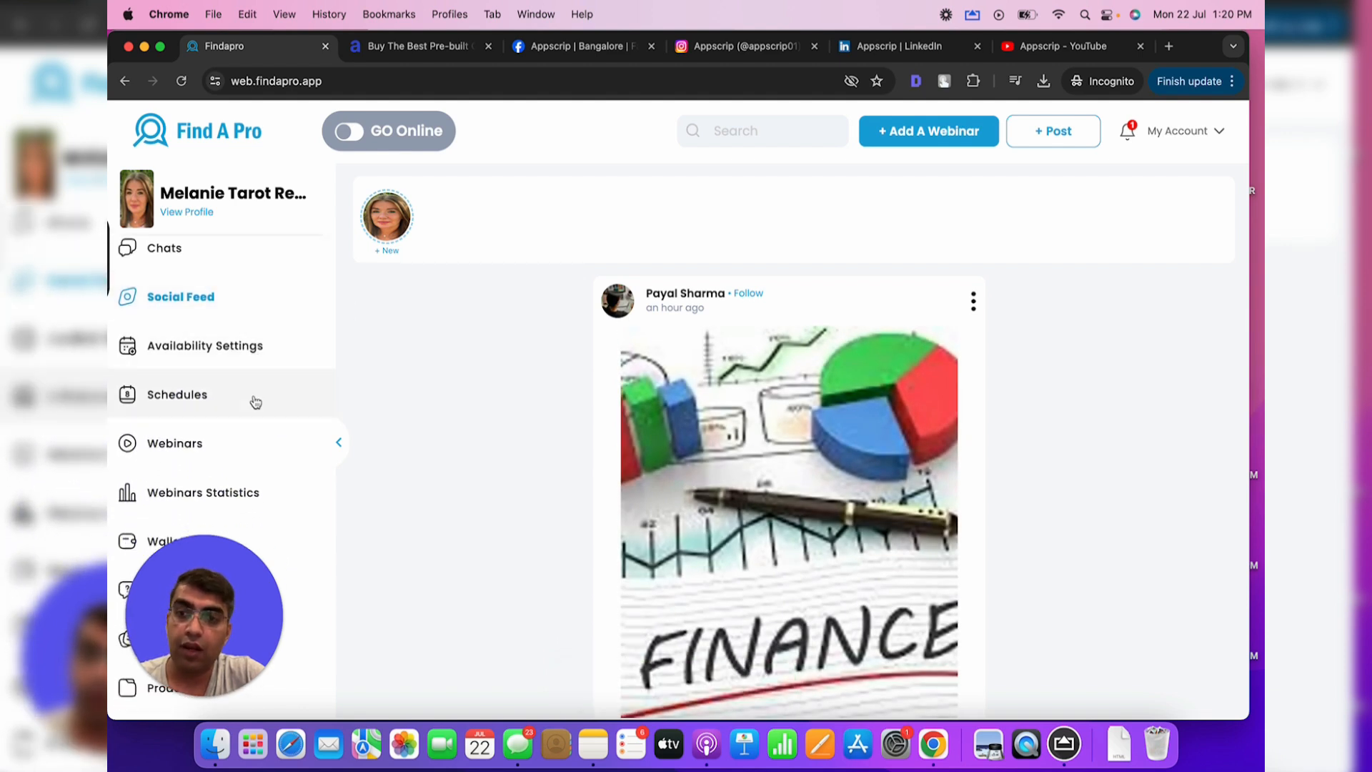
pyautogui.click(203, 452)
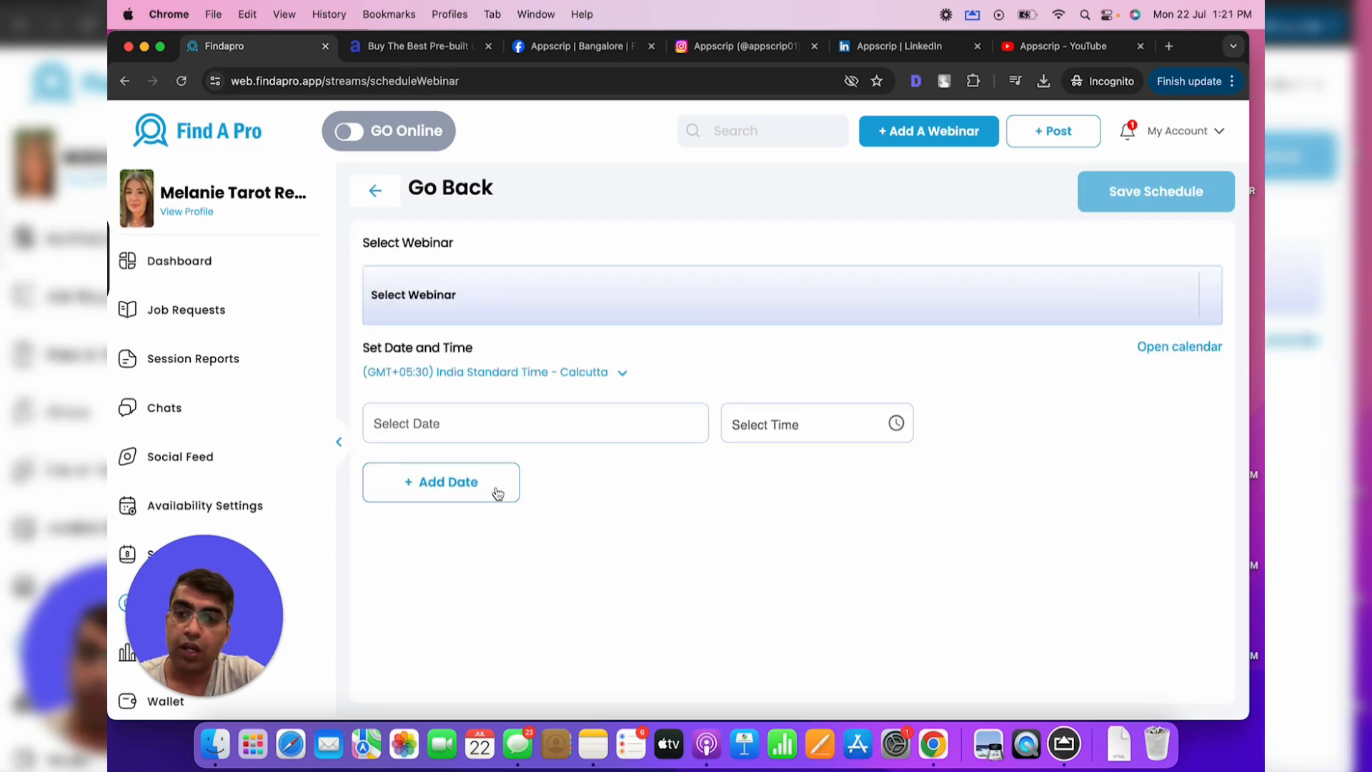
pyautogui.click(507, 298)
pyautogui.click(592, 355)
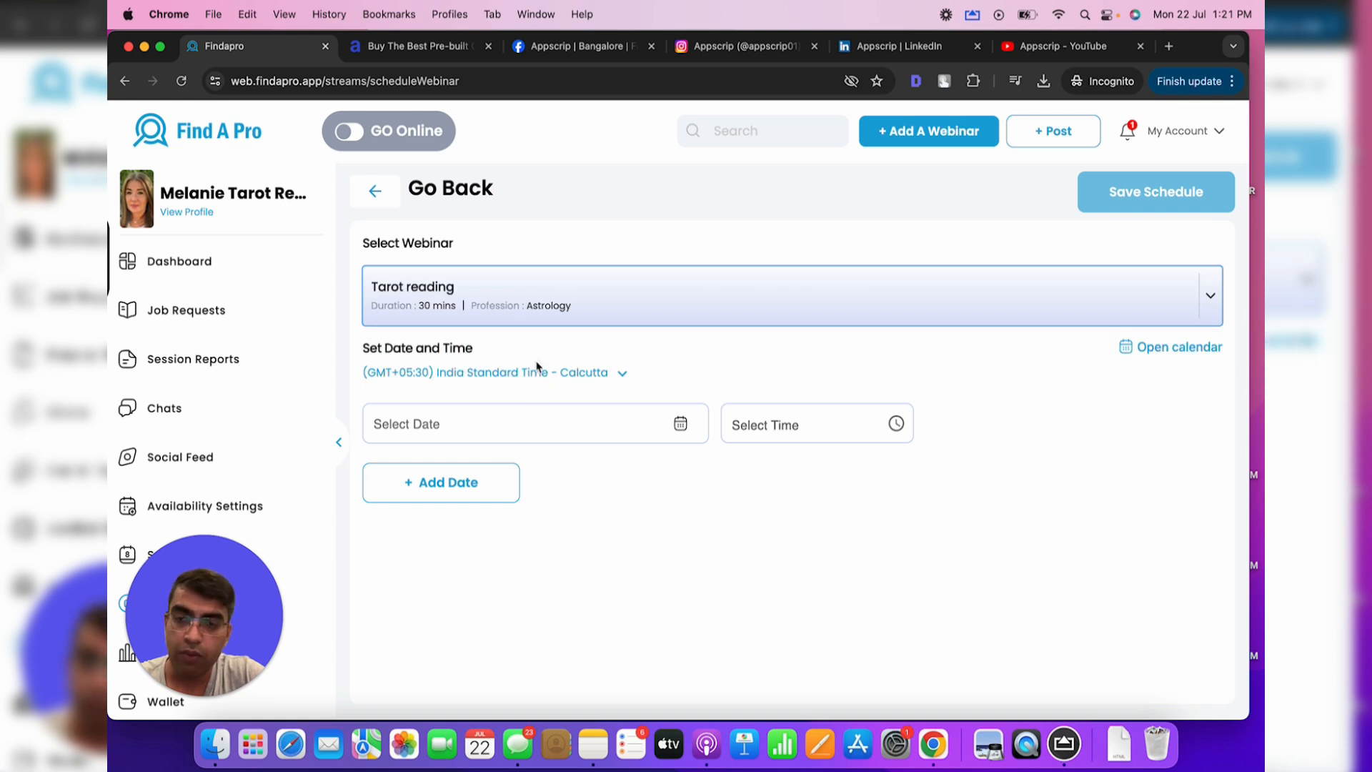
pyautogui.click(520, 426)
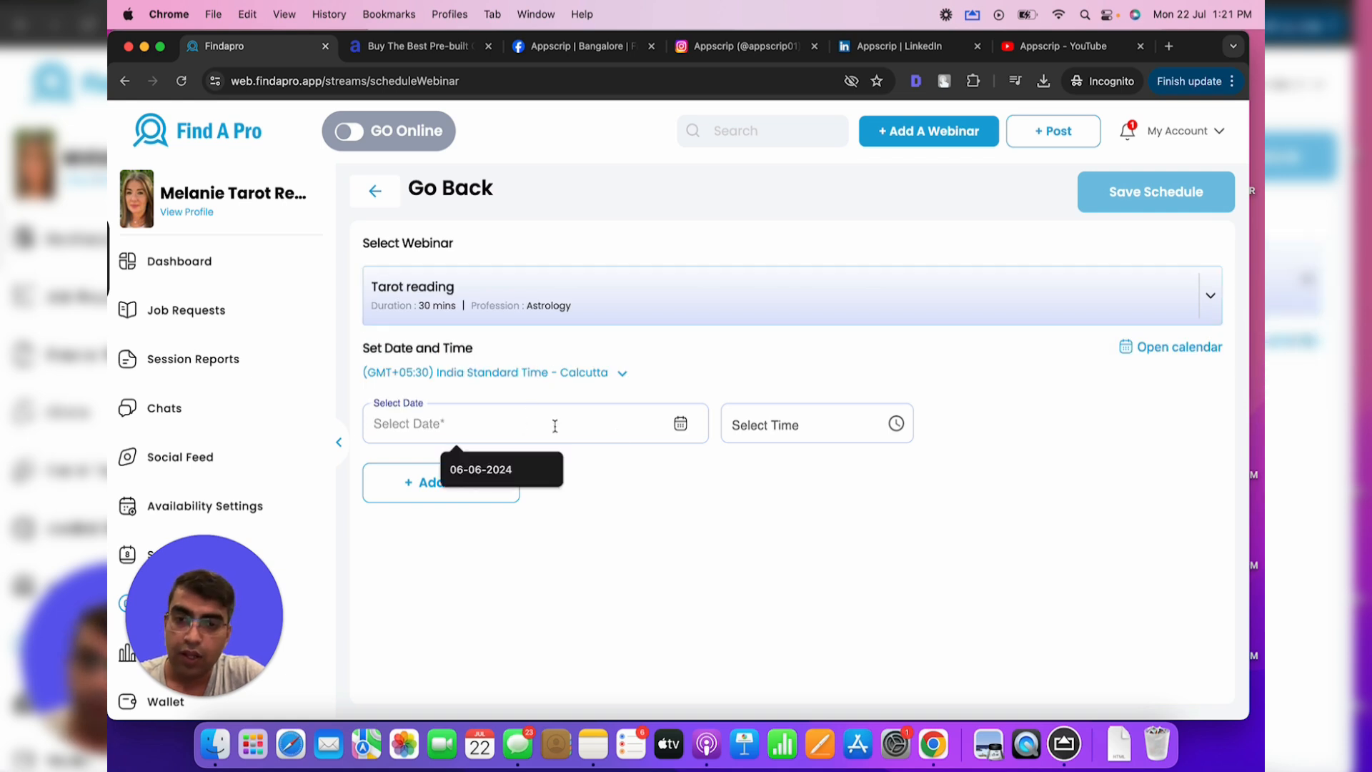
pyautogui.click(680, 424)
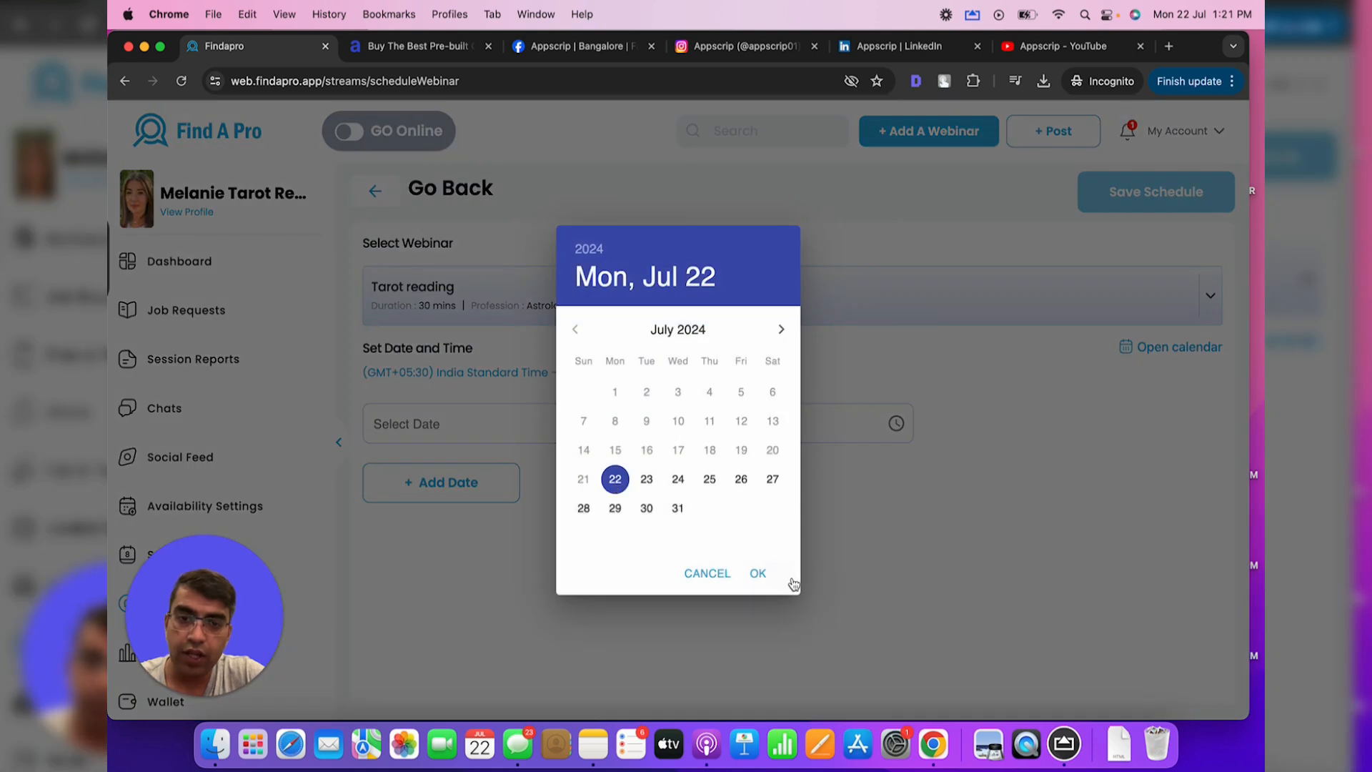
pyautogui.click(763, 575)
# Set the session time to 01:45 PM and confirm the schedule
pyautogui.click(896, 425)
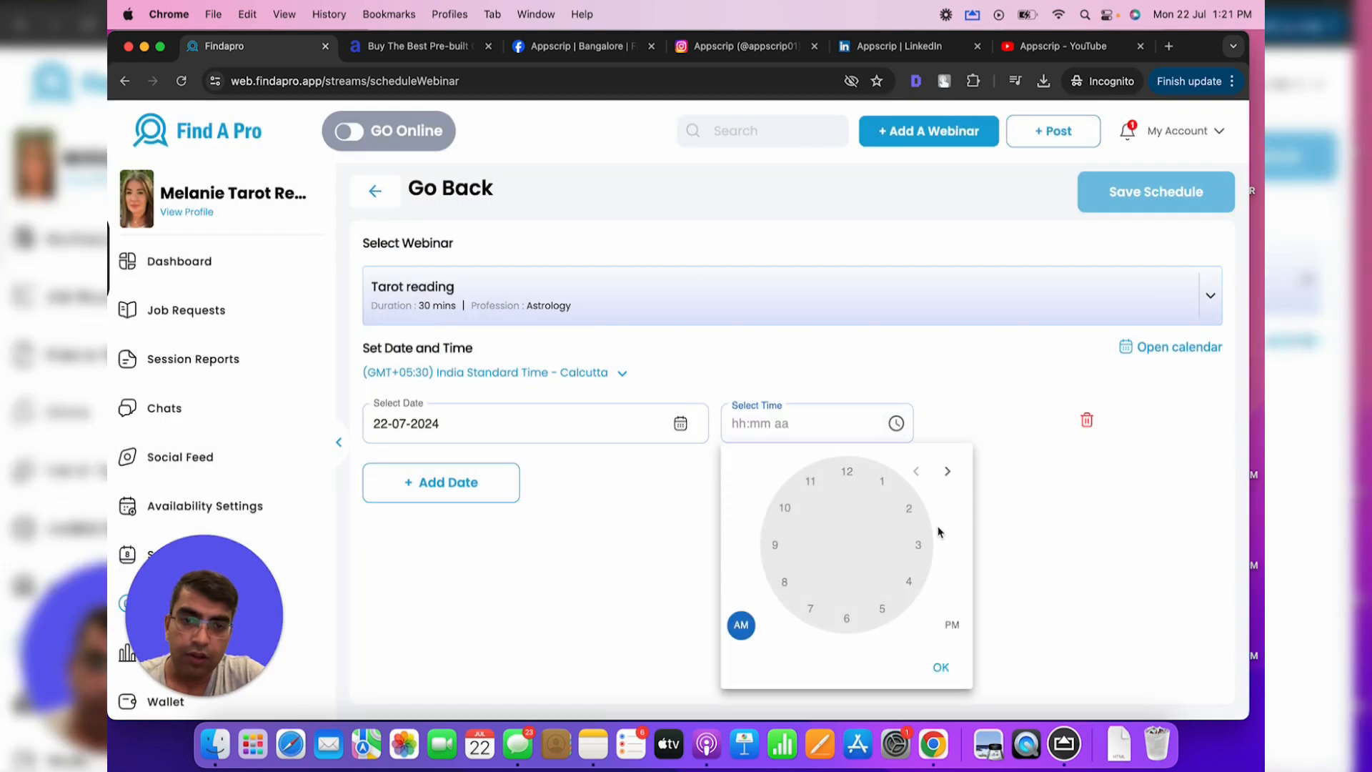
pyautogui.click(946, 627)
pyautogui.click(881, 481)
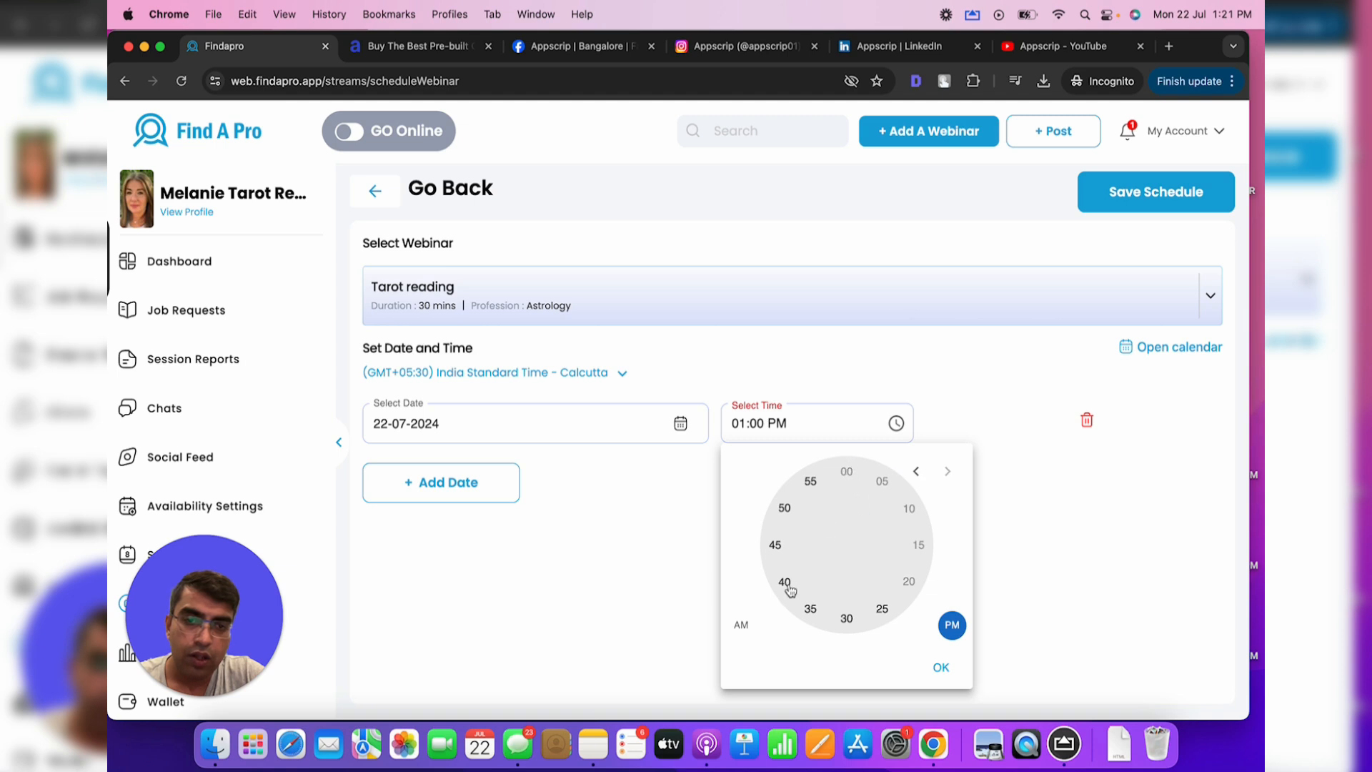
pyautogui.click(777, 546)
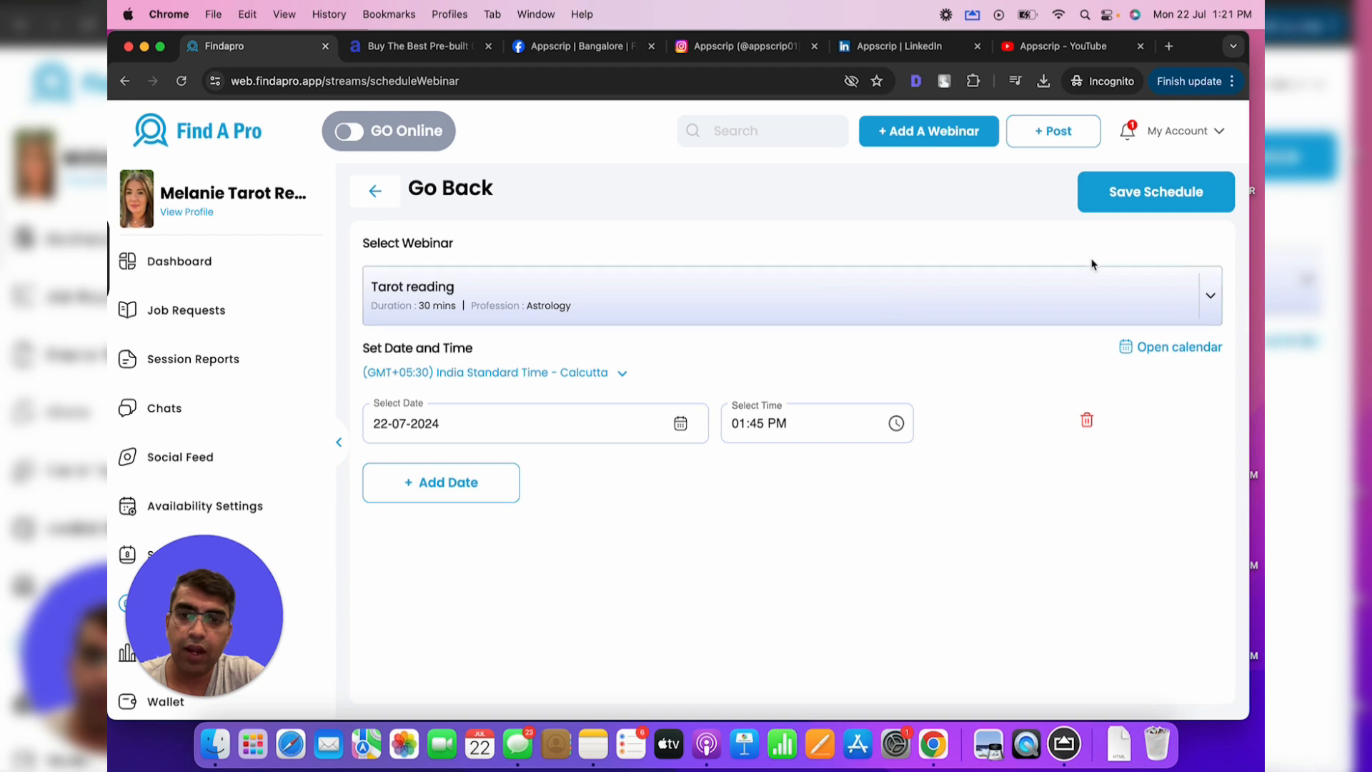
pyautogui.click(1152, 207)
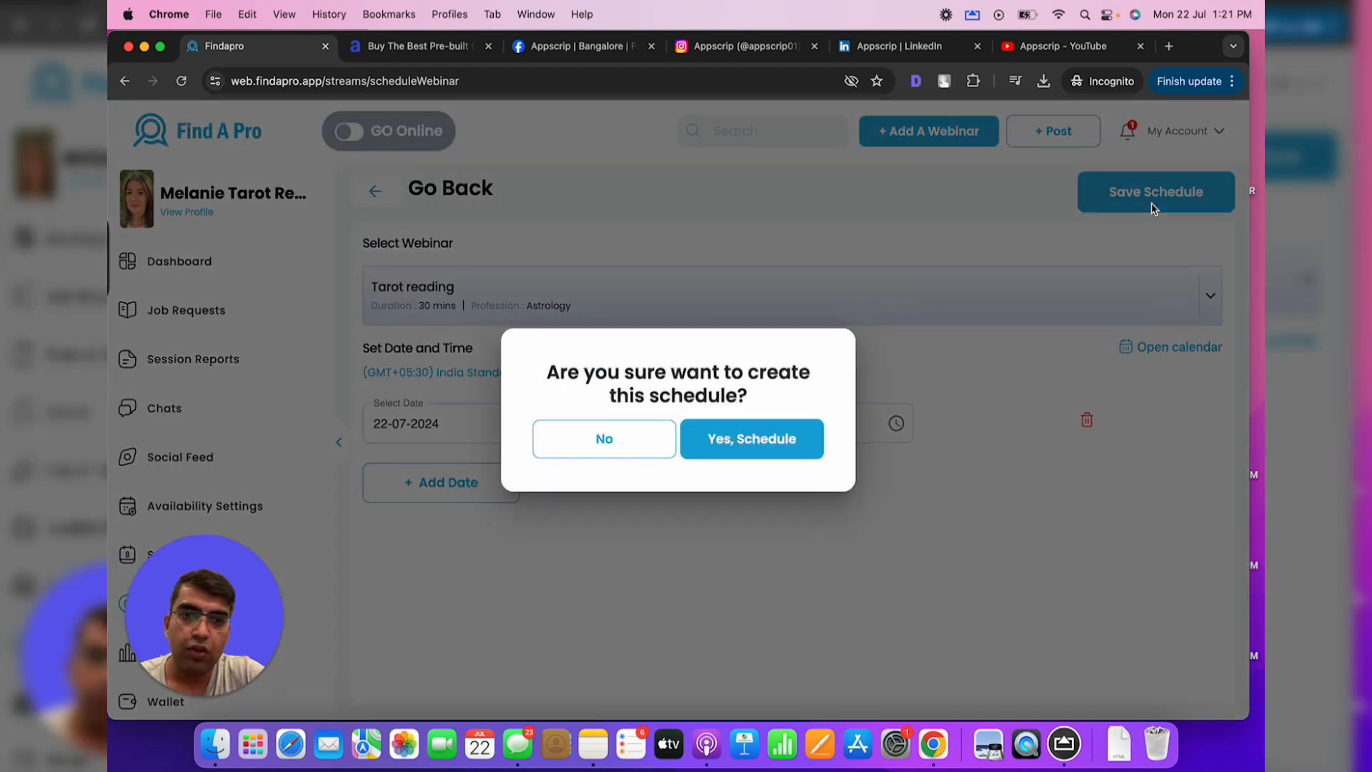
pyautogui.click(716, 440)
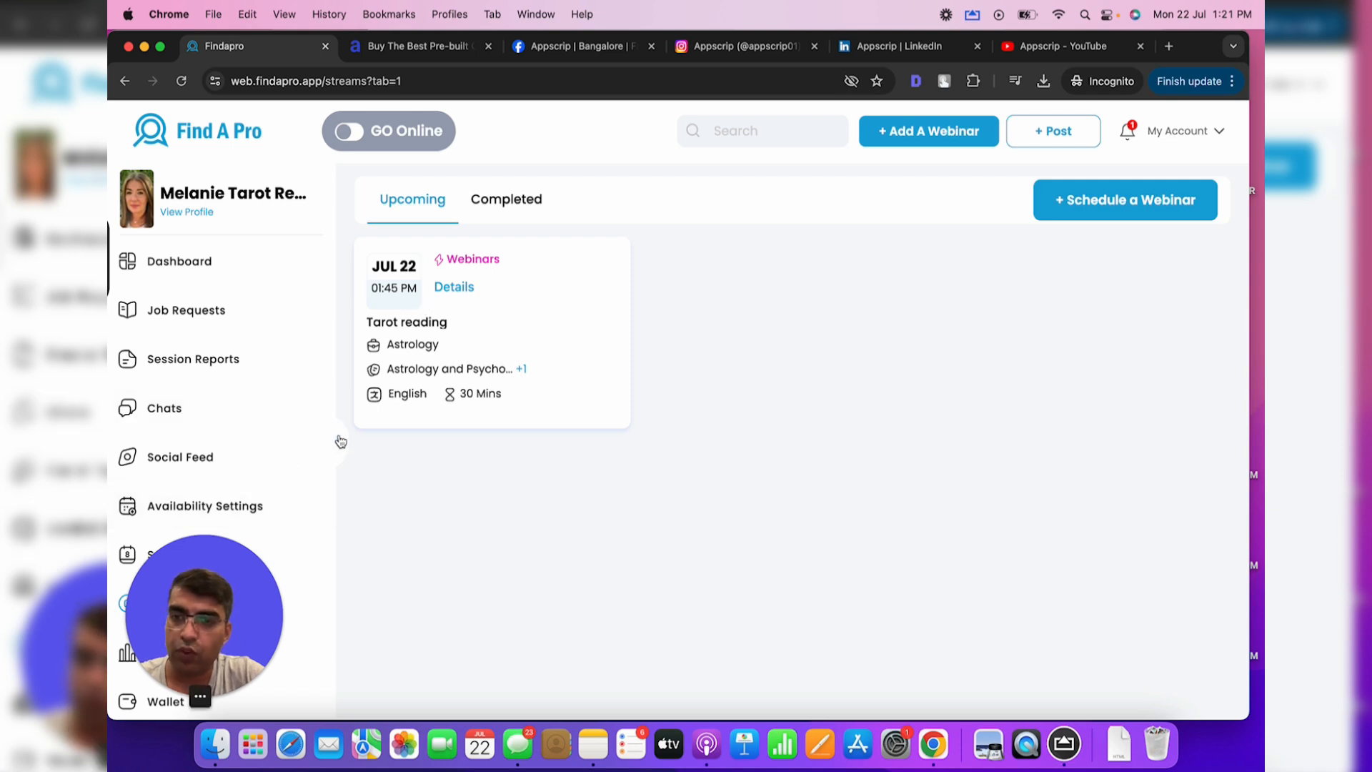
# Go to My Course Material in the sidebar and open a blank Add Material form
pyautogui.scroll(-5, 282, 444)
pyautogui.moveTo(245, 556); pyautogui.dragTo(1208, 558)
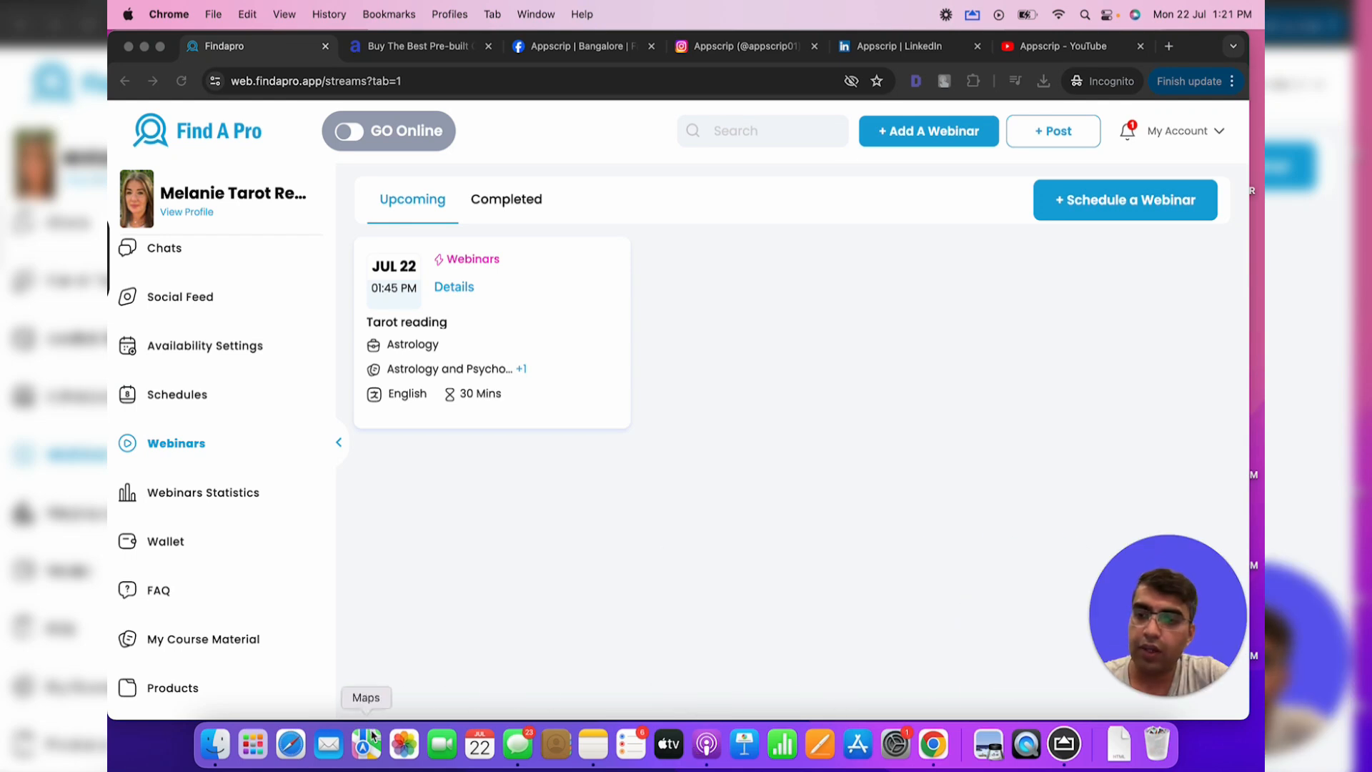
pyautogui.click(260, 597)
pyautogui.click(238, 642)
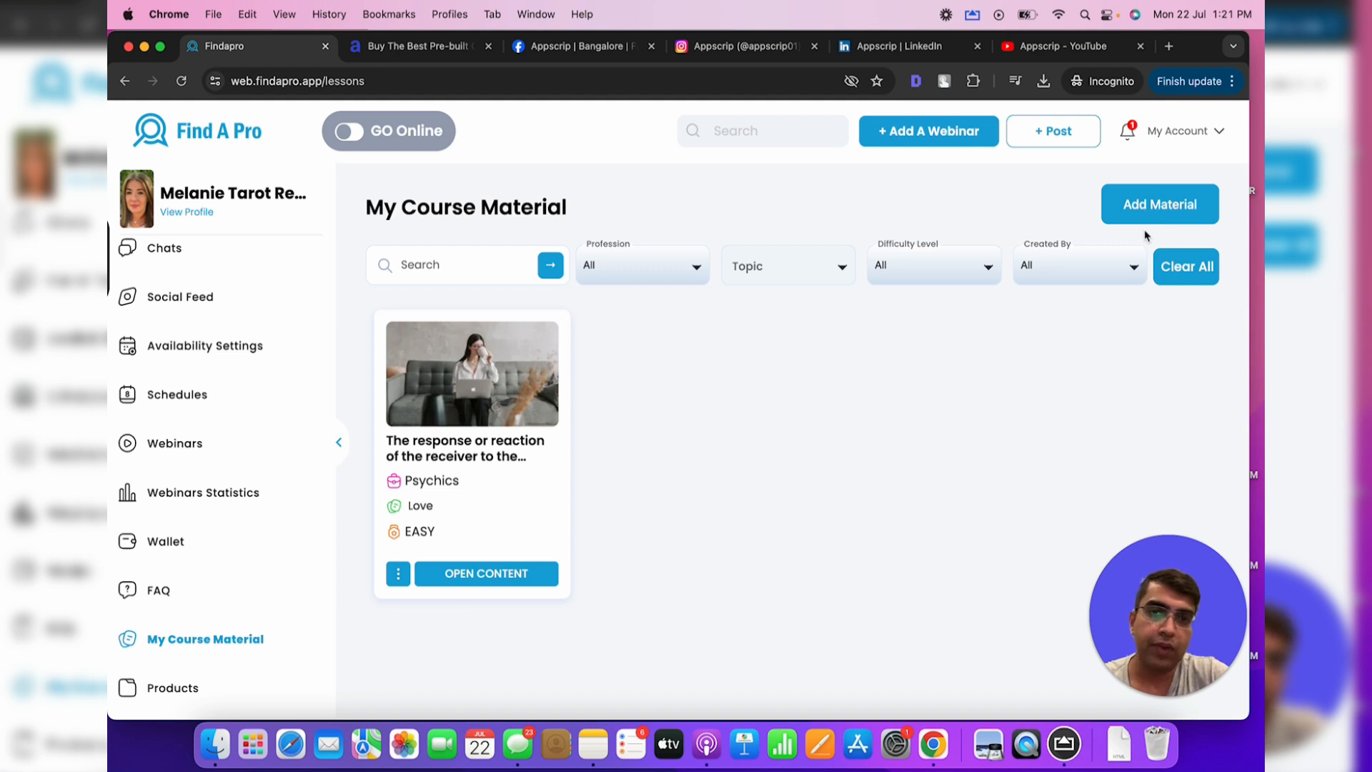
pyautogui.click(1159, 205)
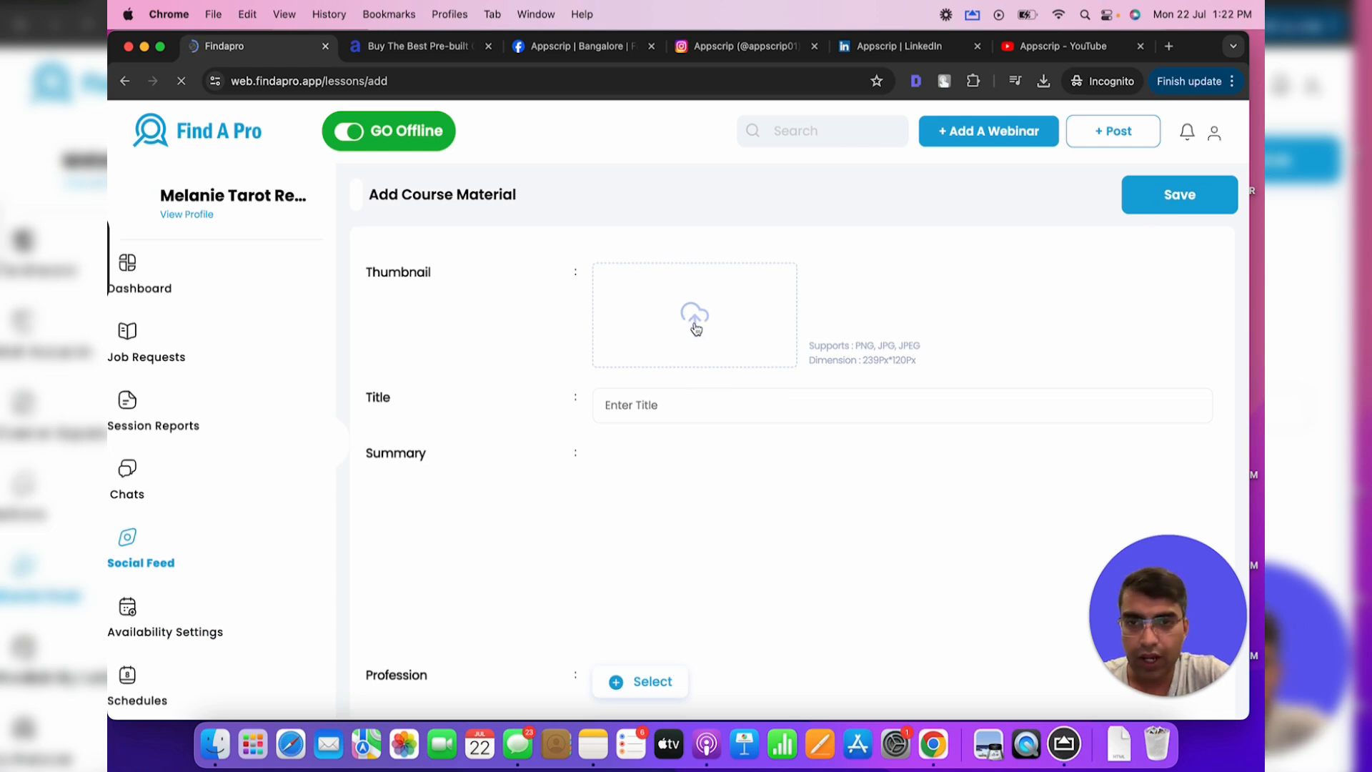
# Upload tarot-1.jpeg as the thumbnail, cropped over the tarot cards, and save it
pyautogui.click(695, 327)
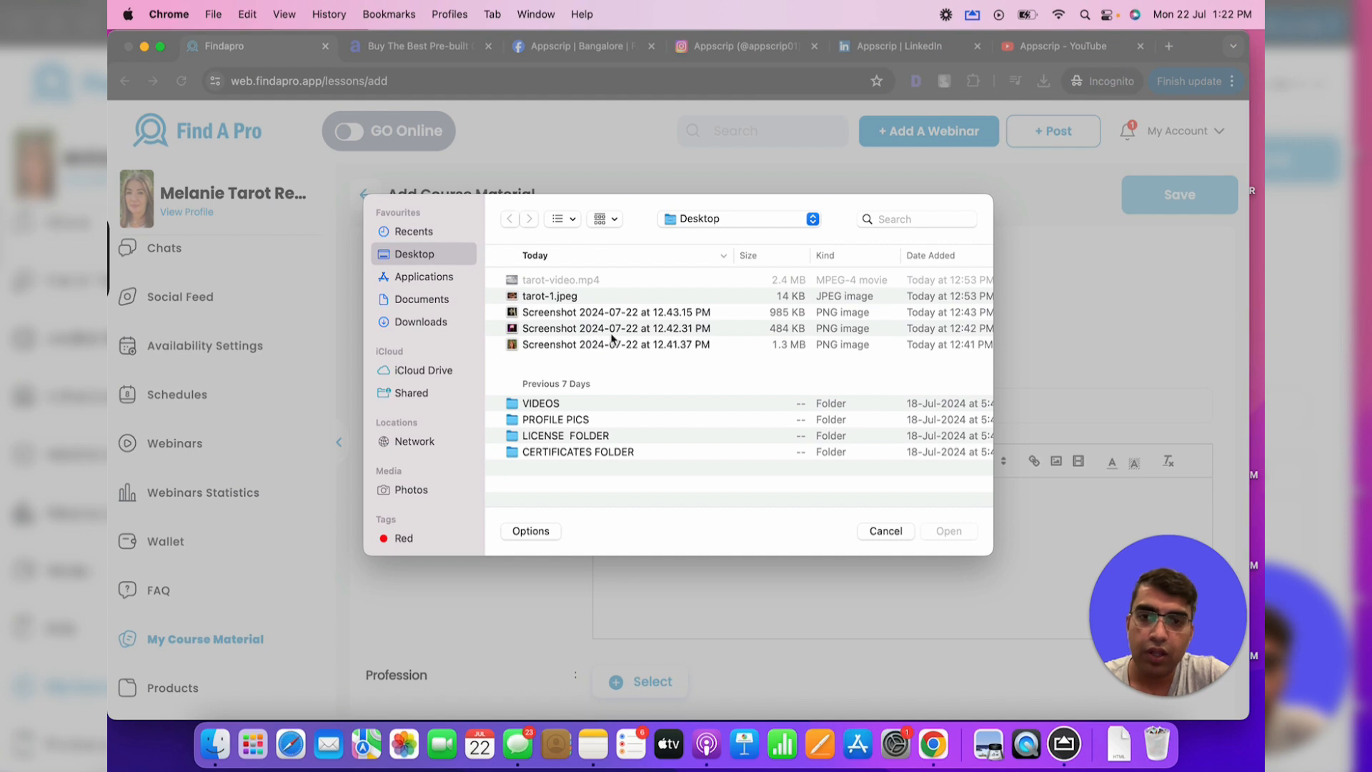
pyautogui.click(612, 336)
pyautogui.doubleClick(620, 346)
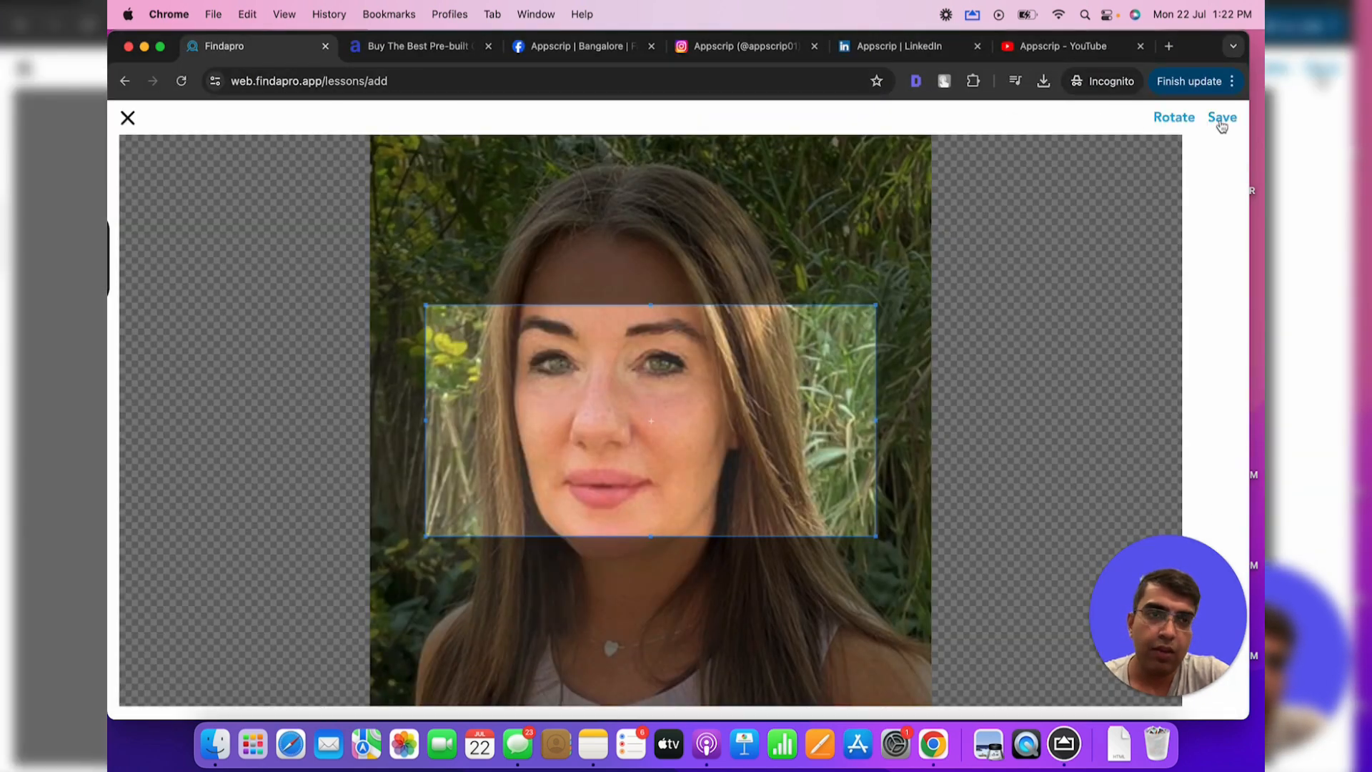
pyautogui.click(129, 120)
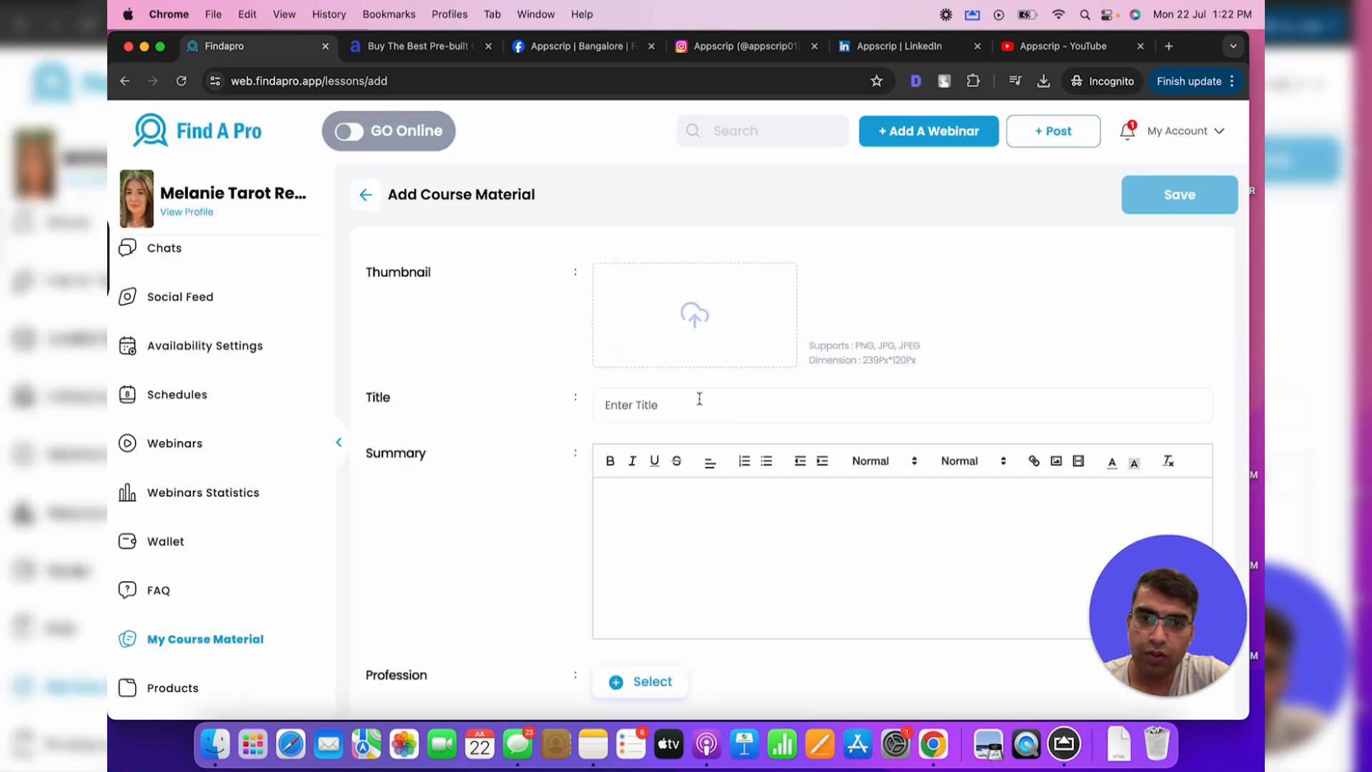
pyautogui.click(700, 323)
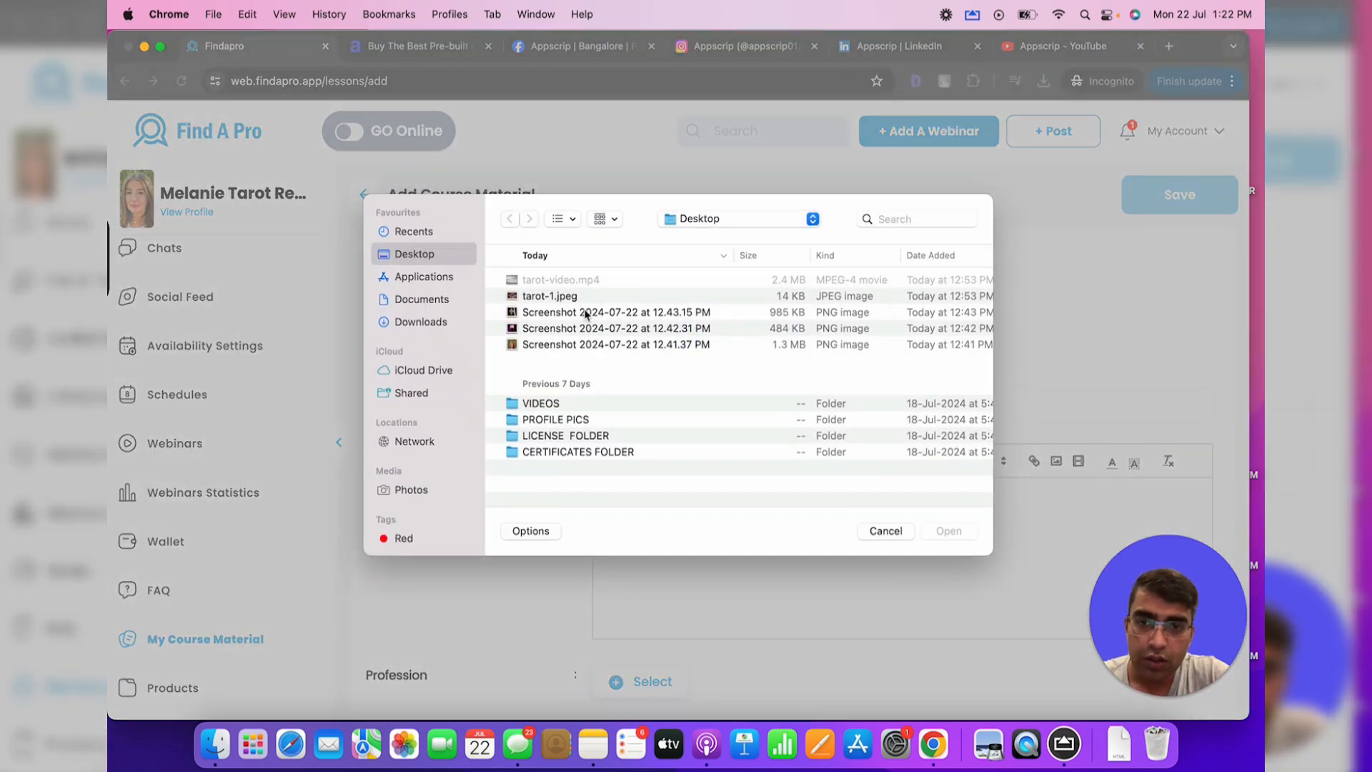
pyautogui.doubleClick(574, 300)
pyautogui.moveTo(807, 446); pyautogui.dragTo(811, 367)
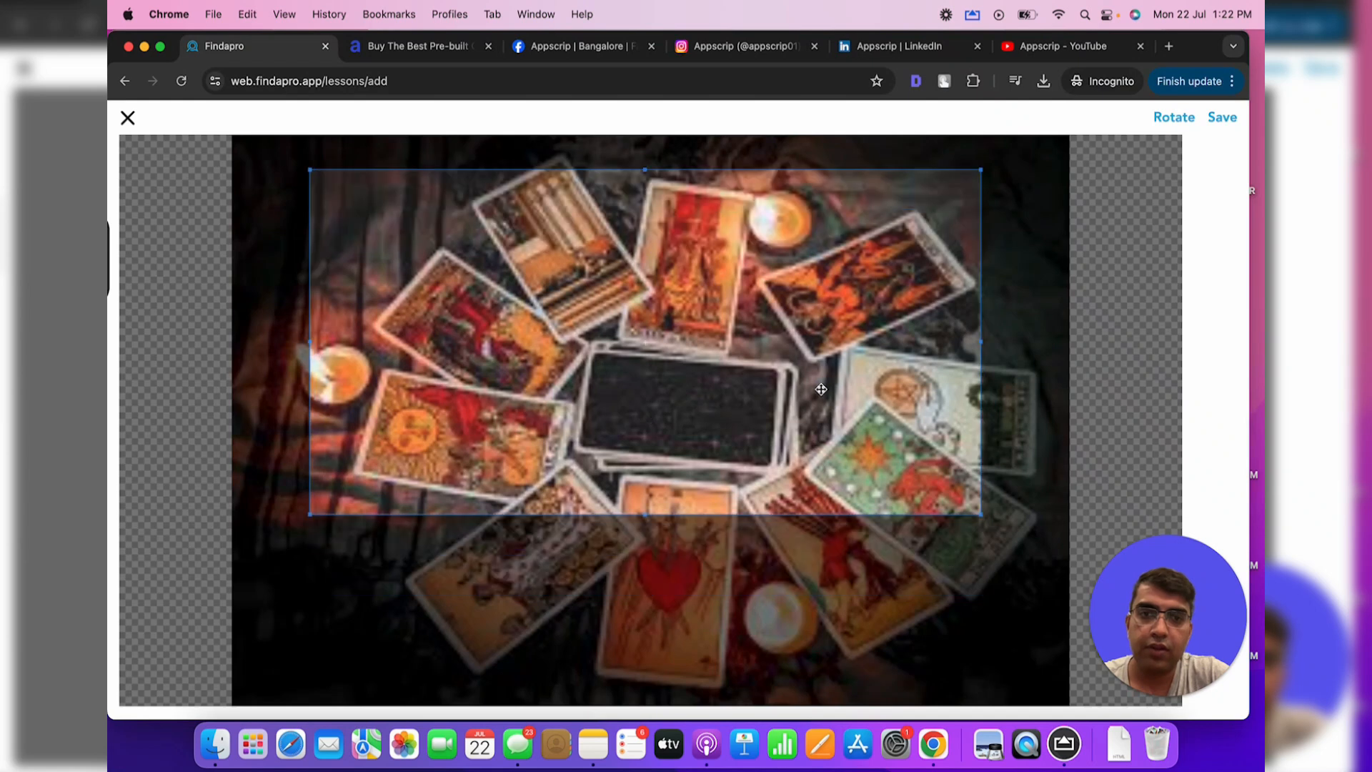
pyautogui.click(1222, 117)
# Type the title 'Top 10 myths about tarot reading' in the Title field
pyautogui.scroll(-1, 714, 429)
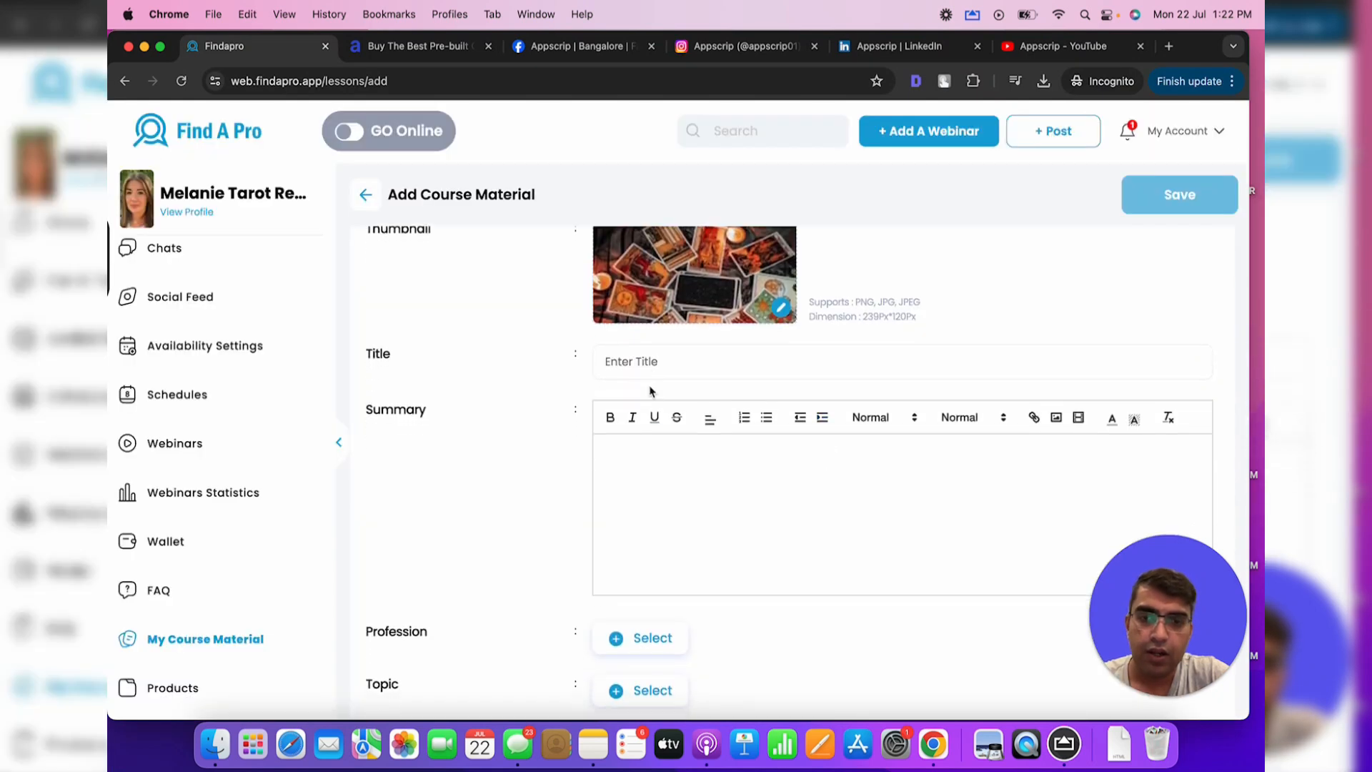
pyautogui.click(646, 364)
pyautogui.write('More a')
pyautogui.press('super+a')
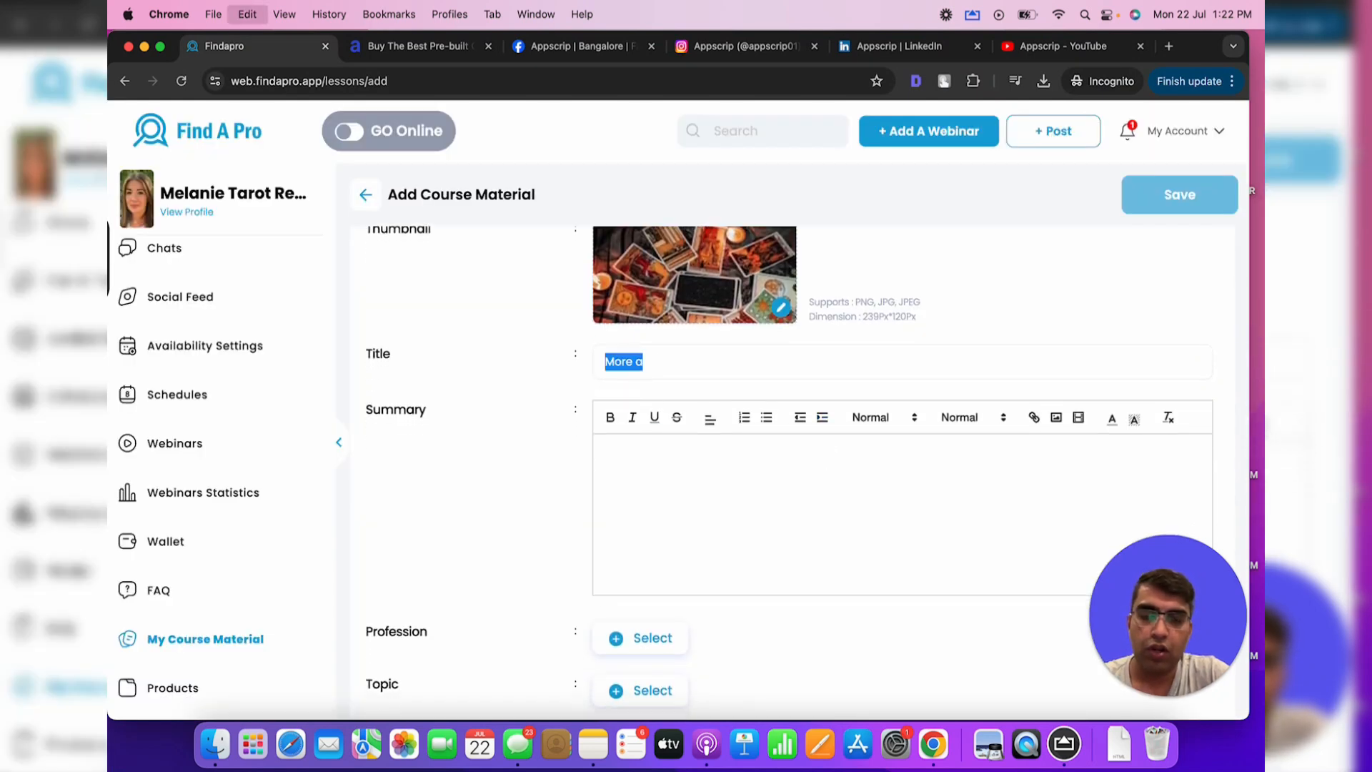
pyautogui.write('Top 10')
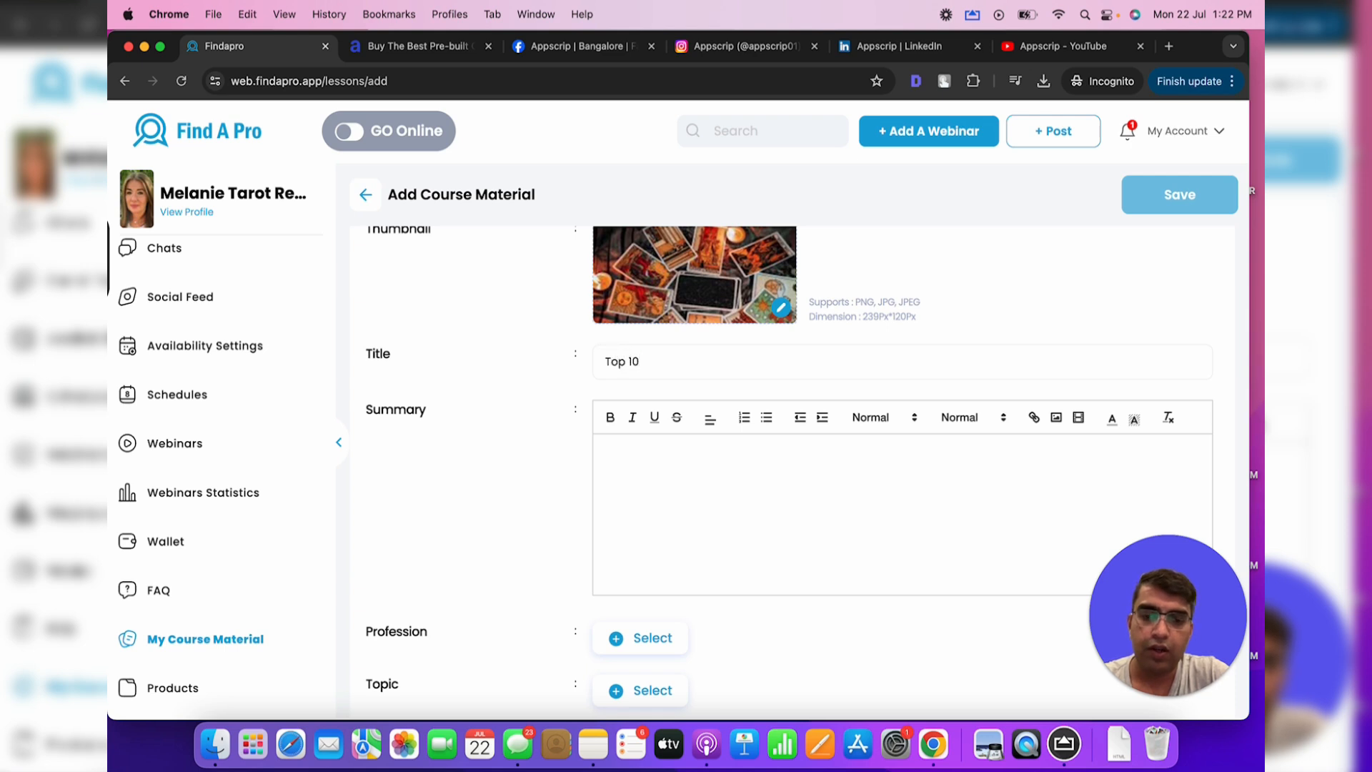
pyautogui.write(' mt')
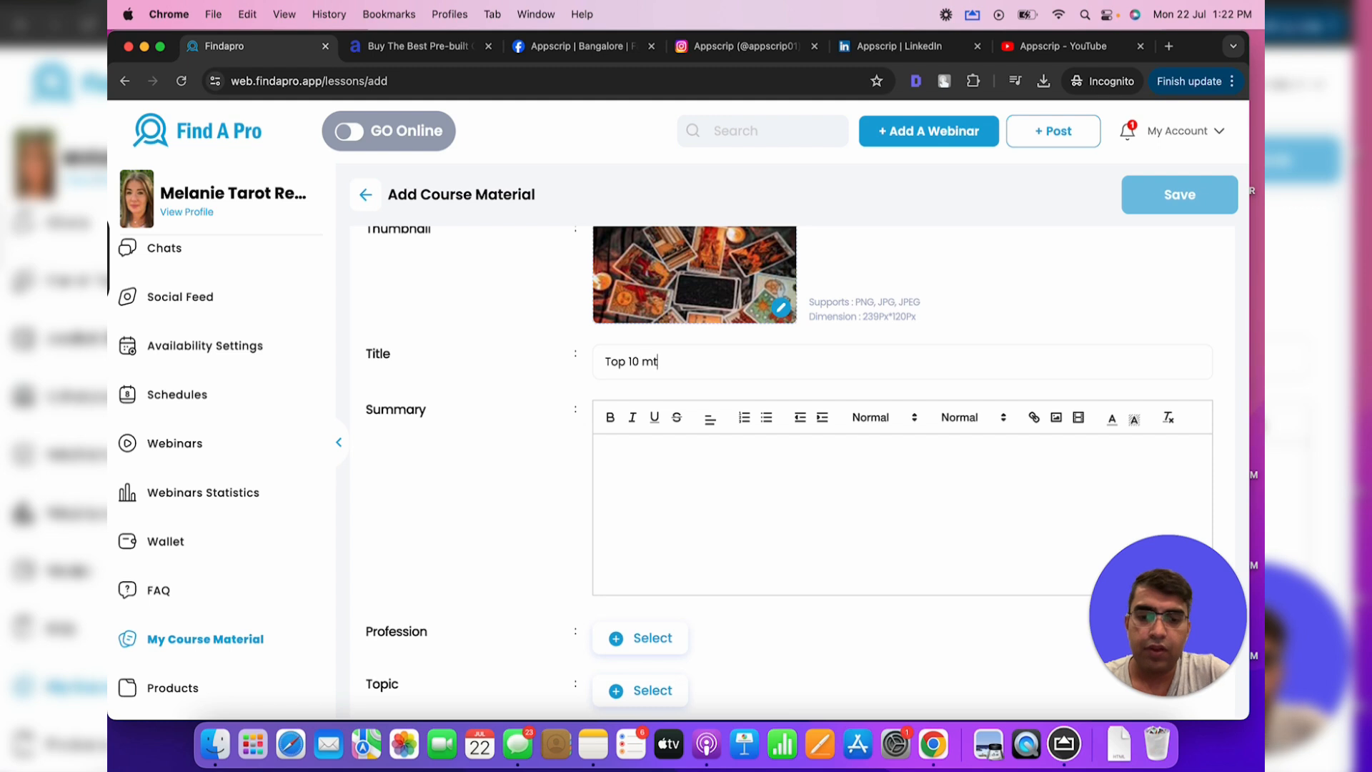
pyautogui.write('hs aythsi')
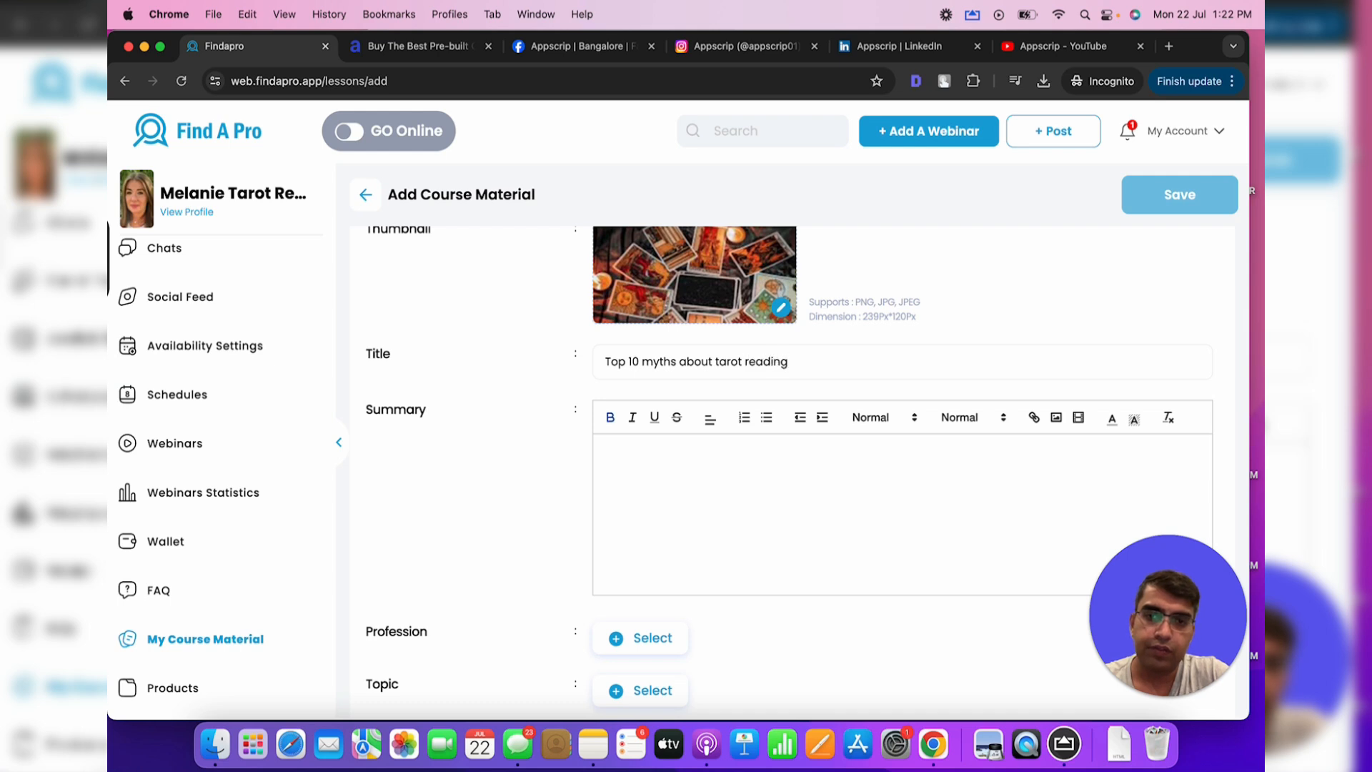
# Finish the summary 'Top myths' and set the profession to Psychics
pyautogui.press('BackSpace')
pyautogui.write('myths')
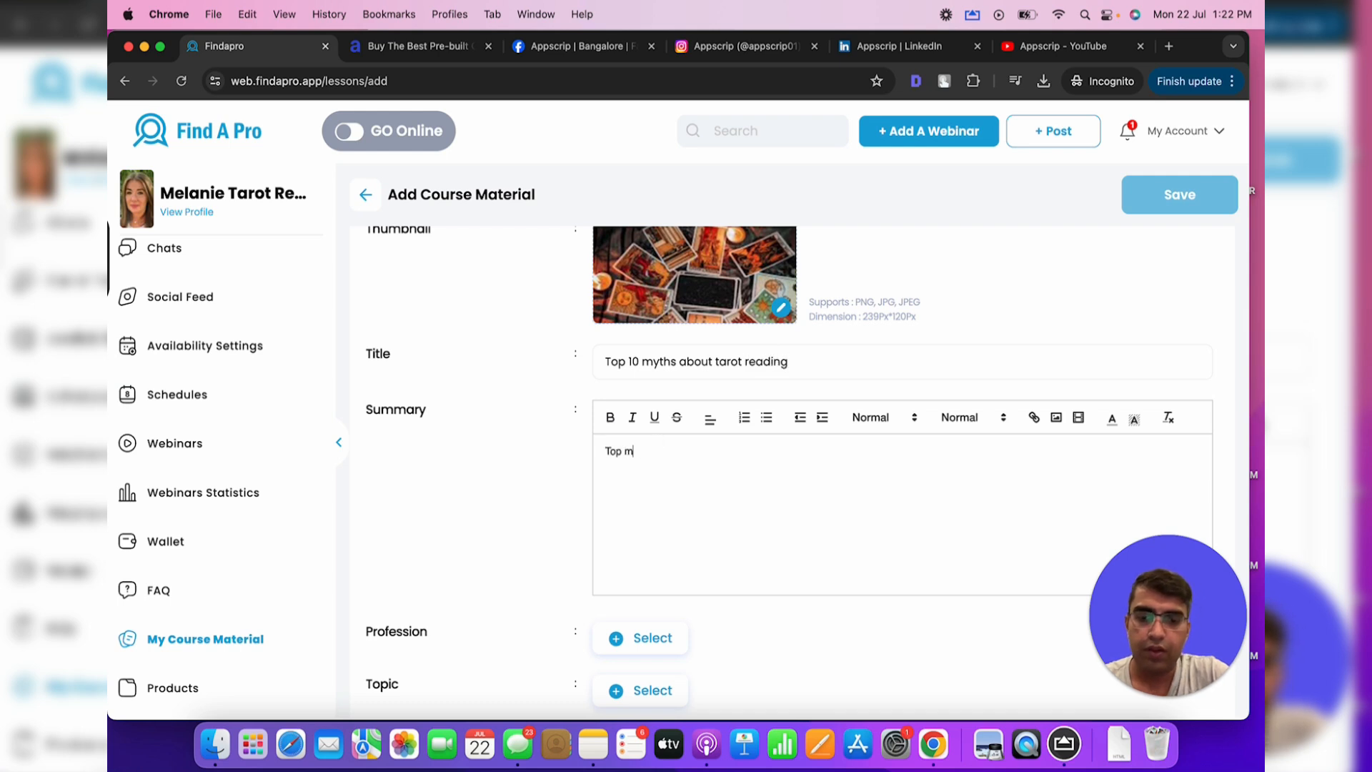
pyautogui.scroll(-3, 653, 474)
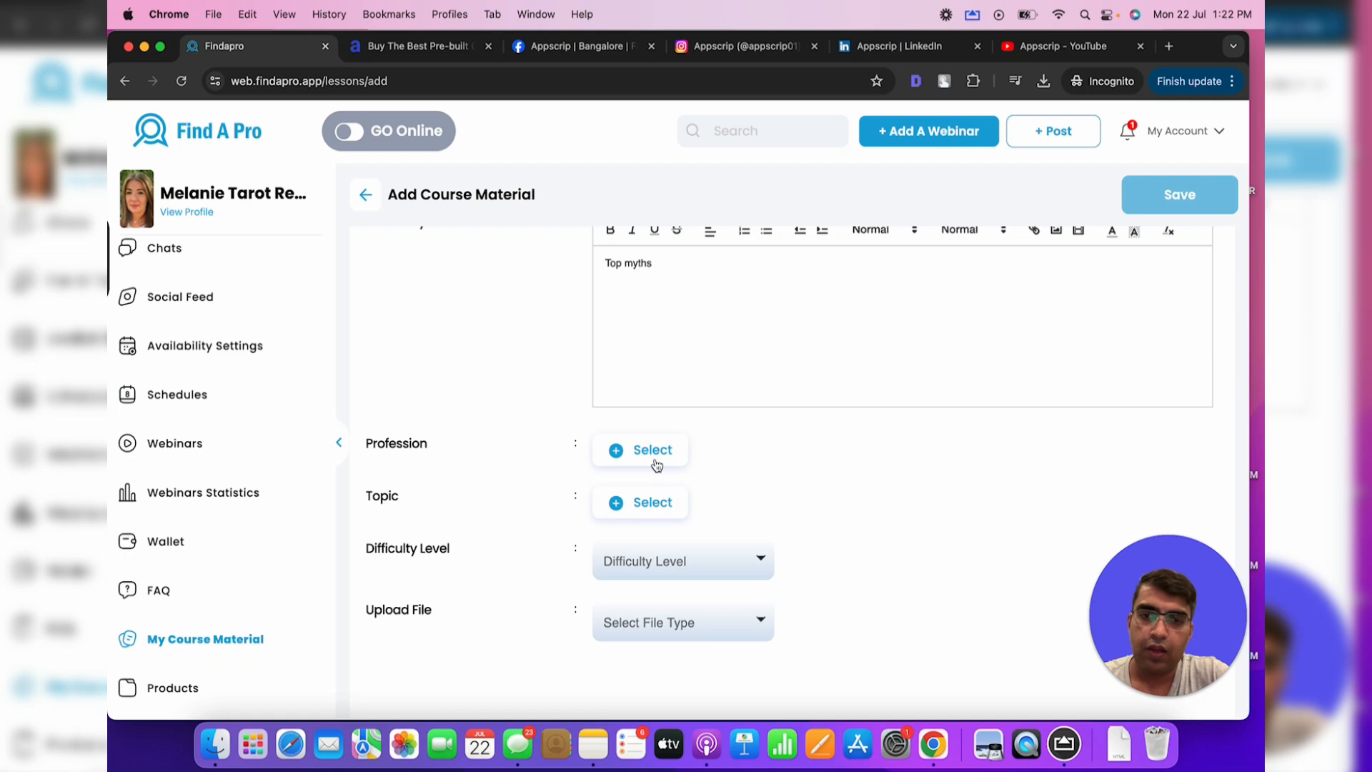
pyautogui.click(656, 465)
pyautogui.click(523, 436)
pyautogui.click(582, 441)
pyautogui.click(503, 442)
pyautogui.click(609, 437)
pyautogui.click(620, 490)
# Set the topic to Tarot and the difficulty level to Easy
pyautogui.click(626, 507)
pyautogui.click(488, 432)
pyautogui.click(582, 498)
pyautogui.scroll(-1, 614, 500)
pyautogui.click(660, 534)
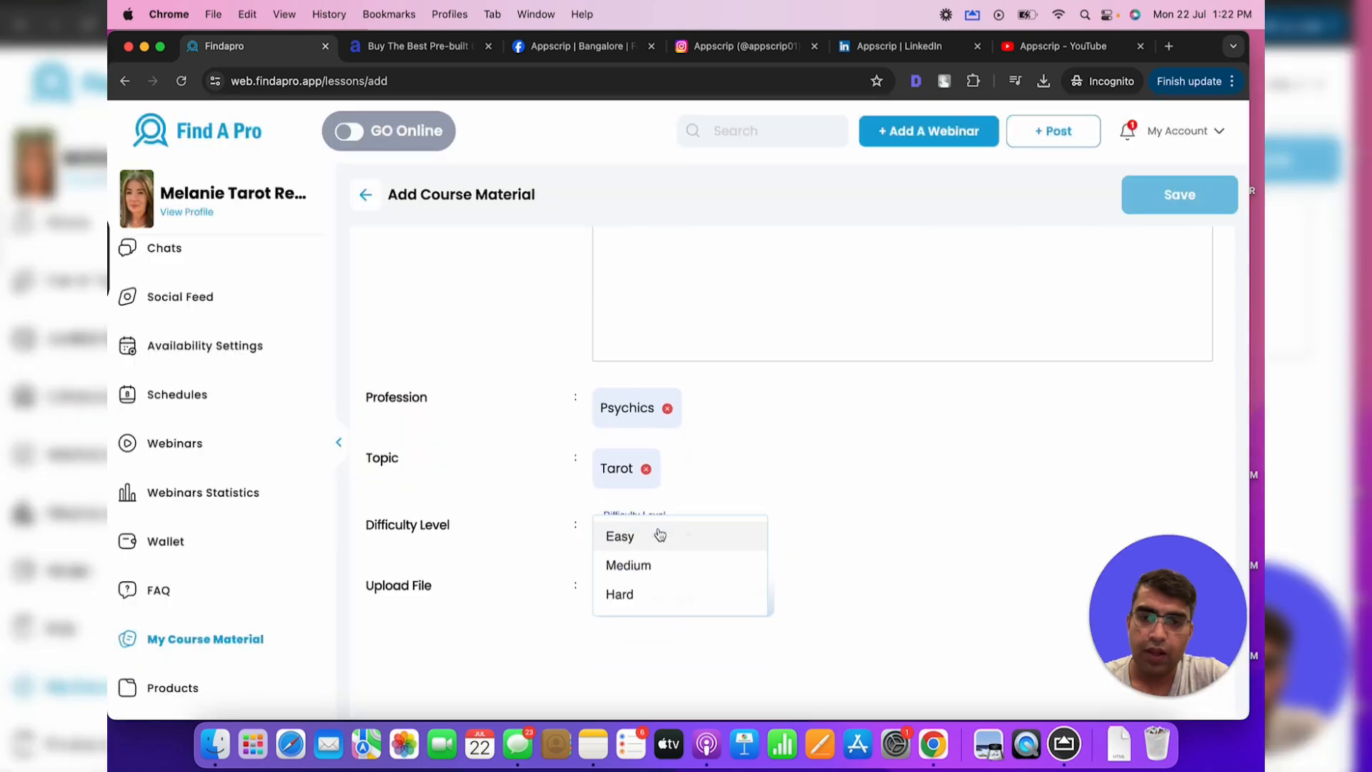
pyautogui.click(635, 542)
# Set the file type to Video and attach tarot-video.mp4 as the course video
pyautogui.click(652, 596)
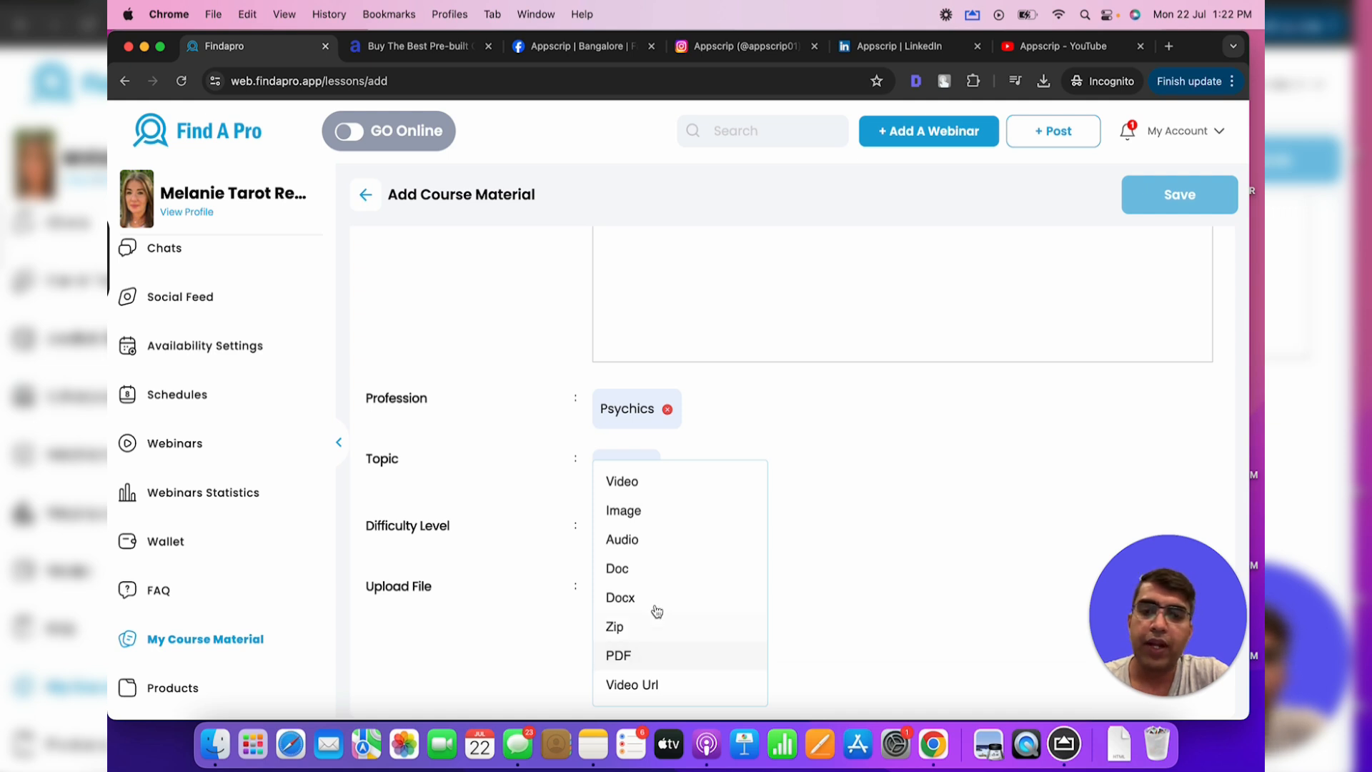
pyautogui.click(654, 510)
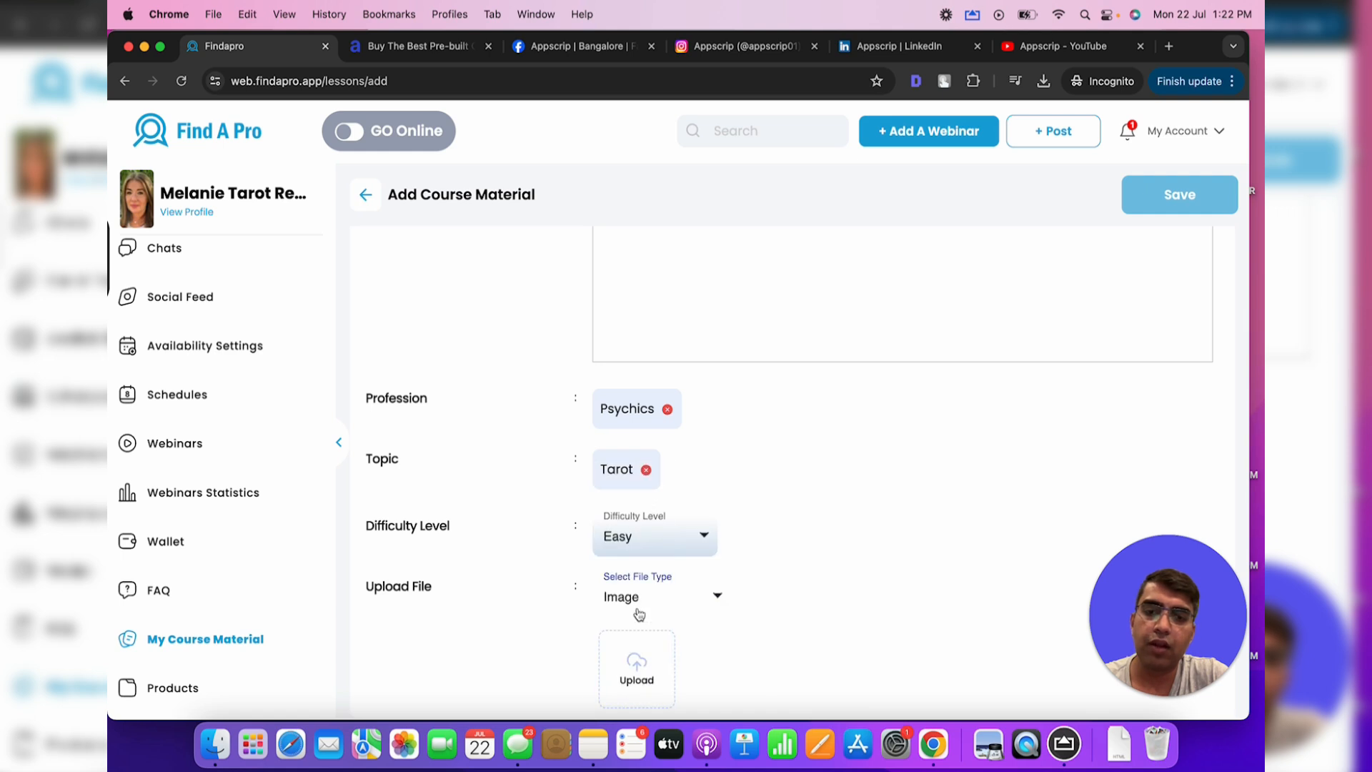
pyautogui.click(638, 599)
pyautogui.click(640, 489)
pyautogui.click(637, 666)
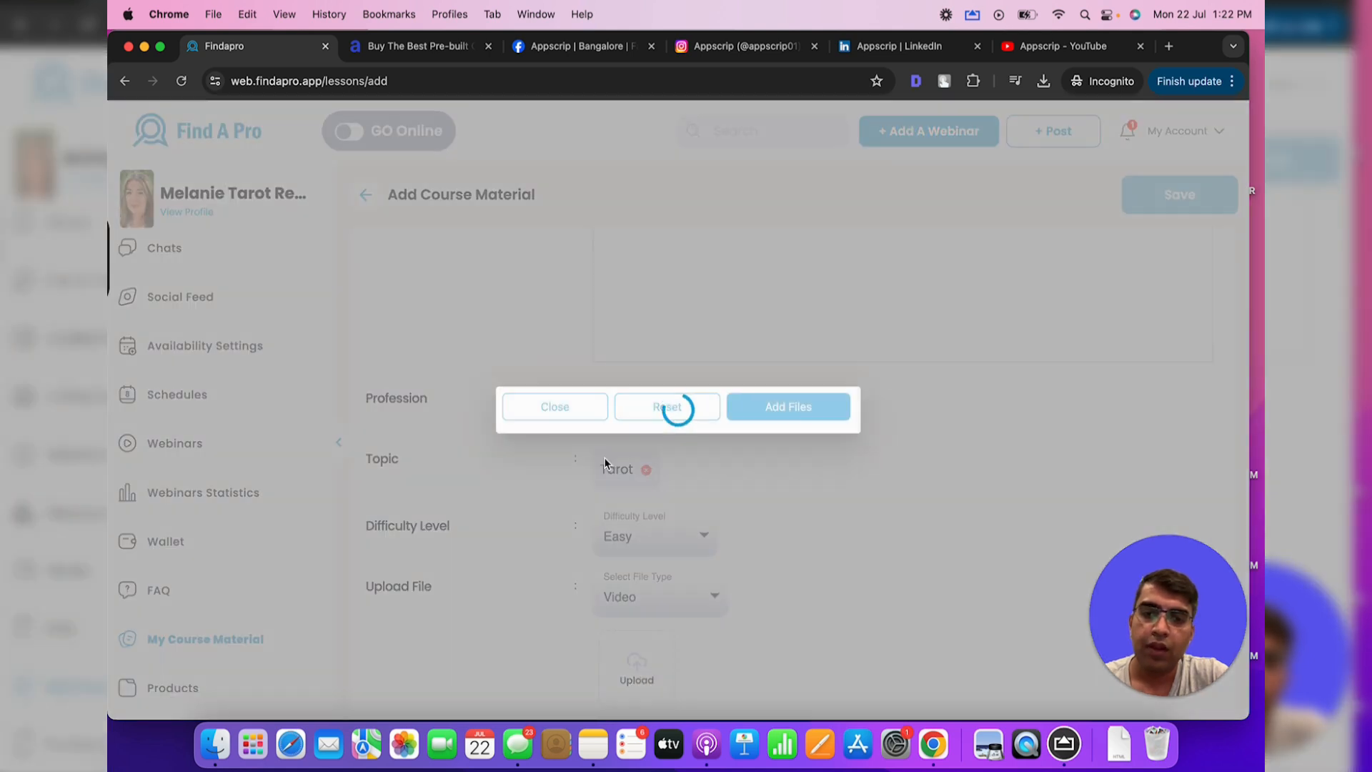
pyautogui.click(715, 387)
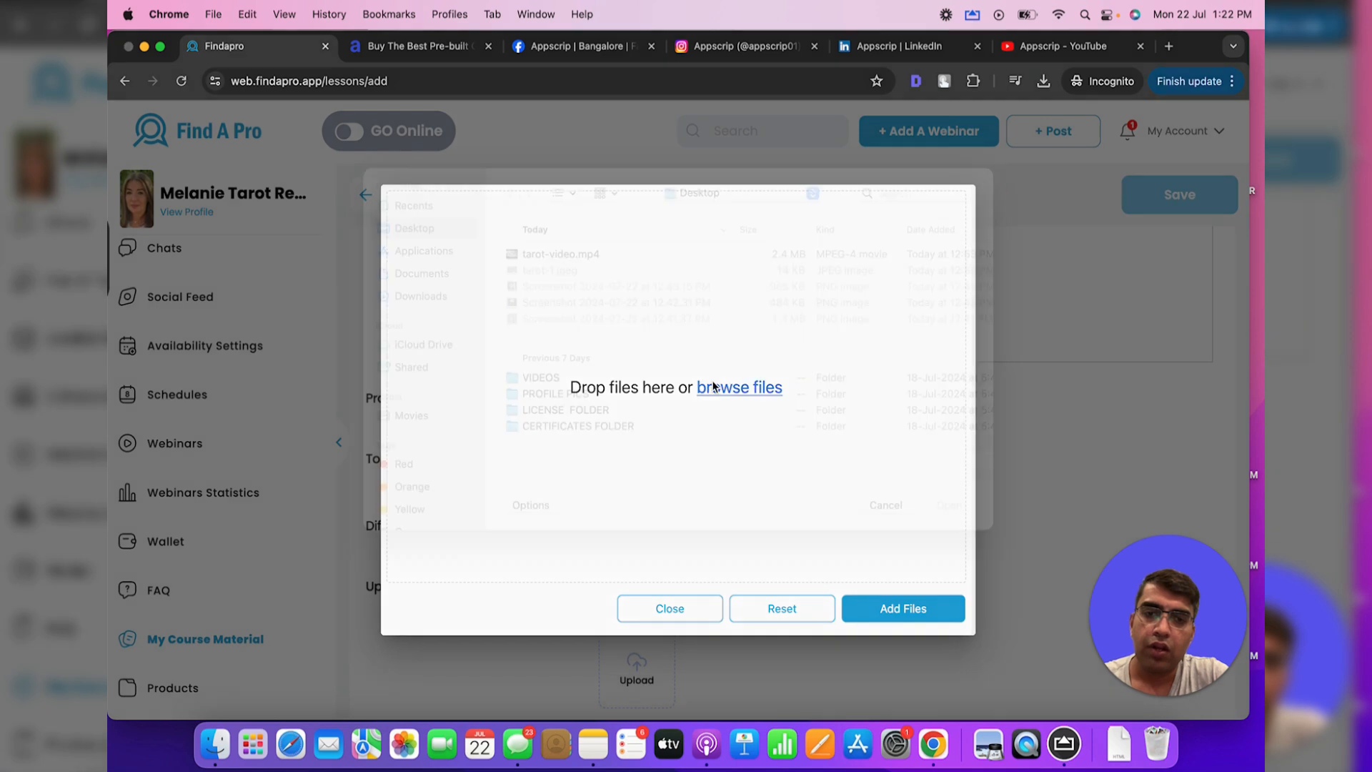
pyautogui.click(572, 282)
pyautogui.doubleClick(571, 282)
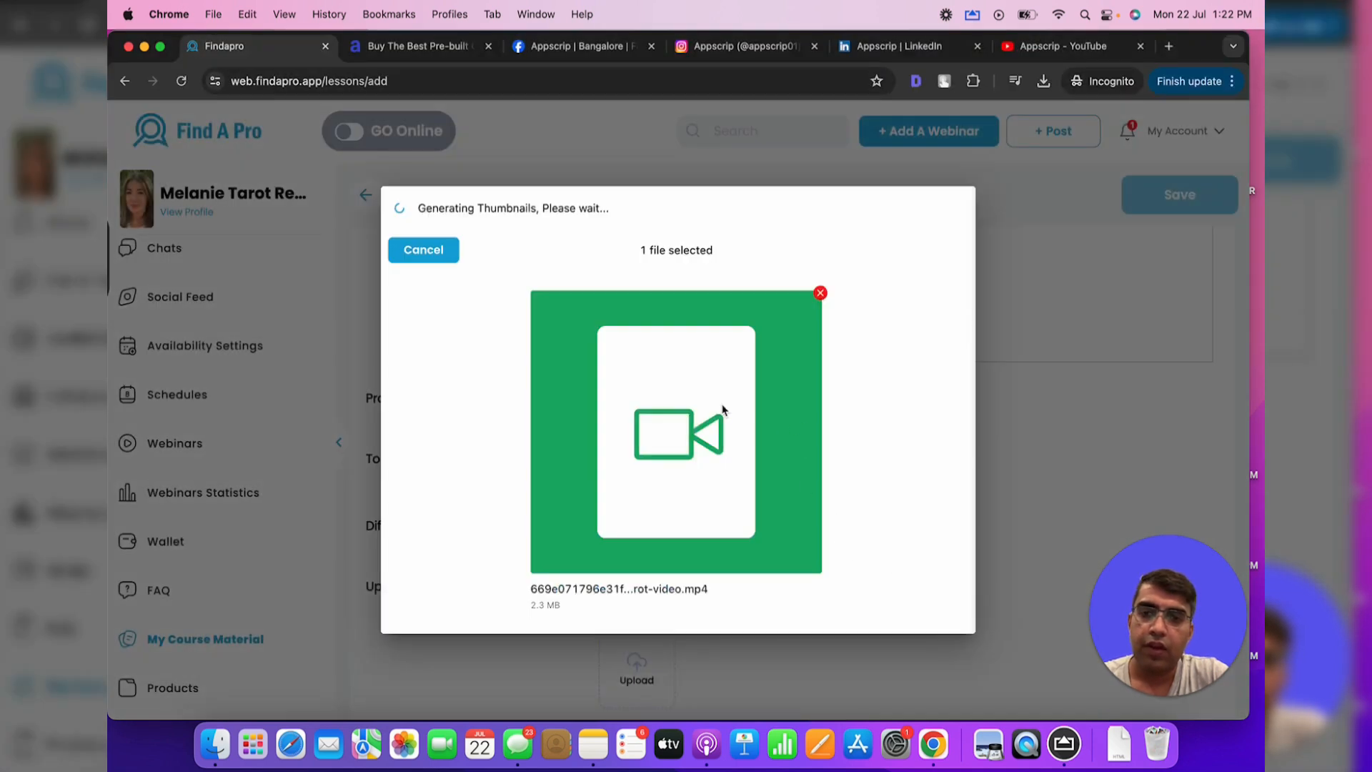
pyautogui.click(933, 621)
pyautogui.scroll(-3, 821, 576)
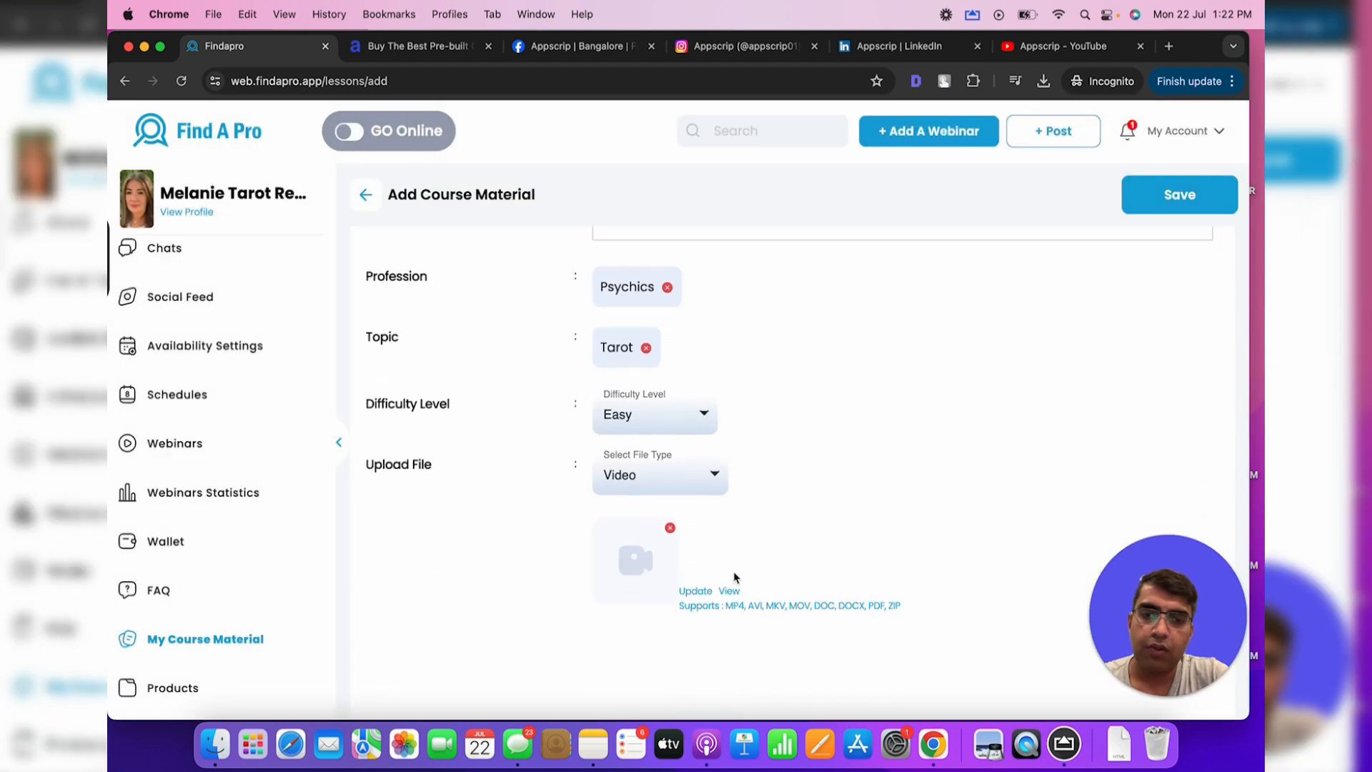
# Save the tarot myths material, then open the Wallet's Withdraw Money page showing $0.00
pyautogui.click(1178, 205)
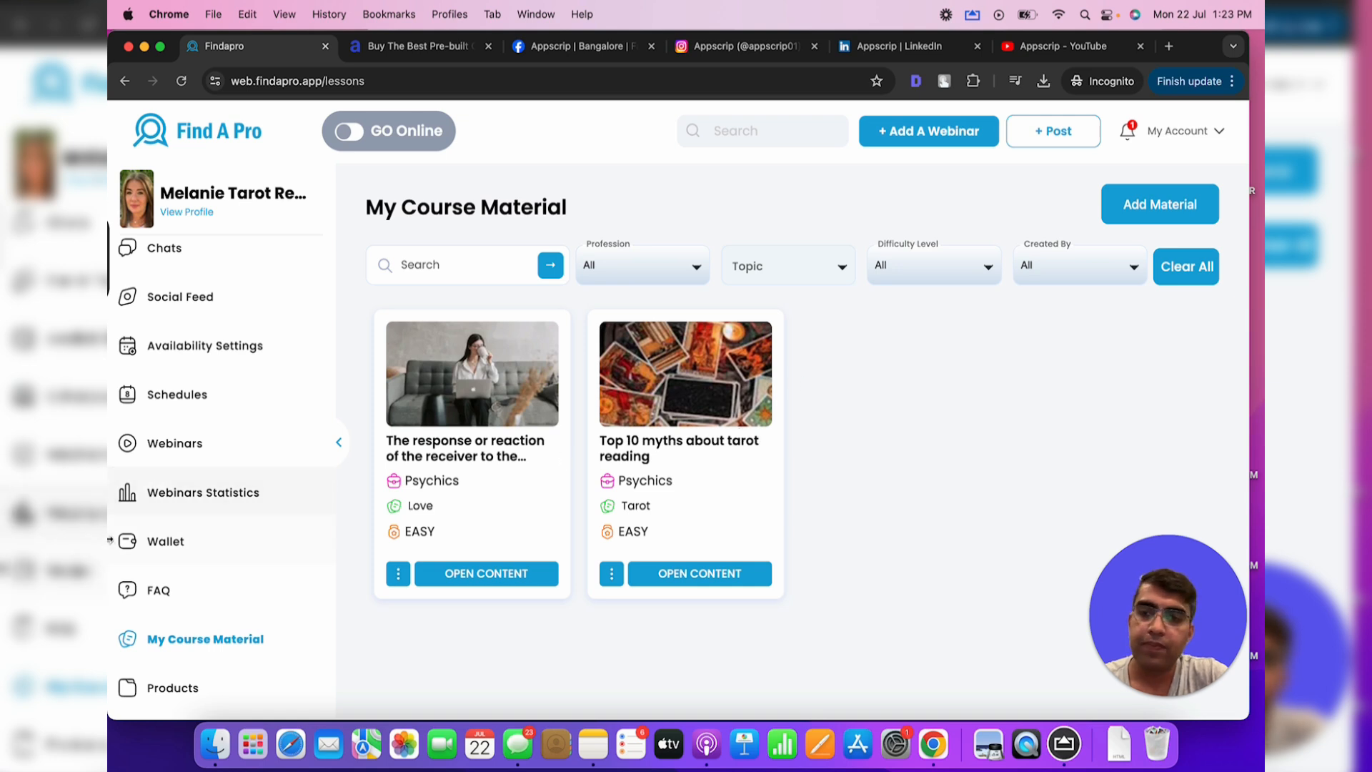
pyautogui.click(203, 548)
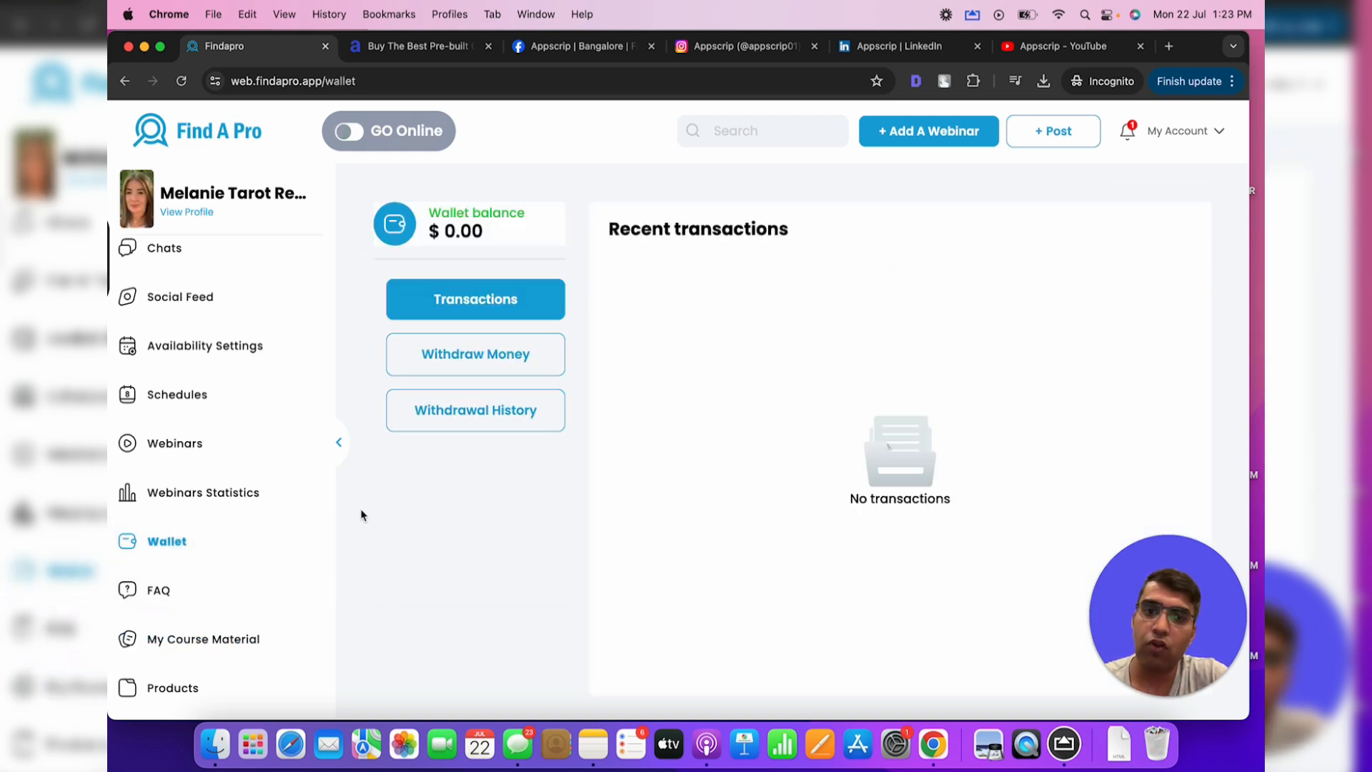
pyautogui.click(524, 361)
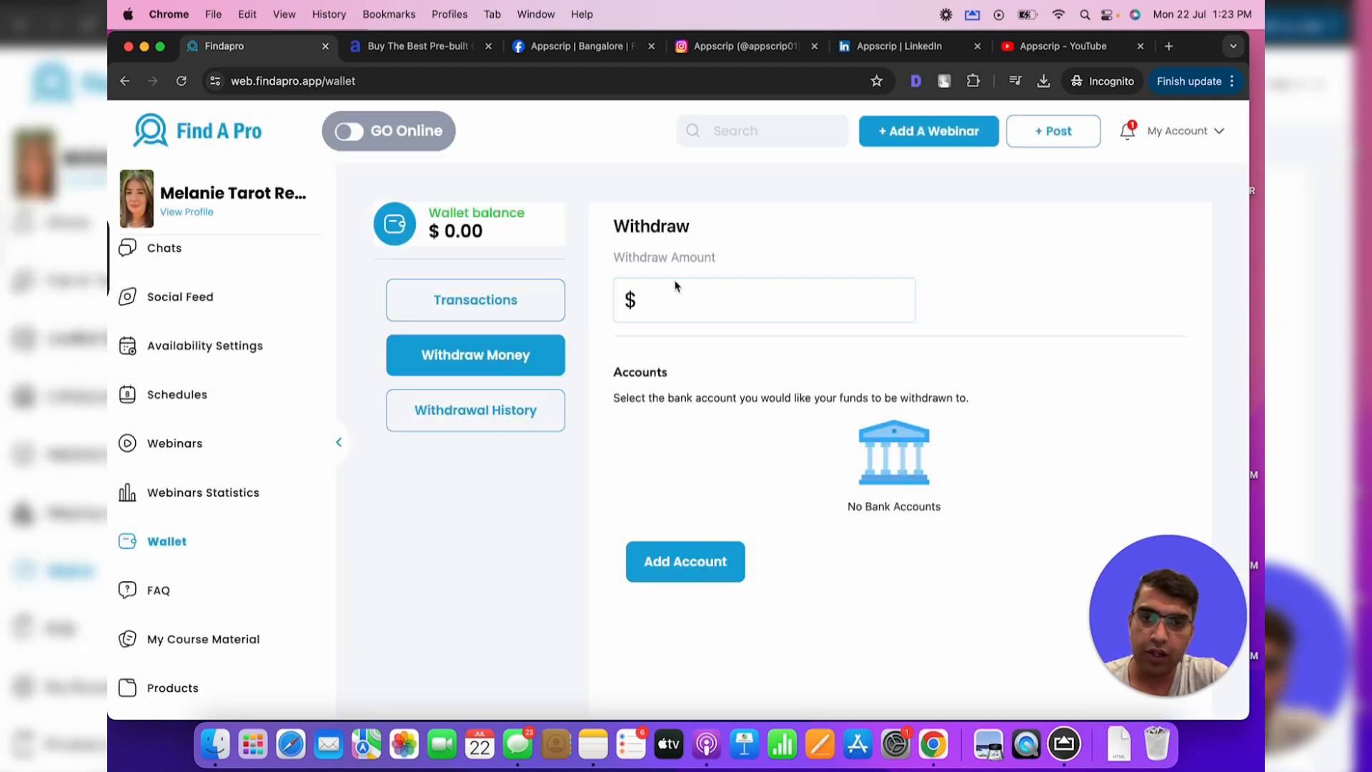
# Start adding a bank account and verify an India (+91) mobile number with the received code
pyautogui.click(697, 559)
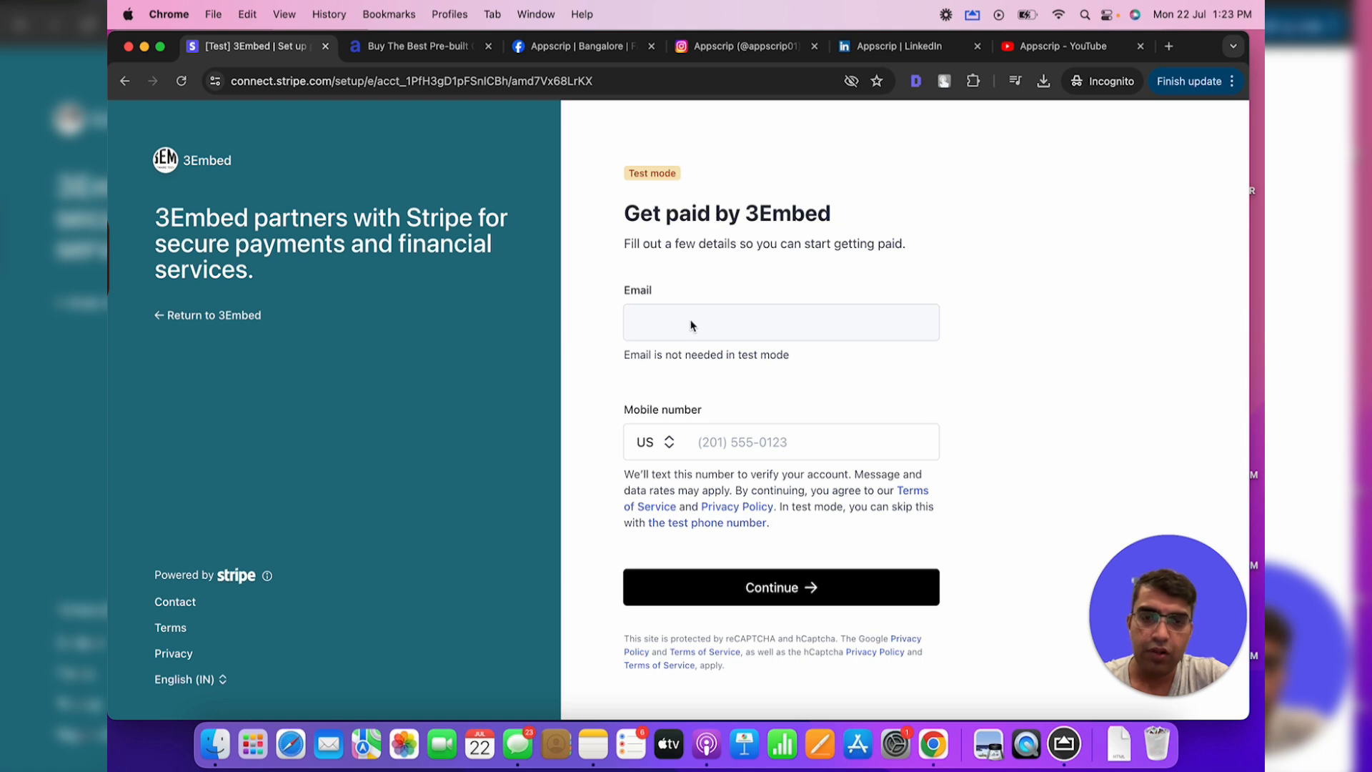
pyautogui.click(739, 454)
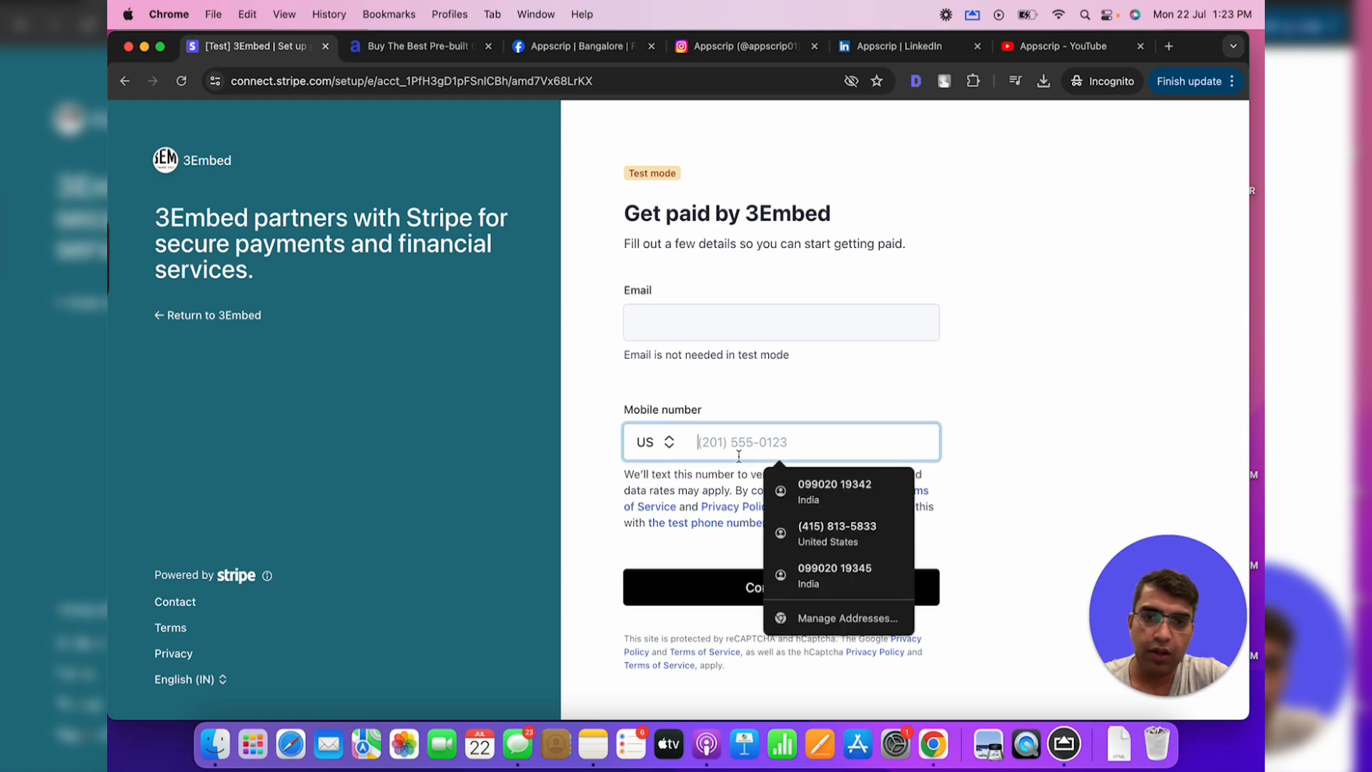
pyautogui.click(667, 443)
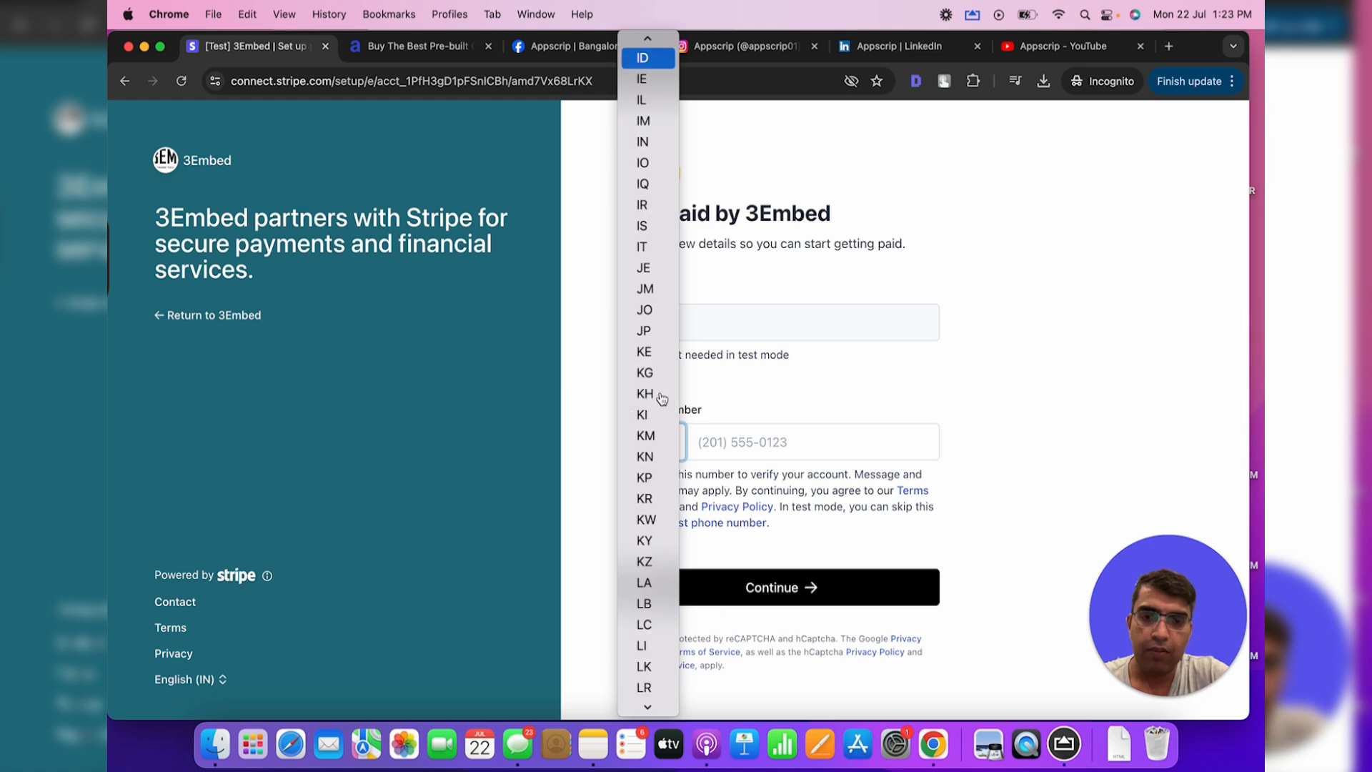
pyautogui.click(642, 142)
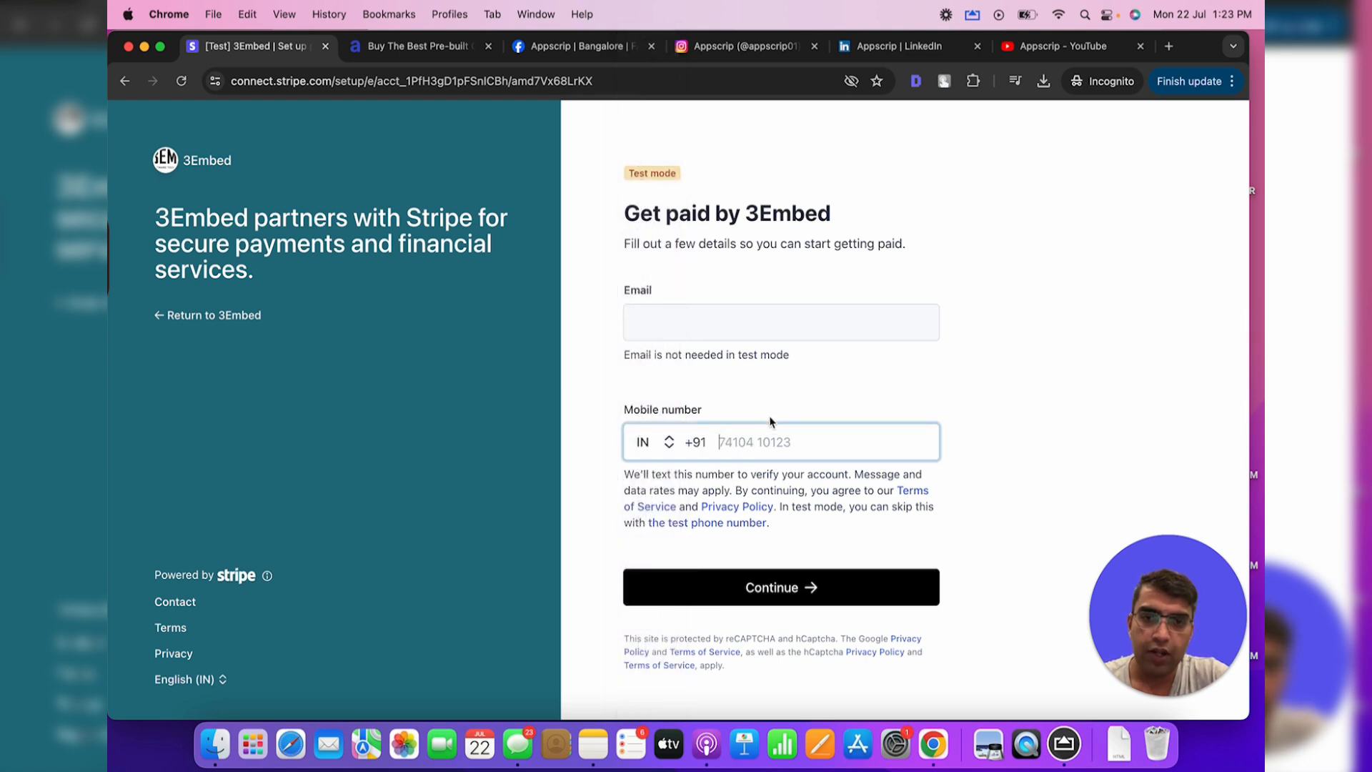
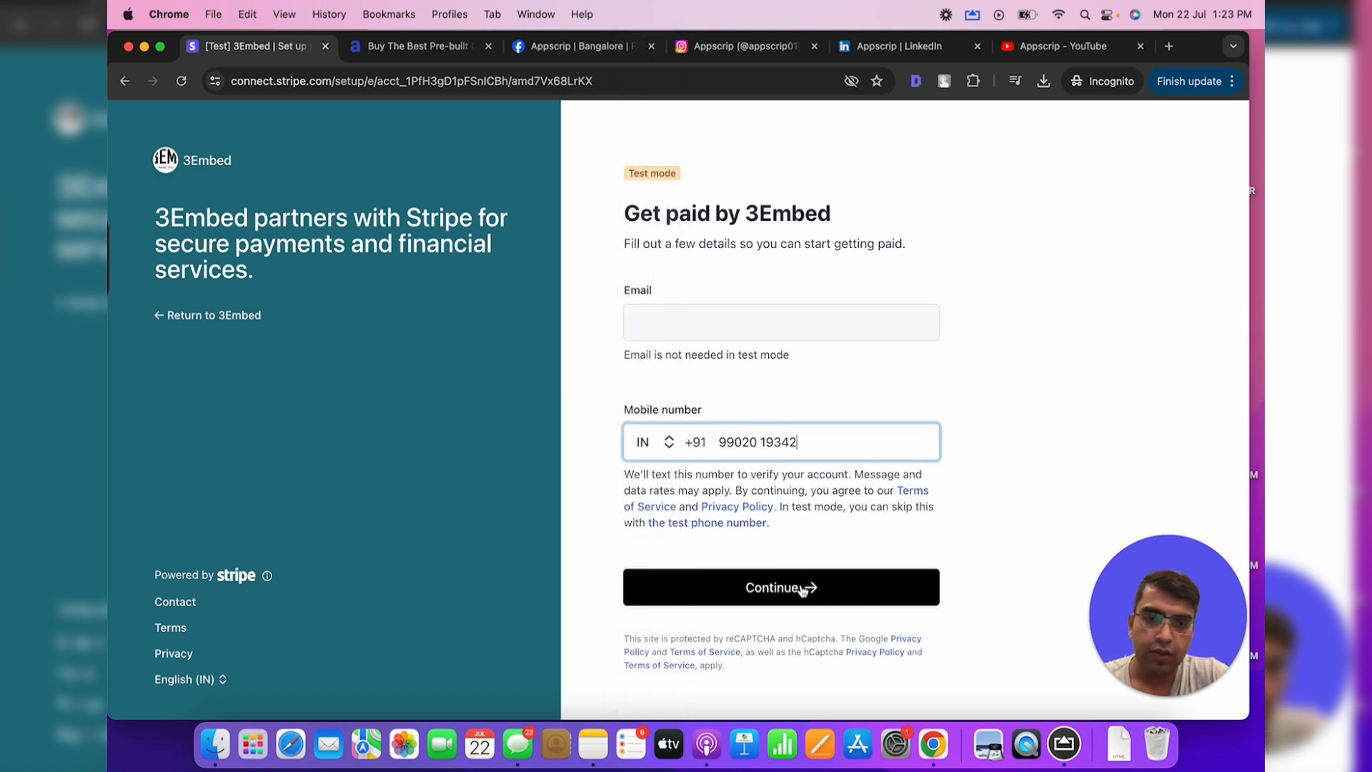
pyautogui.click(803, 588)
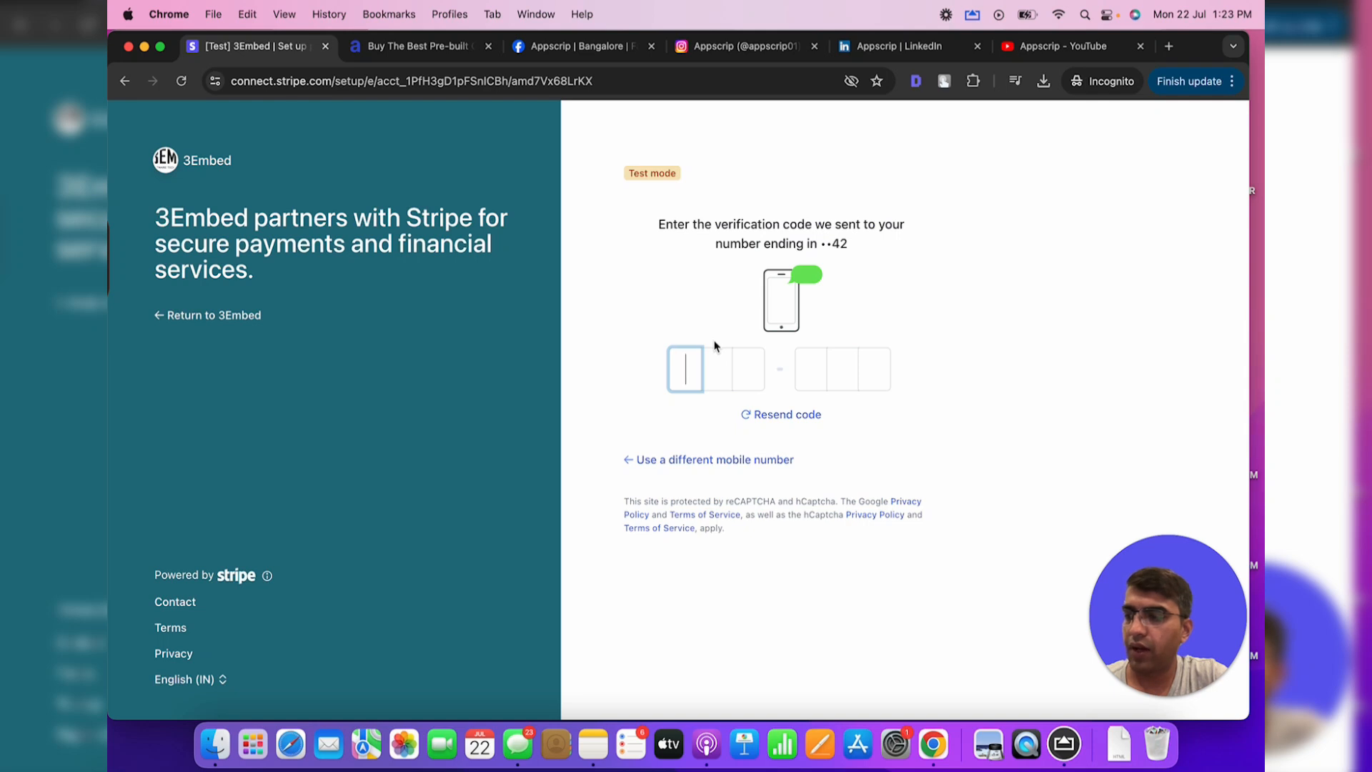
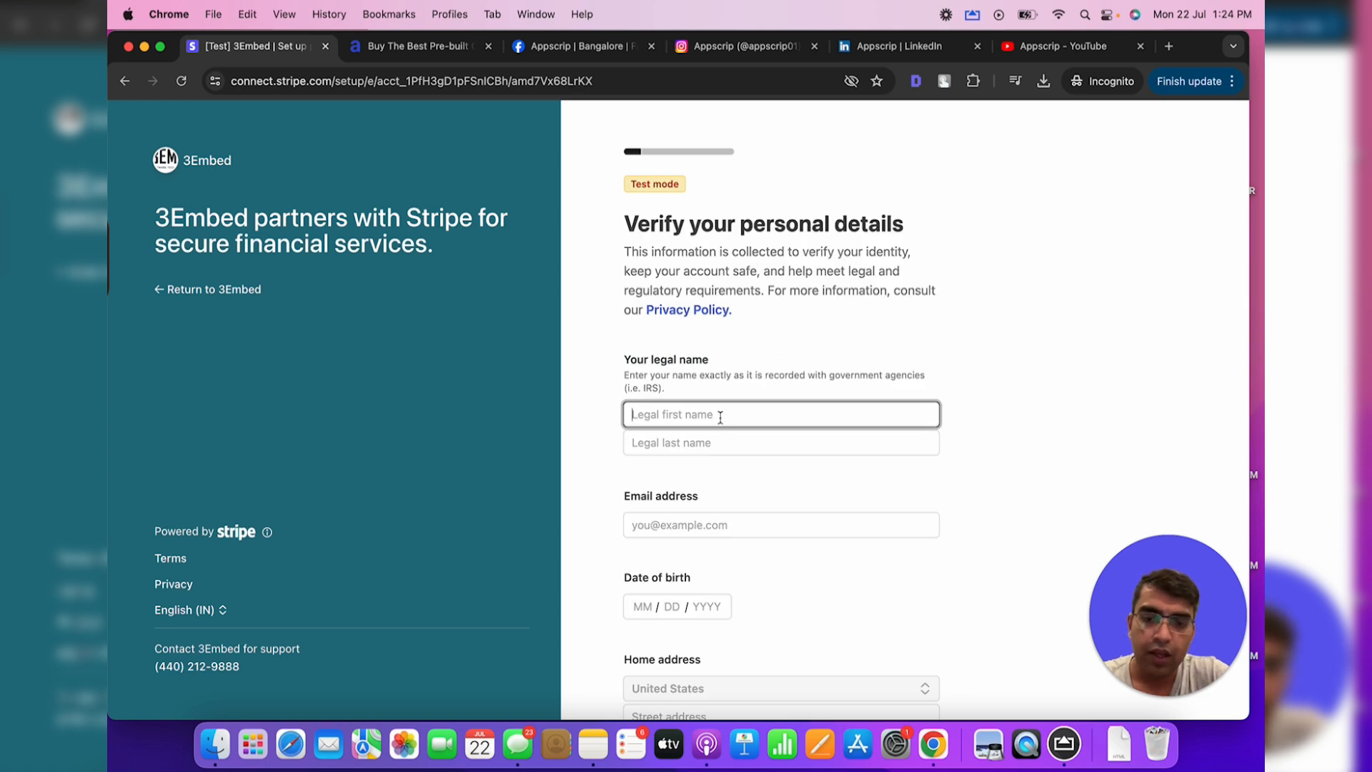
pyautogui.press('Tab')
pyautogui.press('Tab')
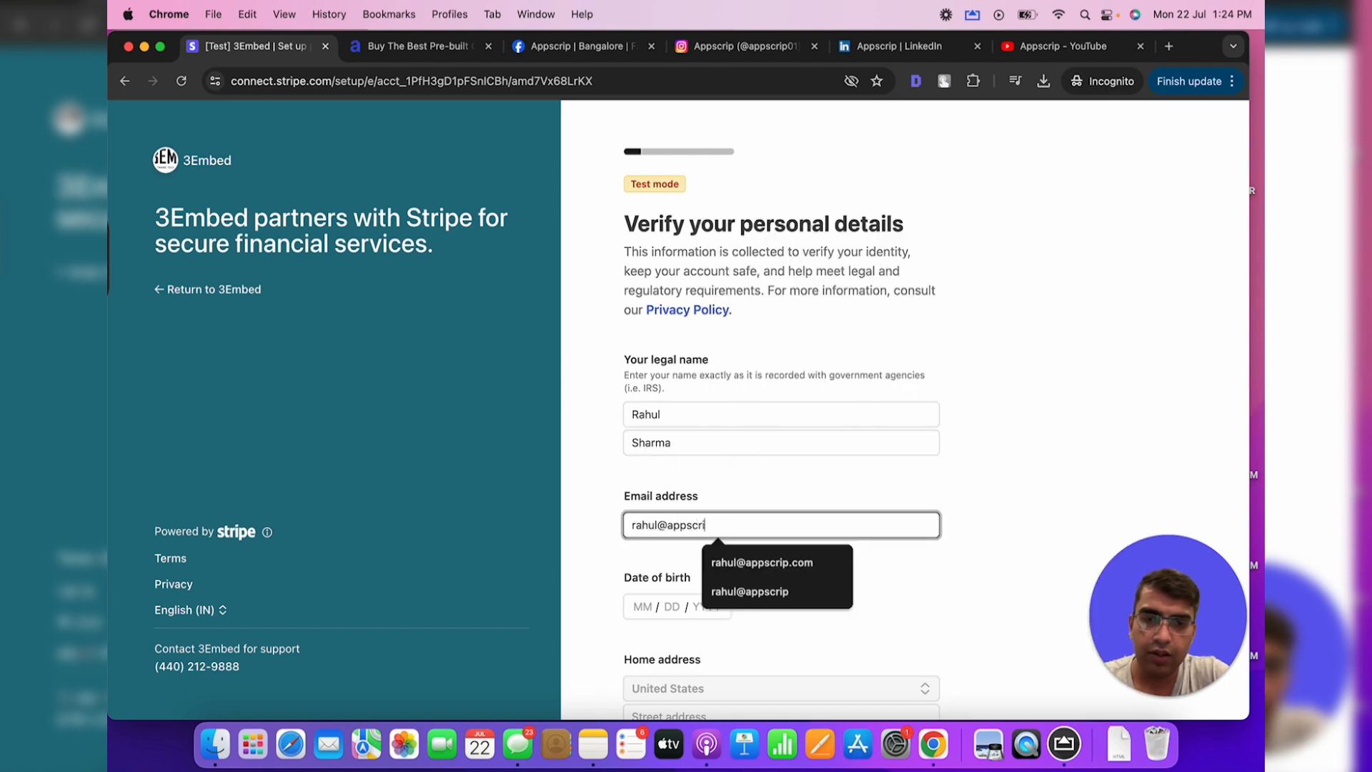
pyautogui.press('Tab')
pyautogui.scroll(-2, 710, 515)
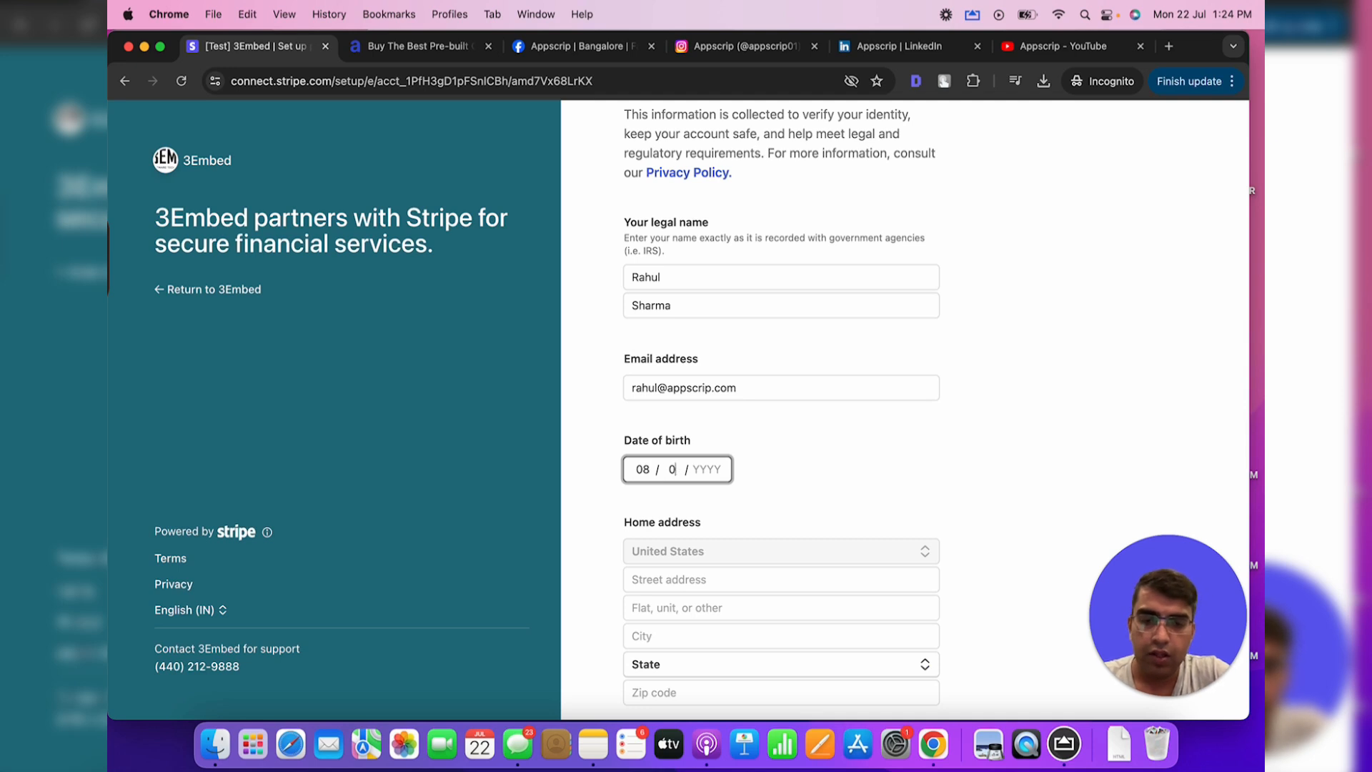
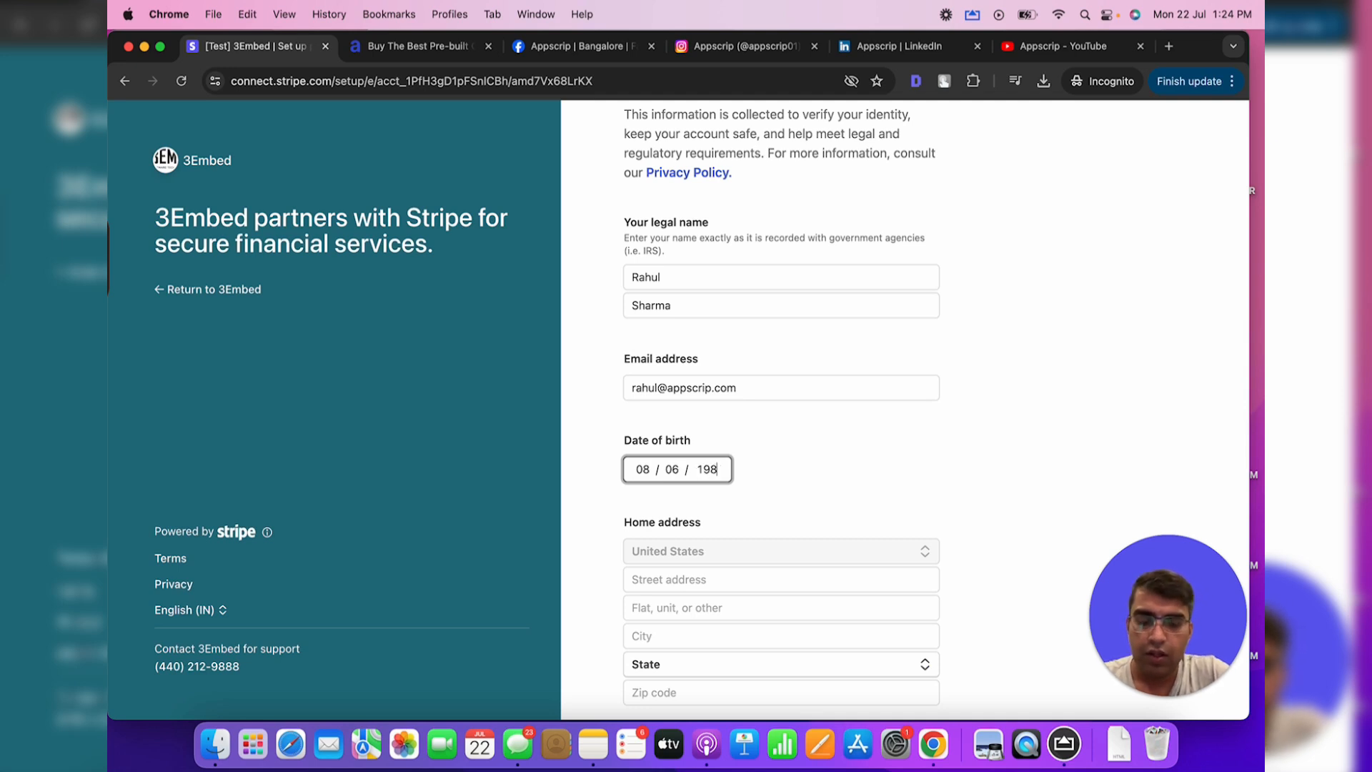
# Fill in the US home street address by picking the correct address suggestion
pyautogui.scroll(-3, 670, 408)
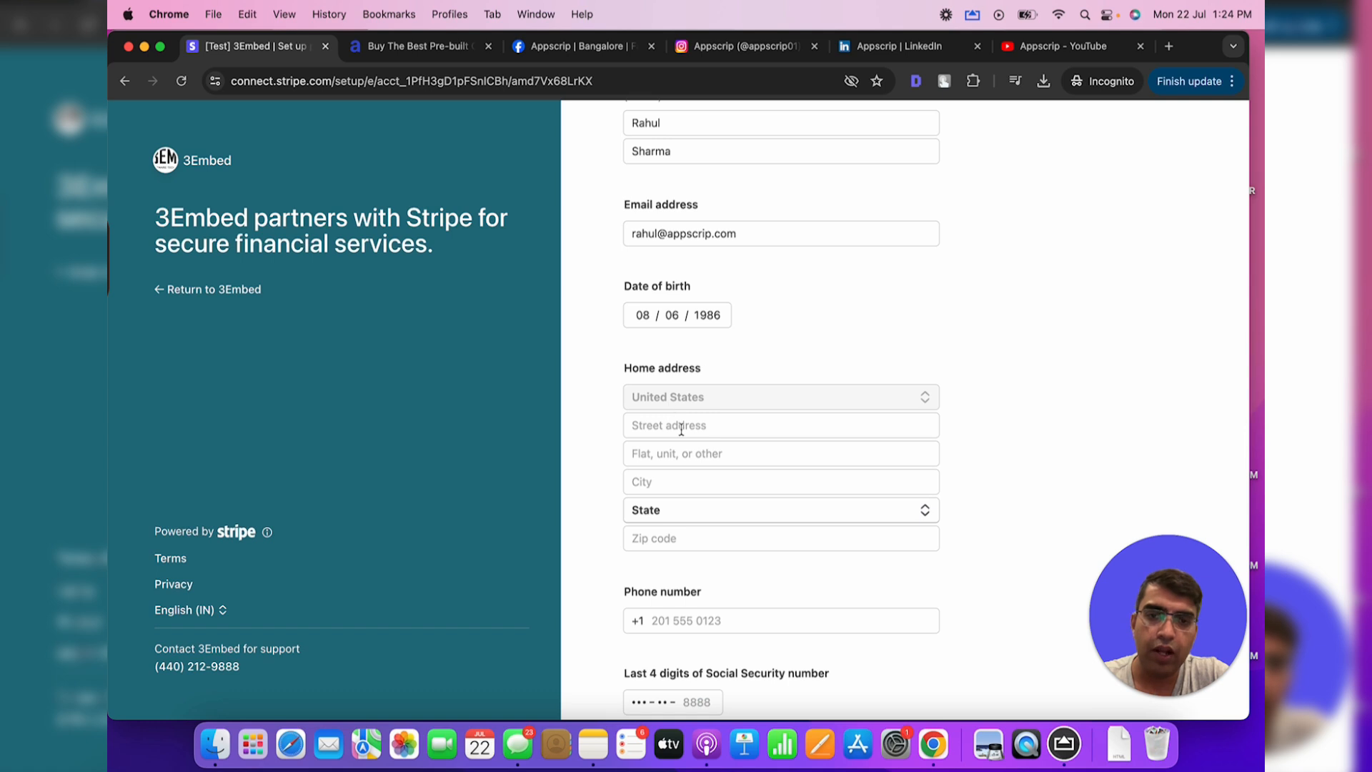
pyautogui.click(681, 426)
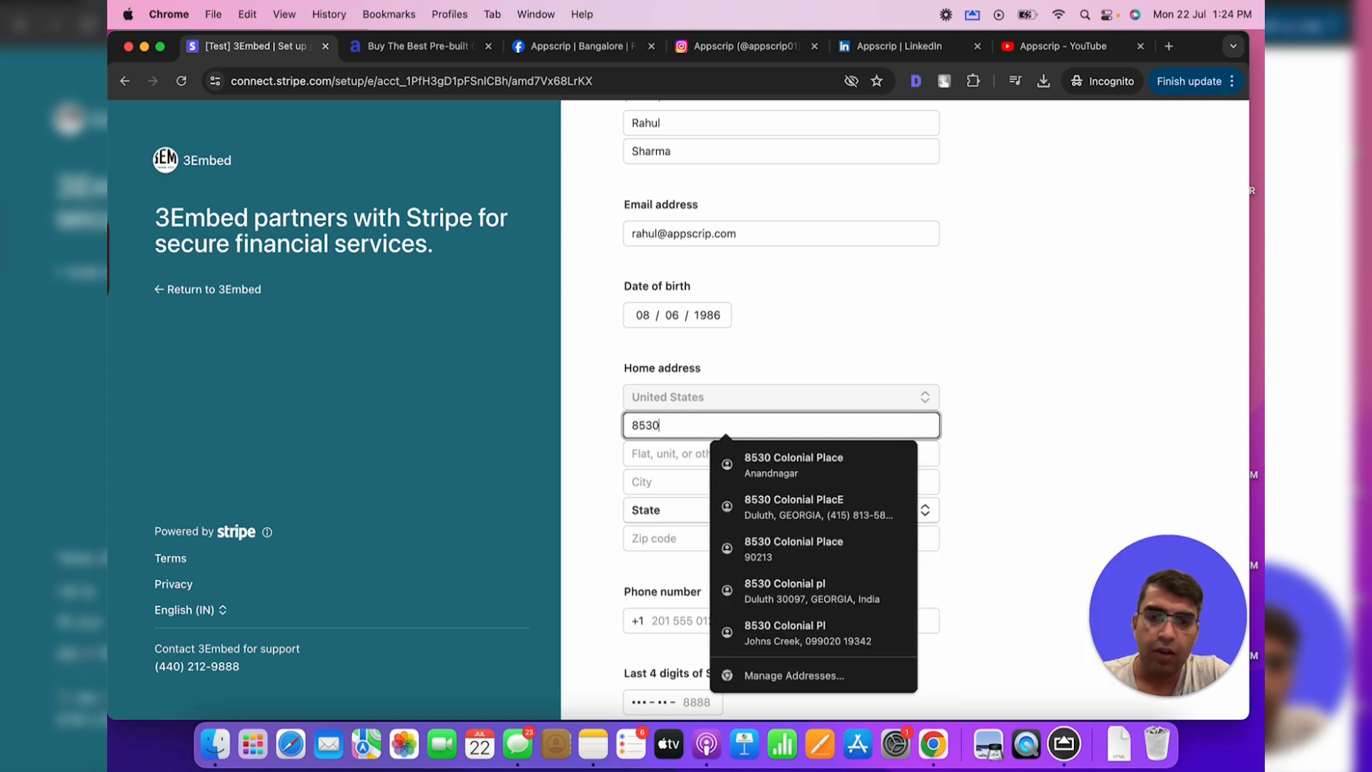
pyautogui.press('Tab')
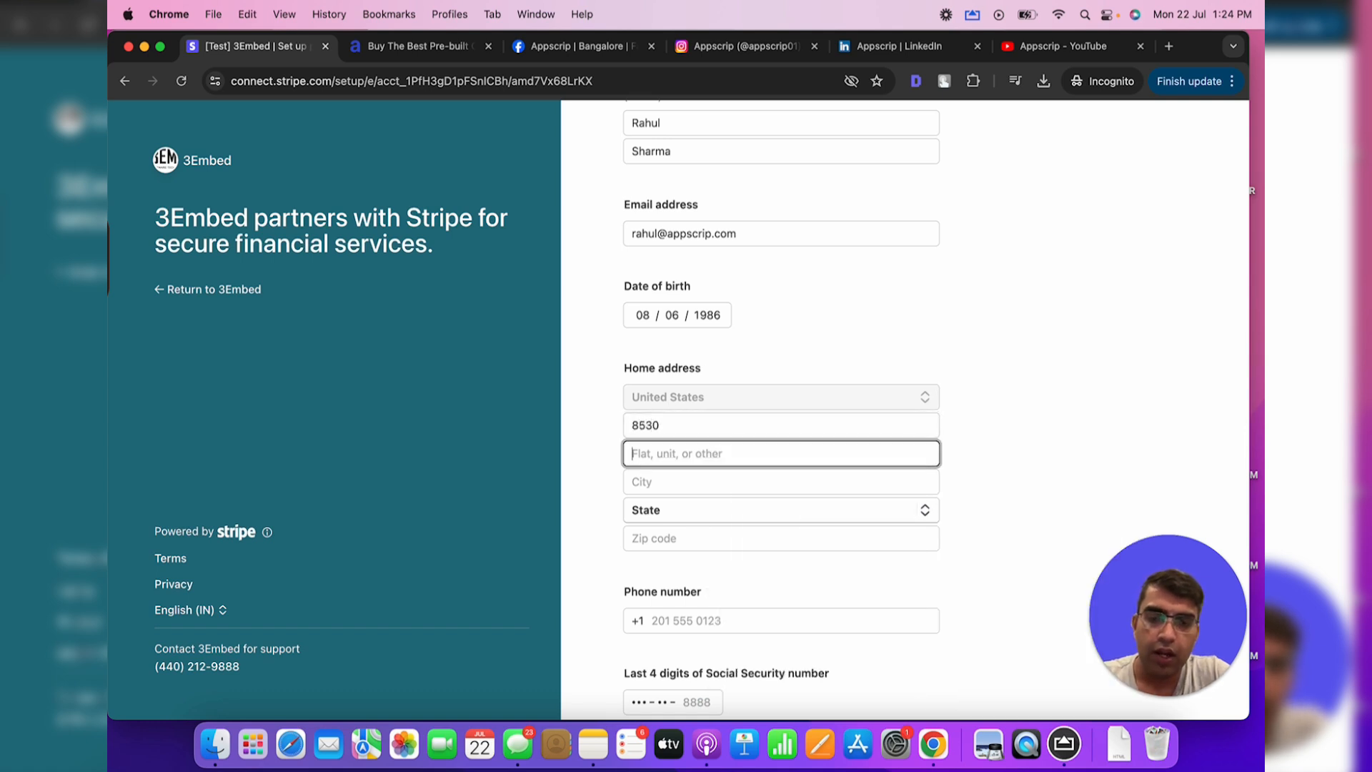
pyautogui.click(680, 480)
pyautogui.hotkey('shift', 'Tab')
pyautogui.hotkey('shift', 'Tab')
pyautogui.press('BackSpace')
pyautogui.press('BackSpace')
pyautogui.press('BackSpace')
pyautogui.press('BackSpace')
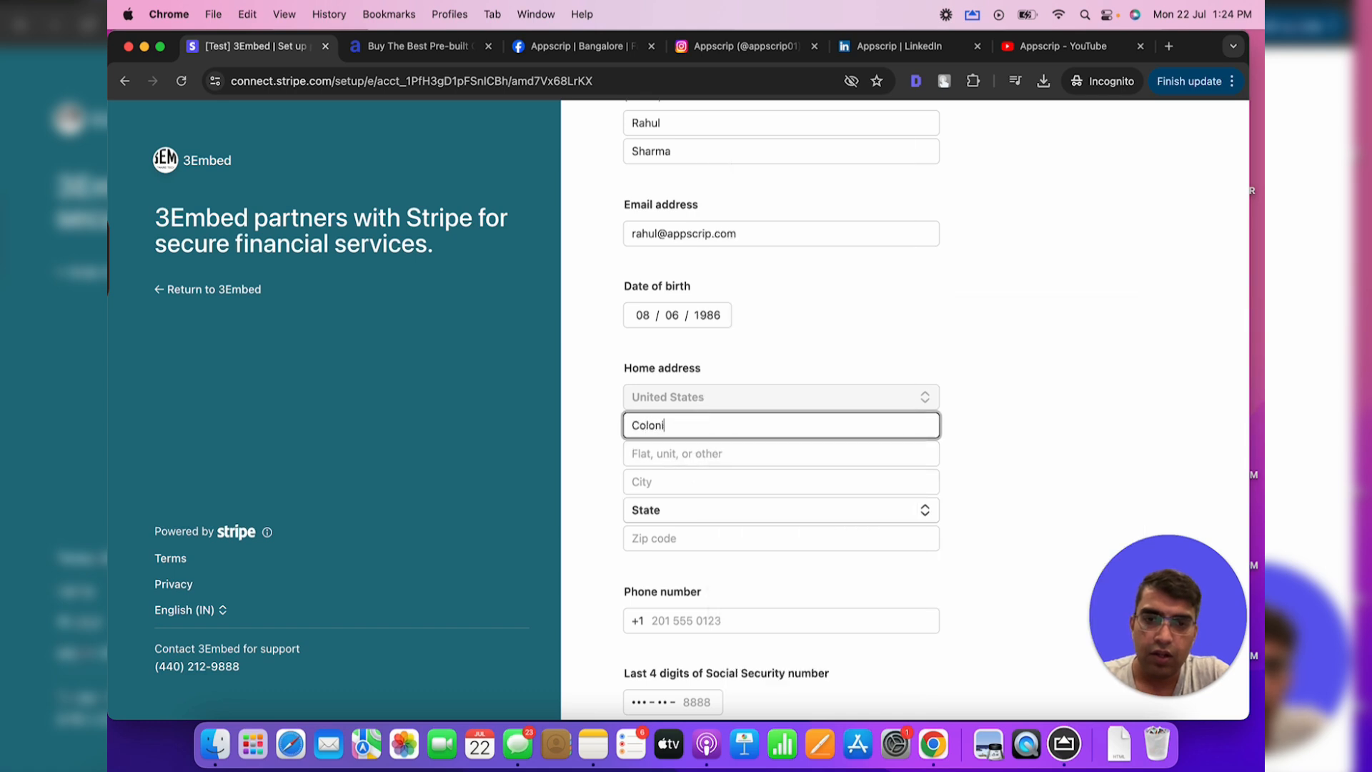
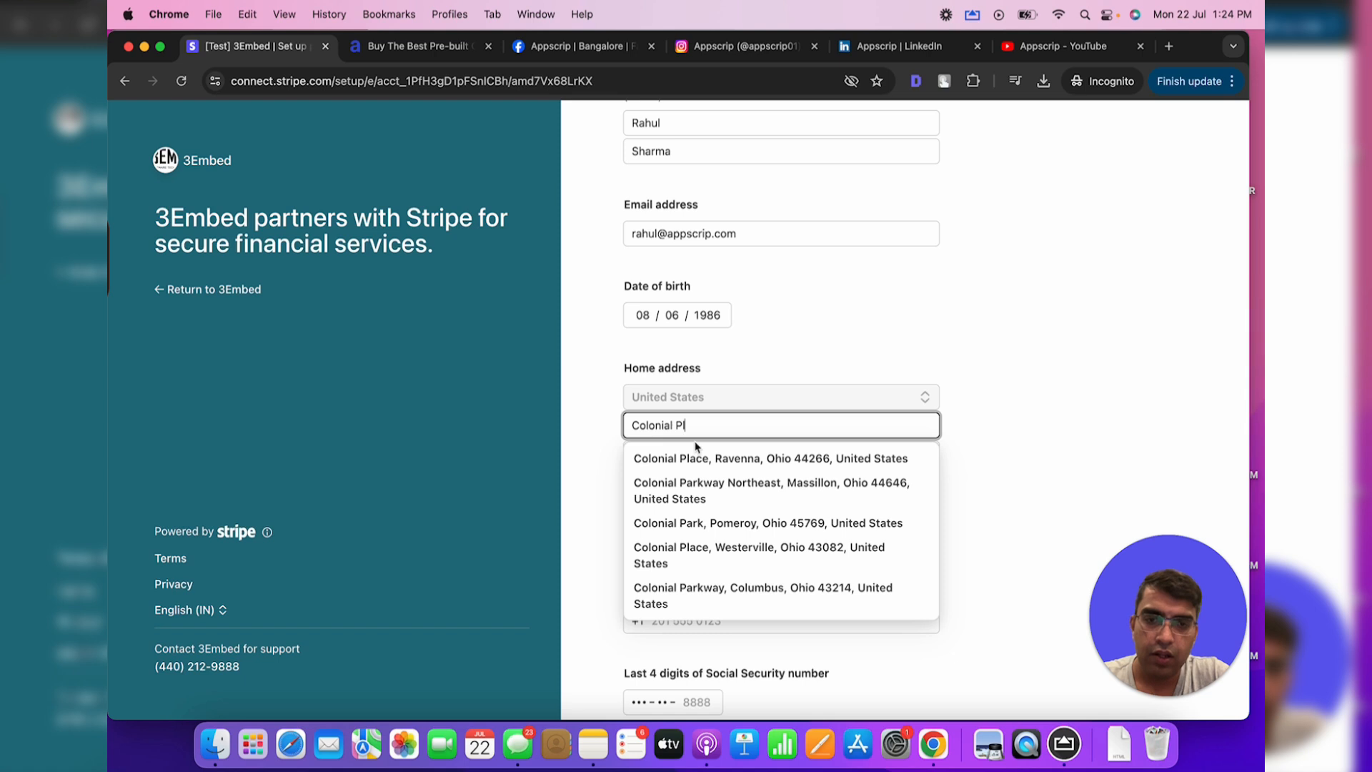
pyautogui.press('super+a')
pyautogui.write('85')
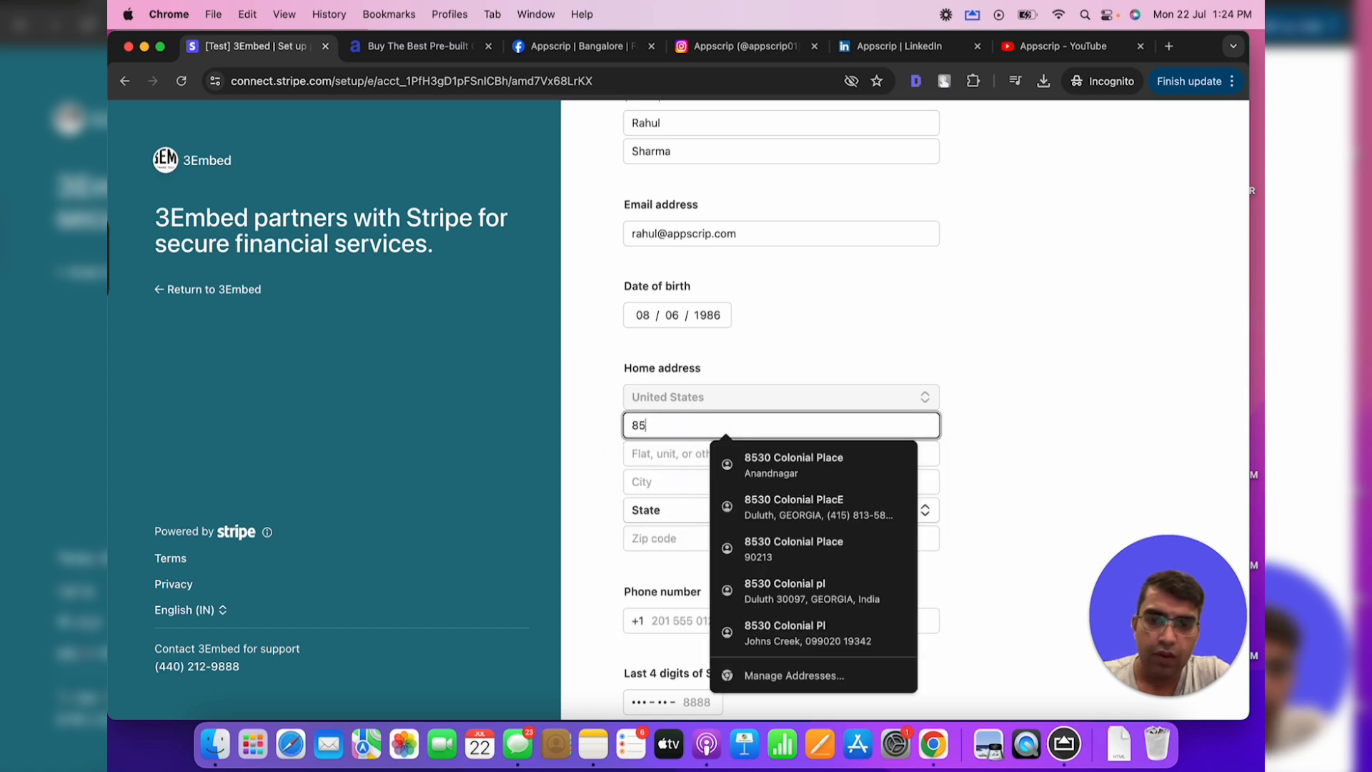
pyautogui.press('BackSpace')
pyautogui.press('BackSpace')
pyautogui.press('BackSpace')
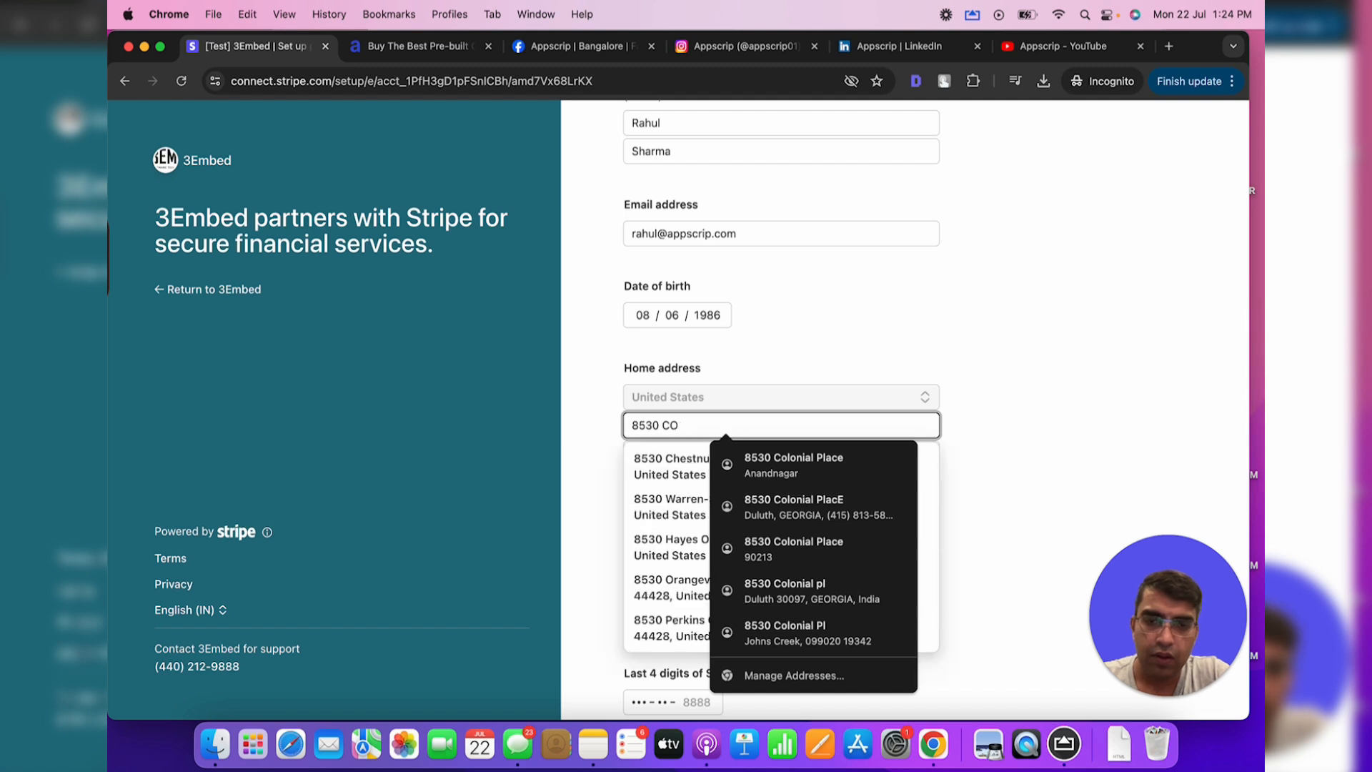
pyautogui.write('La')
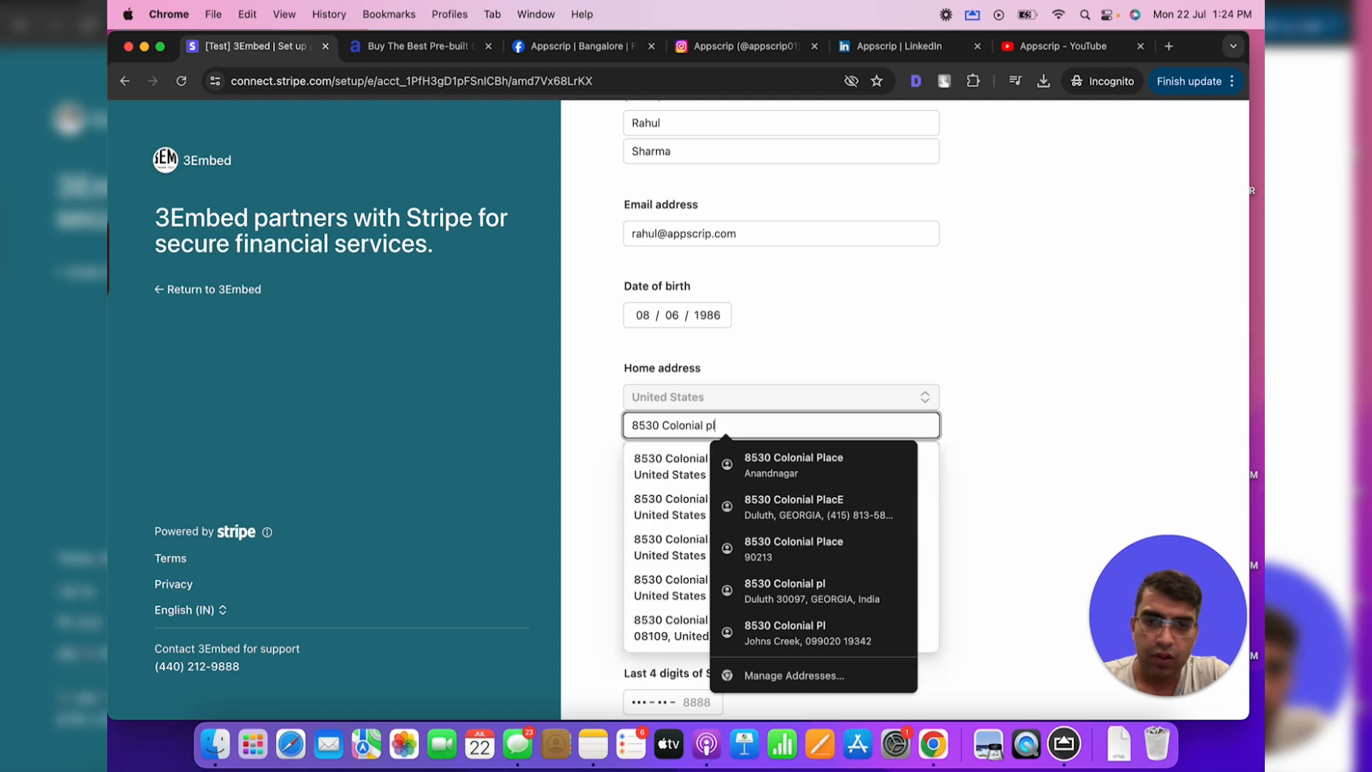
pyautogui.click(690, 474)
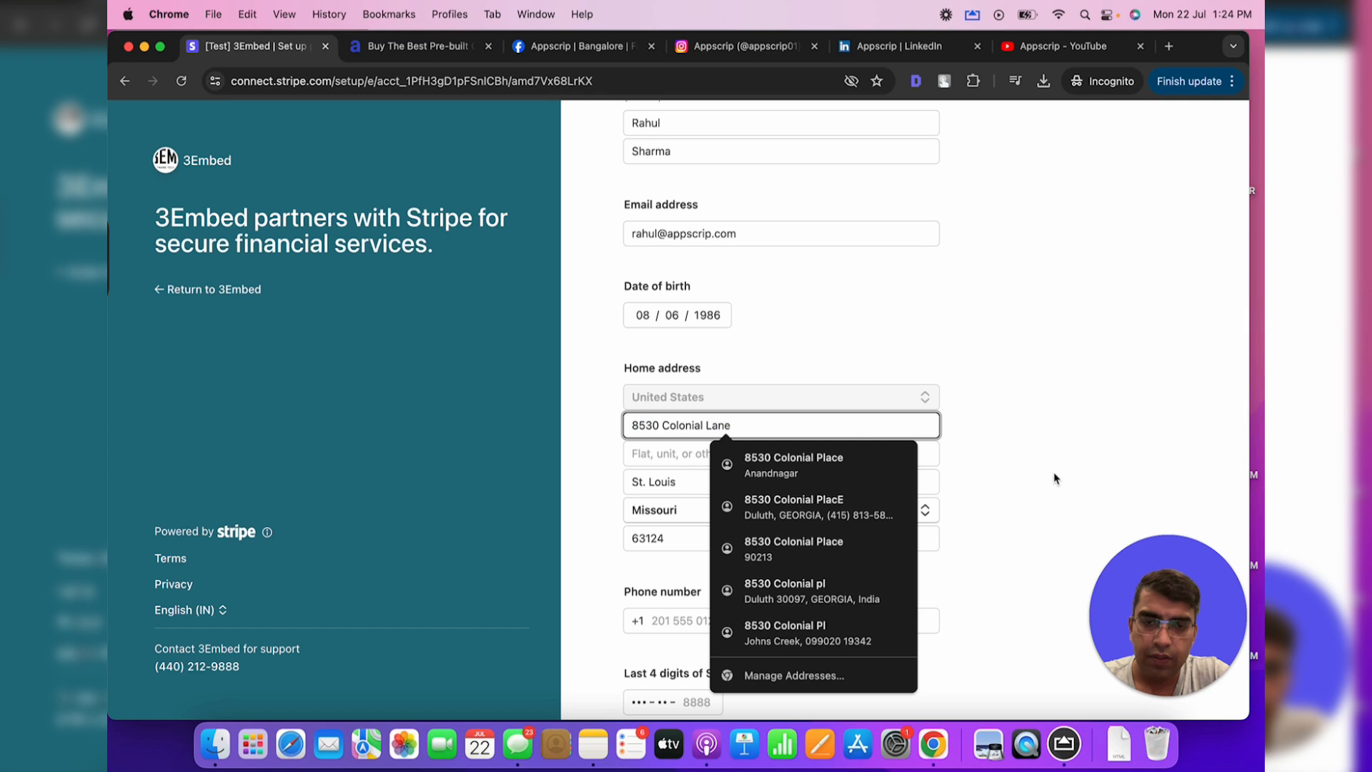
pyautogui.click(754, 426)
pyautogui.press('BackSpace')
pyautogui.press('BackSpace')
pyautogui.press('BackSpace')
pyautogui.press('BackSpace')
pyautogui.write('Pl')
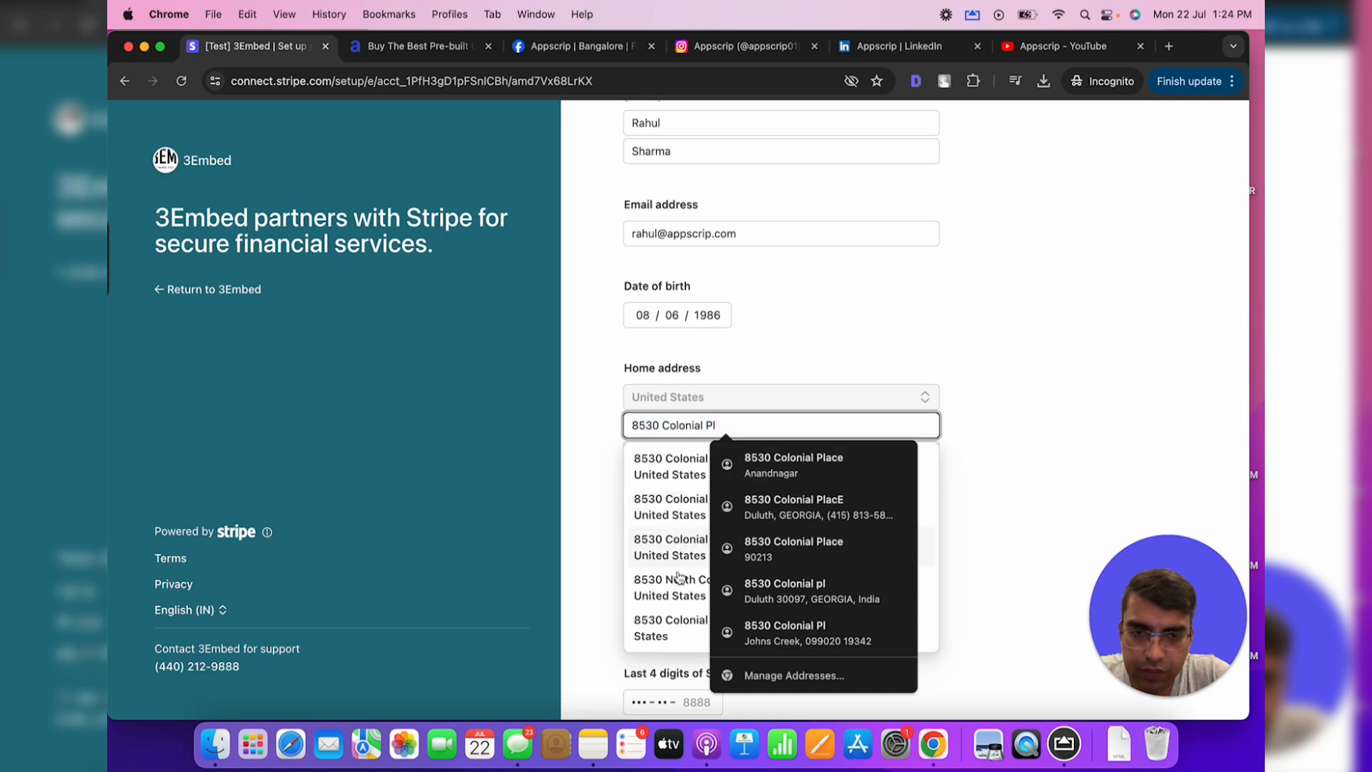
pyautogui.click(675, 511)
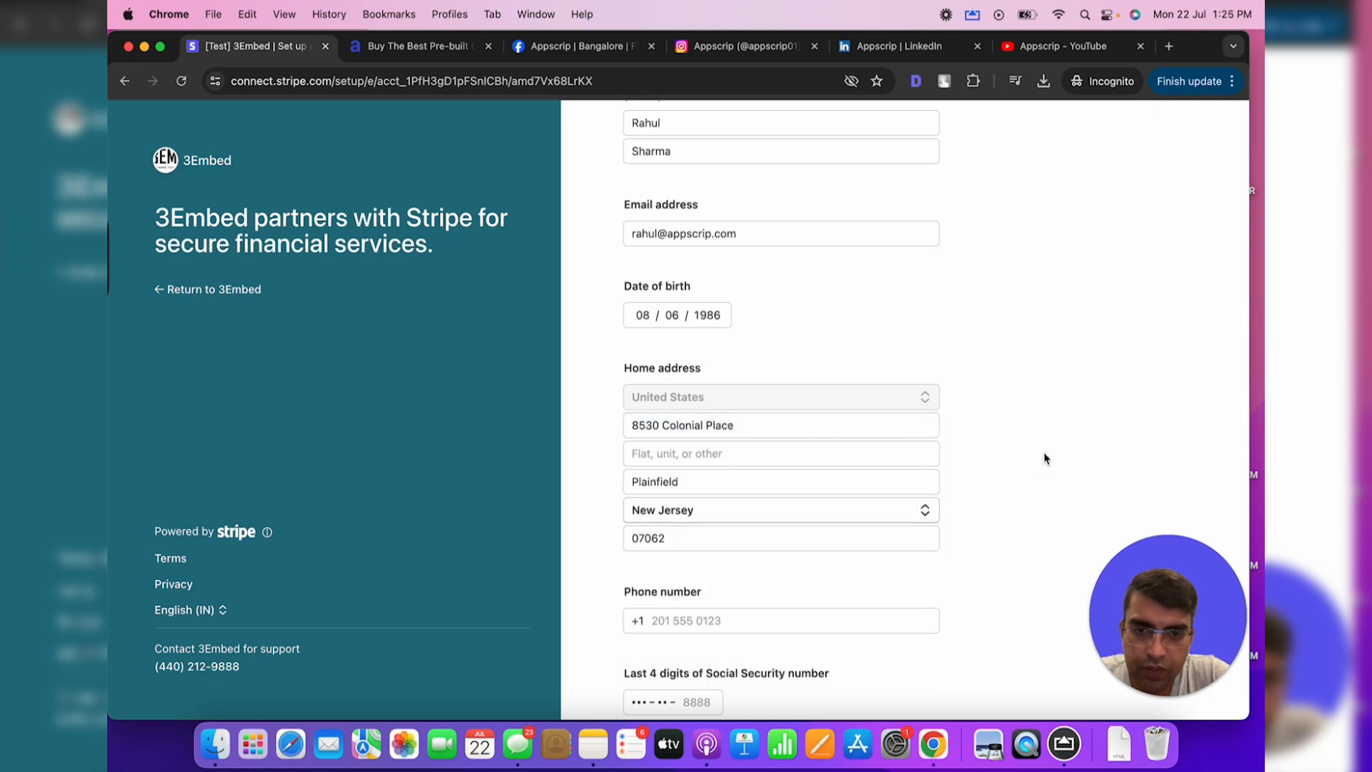
# Enter the phone number and the SSN last four digits from the note, then submit
pyautogui.scroll(-3, 712, 453)
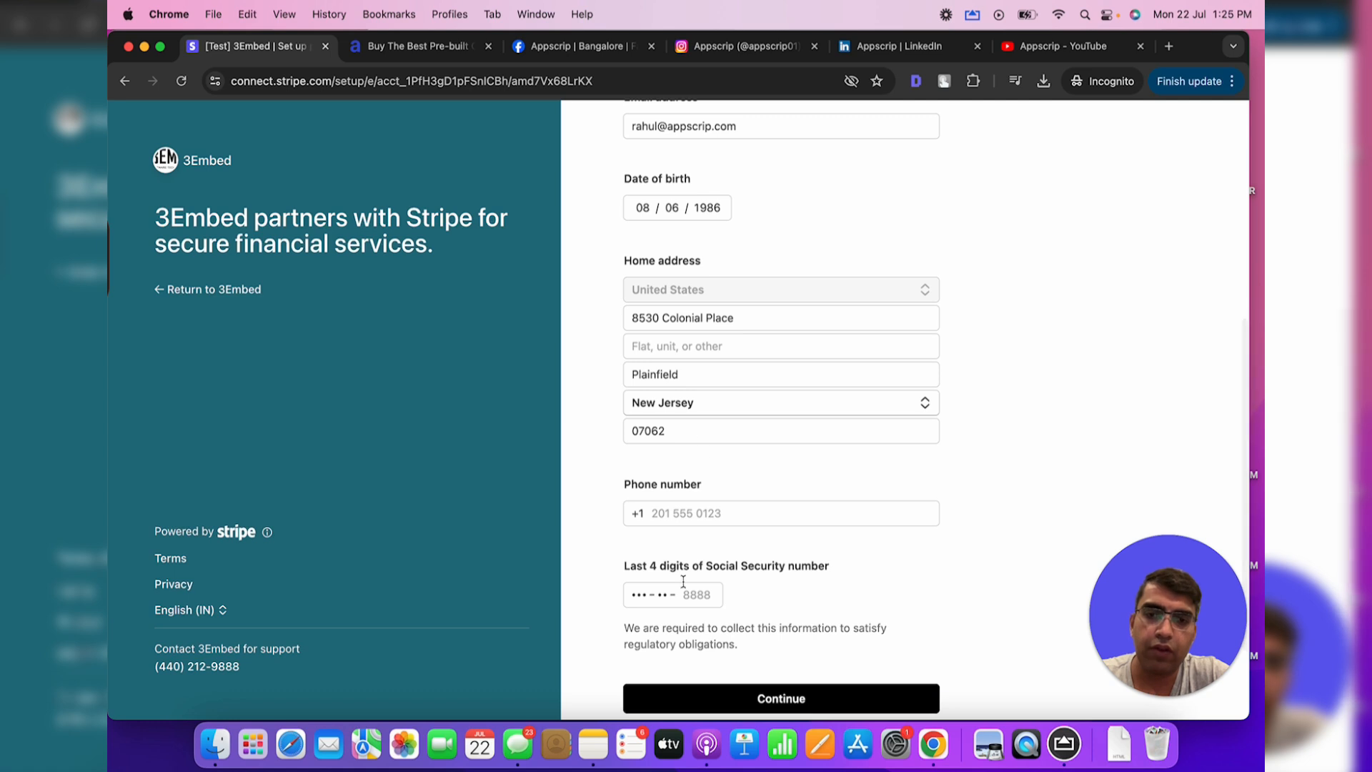
pyautogui.click(701, 508)
pyautogui.scroll(-3, 613, 547)
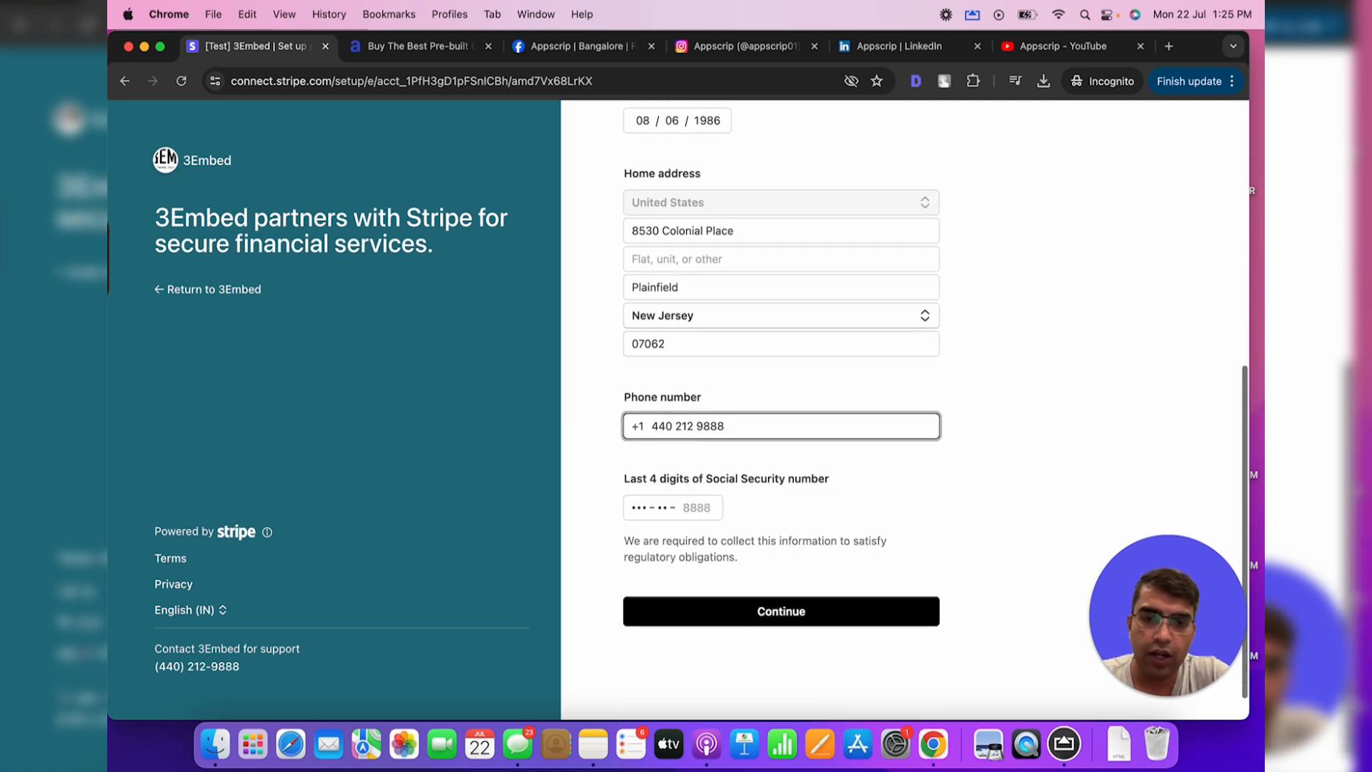
pyautogui.click(593, 744)
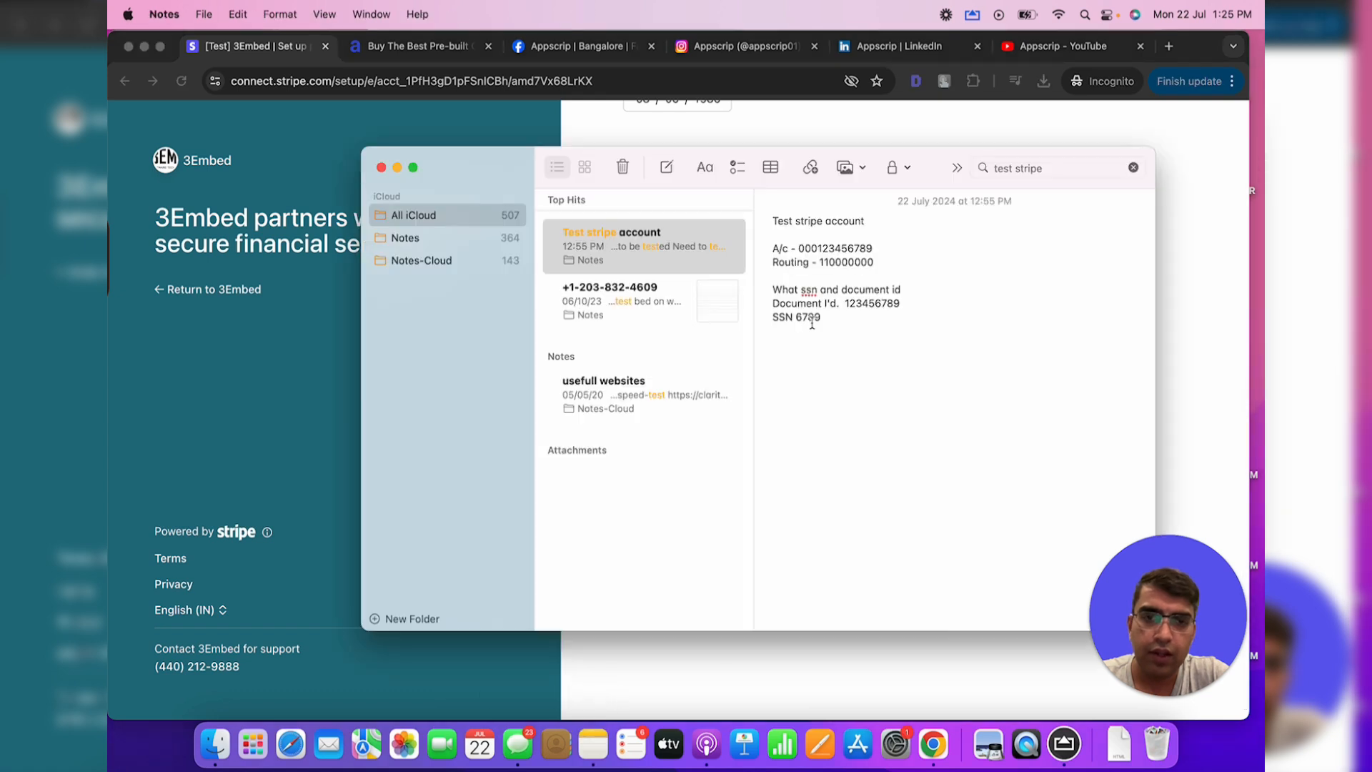
pyautogui.click(1242, 395)
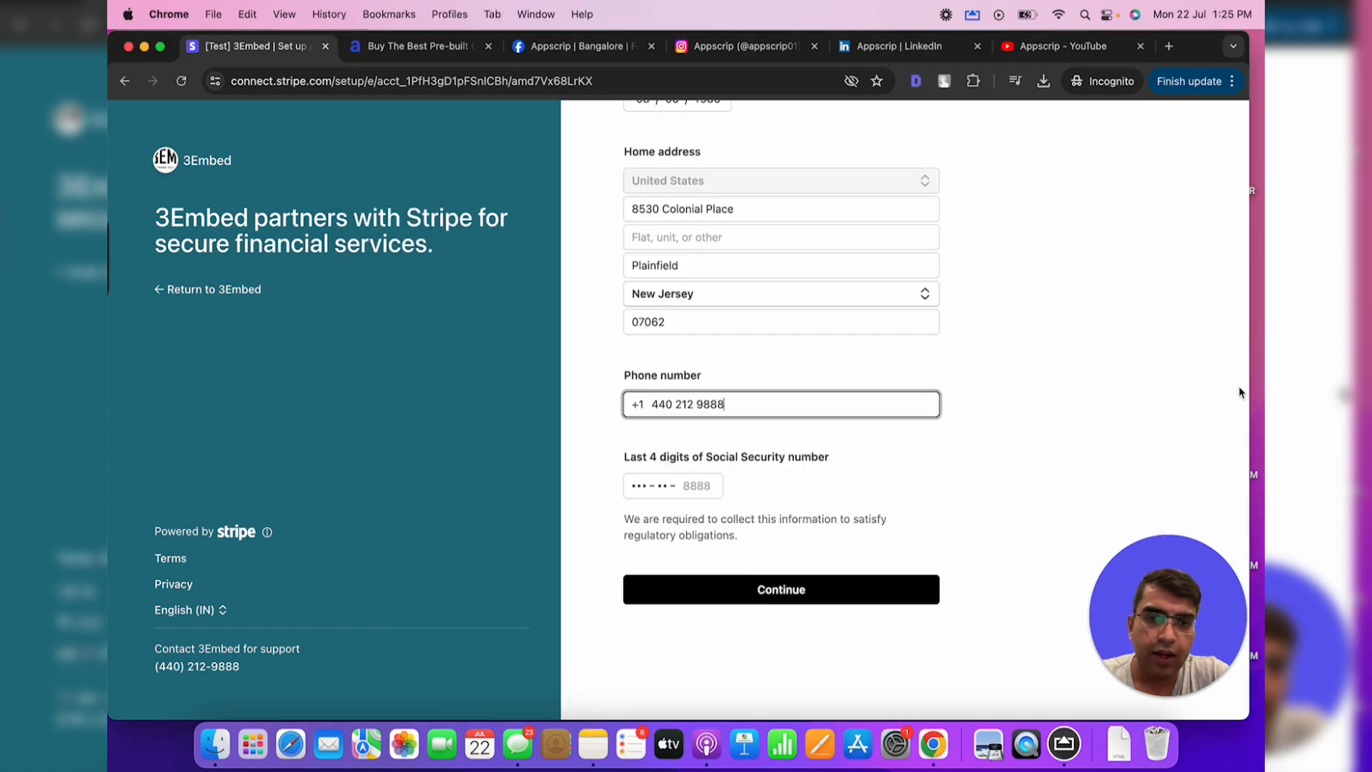
pyautogui.click(675, 485)
pyautogui.write('6789')
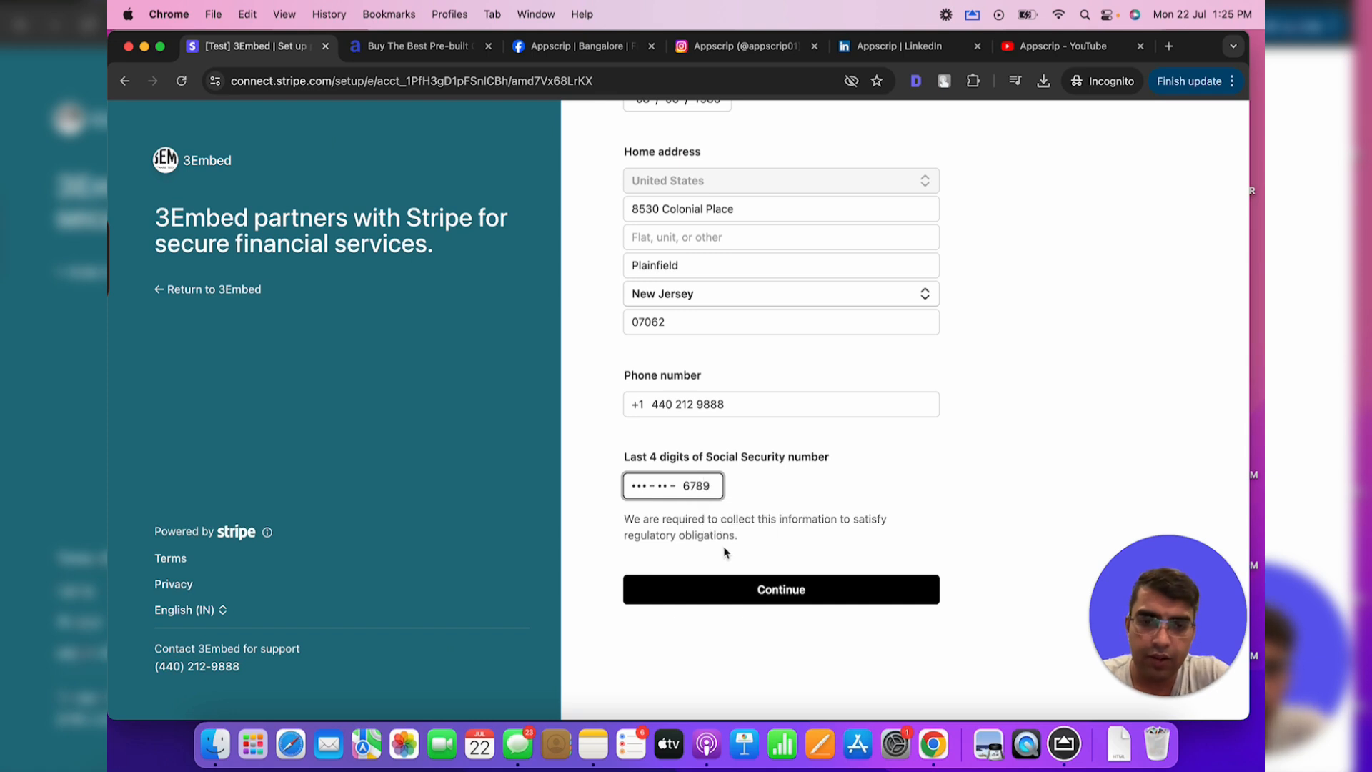
pyautogui.click(750, 589)
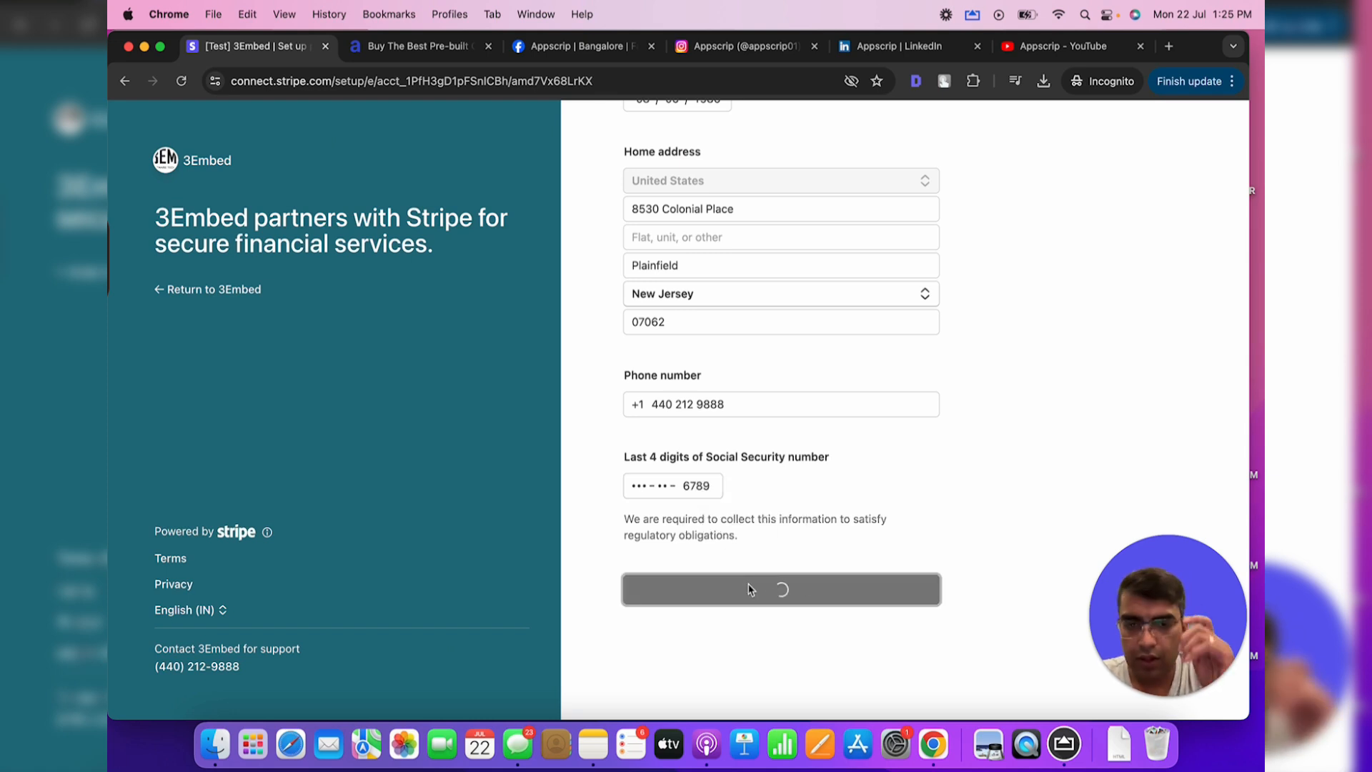
pyautogui.scroll(1, 750, 590)
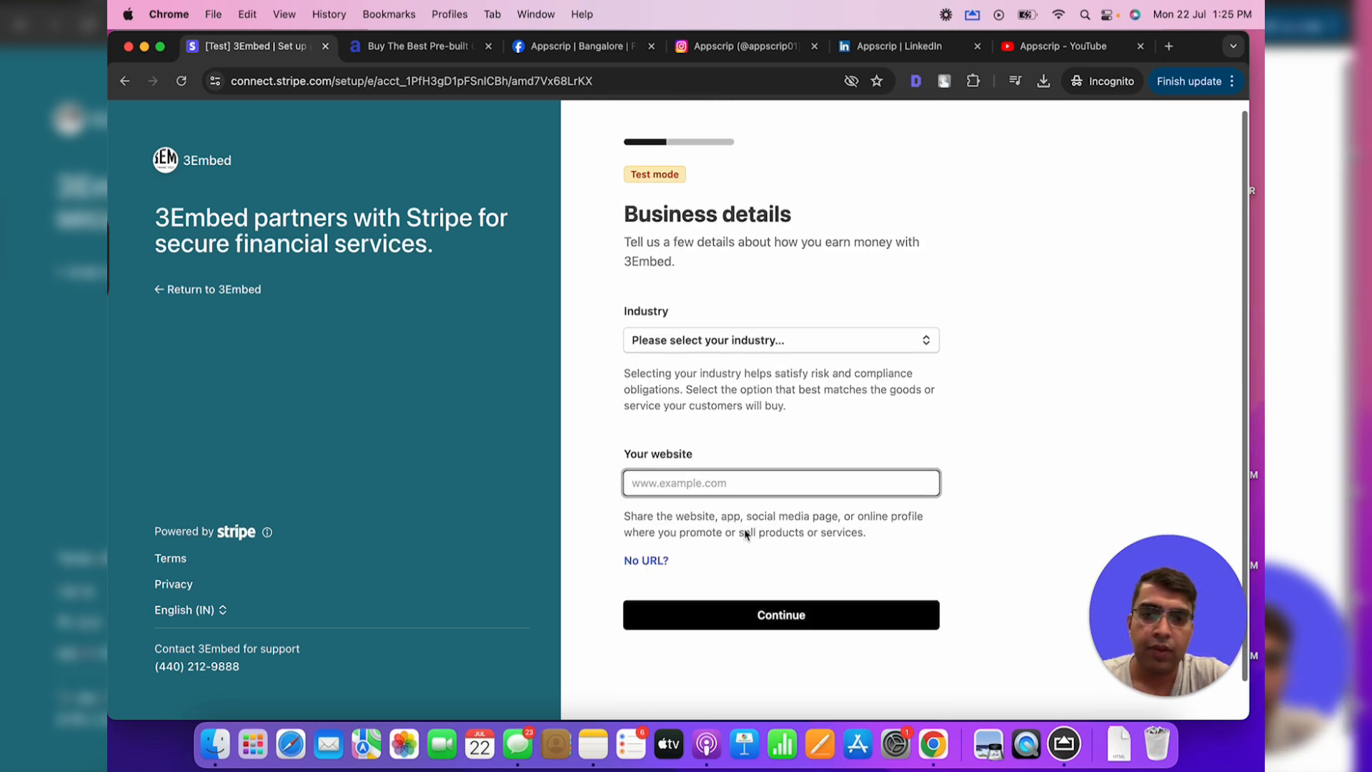
pyautogui.click(752, 339)
pyautogui.click(726, 425)
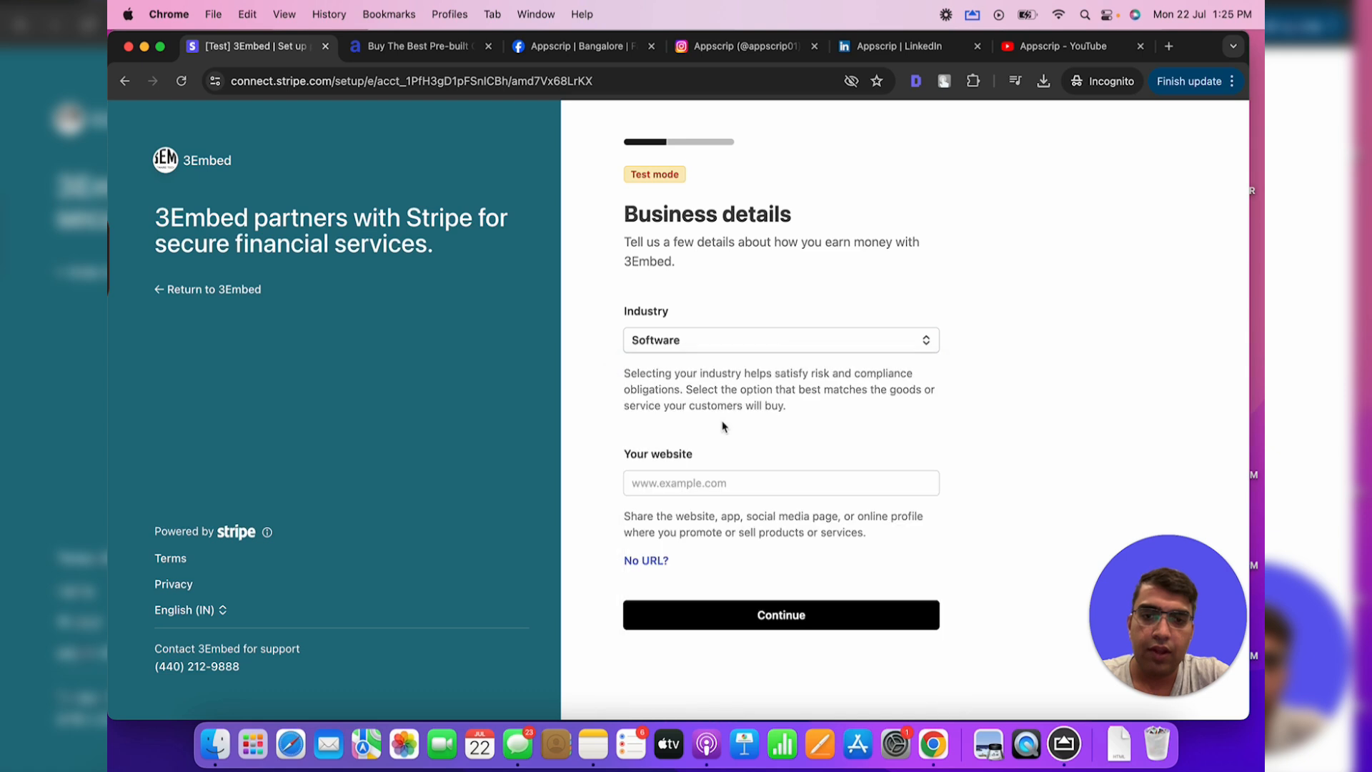
pyautogui.click(729, 484)
pyautogui.write('www.')
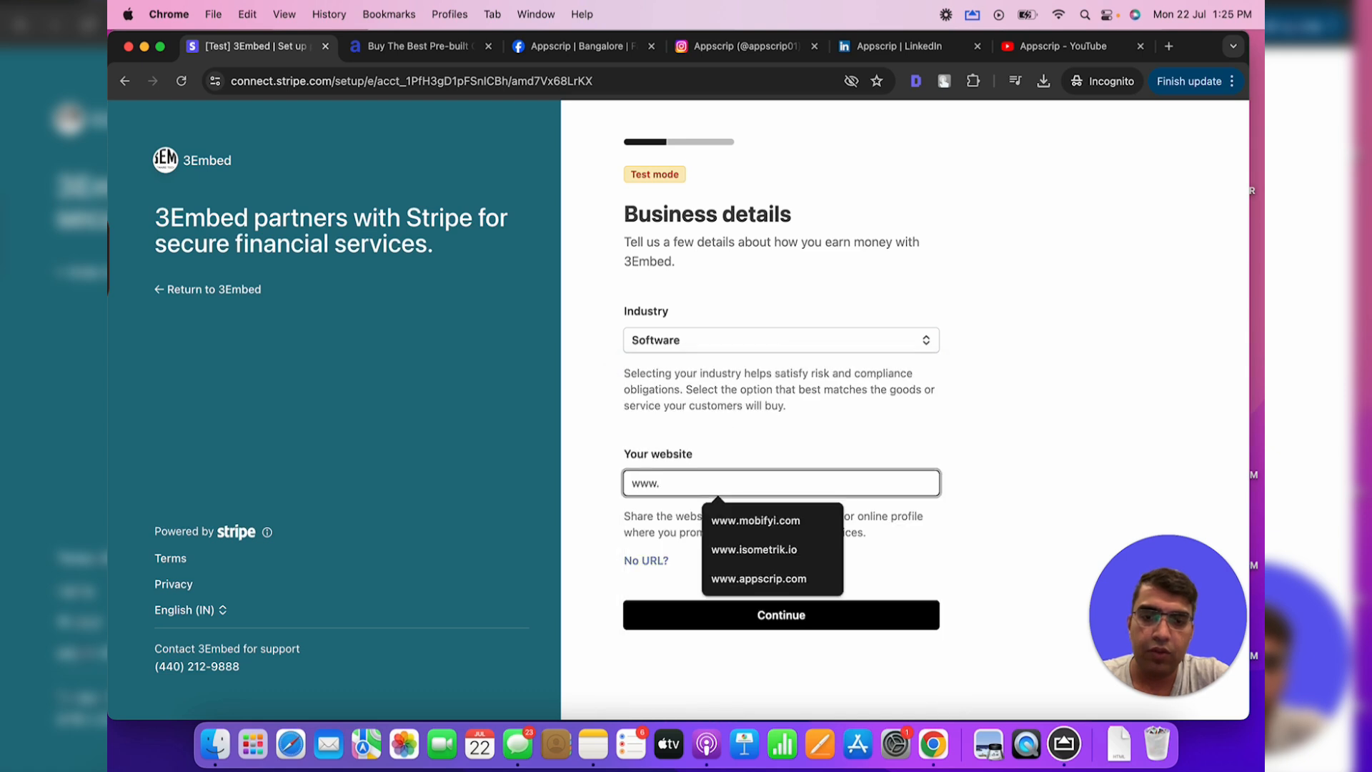
pyautogui.write('ap')
pyautogui.click(743, 517)
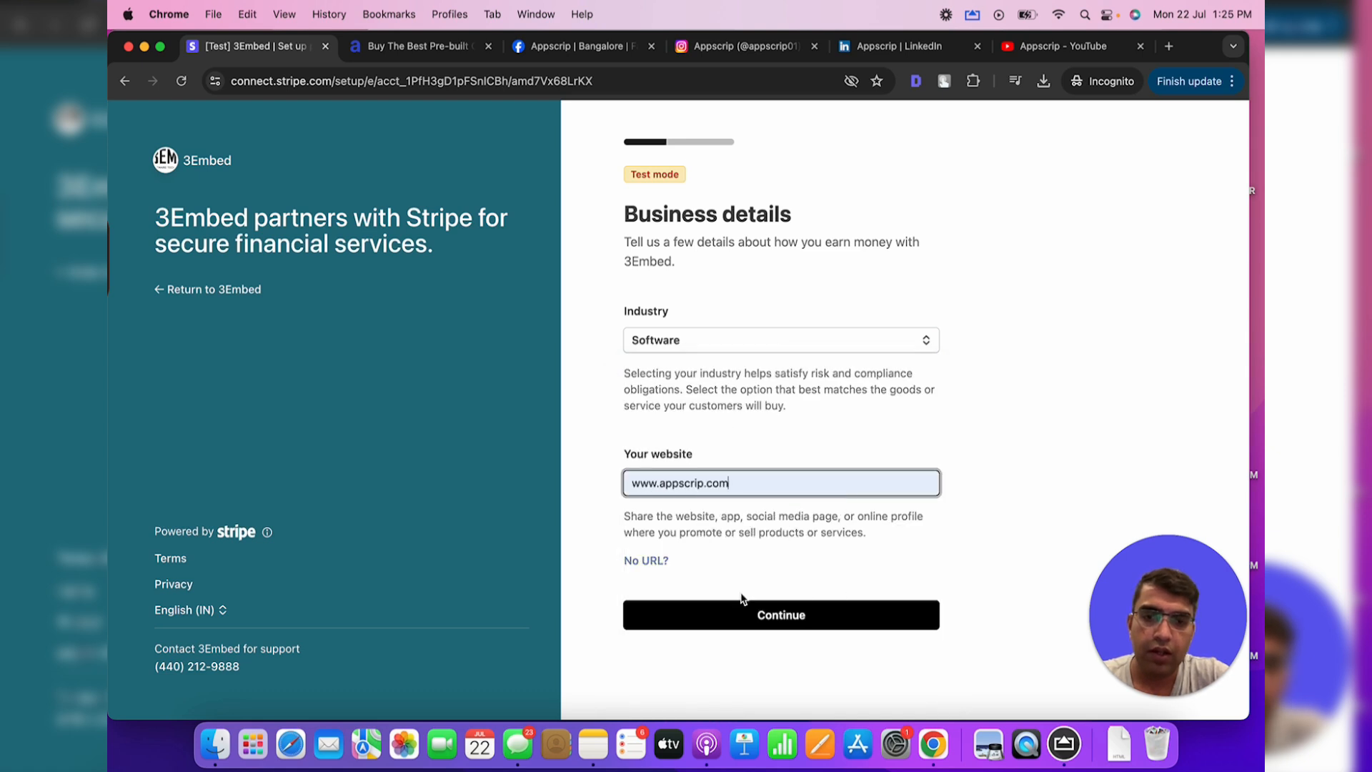
pyautogui.click(747, 613)
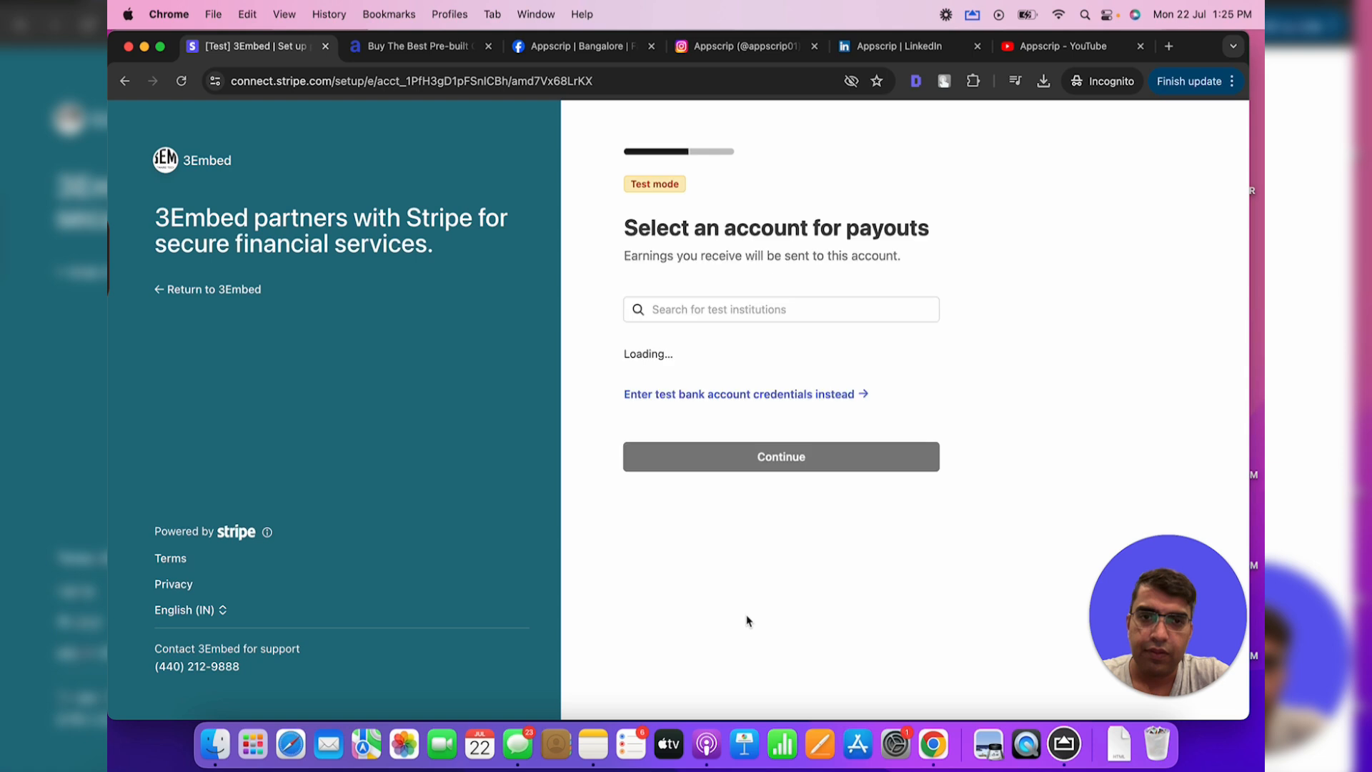
# Choose Test Institution, agree to connect, and connect the checked test bank accounts
pyautogui.scroll(-1, 686, 442)
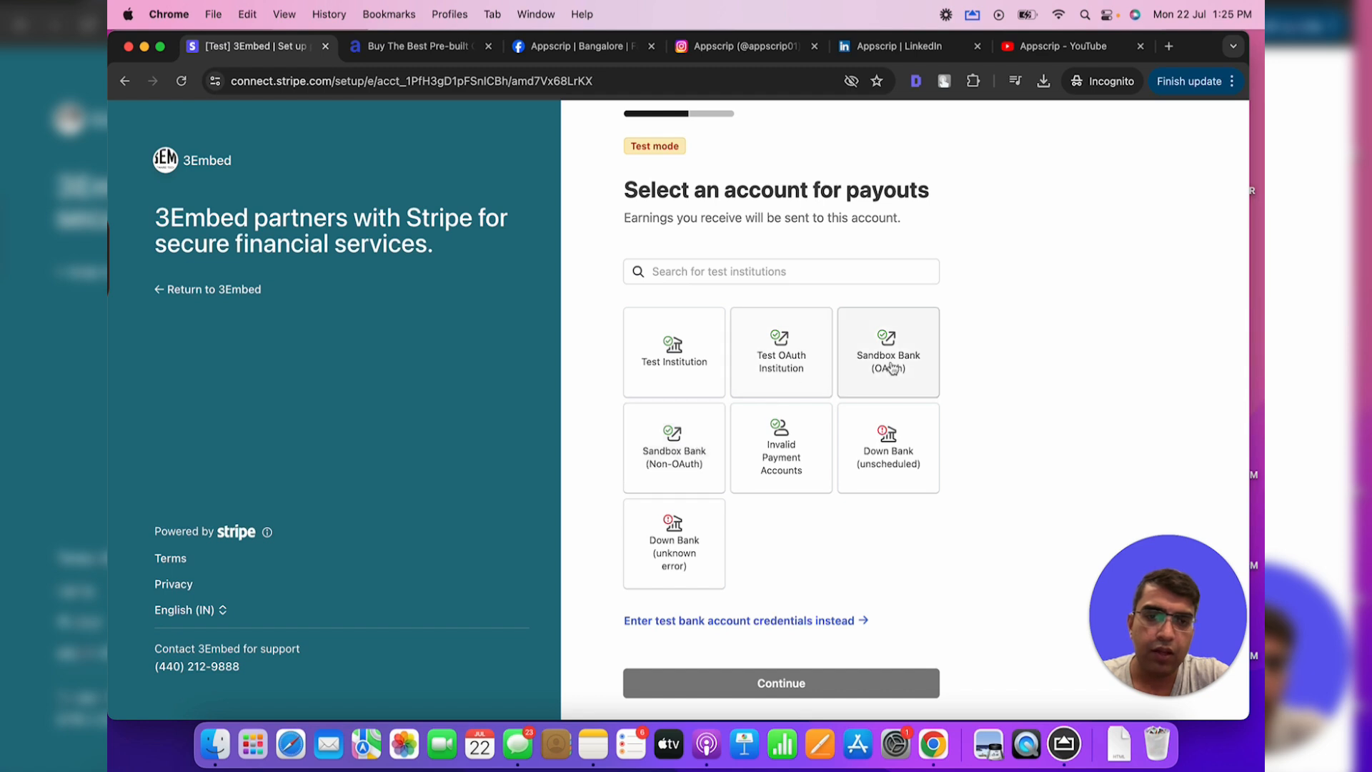
pyautogui.click(670, 358)
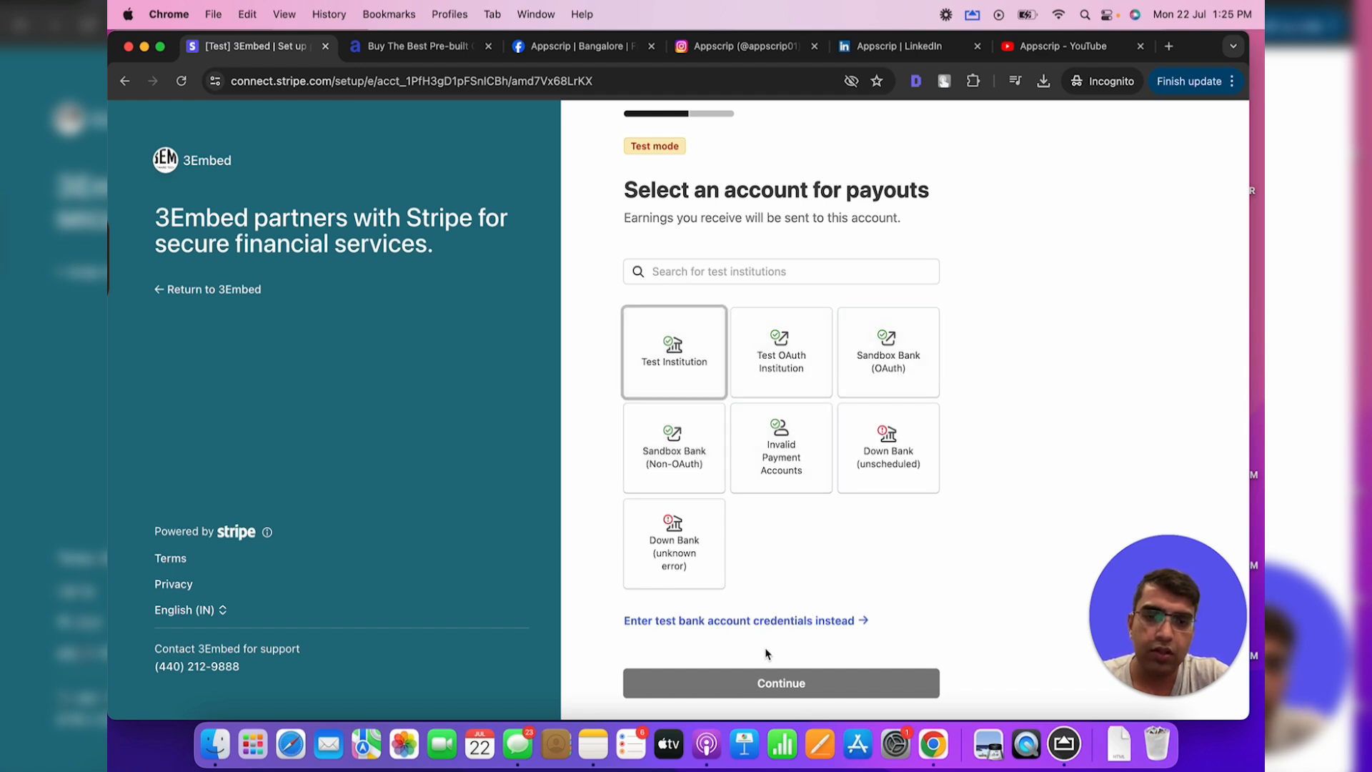
pyautogui.click(771, 693)
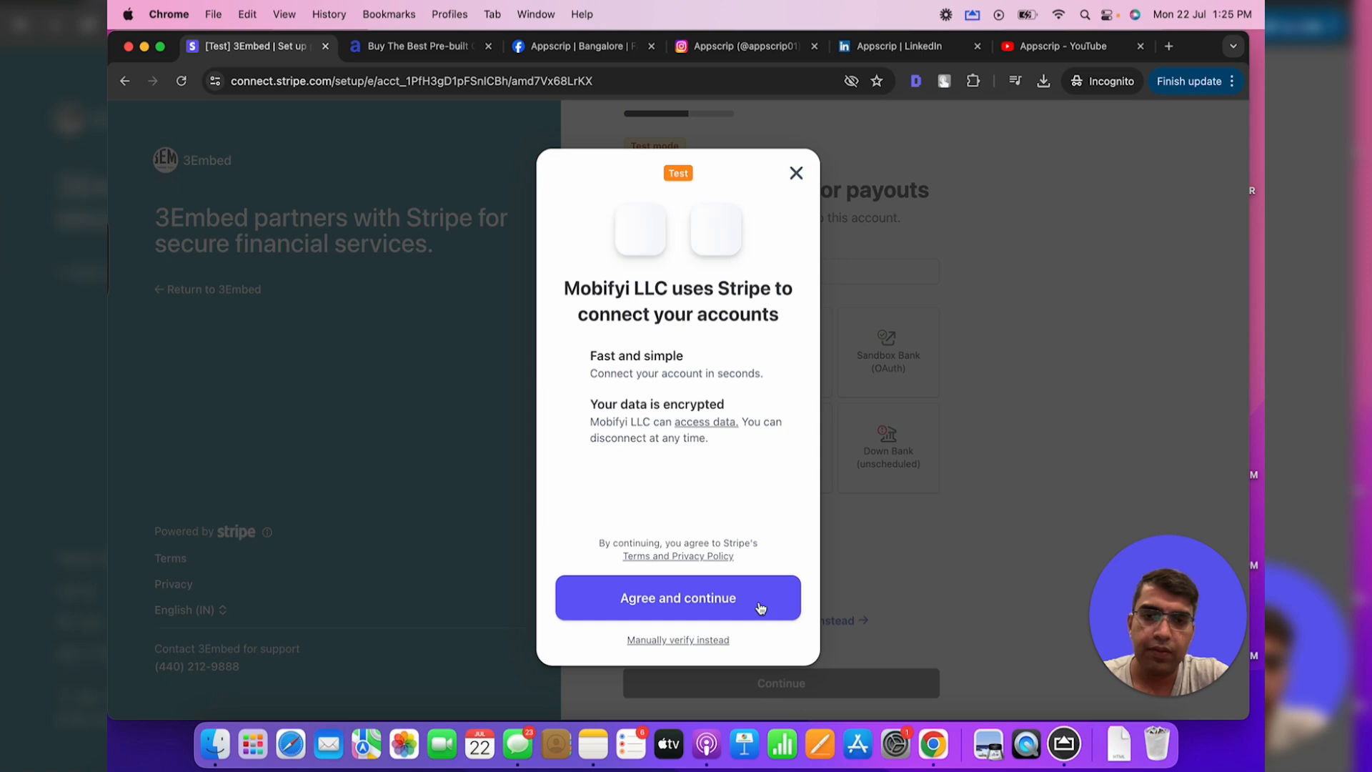
pyautogui.click(695, 599)
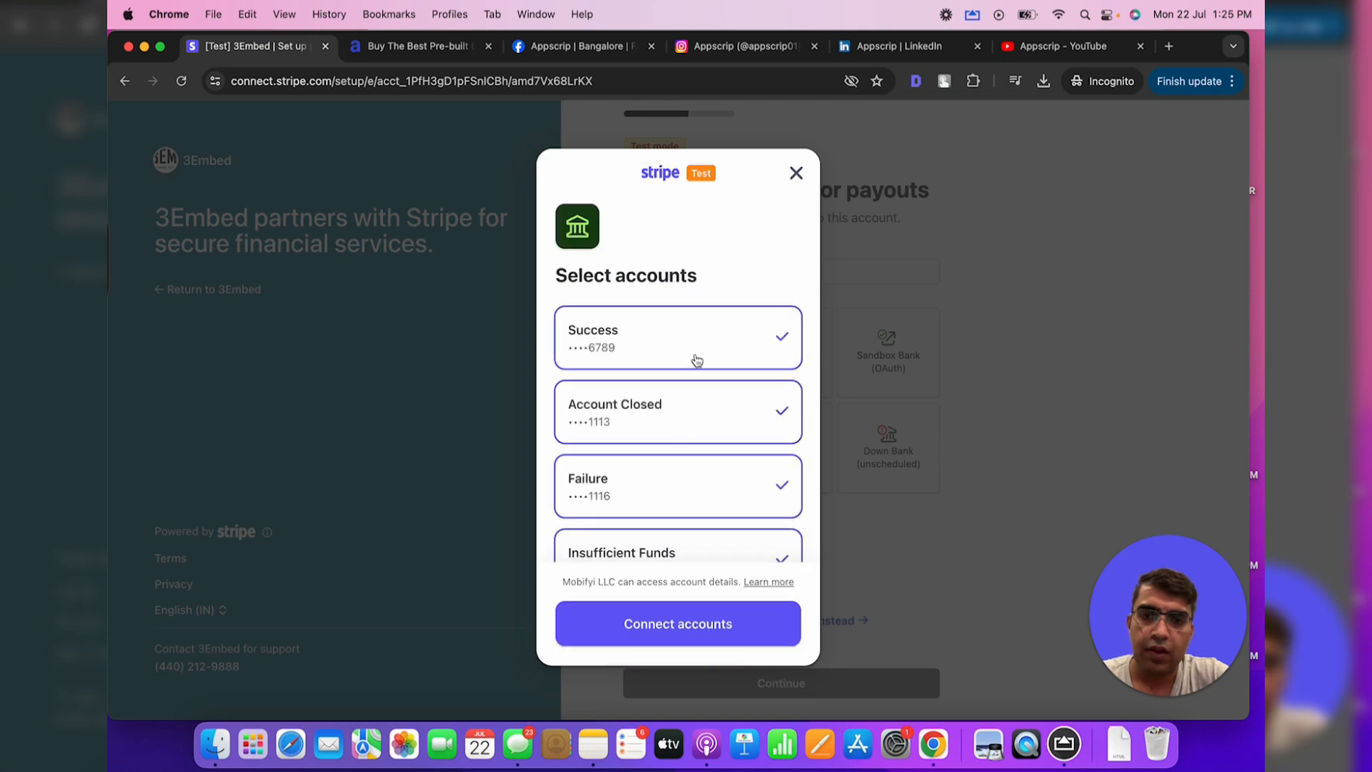
pyautogui.scroll(-3, 675, 463)
pyautogui.click(698, 270)
pyautogui.click(736, 278)
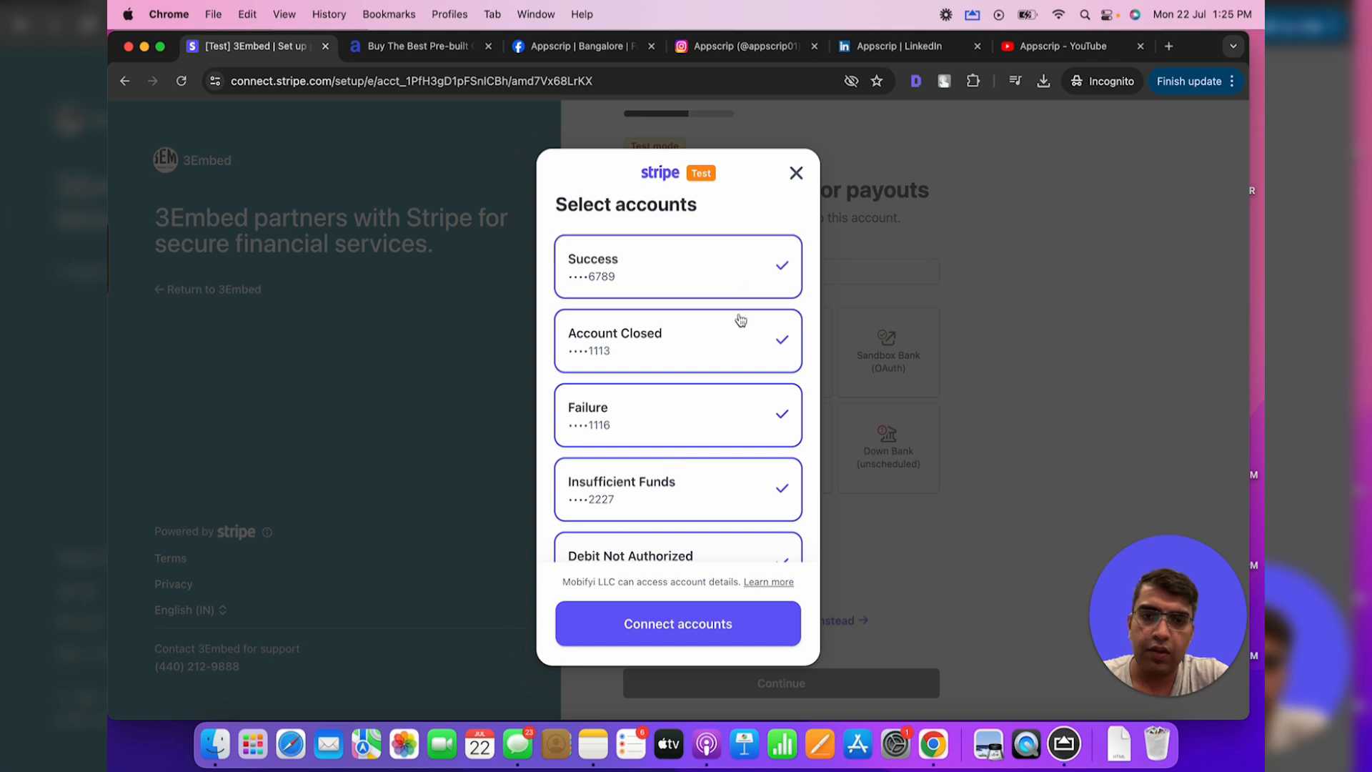
pyautogui.click(697, 631)
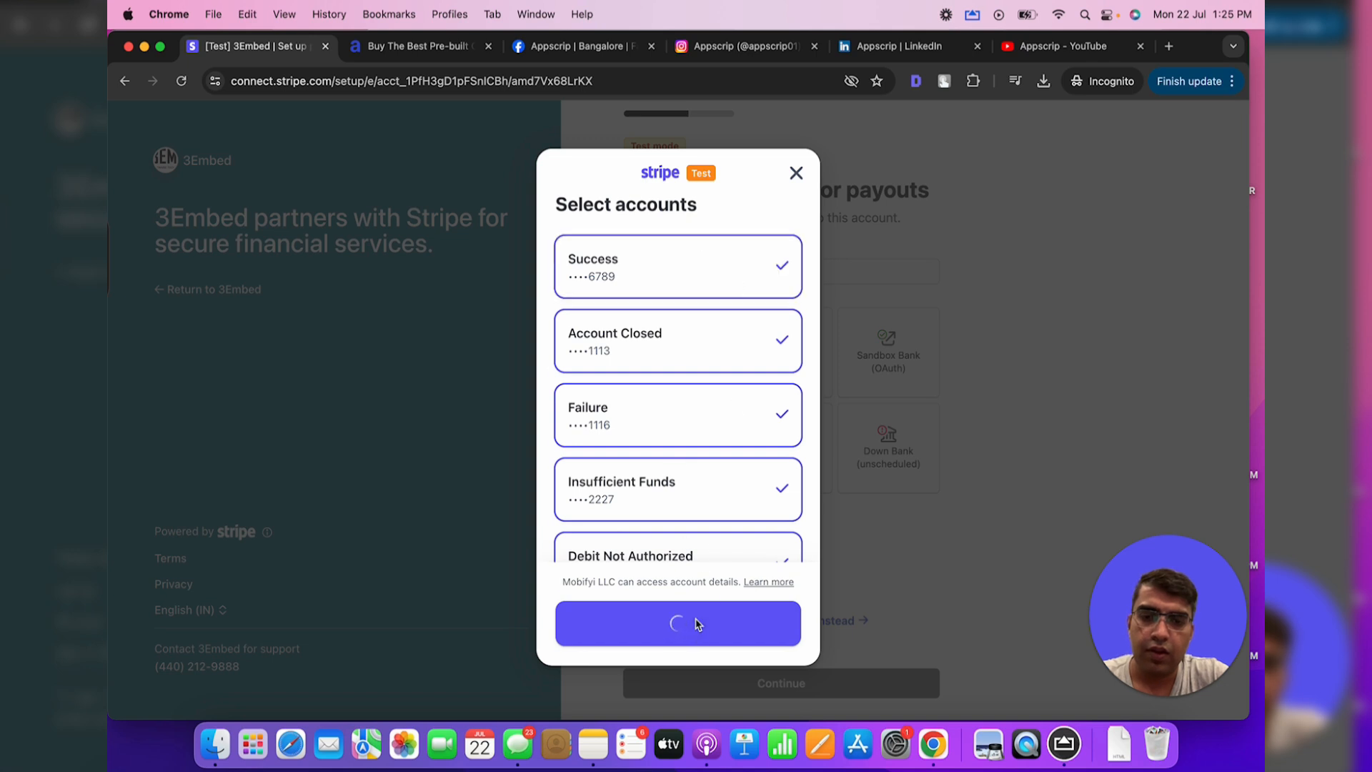
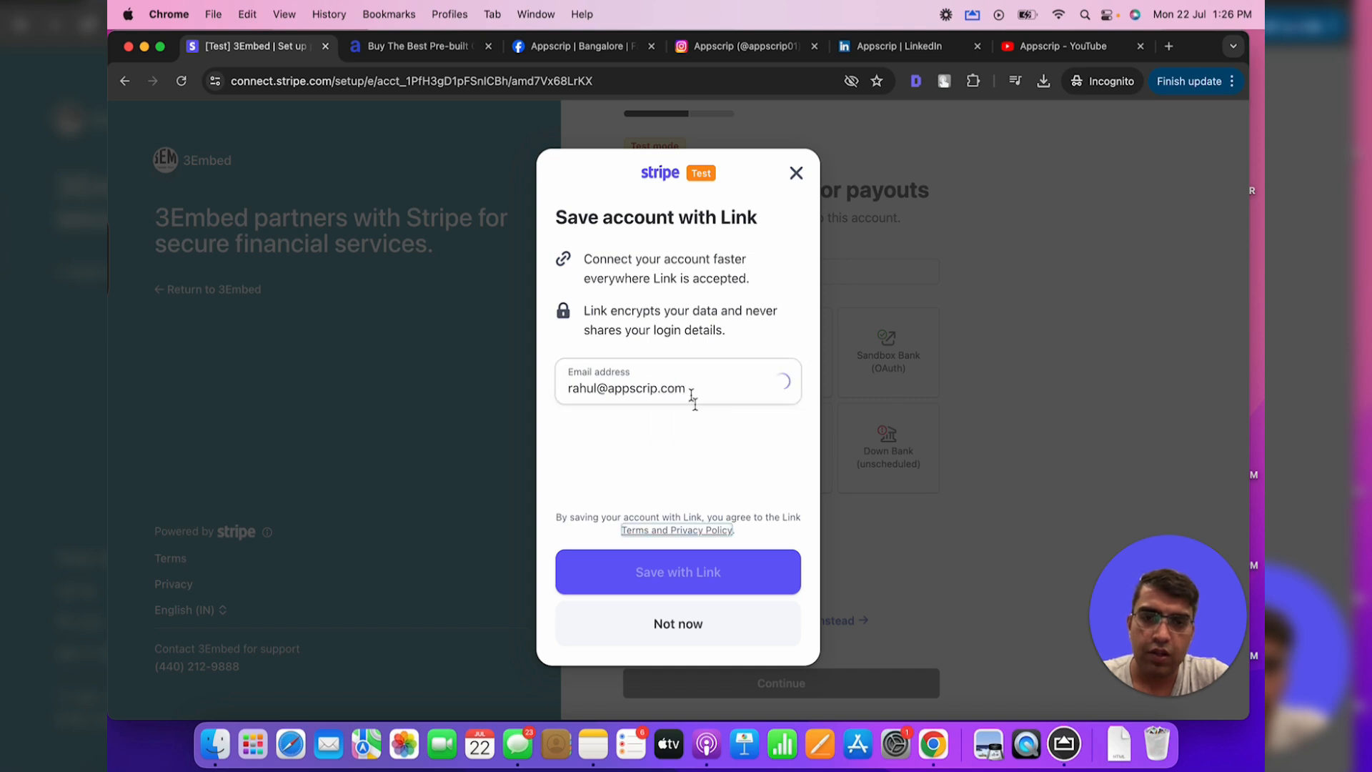
# Enter the e-mail address and save the linked accounts with Link
pyautogui.click(686, 573)
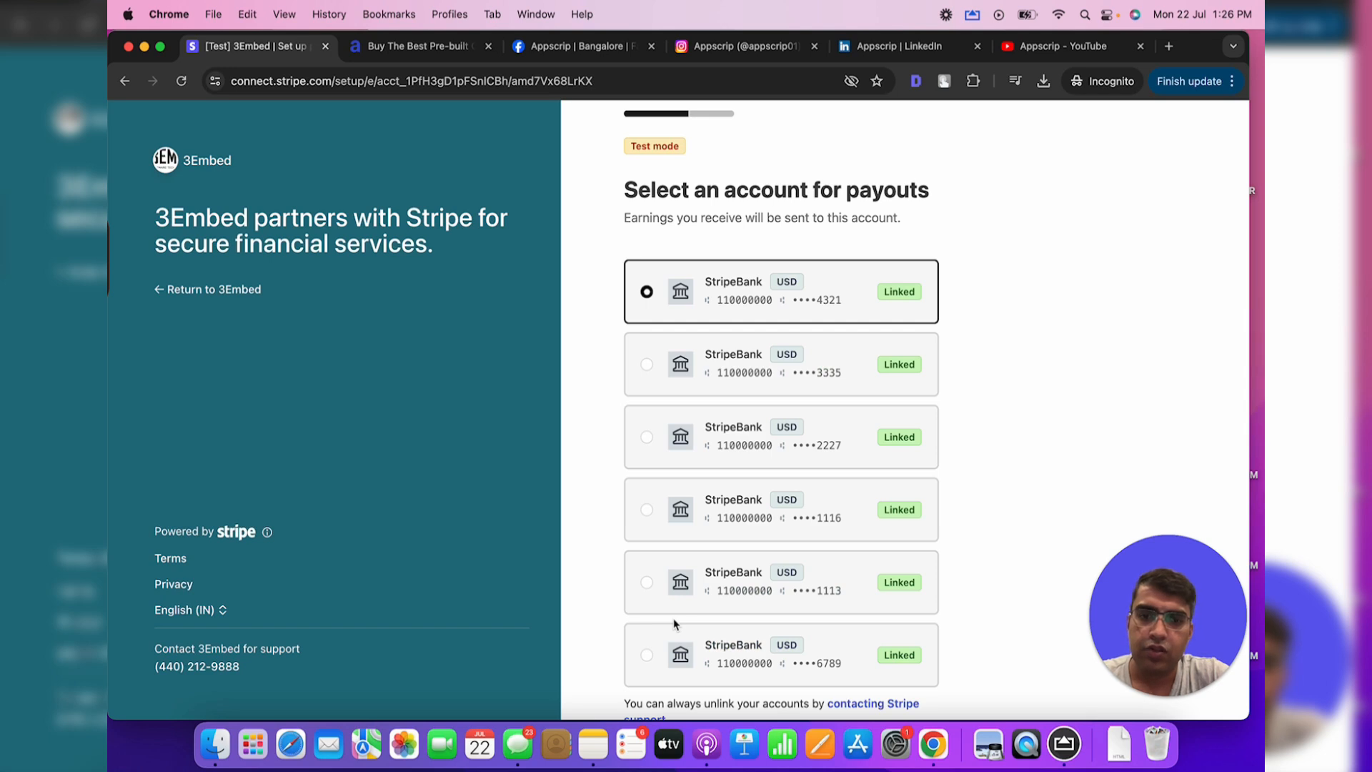
# Confirm the StripeBank payout account, then agree and submit the reviewed onboarding details
pyautogui.scroll(-4, 757, 336)
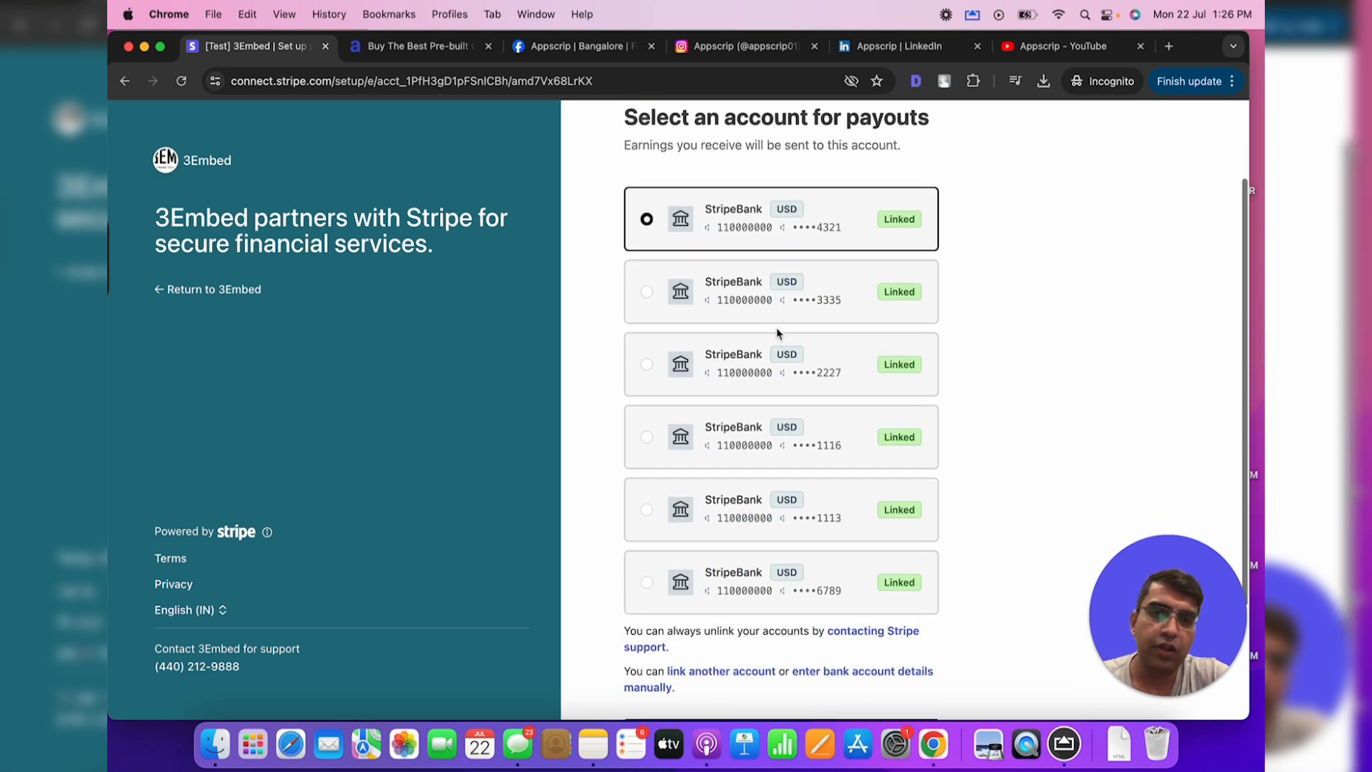
pyautogui.click(791, 580)
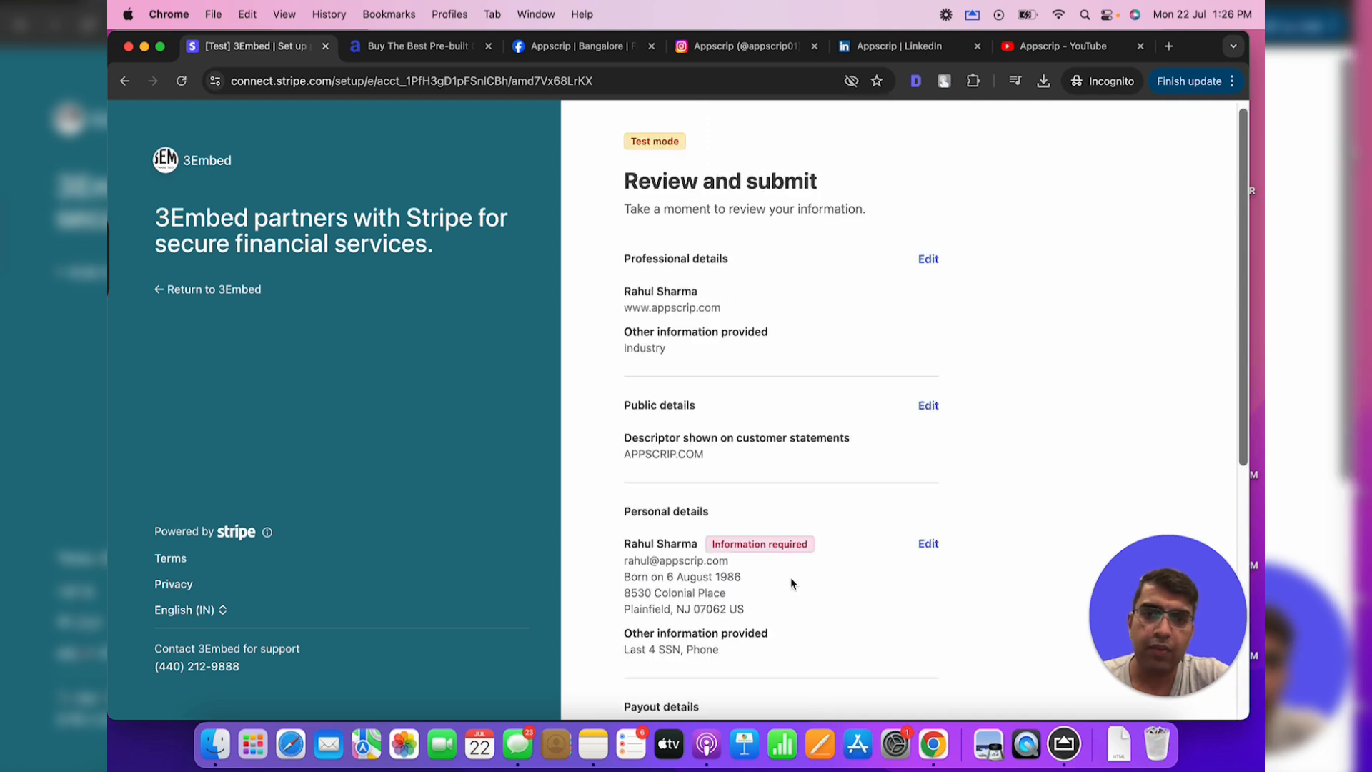
pyautogui.scroll(-5, 790, 577)
pyautogui.scroll(-2, 790, 577)
pyautogui.click(795, 617)
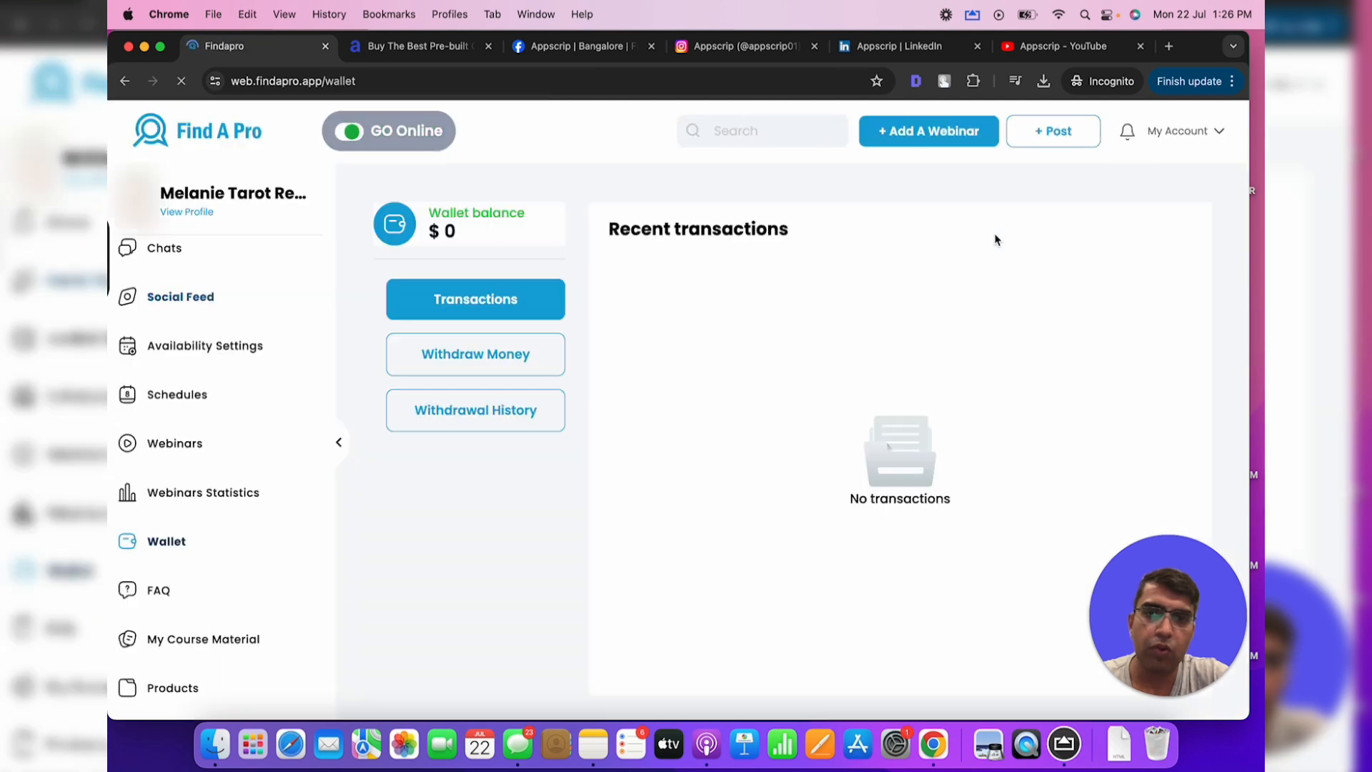
# Select STRIPE TEST BANK under Withdraw Money, then open the FAQ page
pyautogui.click(512, 358)
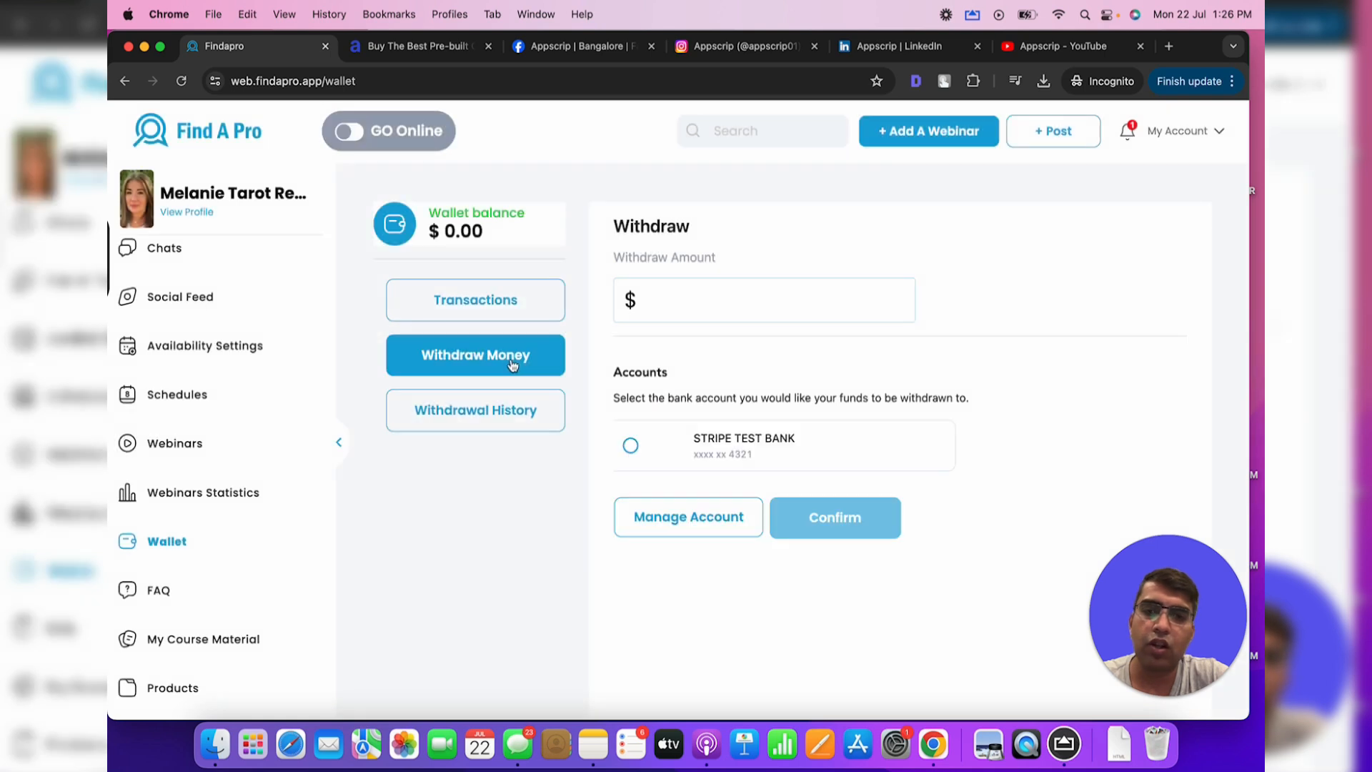
pyautogui.click(630, 446)
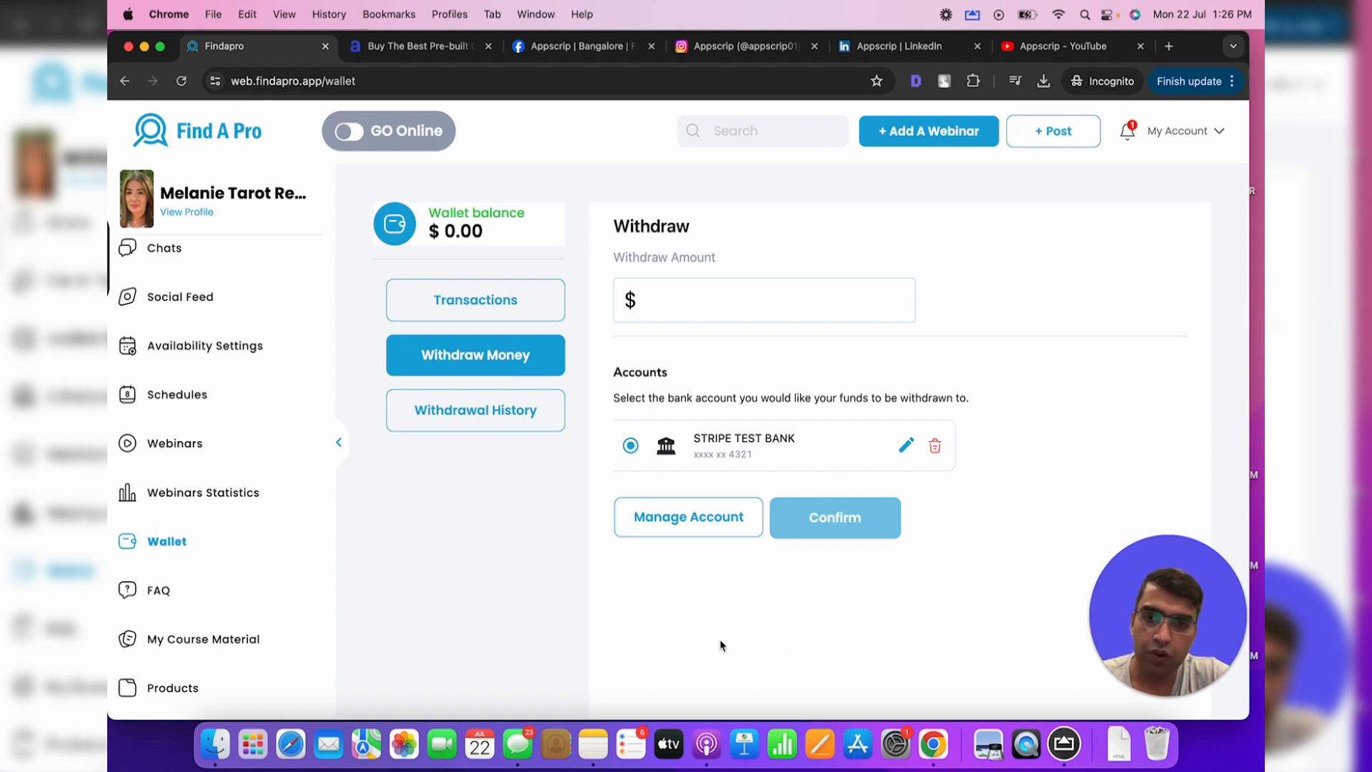
pyautogui.click(192, 592)
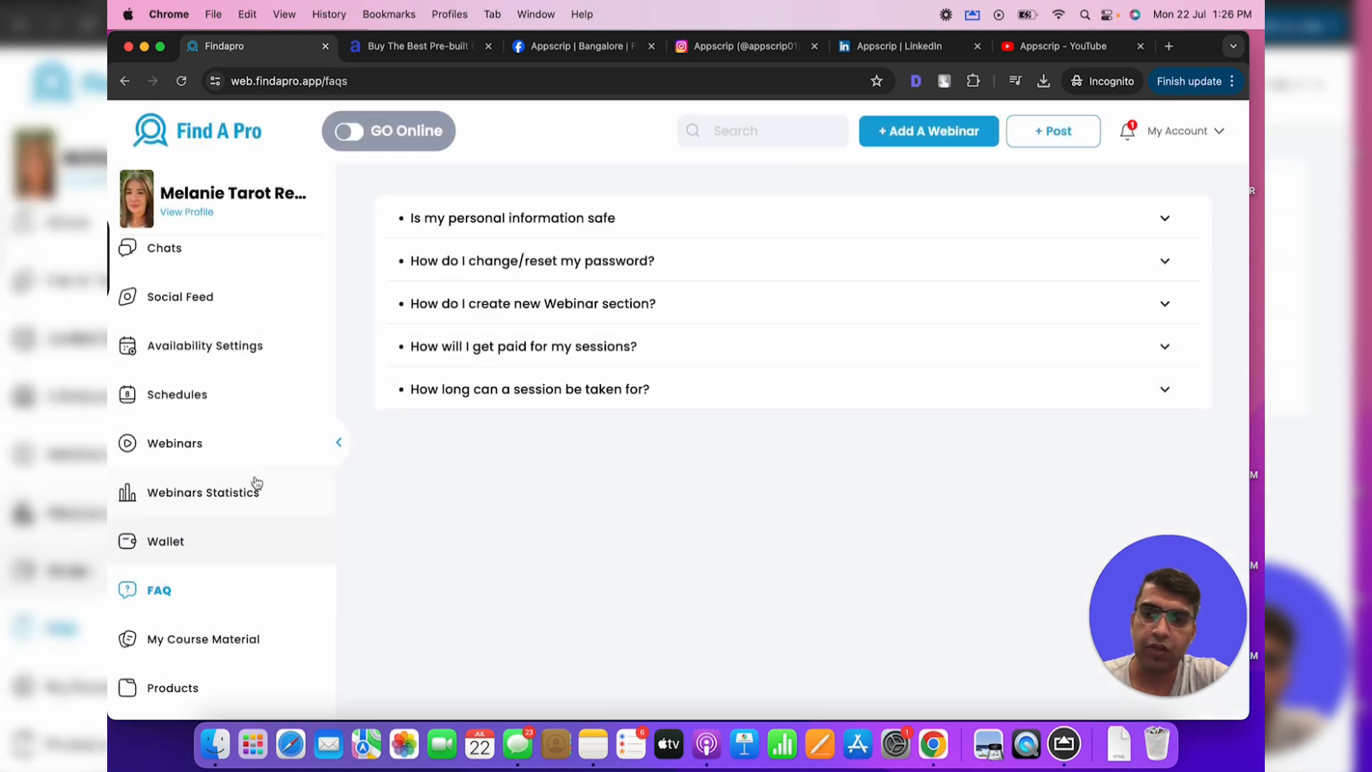
# Check the Job Requests page, which has no incoming requests
pyautogui.scroll(3, 255, 460)
pyautogui.scroll(2, 255, 460)
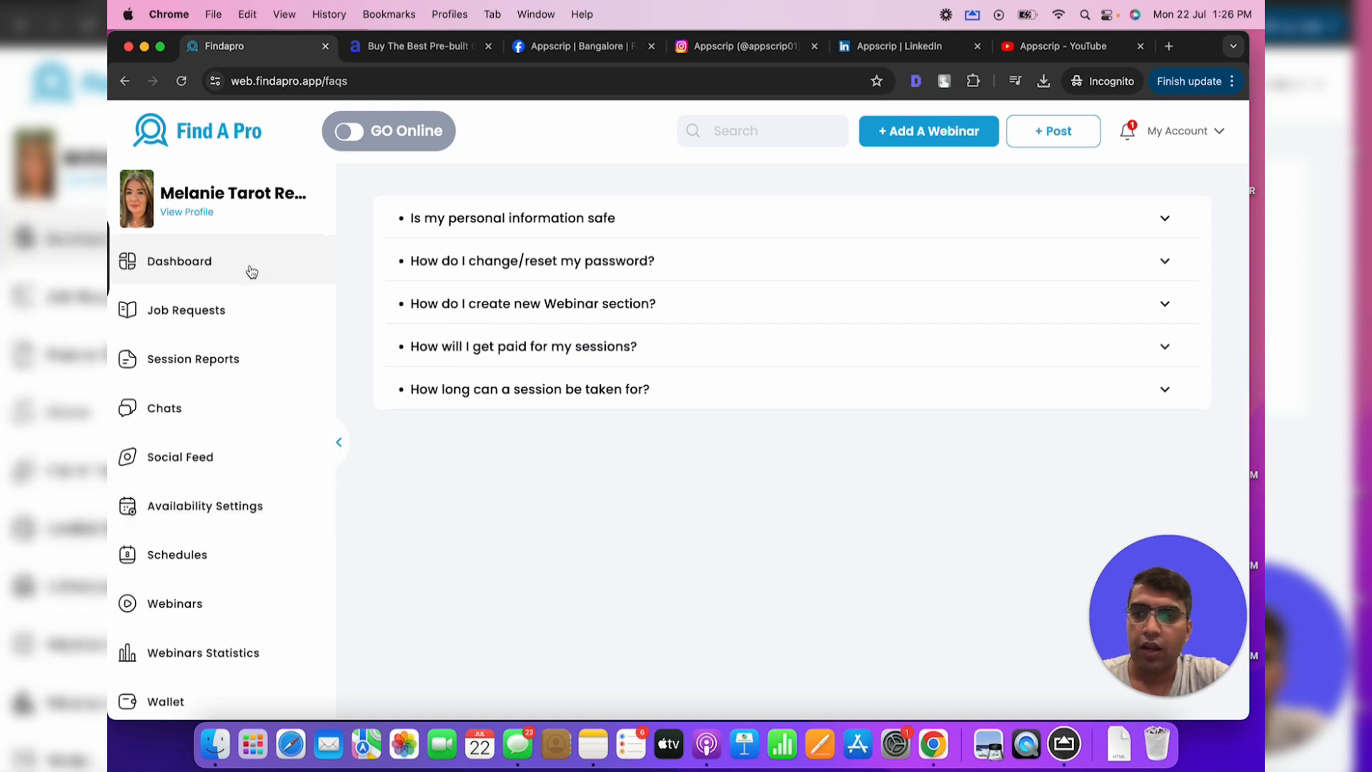
pyautogui.click(225, 315)
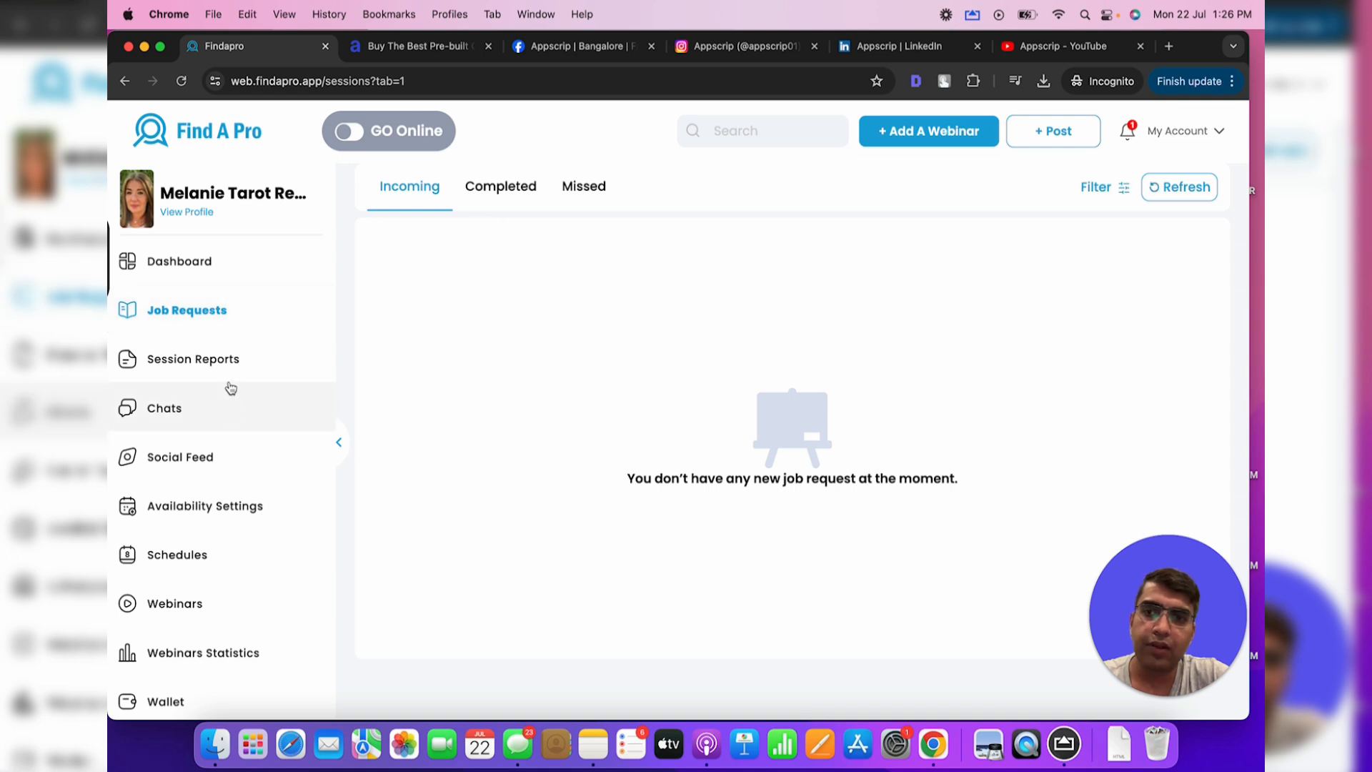
# Go to the Chats page and confirm no chats are listed yet
pyautogui.click(195, 393)
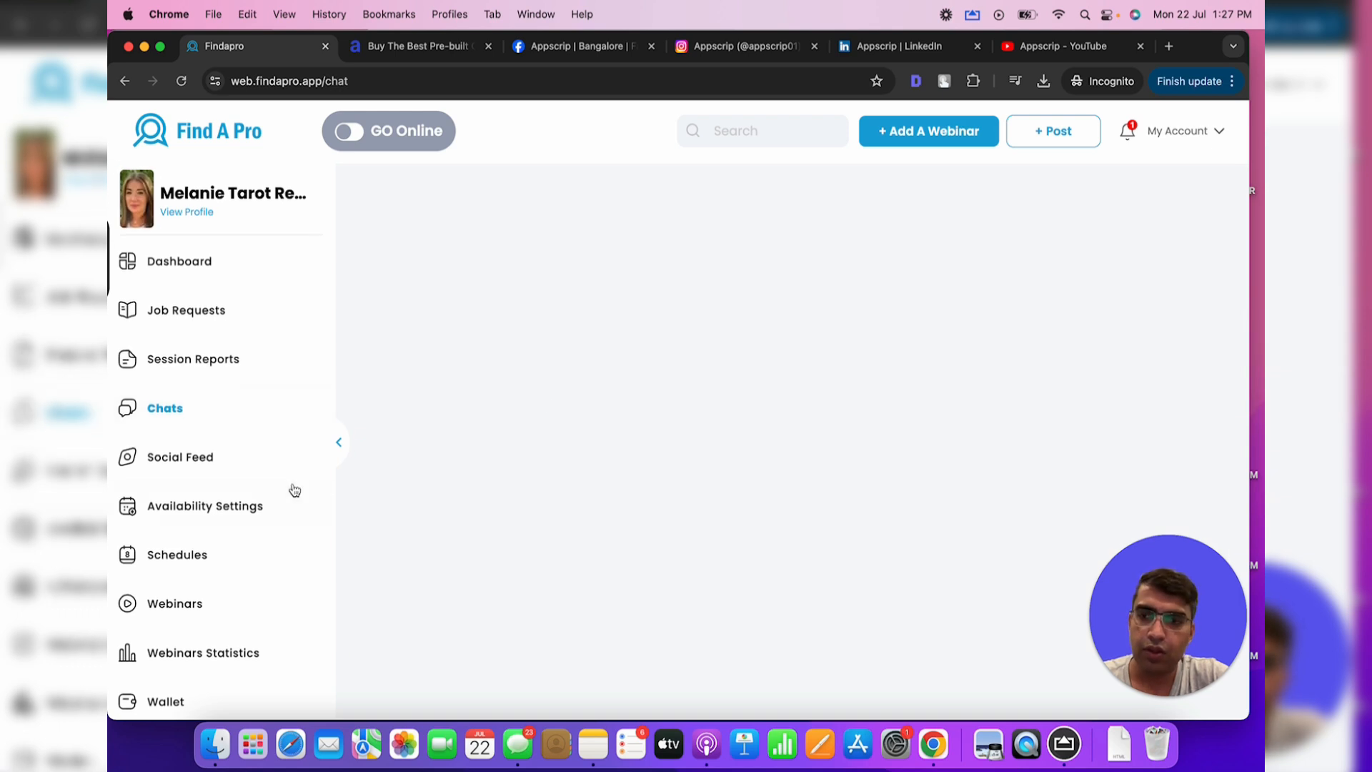
pyautogui.scroll(-2, 254, 518)
pyautogui.scroll(-3, 254, 518)
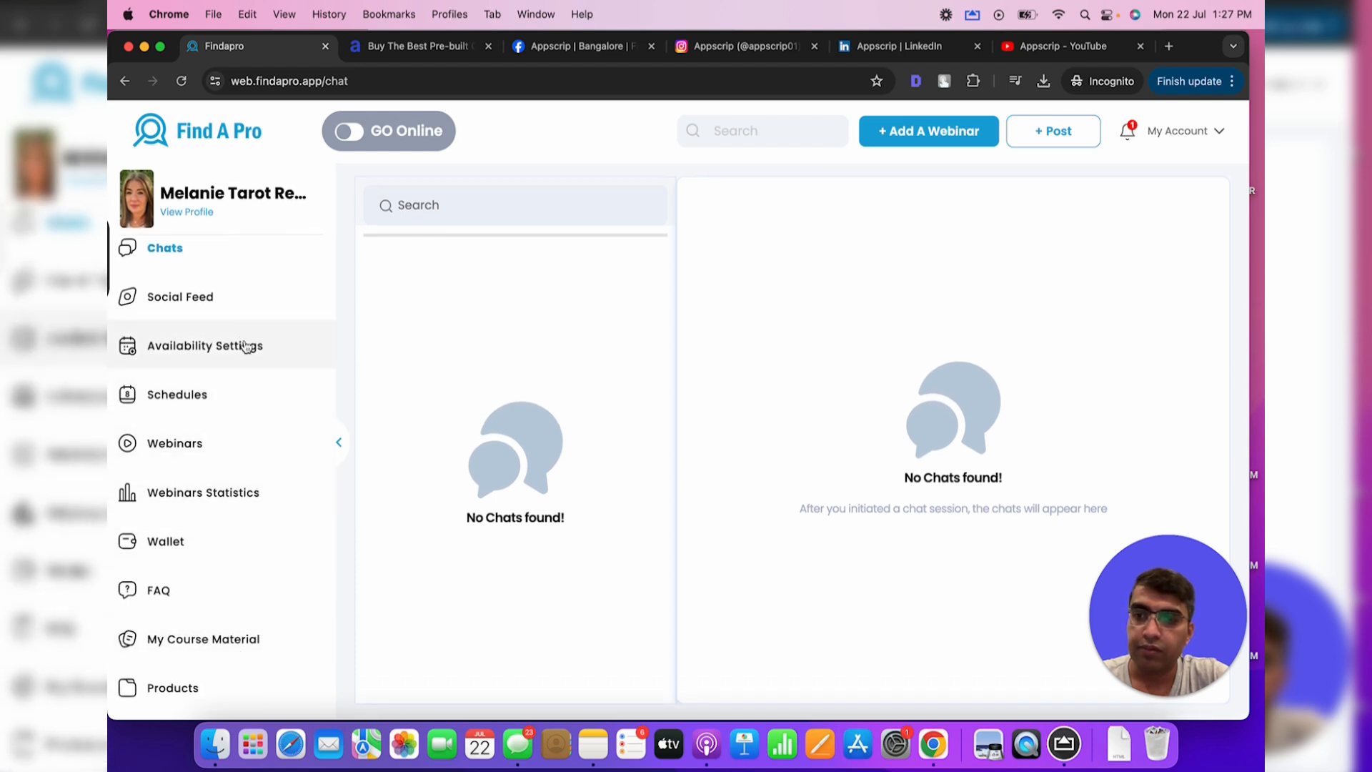
pyautogui.scroll(4, 236, 417)
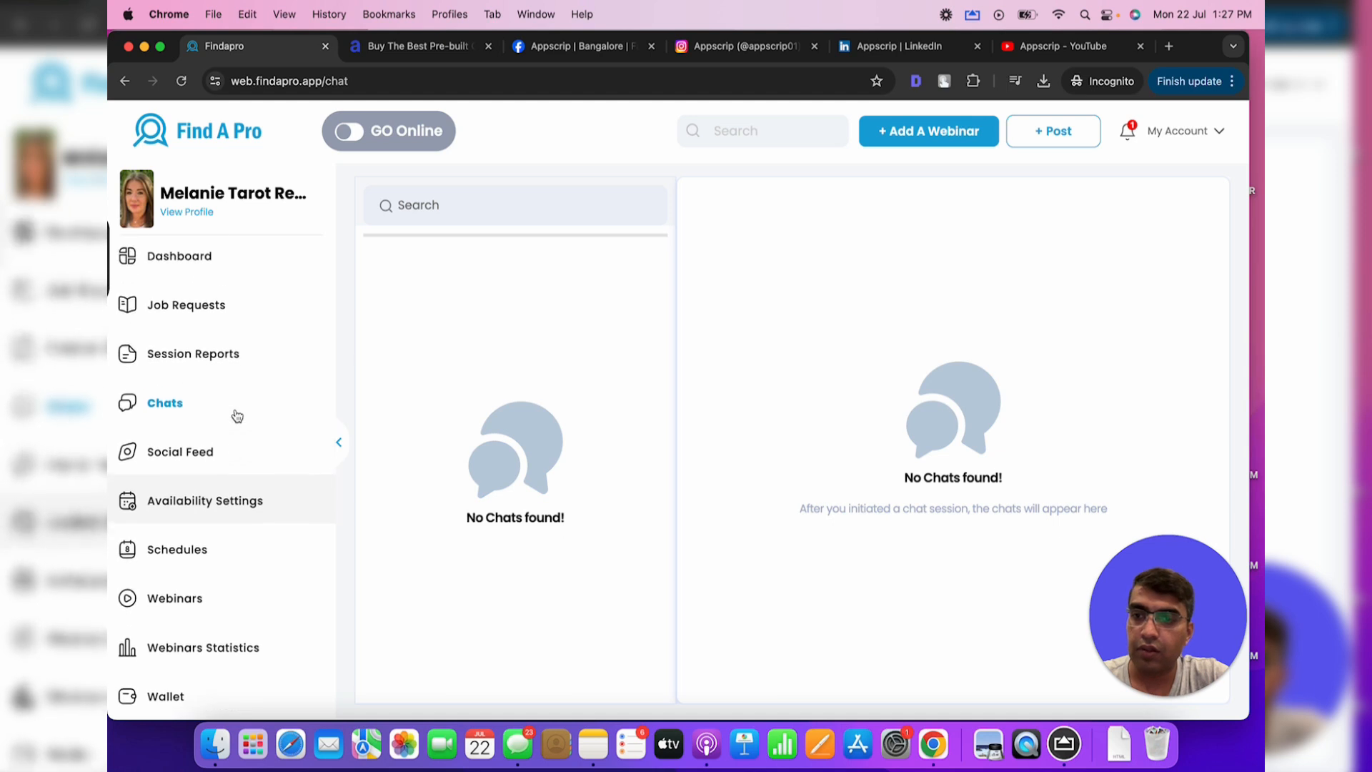